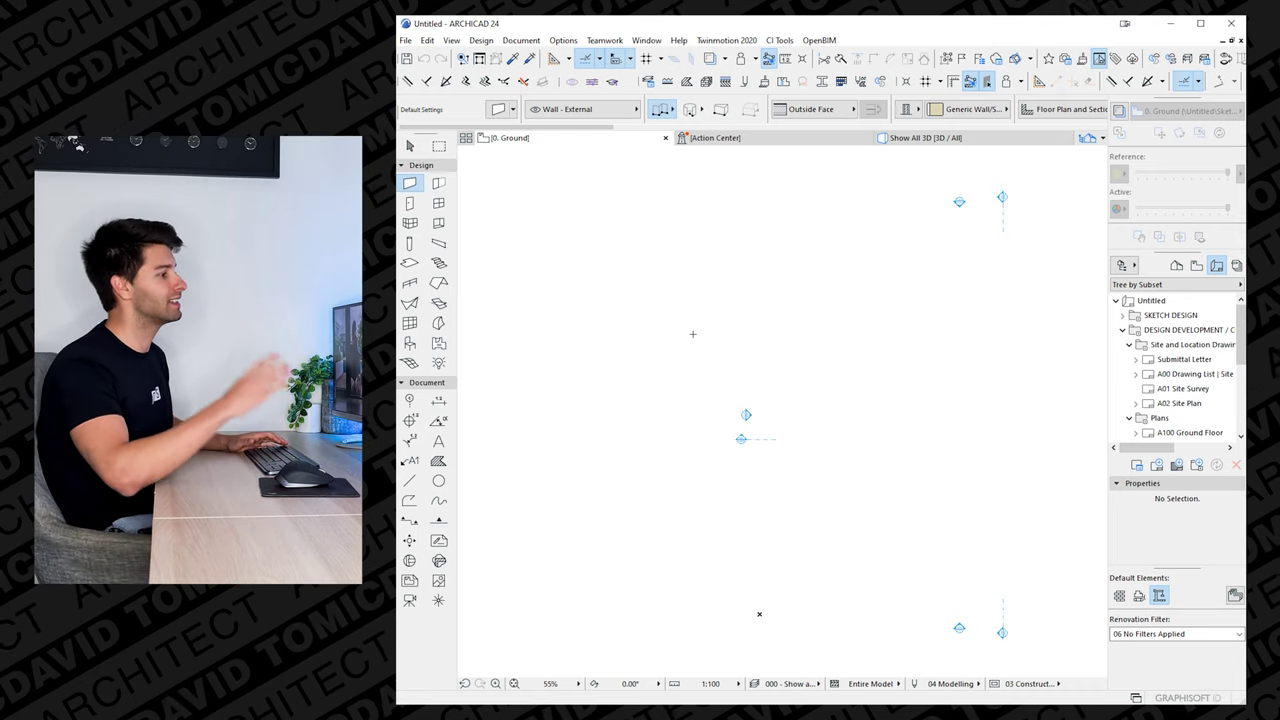
- In the storey settings, set the Ground storey's height to next to 2745 and delete the First storey
middle_drag(822, 332, 736, 337)
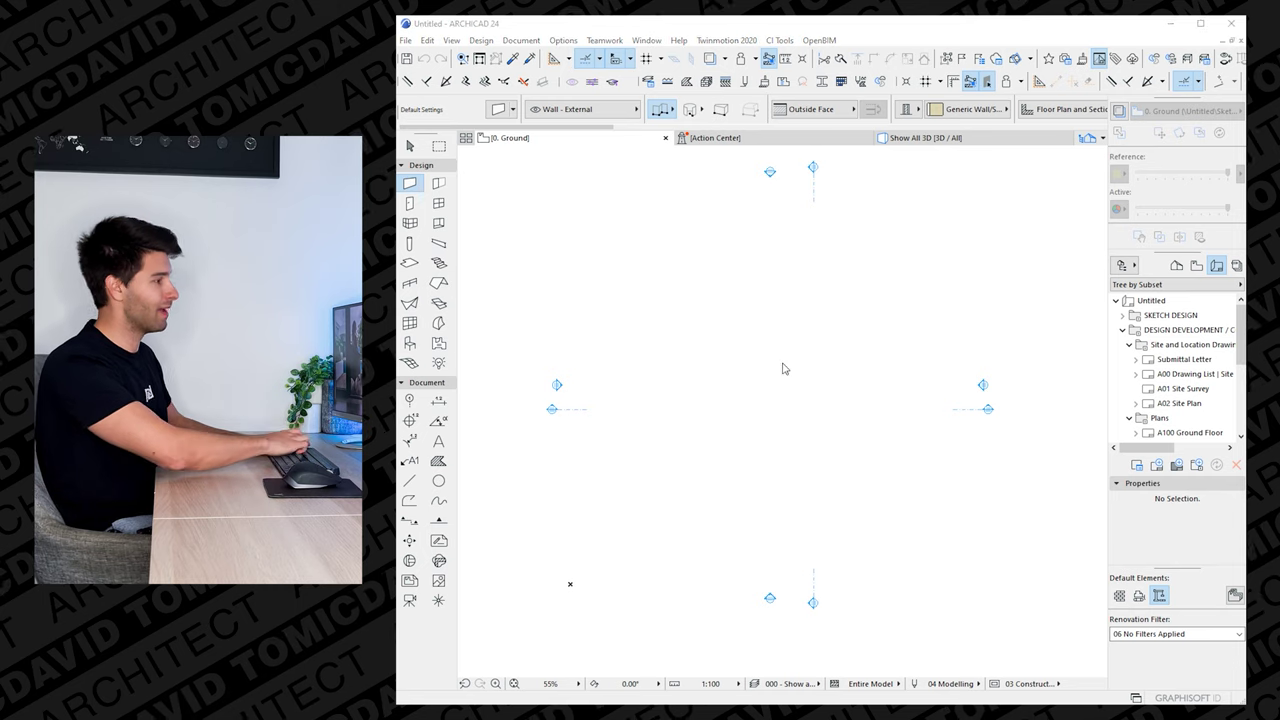
key(ctrl+7)
drag(937, 225, 836, 224)
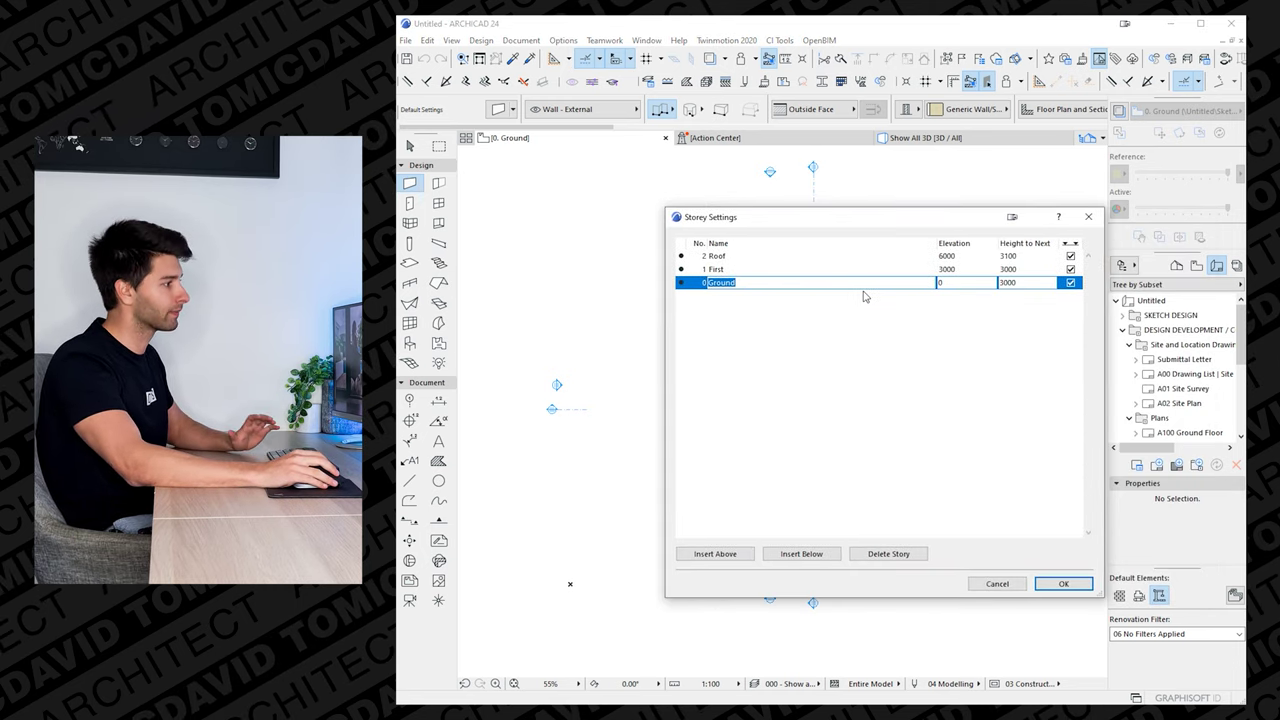
key(Tab)
key(Tab)
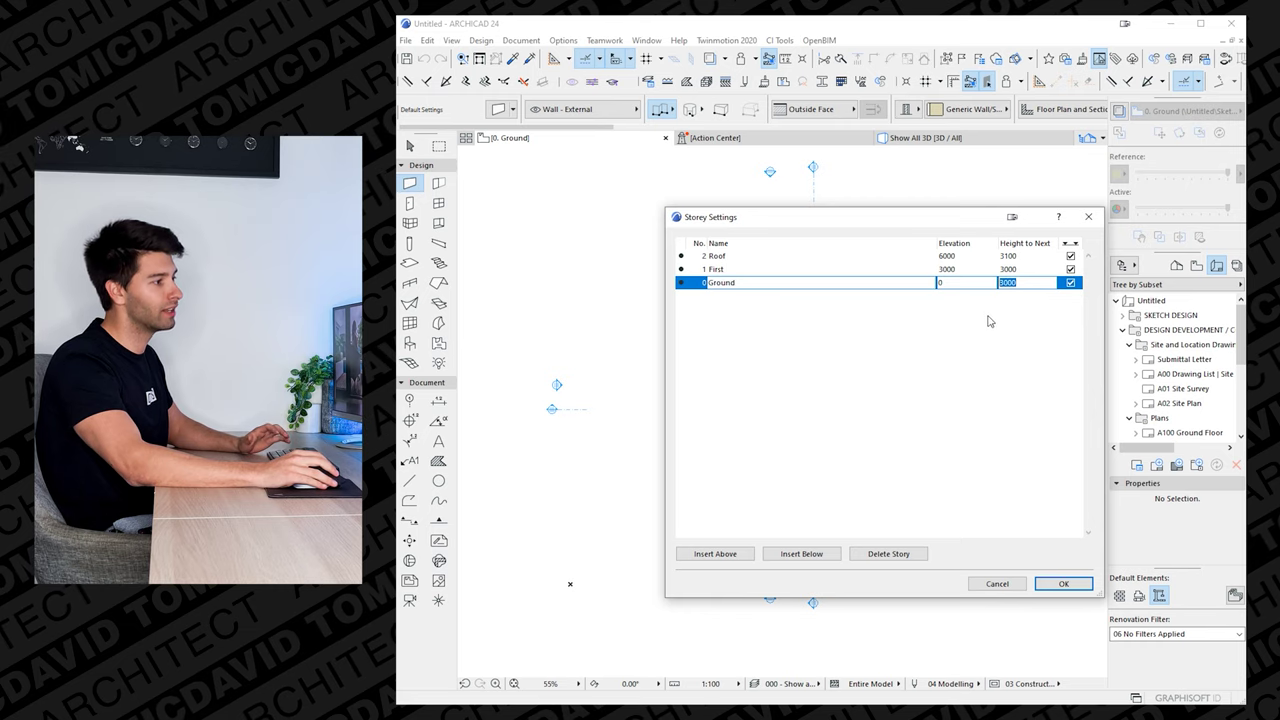
text(274)
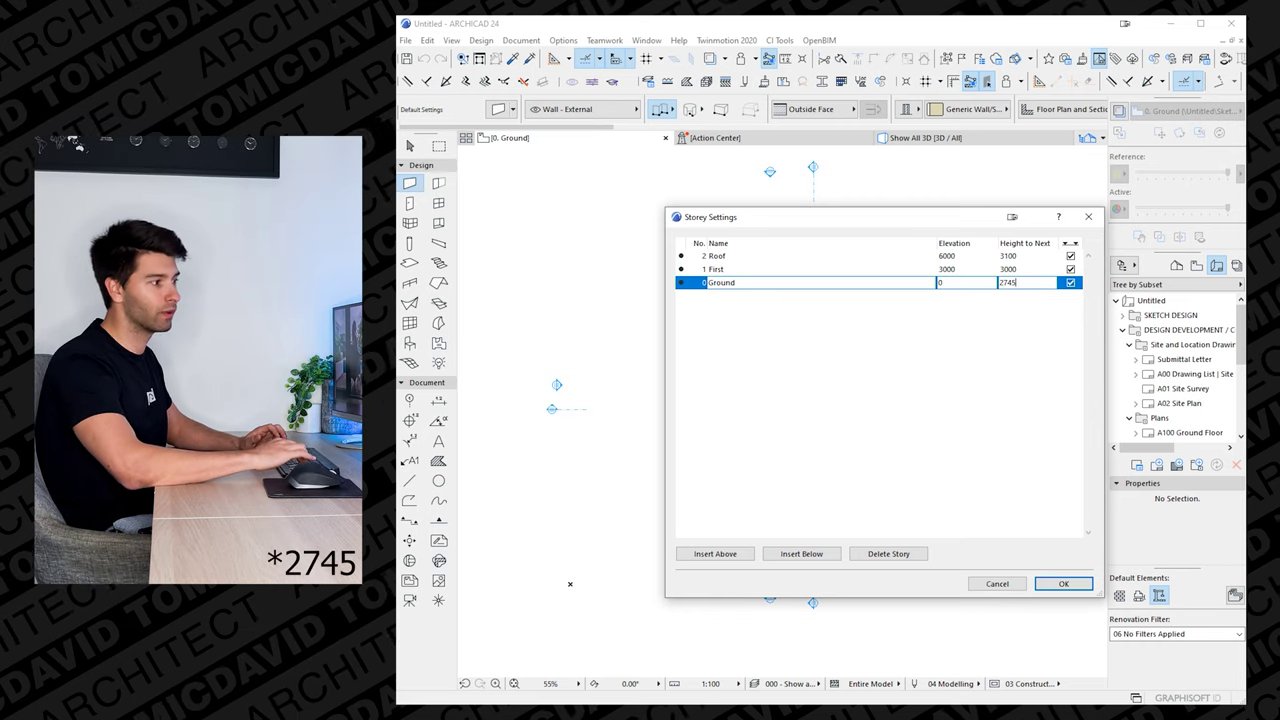
text(5)
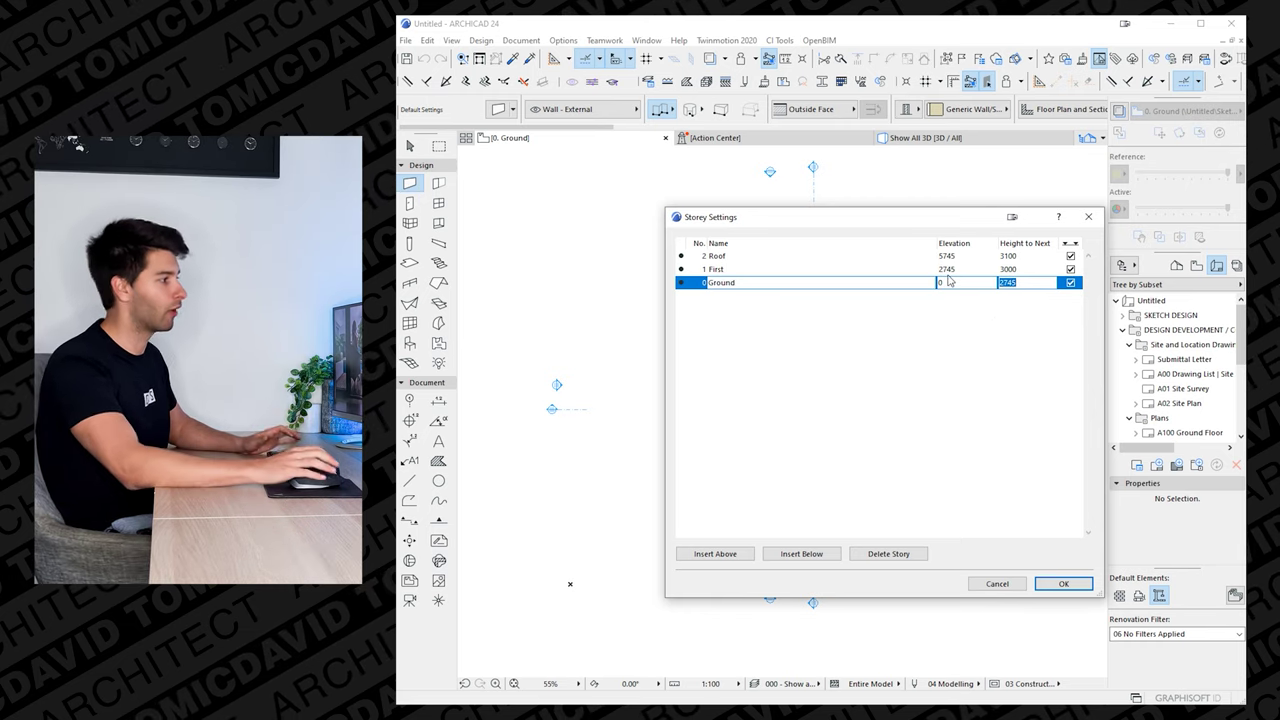
key(Up)
click(888, 553)
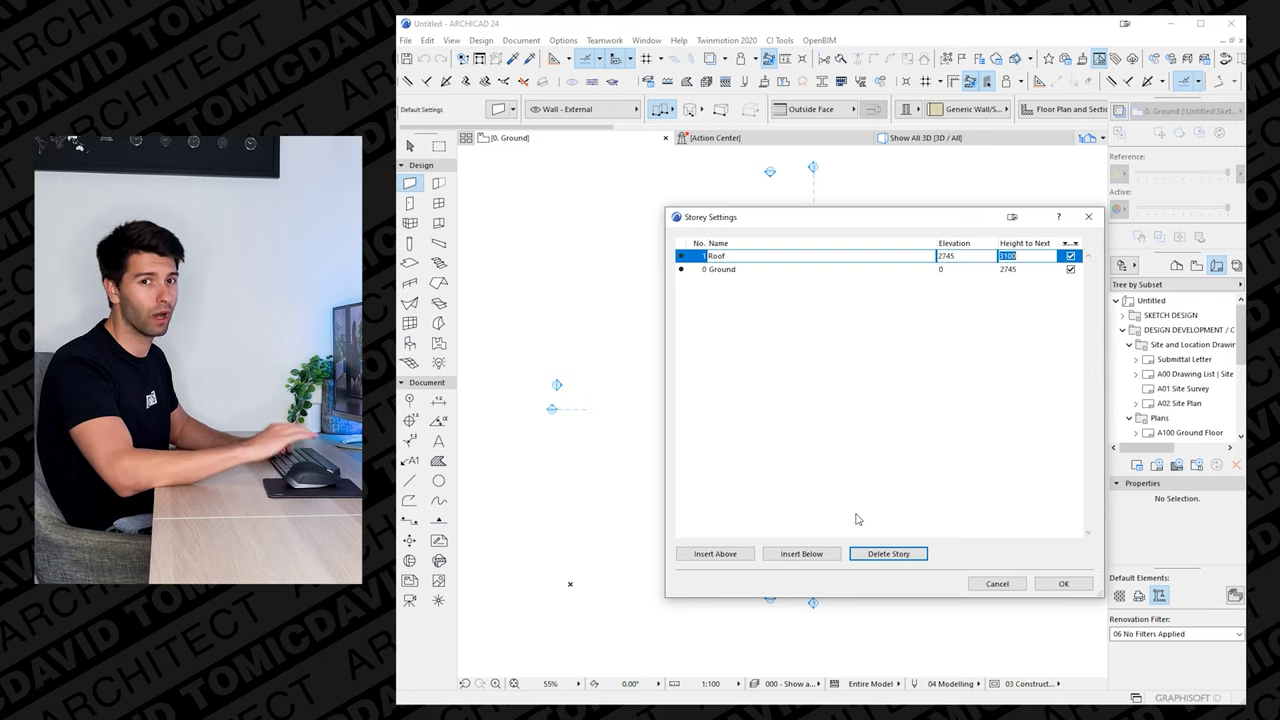
- Insert a new storey below Ground and name it Footings
key(Down)
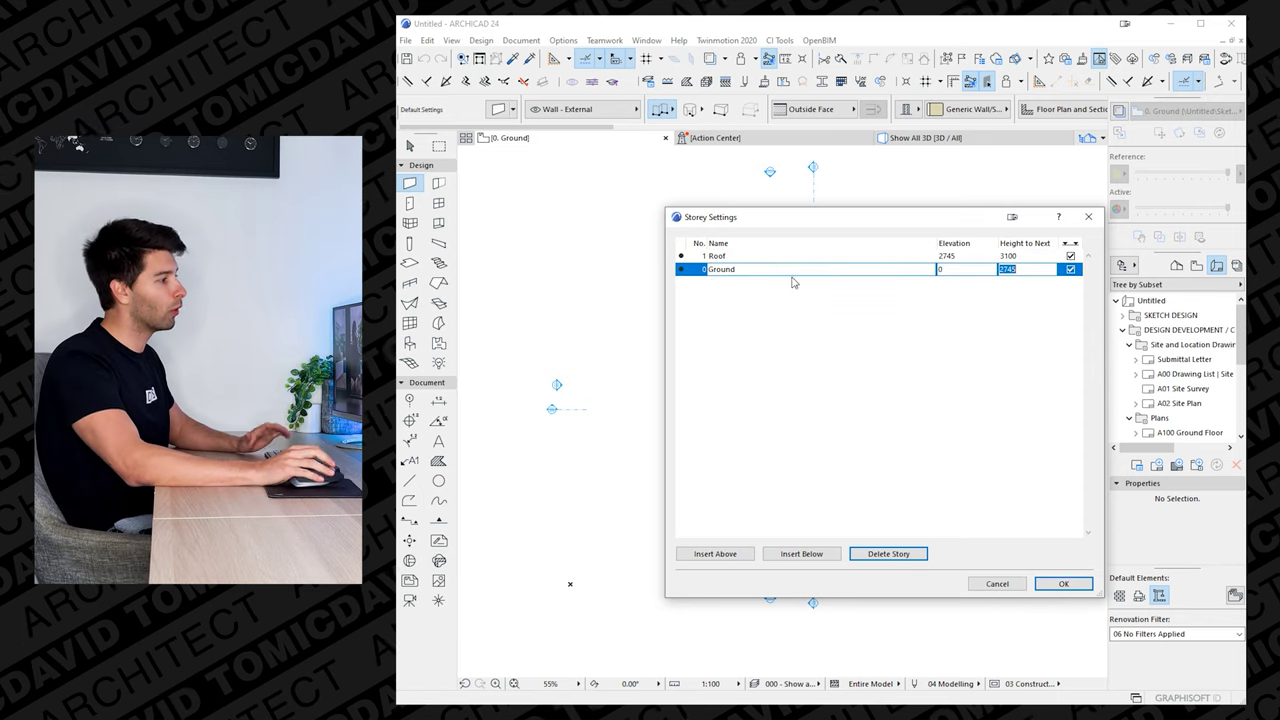
click(802, 553)
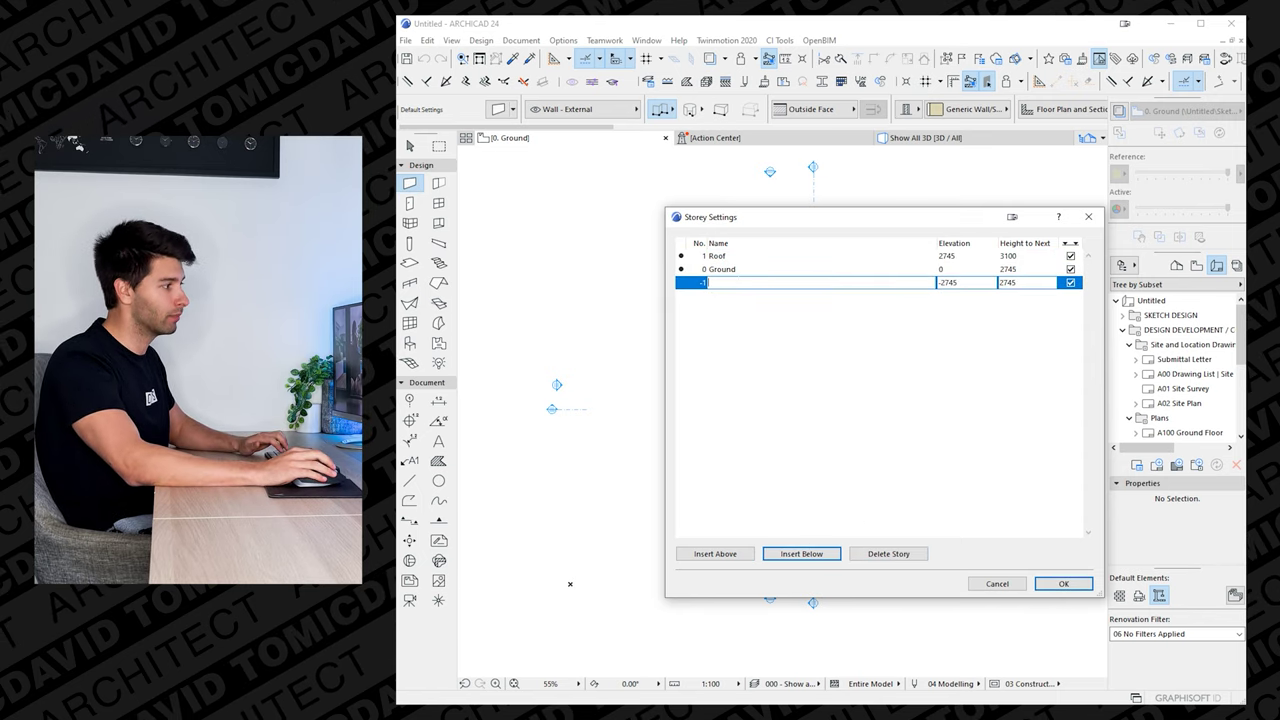
text(Footings)
key(BackSpace)
key(BackSpace)
key(BackSpace)
text(ings)
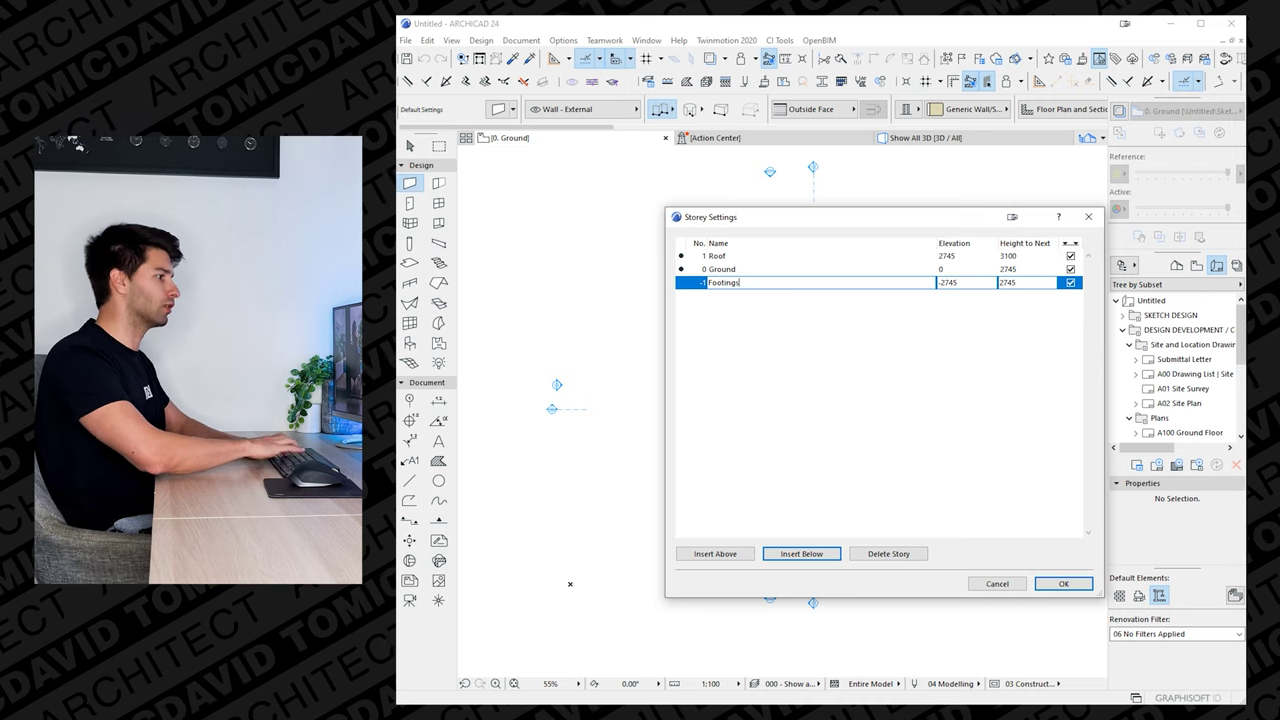
- Set the Footings storey's height to next to 172
key(ctrl+a)
key(Tab)
key(Tab)
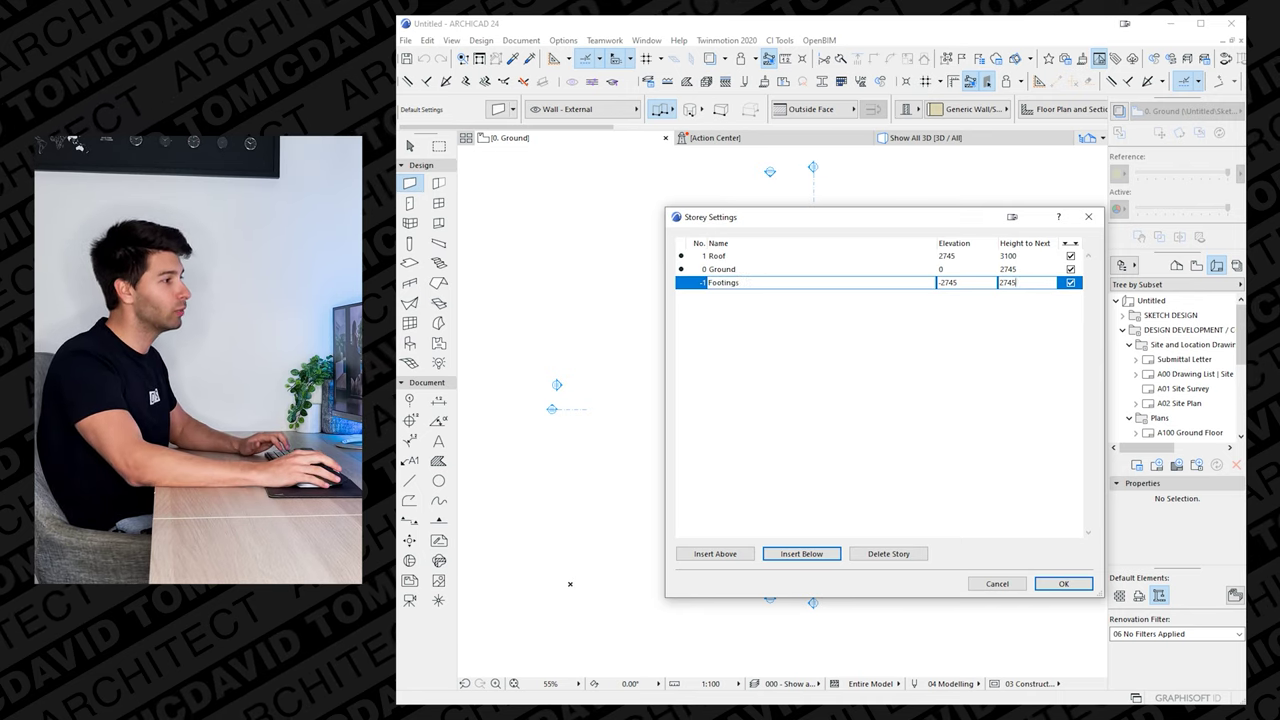
text(172)
key(Return)
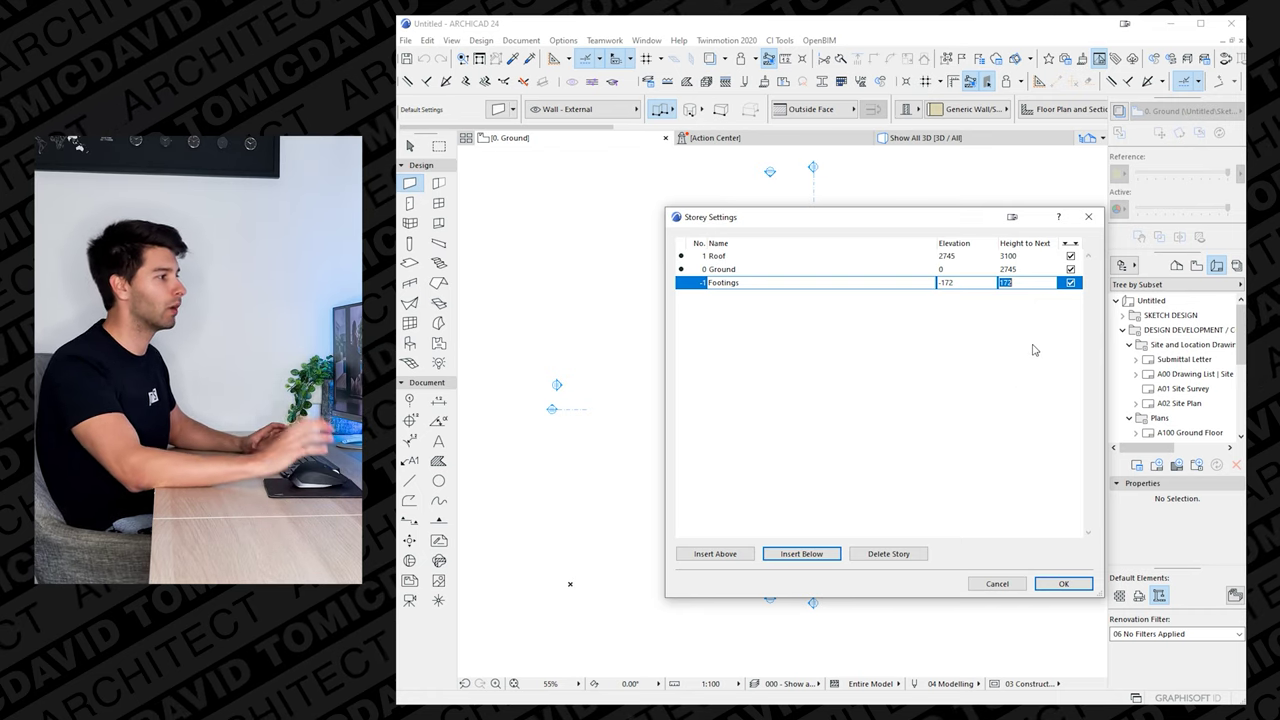
- Turn off the level line display for the Footings, Ground and Roof storeys, and apply the storey changes including the deletion
click(1076, 283)
click(1072, 268)
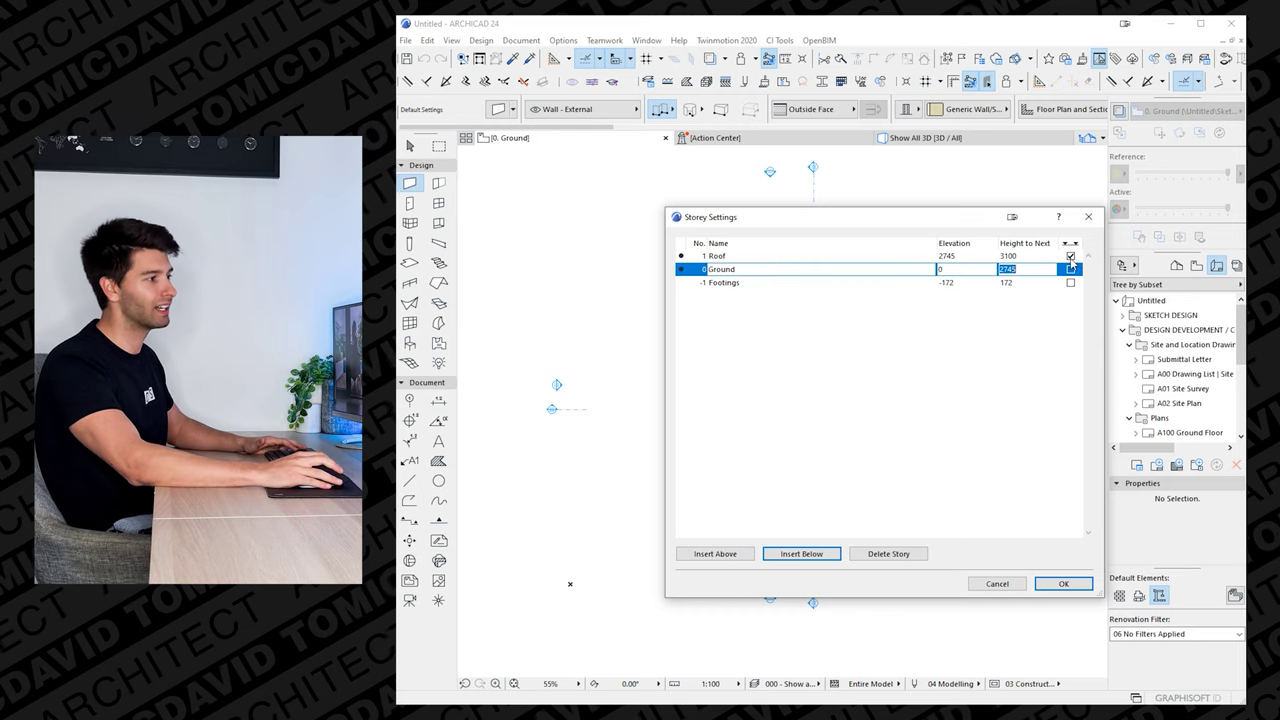
click(1071, 256)
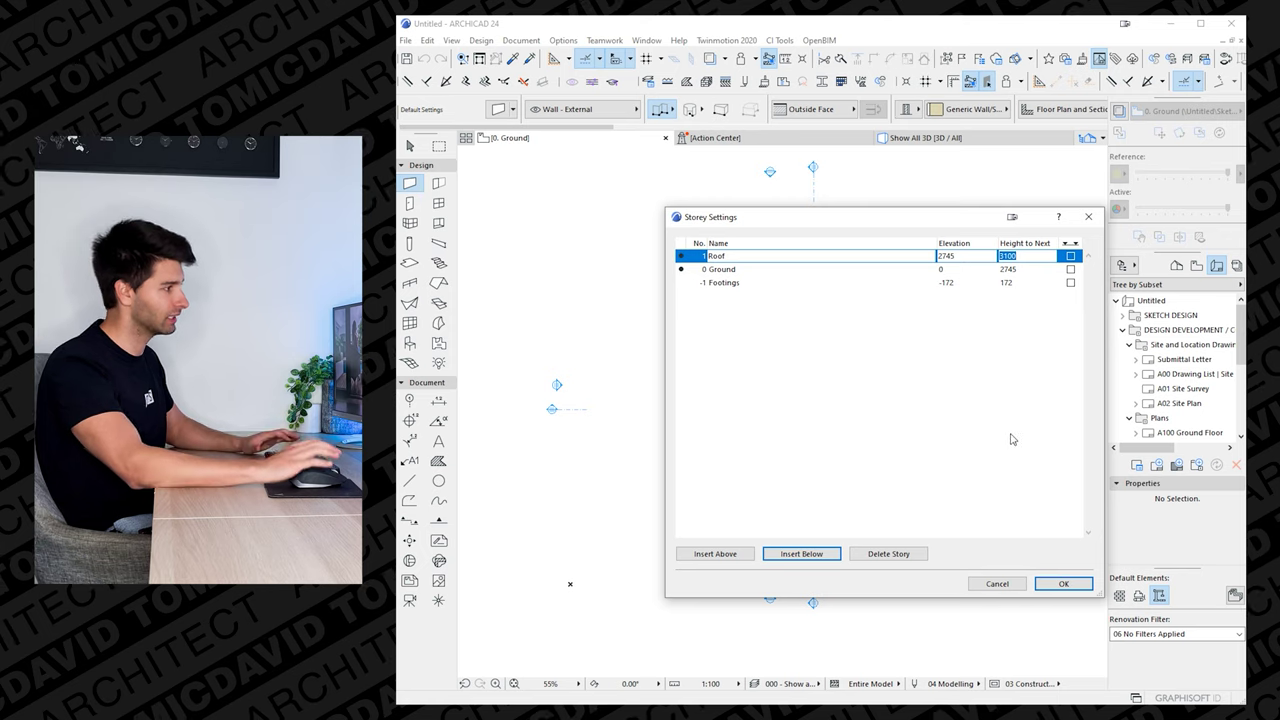
click(1060, 583)
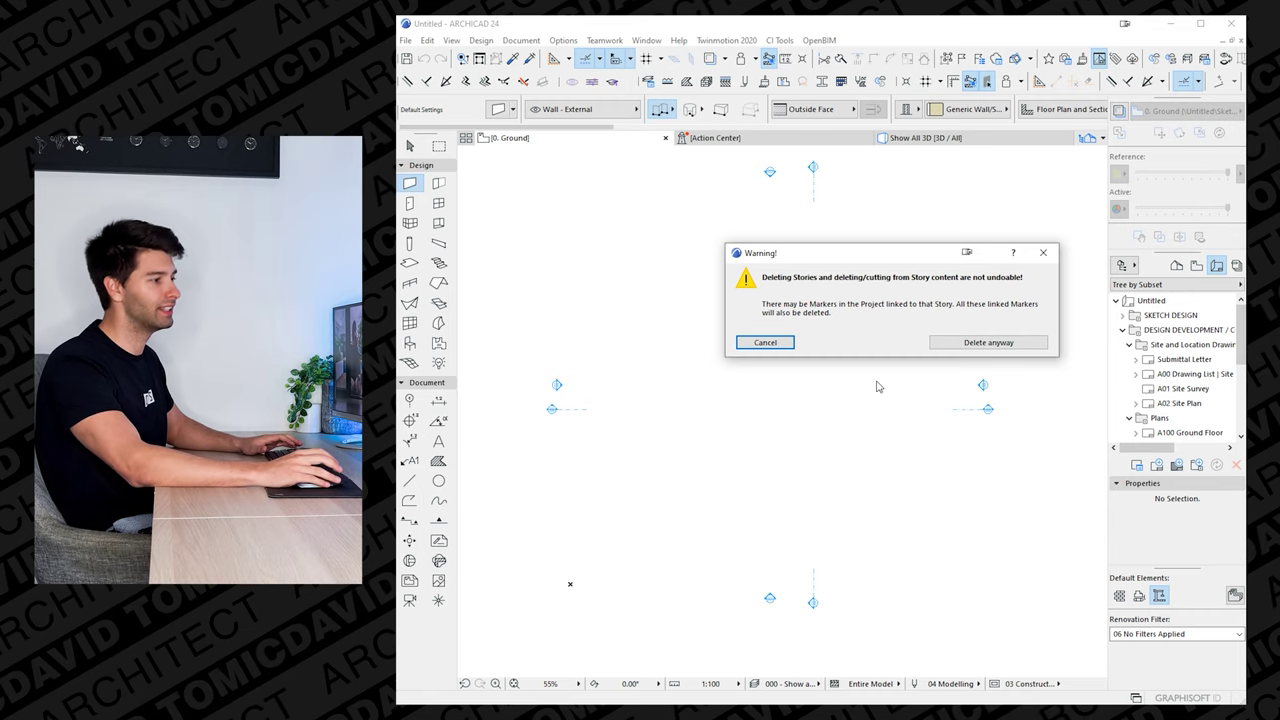
click(997, 343)
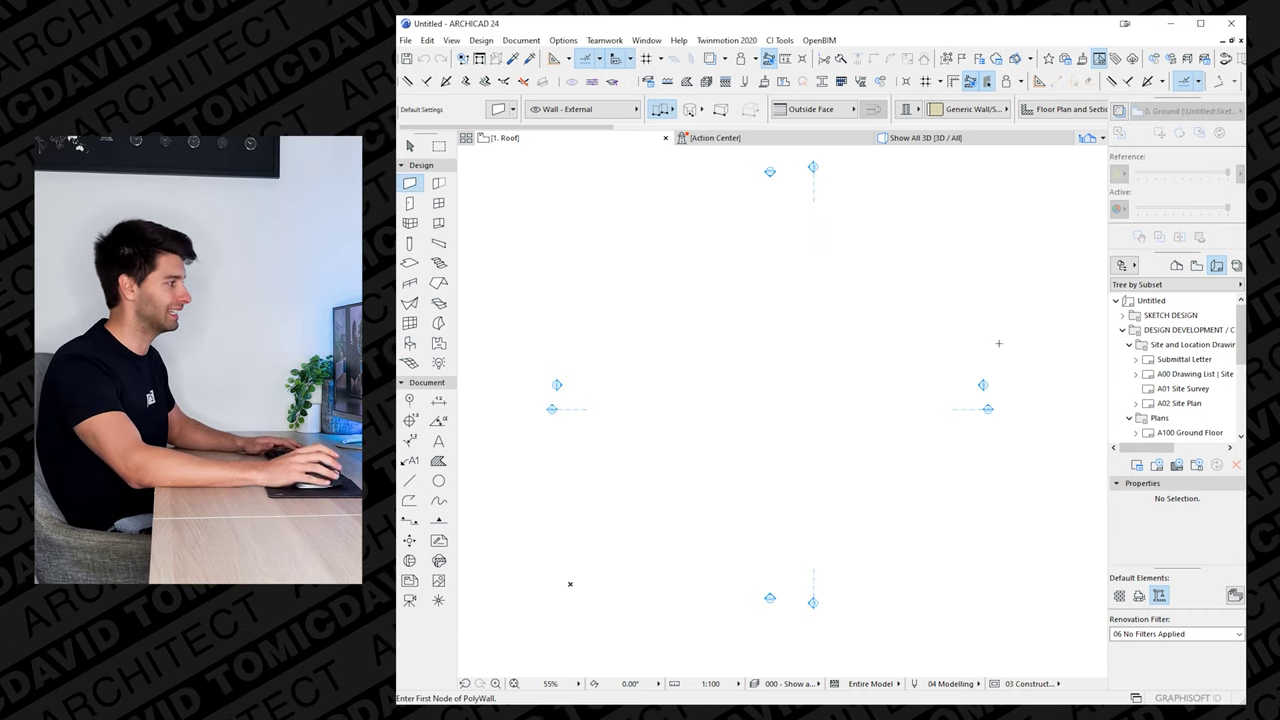
- Open the -1. Footings view from the Sketch Plans in the view map
key(Escape)
click(1197, 267)
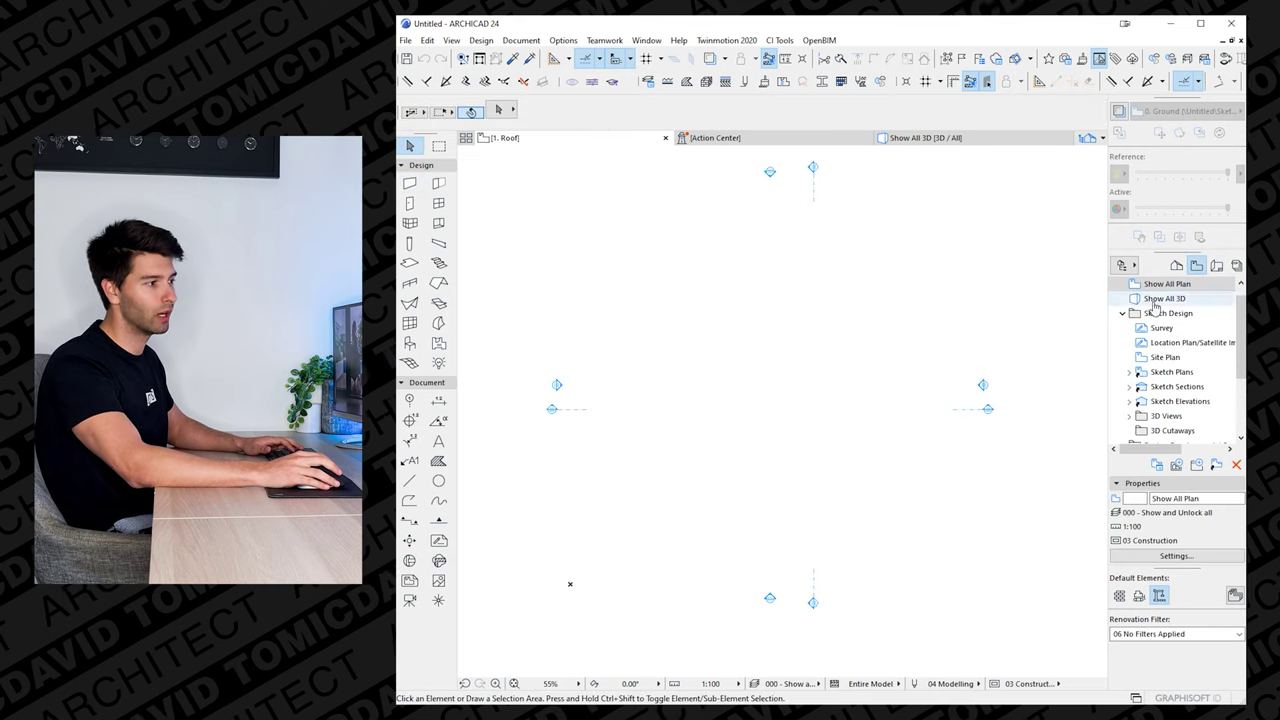
click(1122, 313)
click(1122, 313)
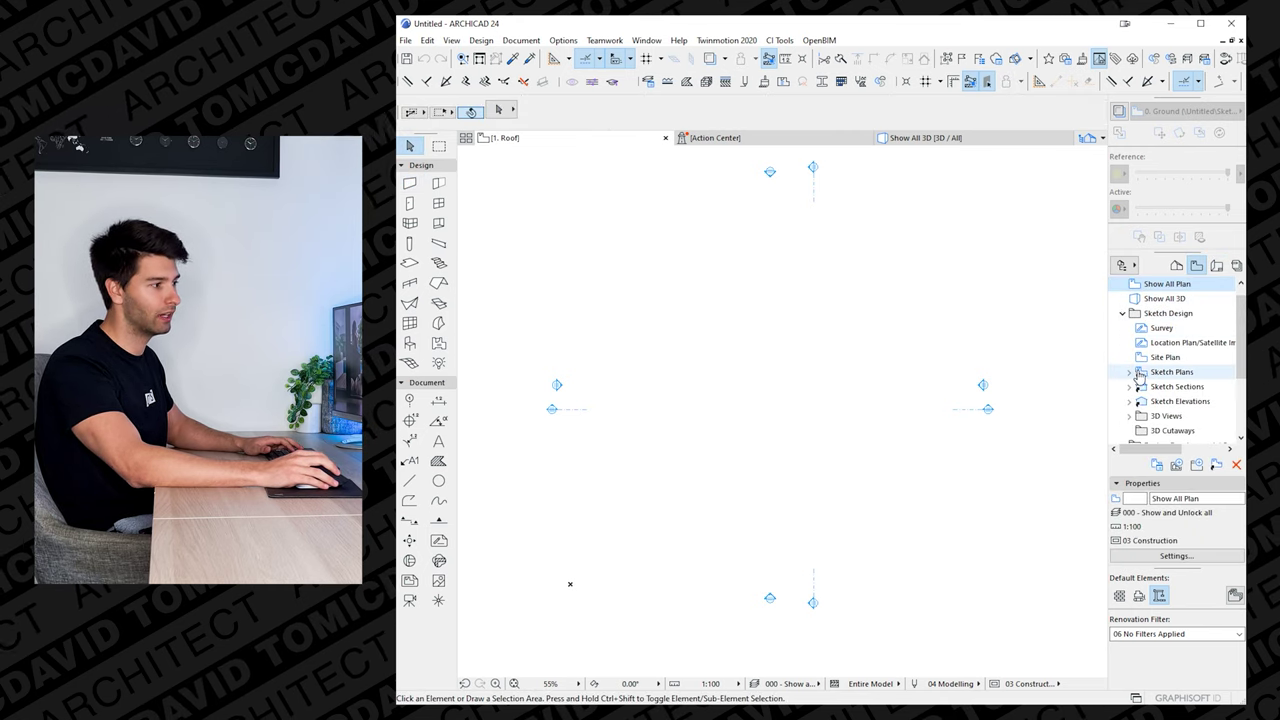
click(1129, 372)
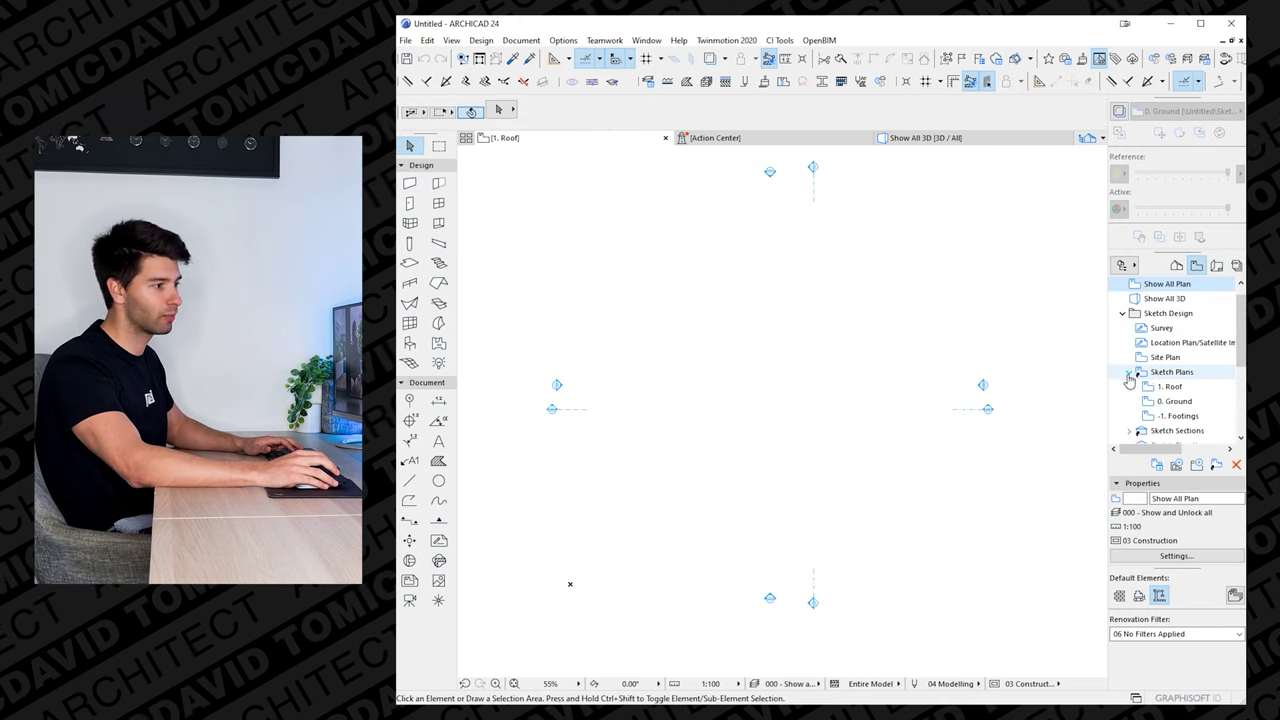
double_click(1178, 415)
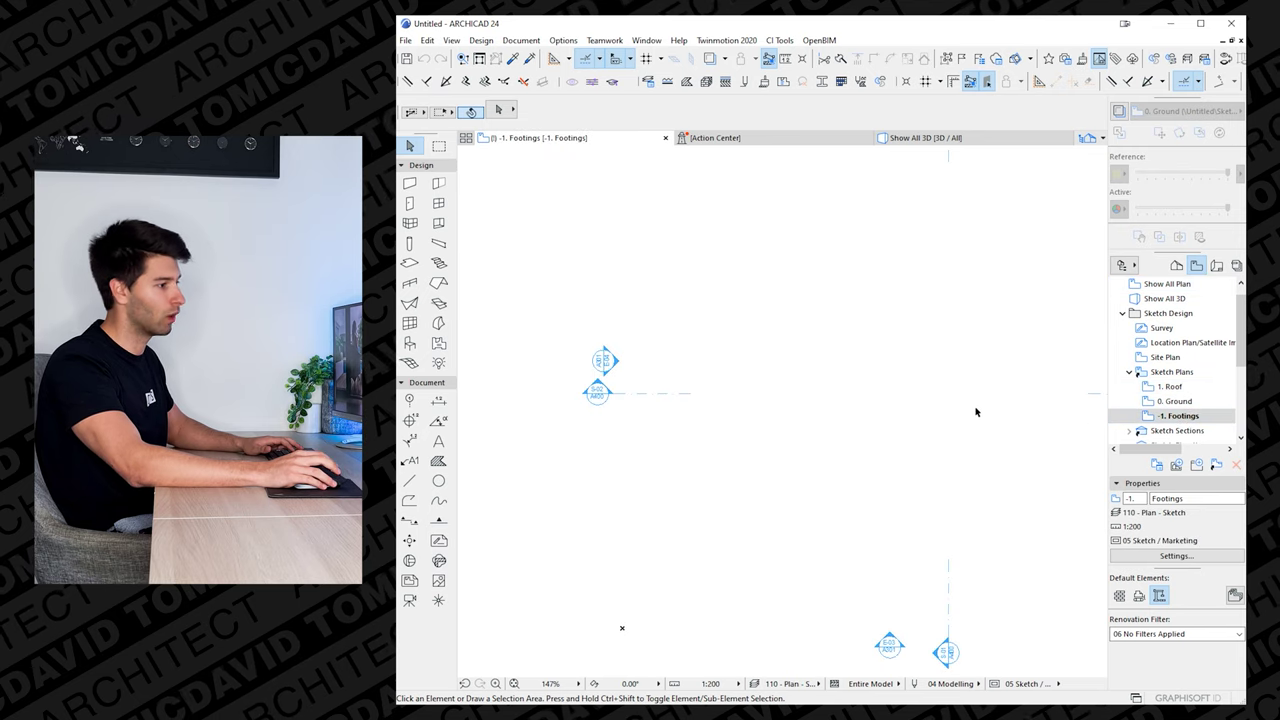
middle_drag(987, 368, 798, 400)
scroll(796, 399, down, 2)
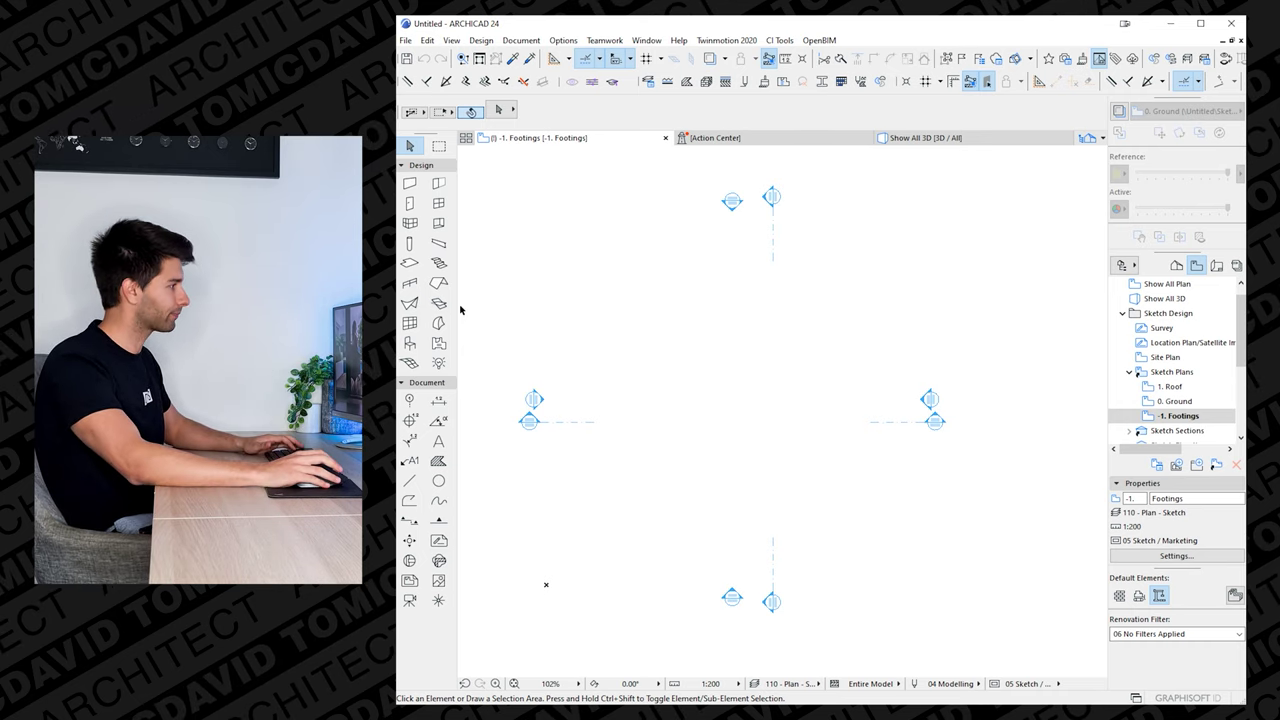
- In the Slab tool's default settings, override the top, edge and bottom surfaces with Paint - Anthracite, linked together
click(410, 262)
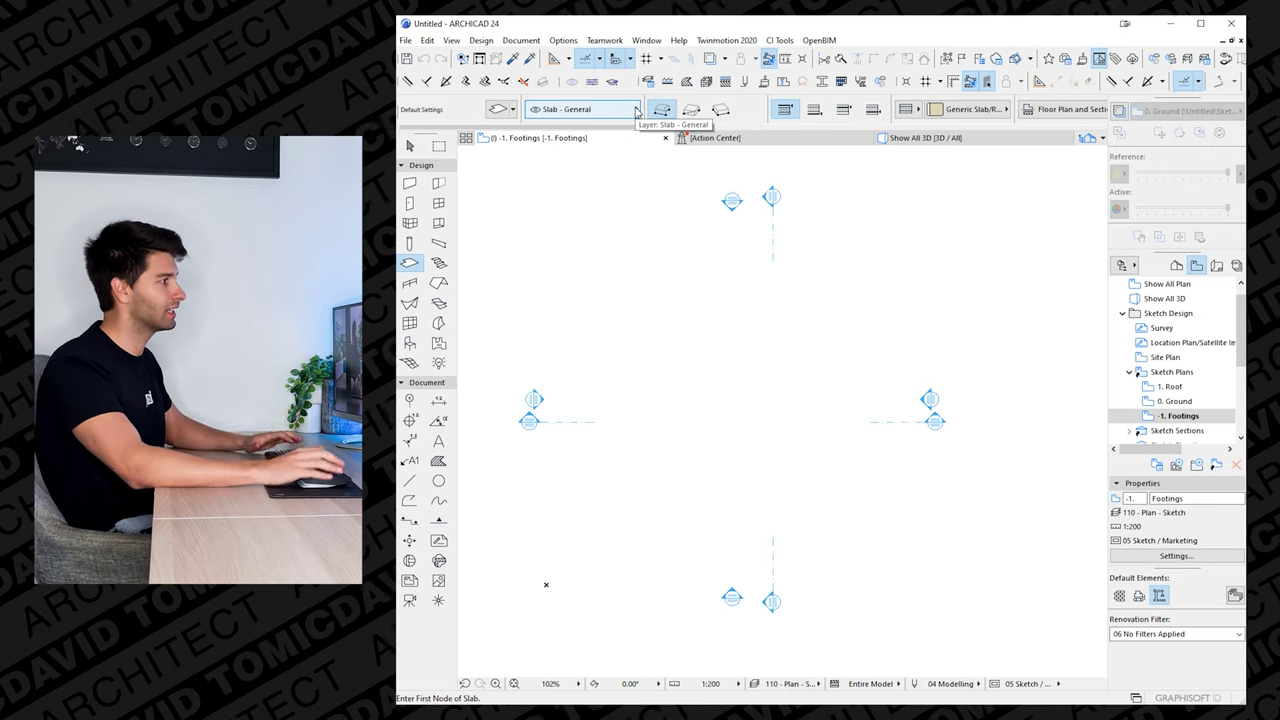
click(499, 110)
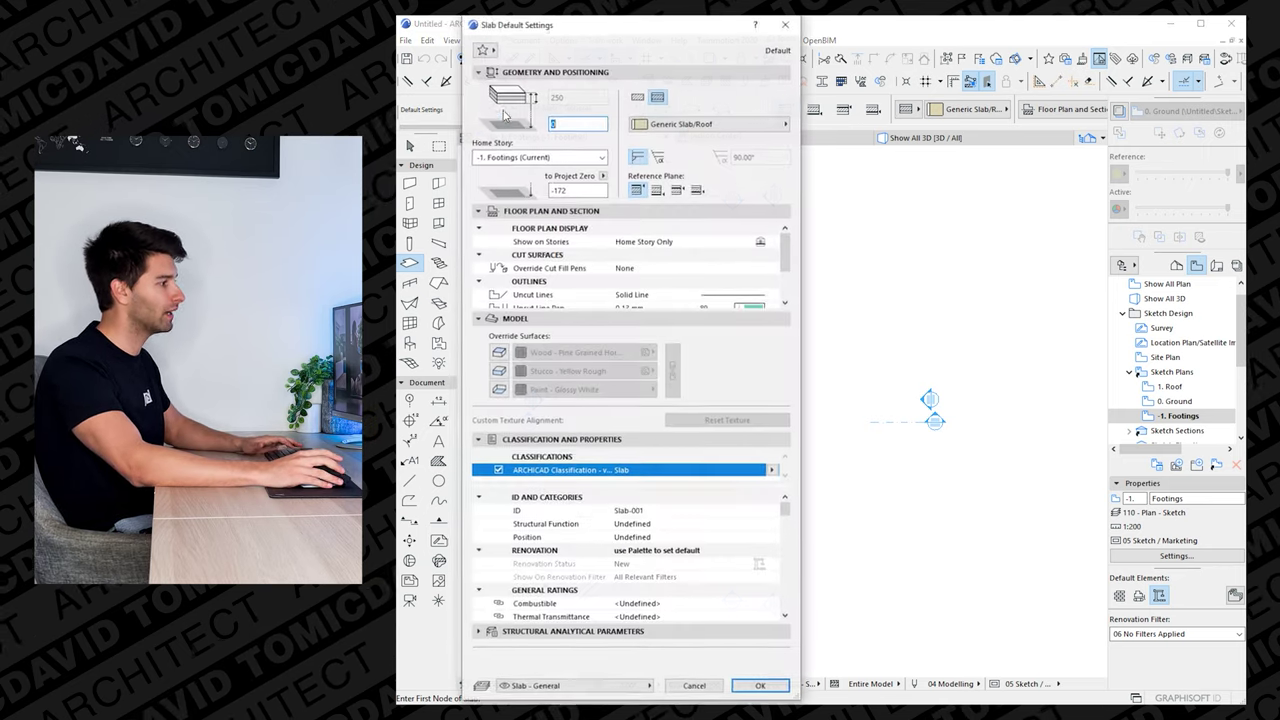
click(498, 371)
click(498, 389)
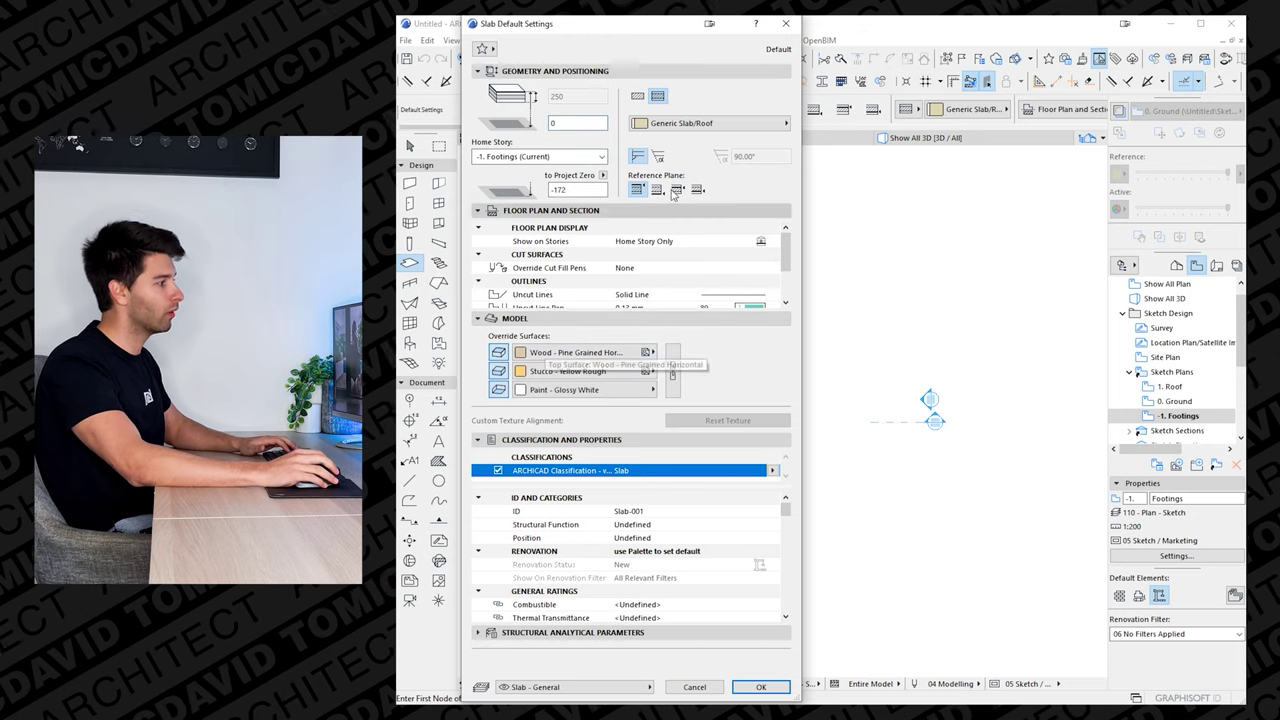
click(622, 357)
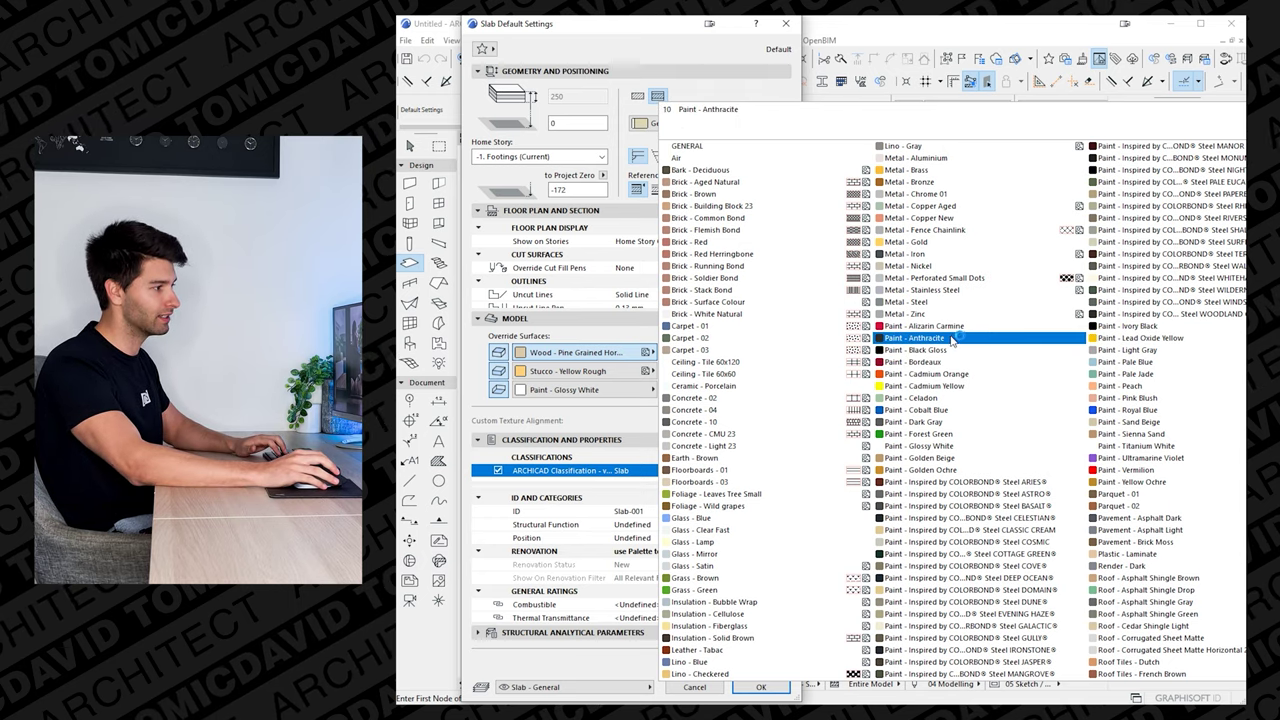
click(952, 338)
click(672, 370)
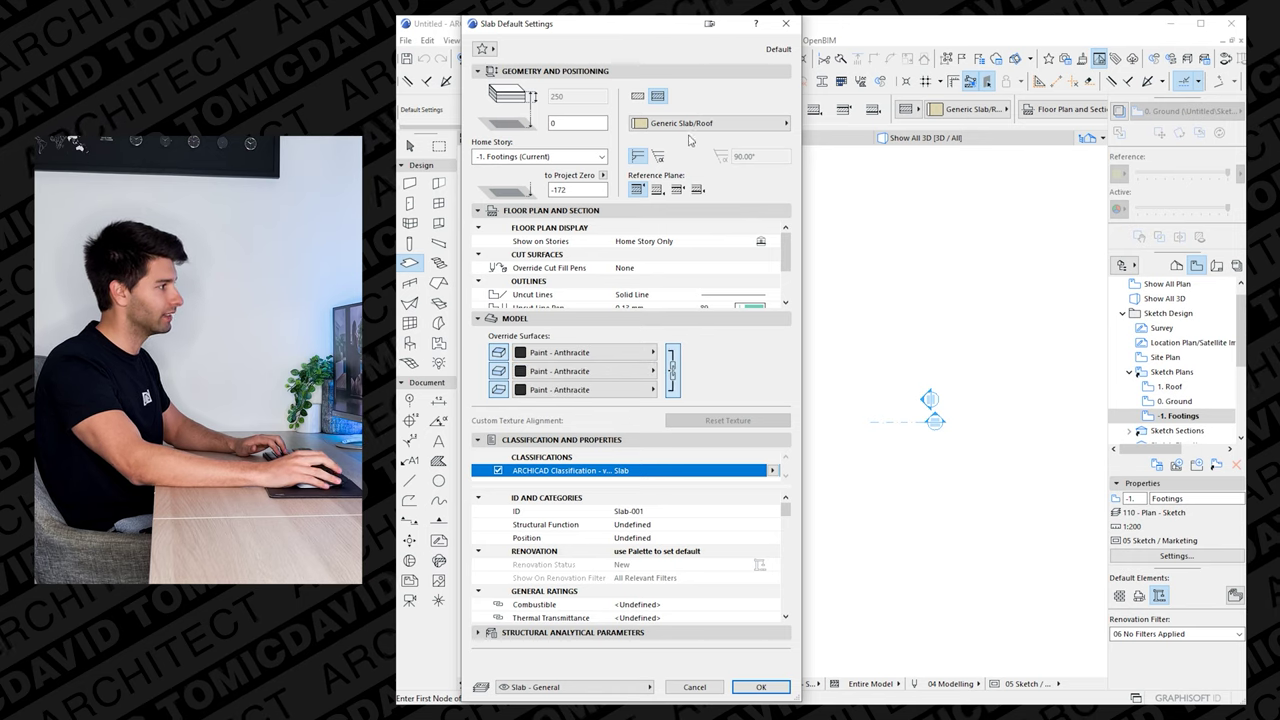
- Switch the default slab to a basic structure and set its thickness to 100
click(637, 96)
double_click(568, 96)
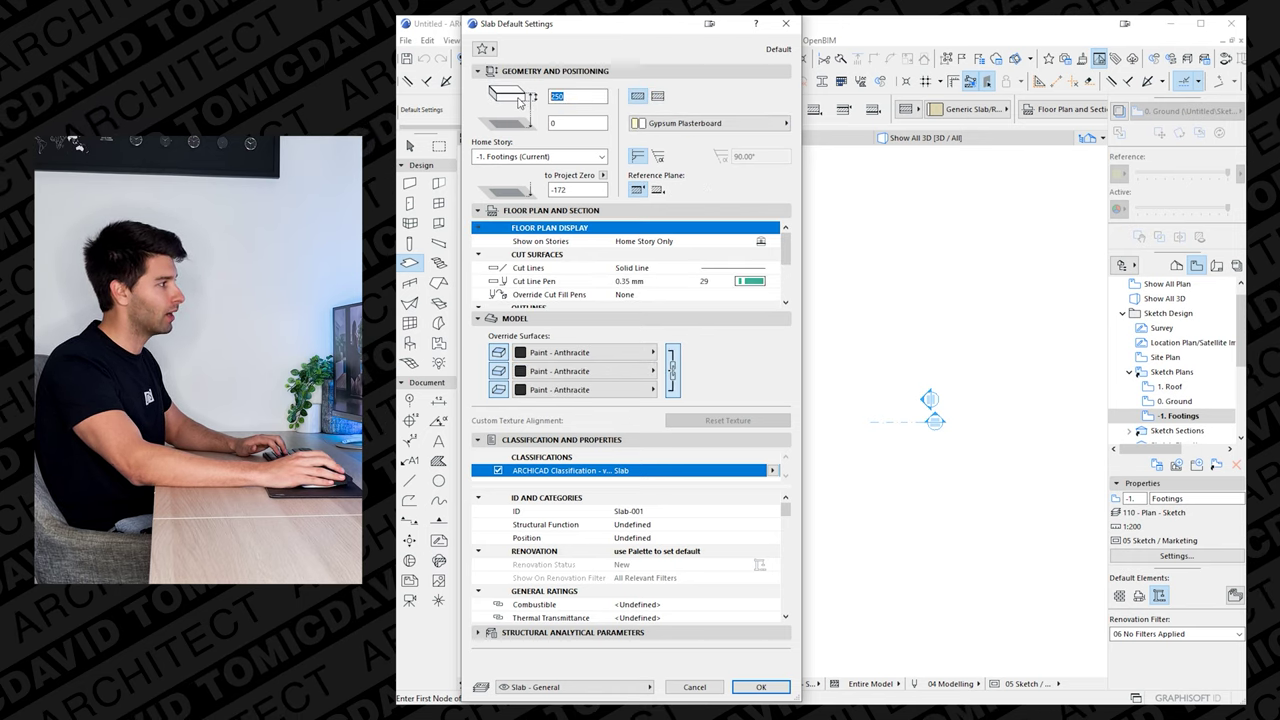
text(100)
click(716, 124)
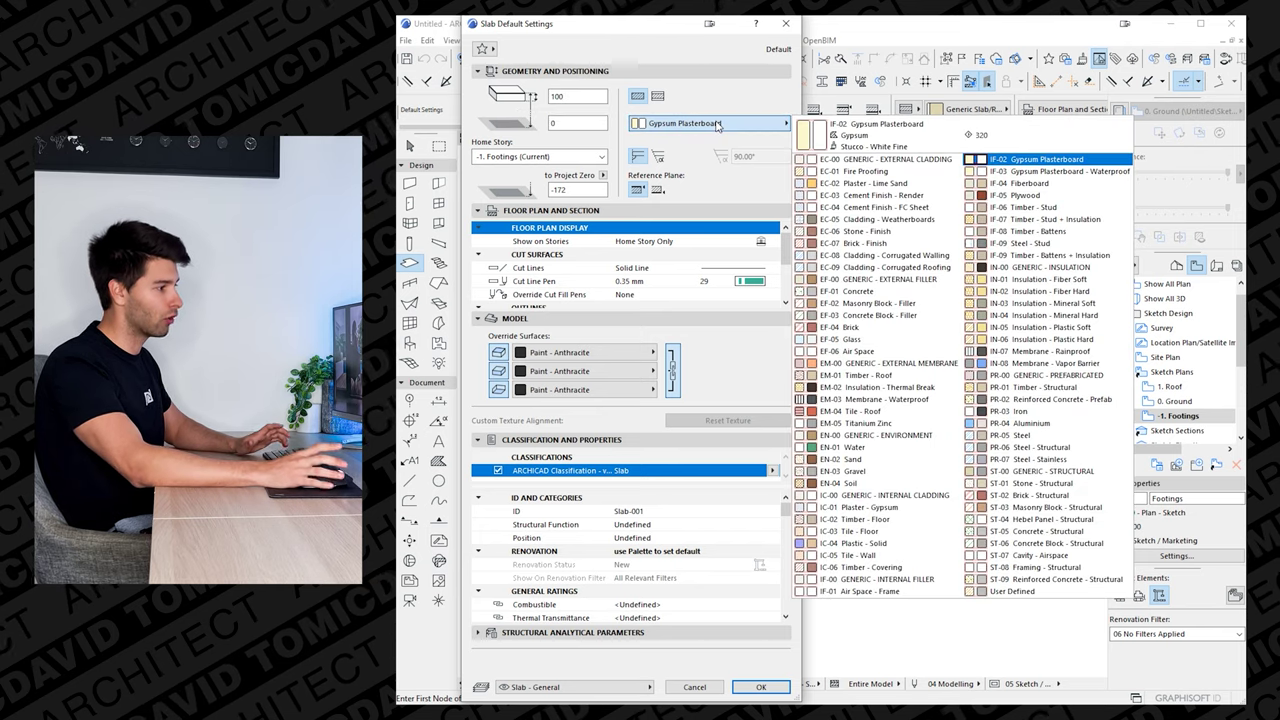
key(c)
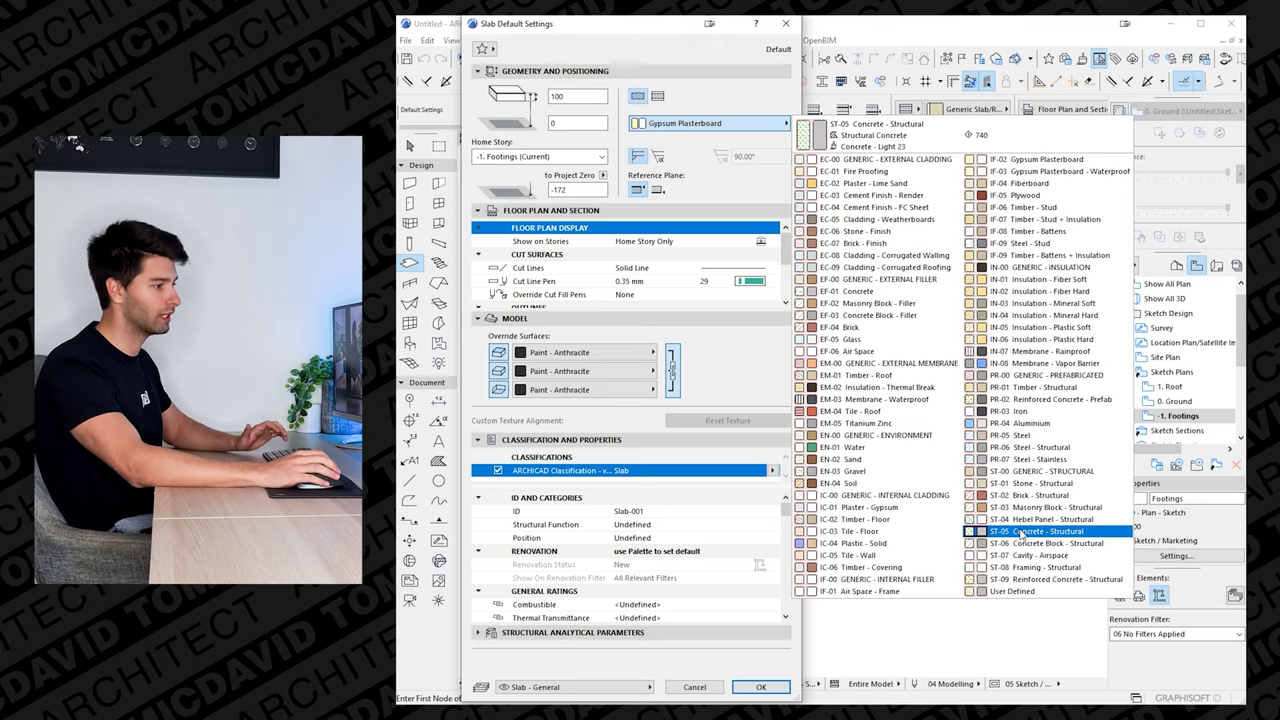
key(Down)
key(c)
key(c)
key(c)
key(c)
key(c)
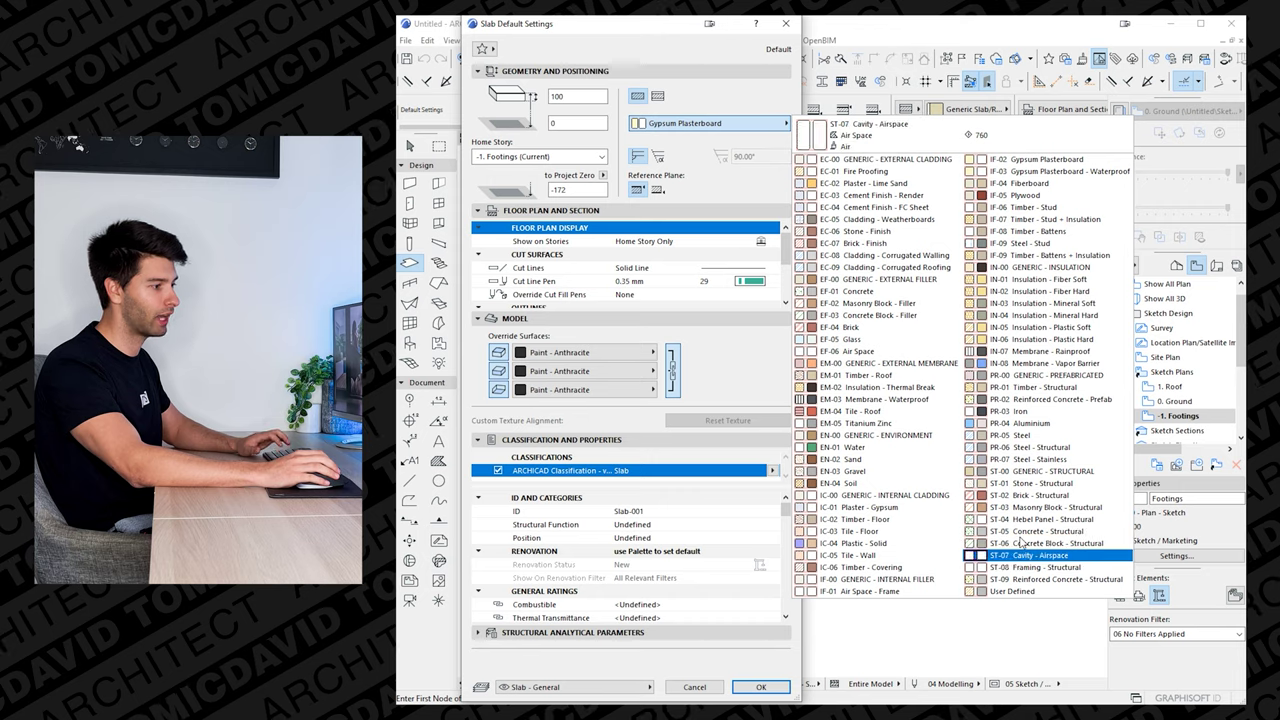
key(c)
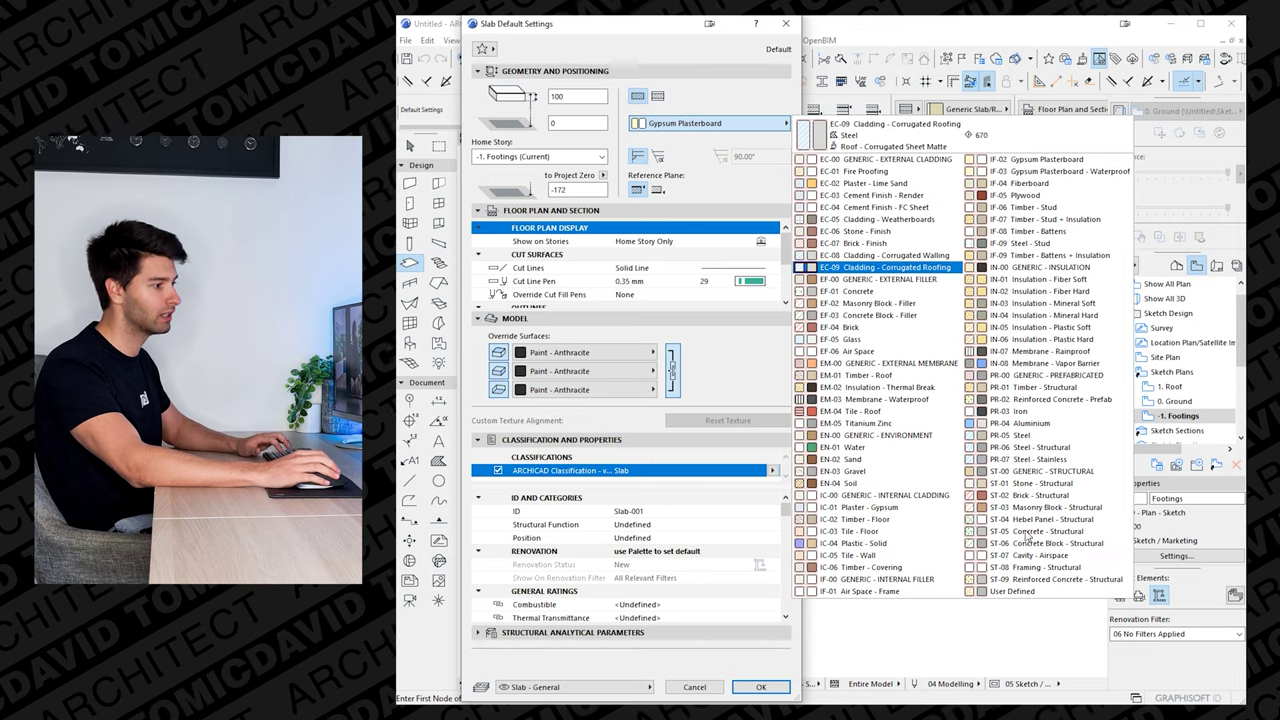
key(Return)
- Set the slab's building material to Concrete - Structural and its elevation to project zero to -100, and apply the defaults
click(708, 125)
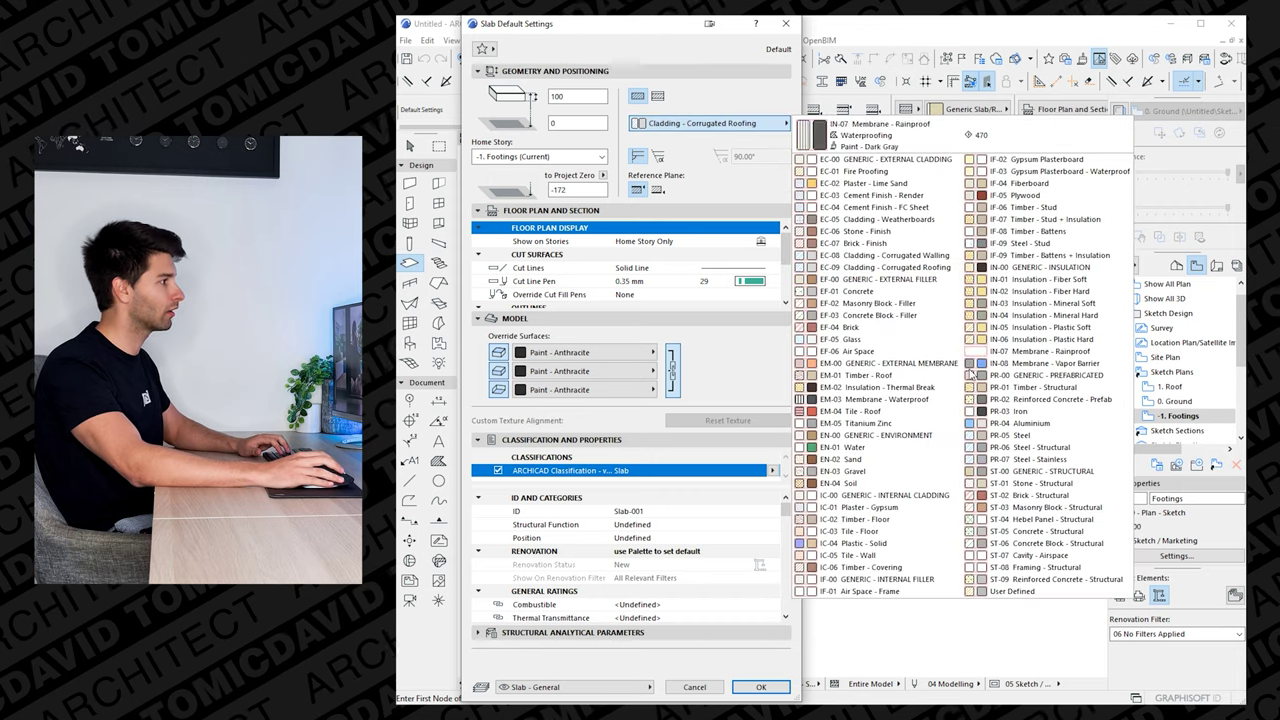
click(1062, 533)
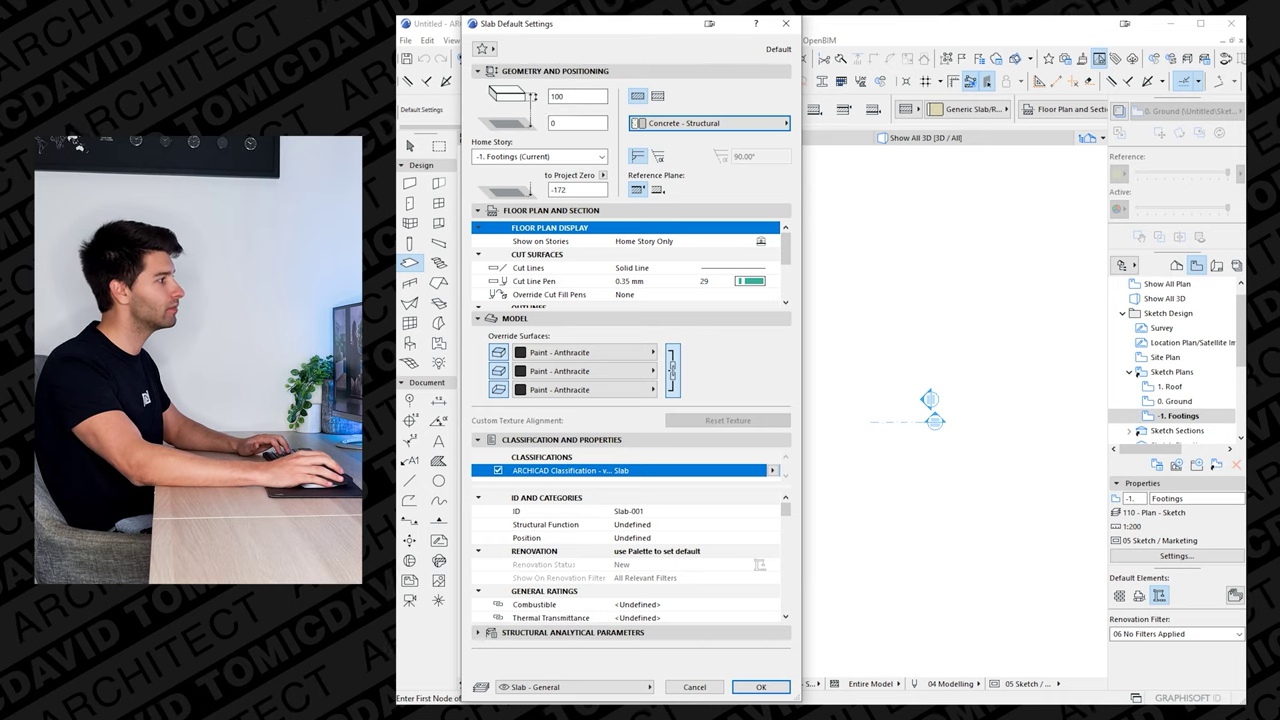
drag(568, 190, 520, 192)
text(-100)
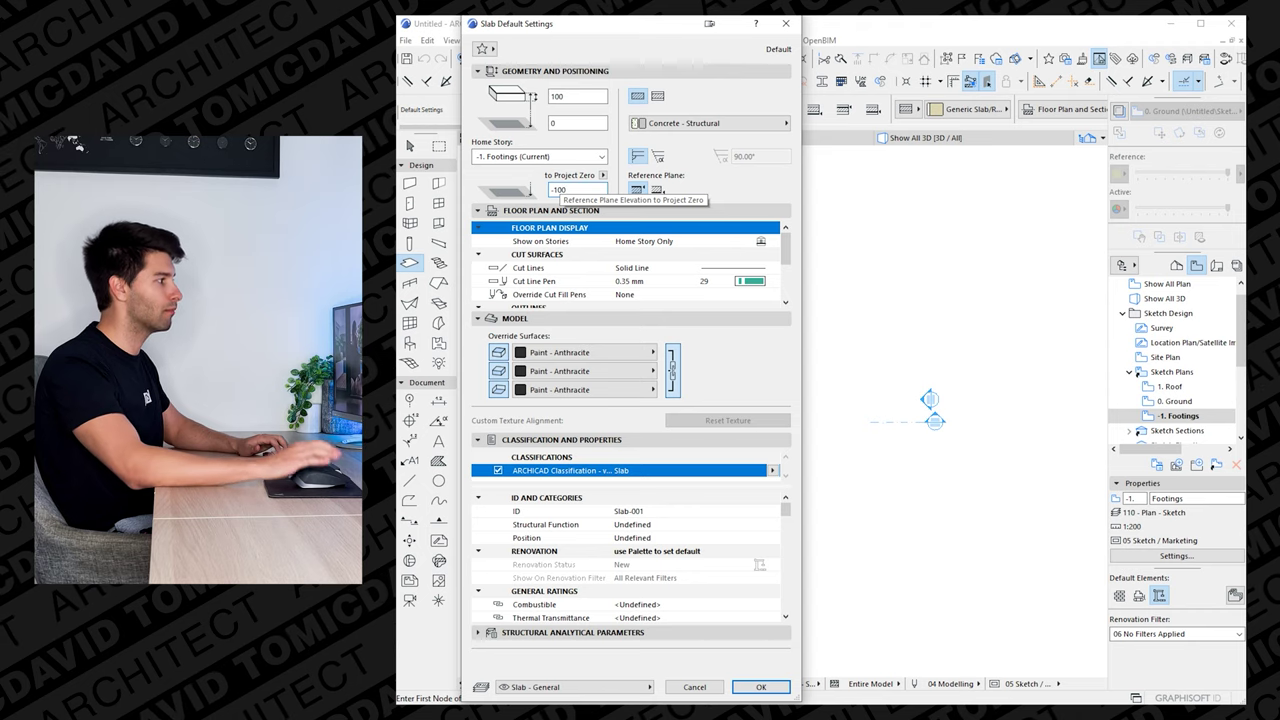
click(620, 193)
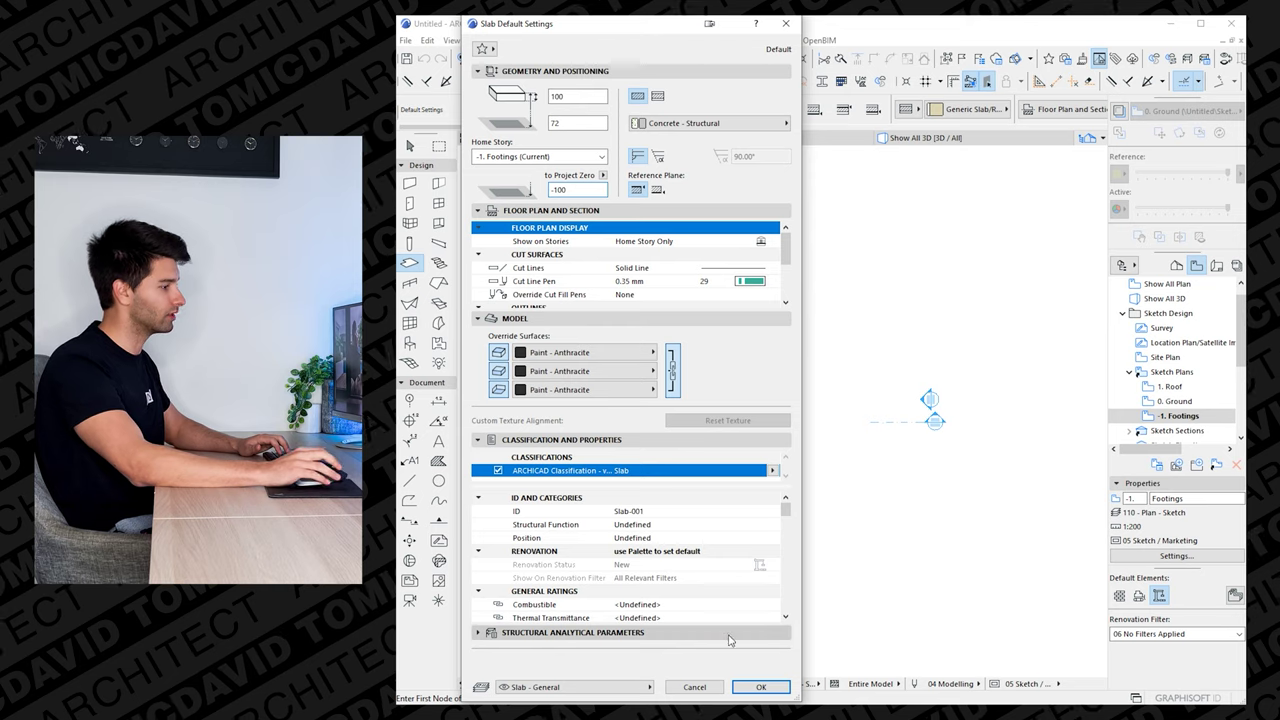
click(760, 687)
- Draw a long horizontal rectangular slab in the middle of the plan and rotate a copy of it 90 degrees about its centre
click(690, 109)
click(609, 413)
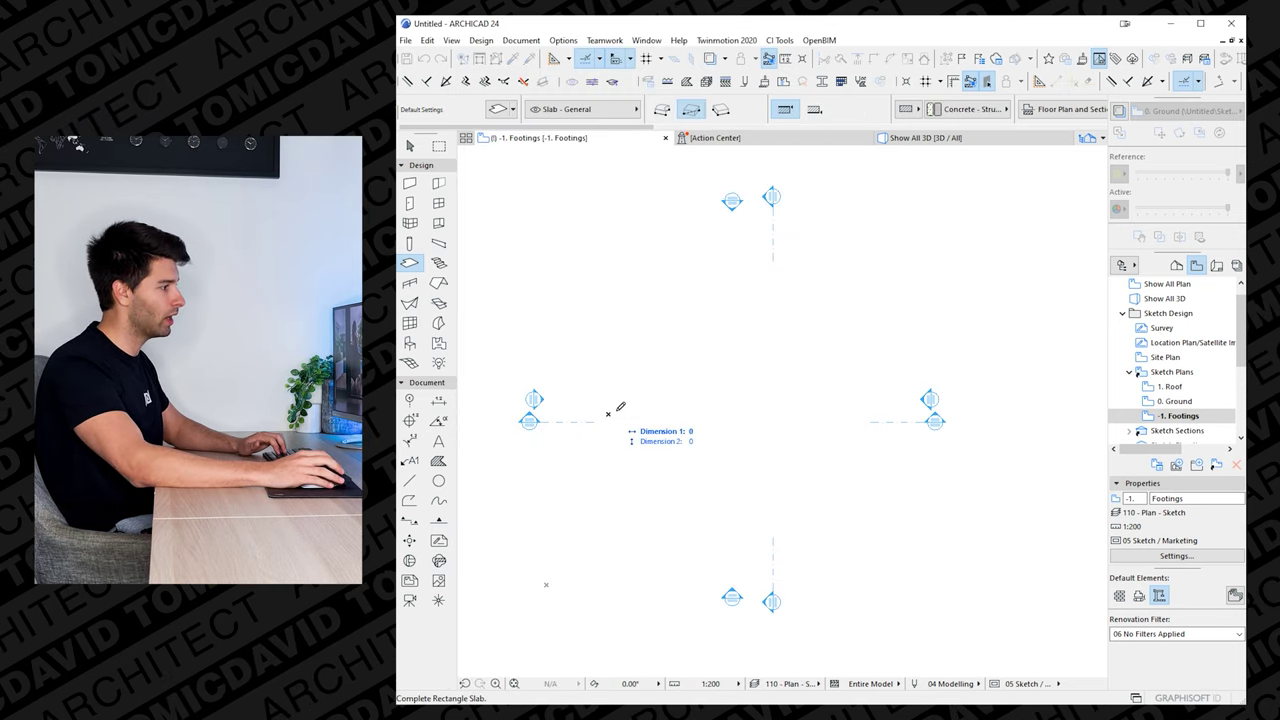
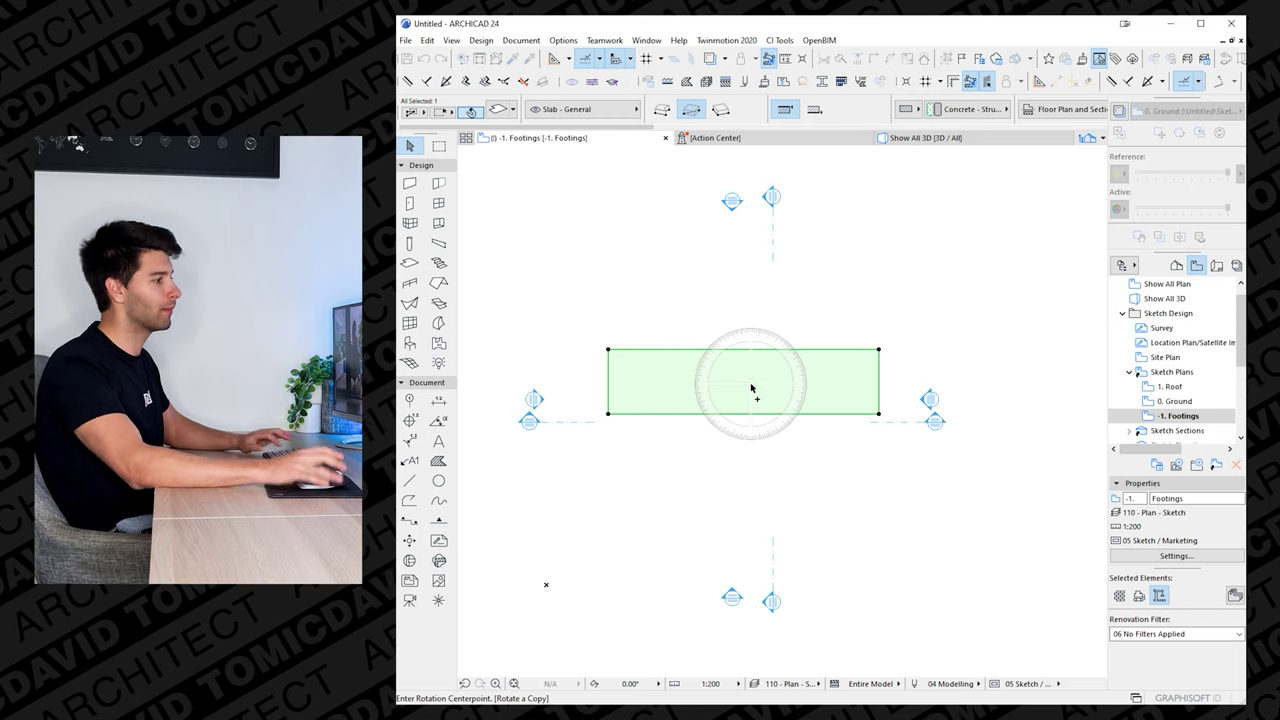
click(746, 379)
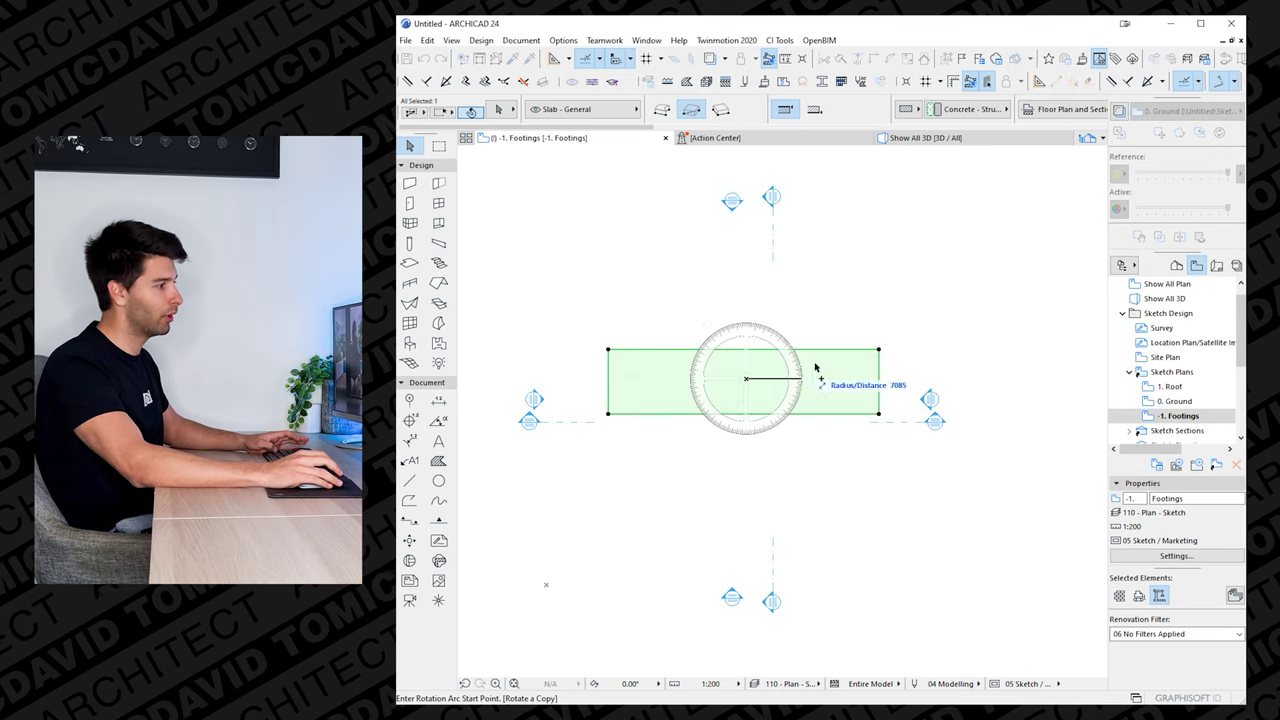
click(569, 378)
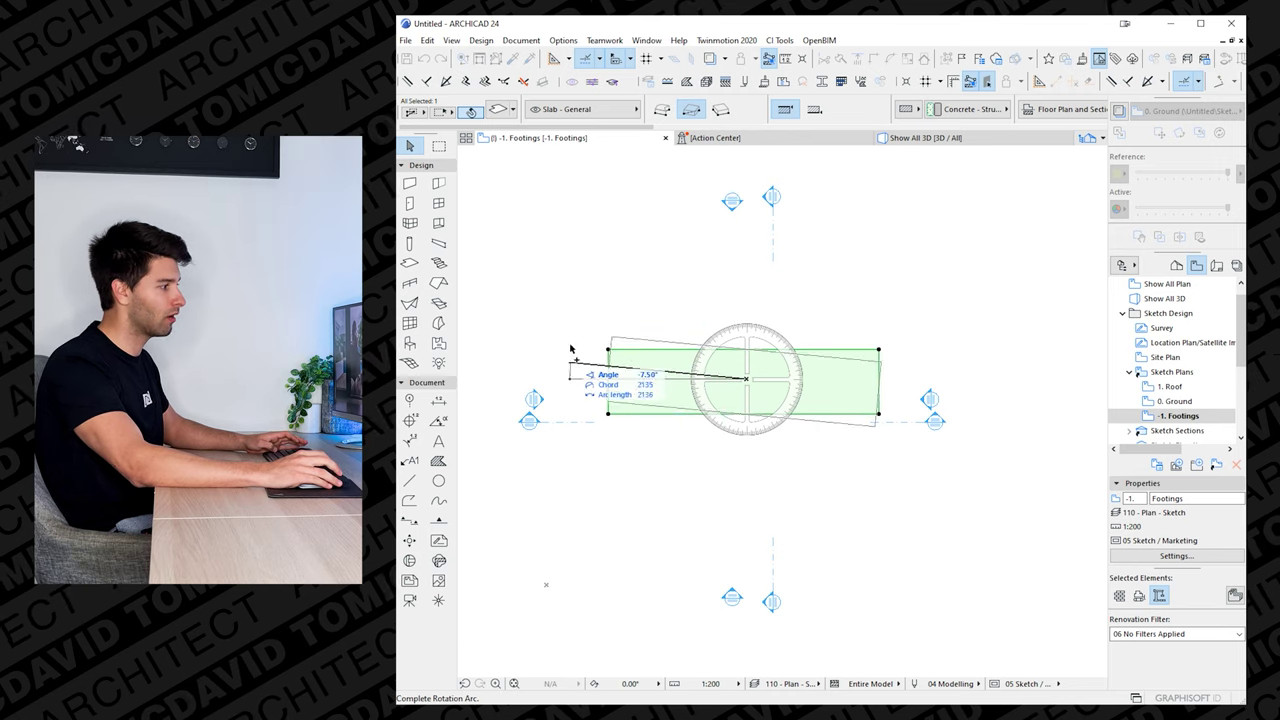
click(733, 283)
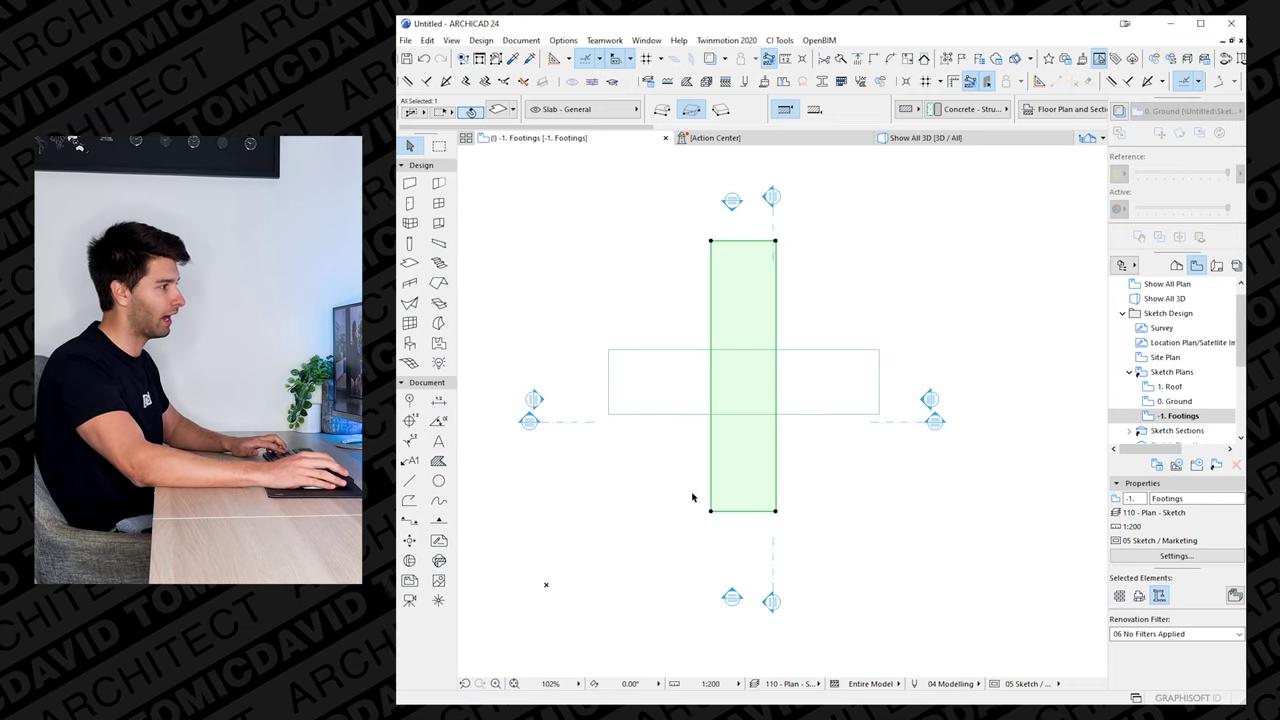
- Move the vertical slab so its lower-left corner meets the lower-left corner of the horizontal slab
click(711, 512)
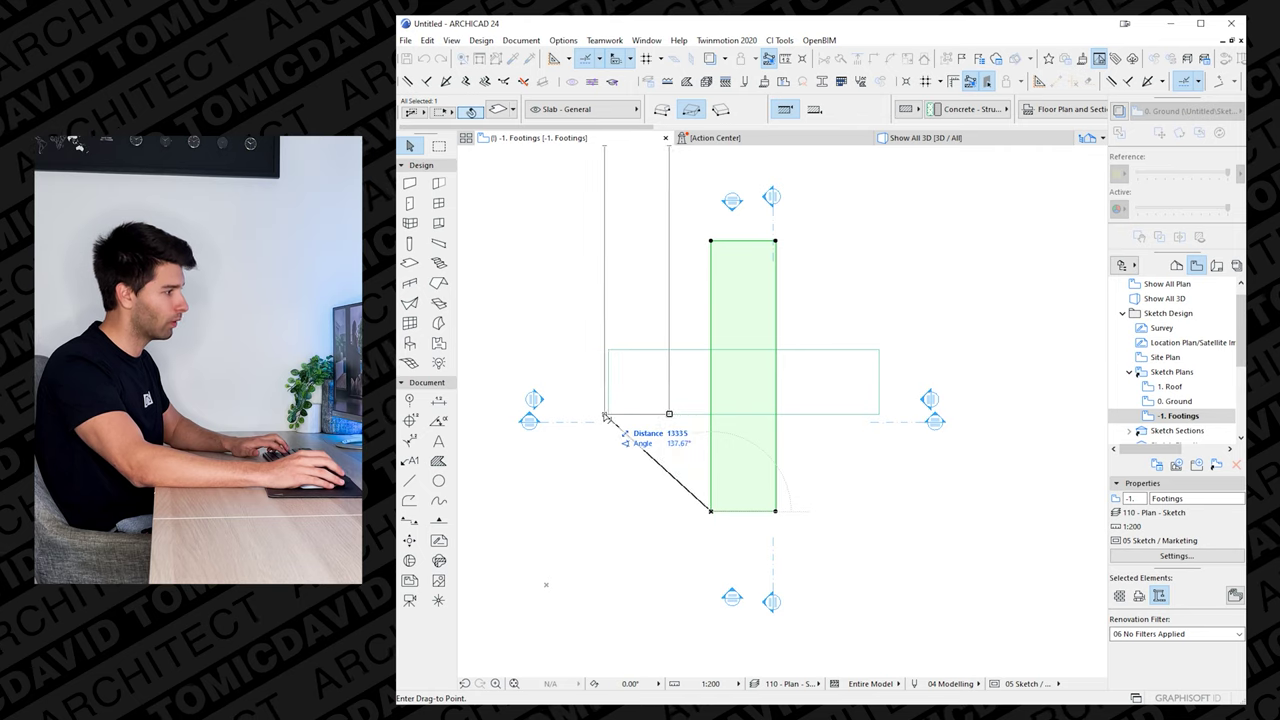
click(609, 415)
key(ctrl+d)
click(674, 415)
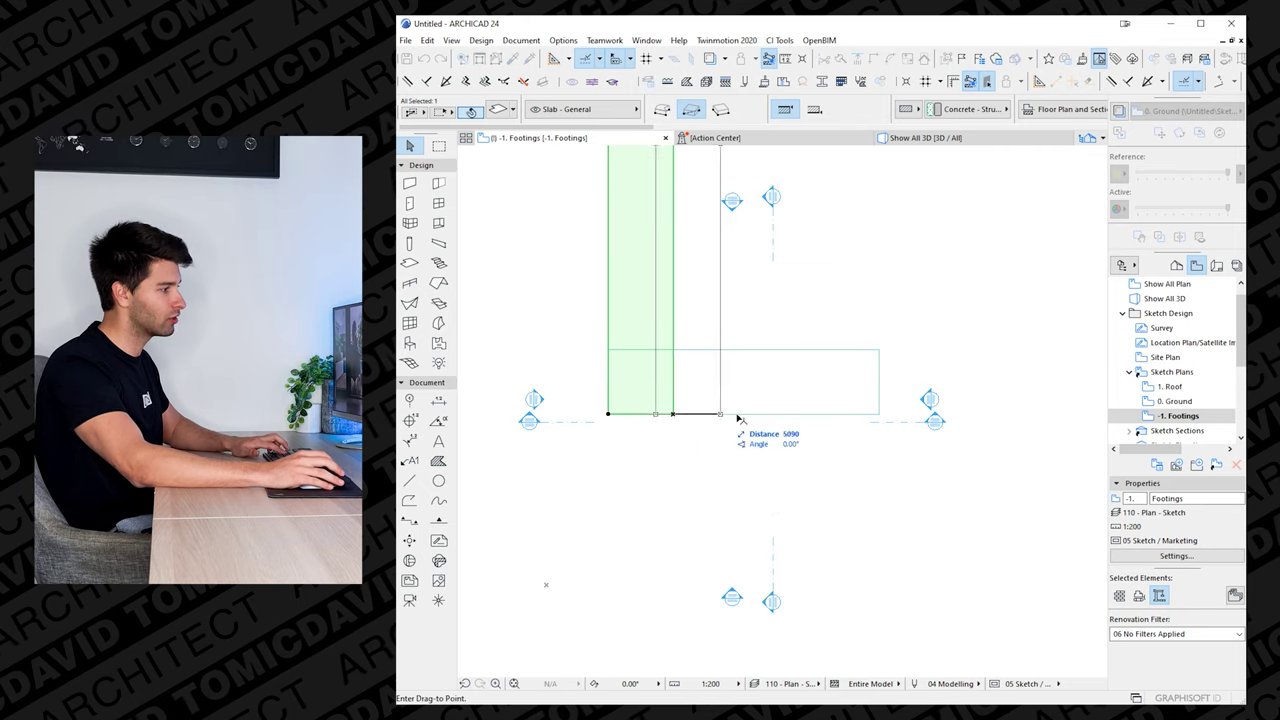
key(Escape)
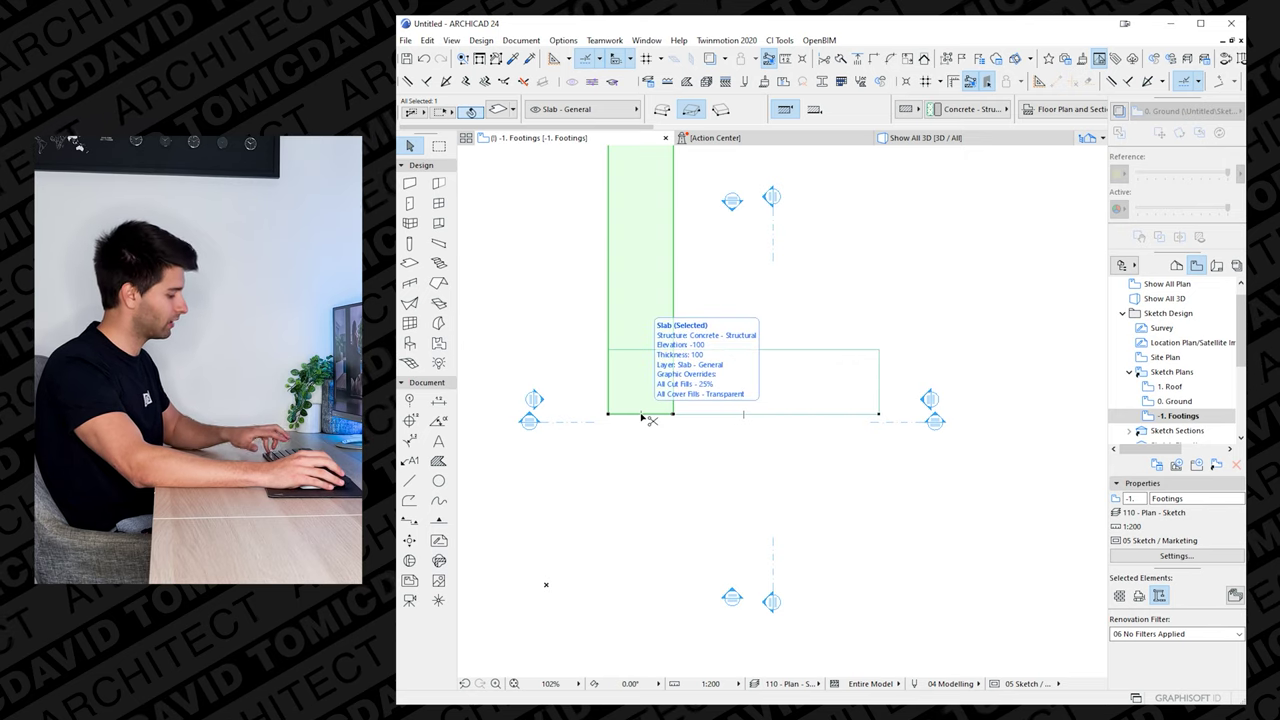
- Centre the vertical slab on the horizontal one by moving its bottom-edge midpoint to the midpoint of the horizontal slab's lower edge
key(ctrl+d)
click(642, 414)
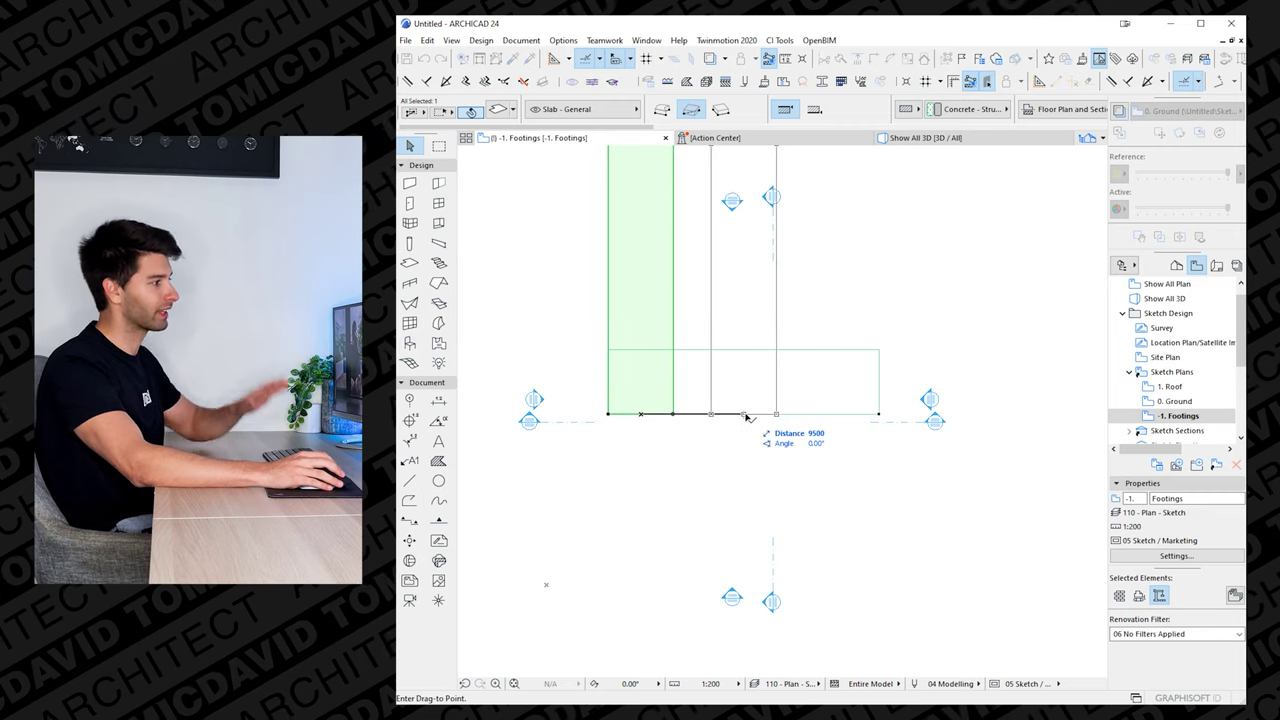
click(746, 414)
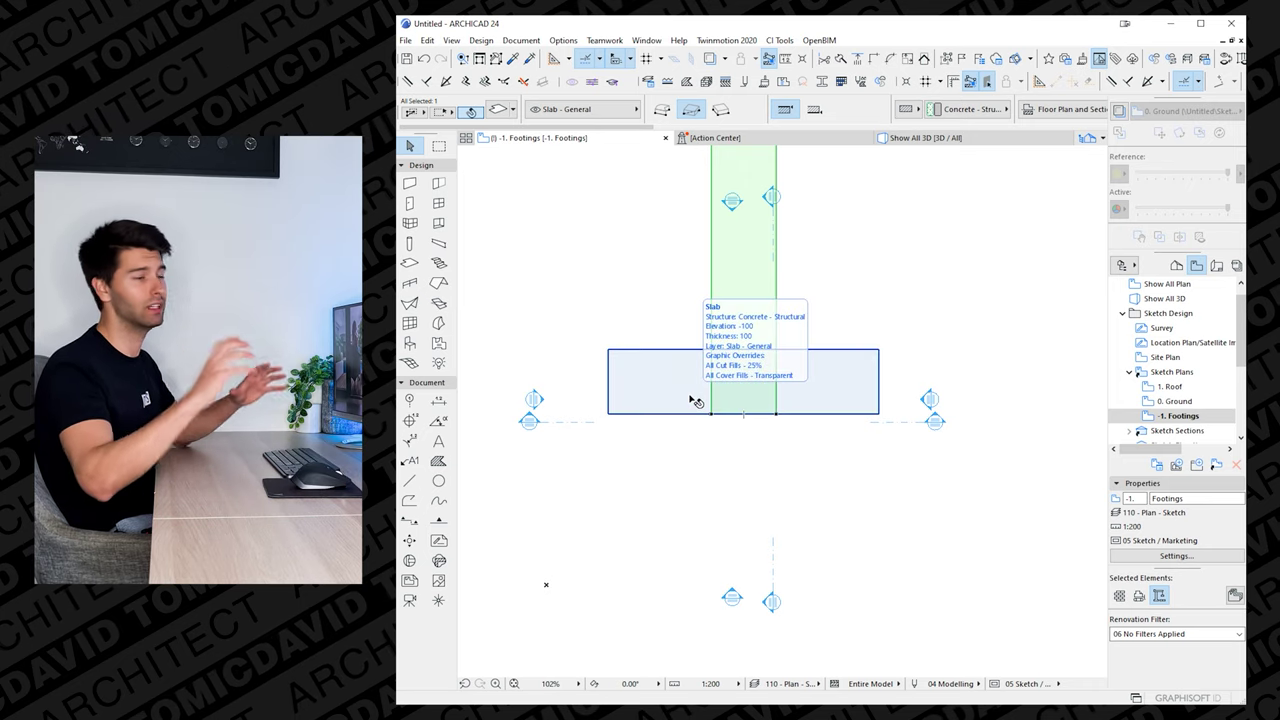
- Offset the vertical slab's top edge down to the horizontal slab's upper edge, leaving a small square slab
middle_drag(731, 322, 727, 350)
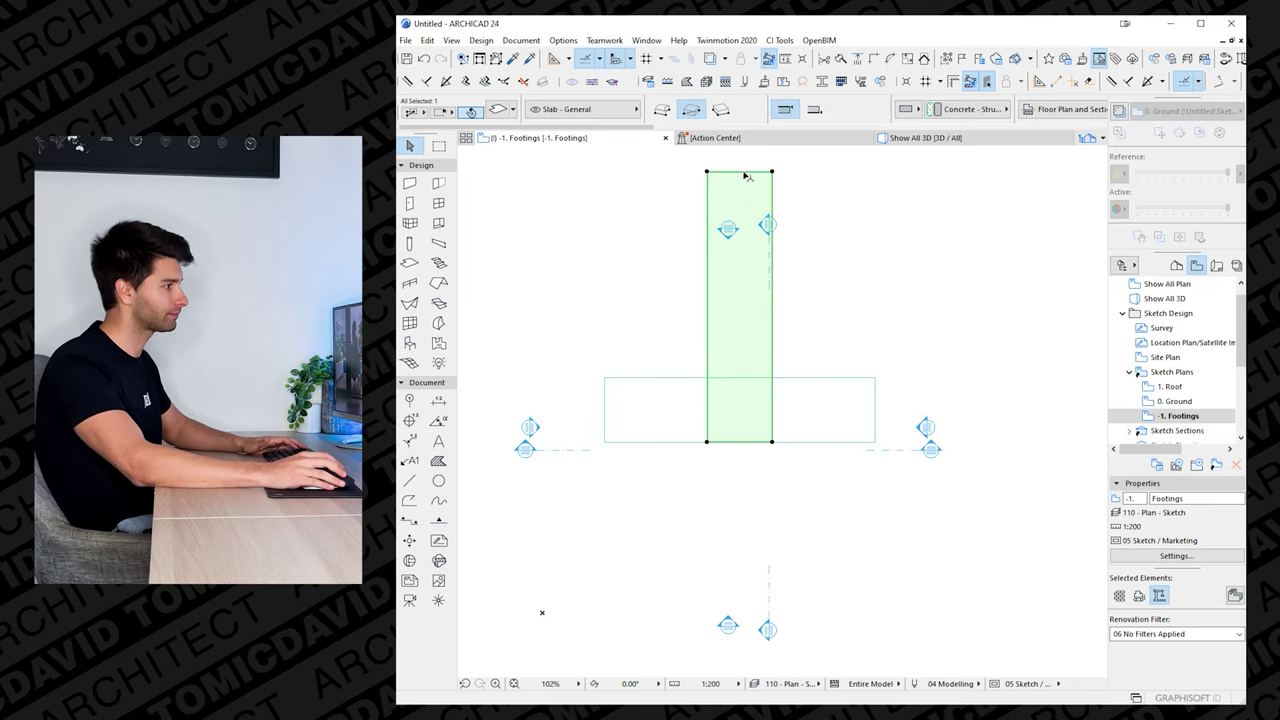
click(745, 172)
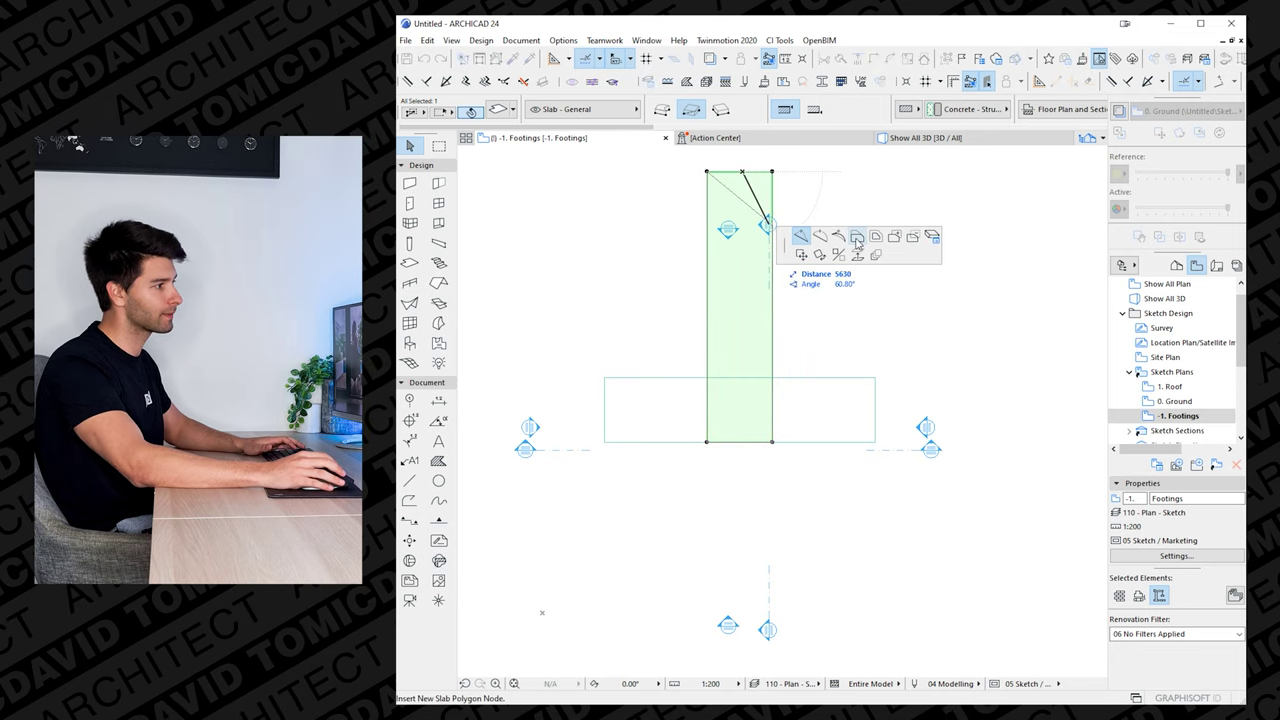
click(857, 238)
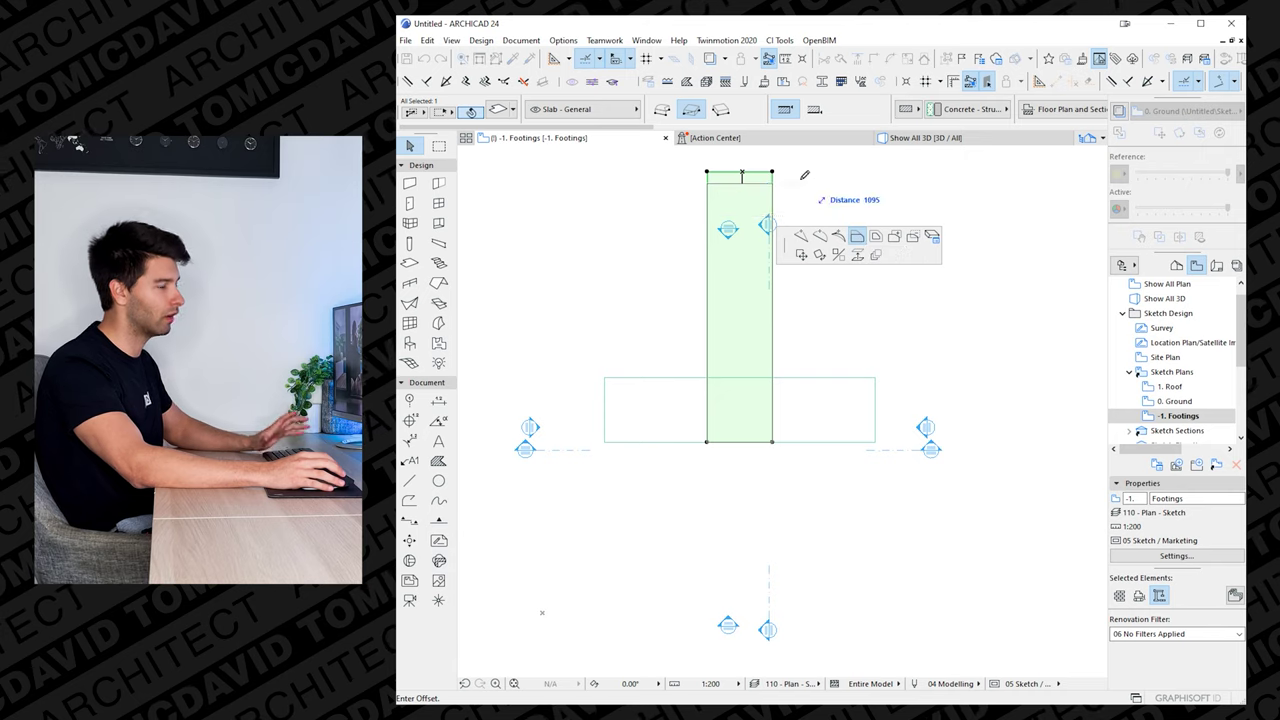
click(774, 382)
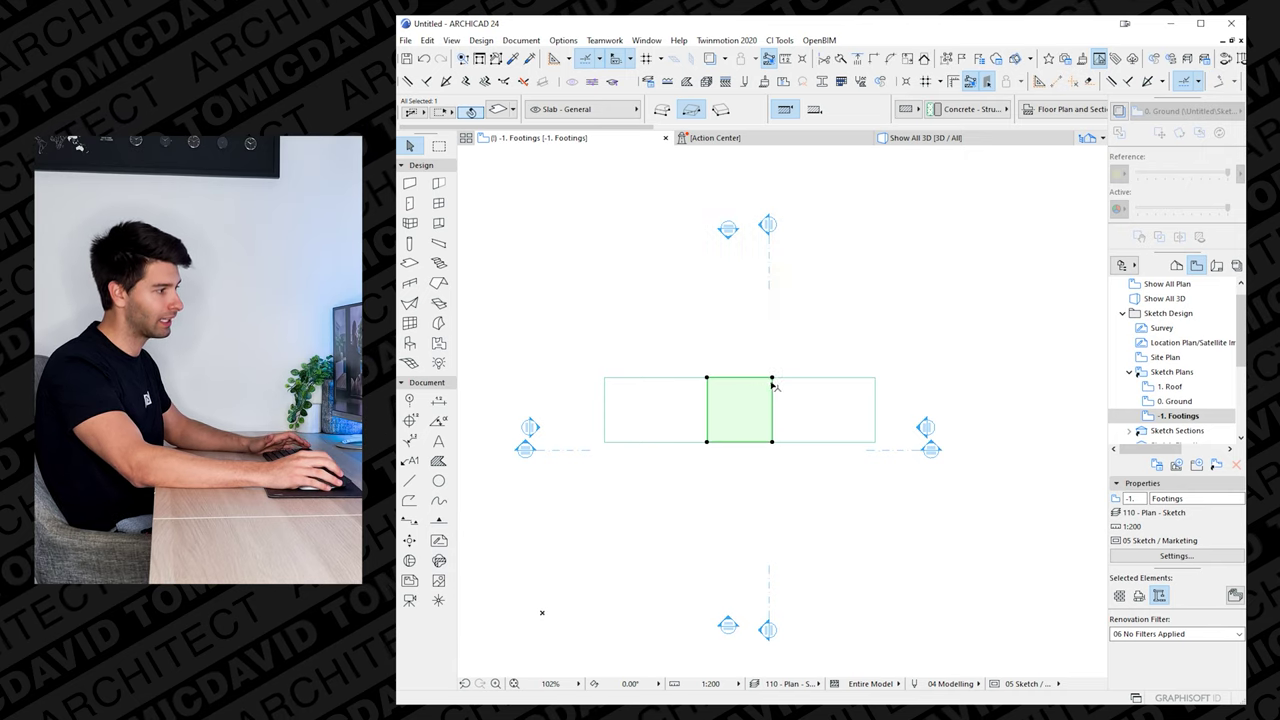
- Move the square slab up so its bottom edge sits on the horizontal slab's upper edge, and deselect it
key(ctrl+d)
click(773, 443)
drag(773, 381, 772, 379)
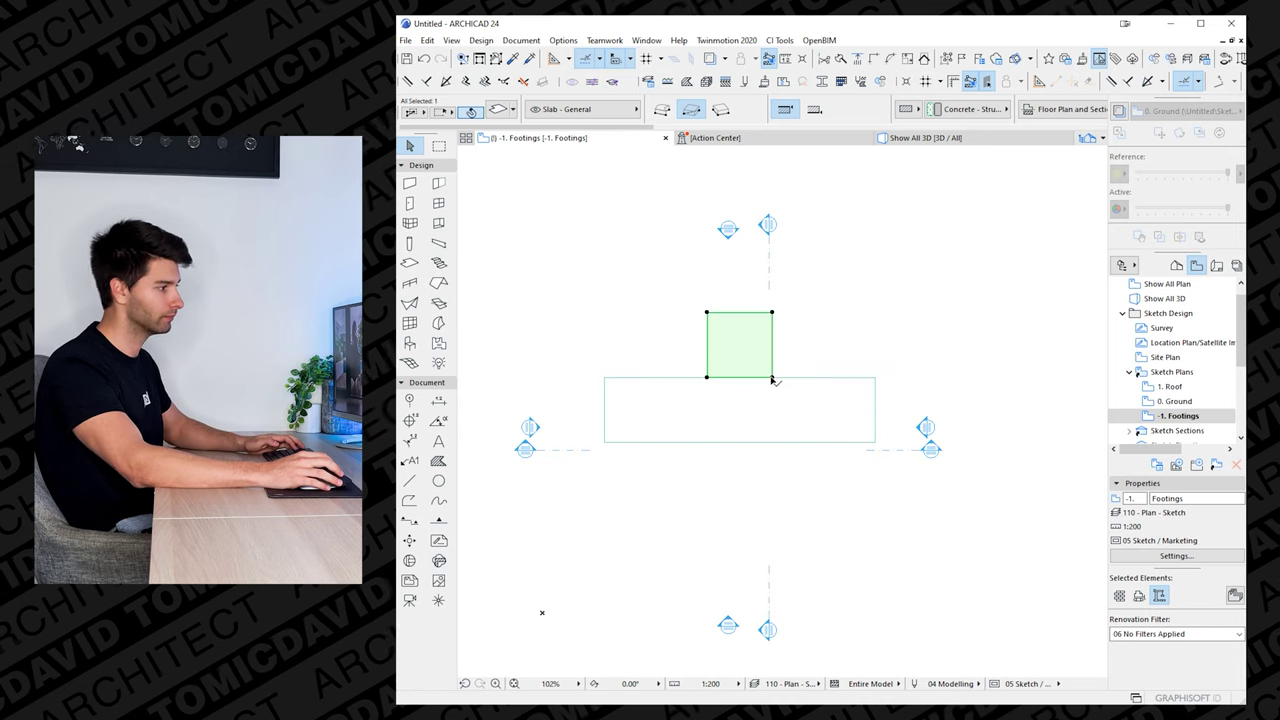
key(Escape)
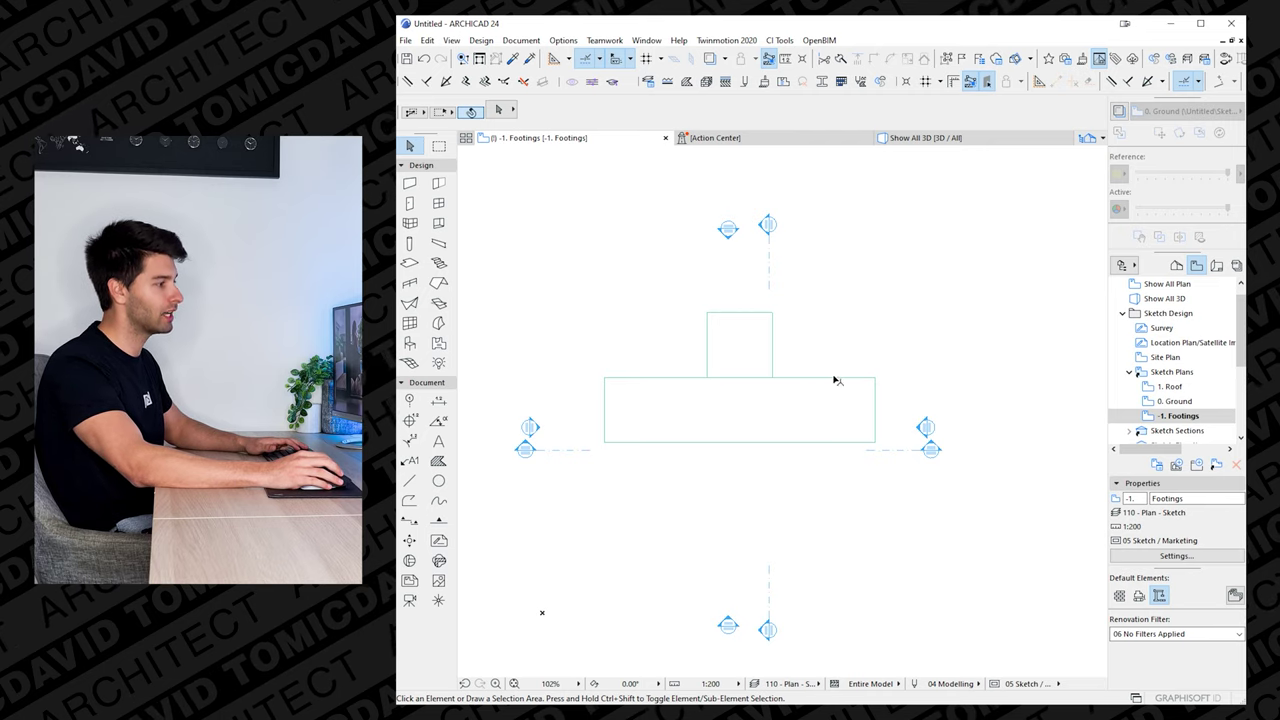
- Add the square slab's outline to the horizontal slab to form one T-shaped slab, and delete the separate square slab
click(796, 382)
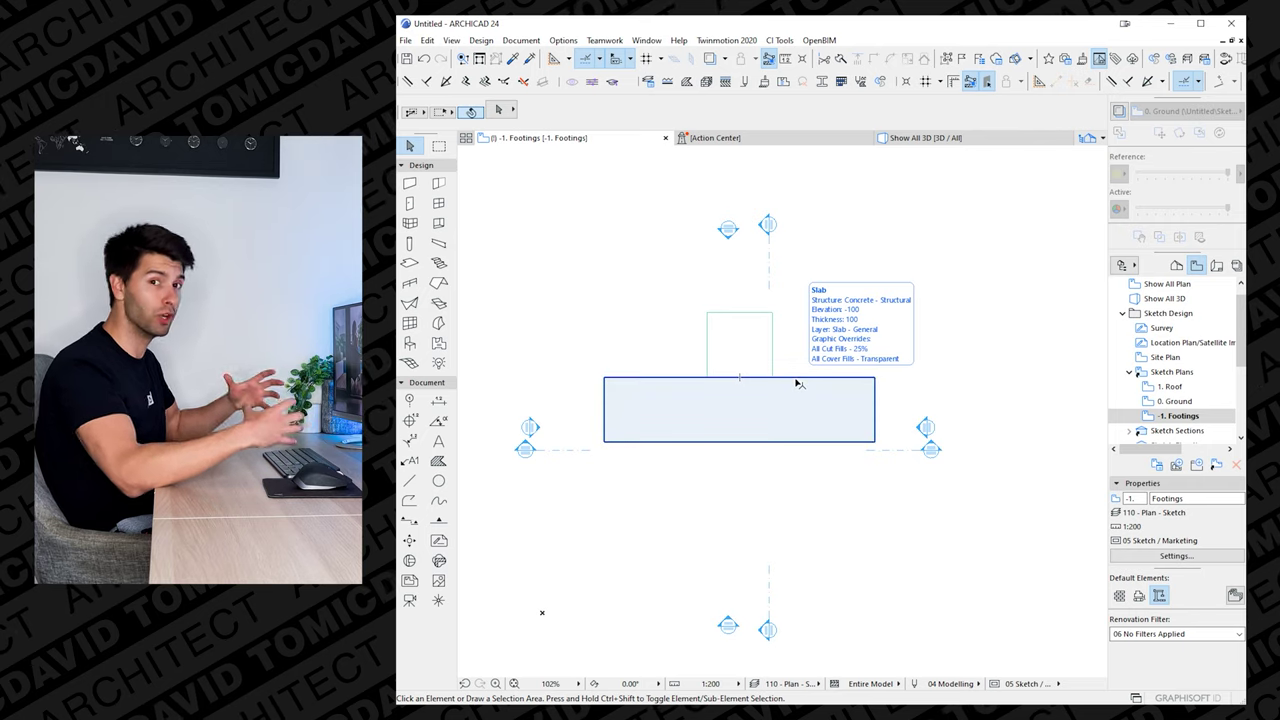
click(875, 378)
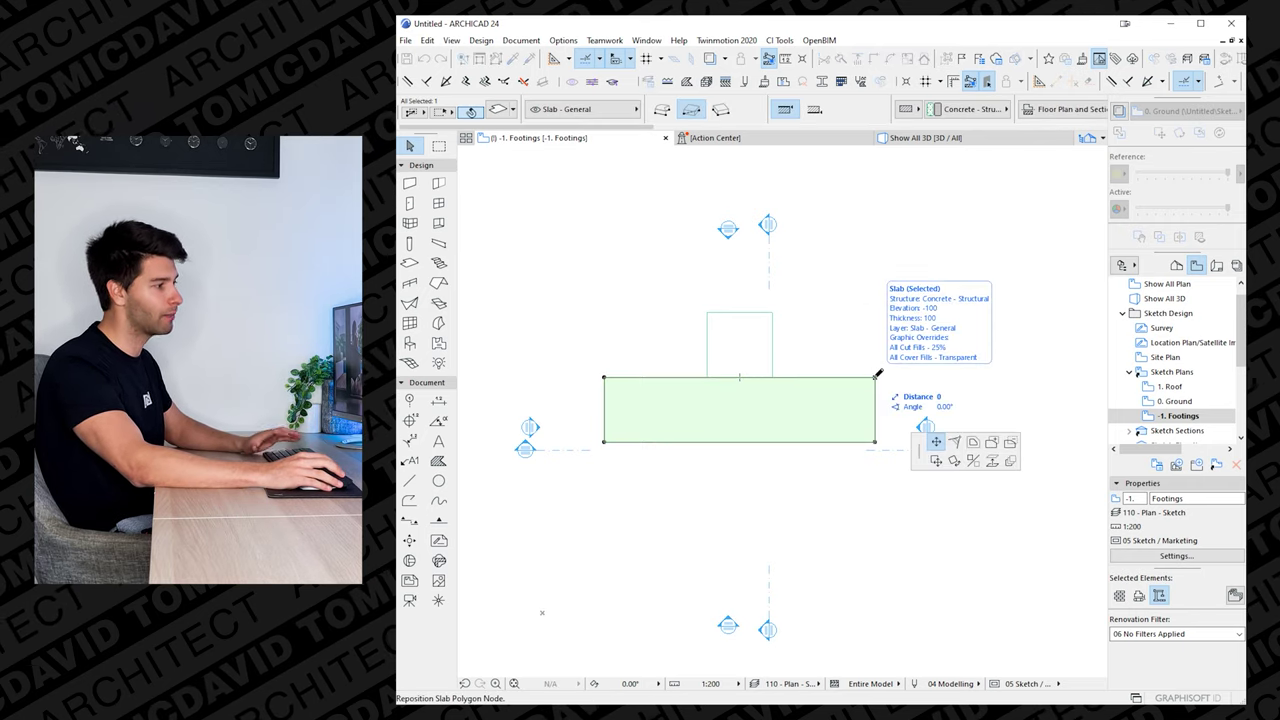
click(993, 447)
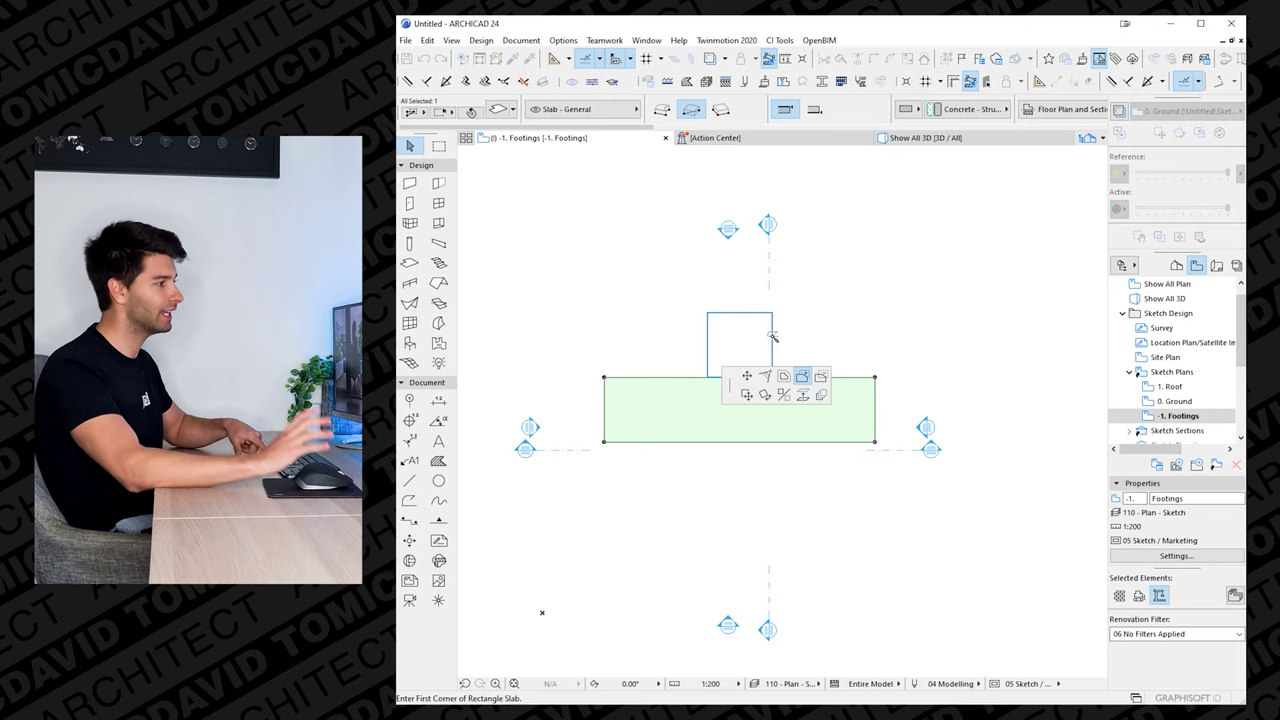
click(773, 337)
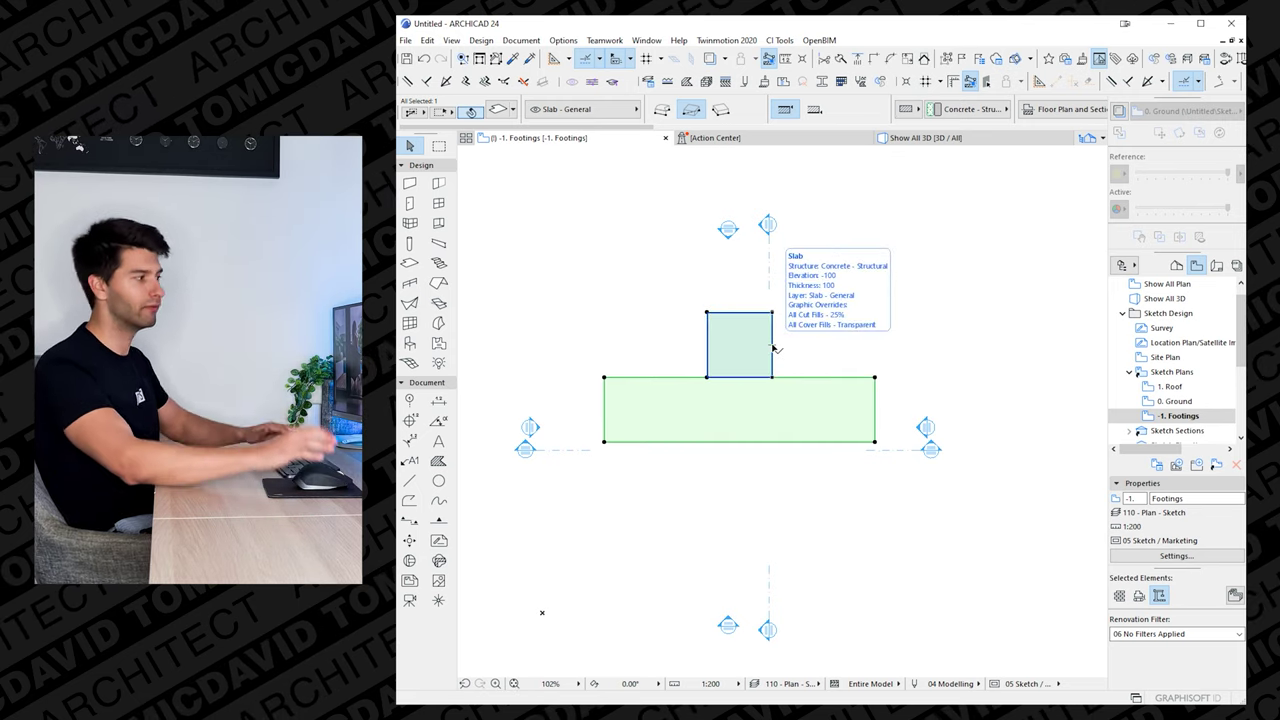
click(751, 377)
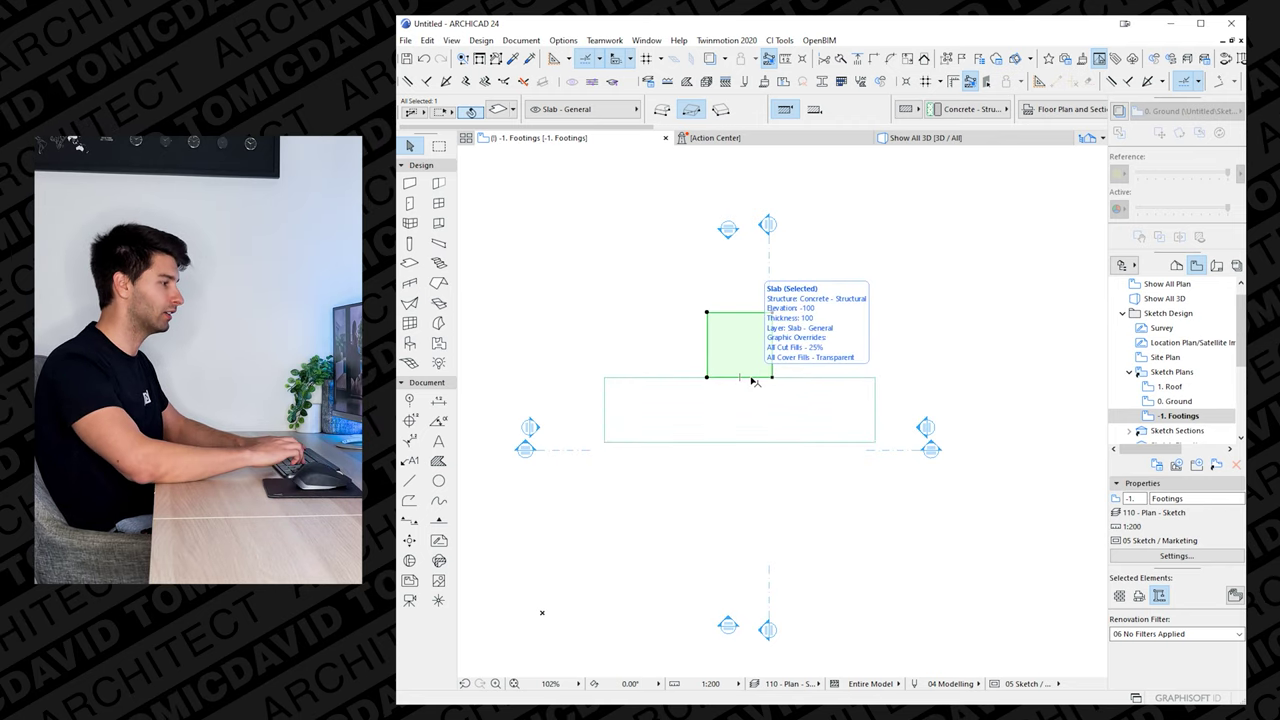
key(Escape)
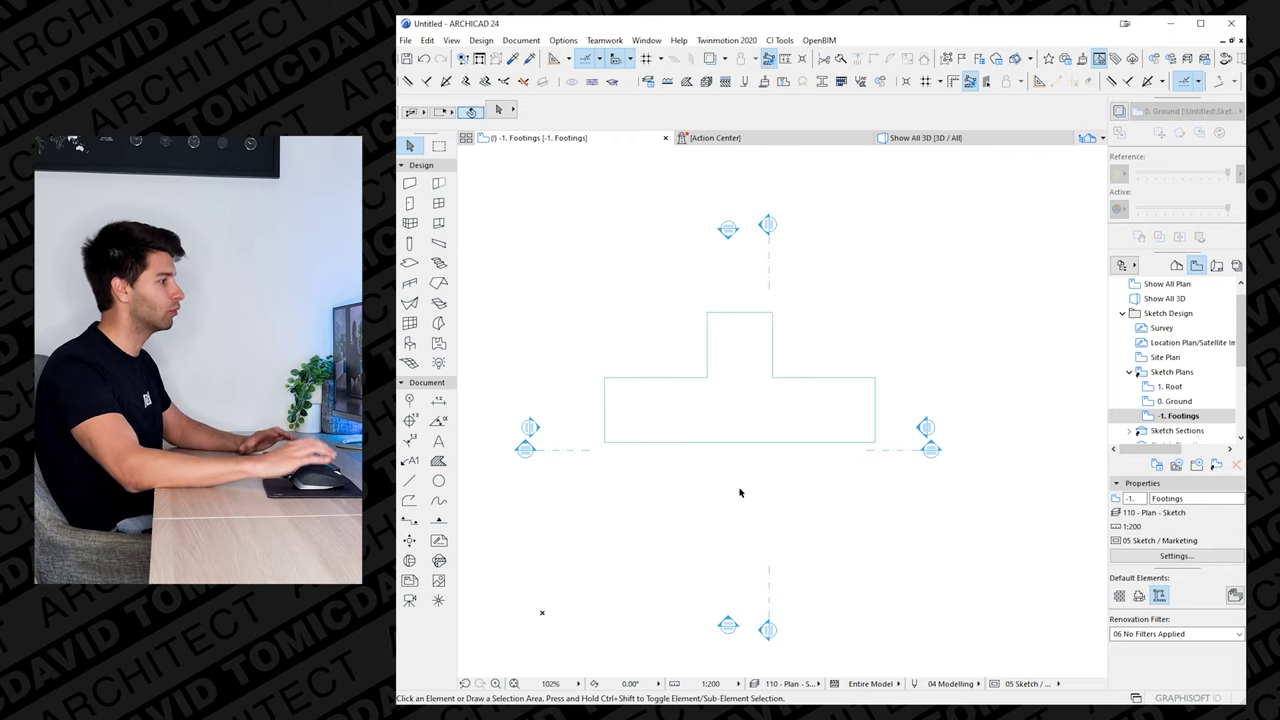
- Open the 0. Ground view and show the -1. Footings view as its trace reference
scroll(643, 423, up, 1)
middle_drag(643, 423, 701, 448)
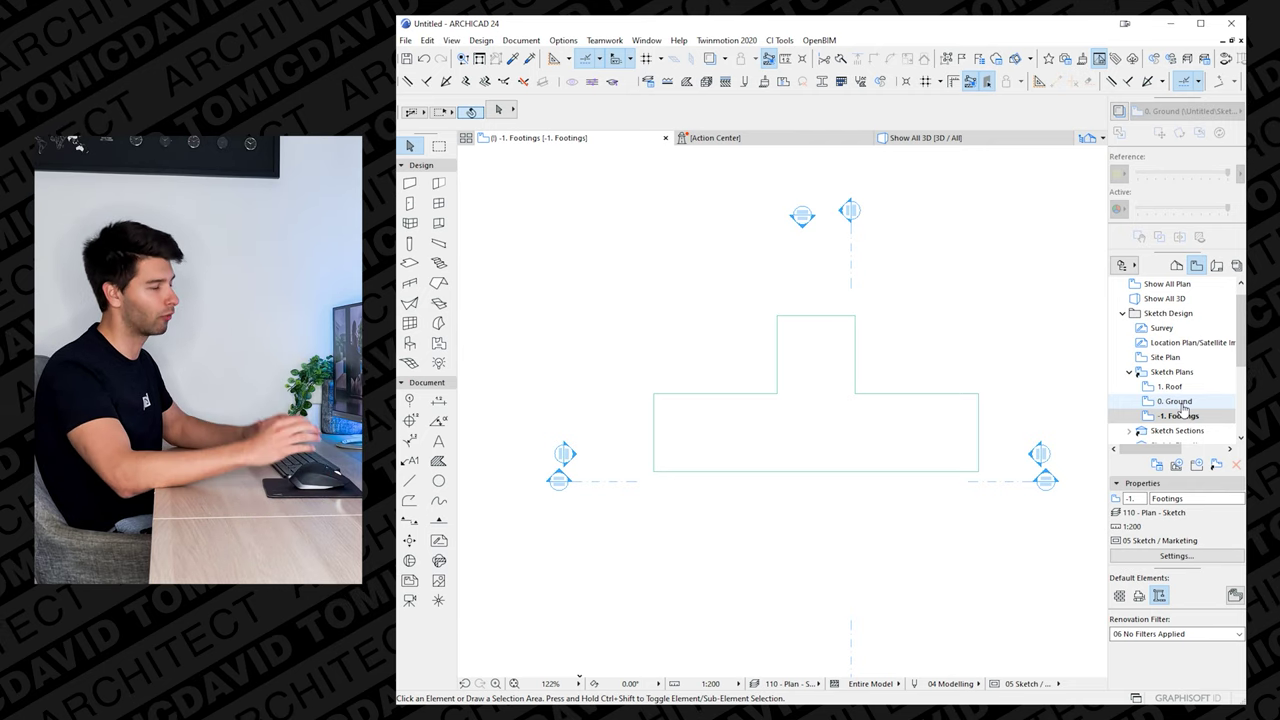
double_click(1182, 403)
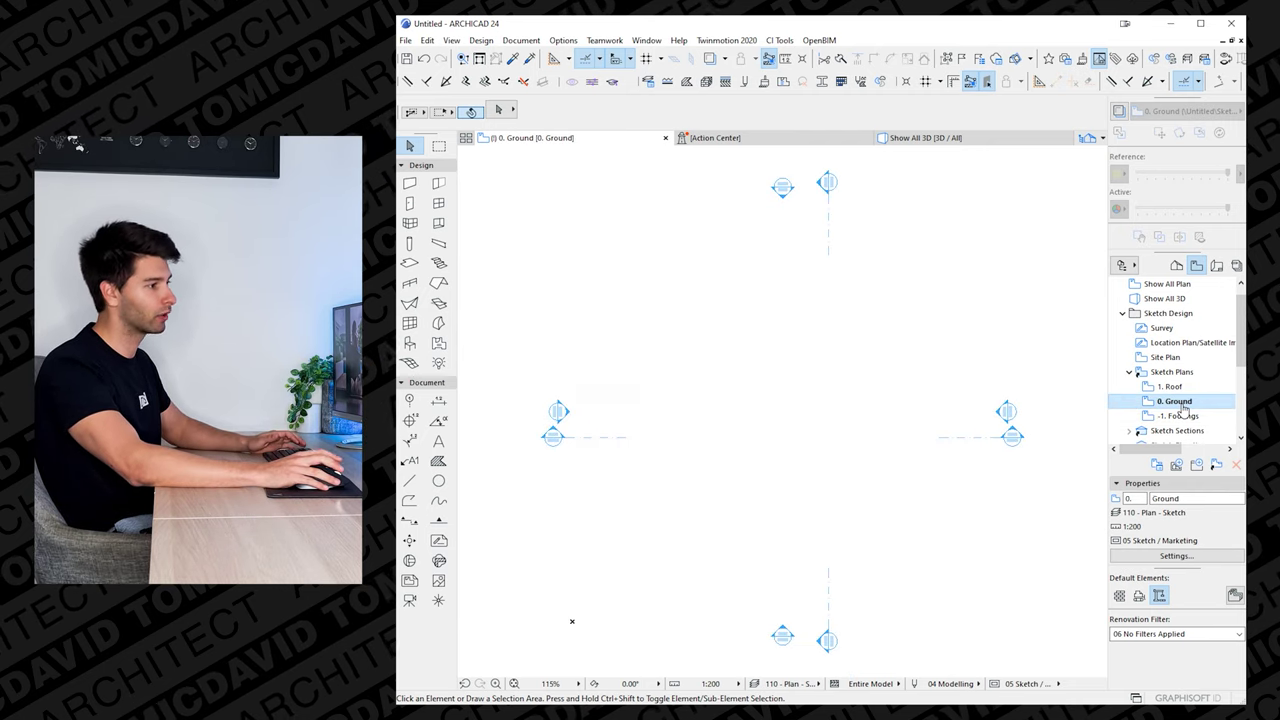
right_click(1182, 415)
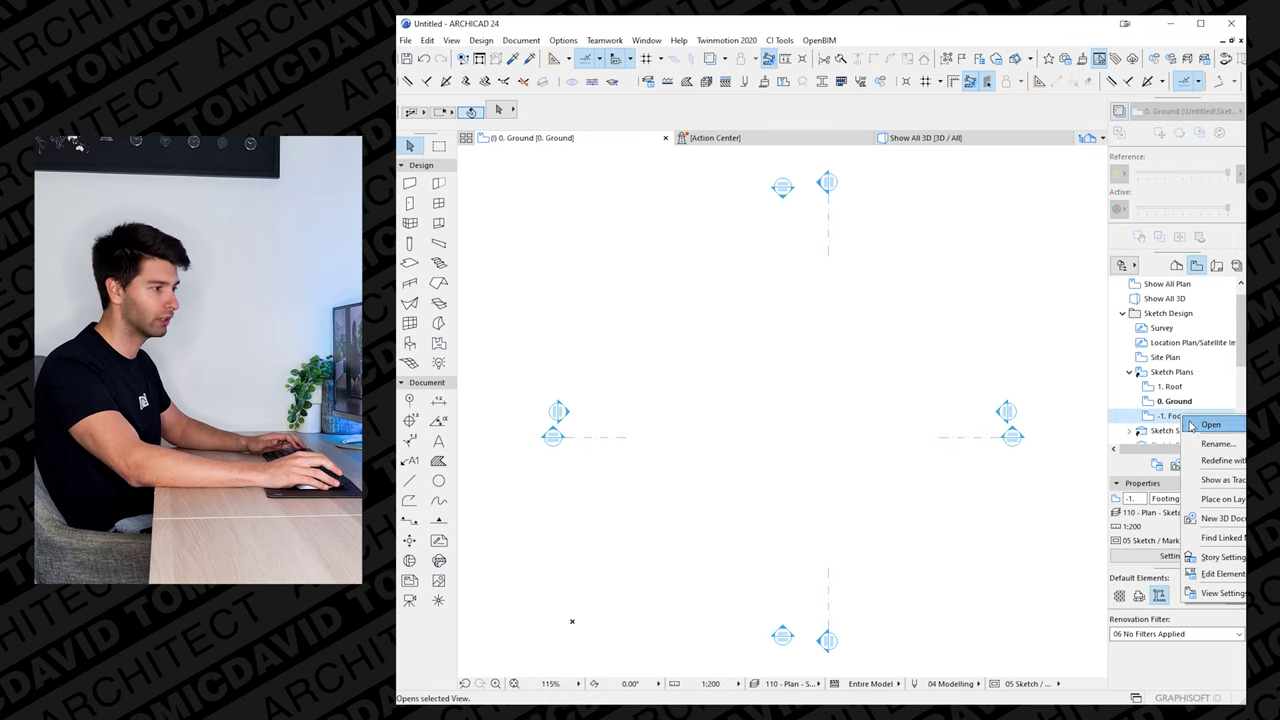
click(1213, 482)
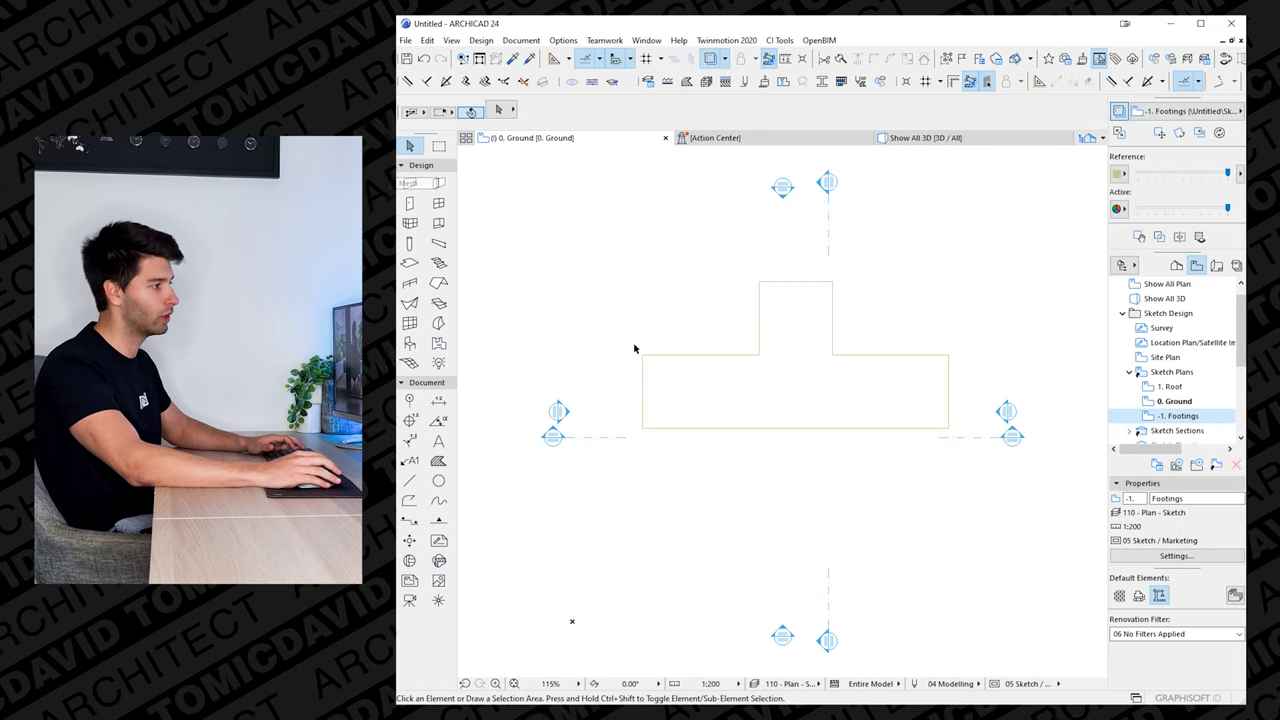
- Start the Wall tool with the SP03: 90mm Stud Partition:PB composite as its structure
click(409, 184)
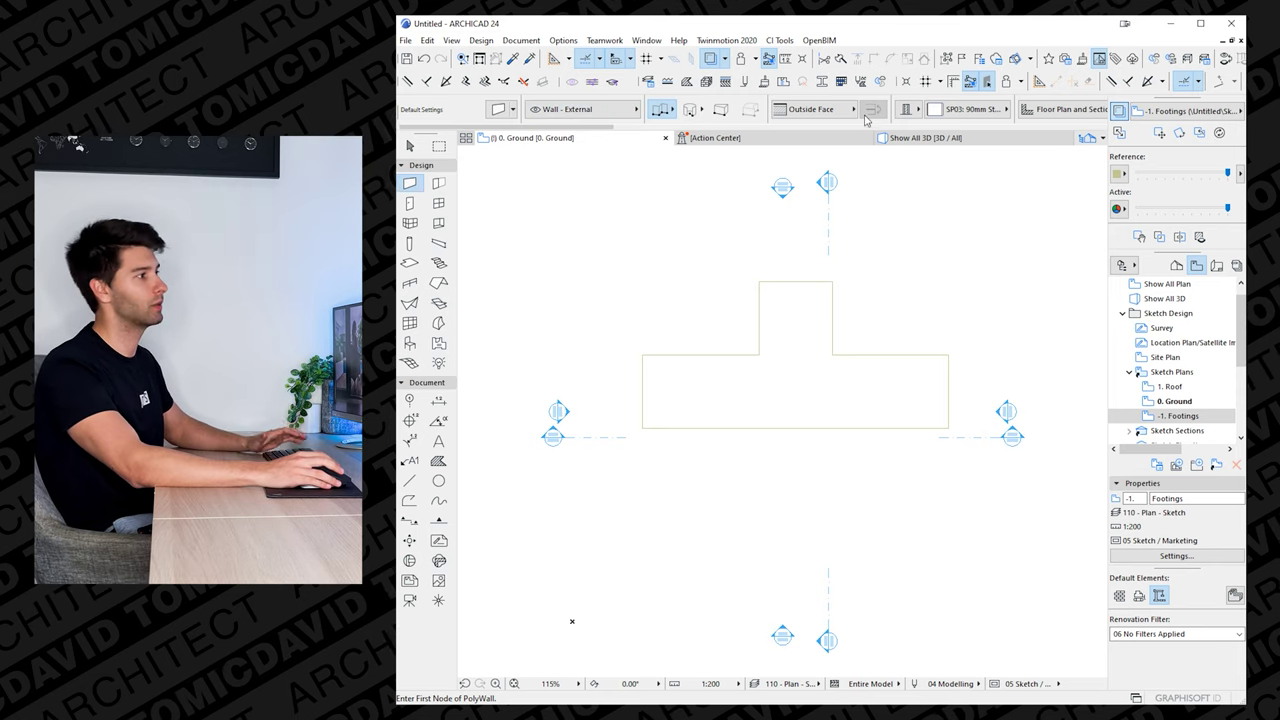
click(976, 112)
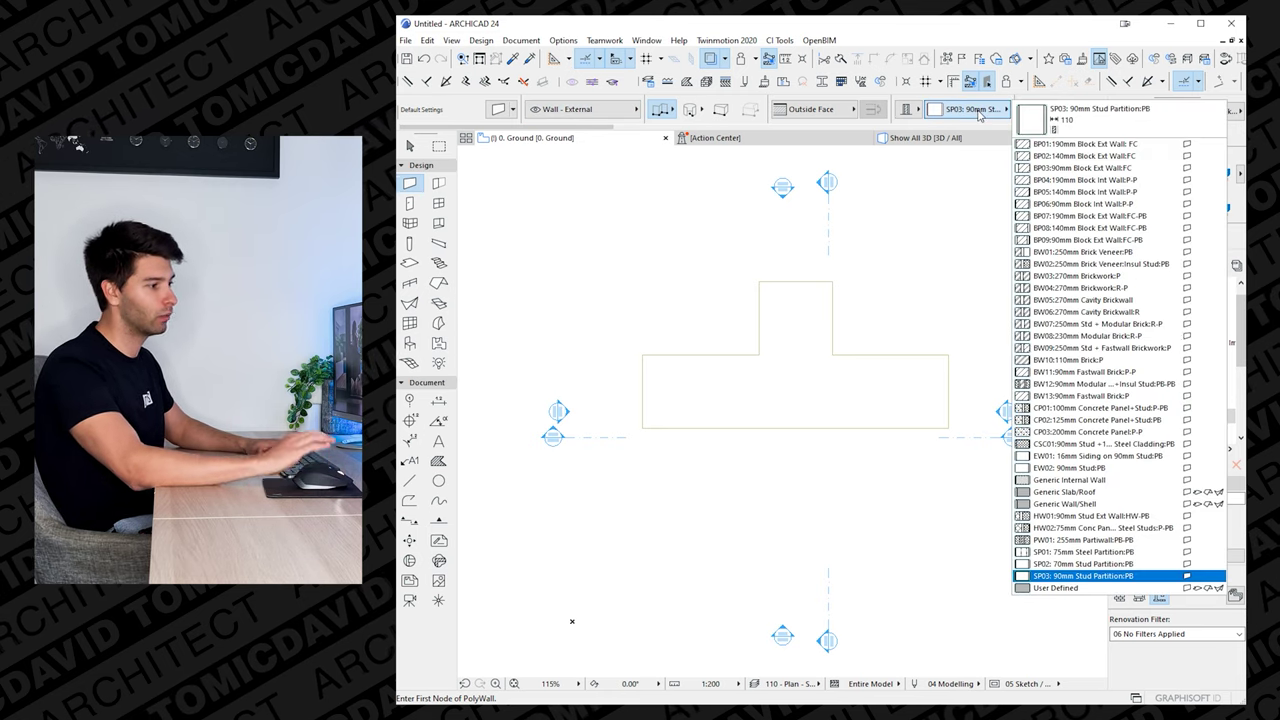
click(1095, 577)
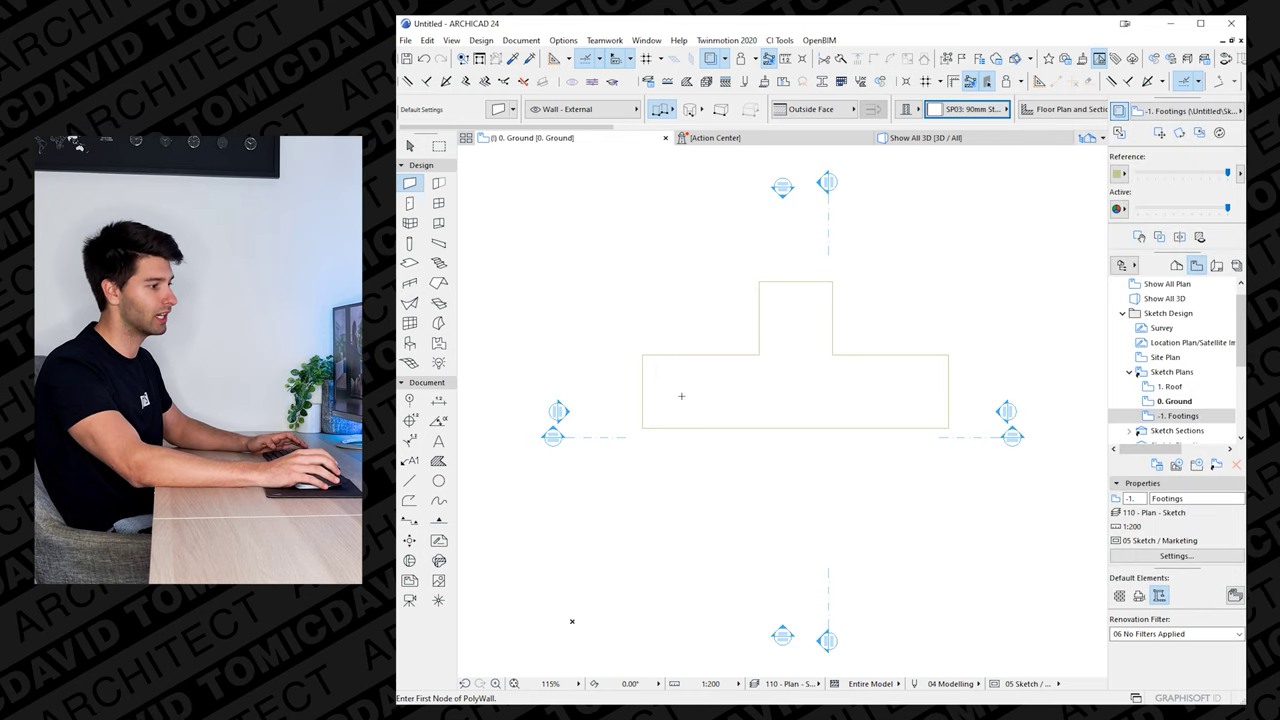
- Start the external wall chain with a 9500 mm wall along the left wing's upper slab edge, flipping its body to the other side of the reference line
scroll(677, 394, up, 7)
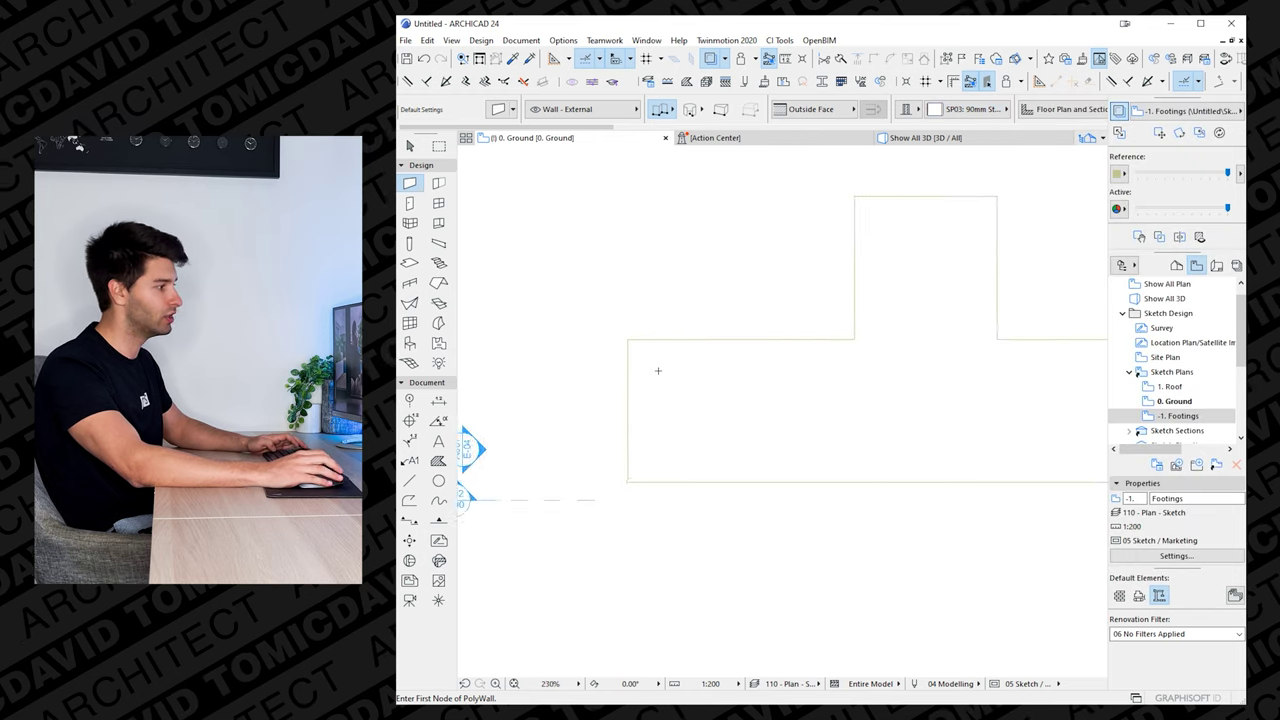
click(521, 354)
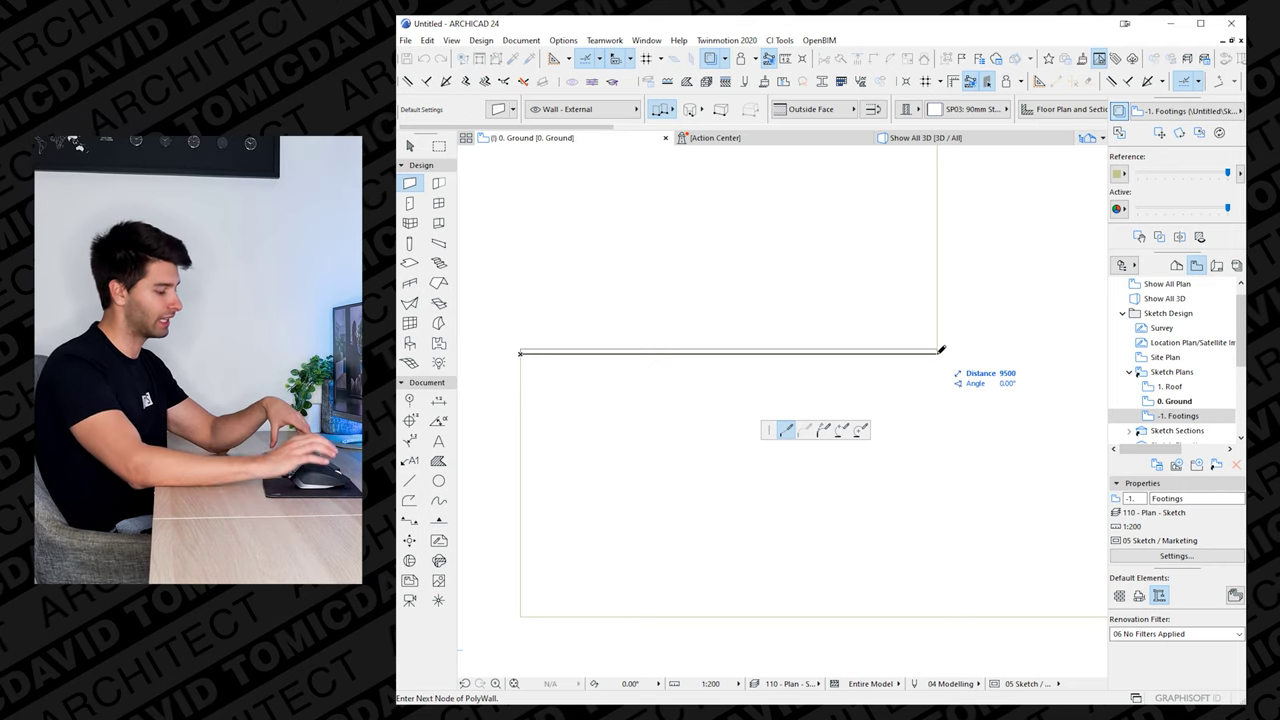
key(c)
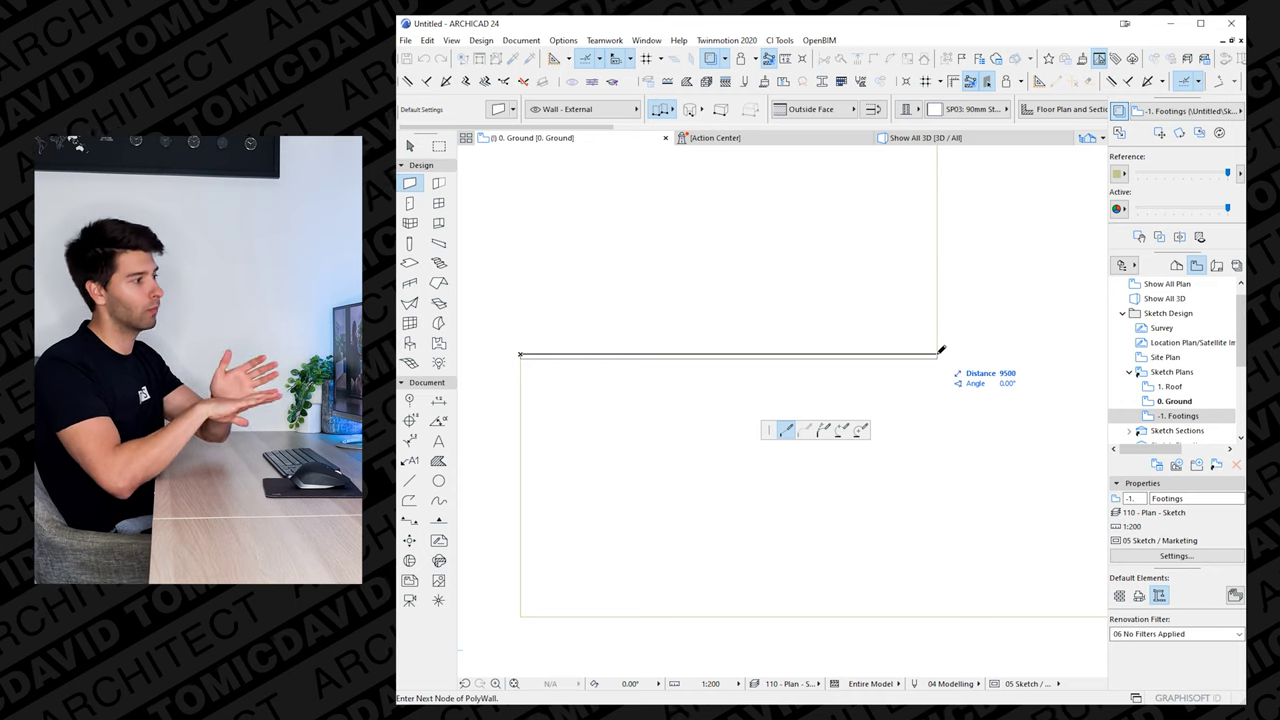
click(940, 352)
- Trace the remaining external walls corner by corner around the T-shaped slab outline, closing the chain at its starting corner
scroll(942, 335, down, 4)
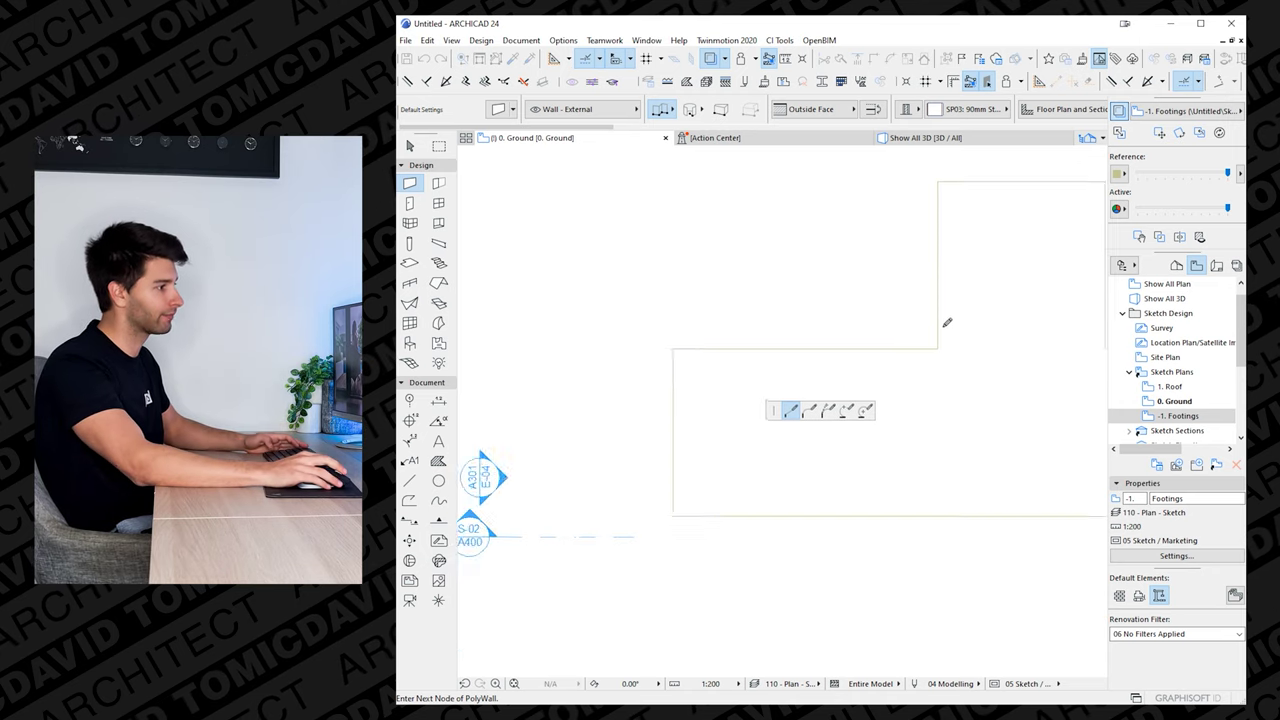
click(744, 254)
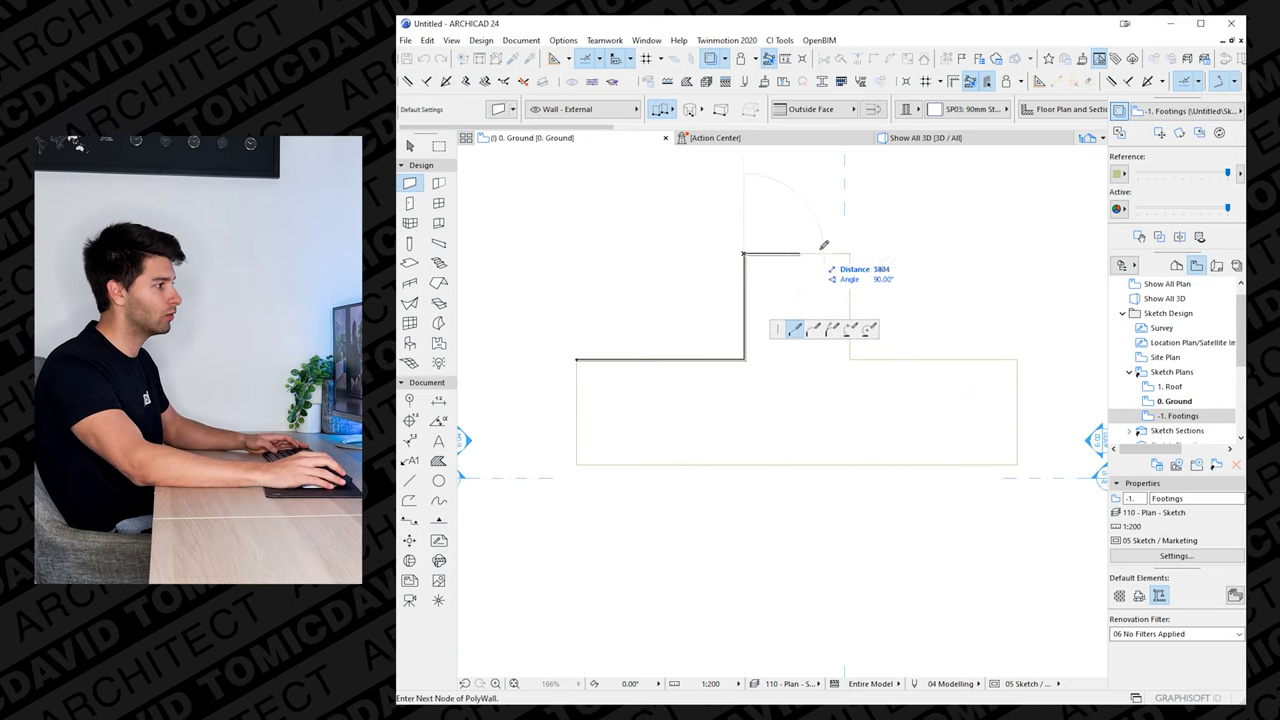
click(849, 254)
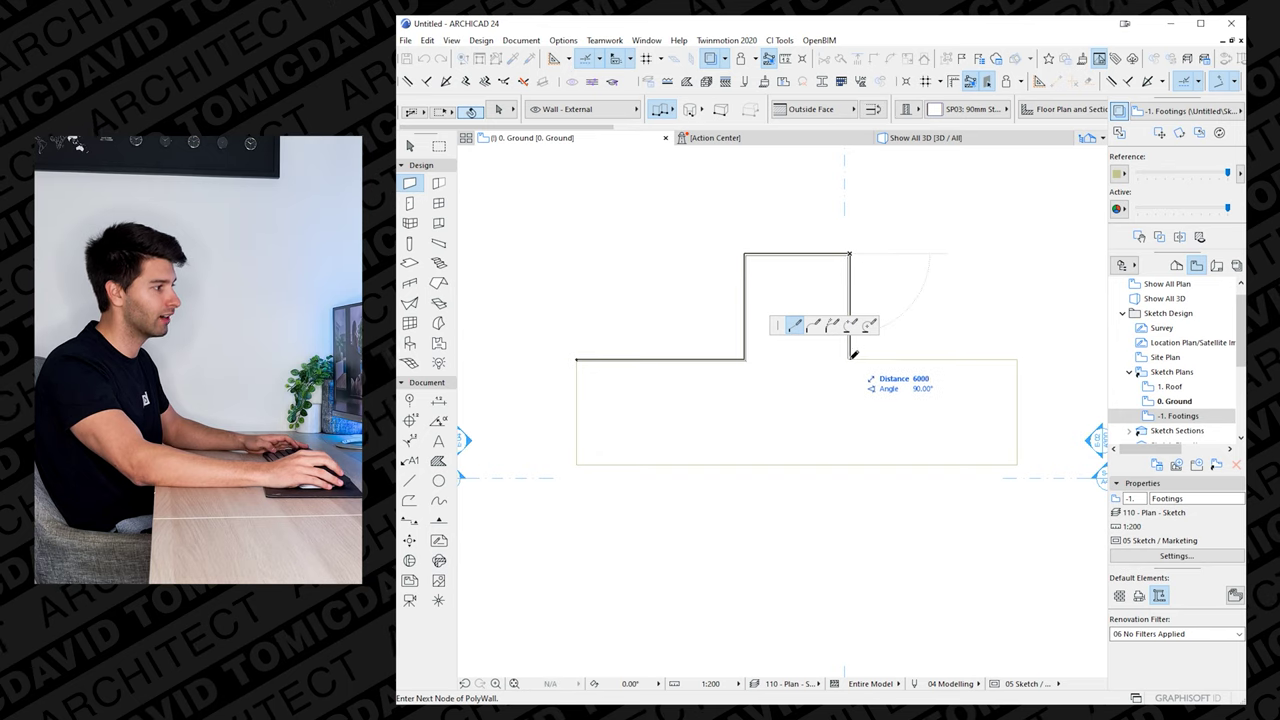
click(849, 359)
click(1017, 359)
click(1017, 464)
click(577, 464)
click(577, 359)
key(Escape)
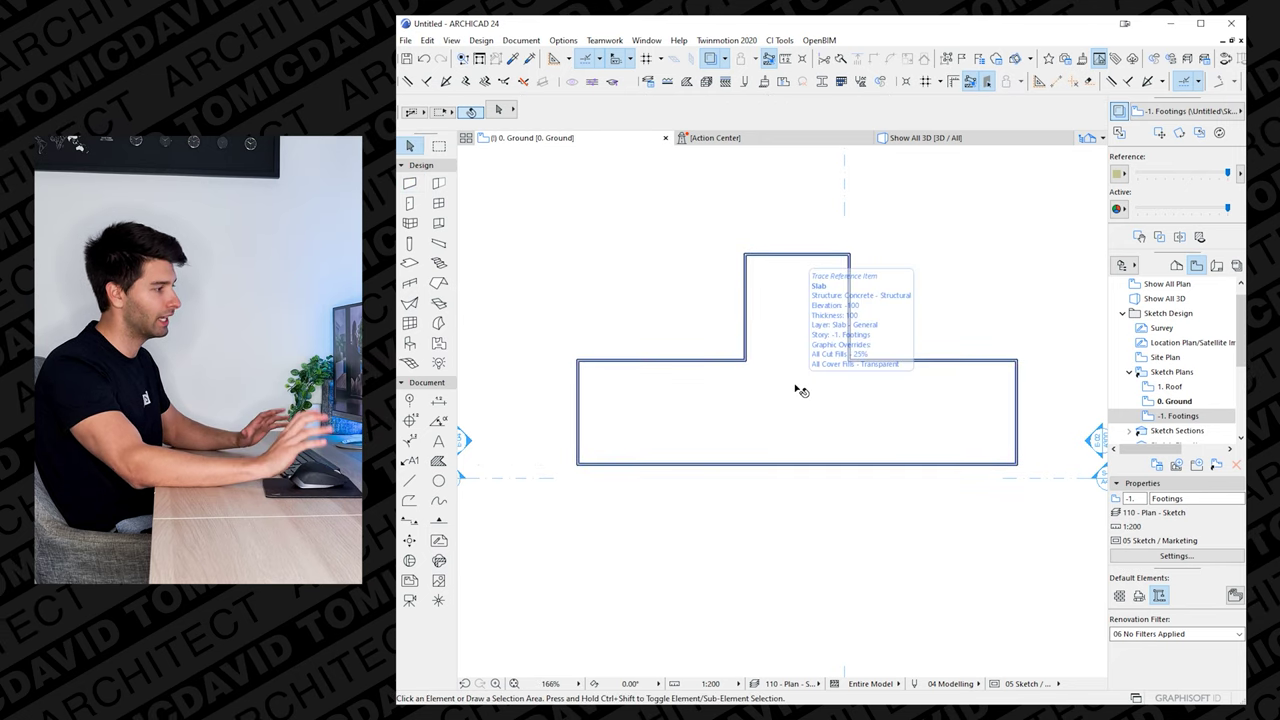
- Select and deselect the grouped external walls, and show all elements in 3D
click(751, 366)
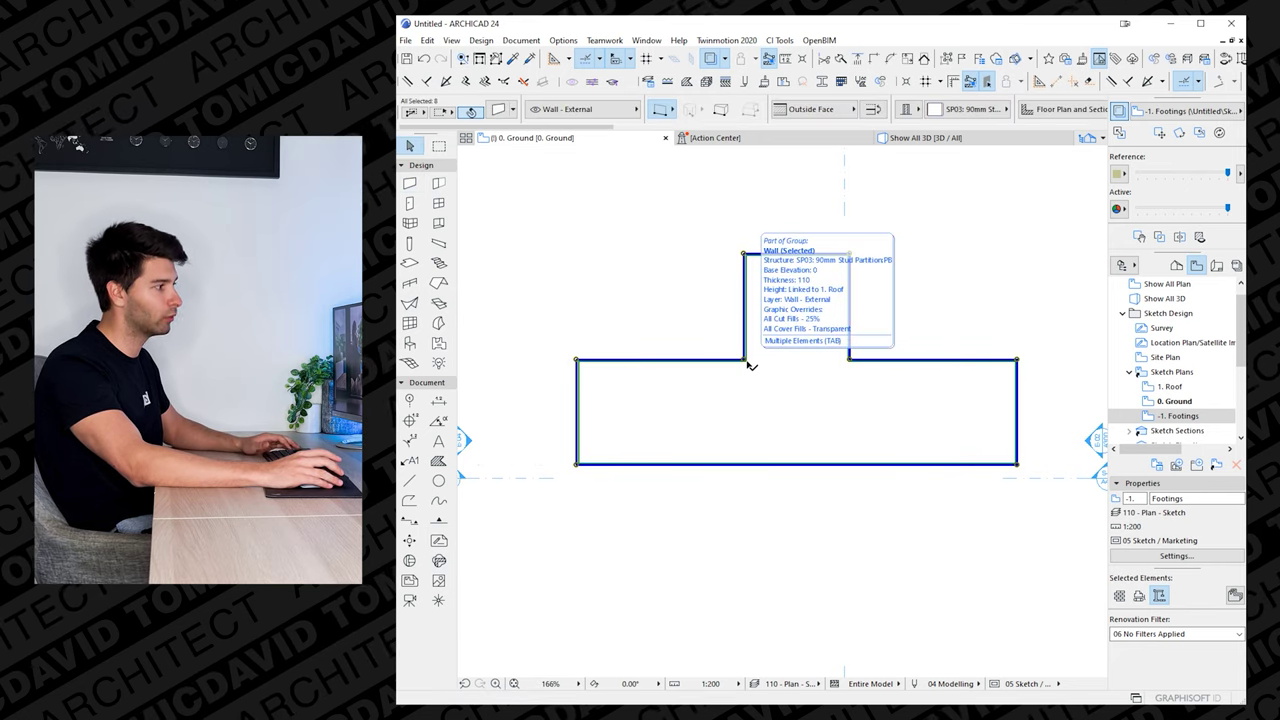
click(677, 309)
right_click(680, 298)
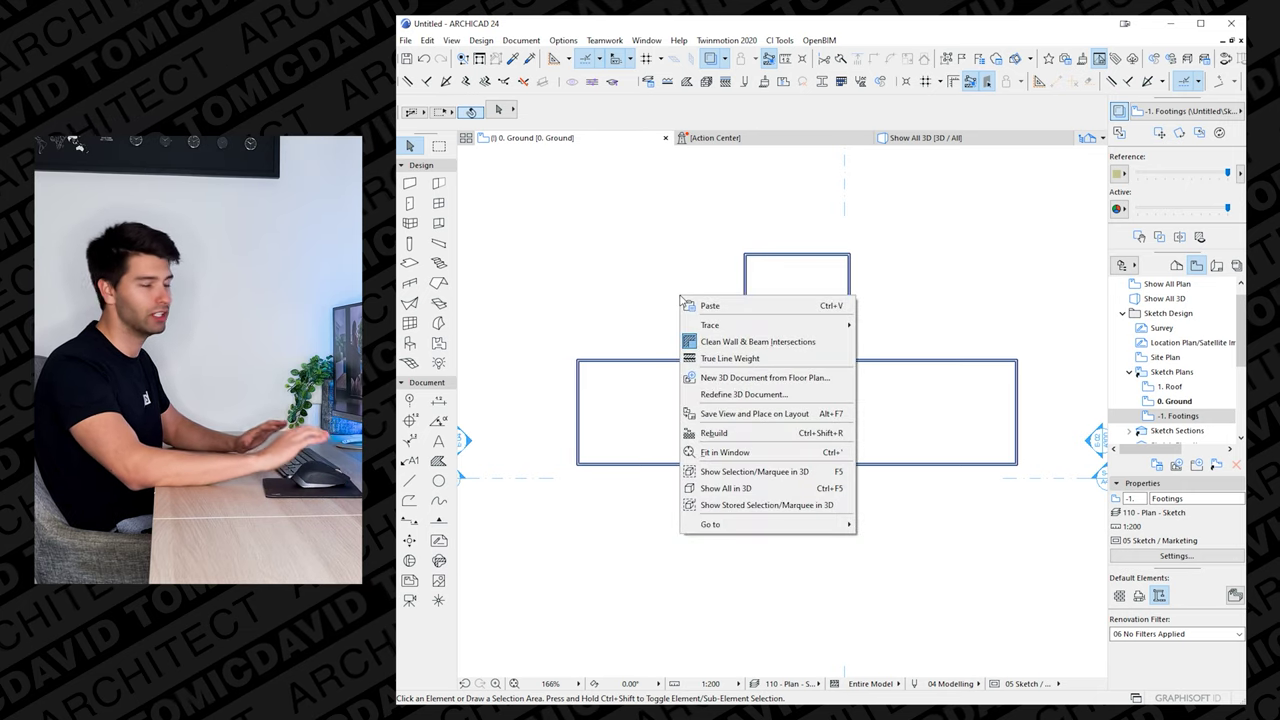
click(812, 492)
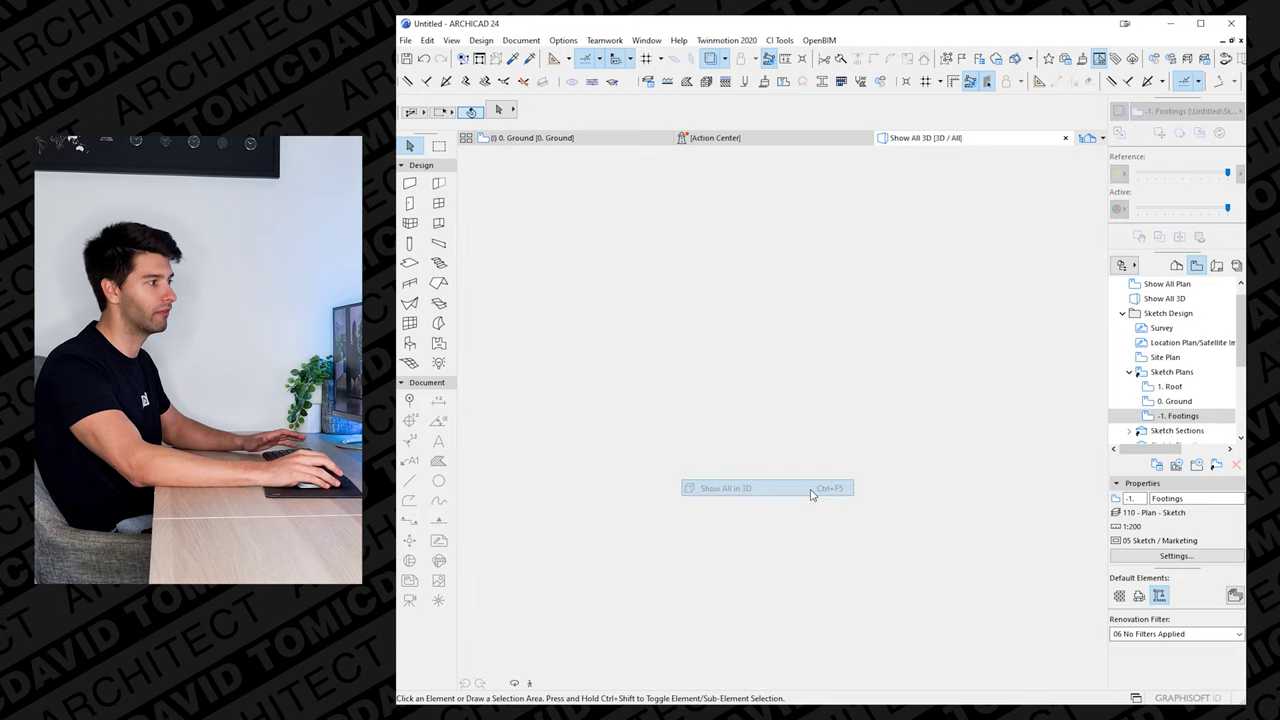
scroll(691, 464, up, 7)
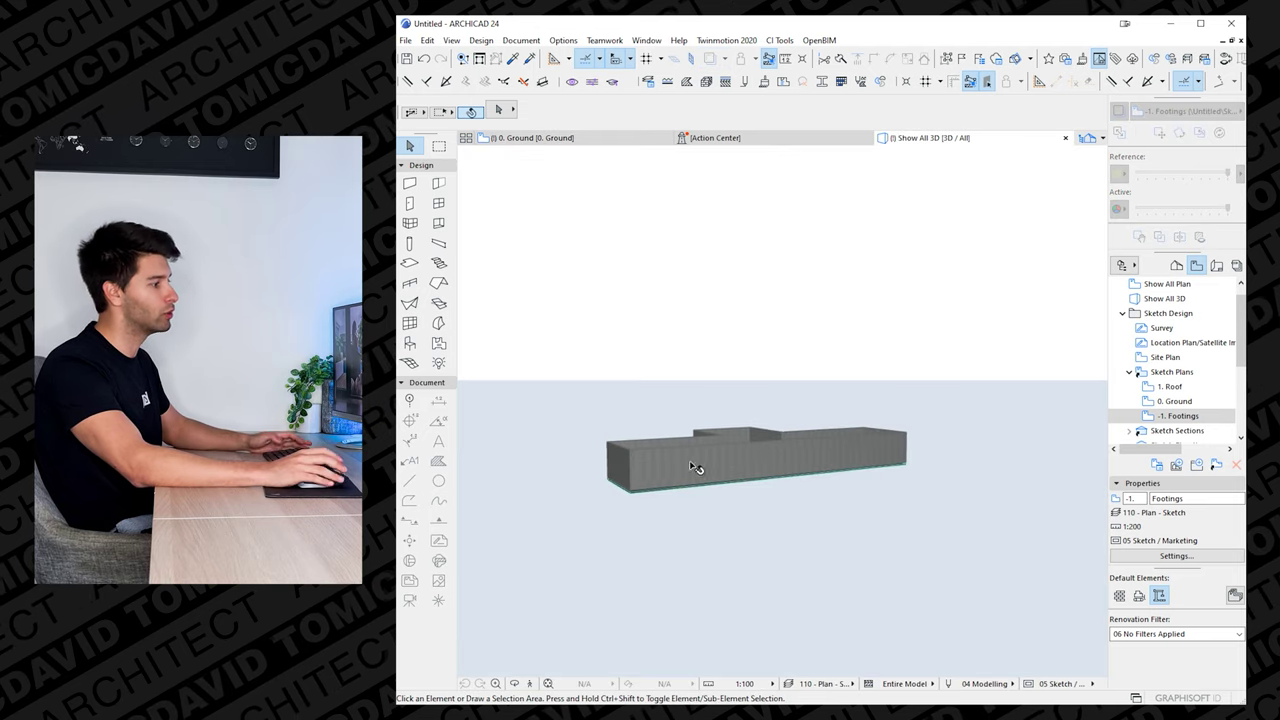
- Examine where the external walls' base meets the footing slab at a building corner, selecting the walls and the slab in turn
shift+middle_drag(622, 477, 963, 512)
middle_drag(808, 434, 796, 482)
click(719, 509)
scroll(814, 514, up, 5)
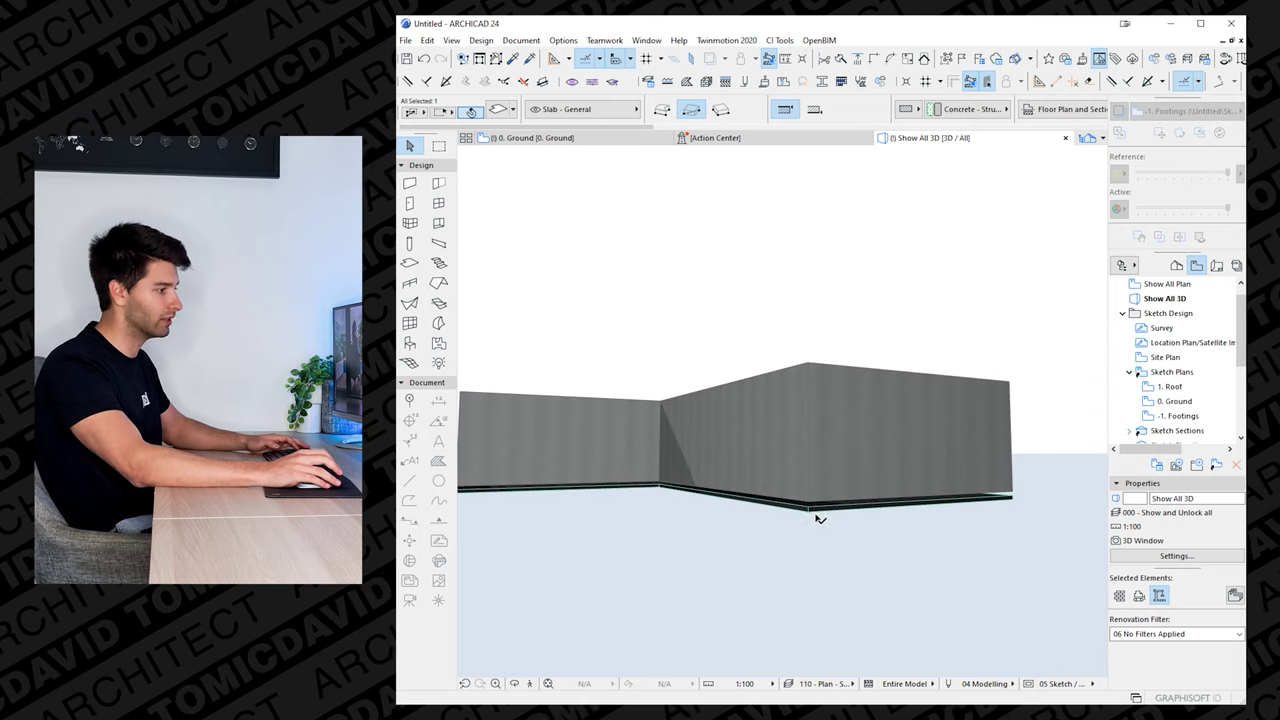
scroll(812, 513, up, 1)
click(817, 459)
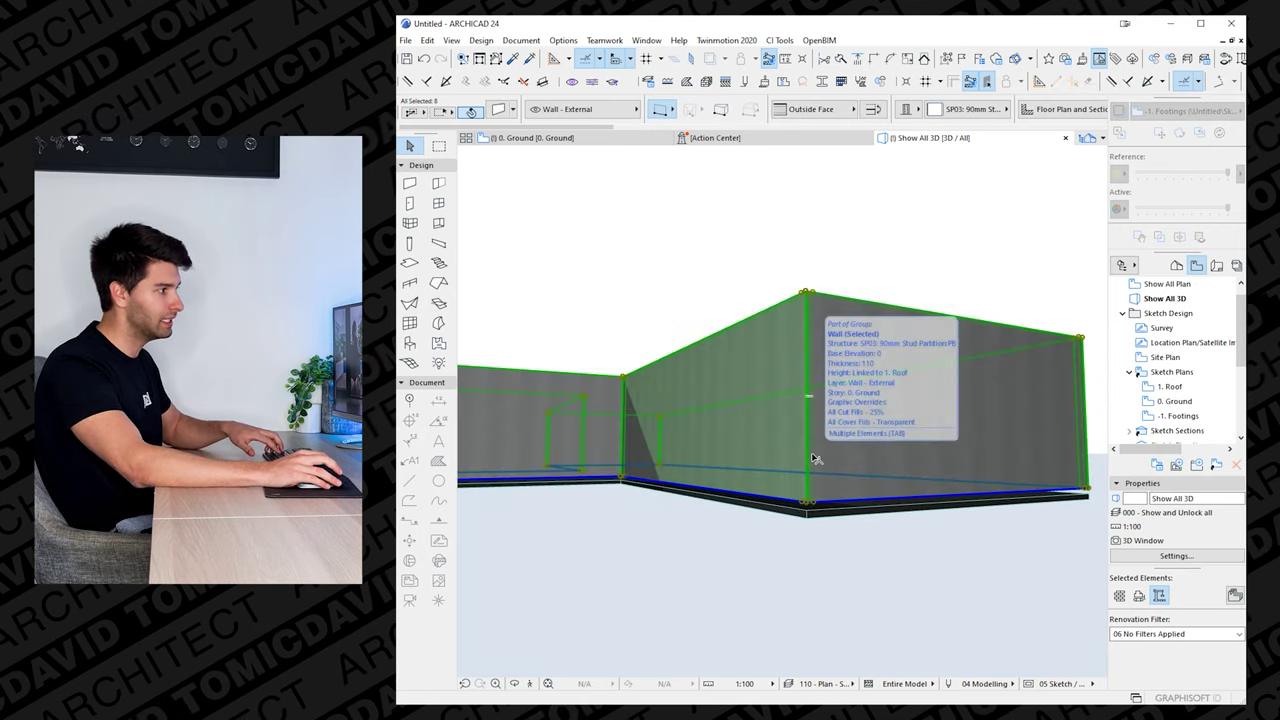
click(821, 511)
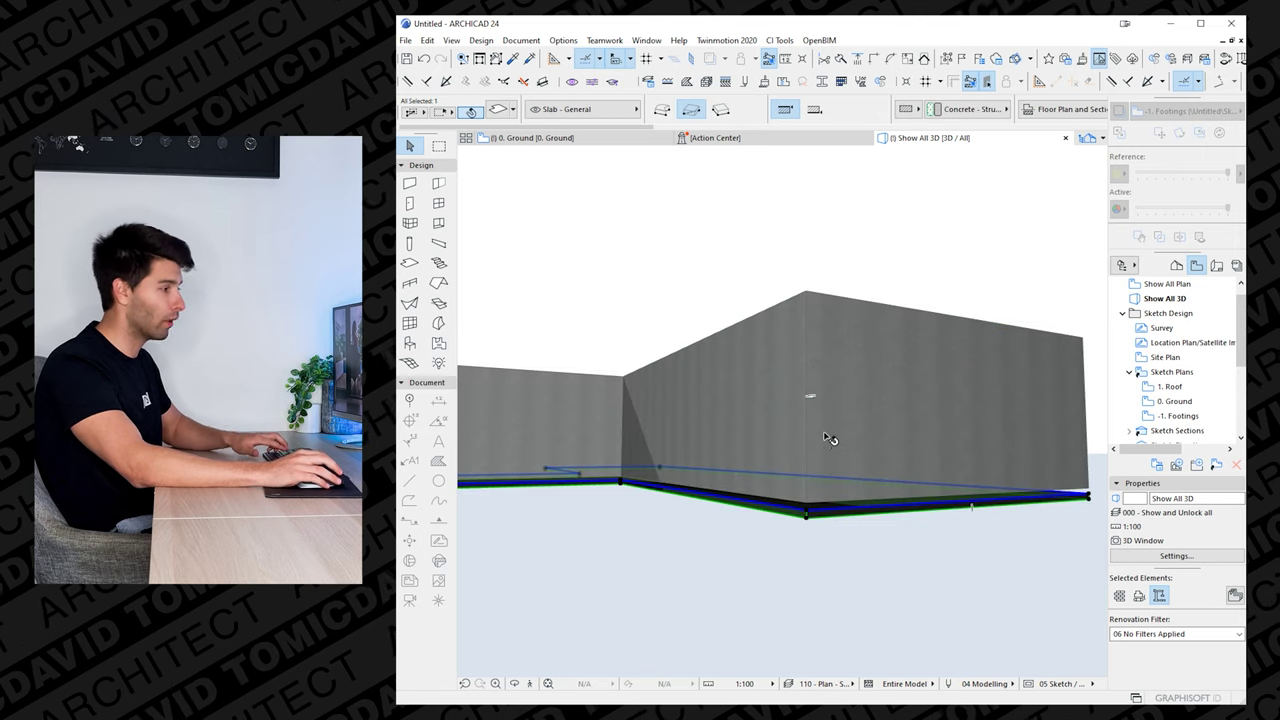
click(828, 436)
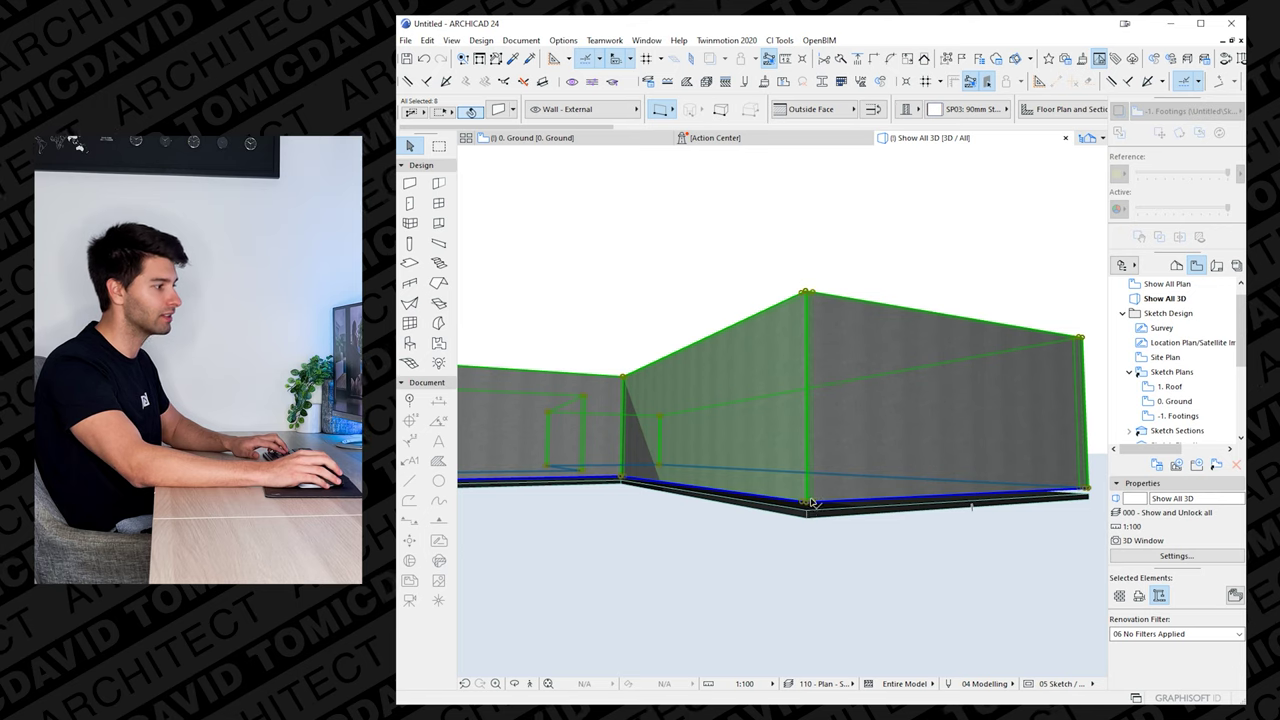
click(811, 516)
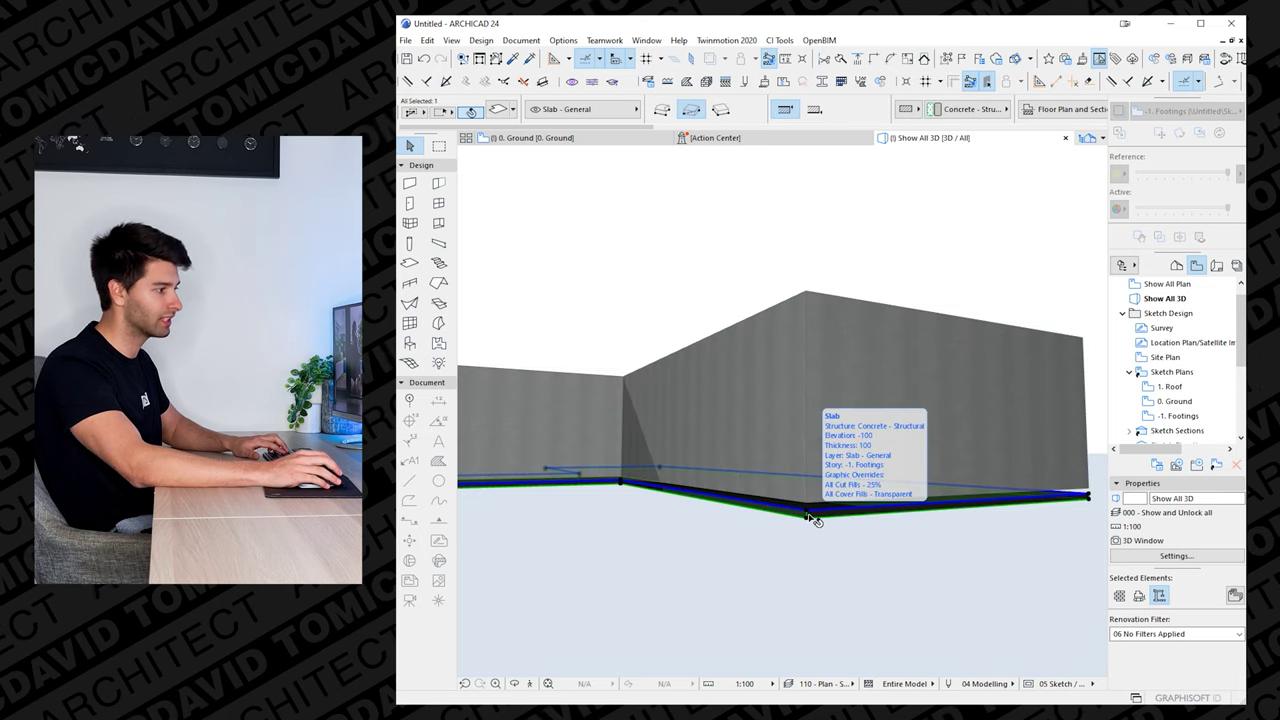
key(ctrl+d)
click(806, 515)
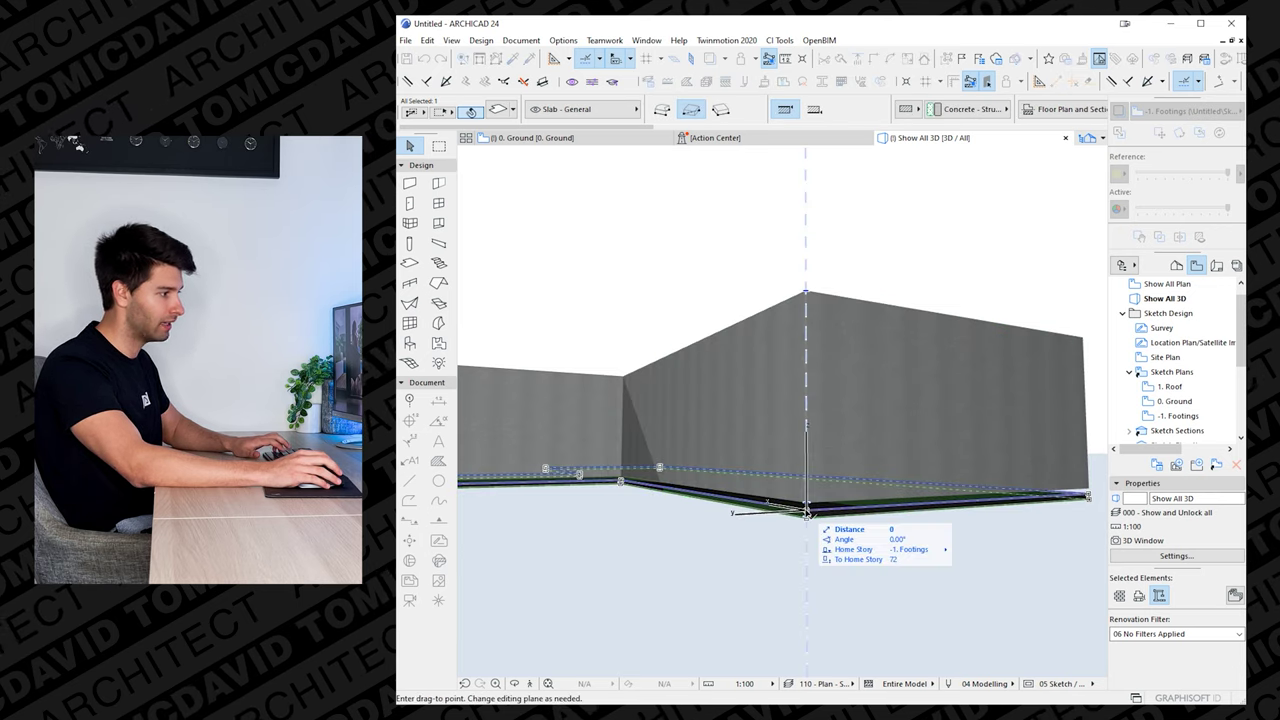
click(806, 507)
key(Escape)
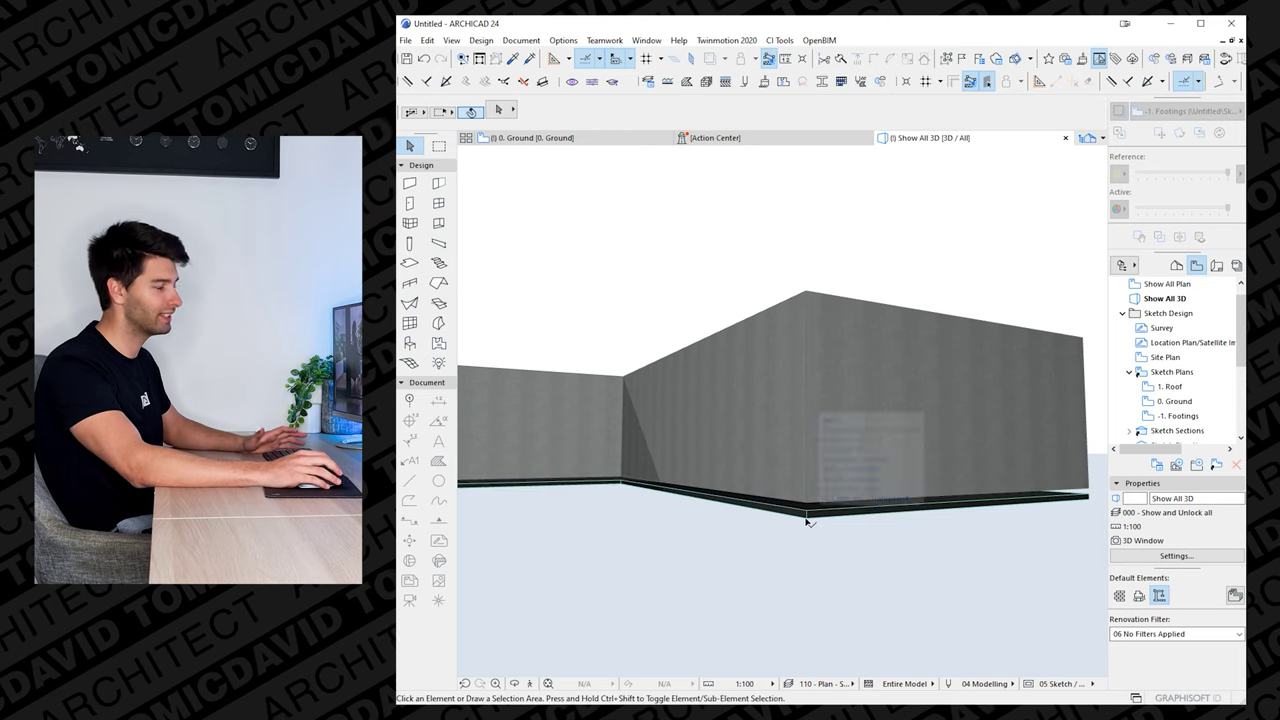
- Raise the footing slab vertically by 100 mm from its corner to meet the base of the walls, and leave everything deselected
click(809, 515)
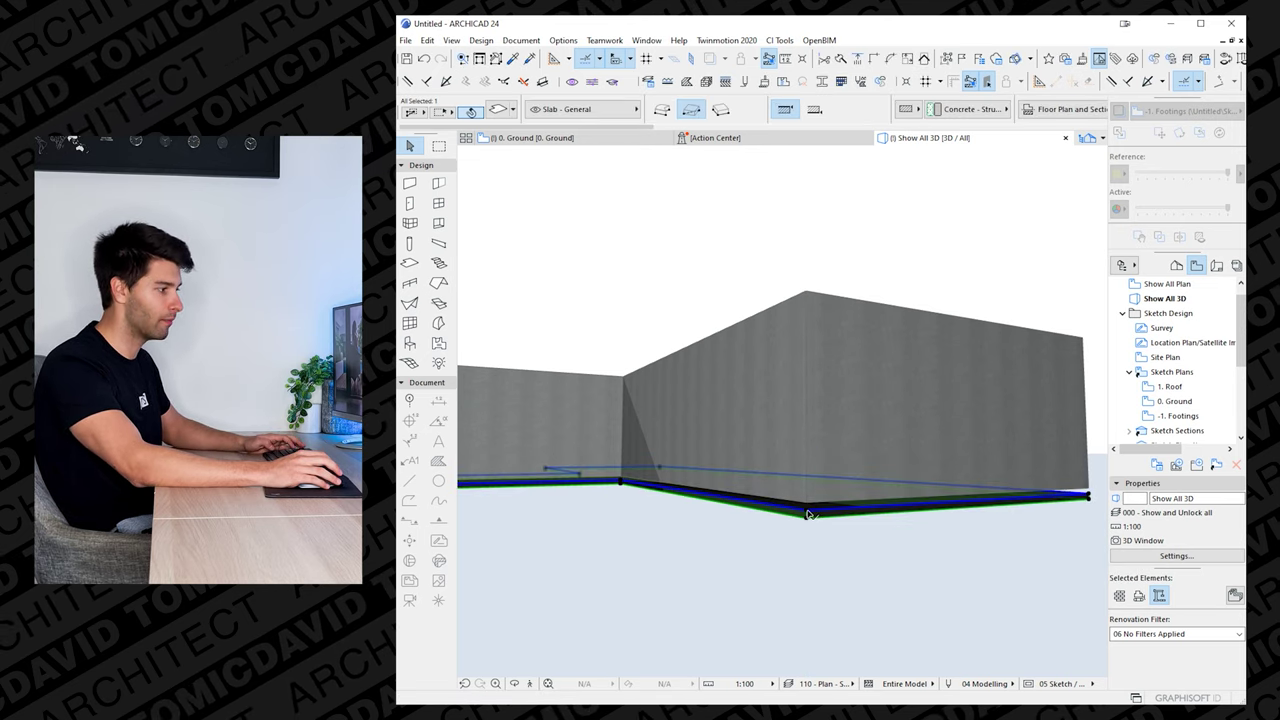
click(809, 514)
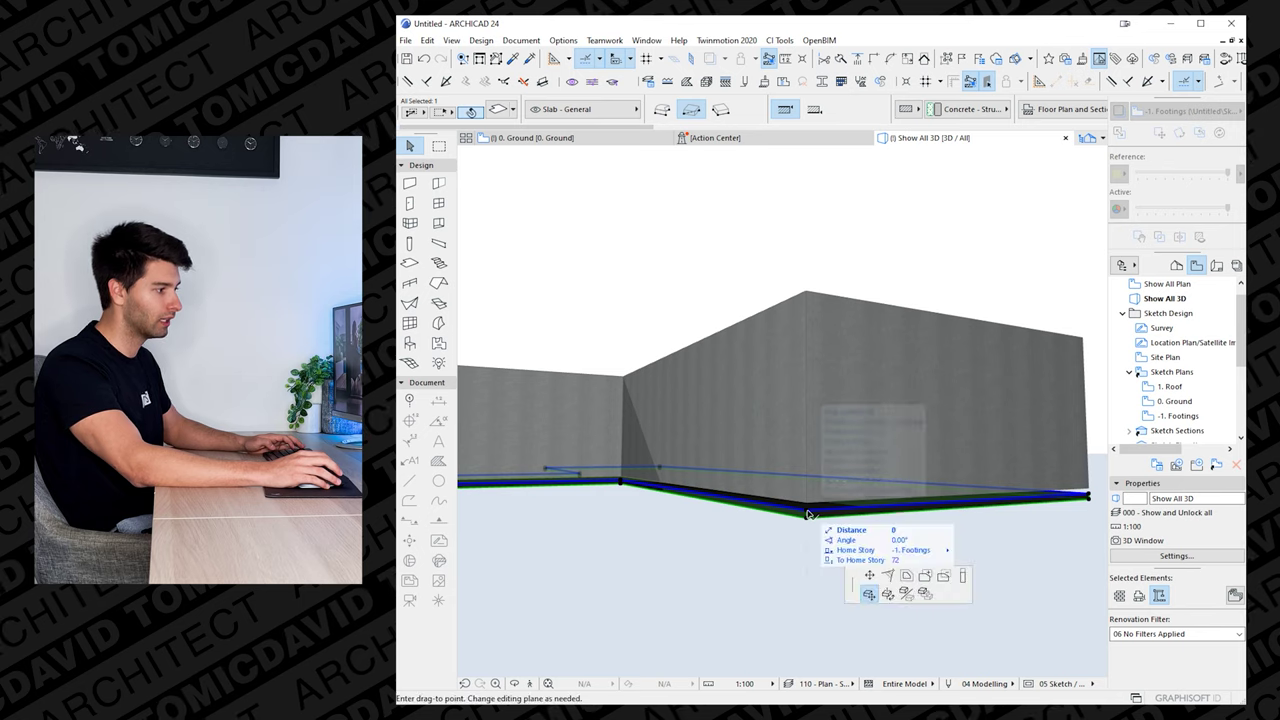
click(869, 595)
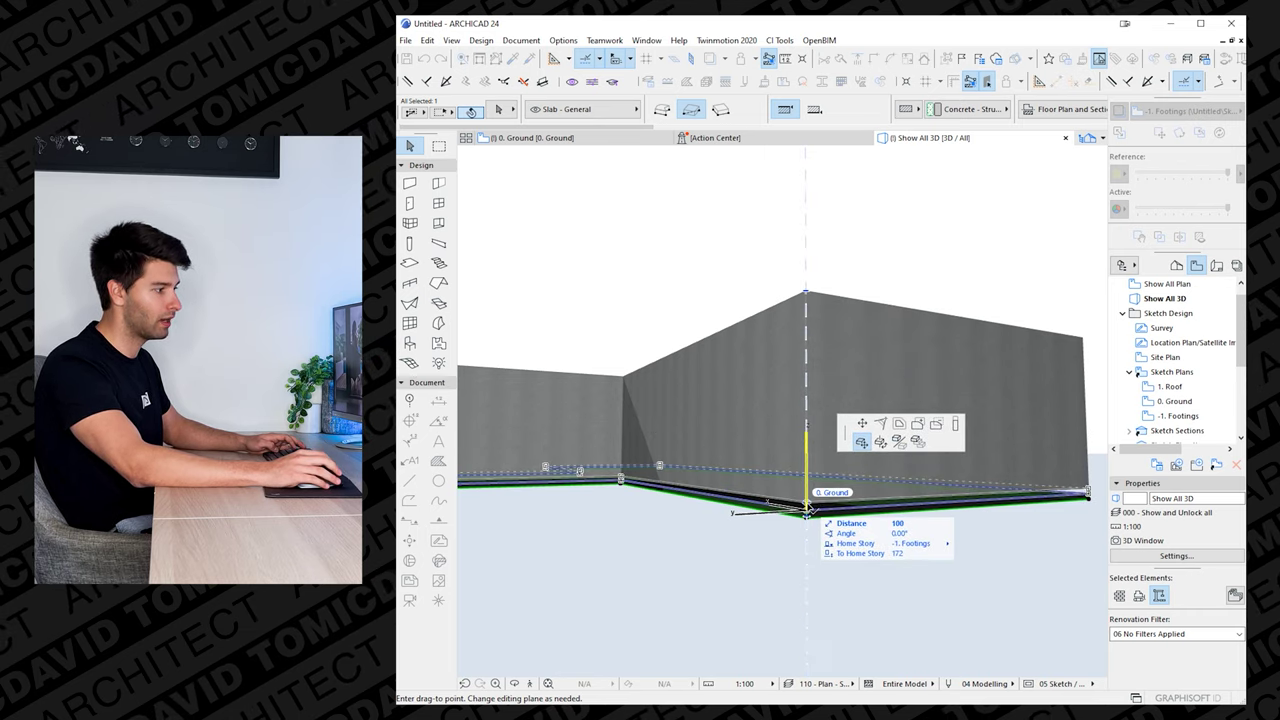
click(806, 510)
scroll(836, 496, down, 2)
shift+middle_drag(734, 458, 825, 450)
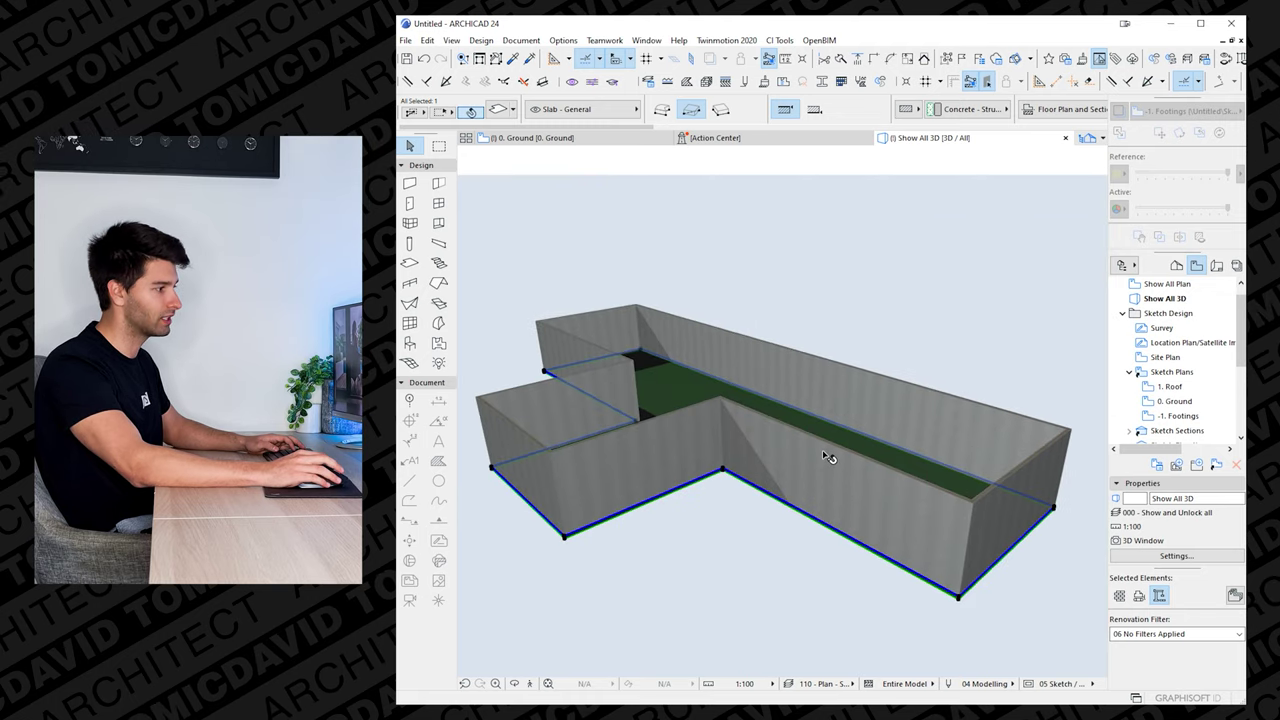
click(829, 457)
mouse_move(825, 450)
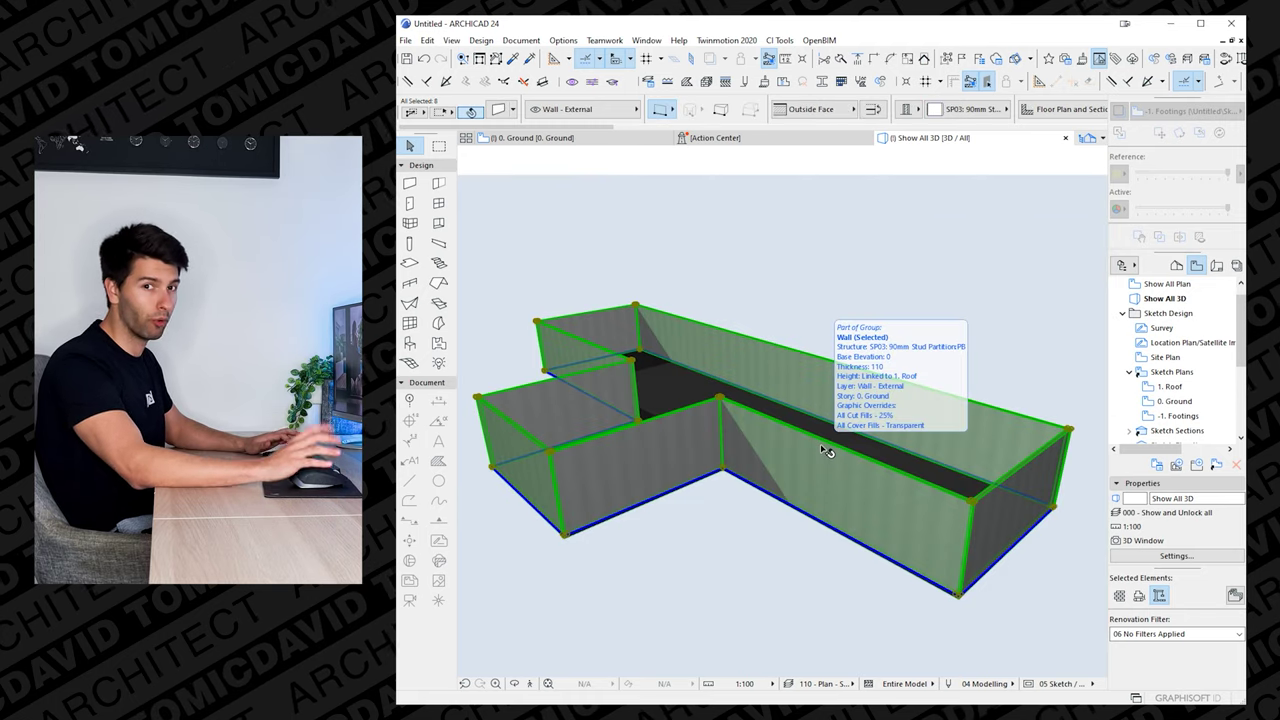
key(Escape)
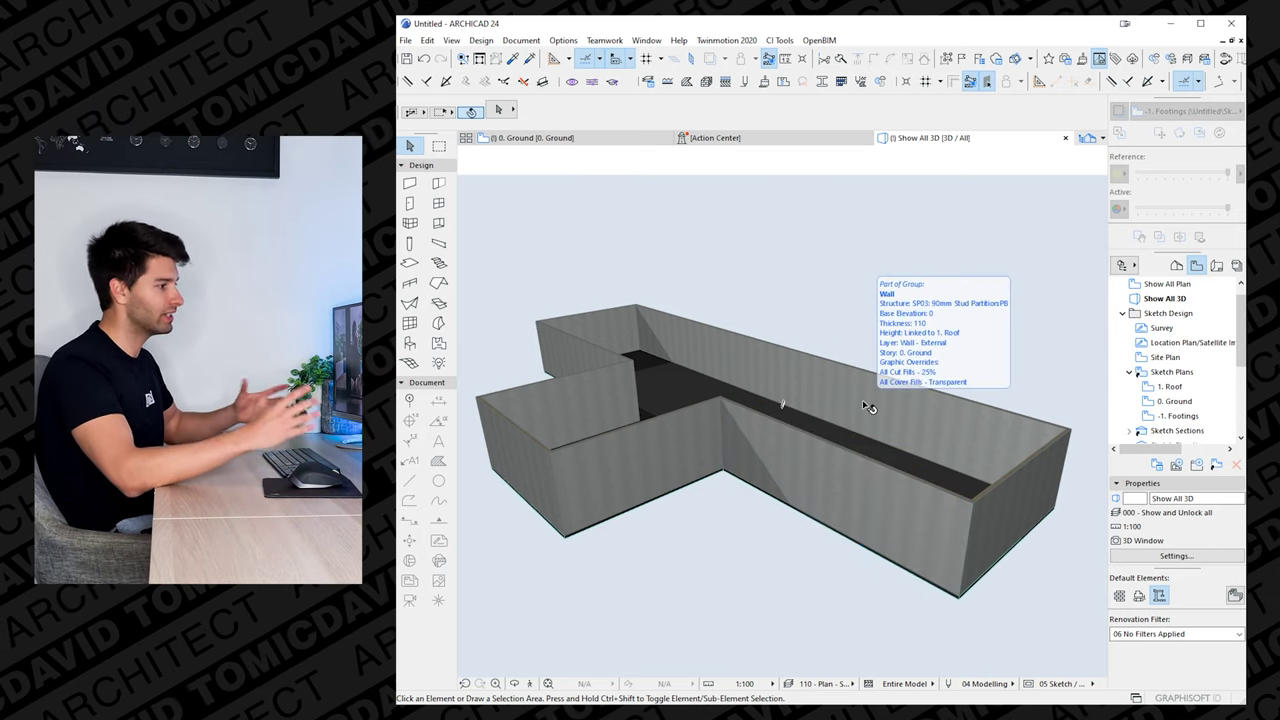
- In the 0. Ground plan, draw a wall on the Wall - Internal layer across the open base of the upper projection, from corner to corner
click(563, 140)
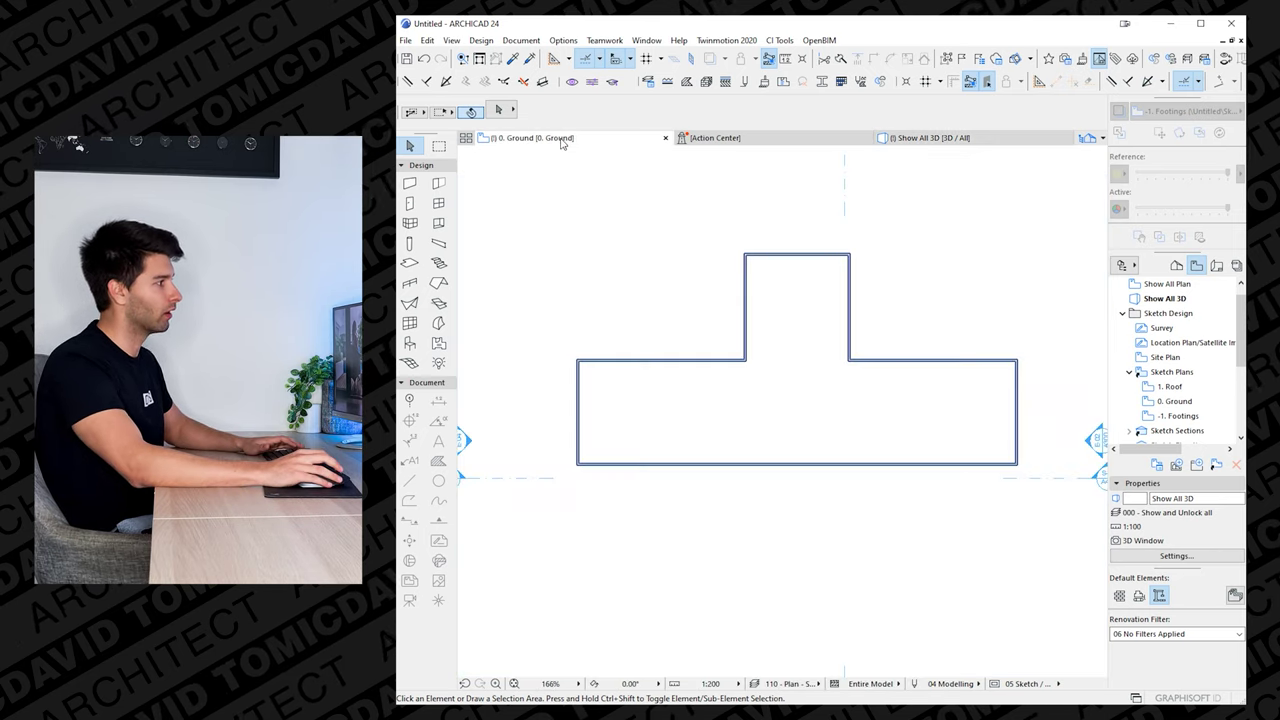
scroll(745, 438, up, 2)
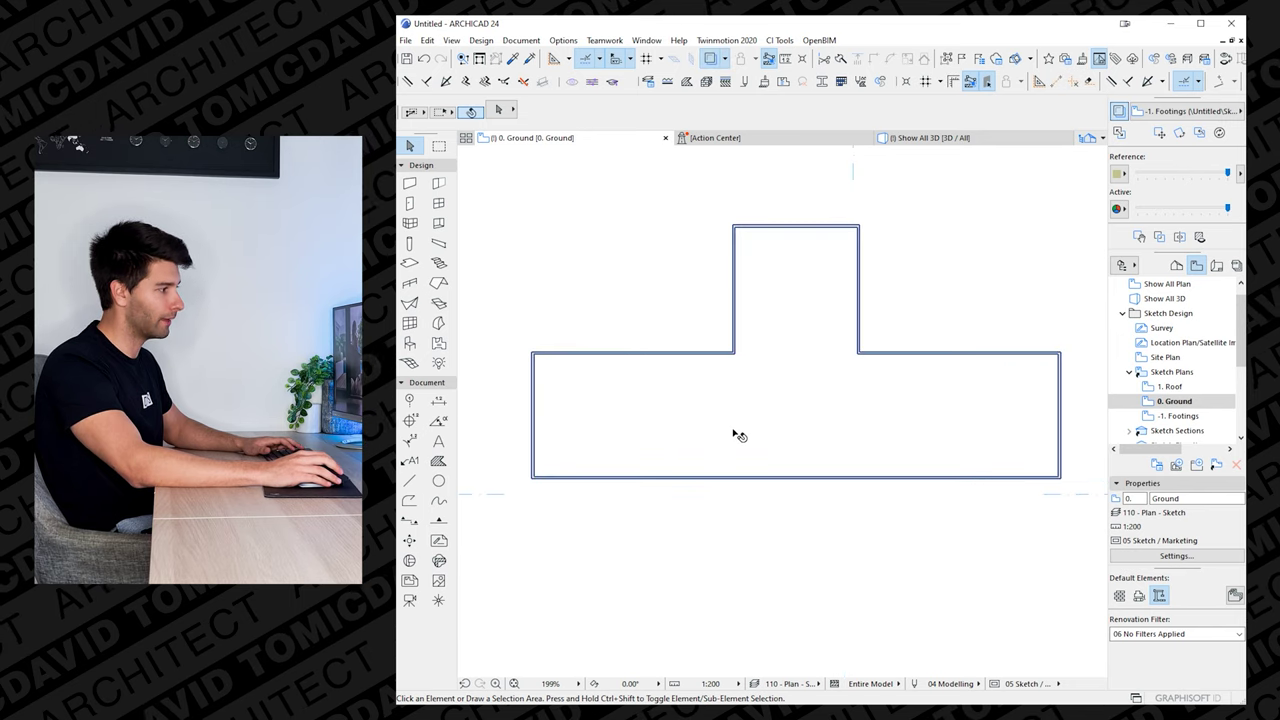
scroll(723, 434, down, 2)
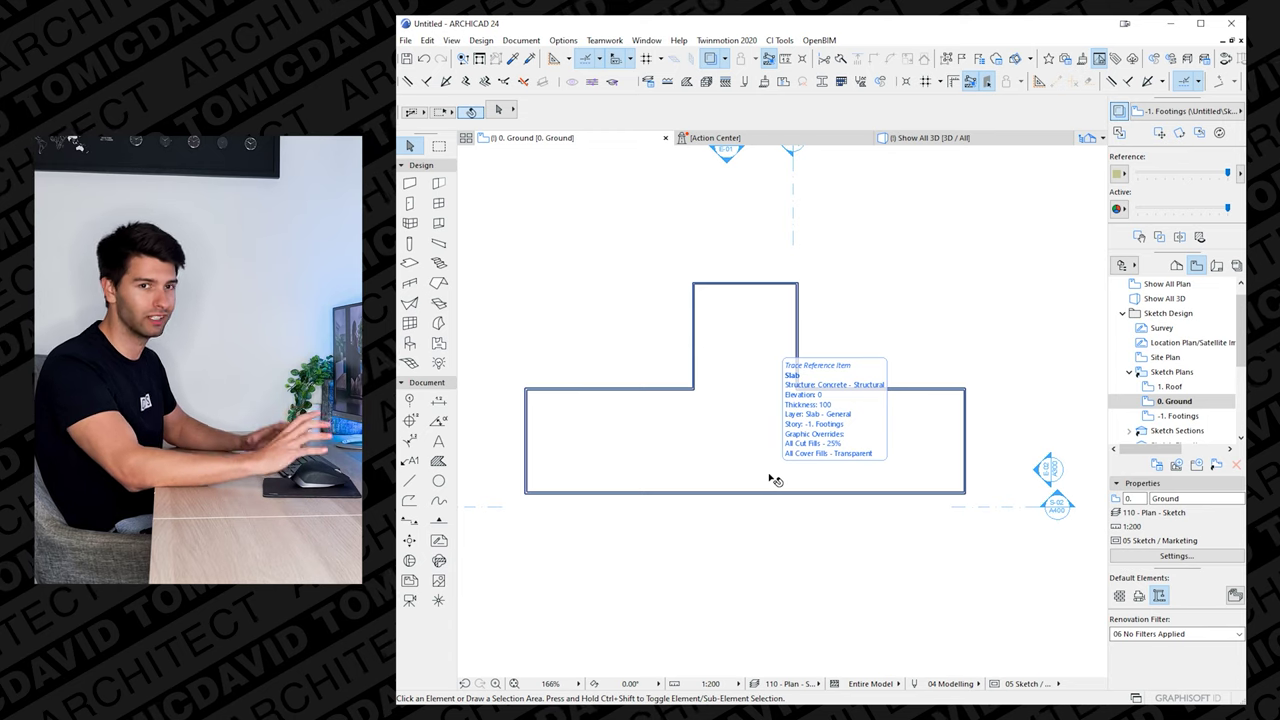
middle_drag(699, 489, 703, 503)
click(596, 412)
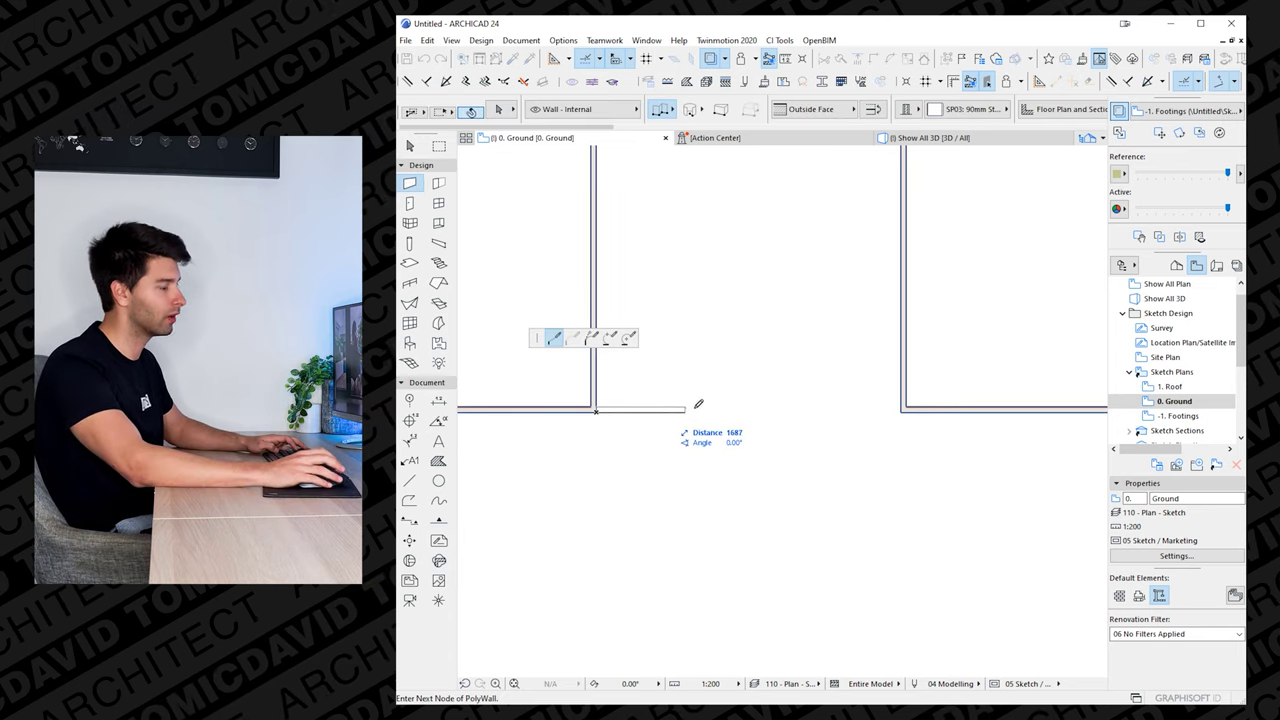
click(902, 412)
click(904, 410)
scroll(720, 437, down, 3)
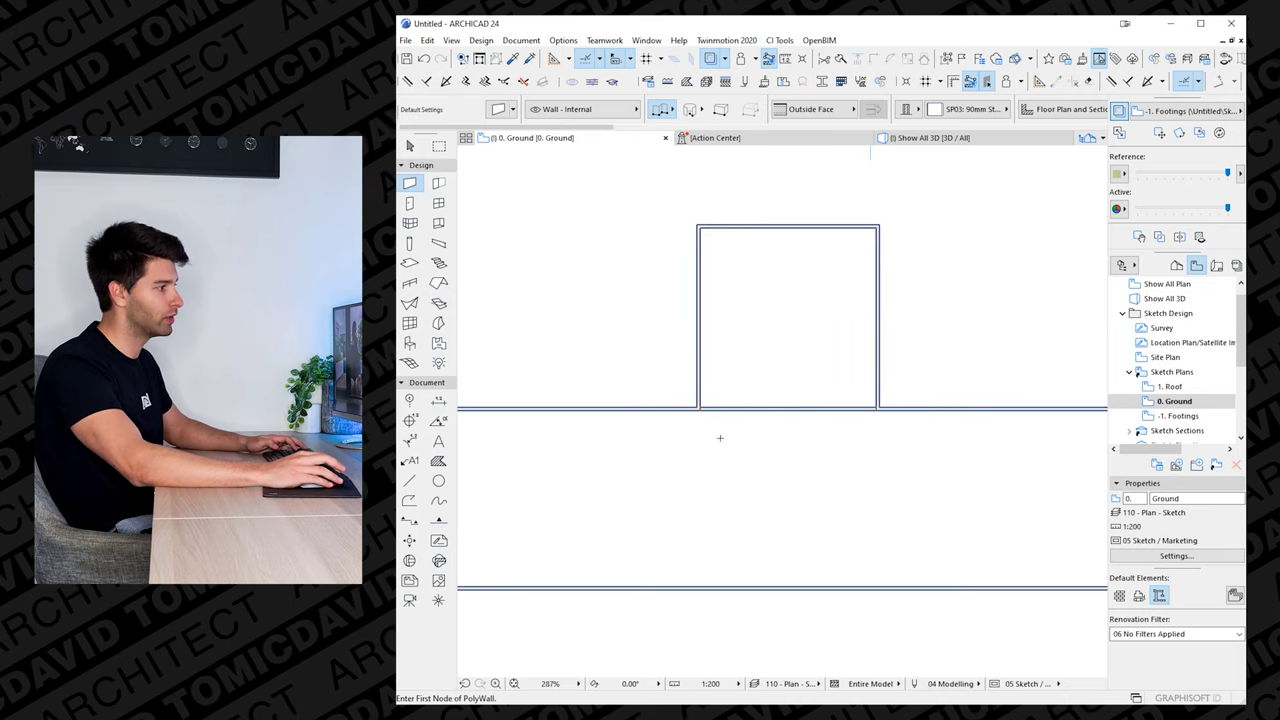
- Draw a U-shaped internal wall chain from the dividing wall down into the main wing, across, and up to the projection's lower-right corner
middle_drag(739, 443, 808, 417)
scroll(800, 297, down, 1)
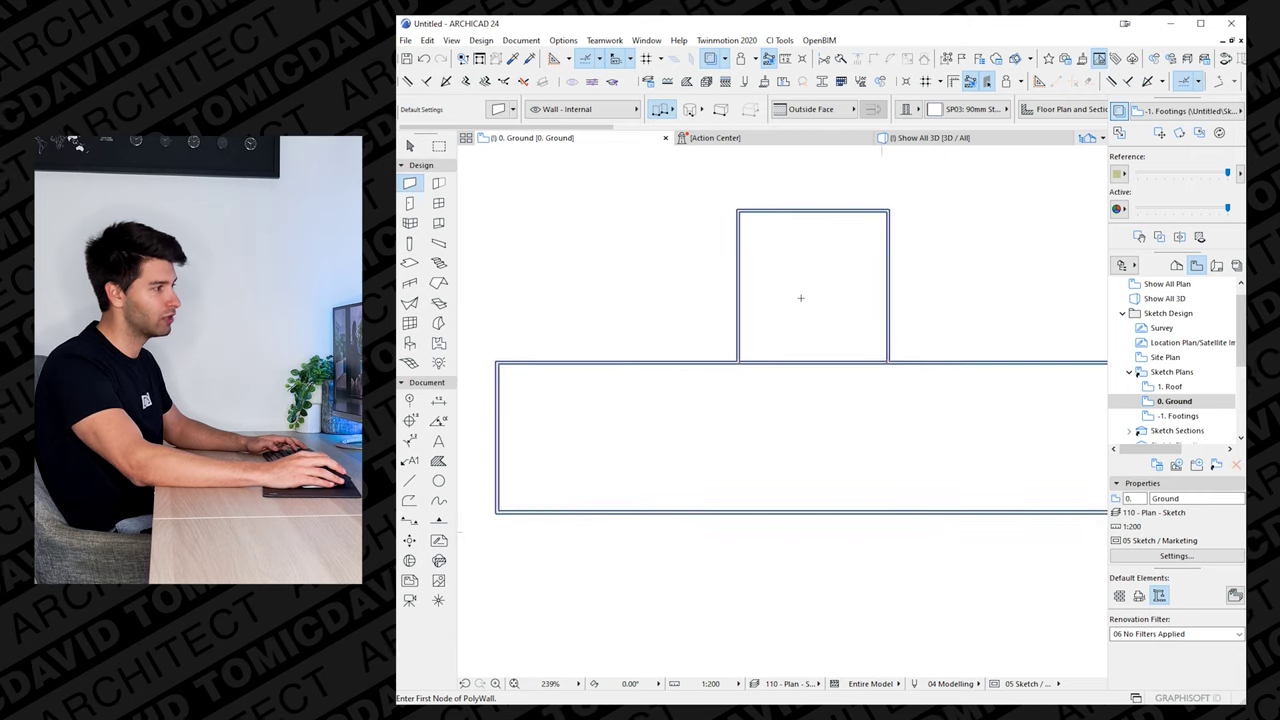
click(782, 362)
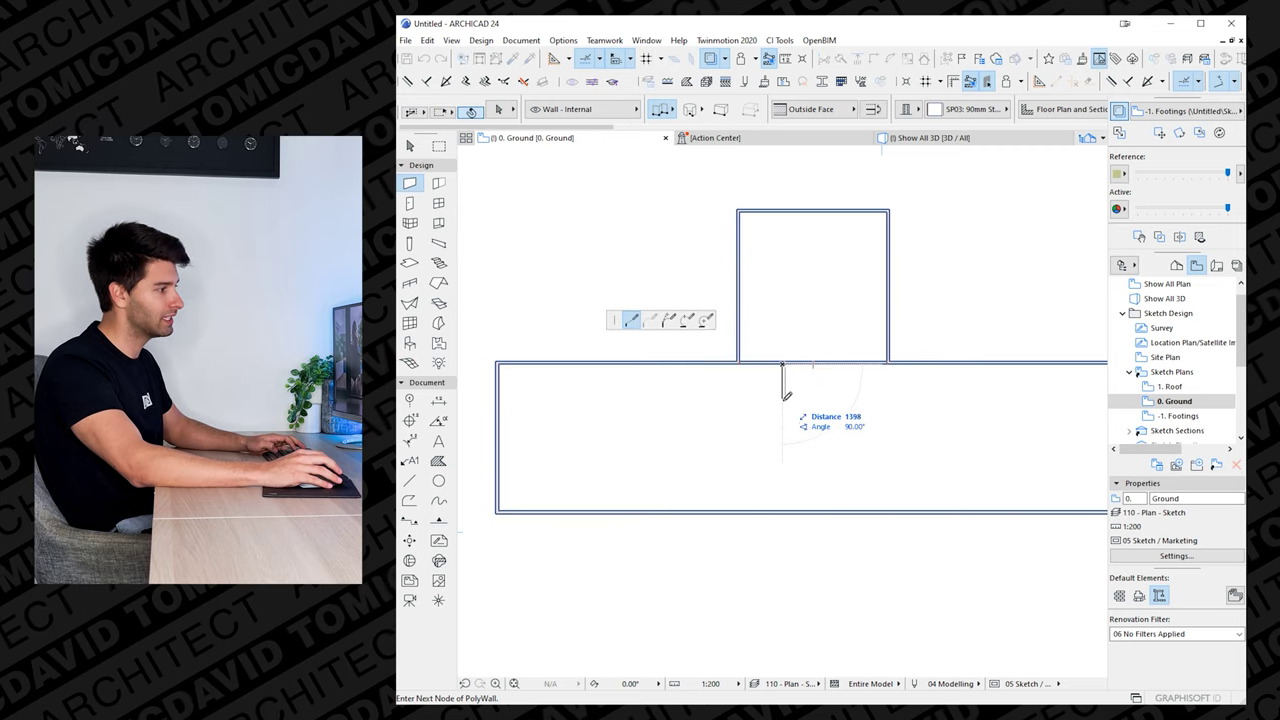
click(782, 405)
shift+click(890, 362)
shift+click(890, 362)
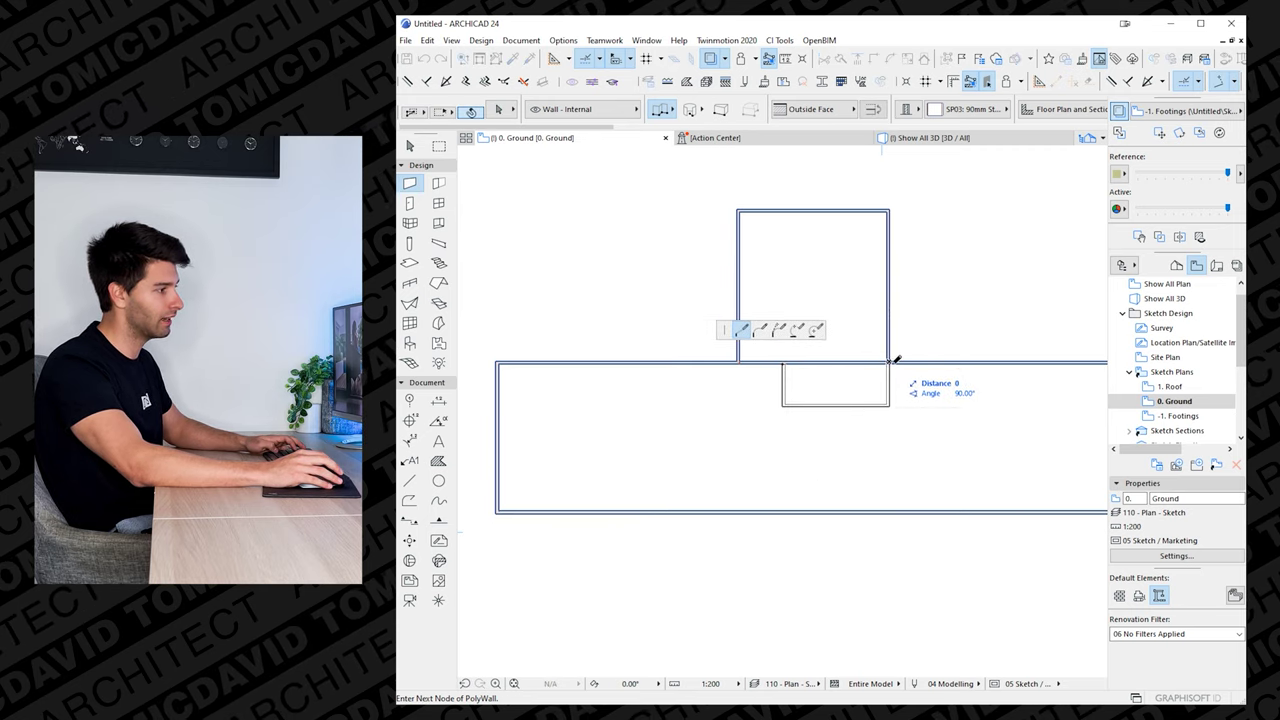
click(889, 362)
middle_drag(826, 384, 866, 345)
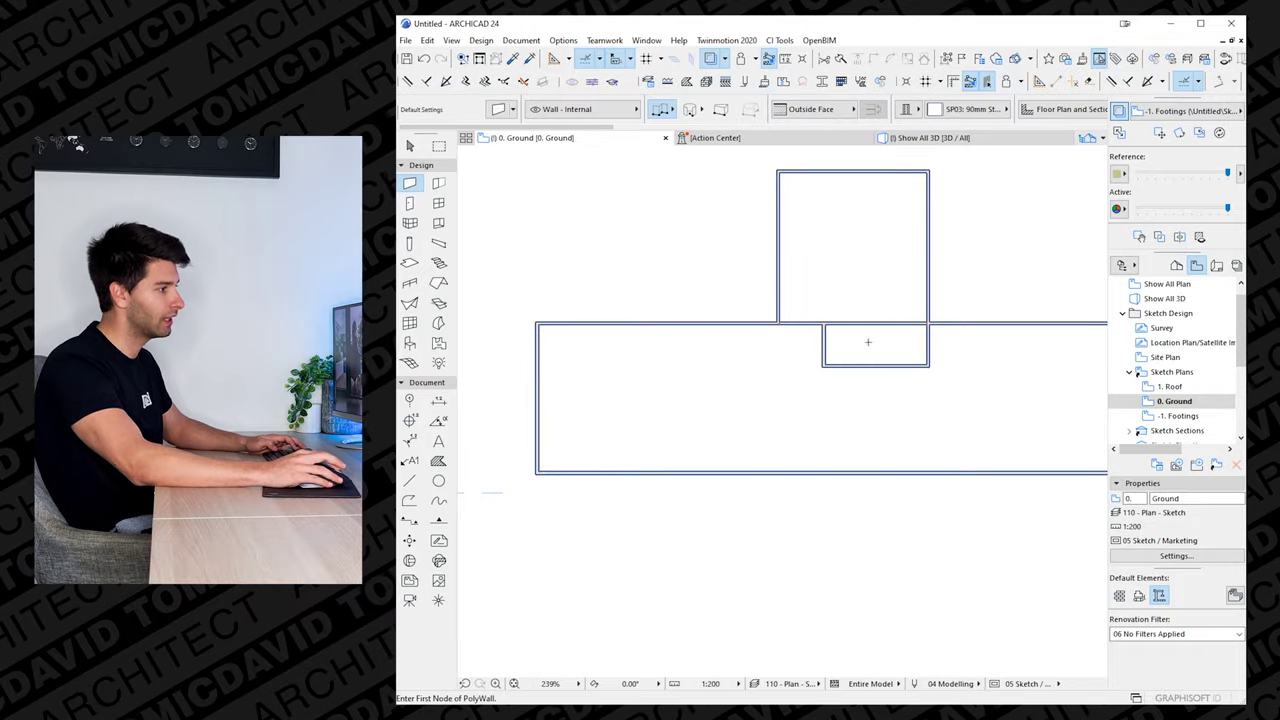
- Trim away the dividing wall segment enclosed by the new U-shaped walls so the recess joins the upper room
key(alt)
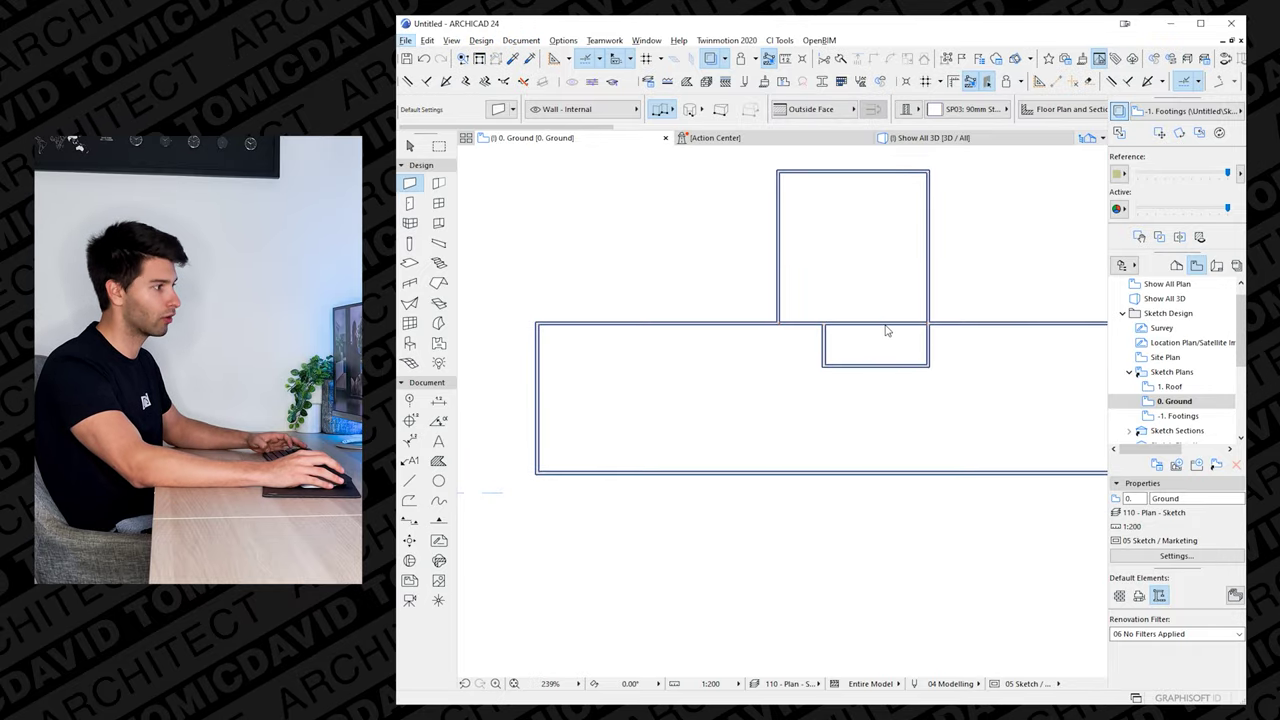
key(alt)
ctrl+click(887, 325)
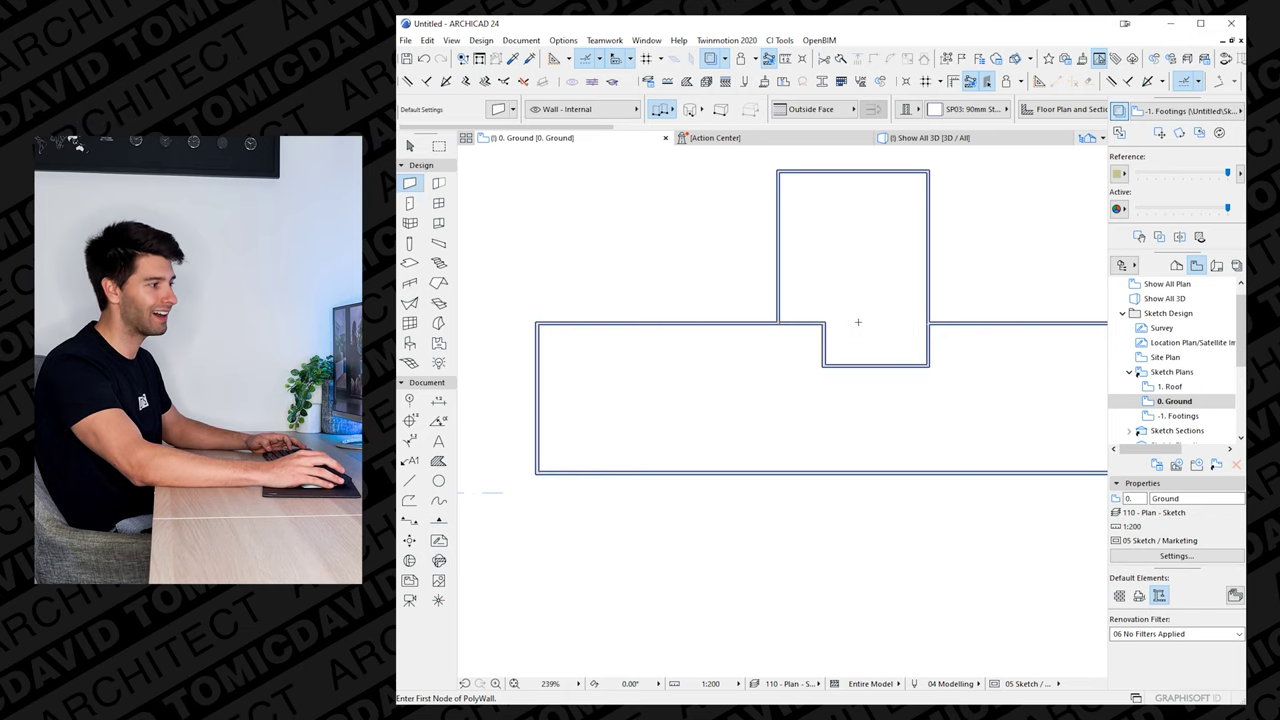
- Draw an internal wall chain from the recess's upper-left corner up about 1.7 m and across to the upper projection's right wall
key(Escape)
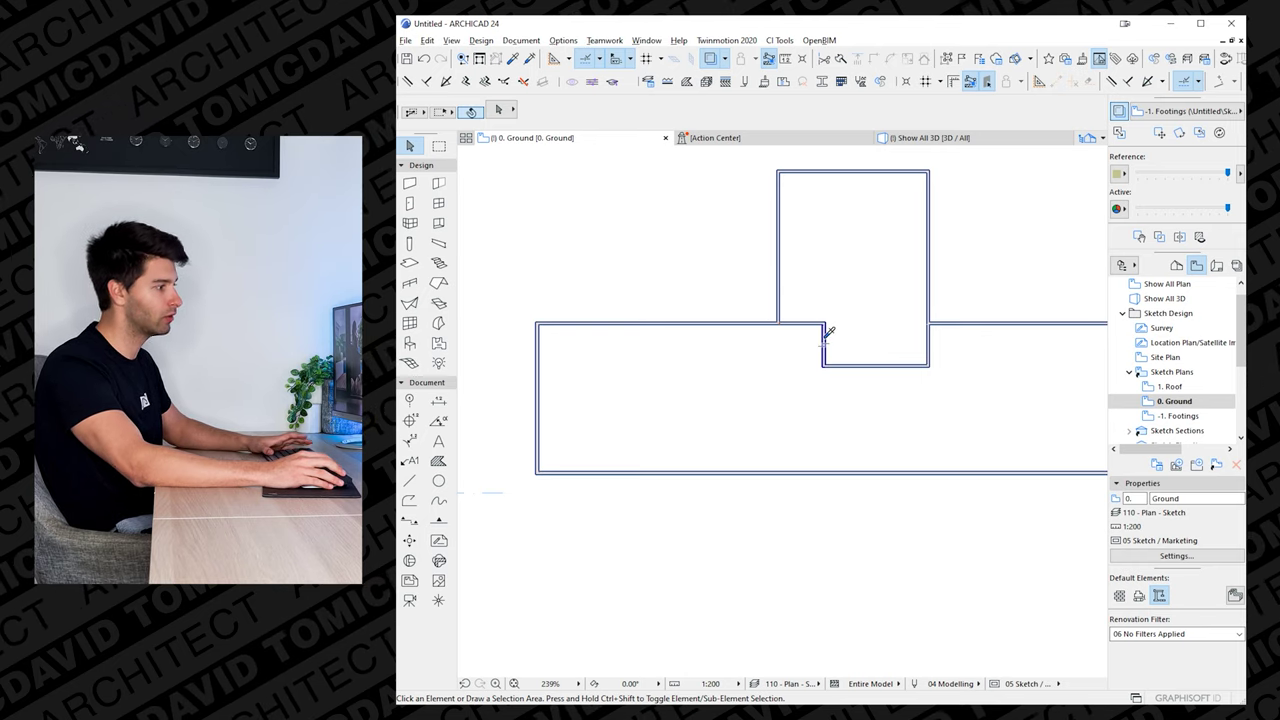
key(w)
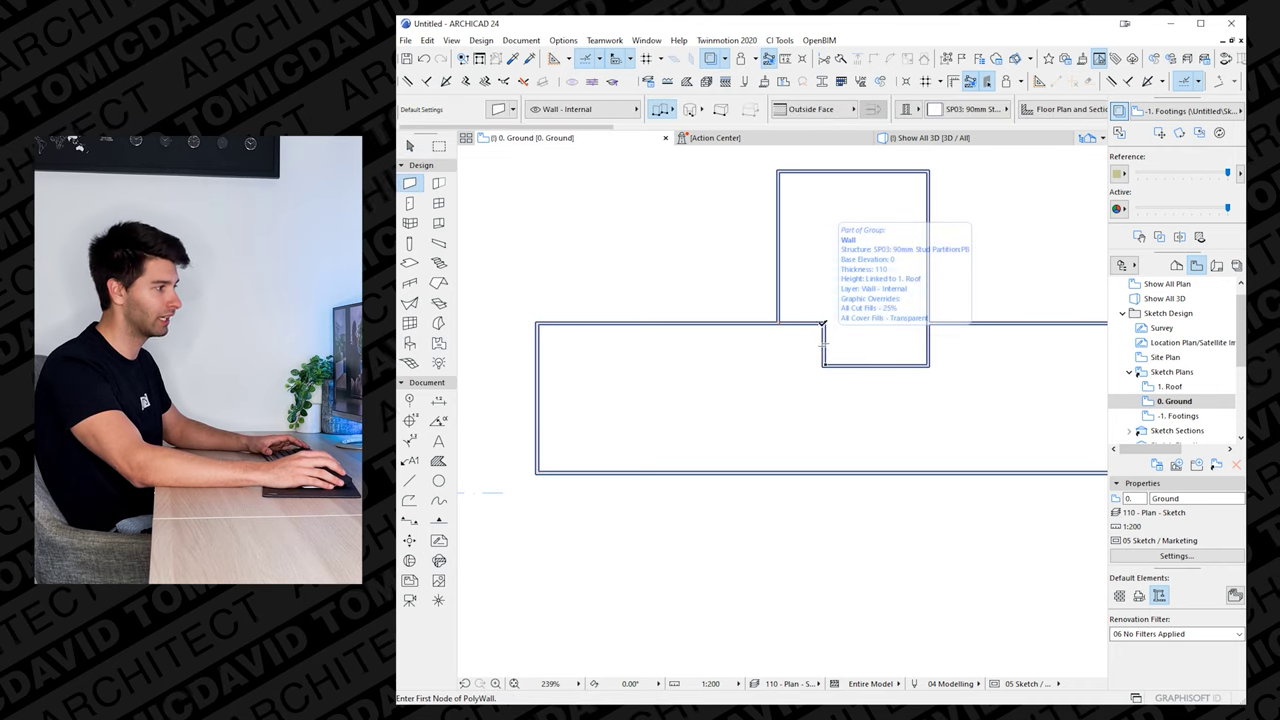
click(823, 326)
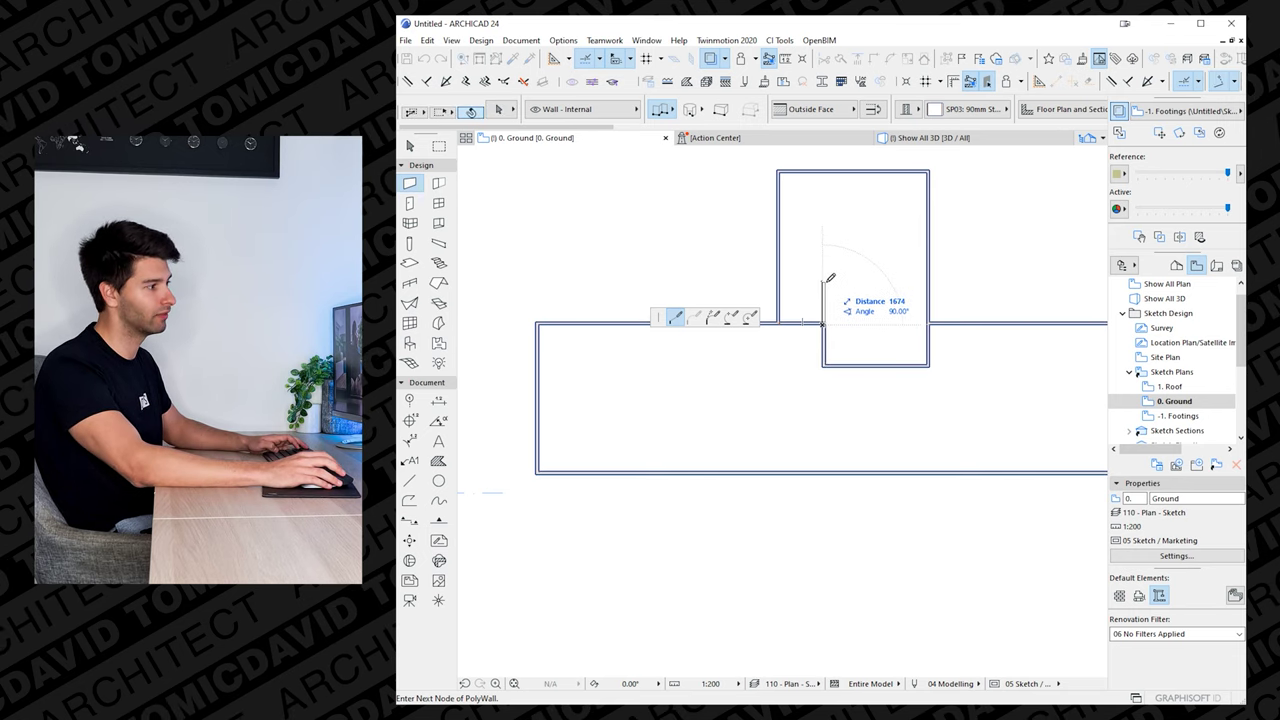
click(823, 284)
double_click(928, 284)
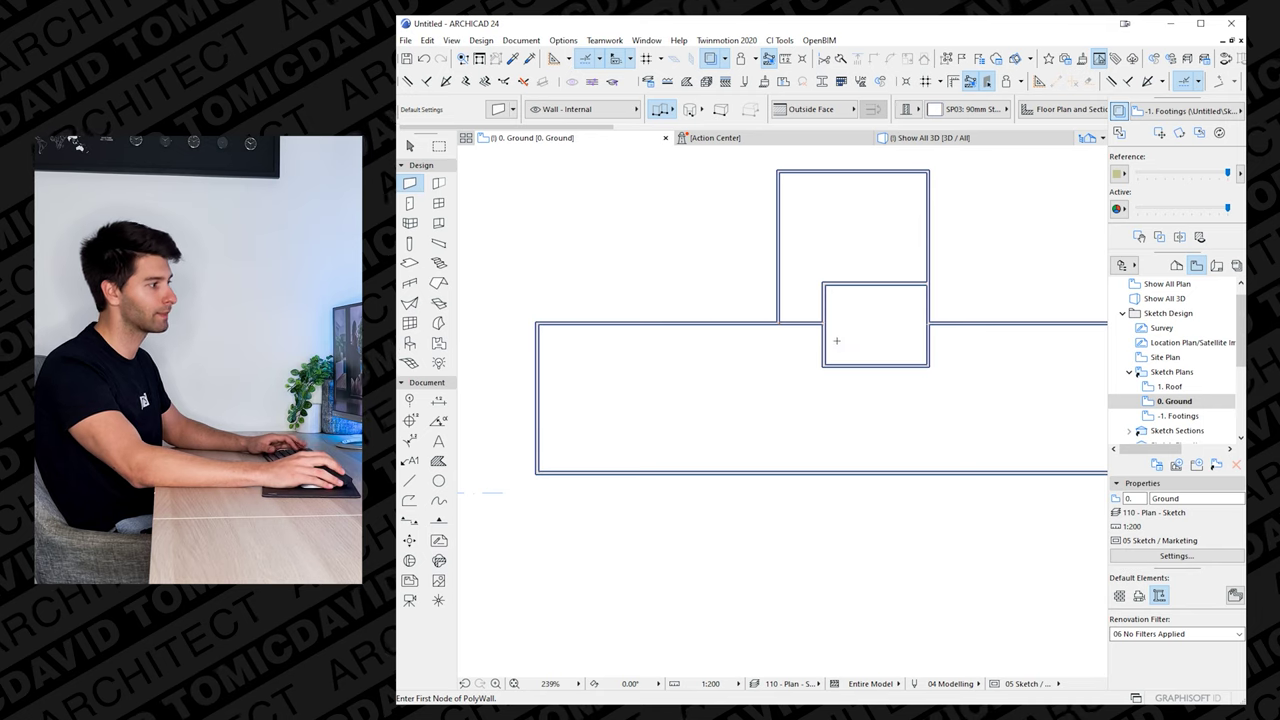
- Toggle group suspension while selecting the recess's left wall to compare single-wall and whole-group selection, and leave everything deselected
key(Escape)
click(824, 341)
click(822, 325)
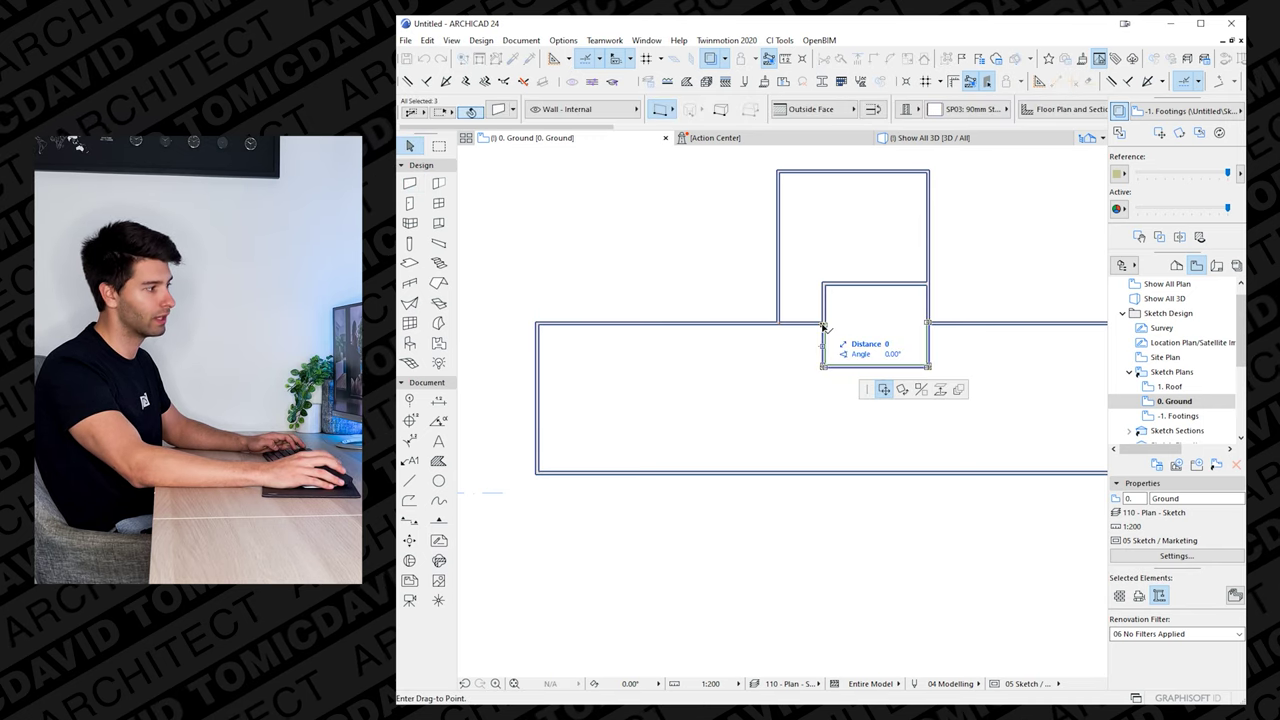
key(Escape)
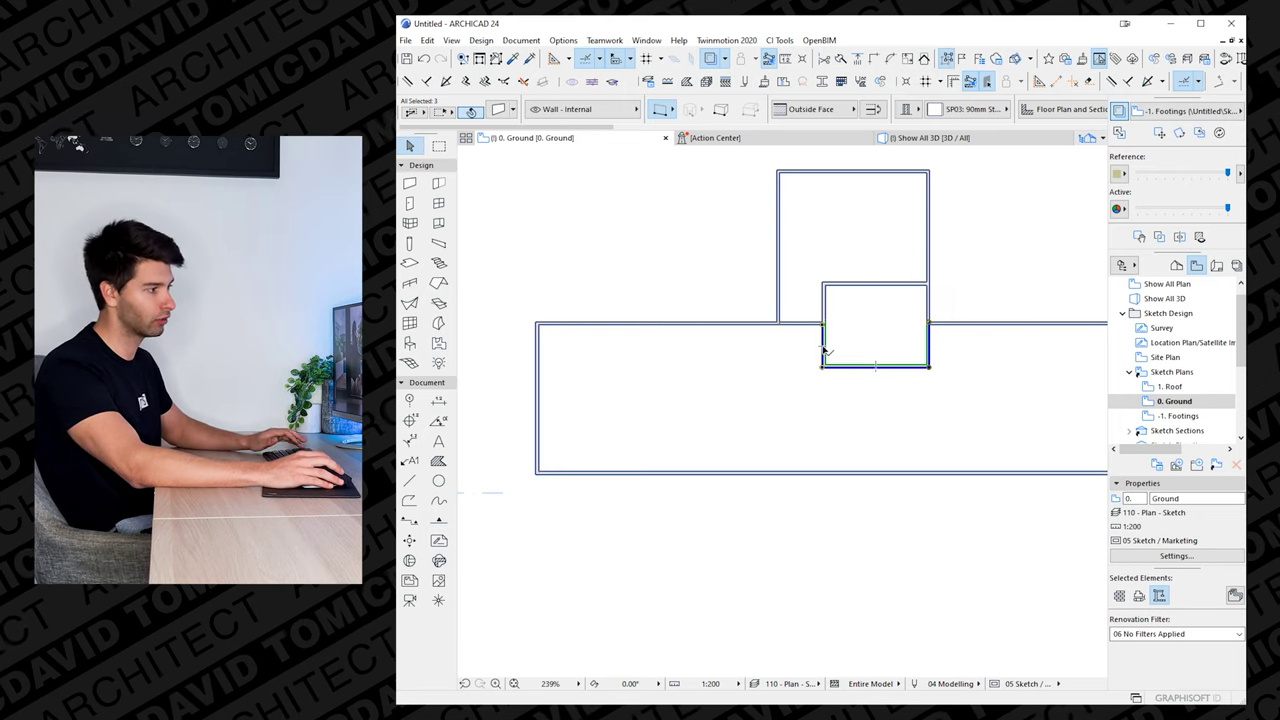
key(Escape)
click(824, 352)
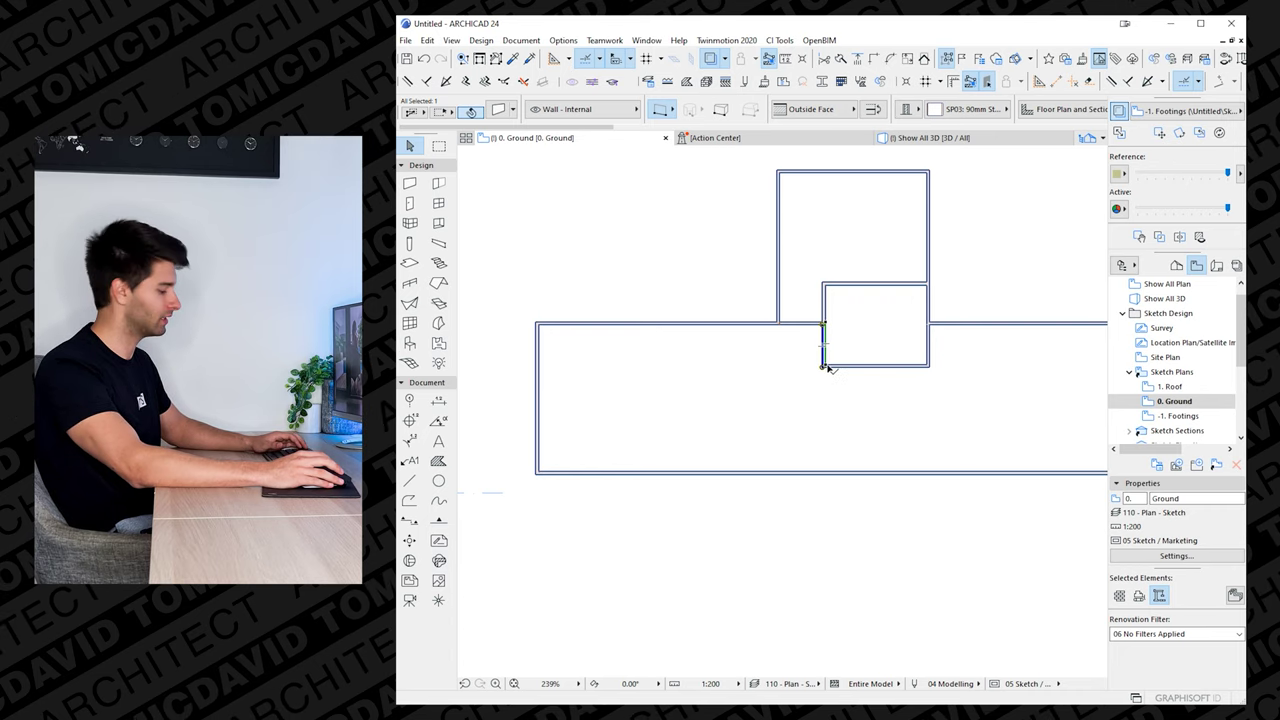
key(alt+g)
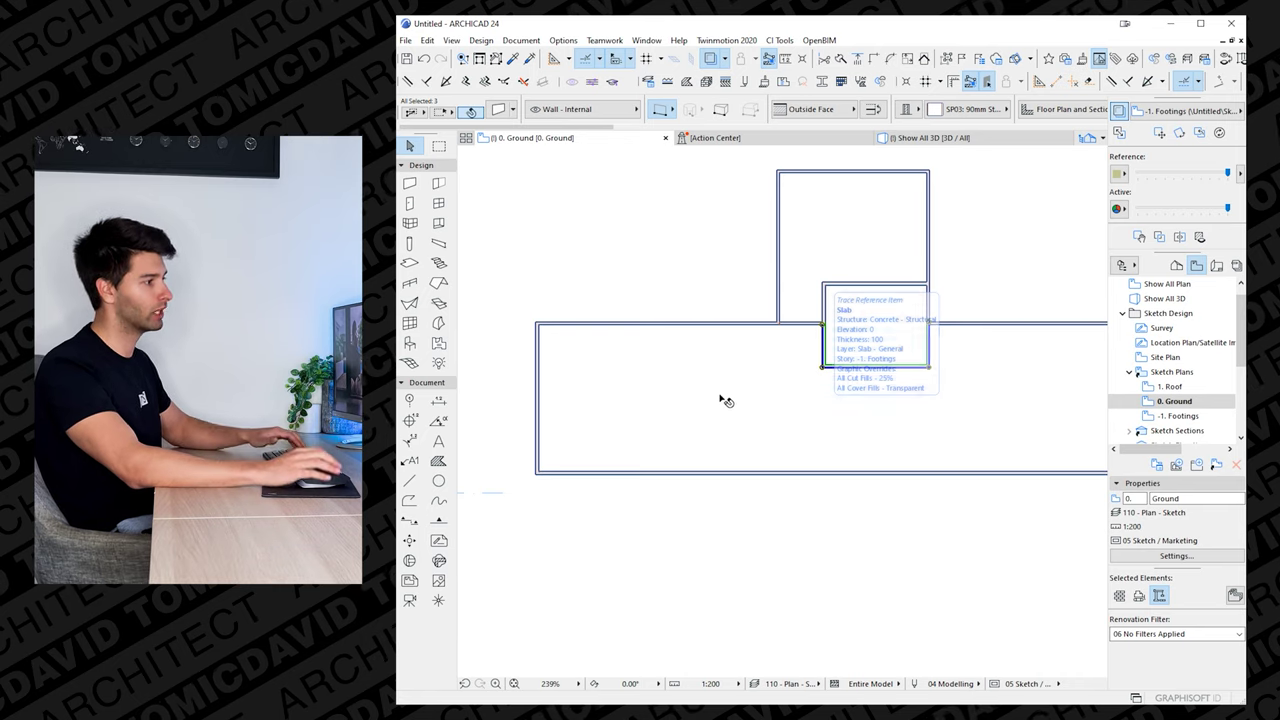
click(666, 299)
- Pick up the Wall - External settings from the main wing's upper wall, and return to Wall - Internal by sampling the recess's left wall
middle_drag(826, 356, 778, 354)
alt+click(760, 343)
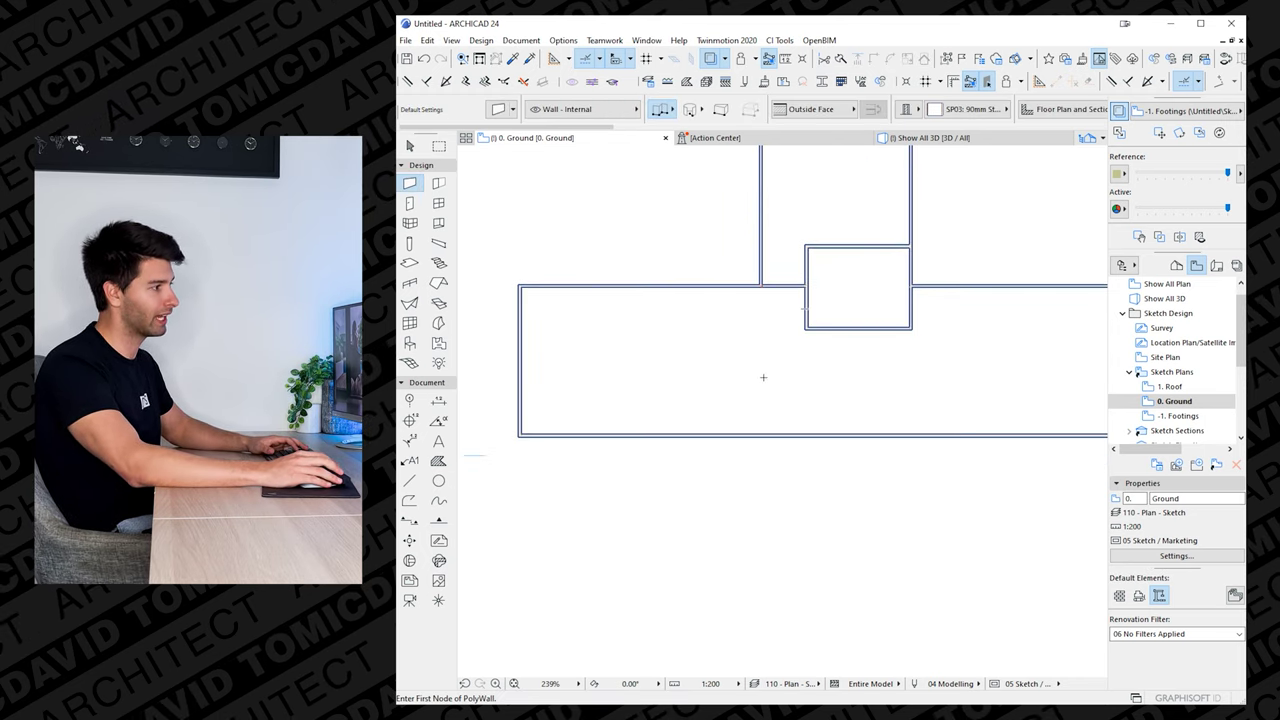
alt+click(640, 286)
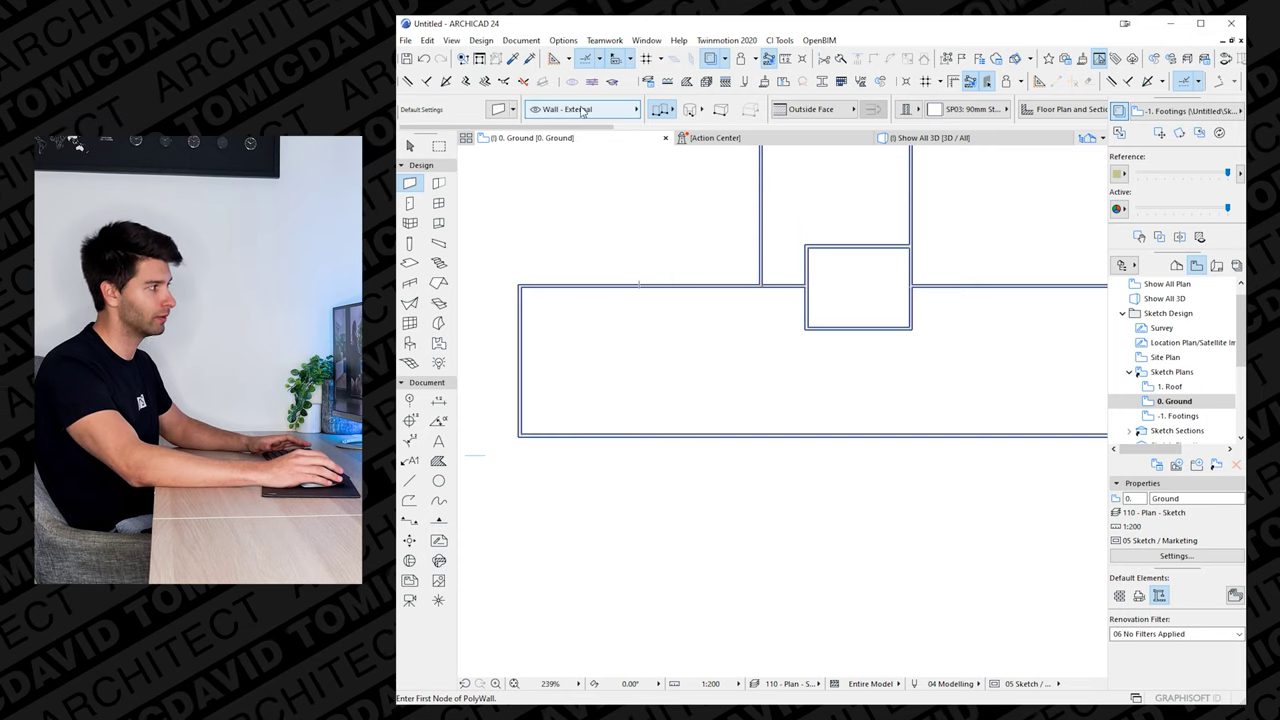
alt+click(807, 305)
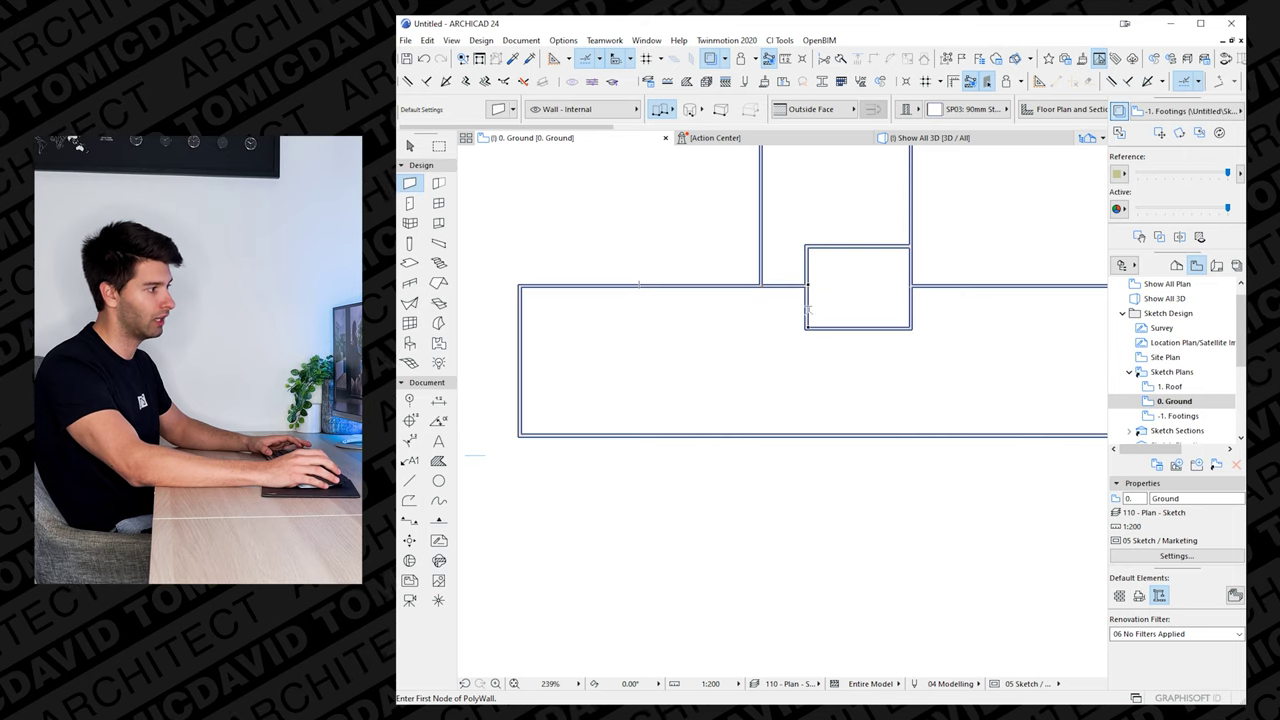
middle_drag(775, 348, 768, 336)
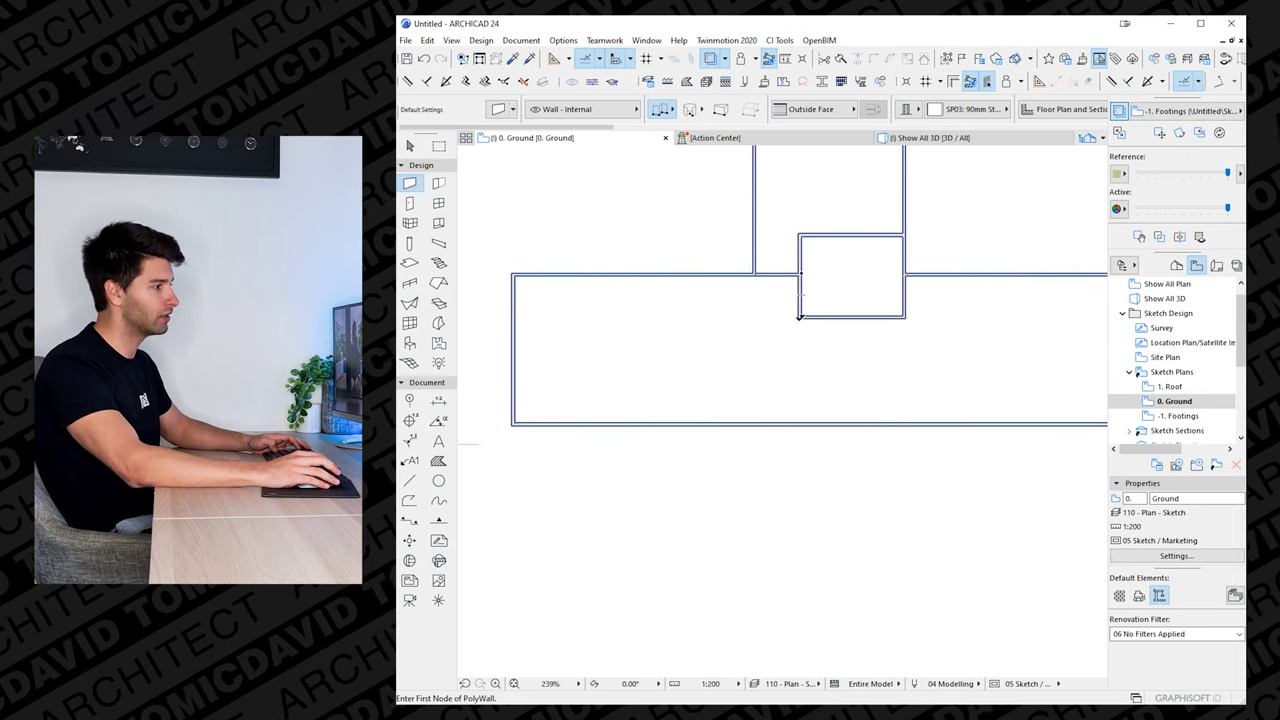
- Draw a U-shaped internal wall chain below the enclosed room, from its lower-left corner down, across, and up to its lower-right corner
click(799, 317)
click(799, 381)
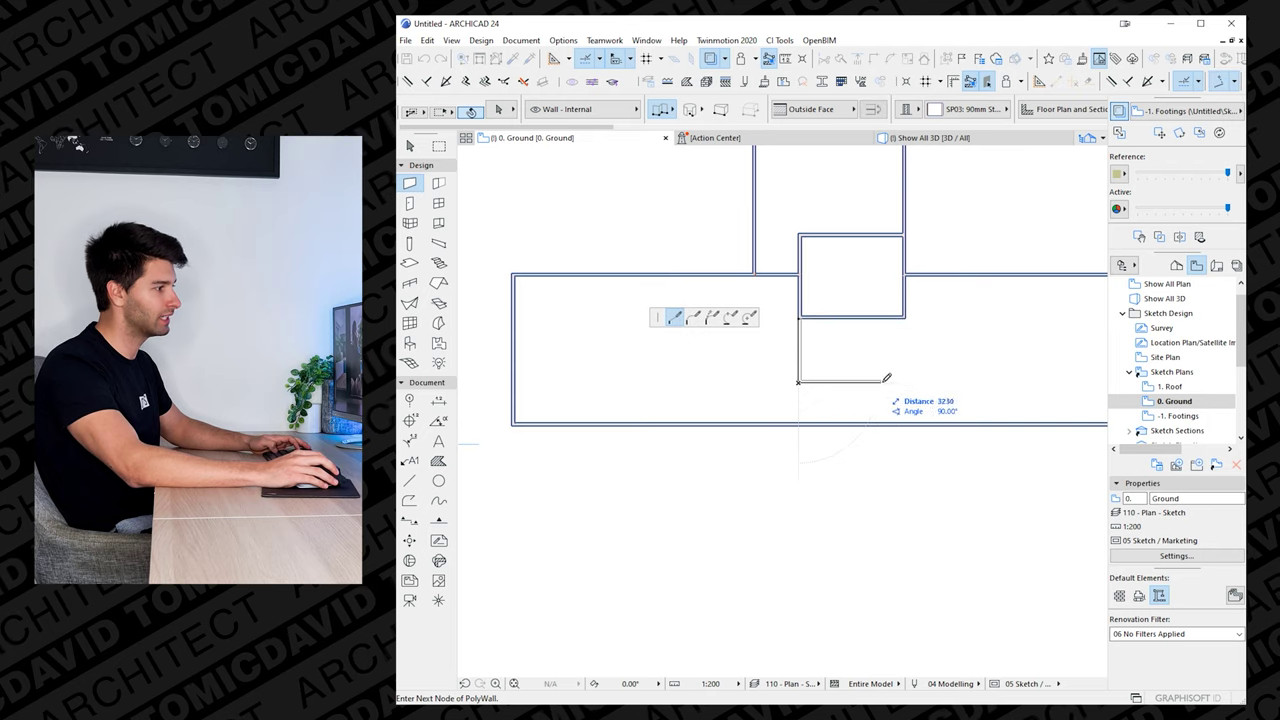
click(906, 317)
click(906, 317)
click(906, 317)
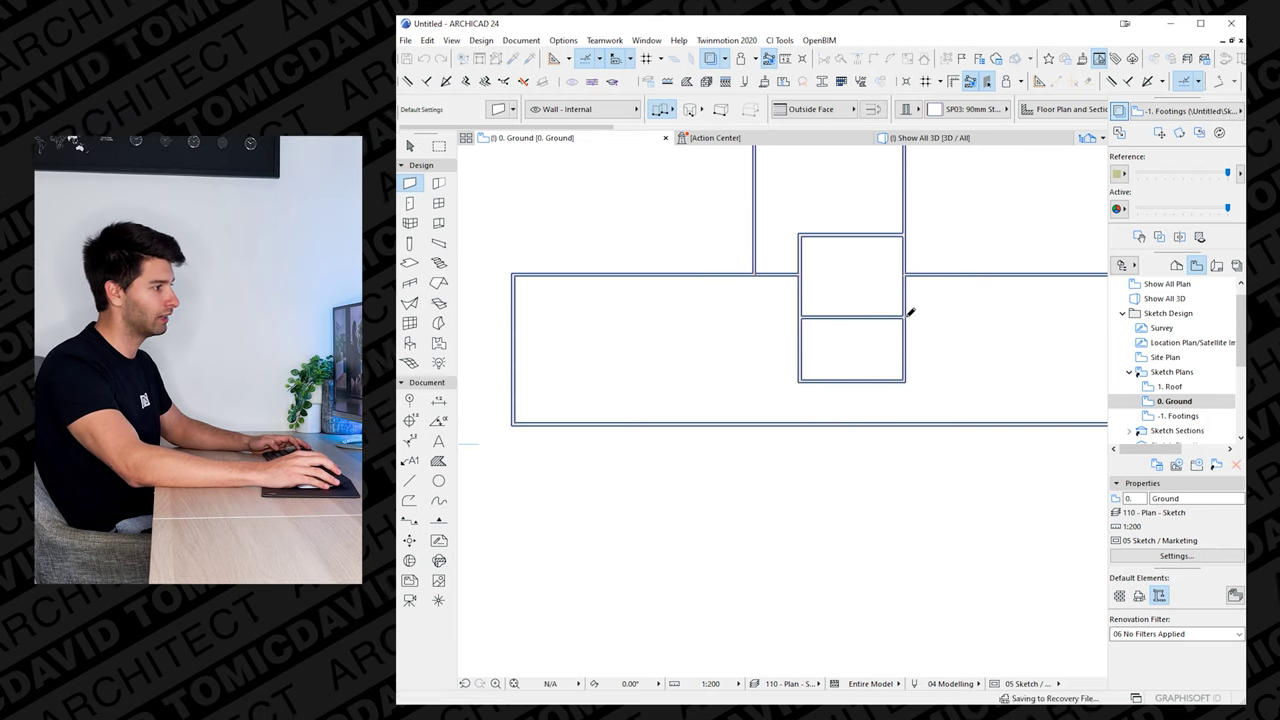
- Draw internal walls from the lower room's lower-right corner across and up to the upper external wall, and connect their corner to the lower external wall
middle_drag(871, 353, 800, 366)
middle_drag(750, 411, 731, 410)
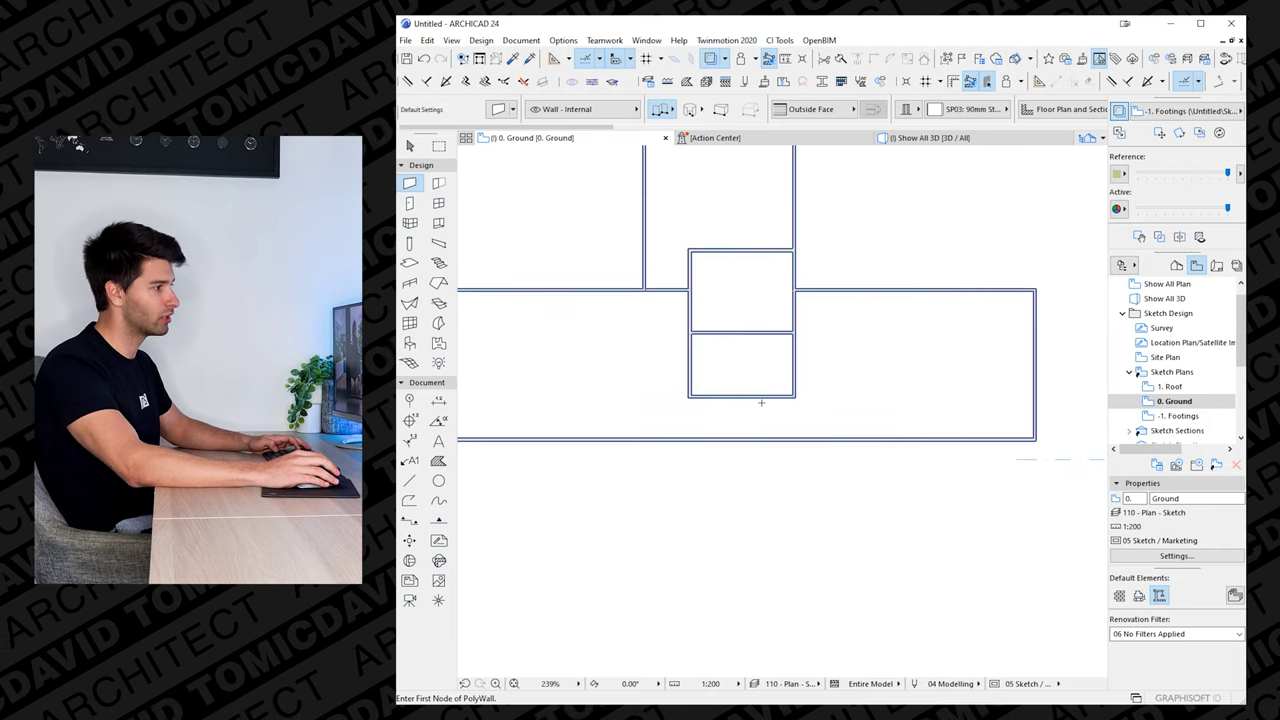
click(795, 397)
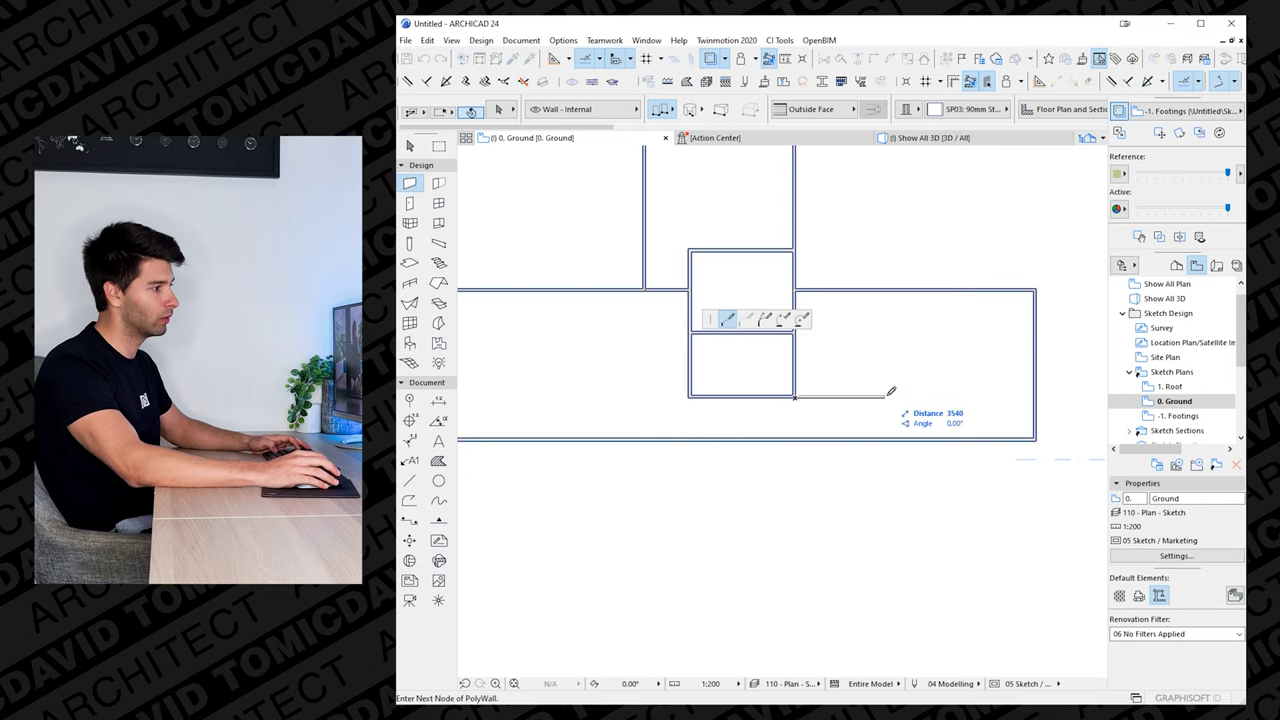
click(903, 397)
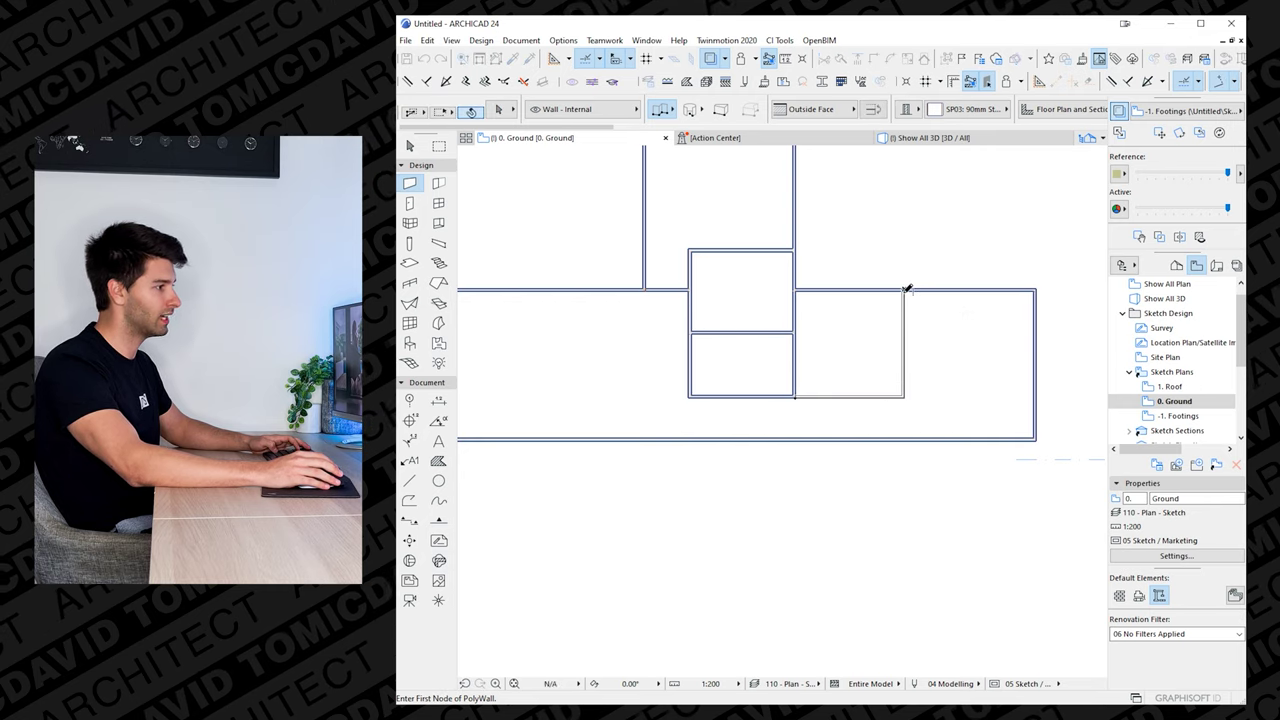
click(903, 290)
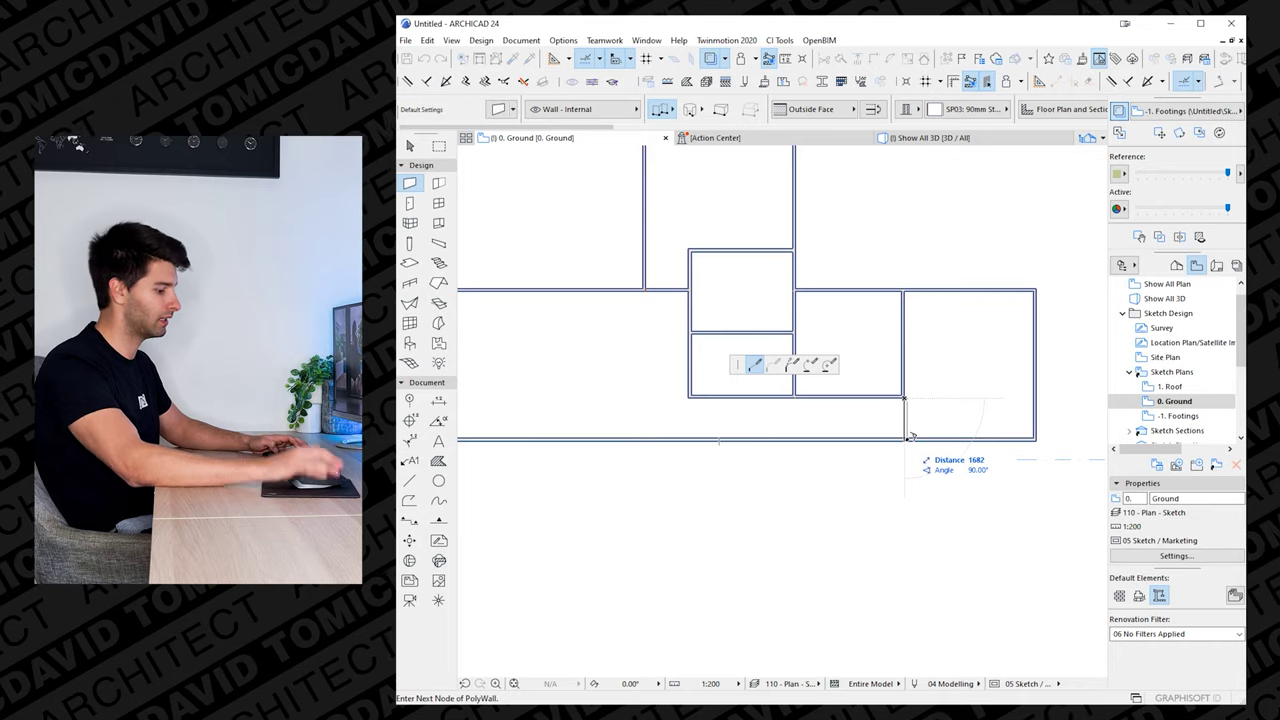
click(912, 439)
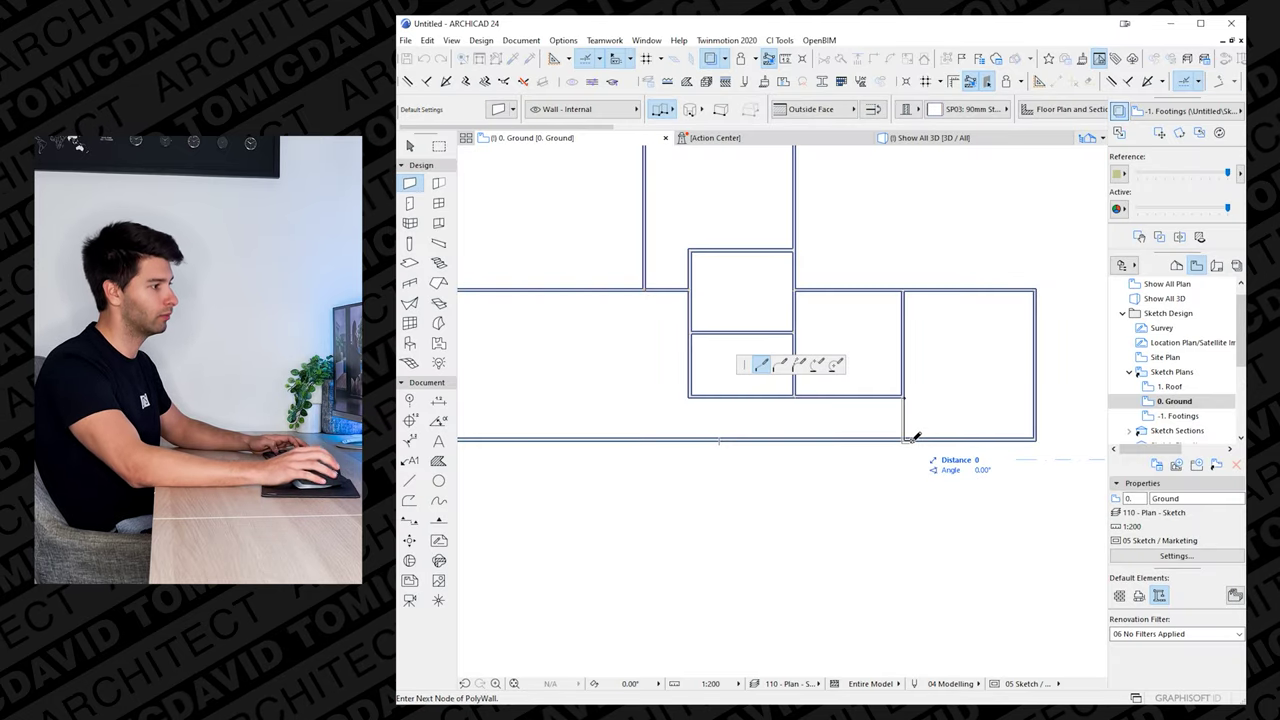
double_click(905, 438)
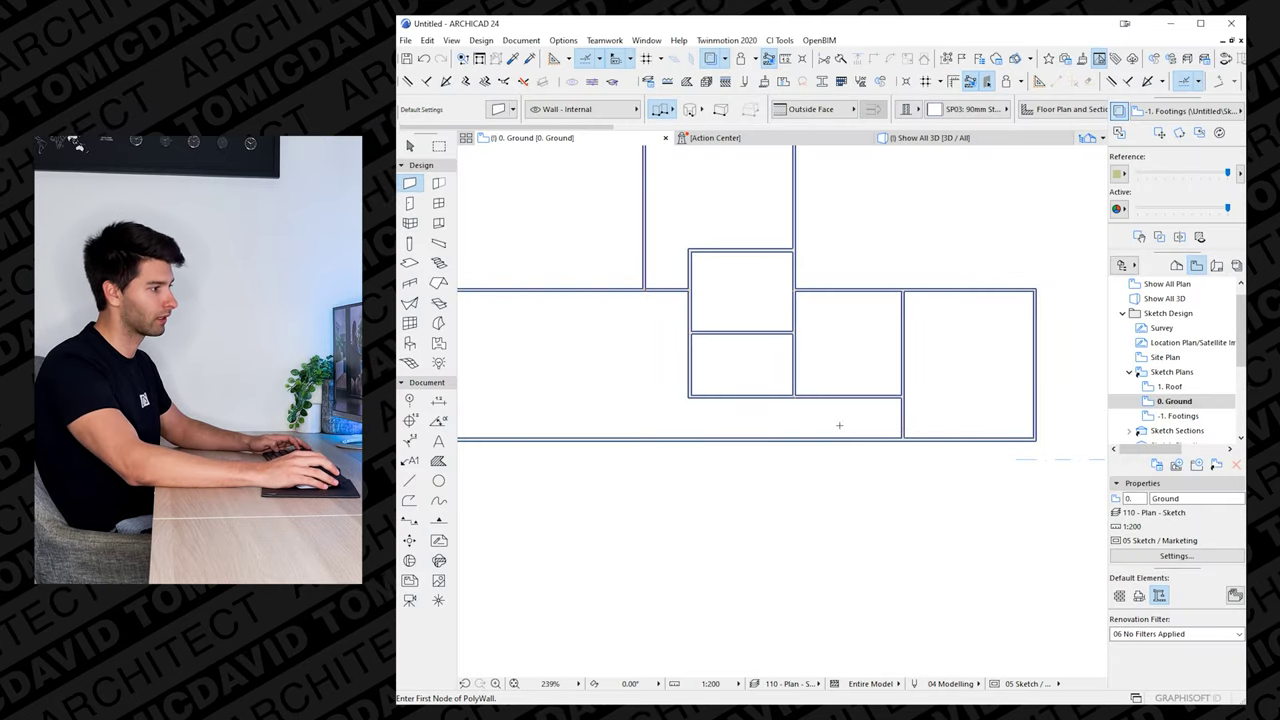
- Extend the lower room leftward with an internal wall chain aligned to the projection's left wall, about 2.6 m high in plan, ending at the room's upper-left corner
scroll(850, 420, down, 2)
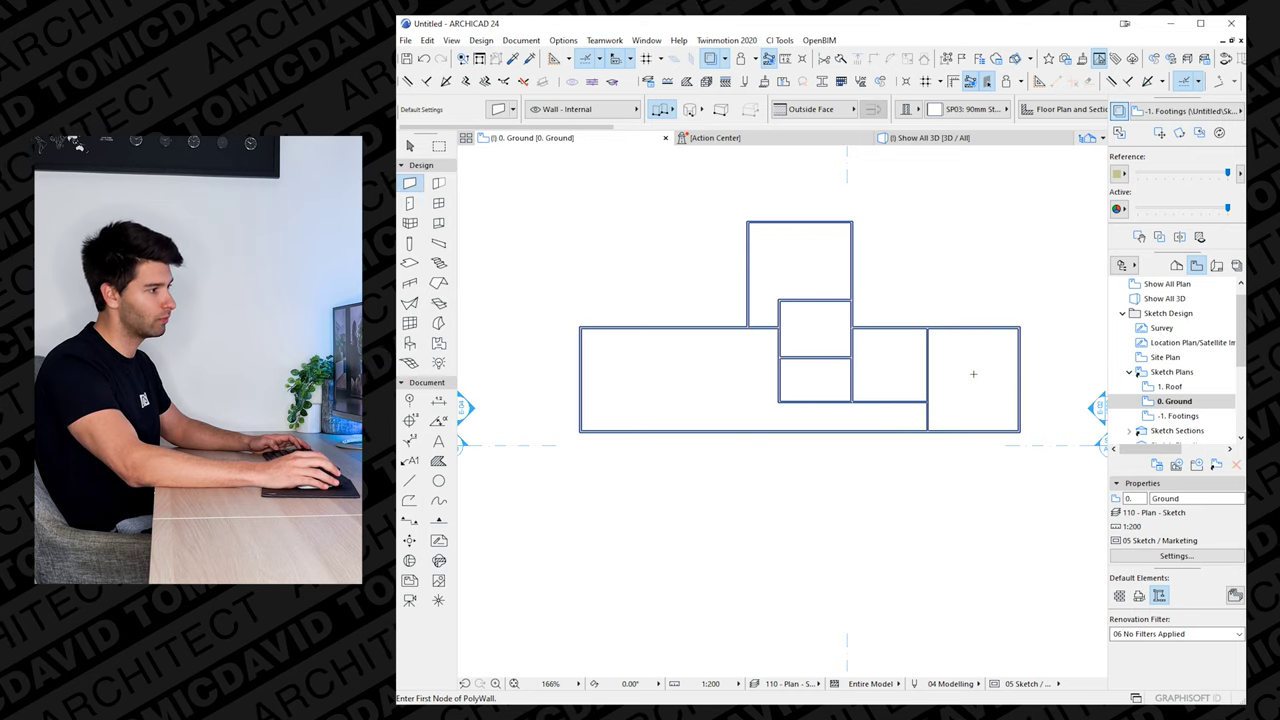
scroll(790, 390, up, 2)
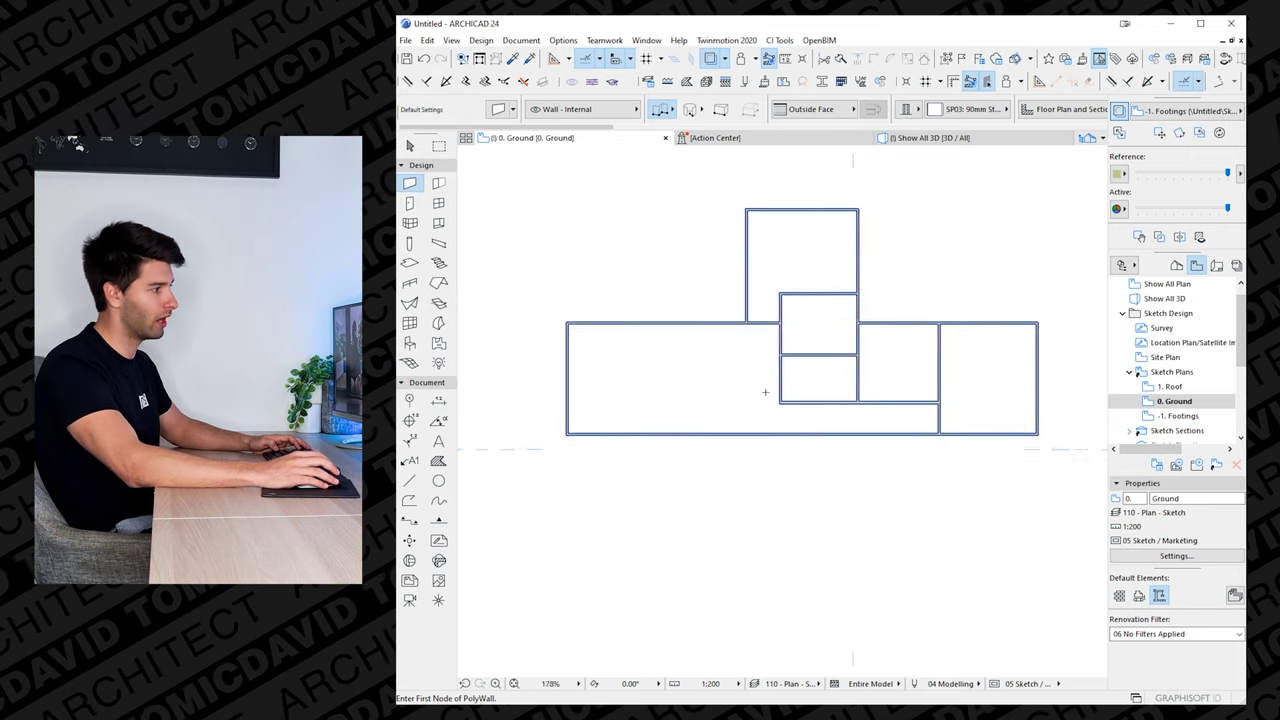
click(828, 398)
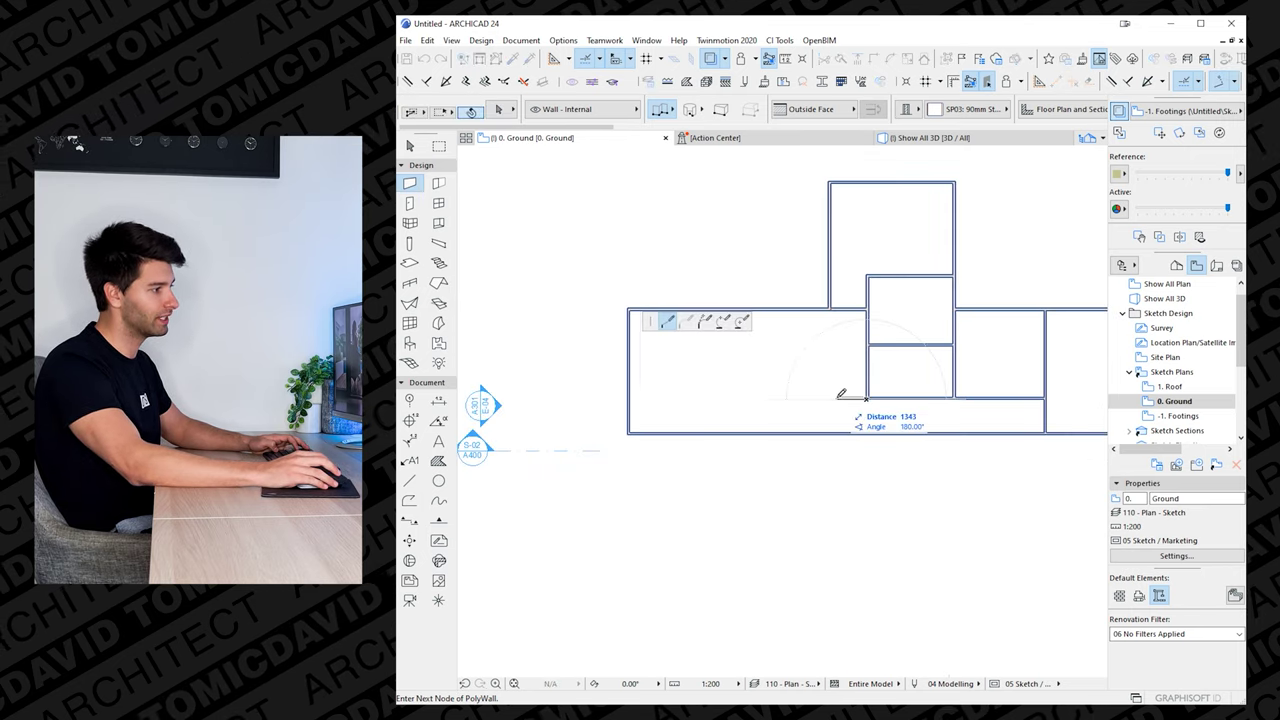
click(828, 344)
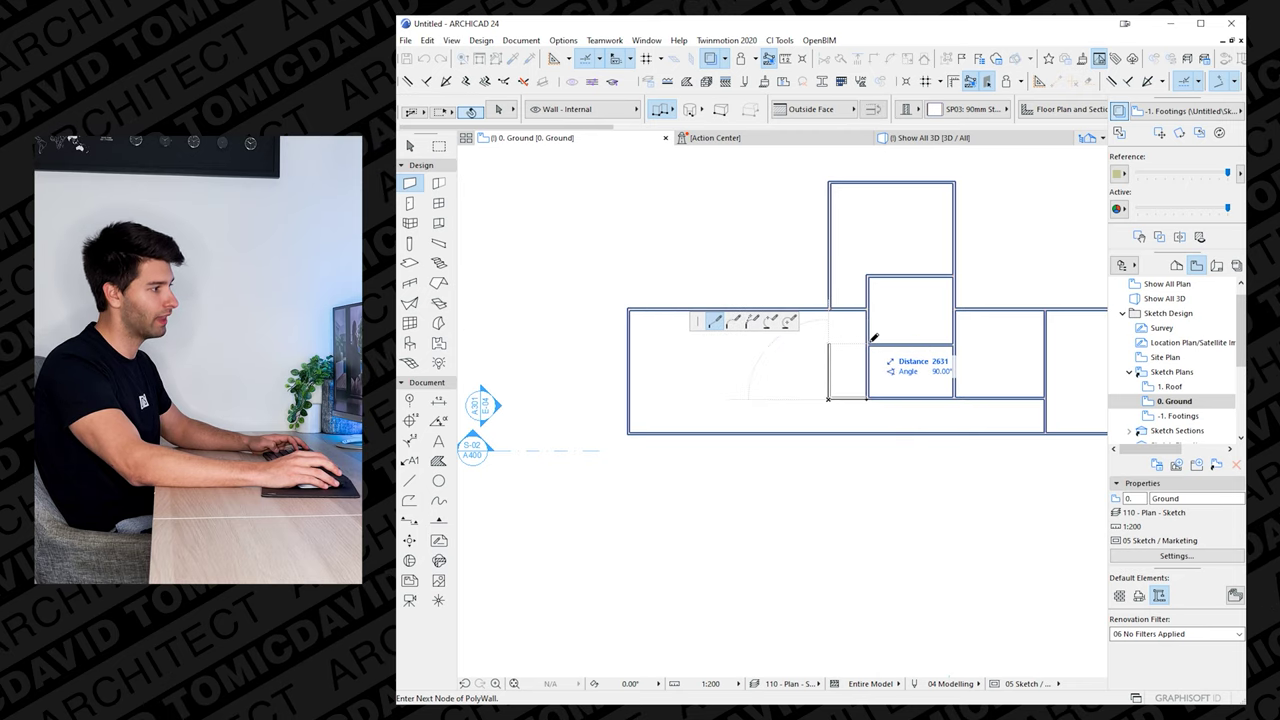
double_click(866, 344)
key(Escape)
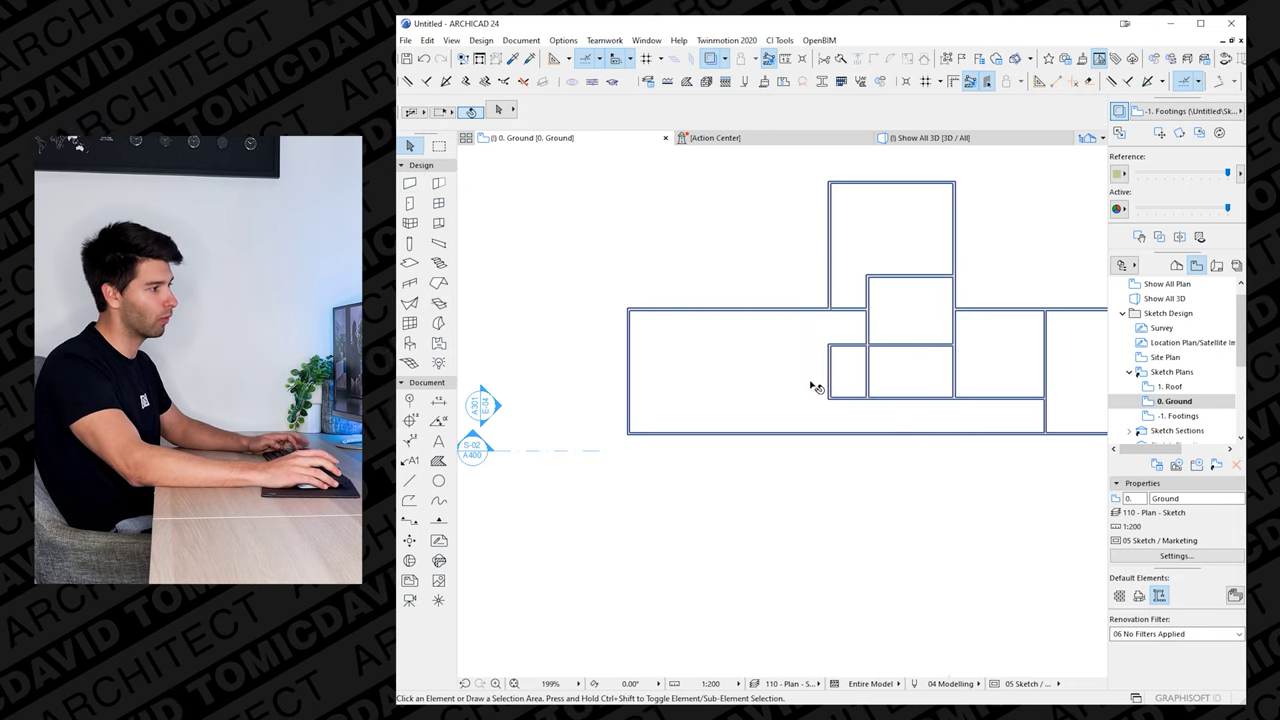
- Trim away the wall segment between the lower room and its new left extension to form one room
middle_drag(810, 382, 770, 391)
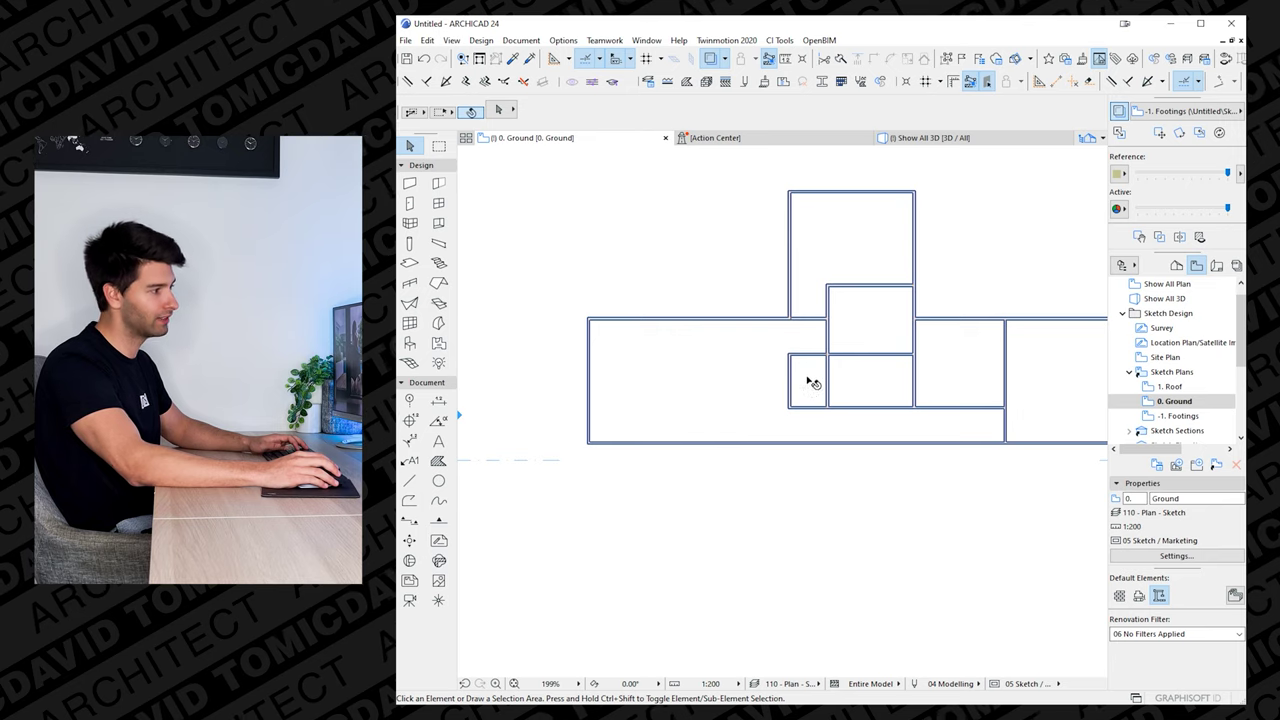
middle_drag(810, 391, 762, 388)
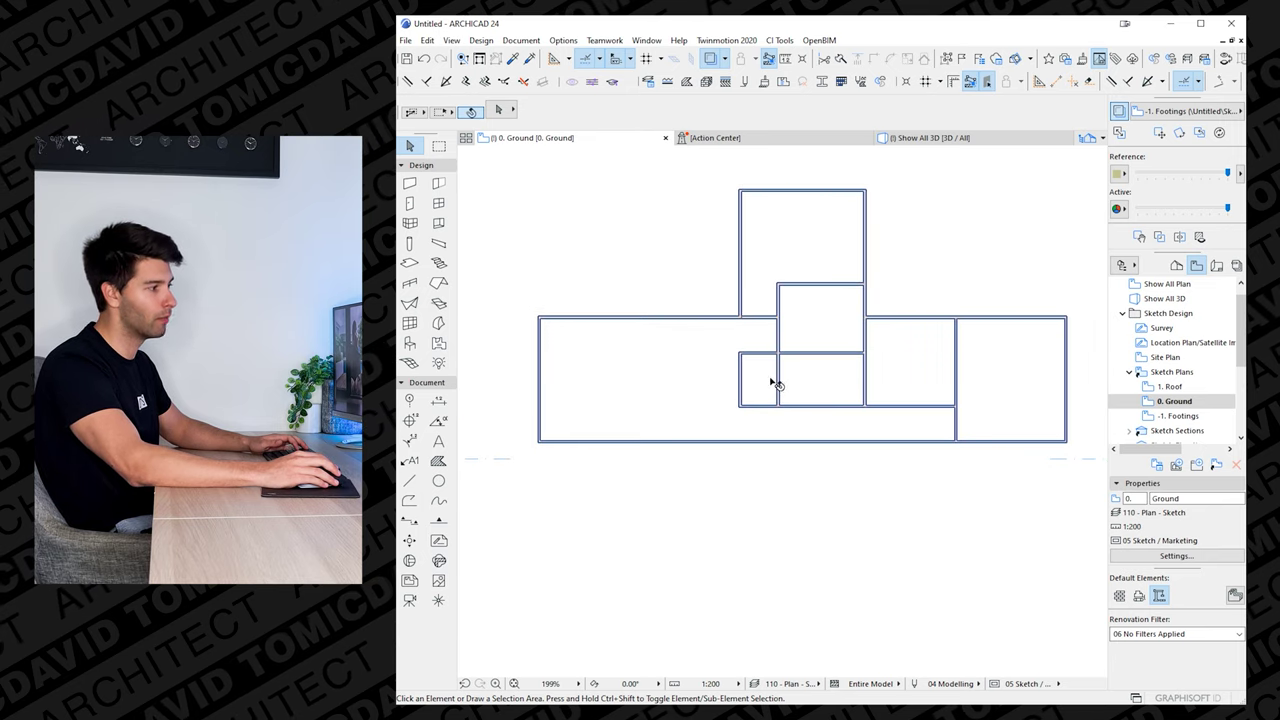
key(ctrl+z)
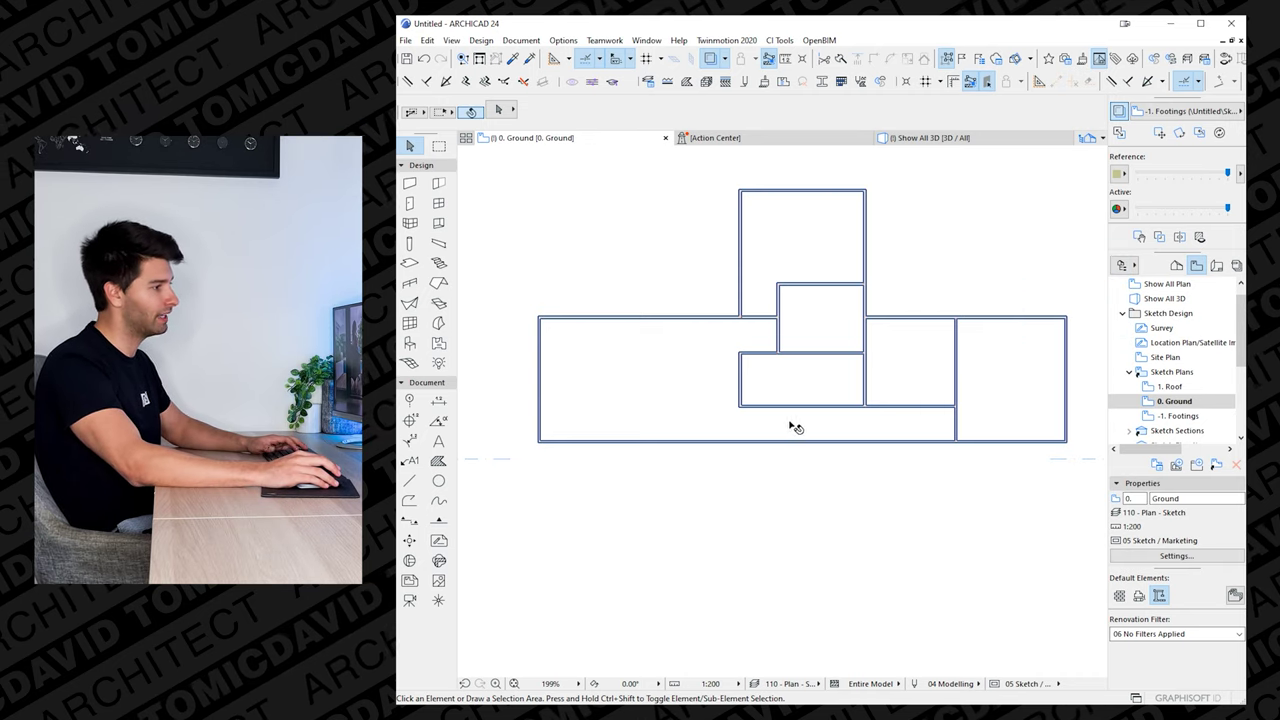
- Measure the horizontal distance from the extended room's left wall to the main wing's left external wall
mouse_move(789, 420)
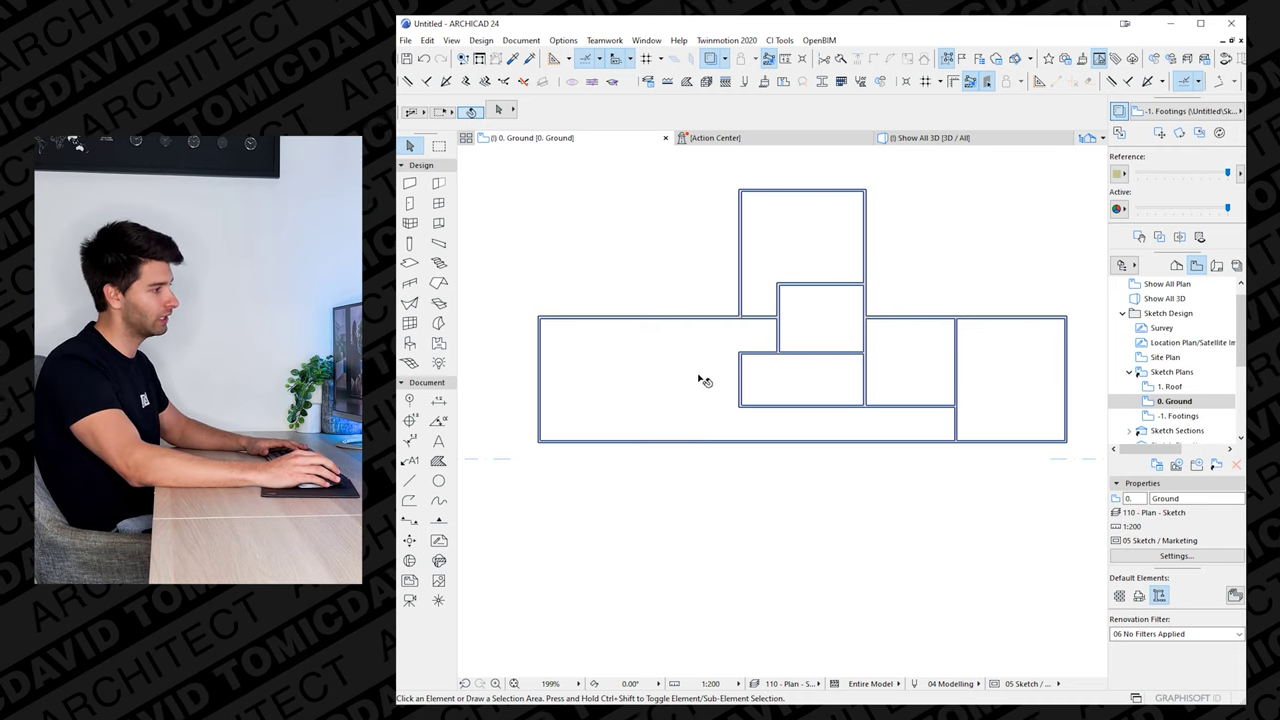
key(m)
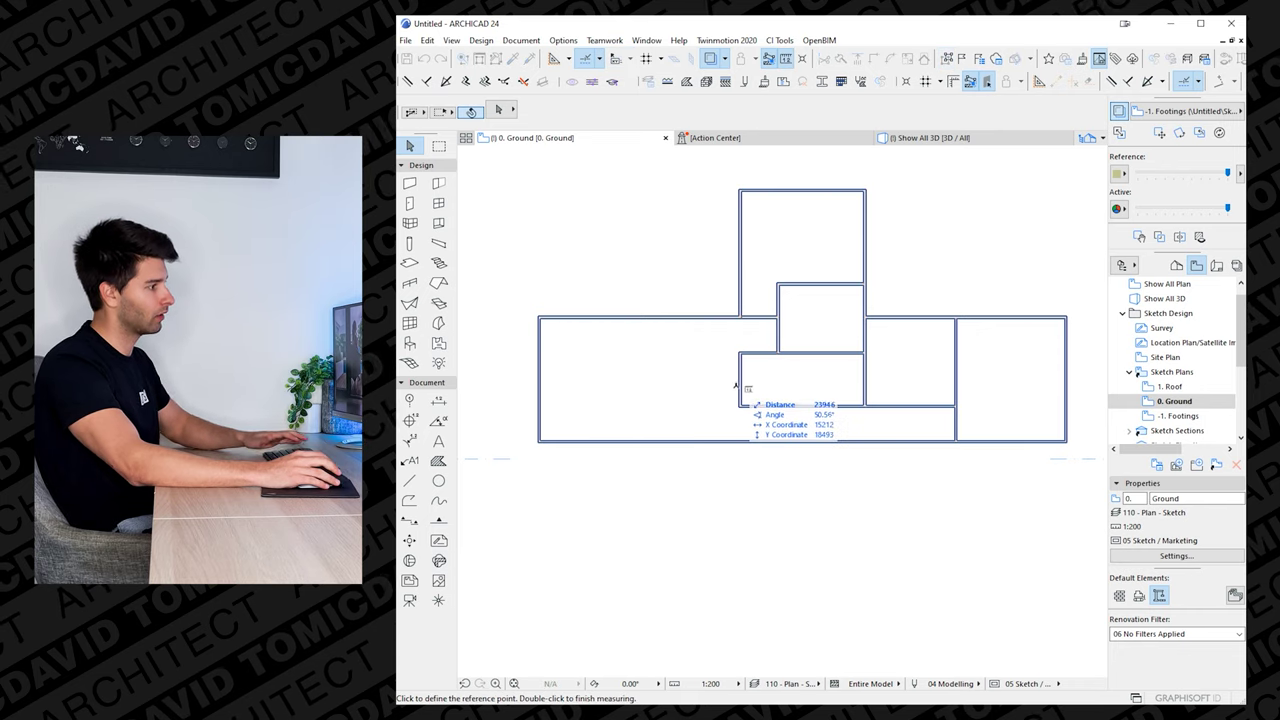
click(740, 381)
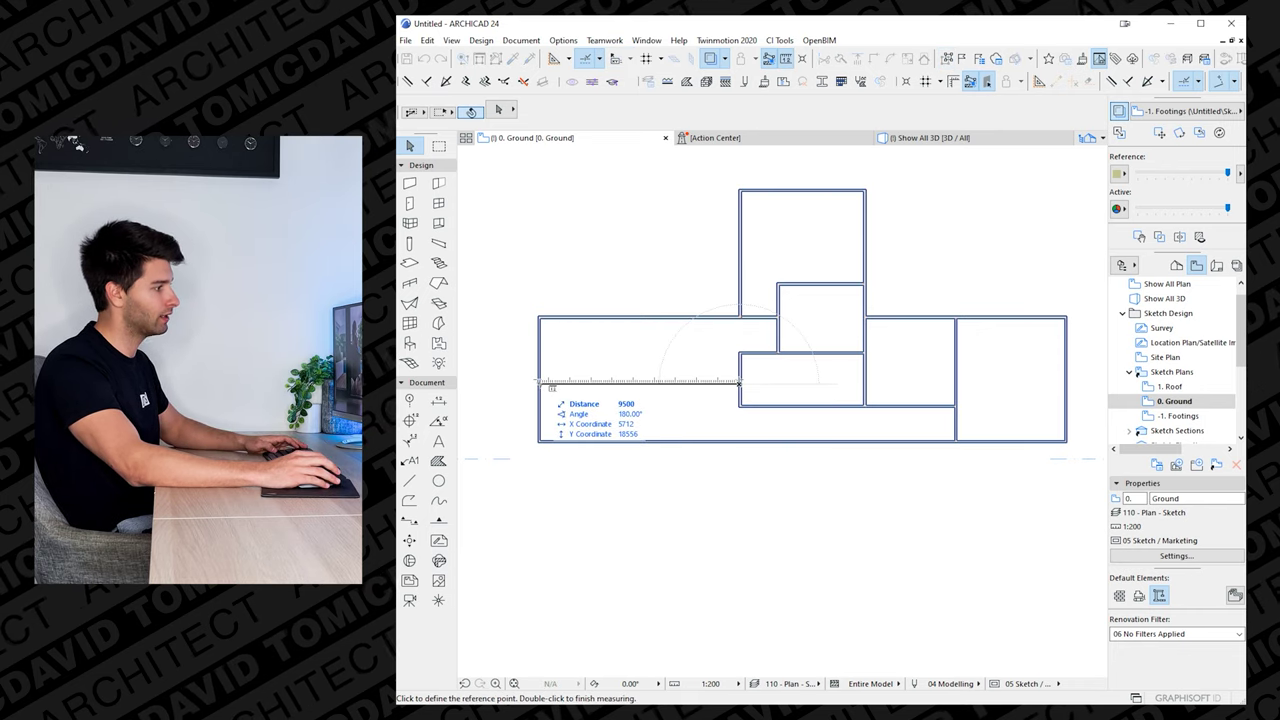
key(Escape)
mouse_move(612, 397)
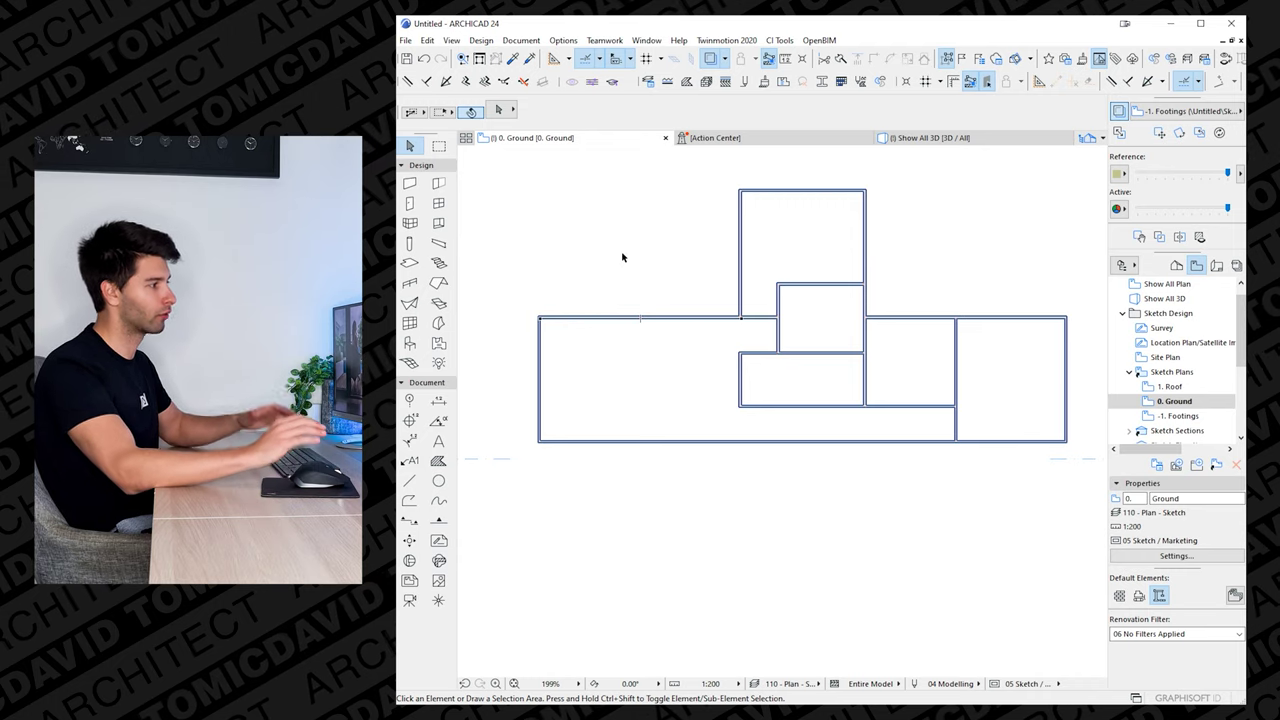
- Open the default door settings and search the library for "door", browsing down to the Door 24 part
middle_drag(629, 295, 611, 303)
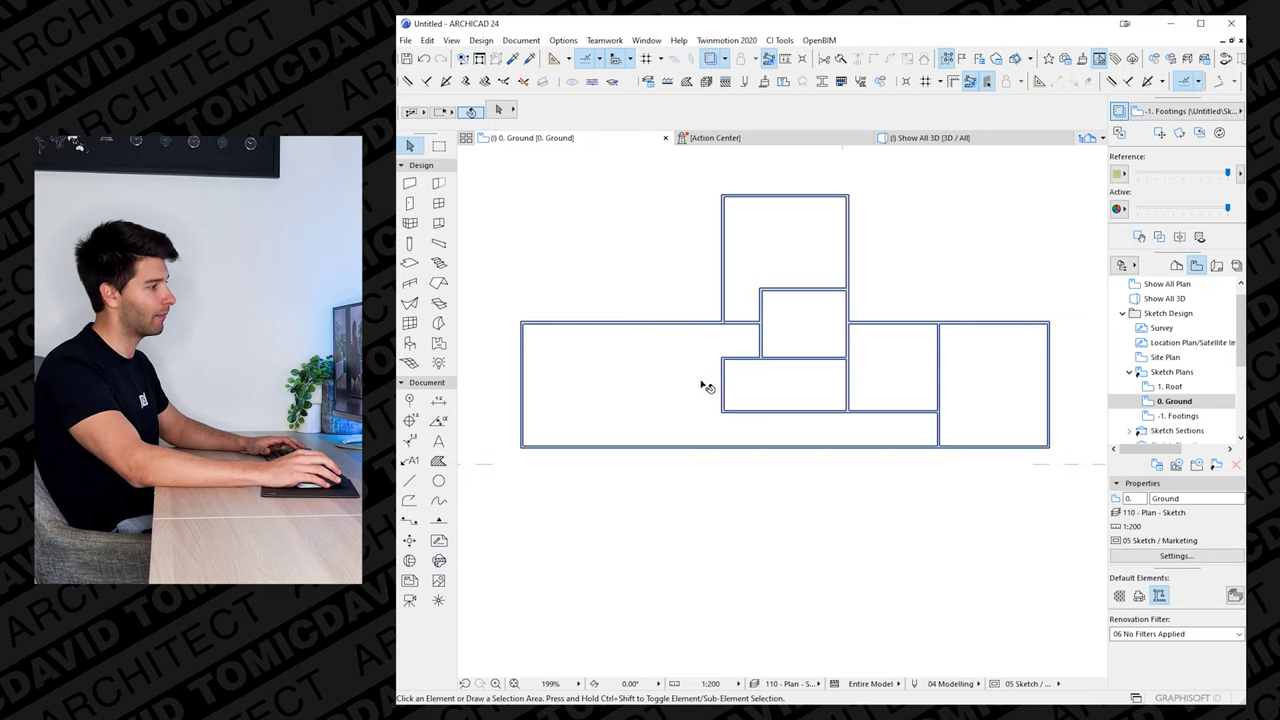
middle_drag(648, 364, 635, 393)
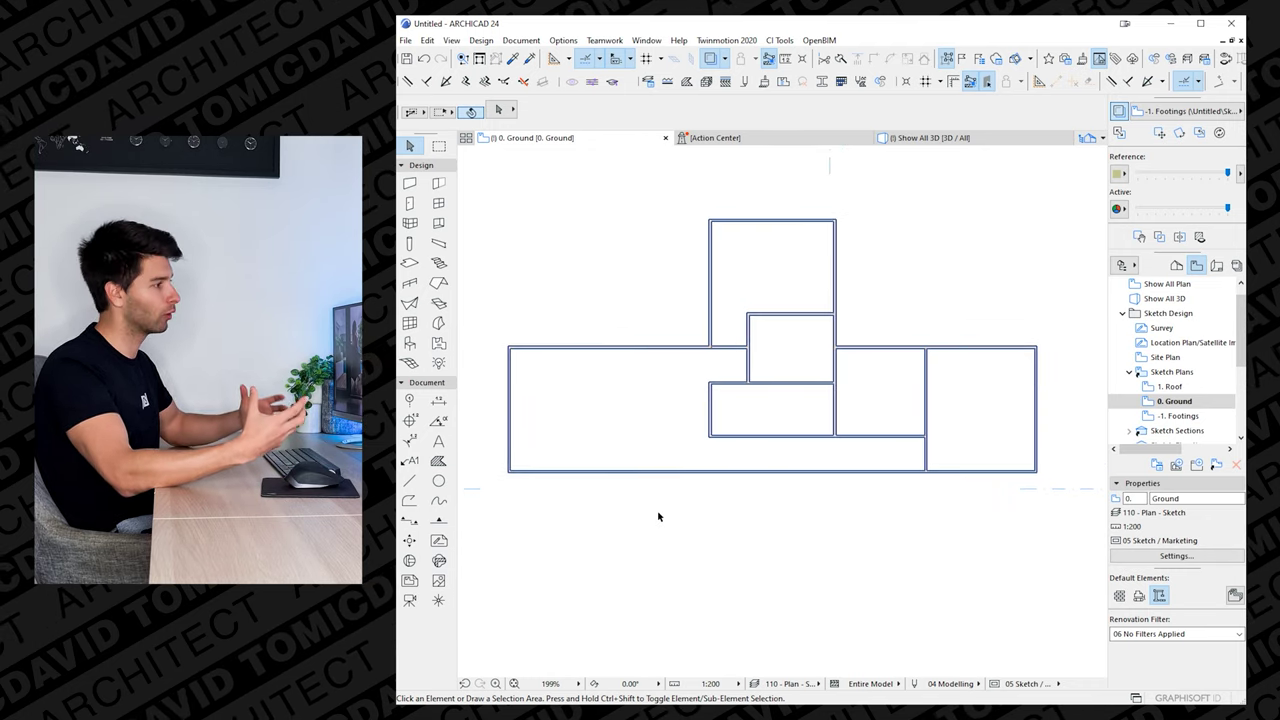
click(410, 204)
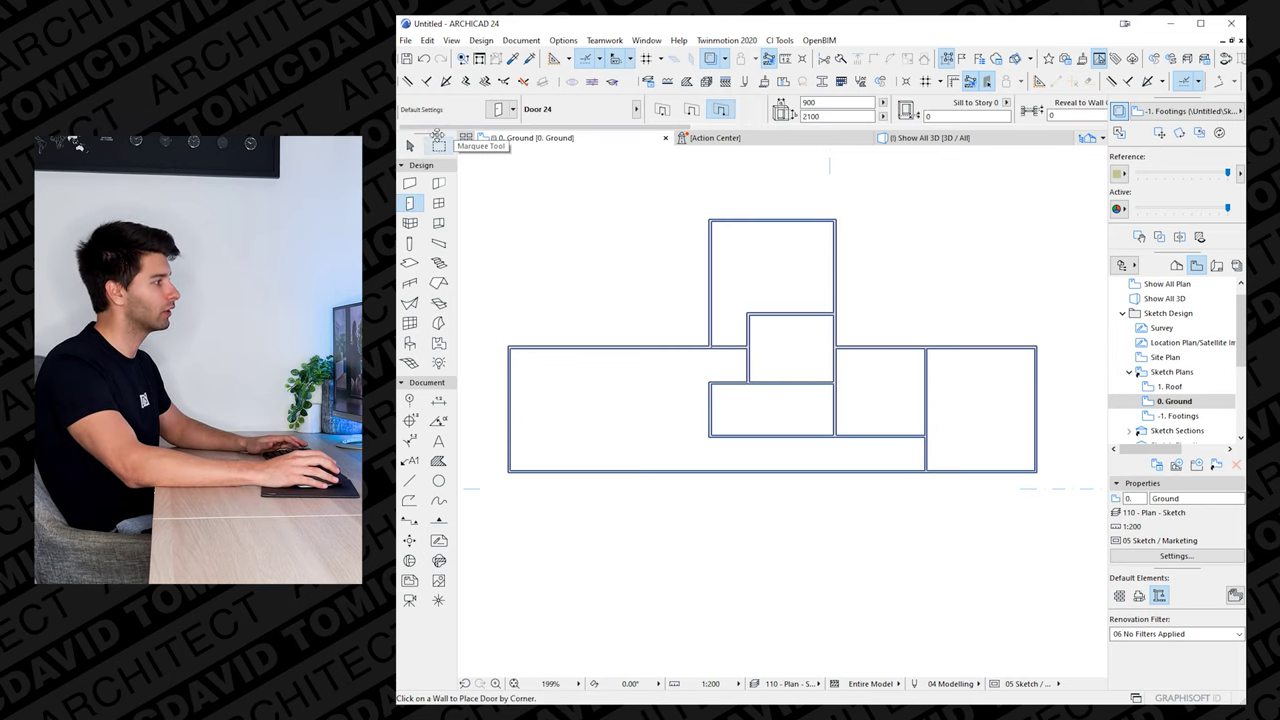
click(501, 112)
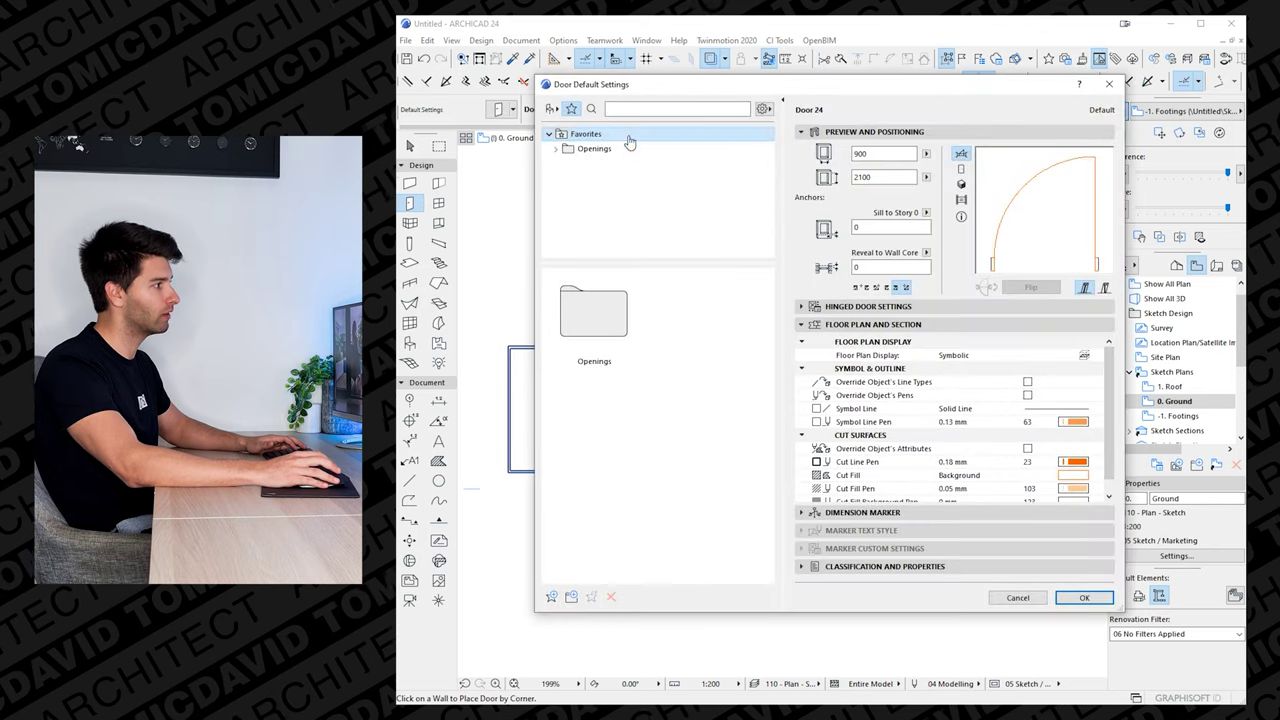
click(636, 110)
text(door)
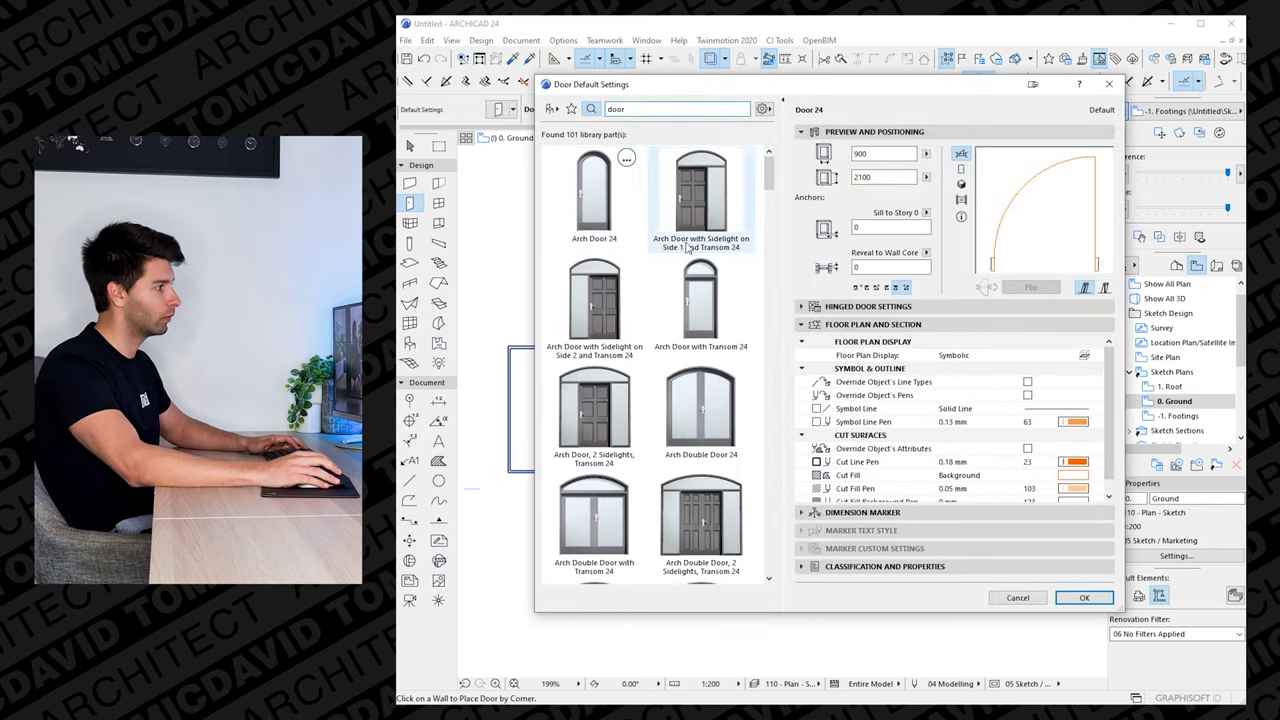
scroll(686, 248, down, 5)
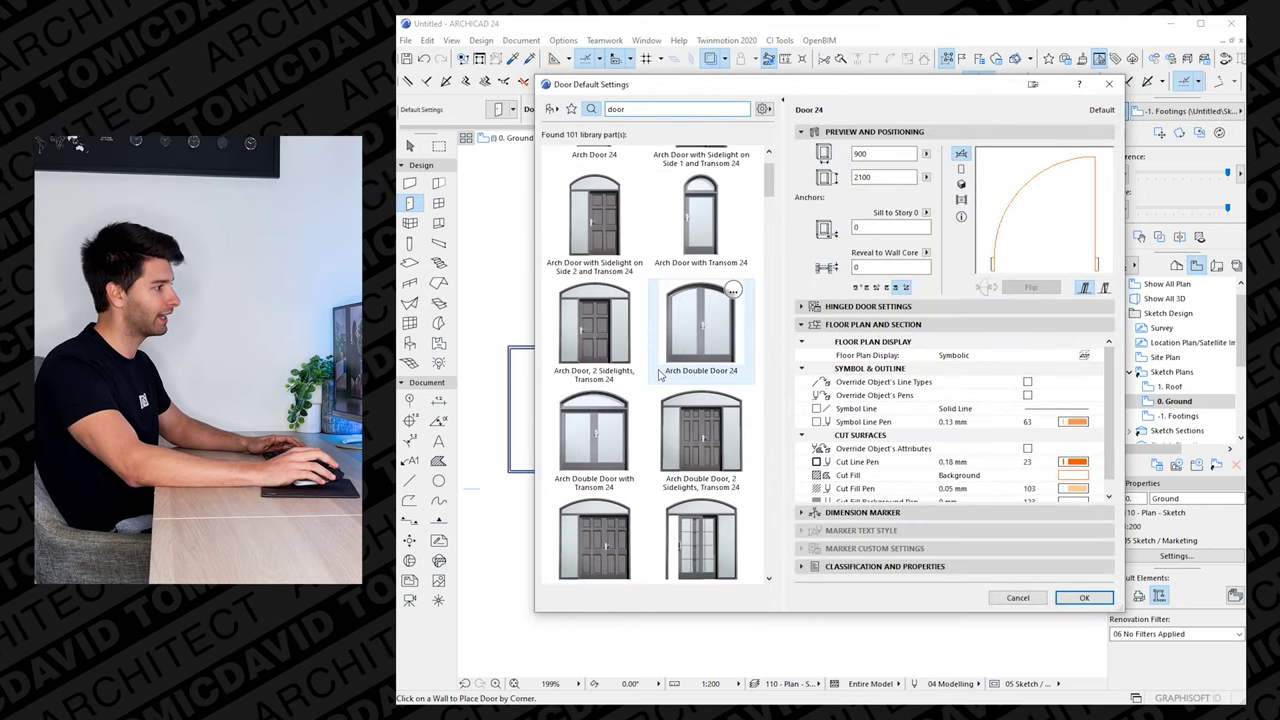
scroll(638, 345, down, 8)
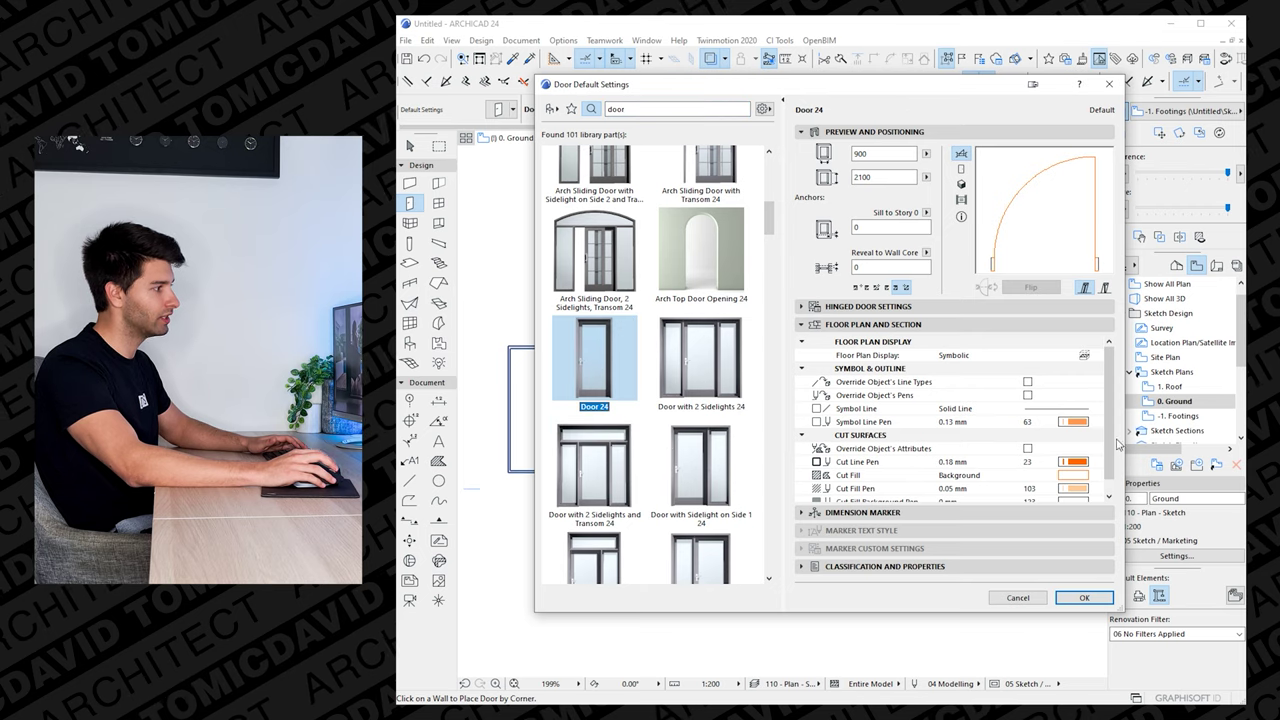
- Override the door object's pens and set its symbol line pen to black pen 1
click(1027, 396)
click(1097, 422)
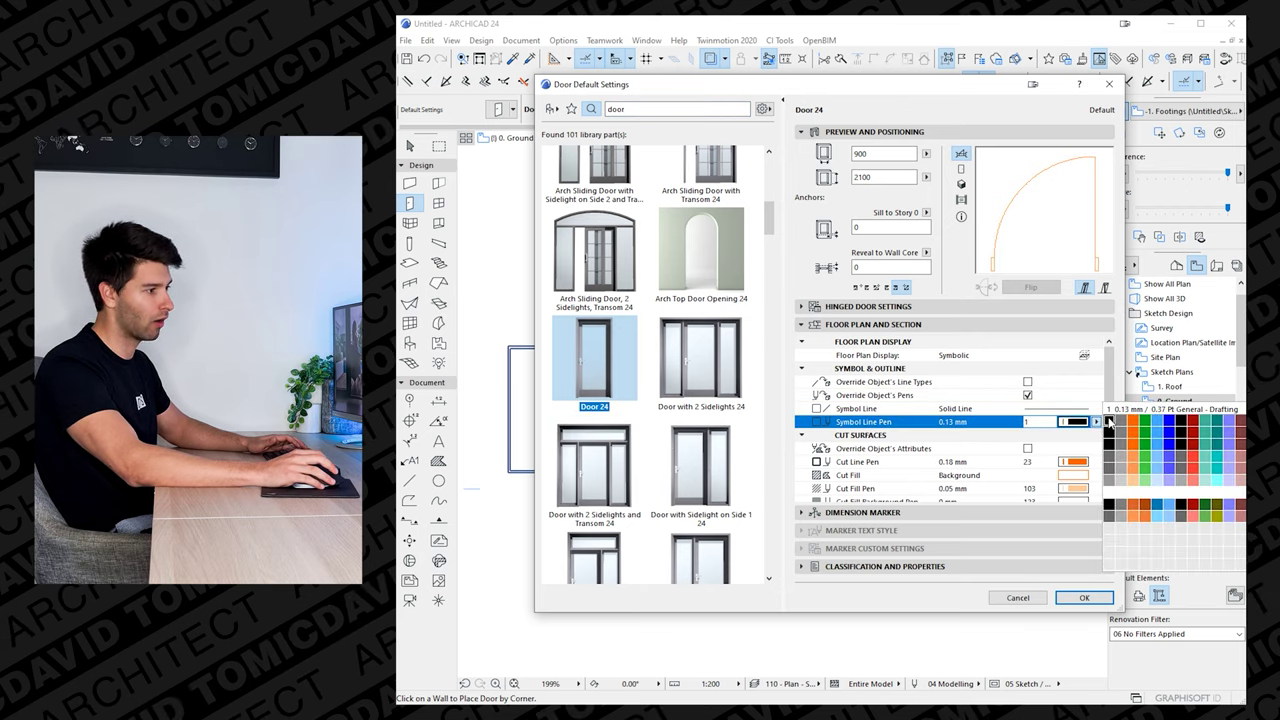
click(1108, 423)
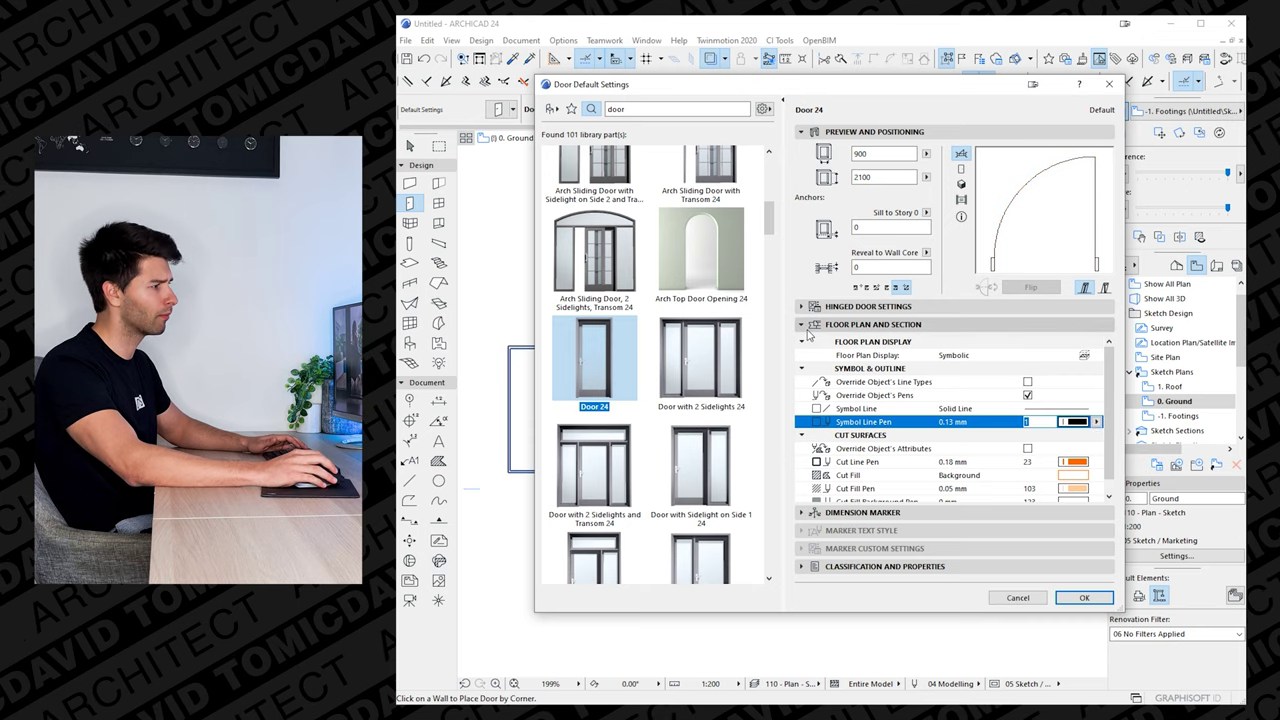
- Show the door's front preview and set its leaf to Style 3 in the hinged door settings
click(801, 306)
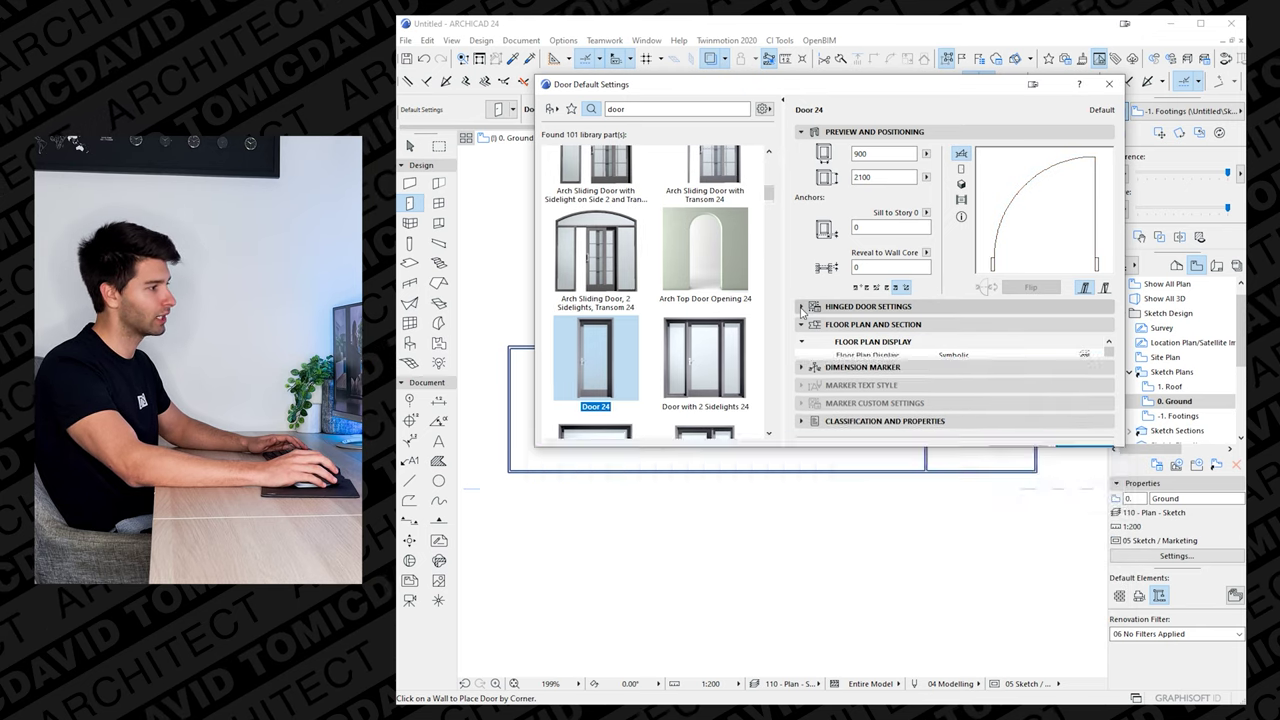
click(1047, 330)
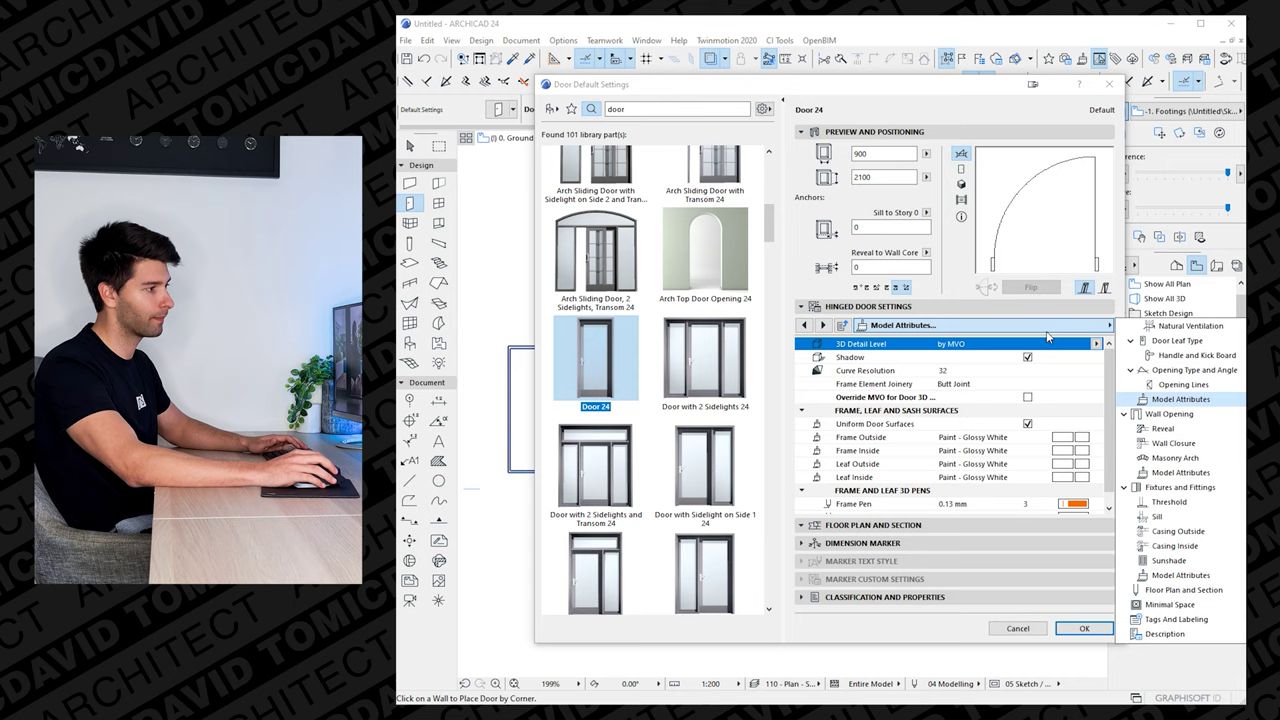
scroll(1204, 339, up, 1)
click(1198, 328)
click(965, 175)
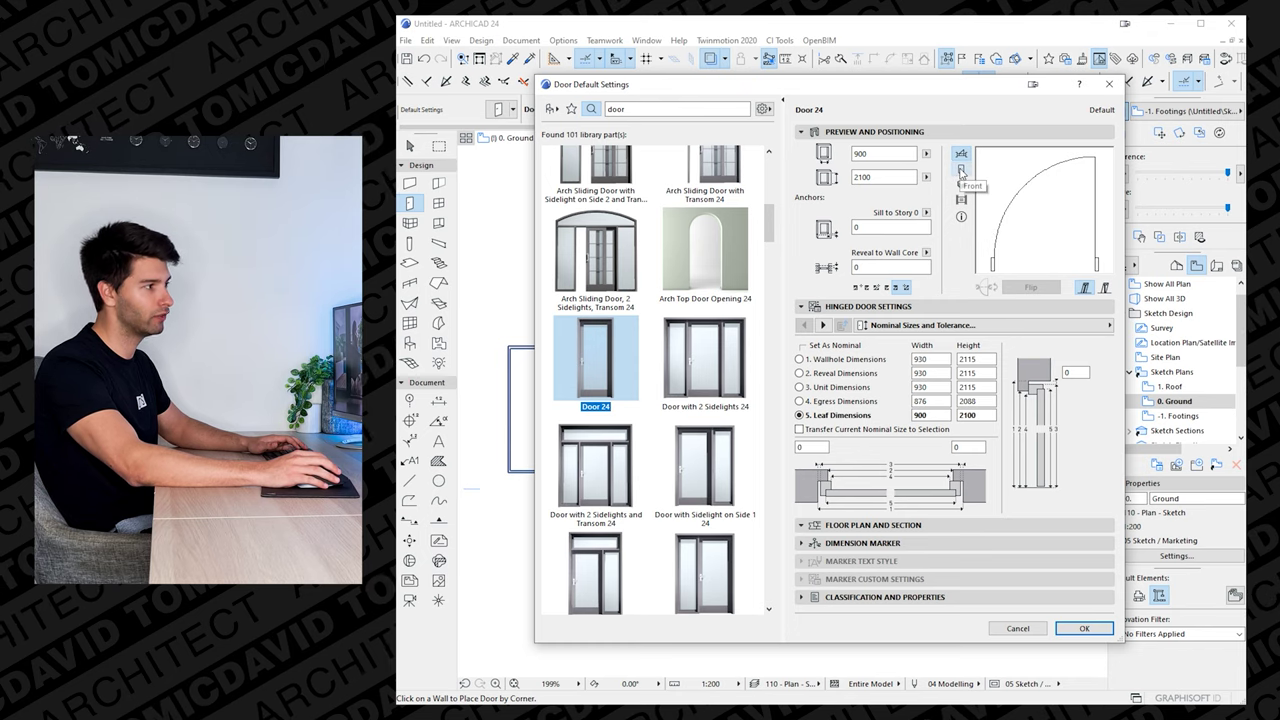
click(961, 171)
click(823, 325)
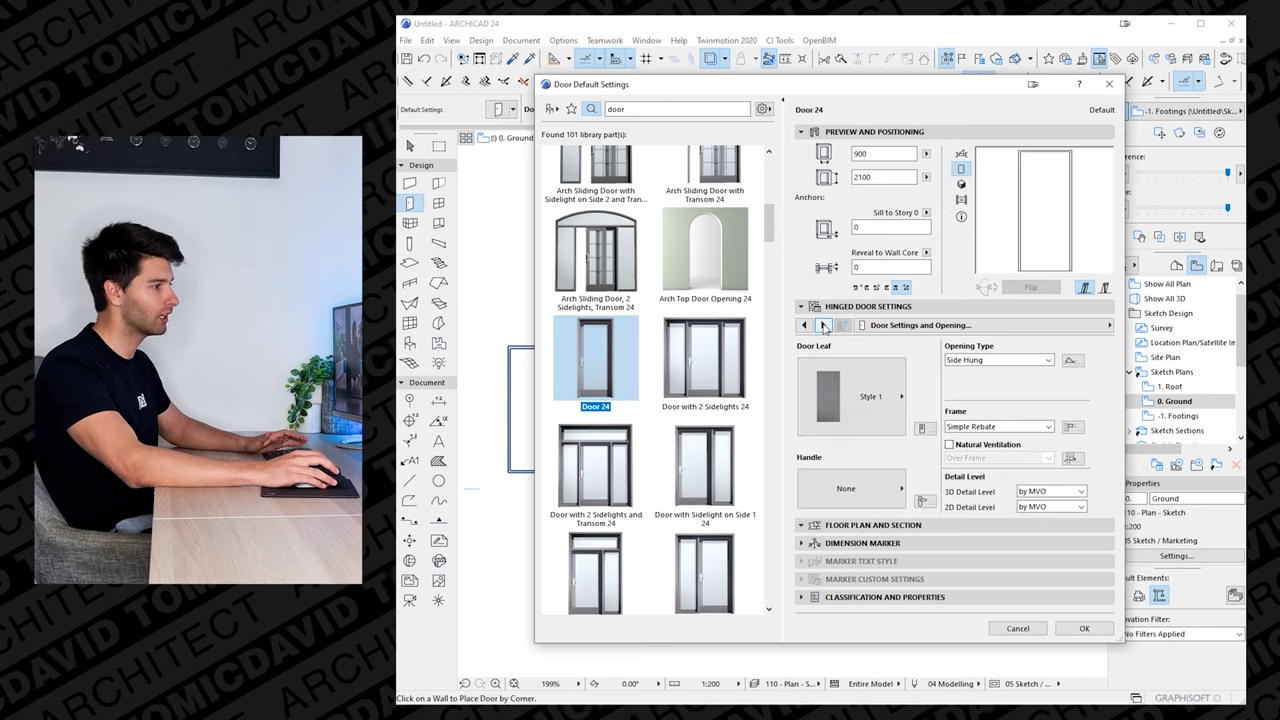
click(857, 380)
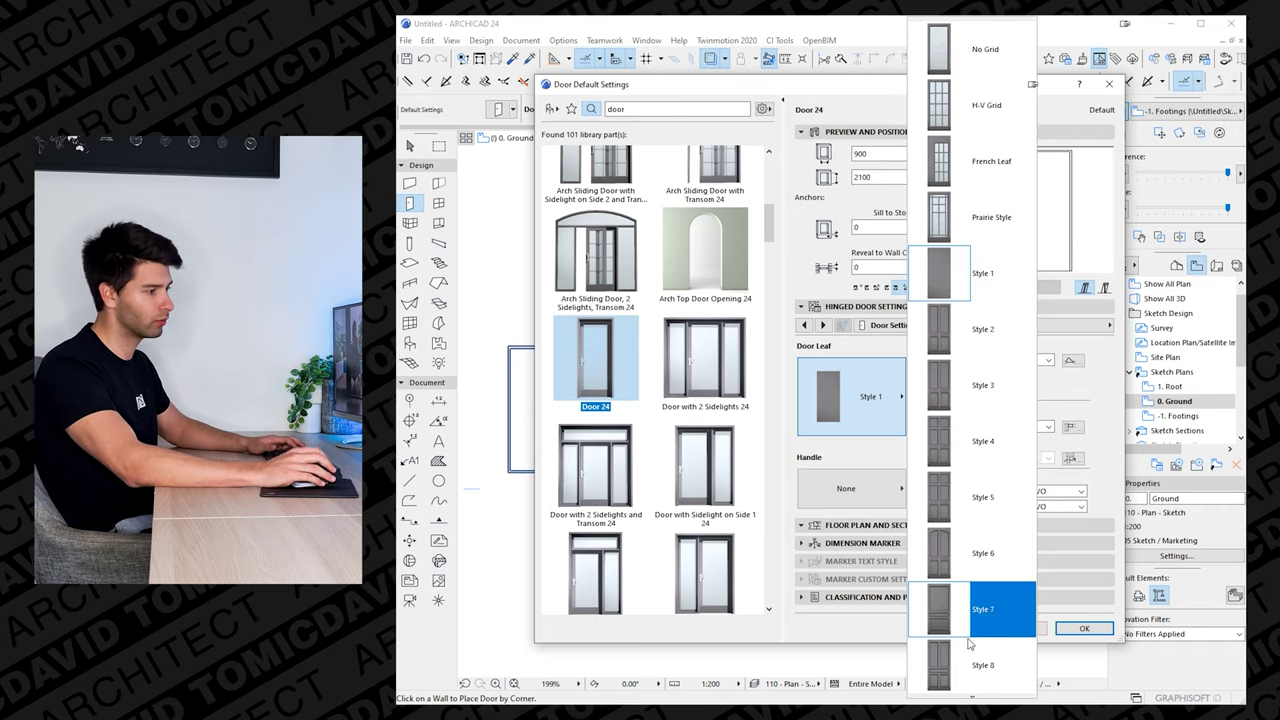
click(960, 395)
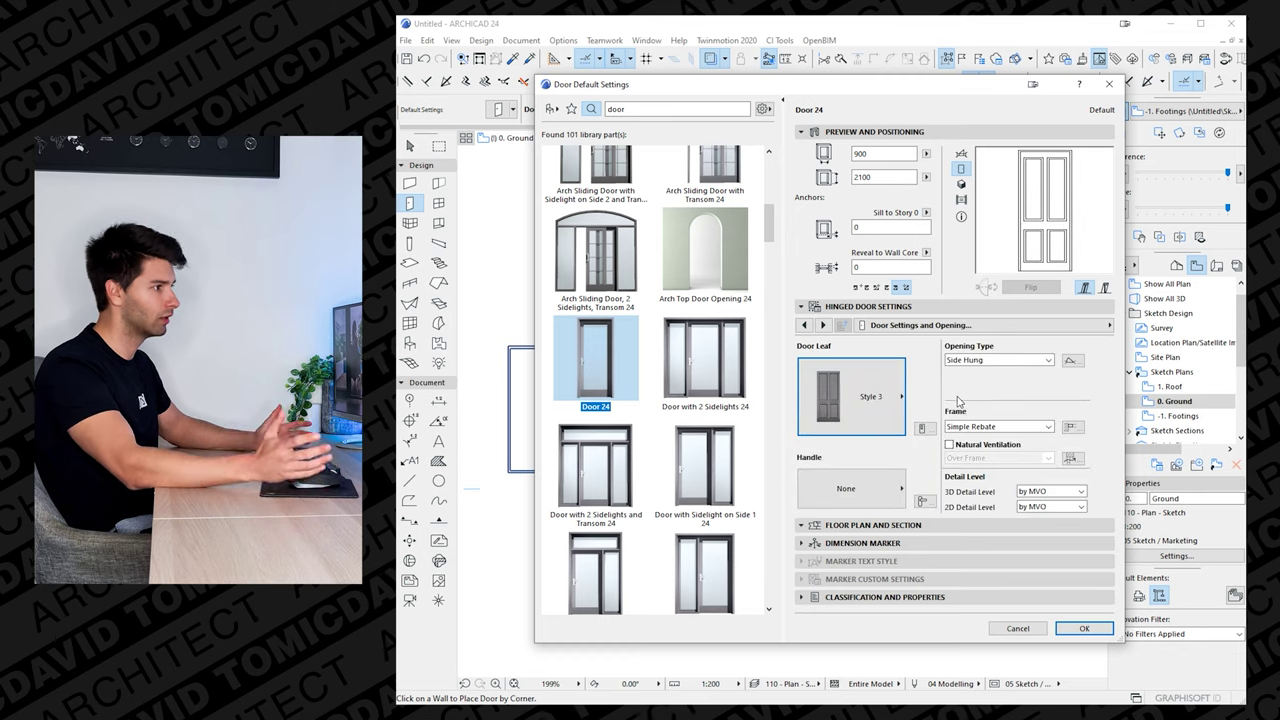
- Give the door Handle 2 and accept the default door settings
click(854, 493)
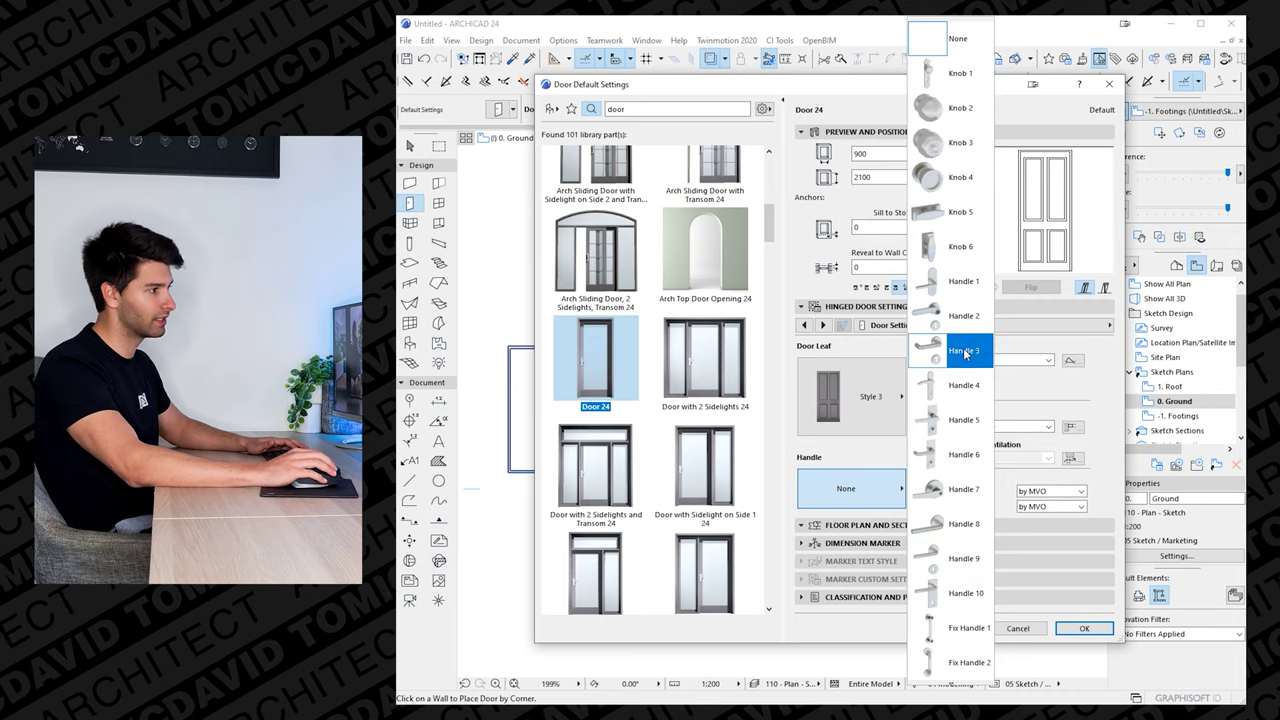
click(953, 315)
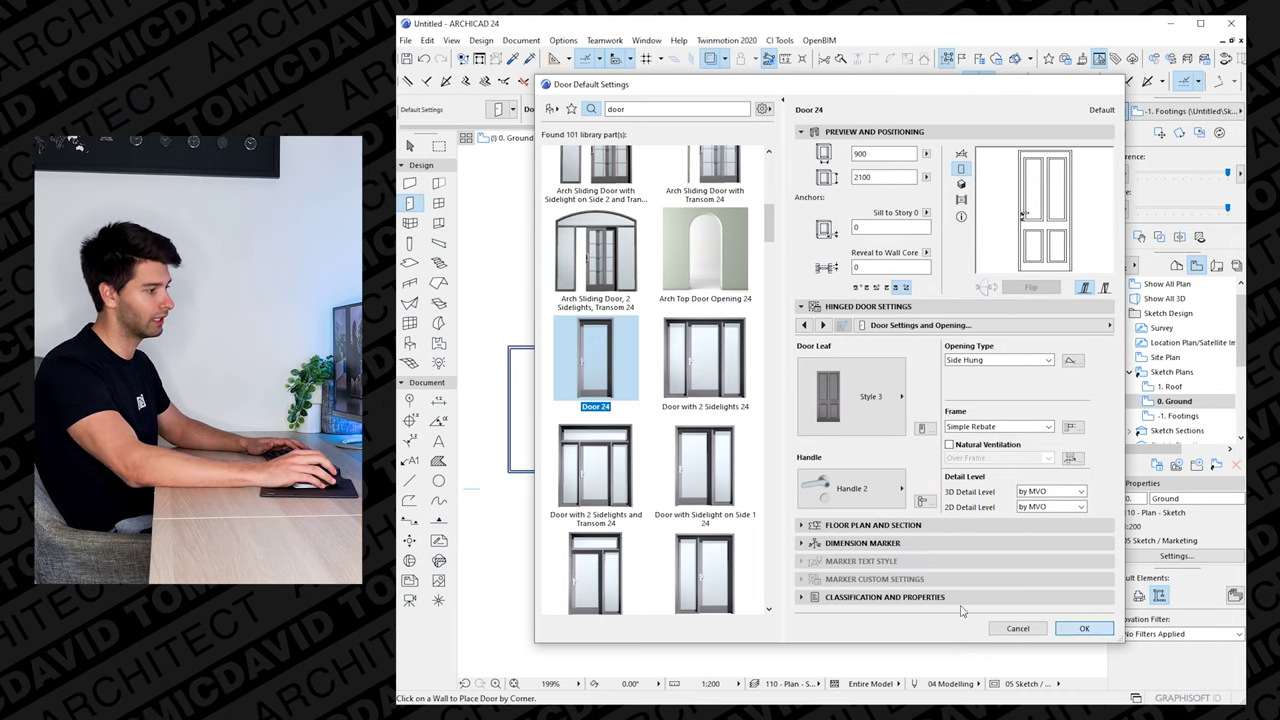
click(1083, 628)
- Place 900 × 2100 doors opening into the upper projection, the room below the passage, and the small central room through its left wall
scroll(728, 400, up, 1)
scroll(733, 345, up, 4)
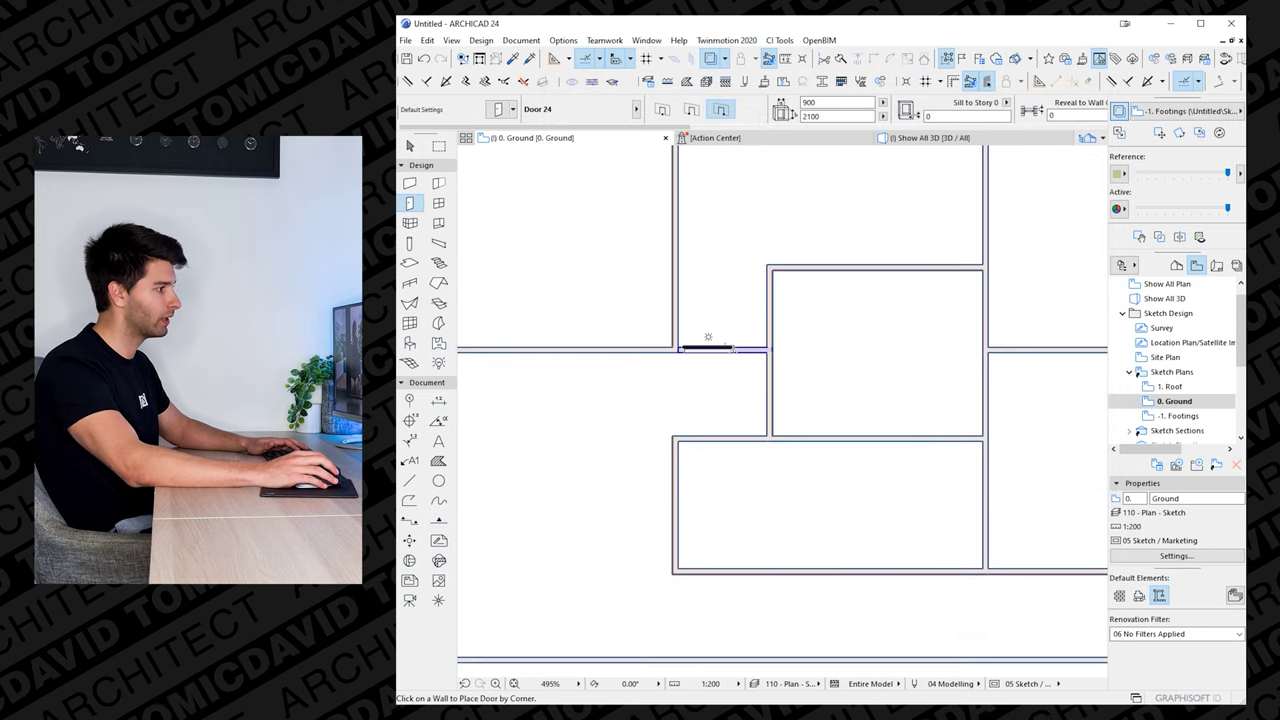
click(708, 345)
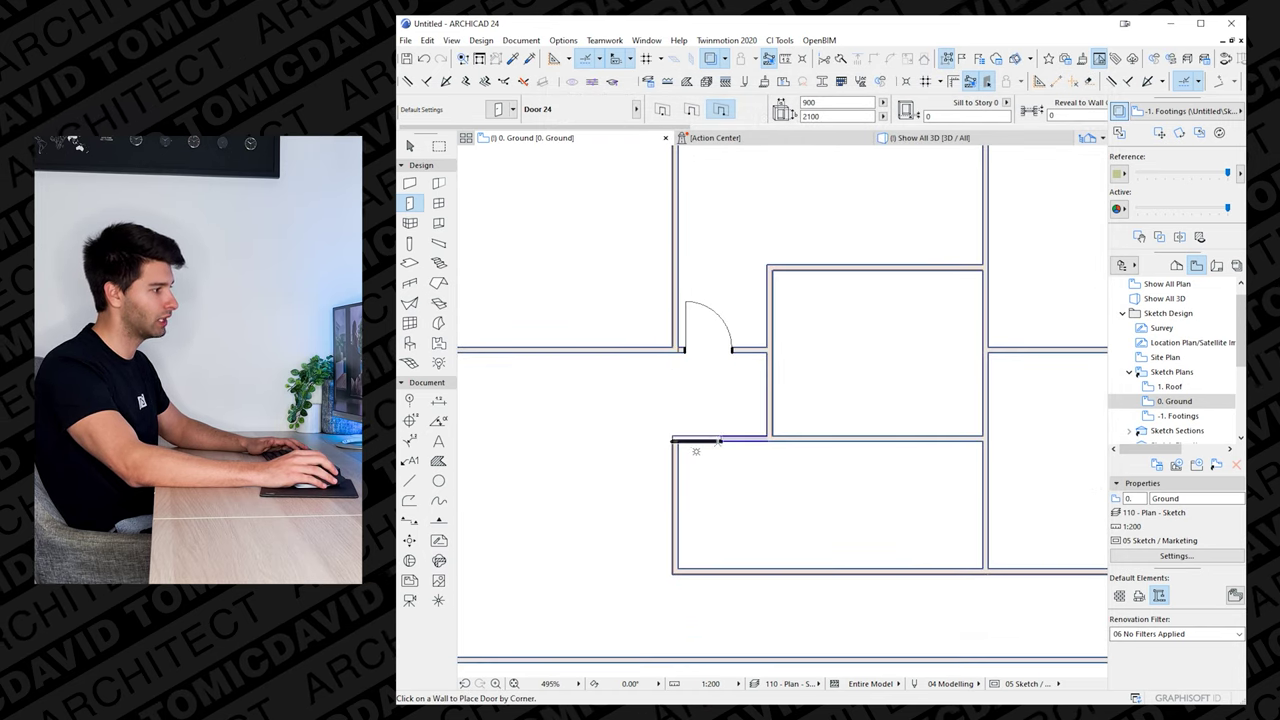
click(709, 451)
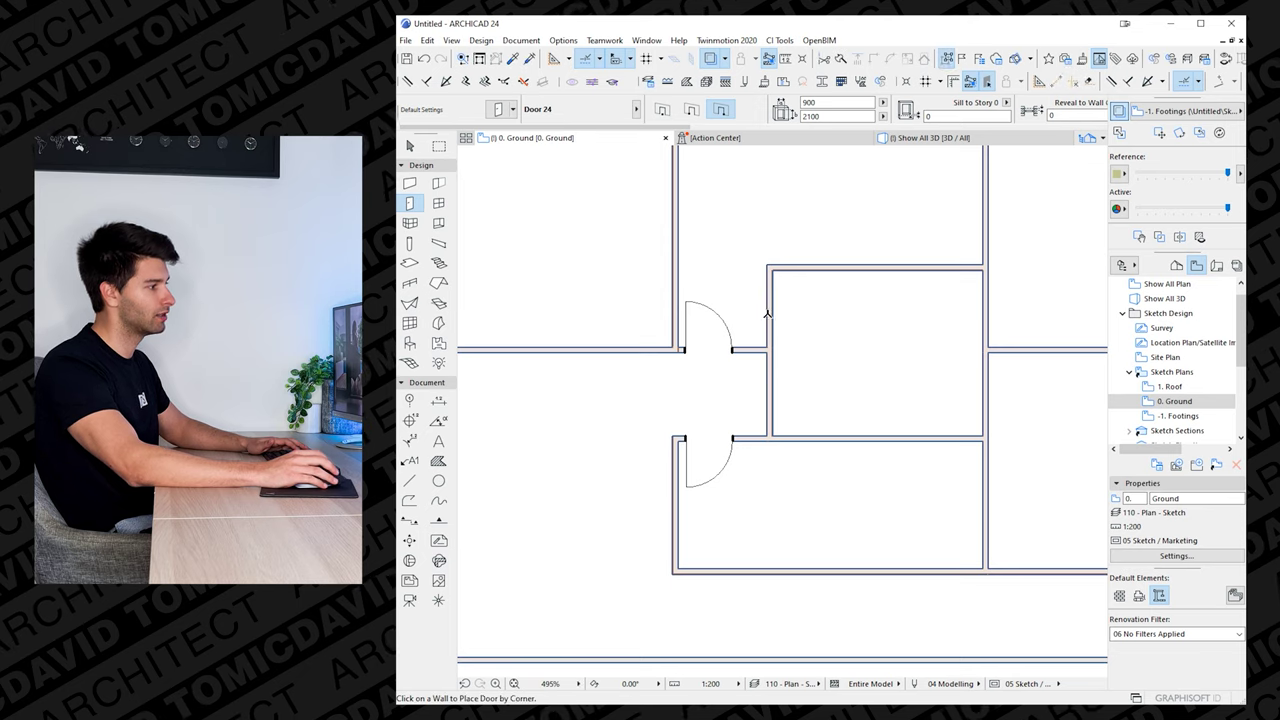
click(766, 290)
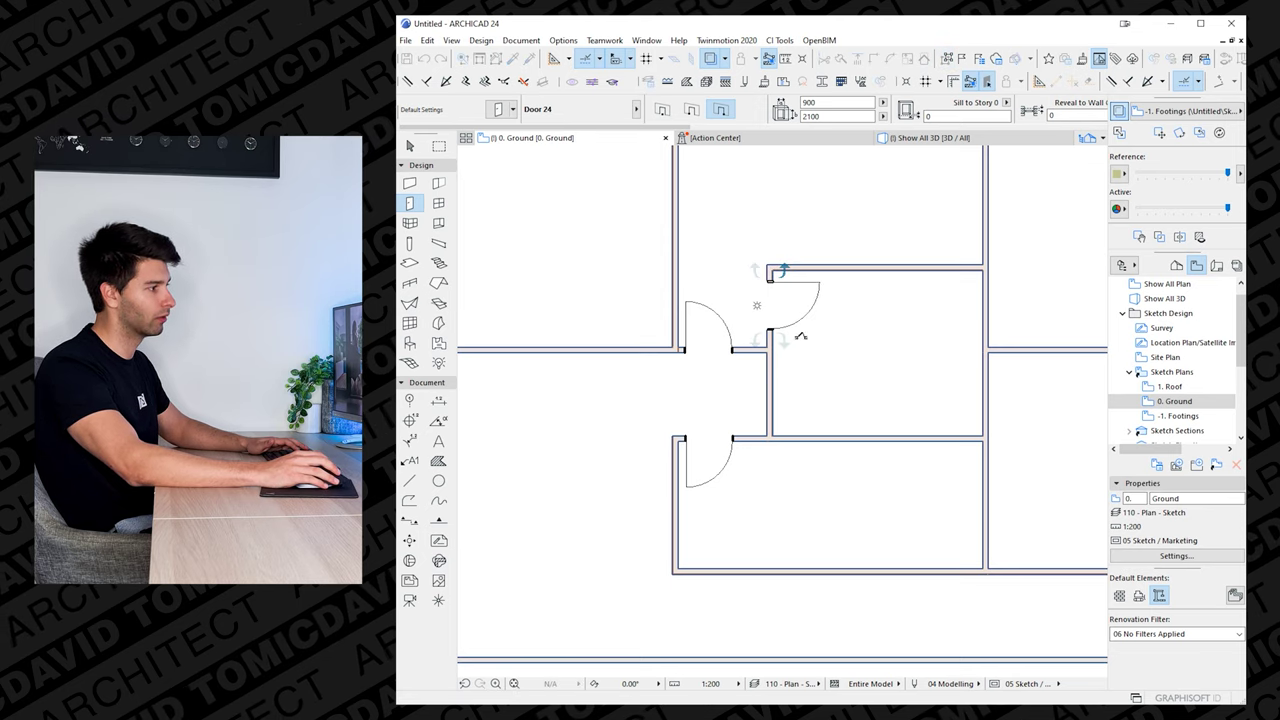
- Place inward-opening doors at the left end of the right-hand middle room's lower wall and the lower end of the far-right room's left wall
scroll(793, 441, down, 2)
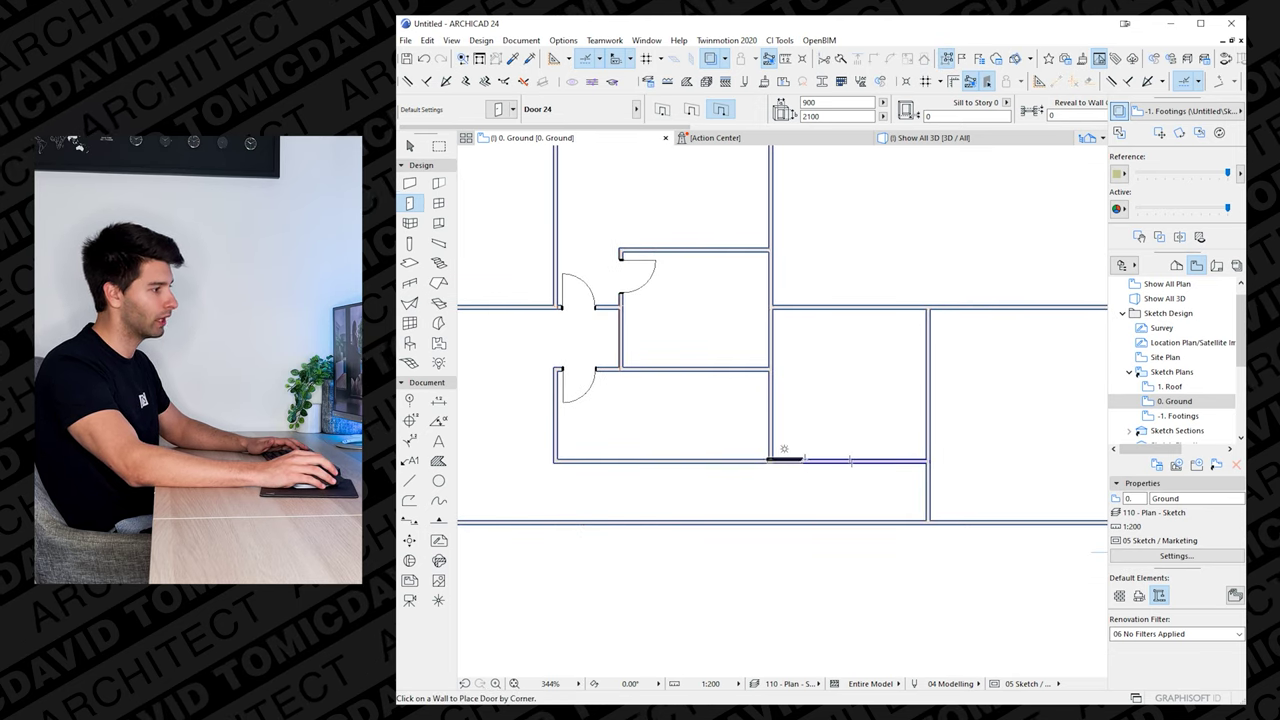
click(793, 450)
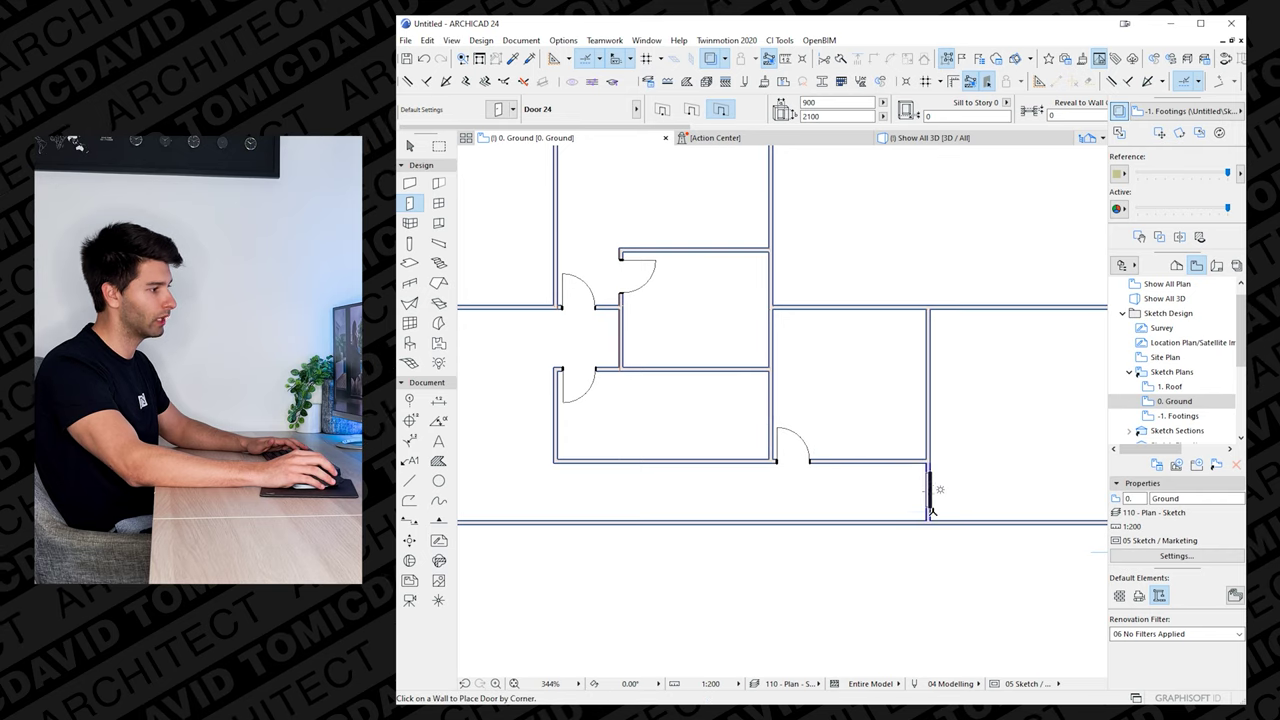
click(931, 514)
click(986, 520)
scroll(576, 463, down, 1)
middle_drag(576, 463, 733, 440)
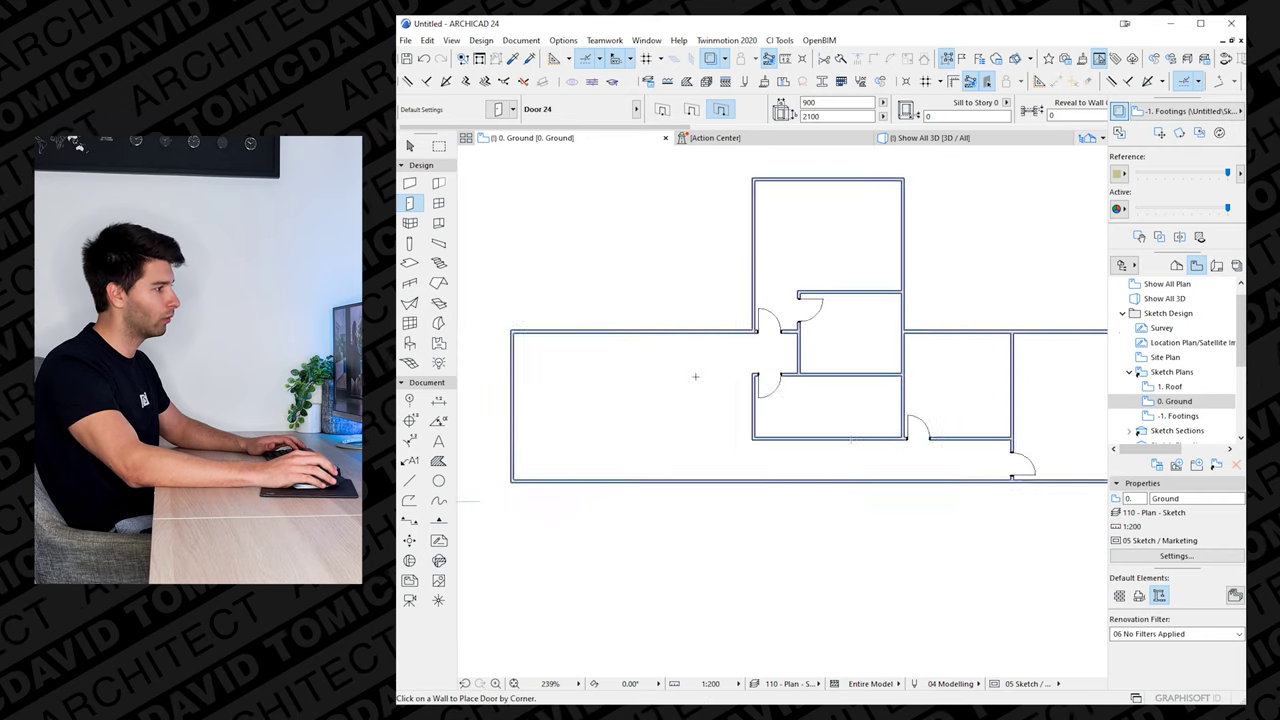
key(Escape)
scroll(662, 448, down, 2)
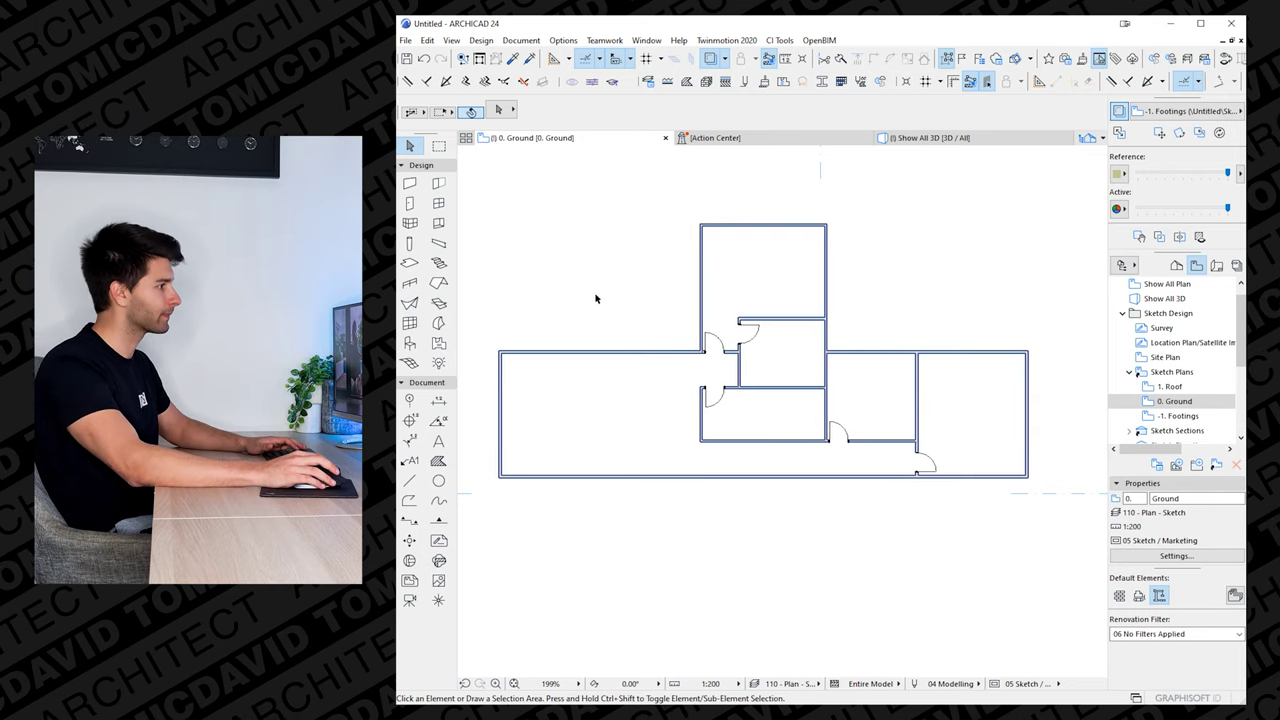
- Examine the partition walls and placed doors in the 3D view, orbiting and flying around the model
key(F3)
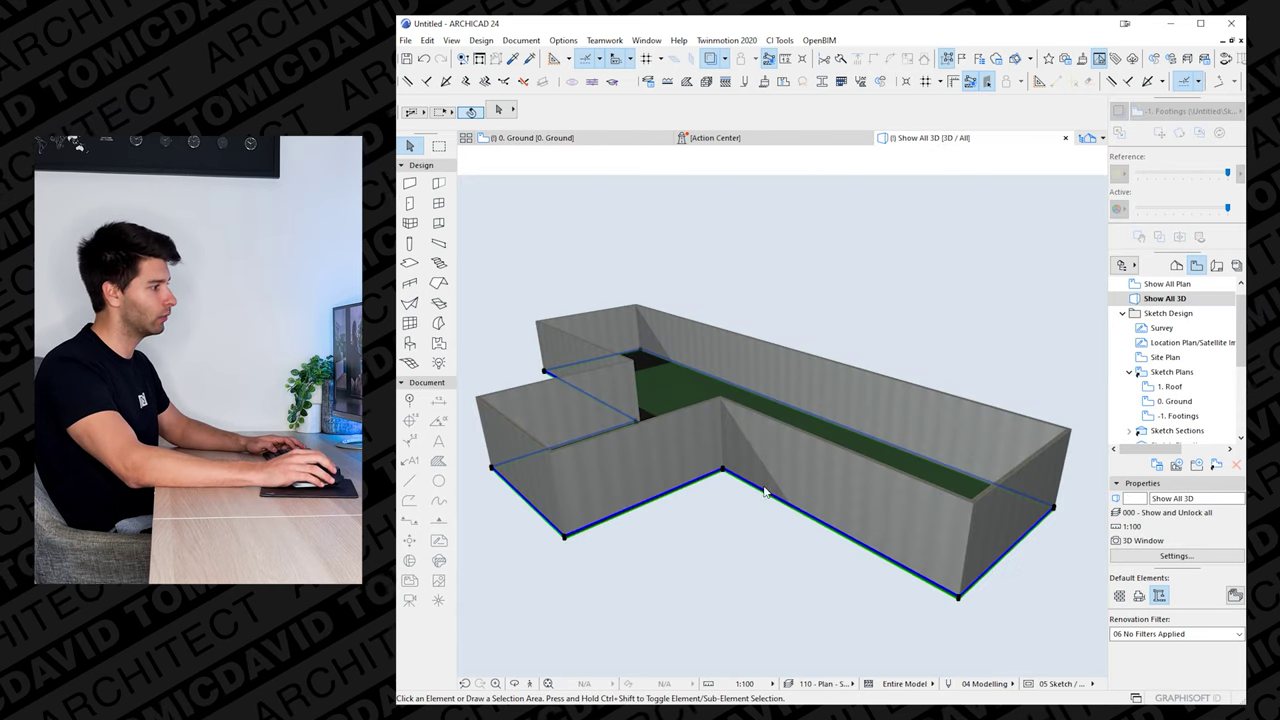
scroll(683, 404, up, 3)
shift+middle_drag(672, 411, 621, 448)
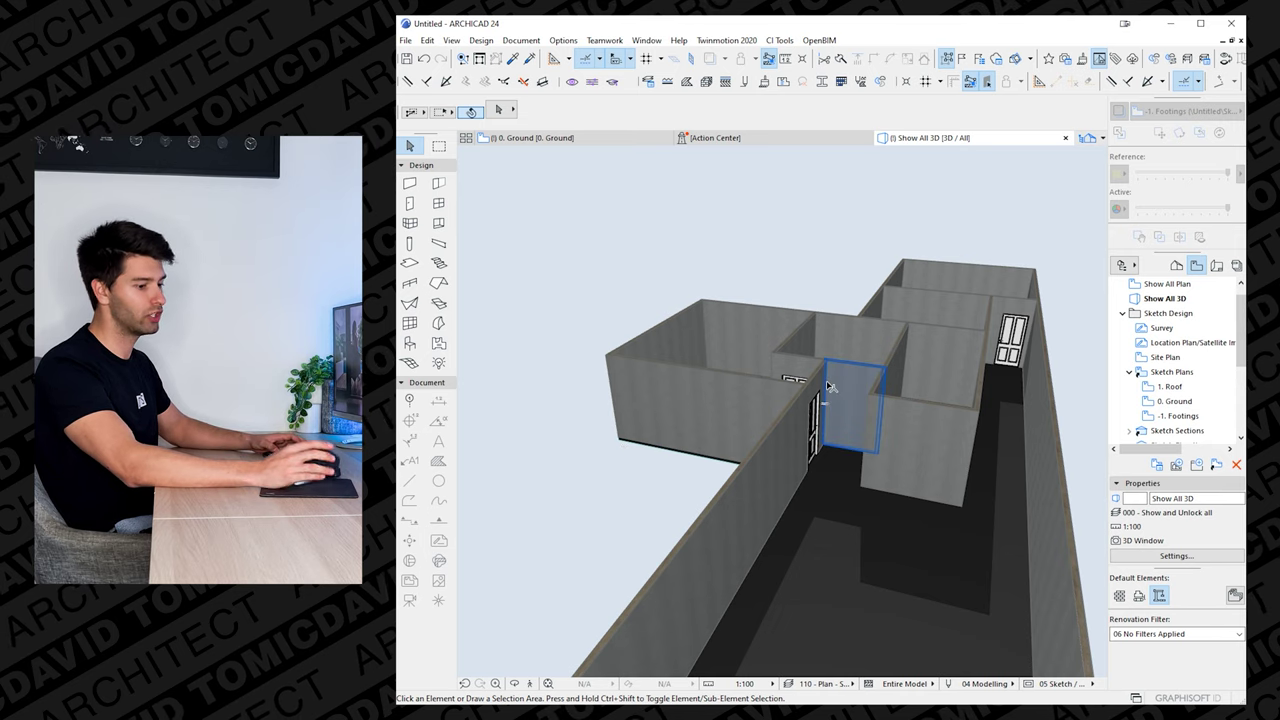
mouse_move(829, 386)
shift+middle_down()
mouse_move(675, 347)
mouse_move(868, 372)
mouse_move(884, 354)
mouse_move(830, 354)
mouse_move(817, 382)
shift+middle_up()
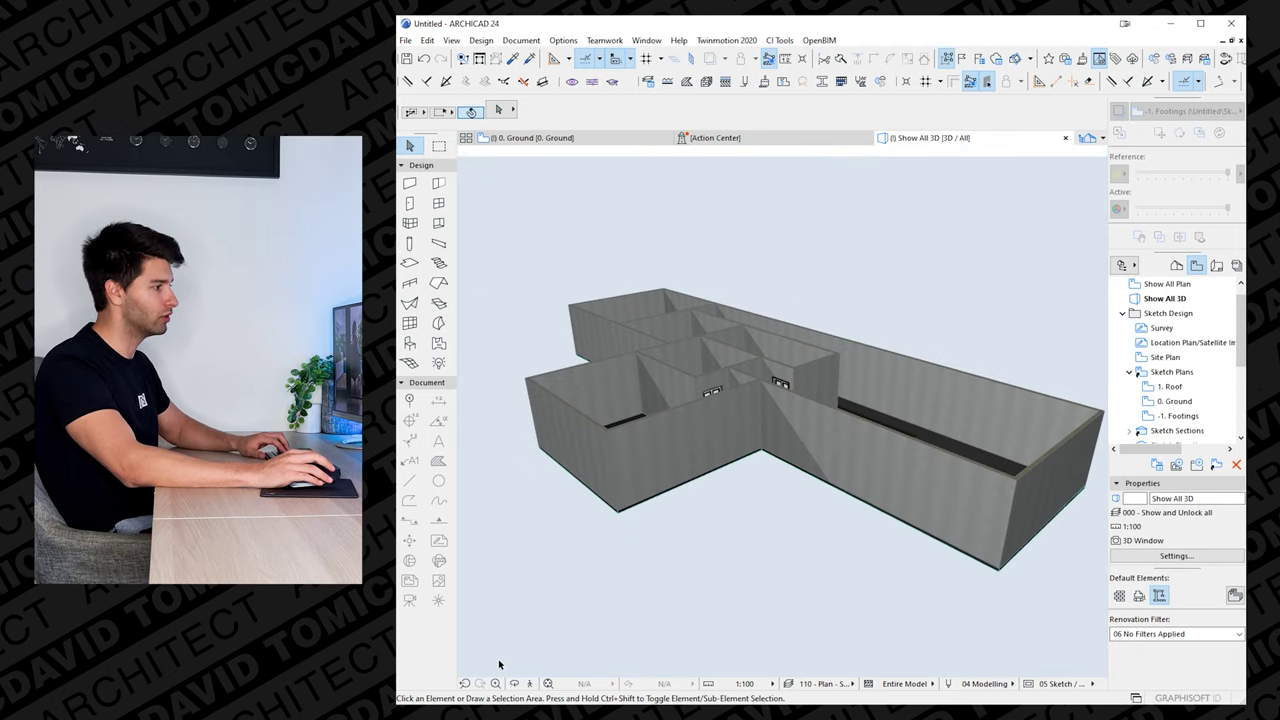
click(532, 684)
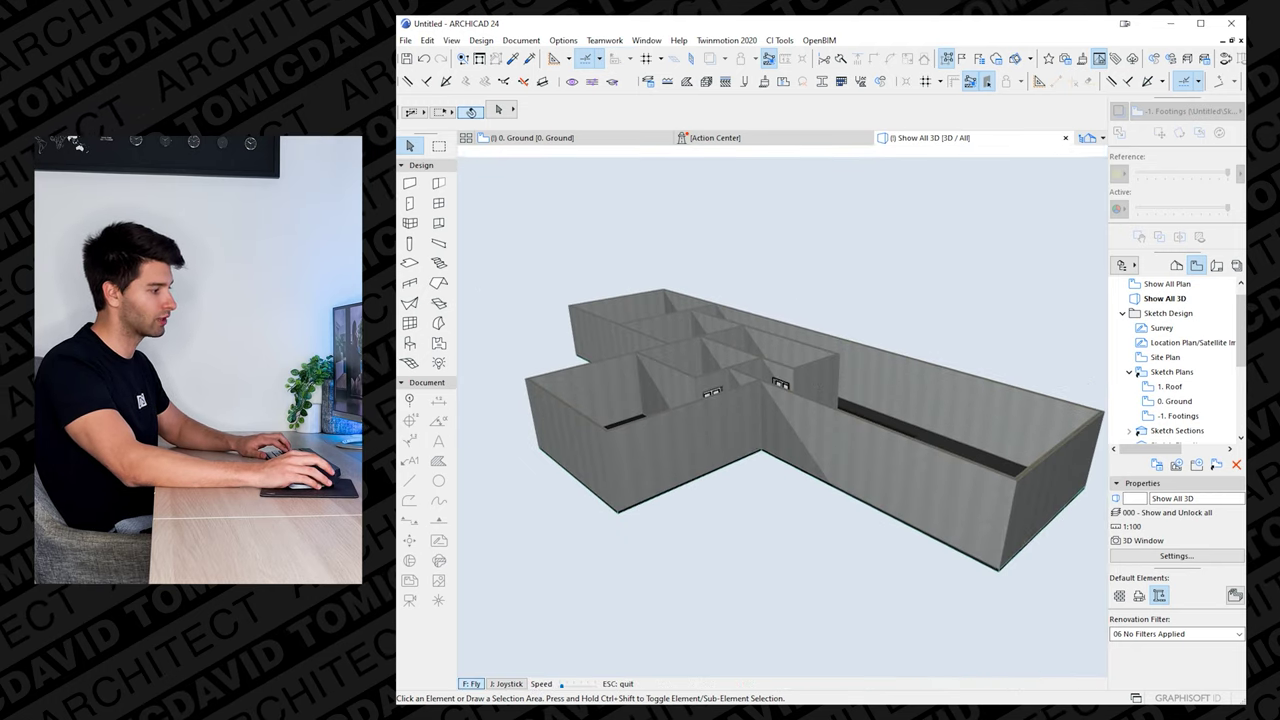
key(Right)
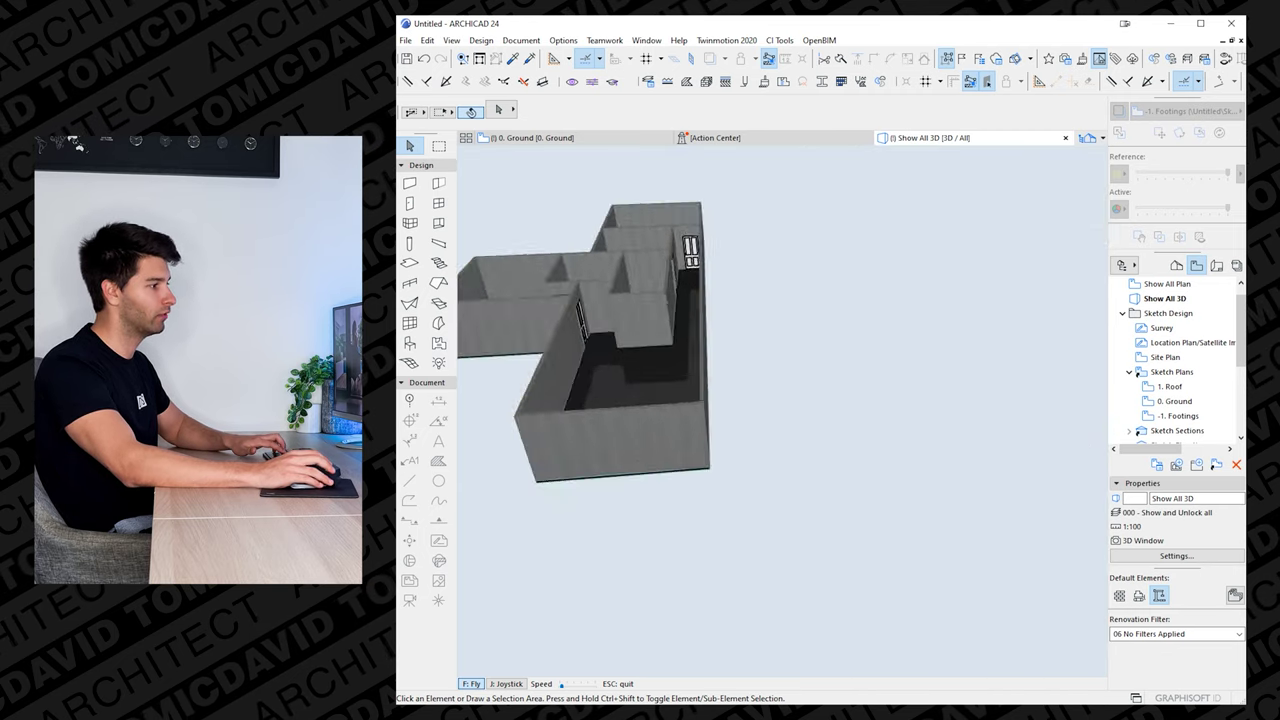
key(Up)
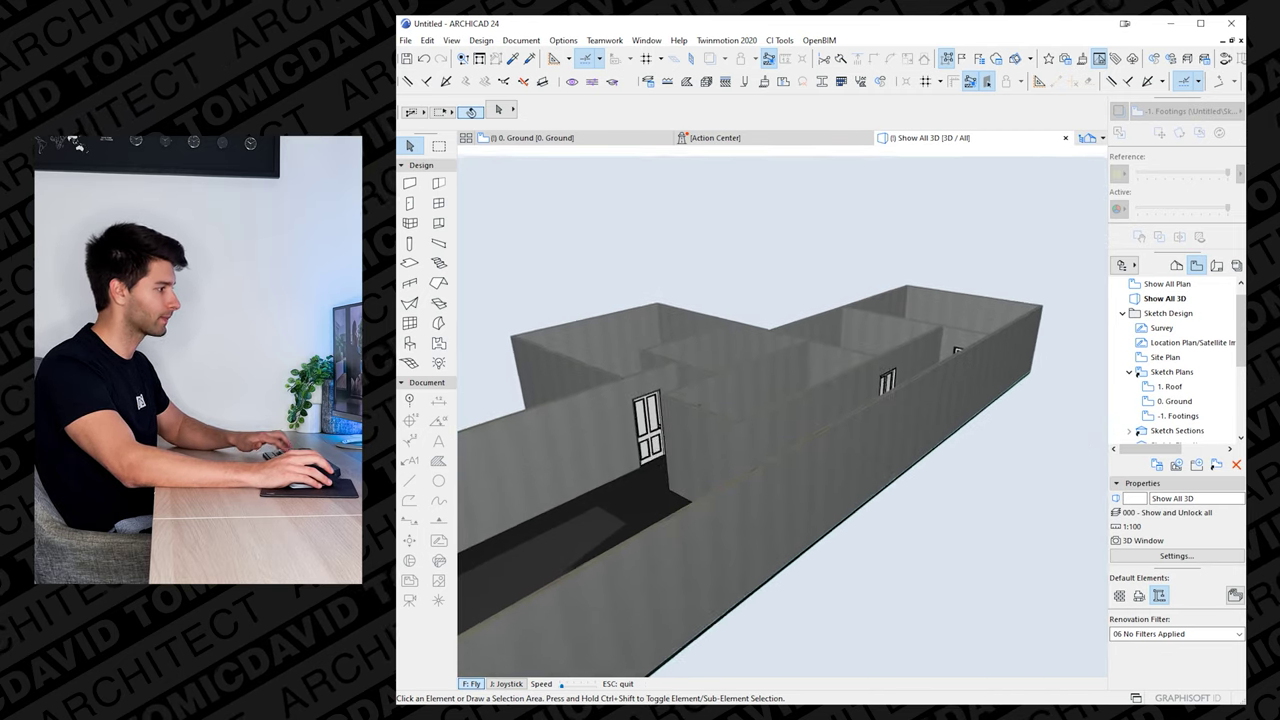
key(Escape)
shift+middle_drag(760, 442, 922, 538)
shift+middle_drag(806, 459, 778, 389)
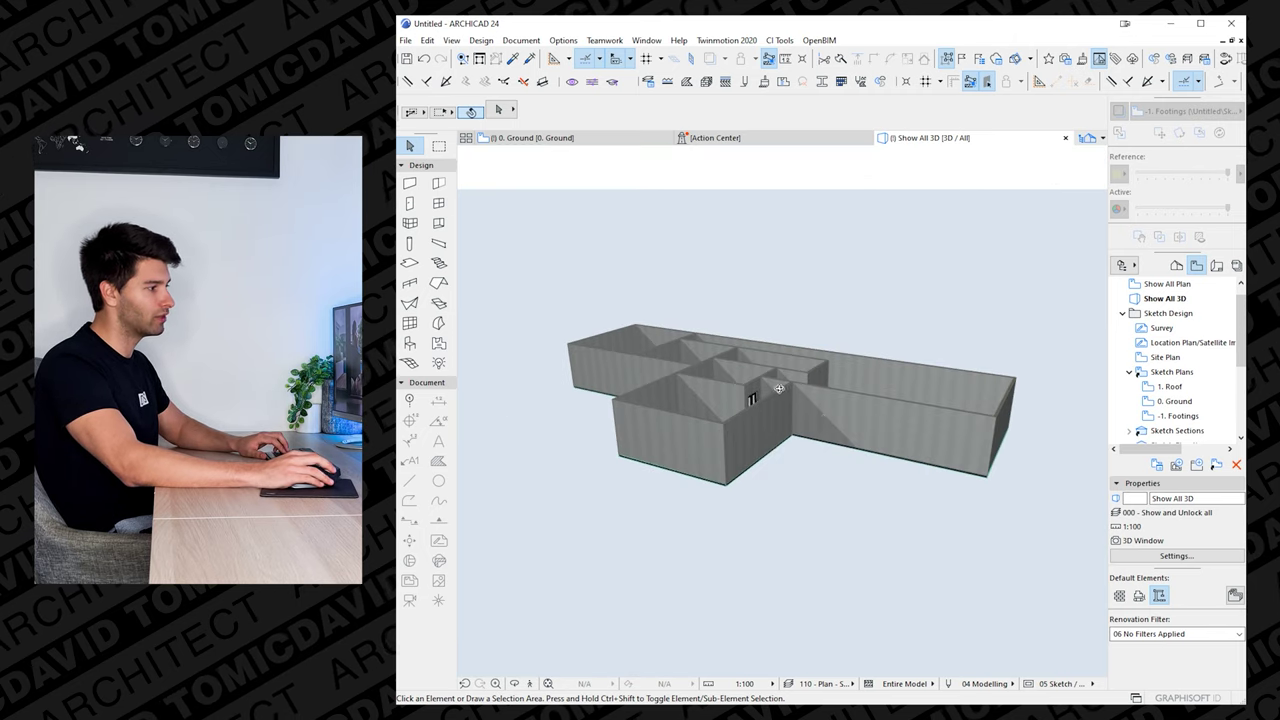
- On the Ground floor plan, search the window default settings for "sliding" and choose the 4-Sash Sliding Window 24
click(603, 140)
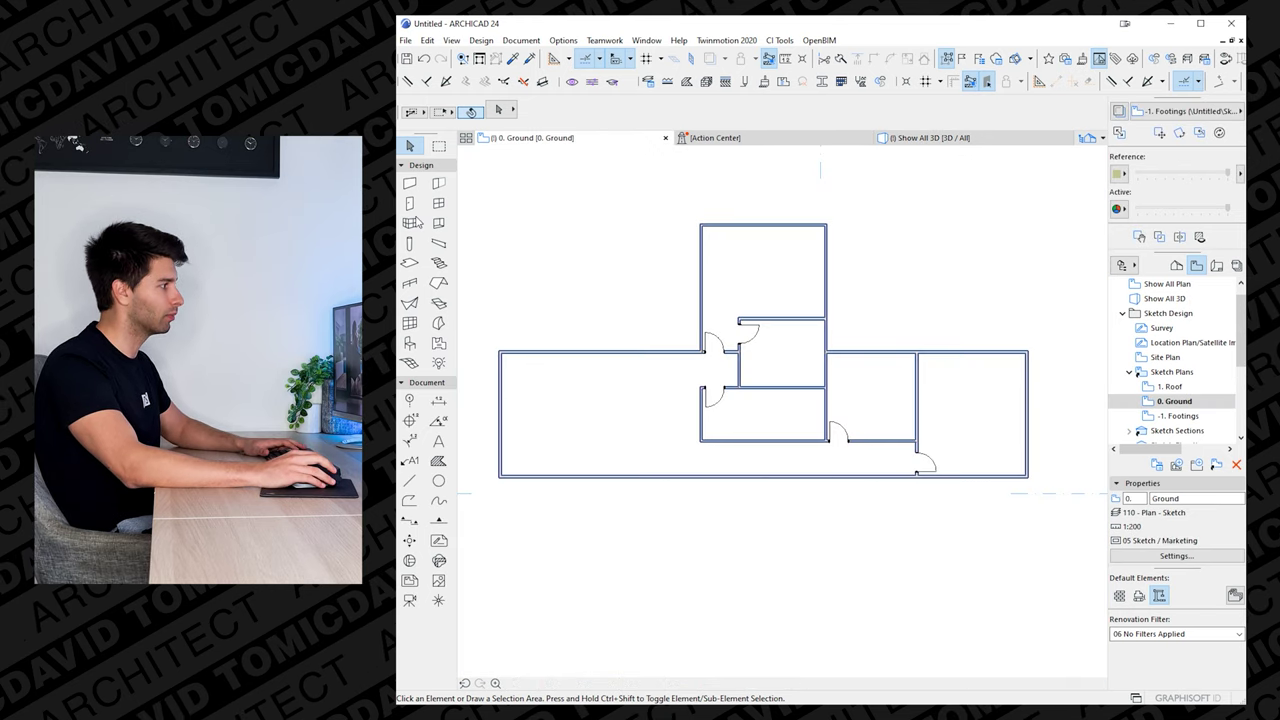
click(439, 204)
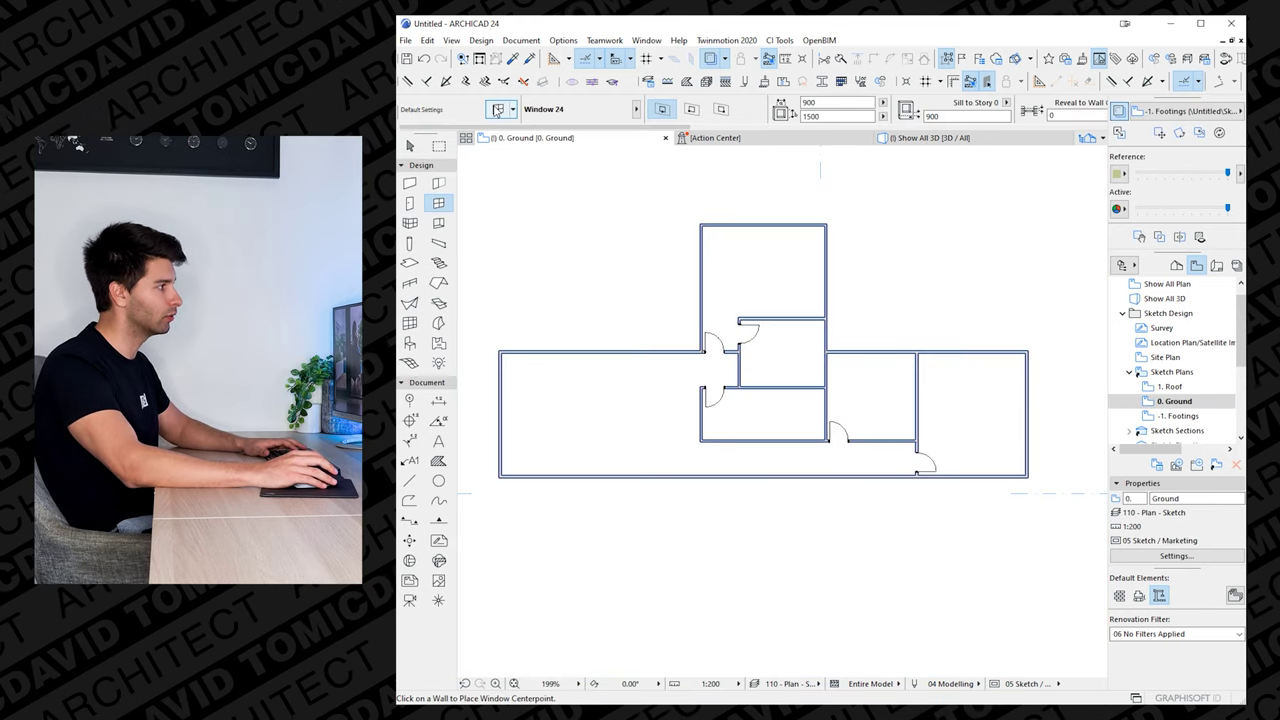
click(497, 110)
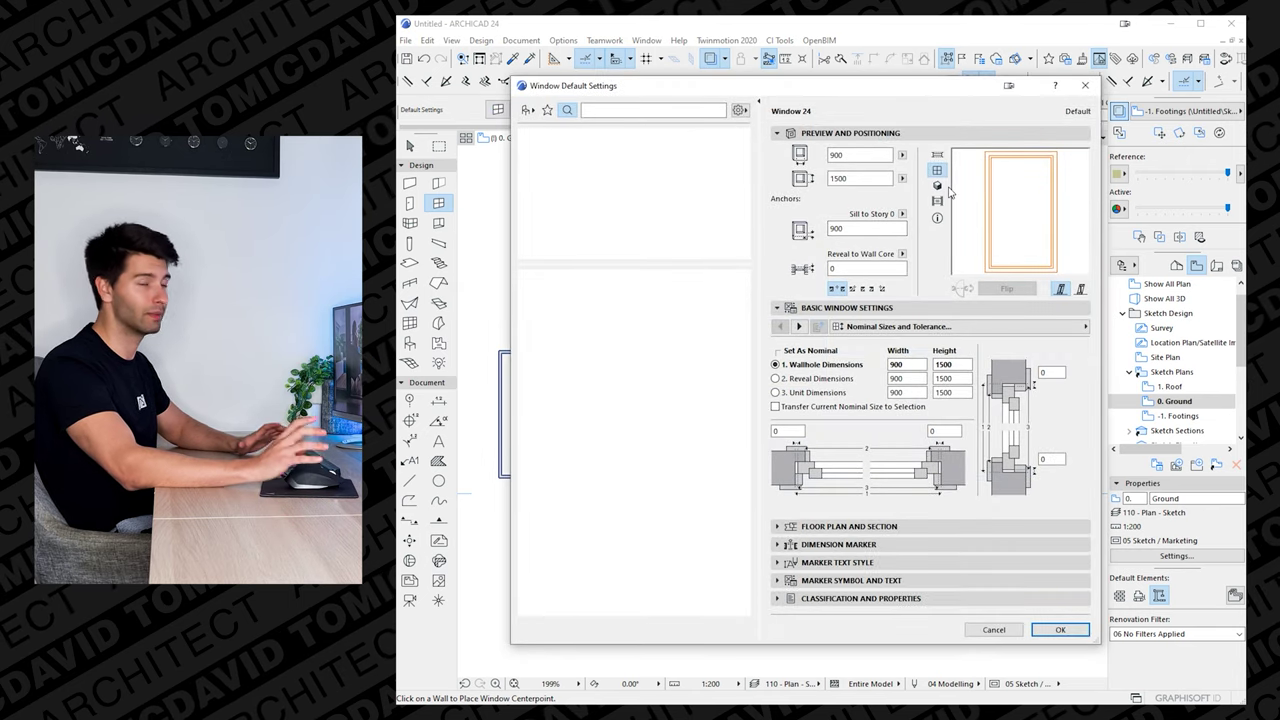
click(672, 111)
text(s)
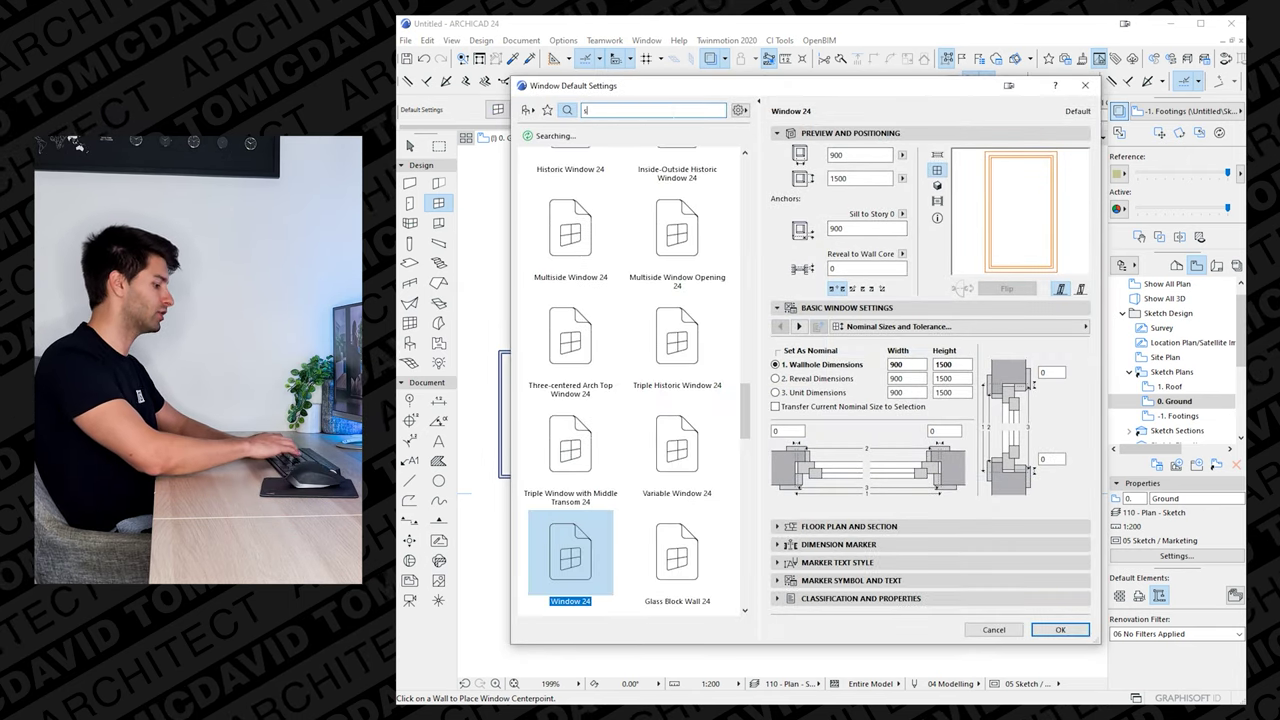
text(sliding)
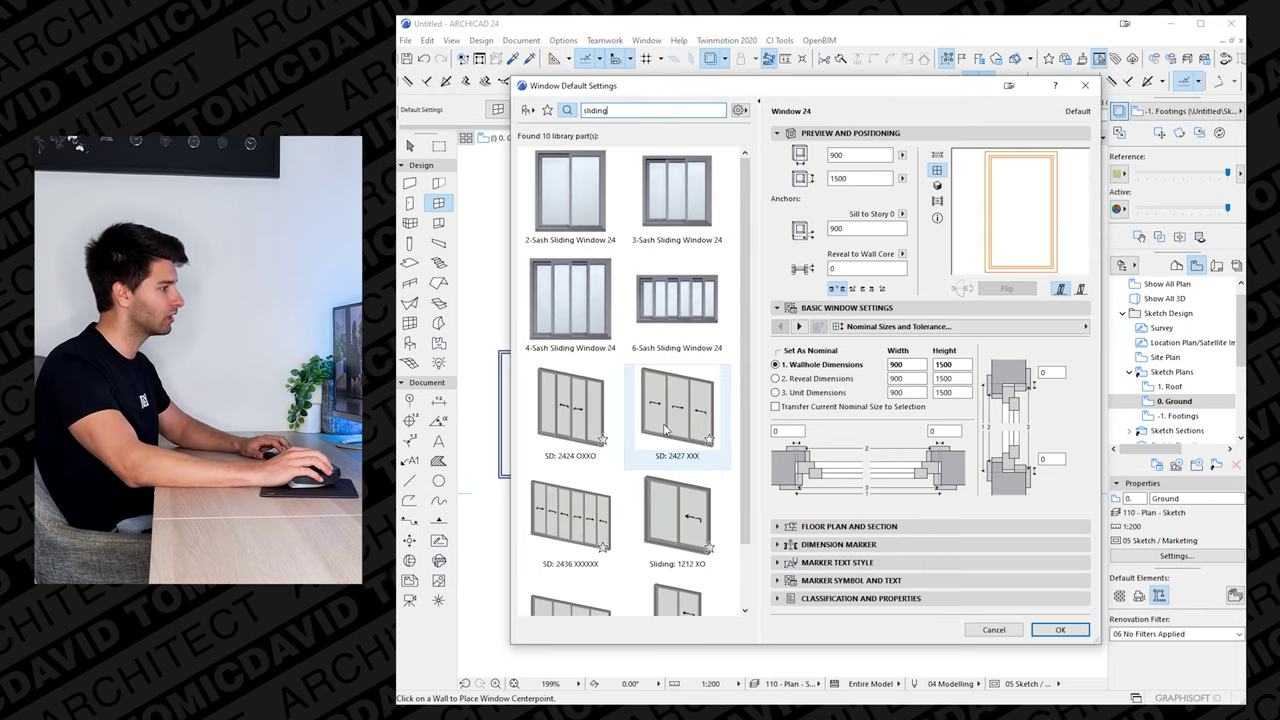
drag(744, 358, 745, 371)
scroll(573, 382, up, 1)
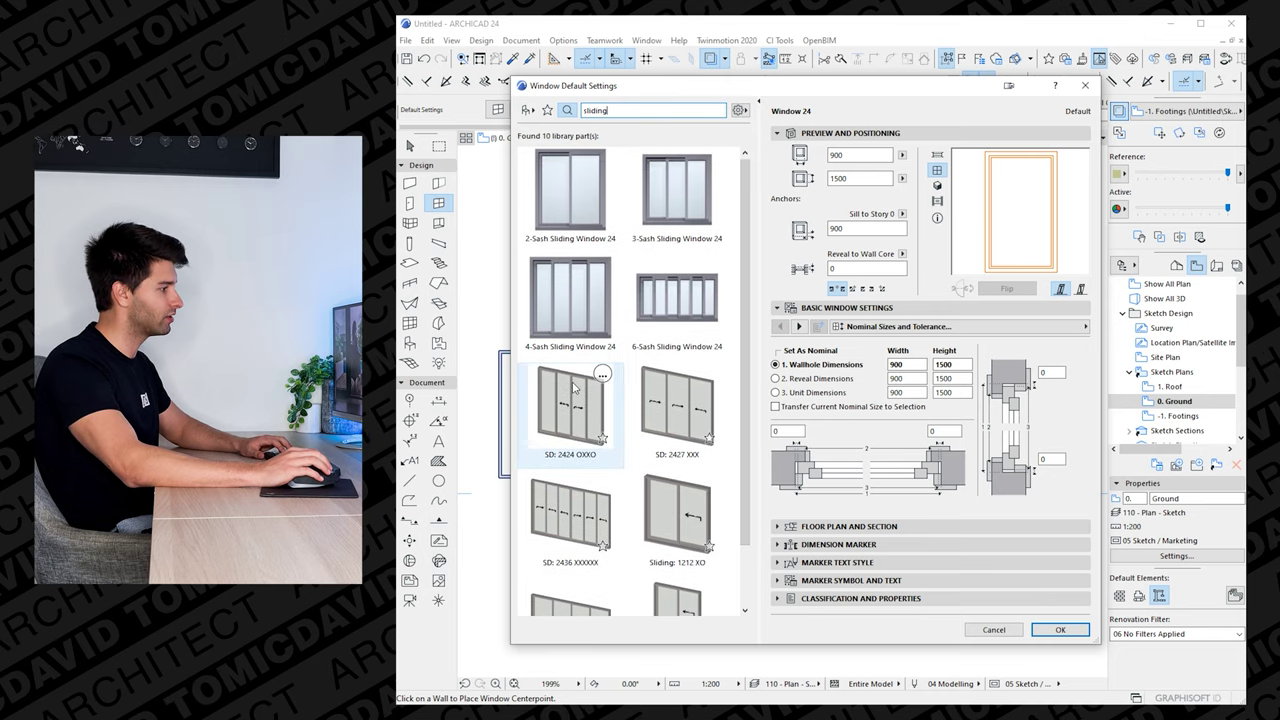
click(575, 283)
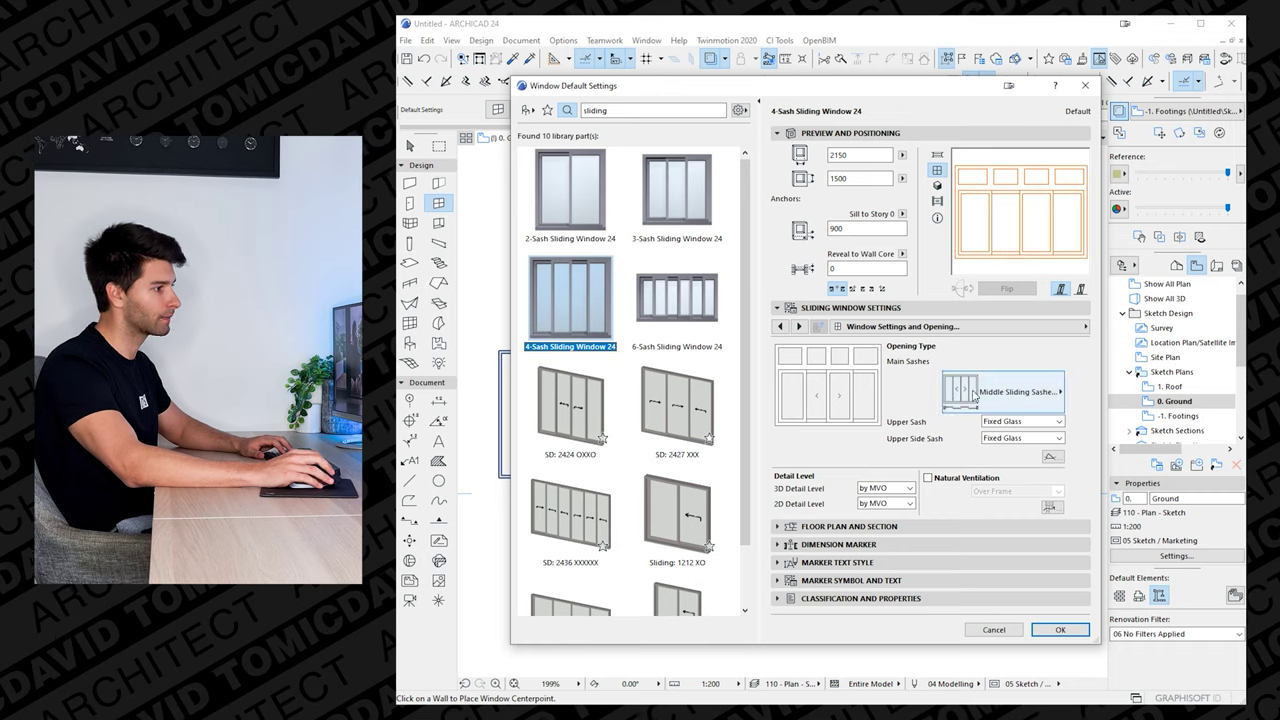
- Set the sliding window's upper transom to None, its height to 2400 and its sill height to 0
click(780, 328)
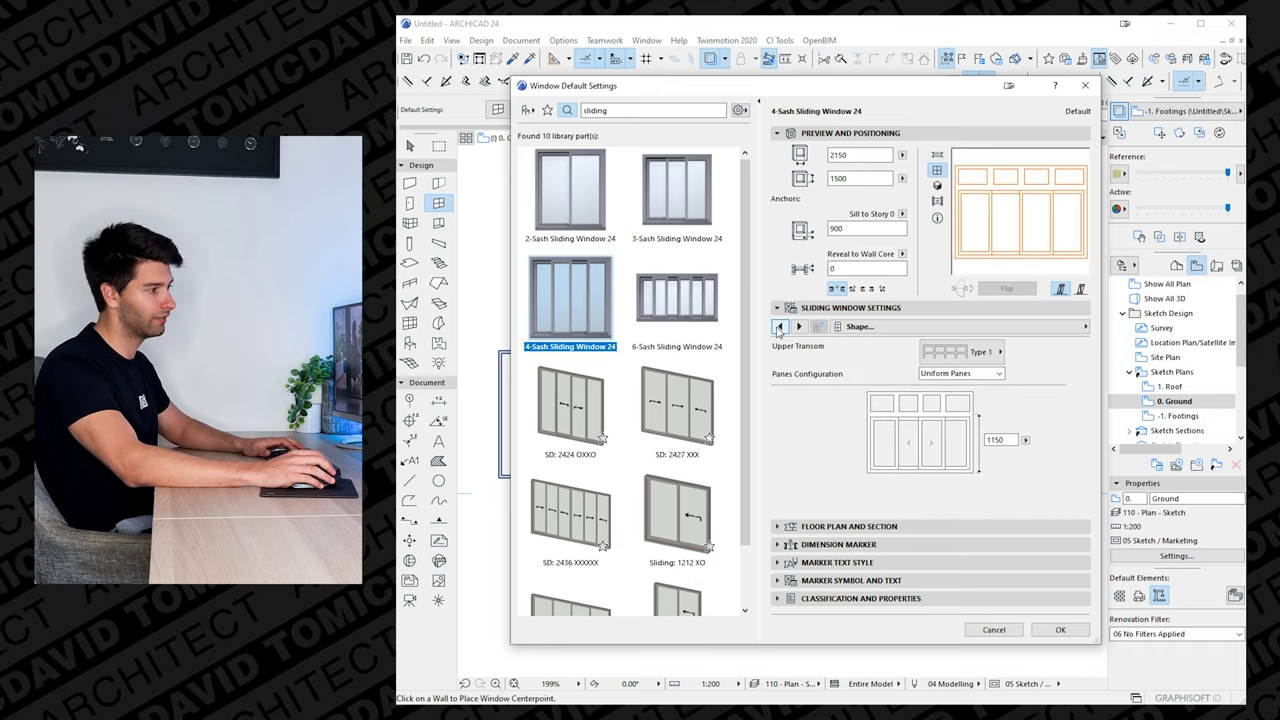
click(955, 354)
click(1040, 350)
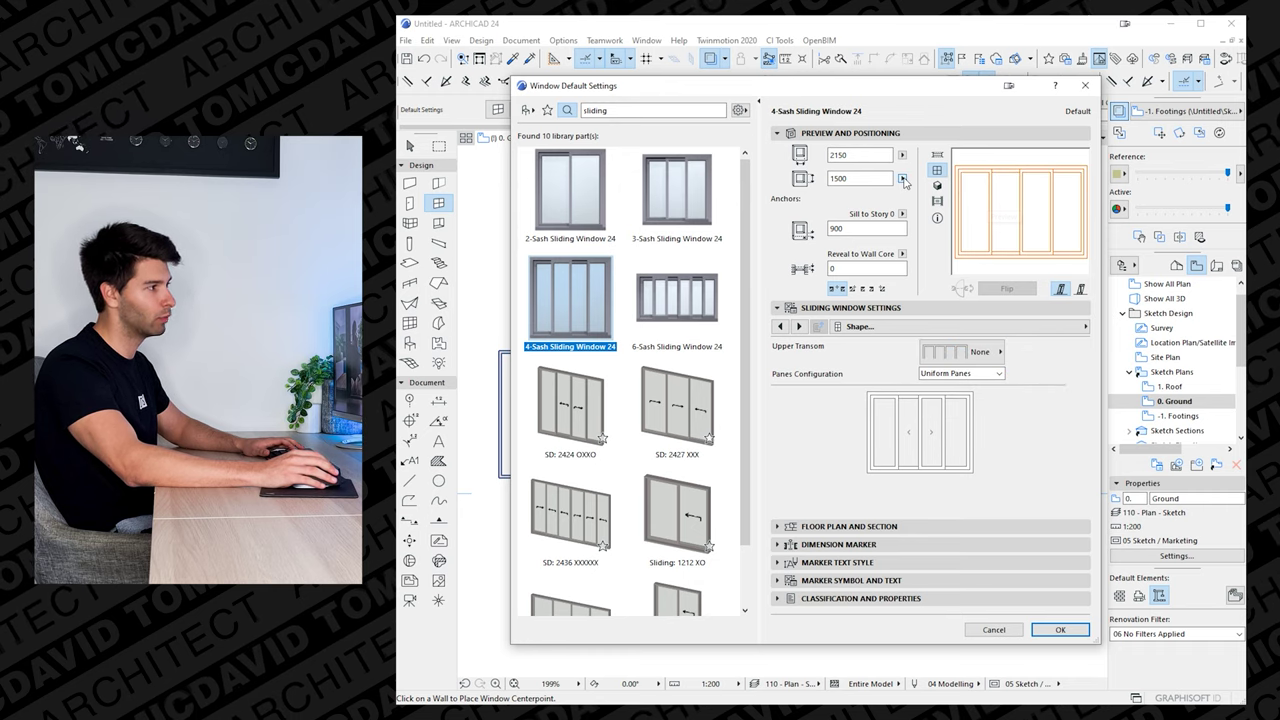
click(858, 178)
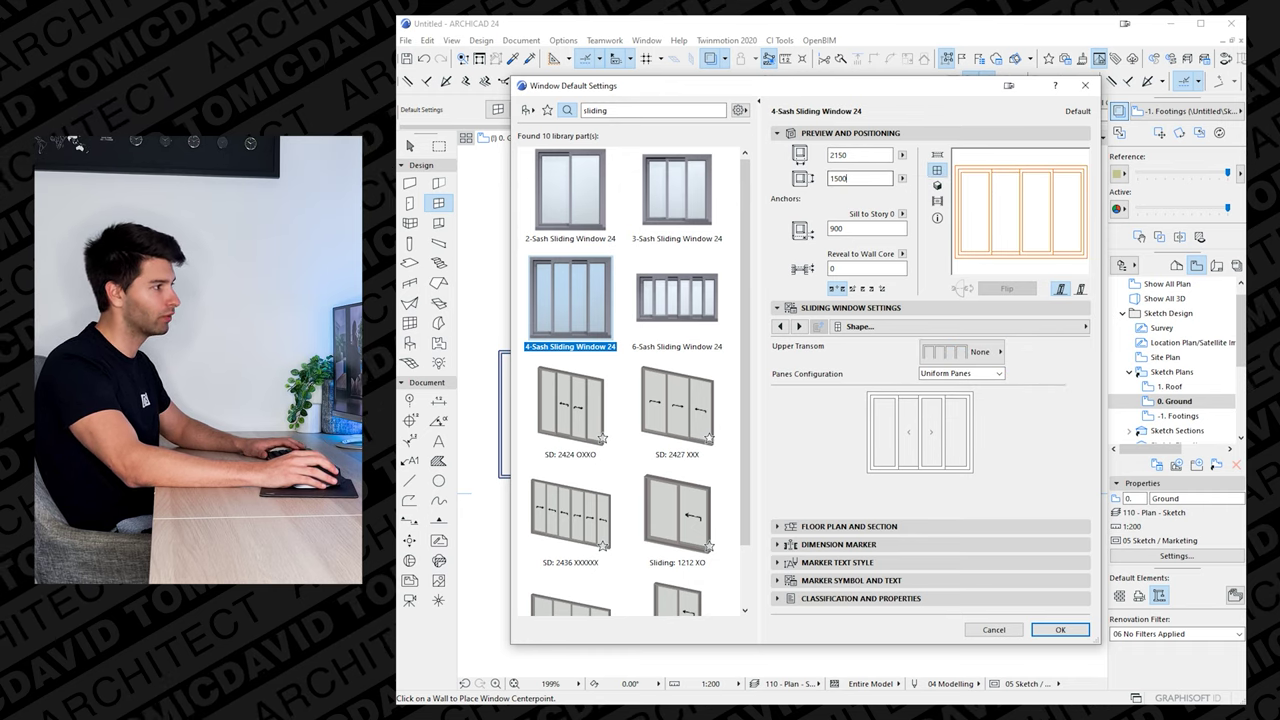
text(2400)
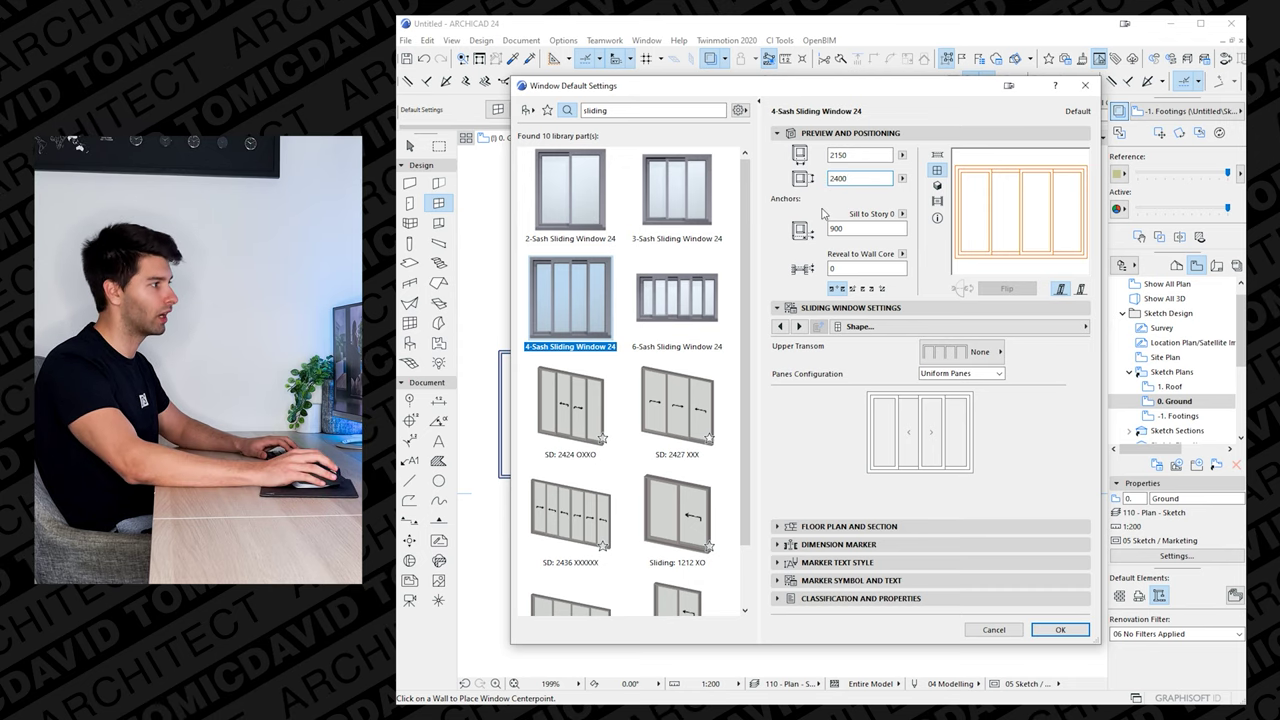
key(Return)
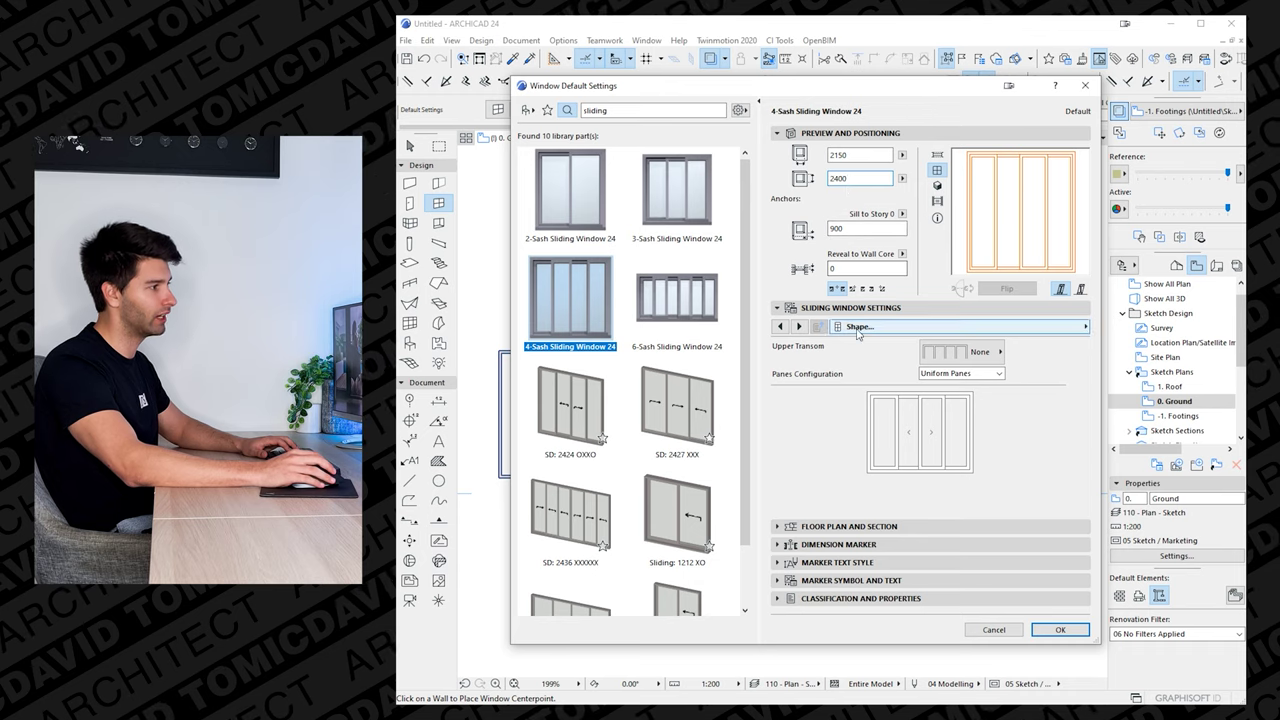
text(0)
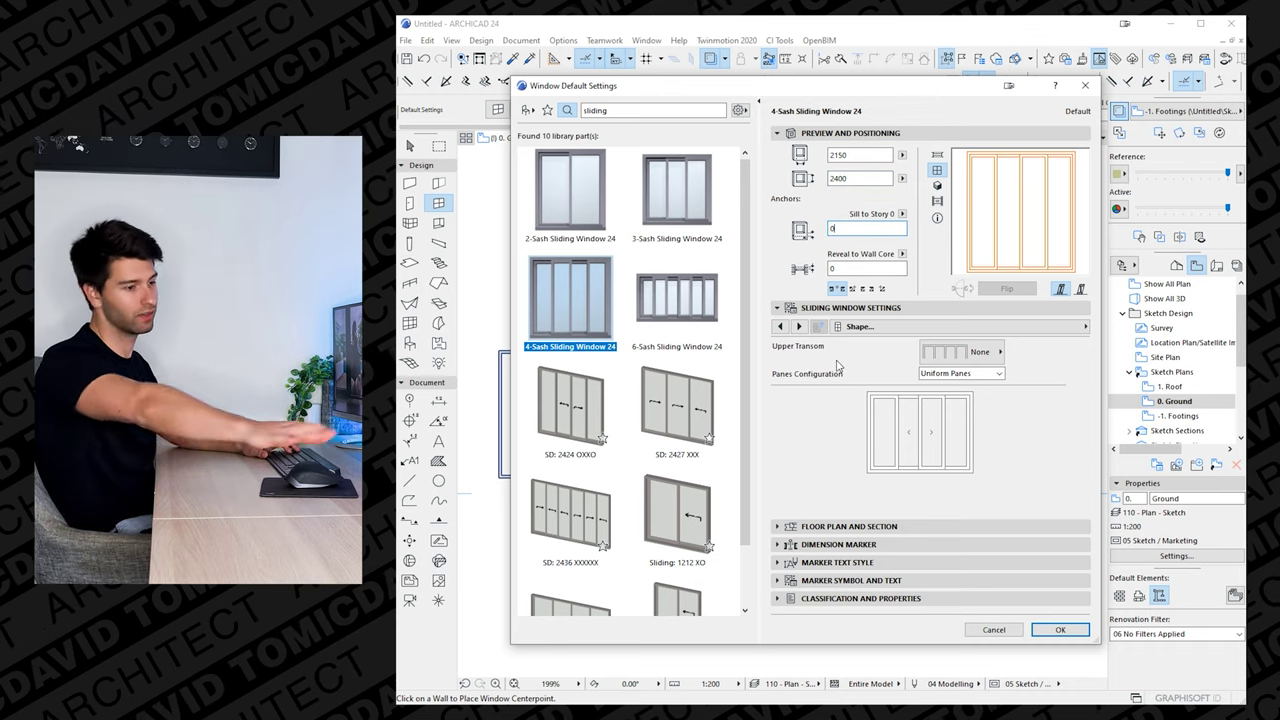
- Override the window object's pens in its floor plan and section settings and set the symbol line pen to black
click(850, 308)
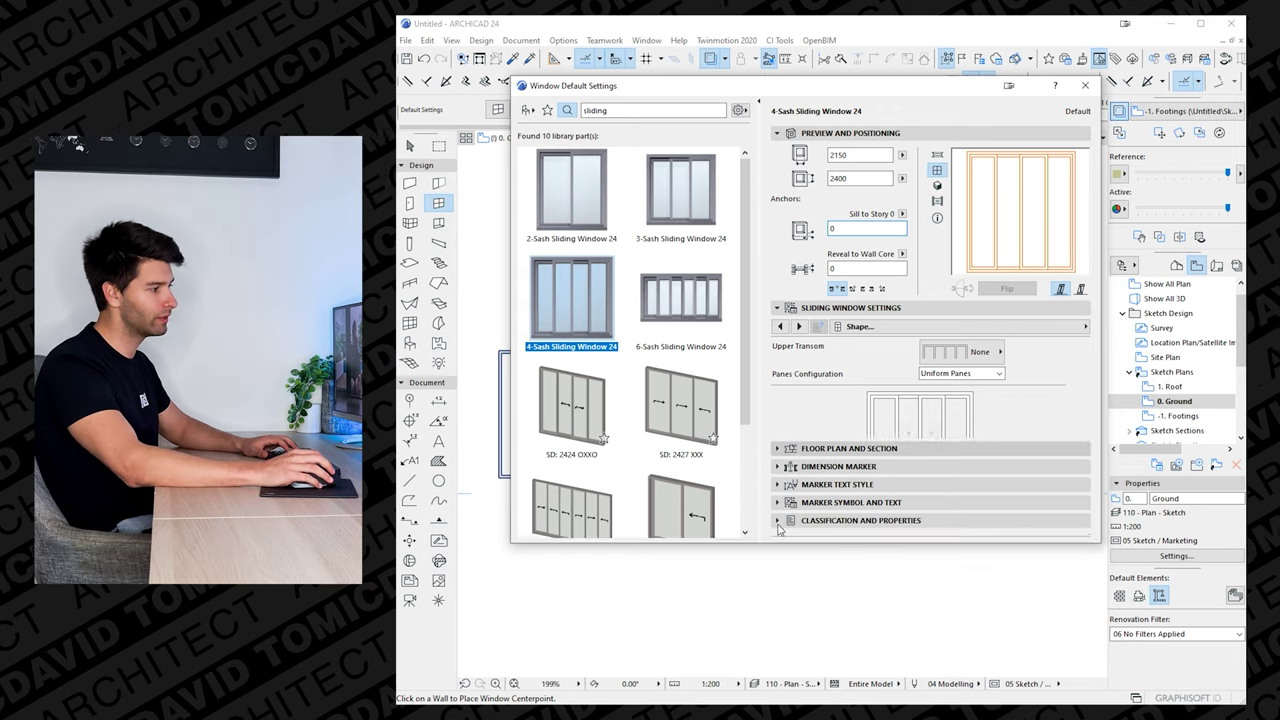
click(882, 327)
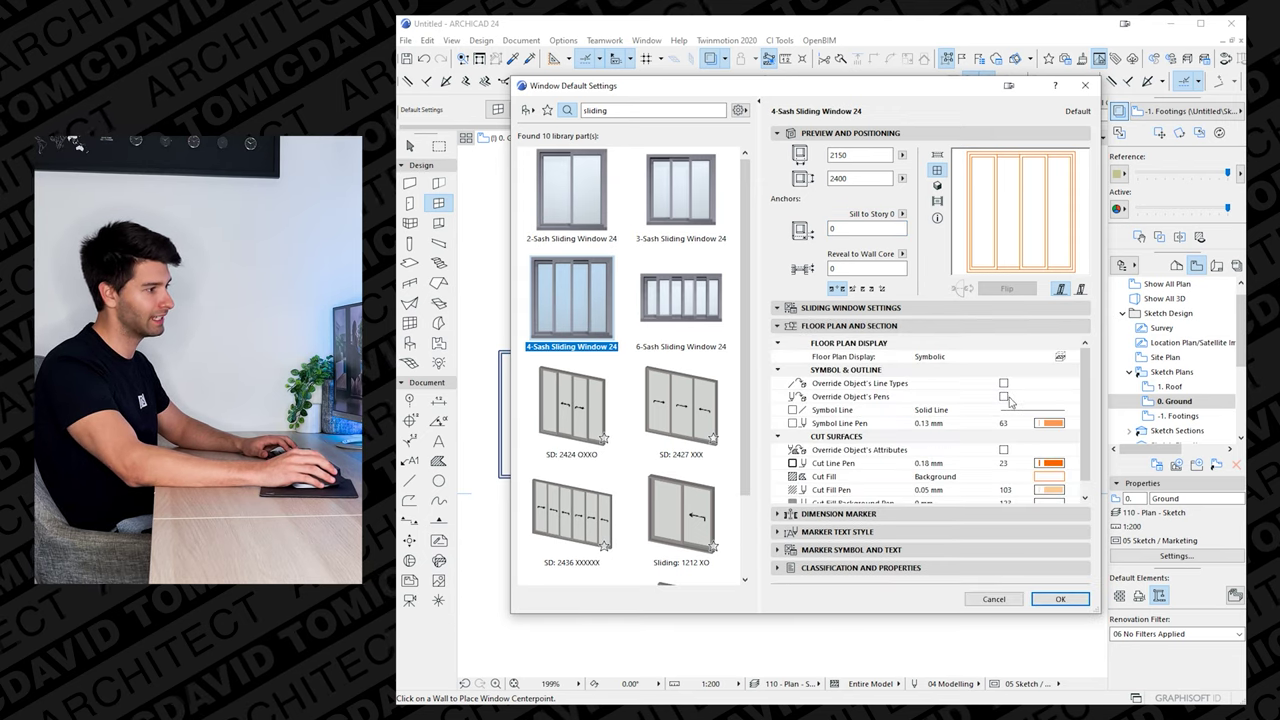
click(1004, 397)
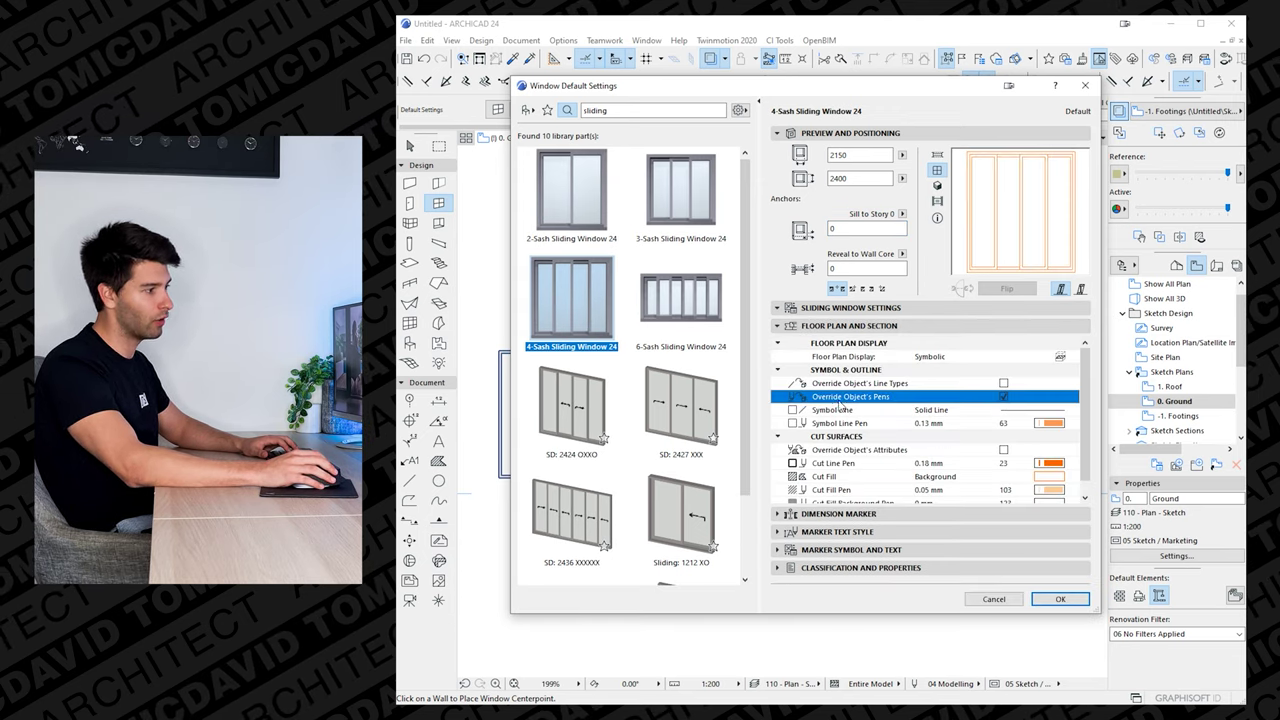
click(1050, 424)
click(1083, 422)
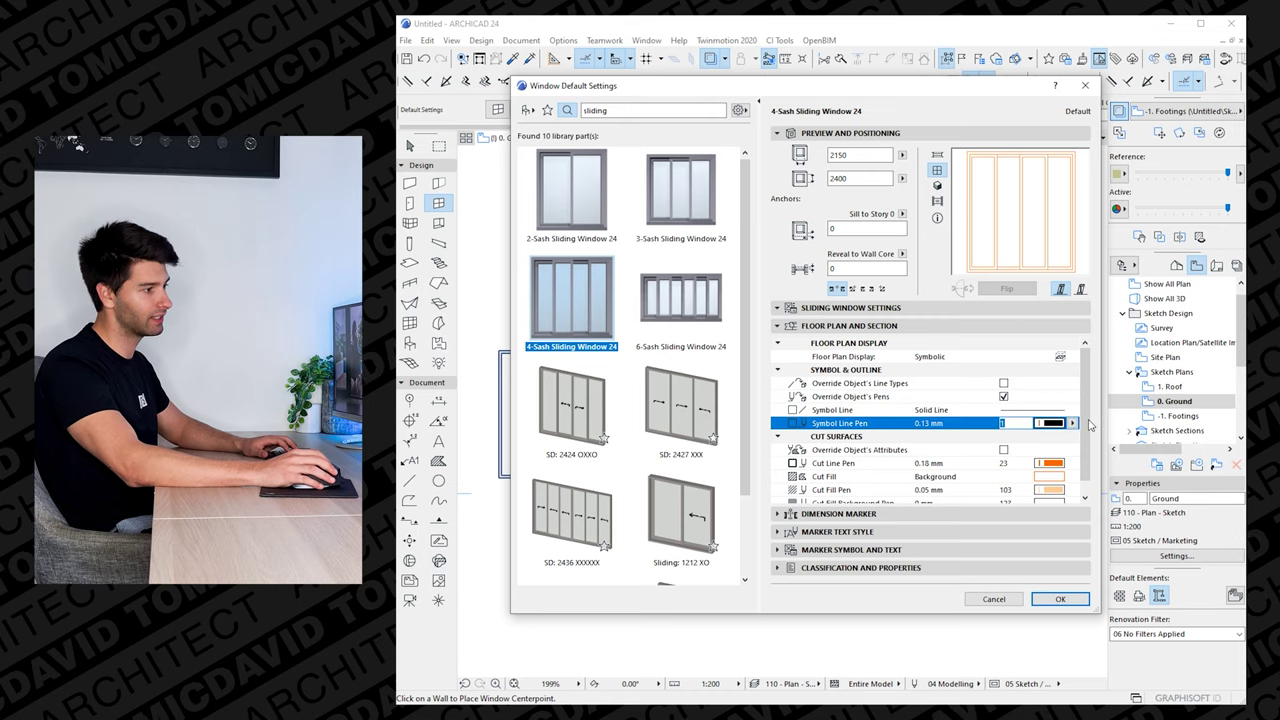
- Set the window width to 2410, override the model view options to show opening lines in 3D projections, and accept the default settings
click(778, 308)
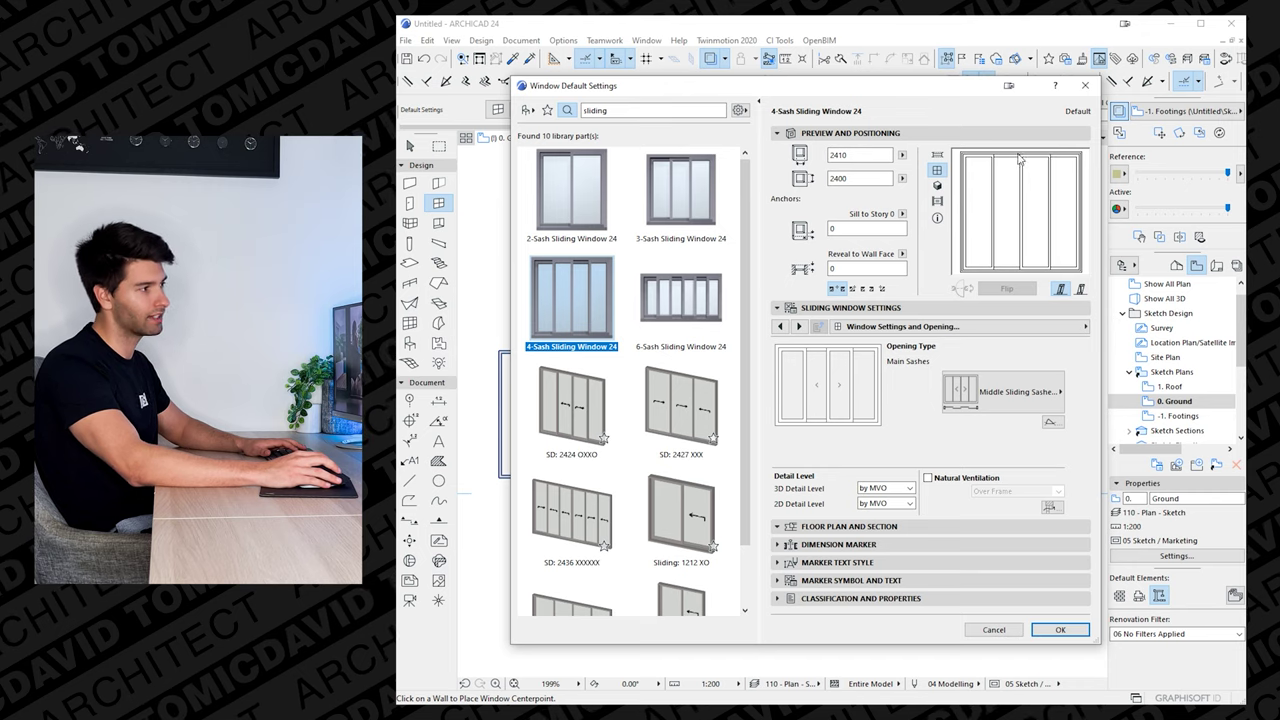
click(1000, 330)
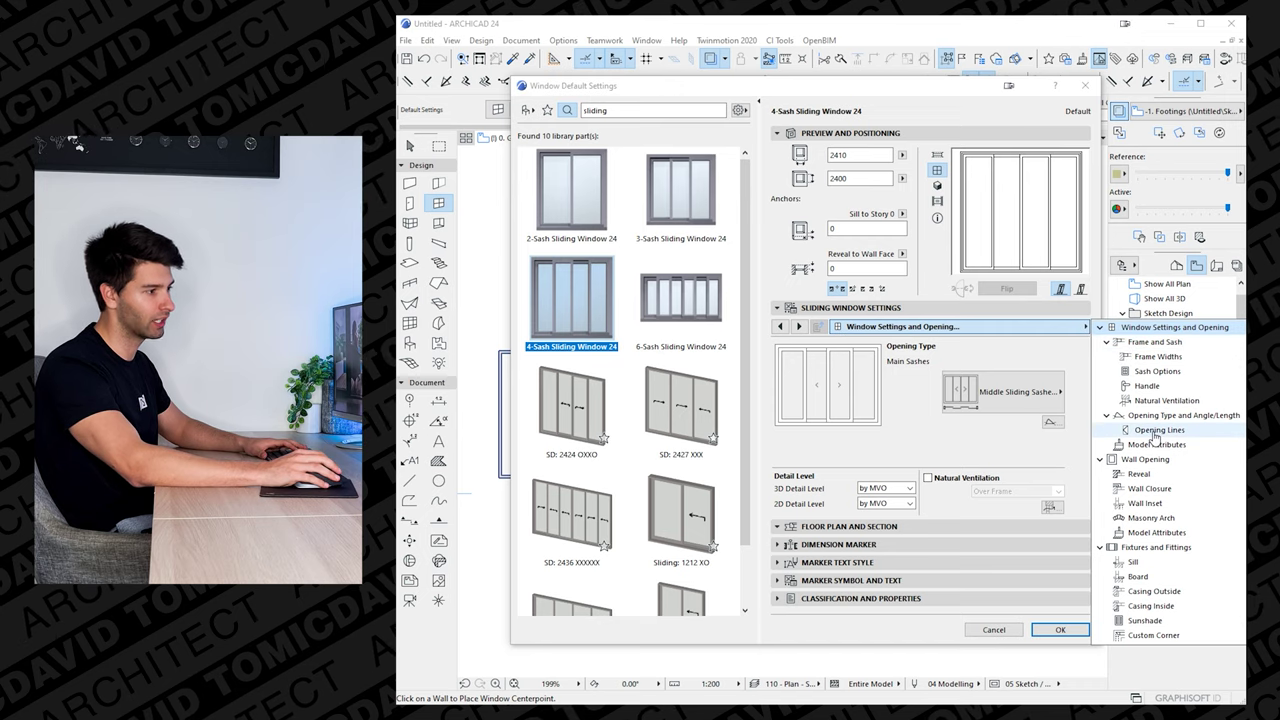
click(1157, 430)
click(926, 362)
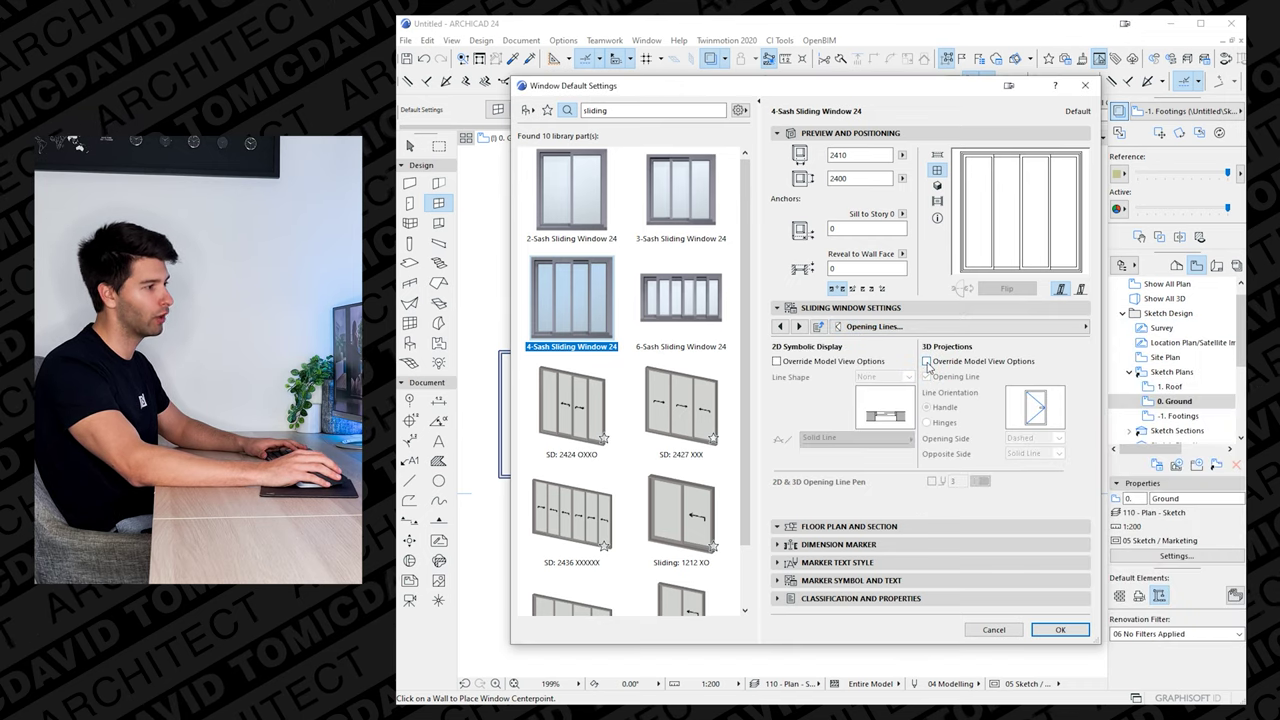
click(927, 362)
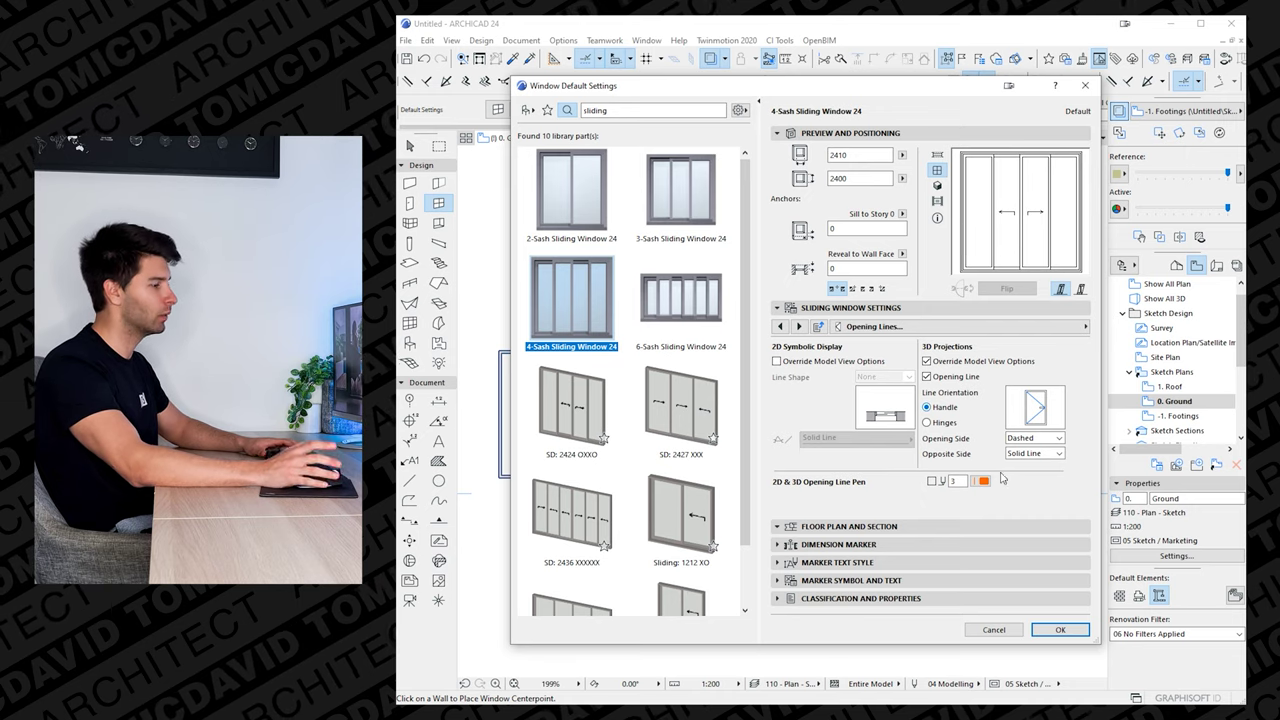
click(1060, 629)
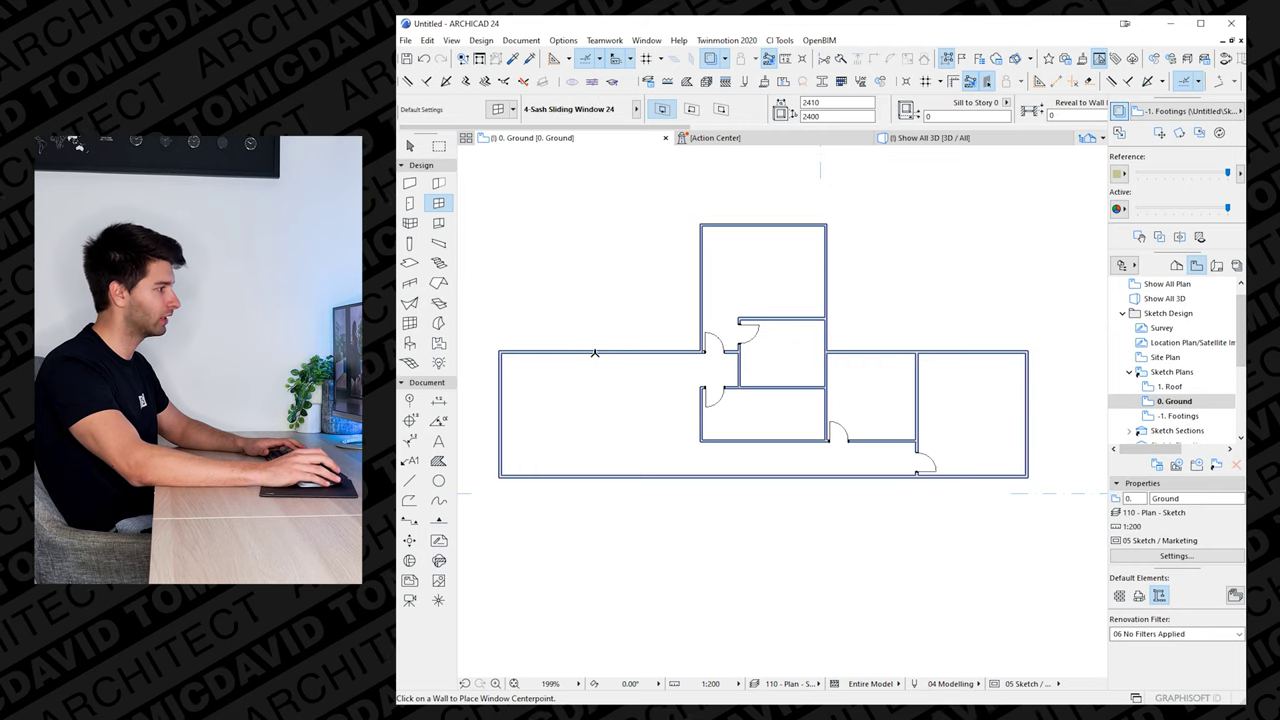
- Place 2410 × 2400 sliding windows in the upper walls of the left wing, the right-hand middle room and the far-right room
scroll(600, 343, up, 2)
click(661, 342)
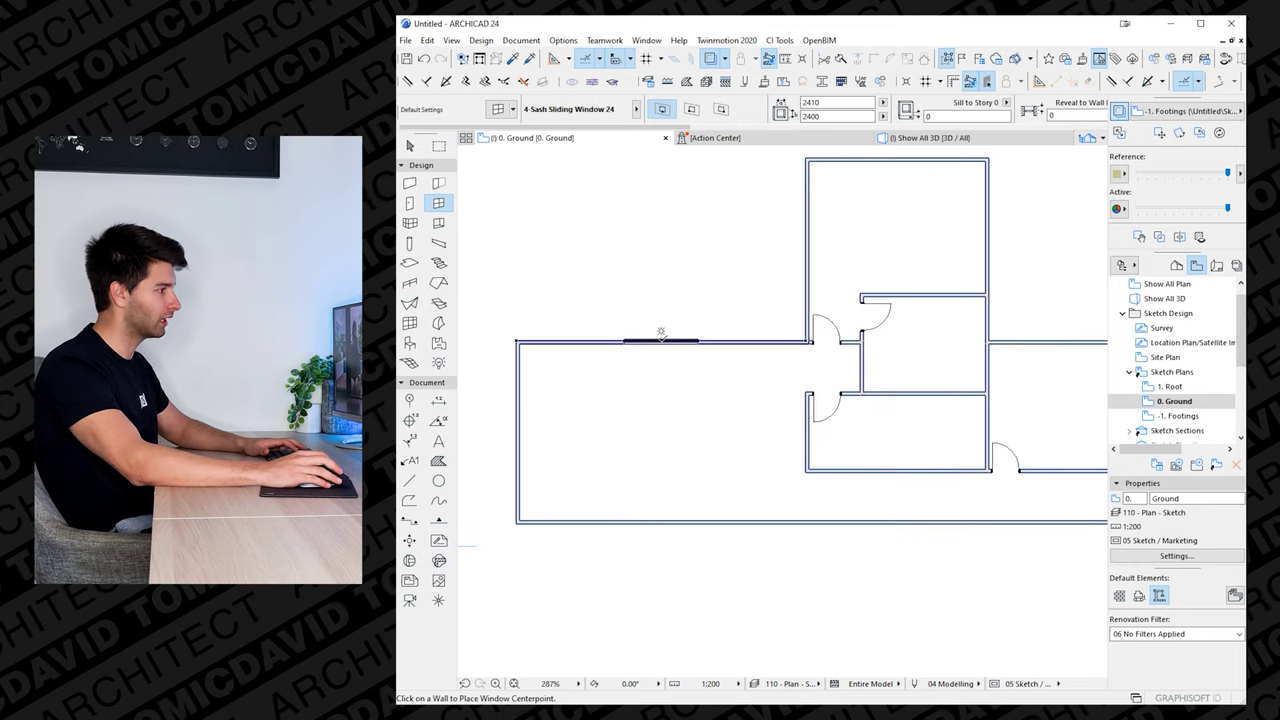
click(657, 320)
middle_drag(885, 343, 651, 353)
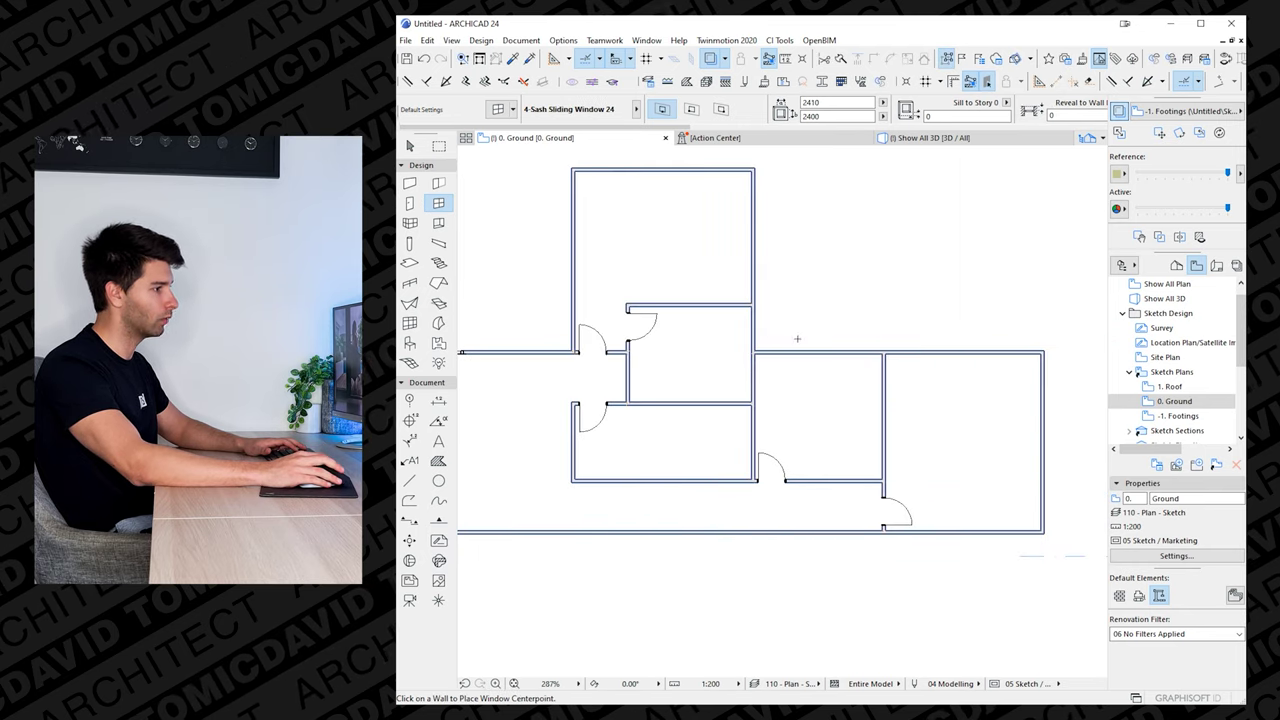
click(817, 345)
click(837, 302)
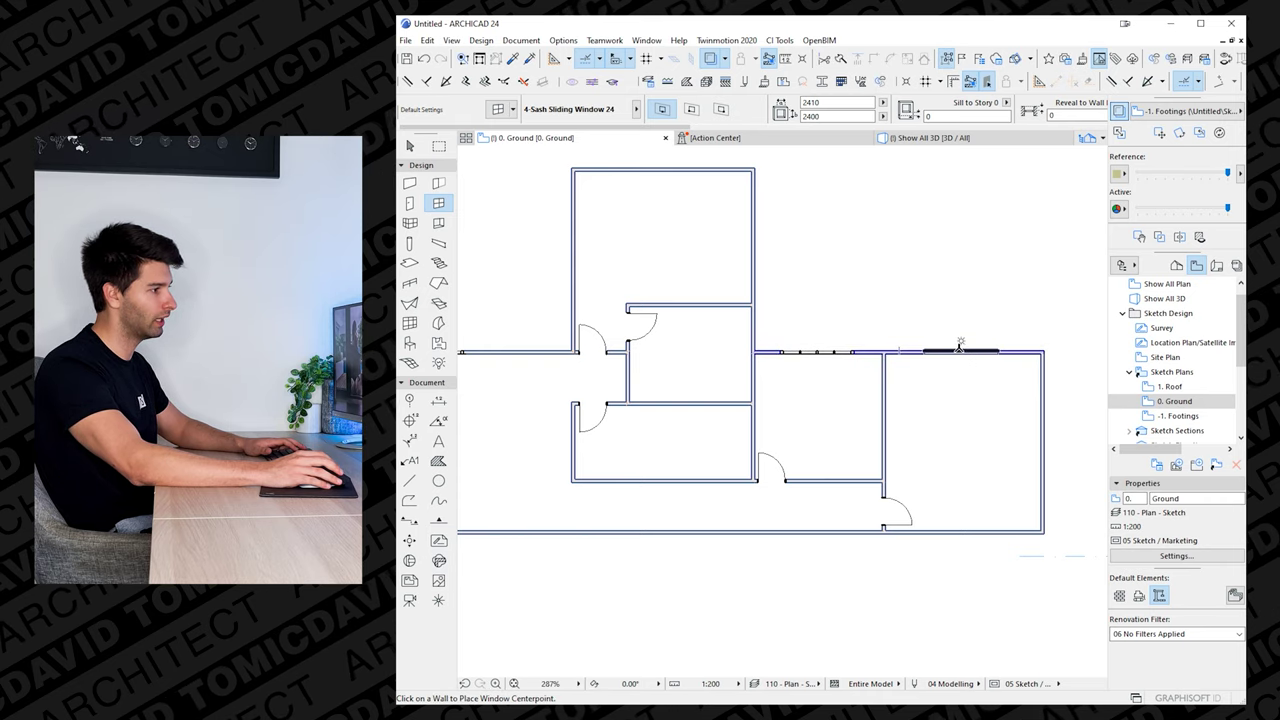
click(957, 347)
click(951, 314)
key(Escape)
- Set the width of the sliding window in the left wing's upper wall to 4000
middle_drag(663, 394, 971, 391)
scroll(762, 386, down, 1)
scroll(759, 385, right, 2)
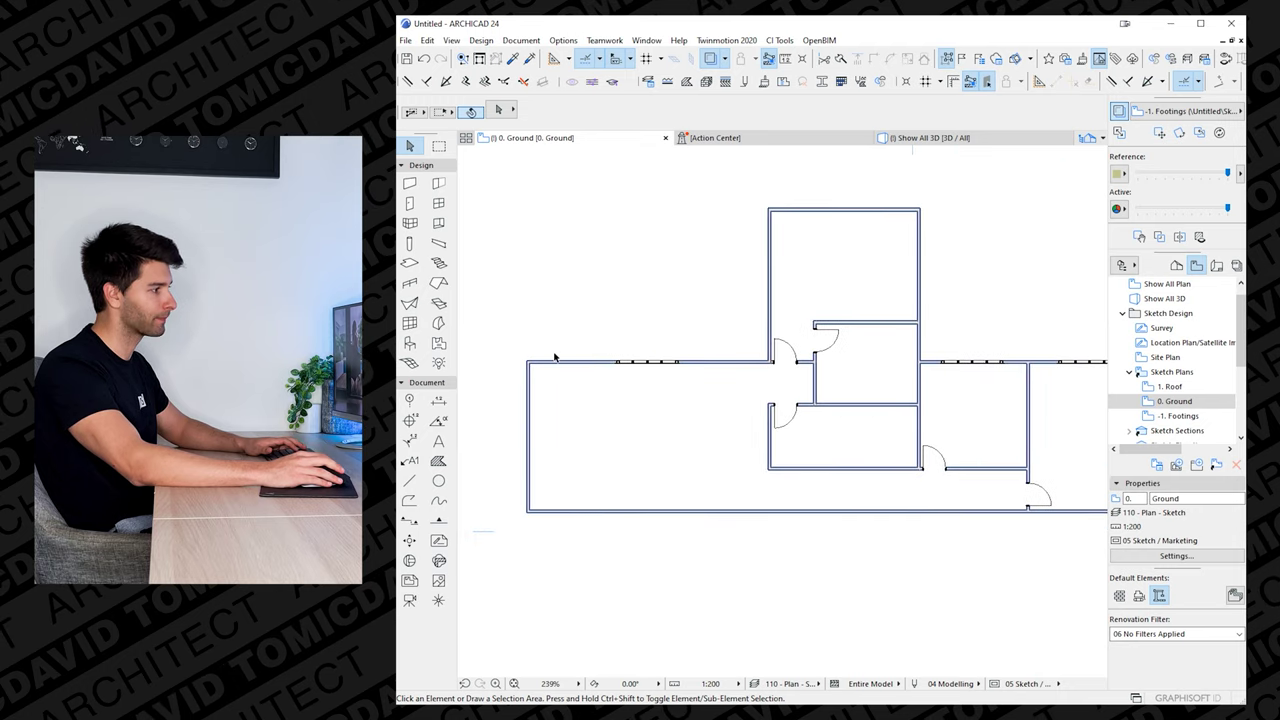
scroll(762, 293, right, 3)
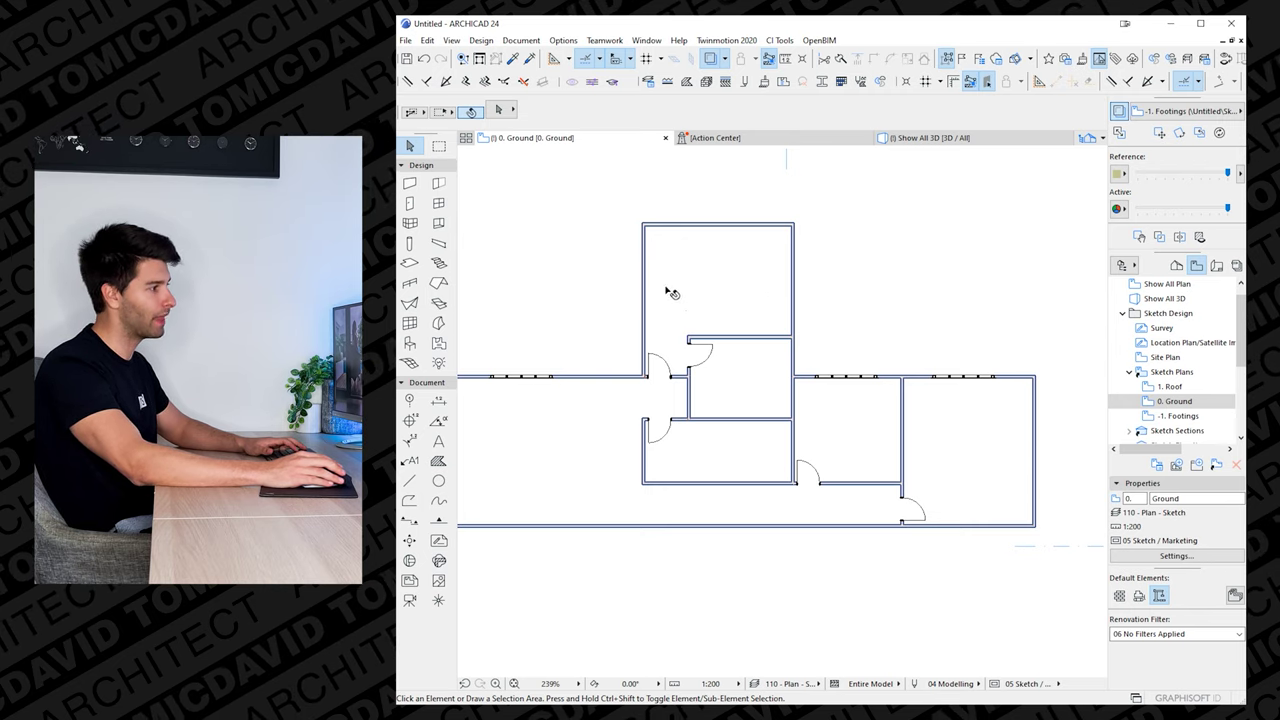
scroll(671, 292, left, 3)
click(690, 366)
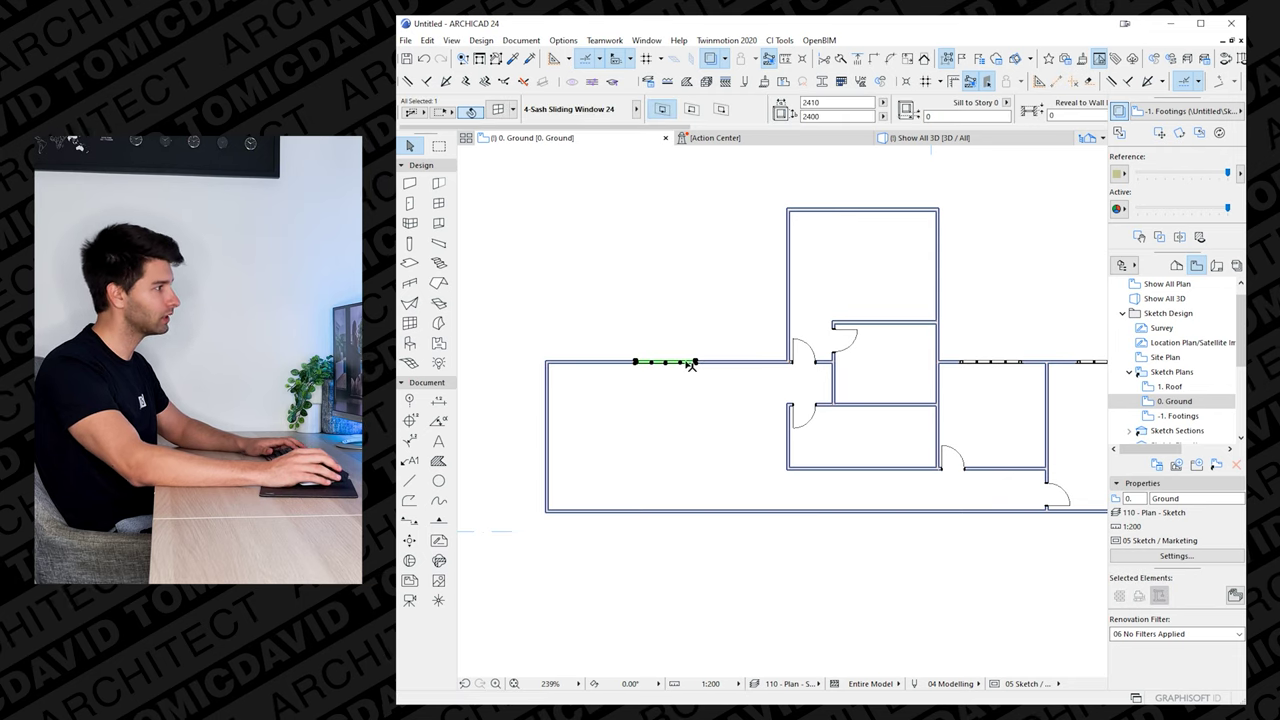
click(800, 103)
text(4000)
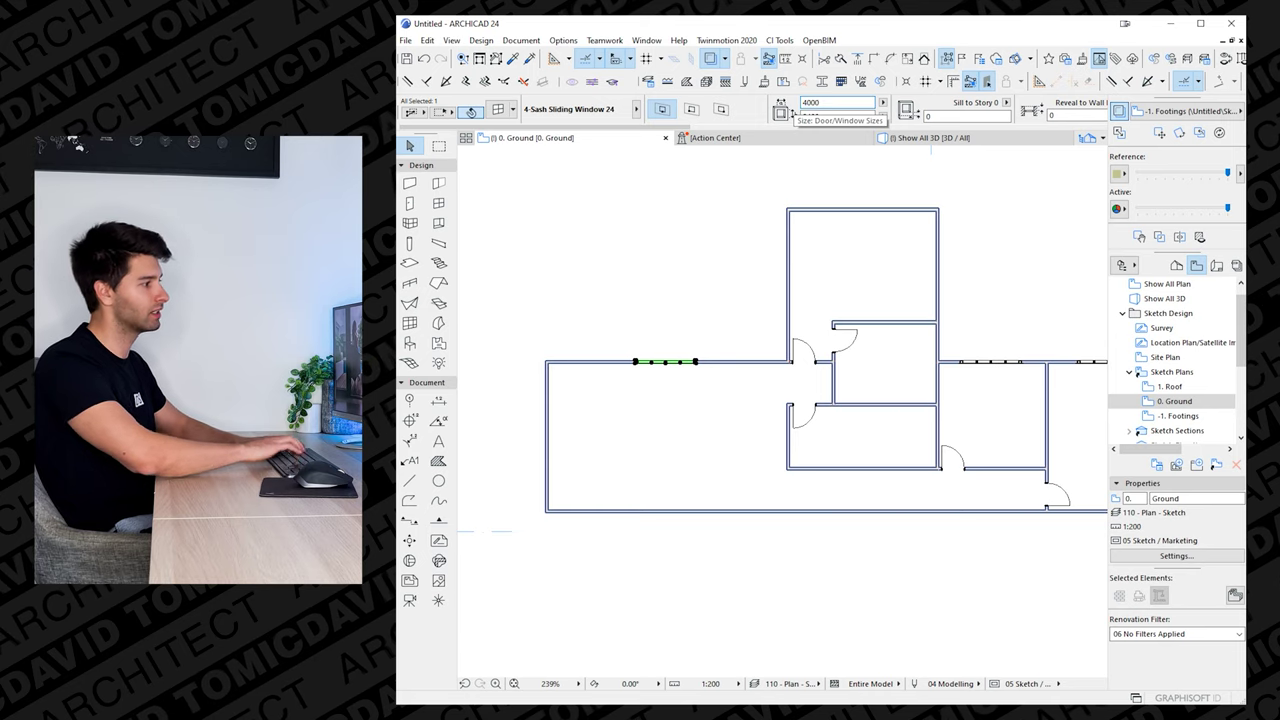
key(Return)
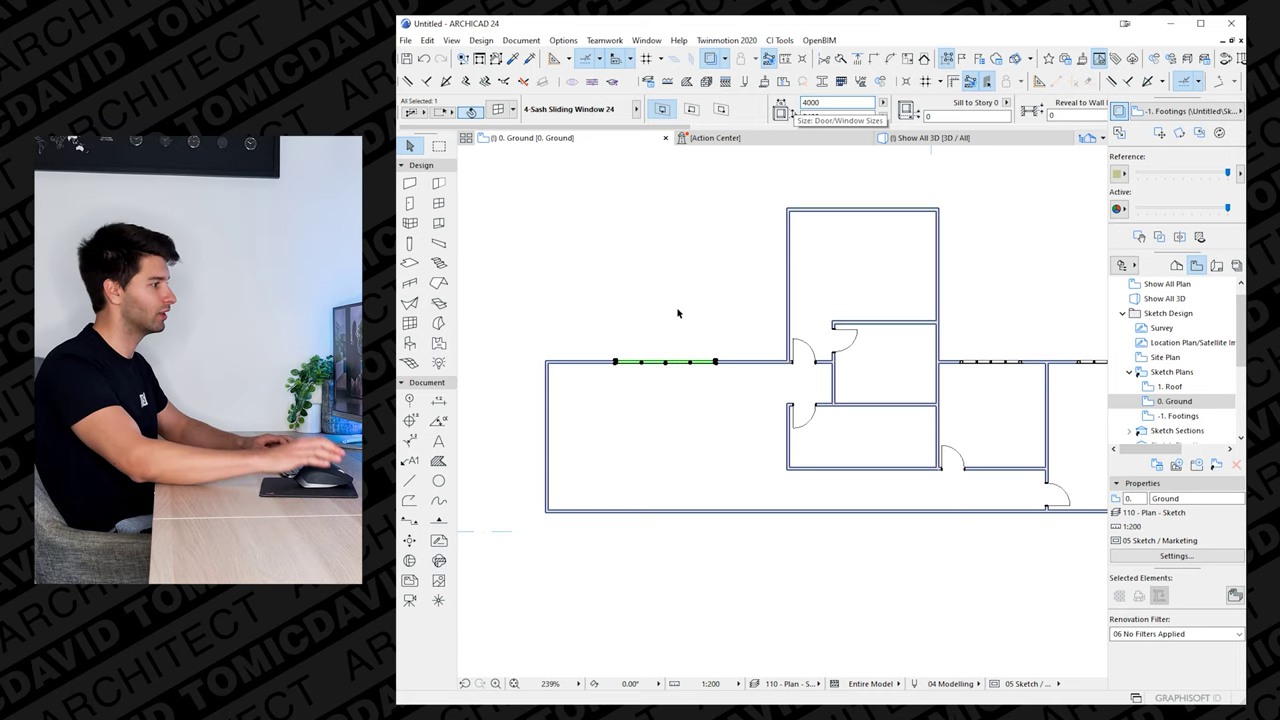
- Stretch both ends of the right-hand middle room's window to the room's side walls, making it about 4191 wide
scroll(926, 374, up, 5)
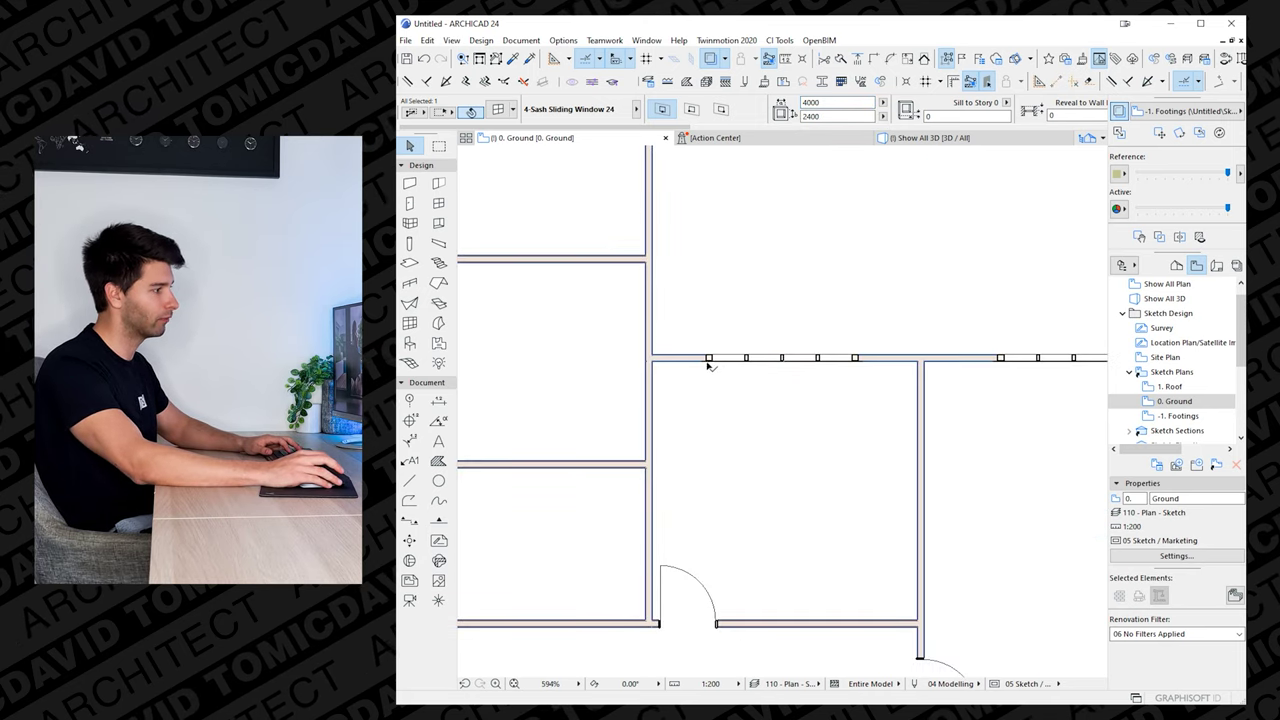
click(708, 363)
scroll(850, 366, up, 2)
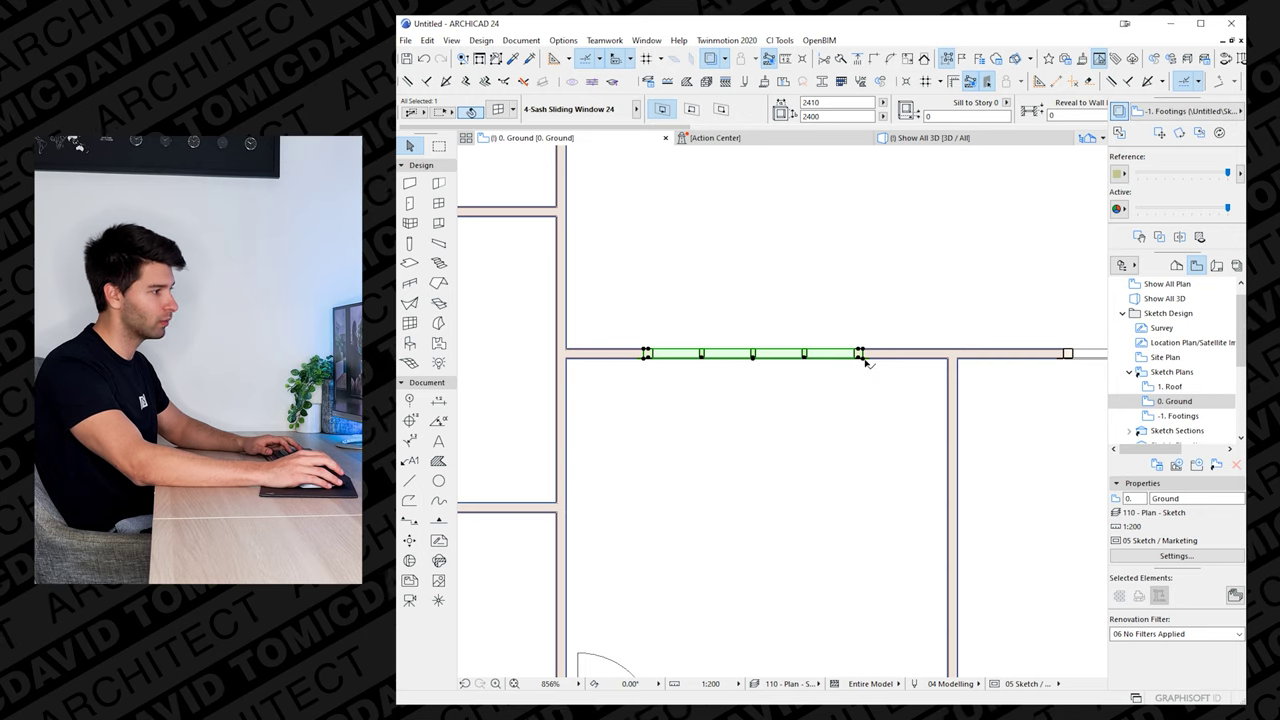
click(865, 360)
click(953, 356)
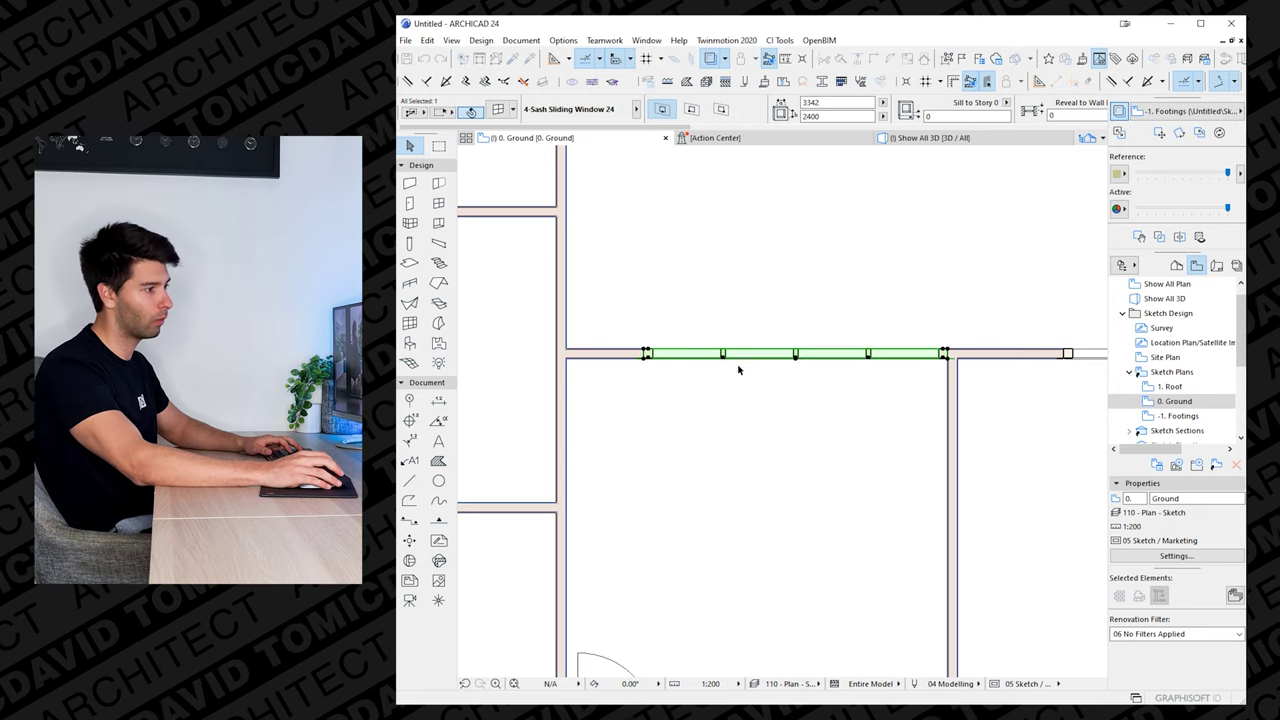
click(650, 360)
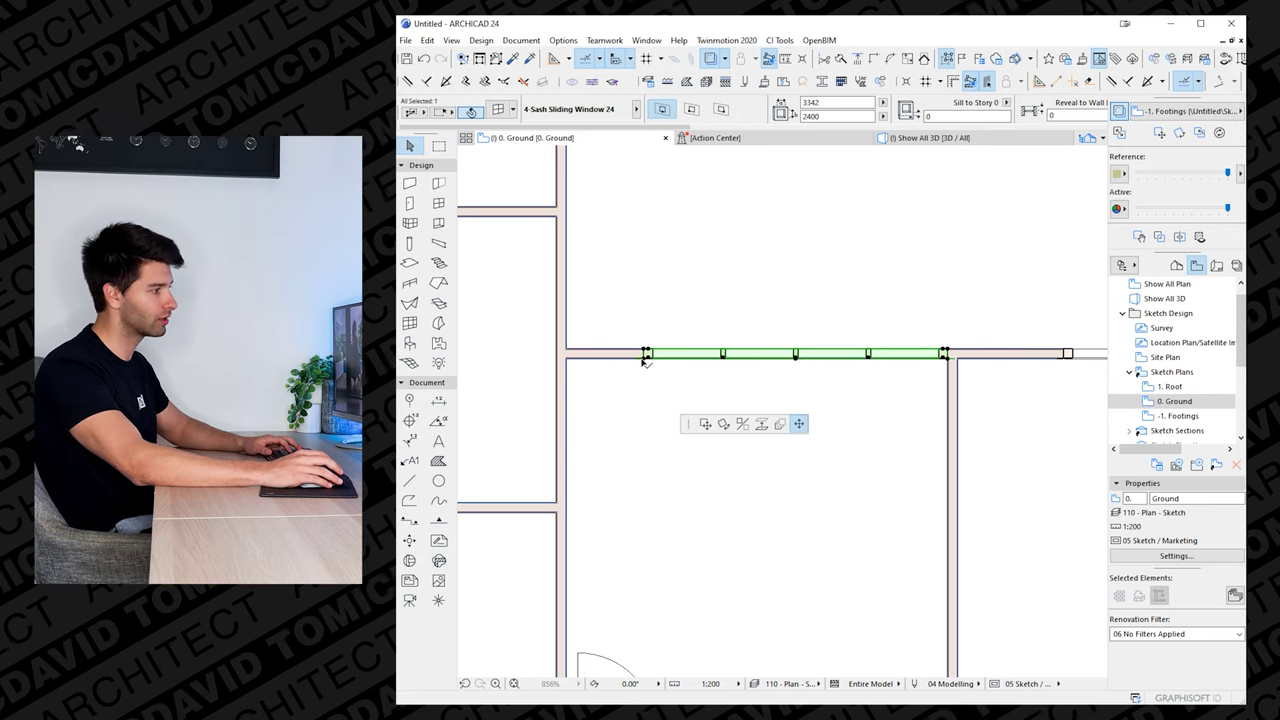
click(573, 343)
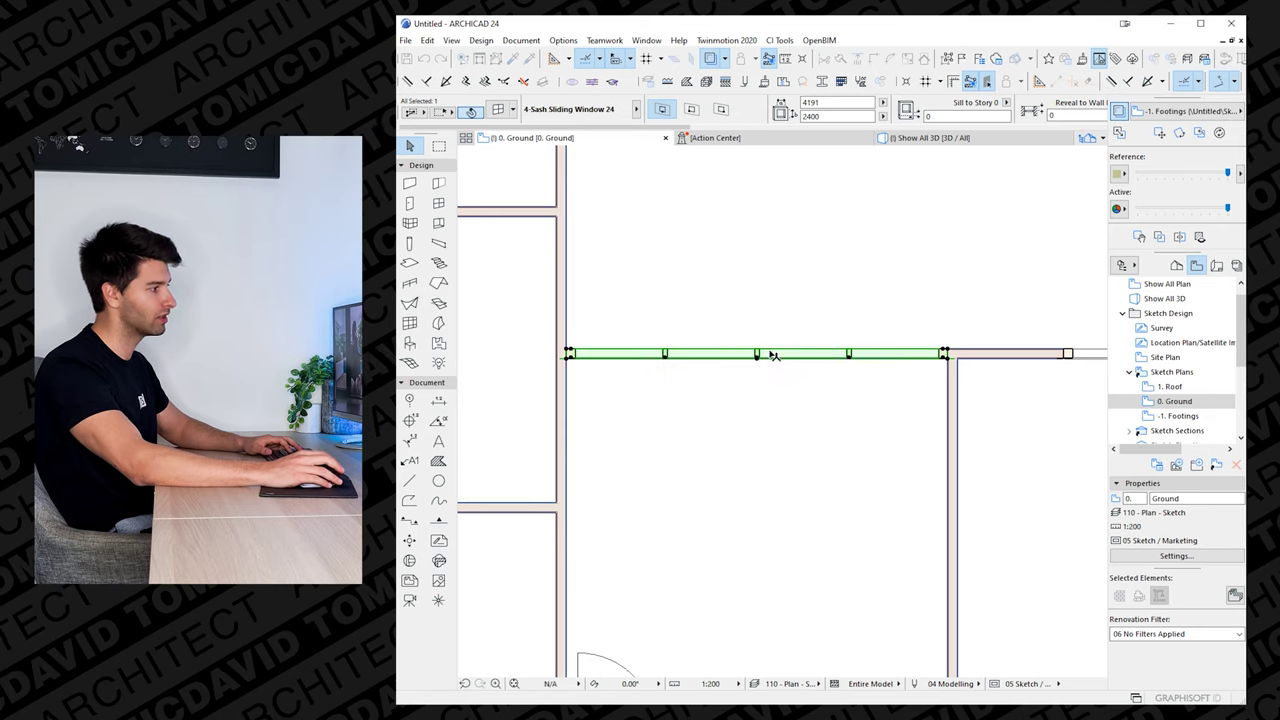
- Stretch the end of the far-right room's sliding window to the outer side wall, making it about 5089 wide, and inspect the model in 3D
scroll(560, 375, right, 5)
click(786, 362)
click(786, 362)
middle_drag(1028, 363, 823, 370)
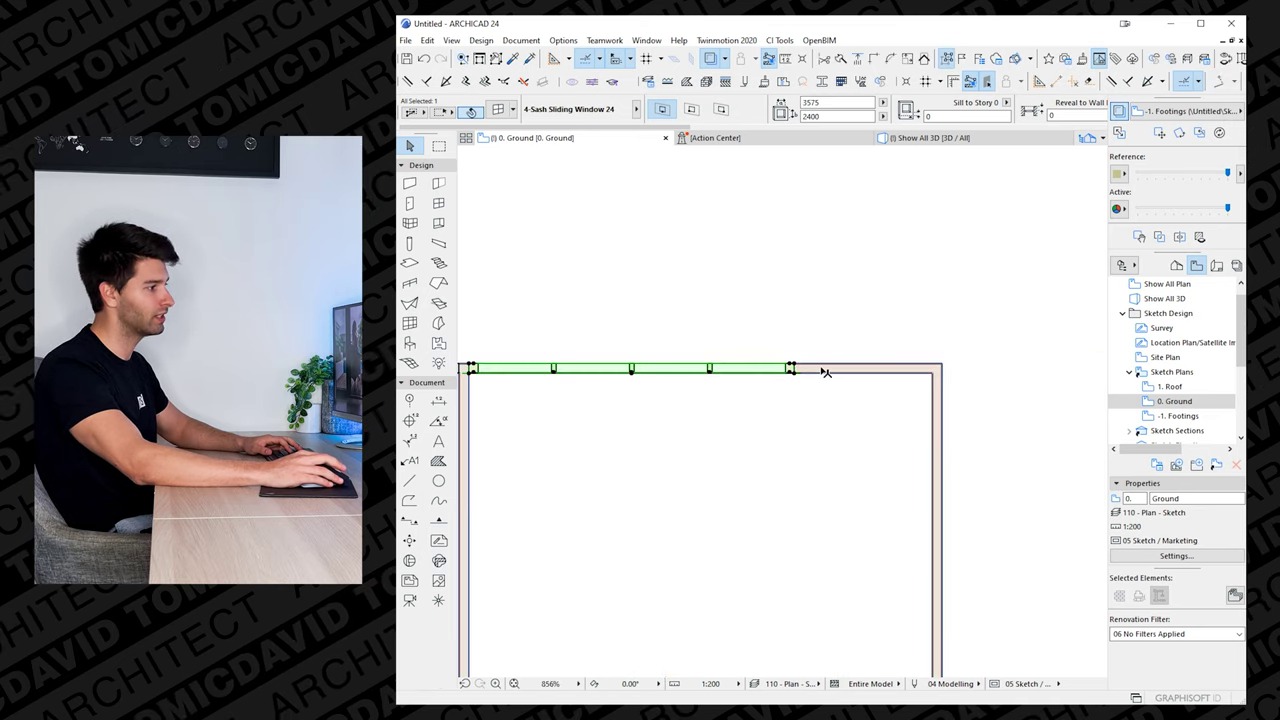
click(795, 374)
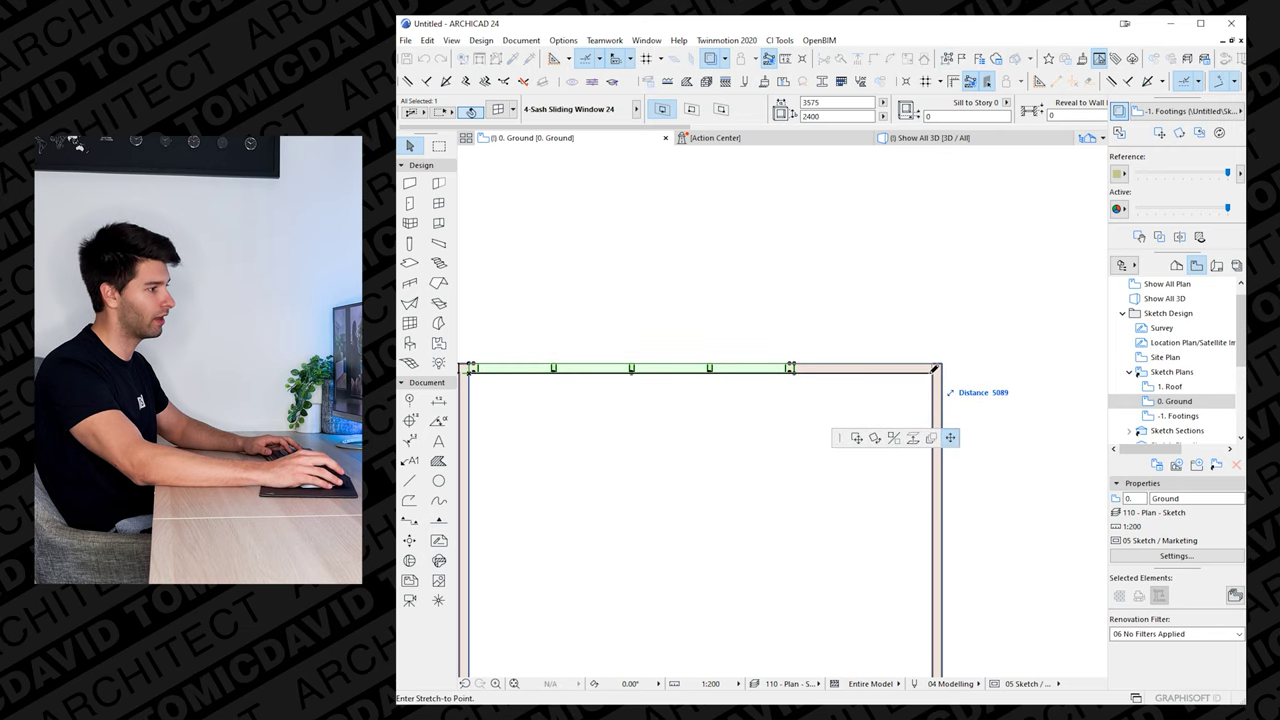
click(930, 369)
scroll(851, 421, down, 3)
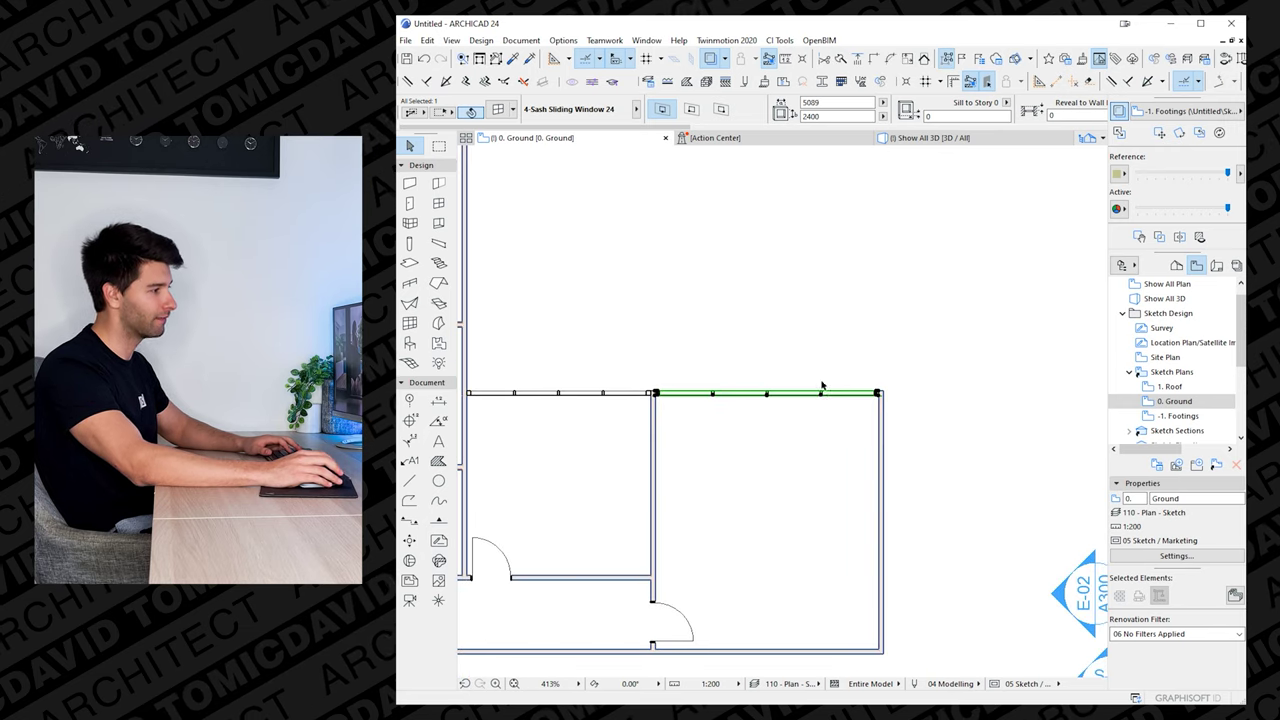
key(Escape)
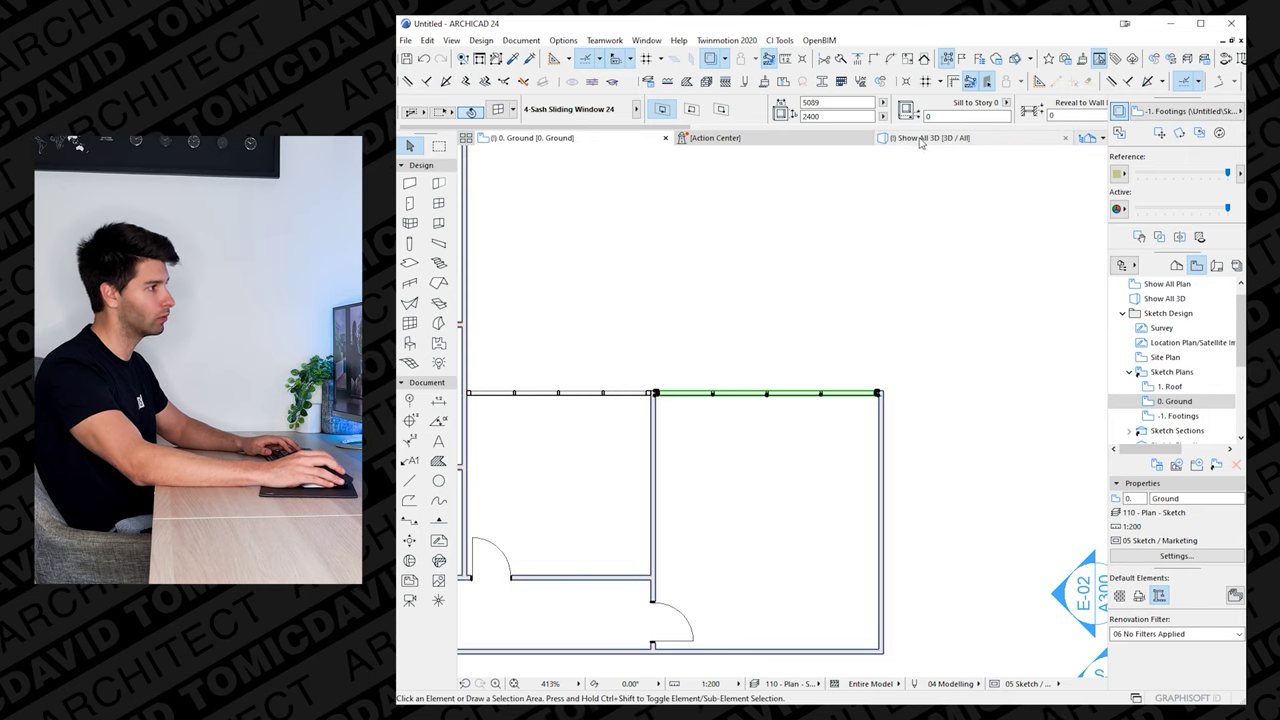
scroll(698, 403, down, 1)
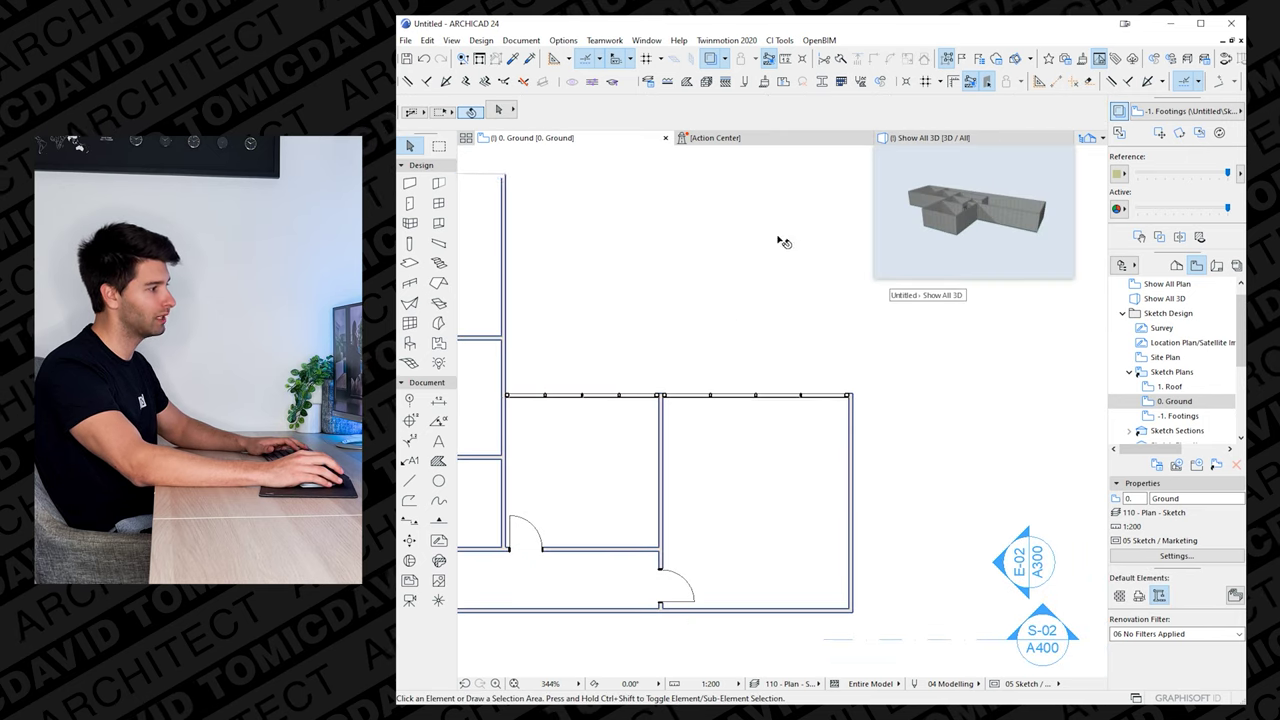
click(925, 137)
shift+middle_drag(815, 377, 541, 449)
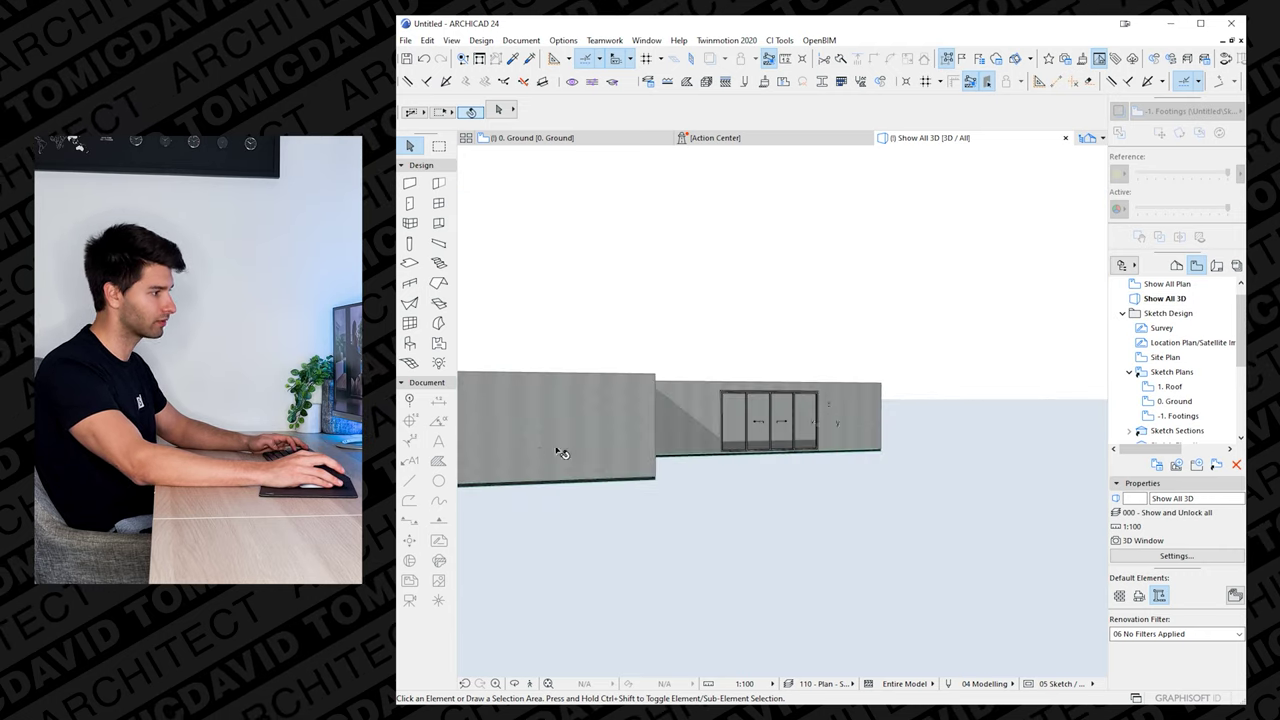
- On the -1. Footings plan, draw a 9500-wide rectangular slab along the left wing's upper edge, using the footing slab's settings
double_click(1176, 420)
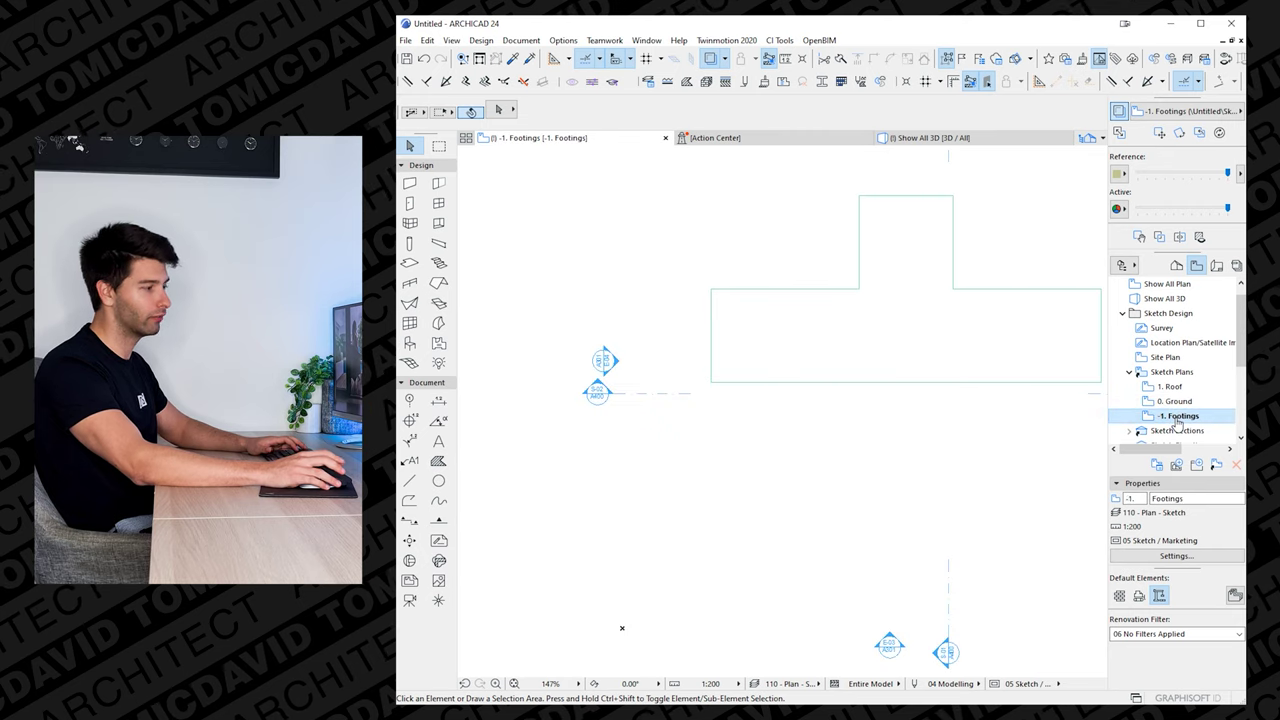
middle_drag(807, 336, 685, 430)
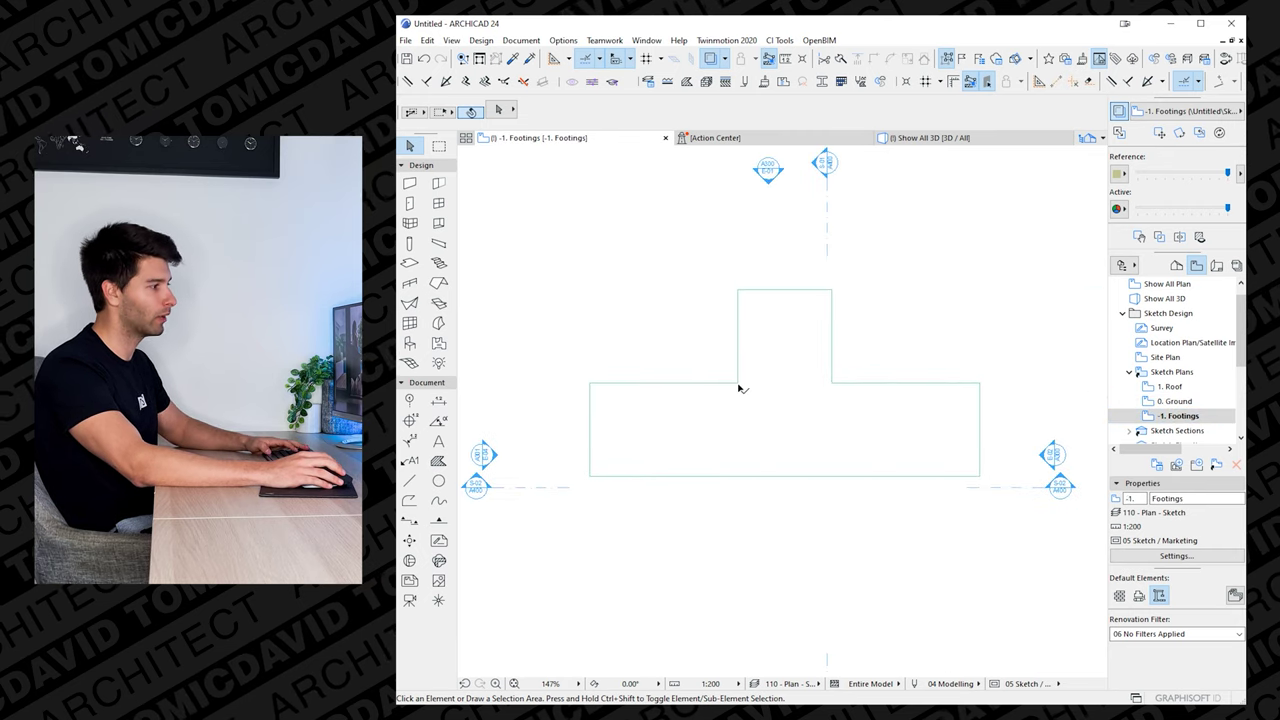
key(super)
key(super)
mouse_move(743, 378)
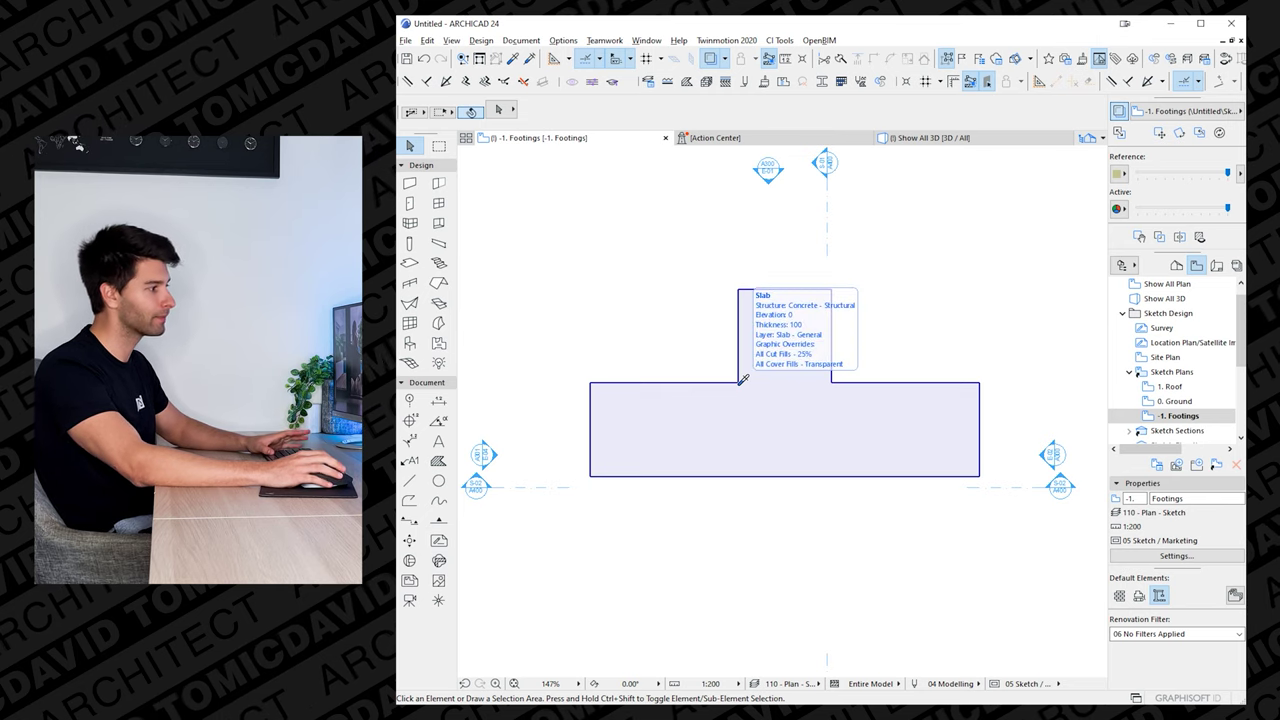
alt+click(743, 378)
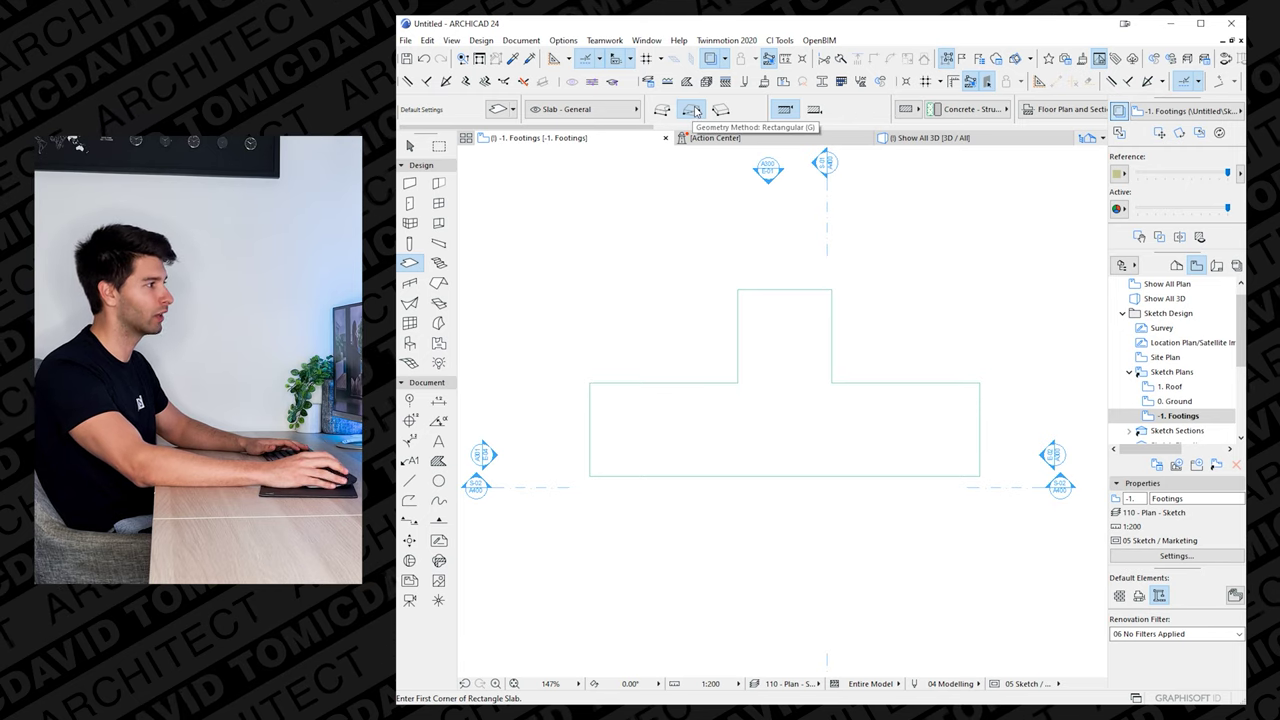
click(590, 382)
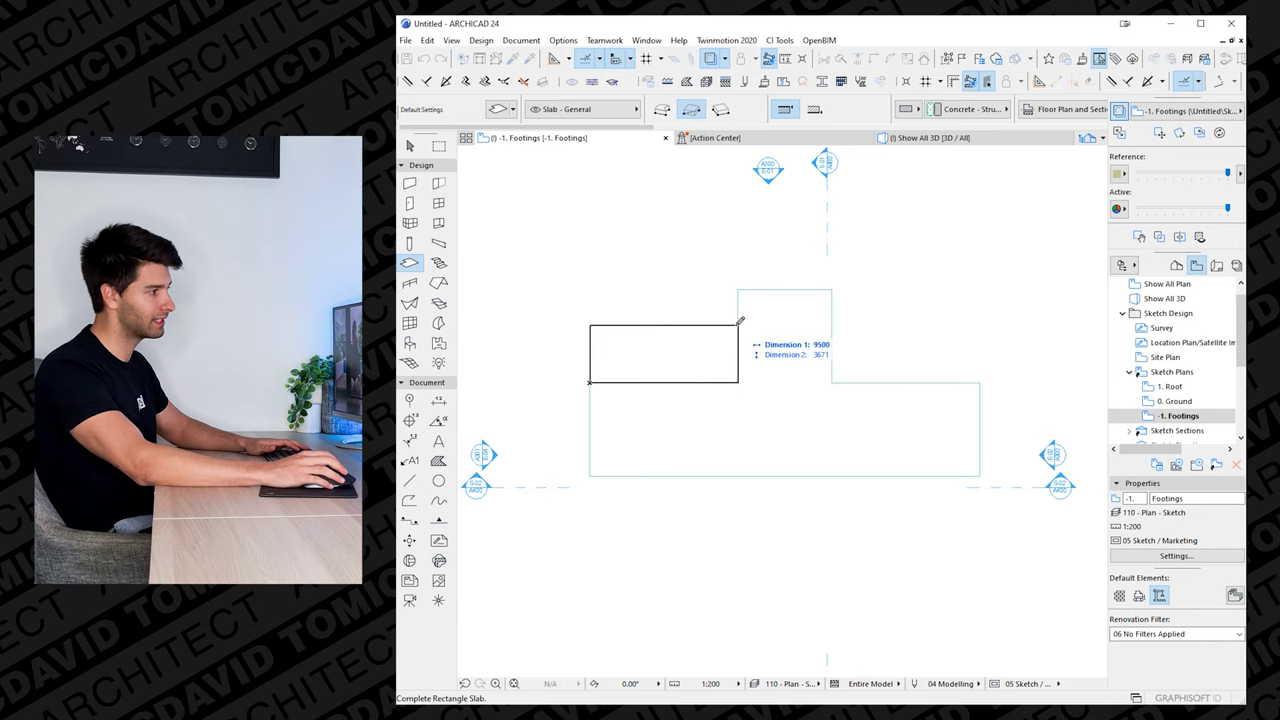
key(Tab)
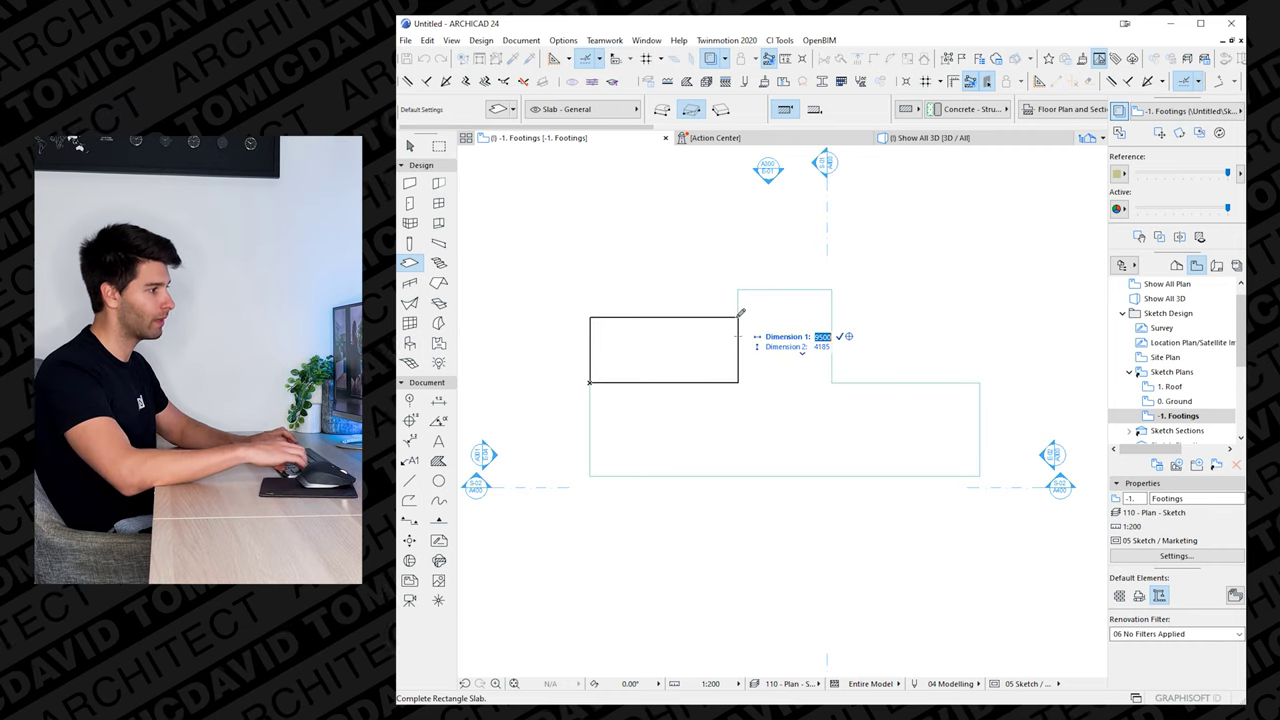
key(Tab)
key(Return)
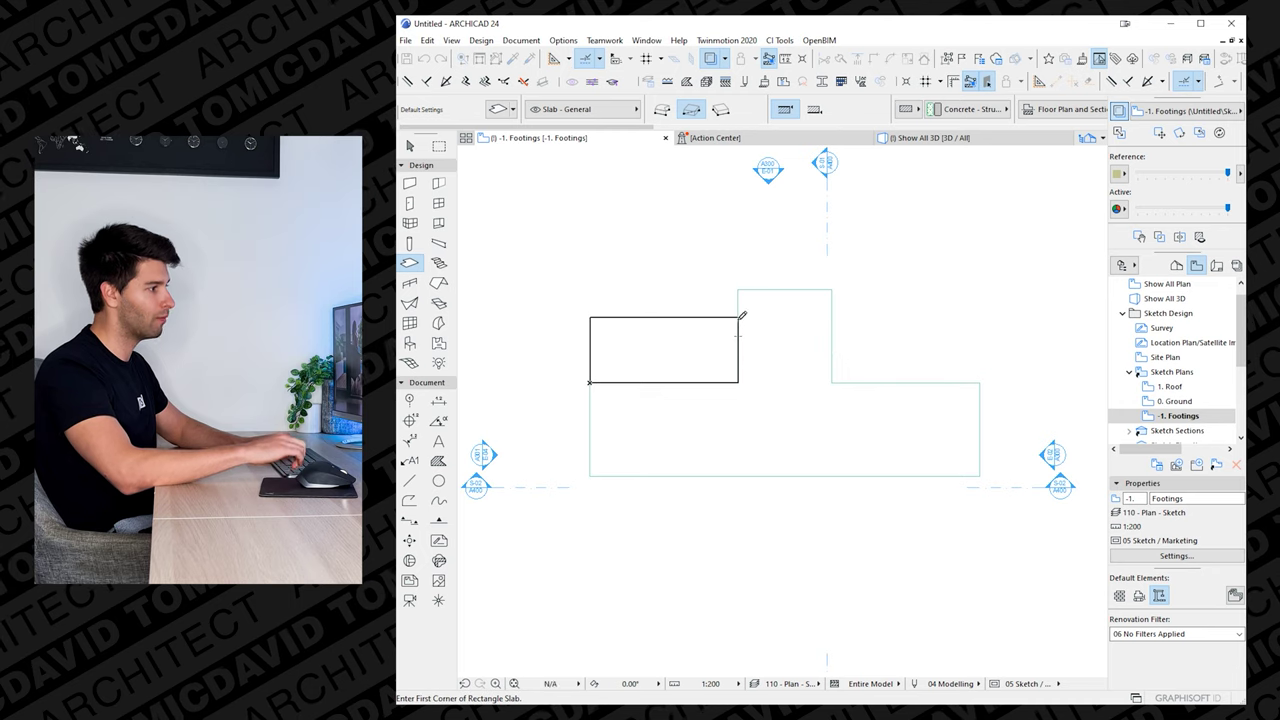
key(Escape)
- Set the new rectangular slab's surfaces to Wood - Walnut Horizontal, its building material to Timber - Floor and its thickness to 190
click(738, 322)
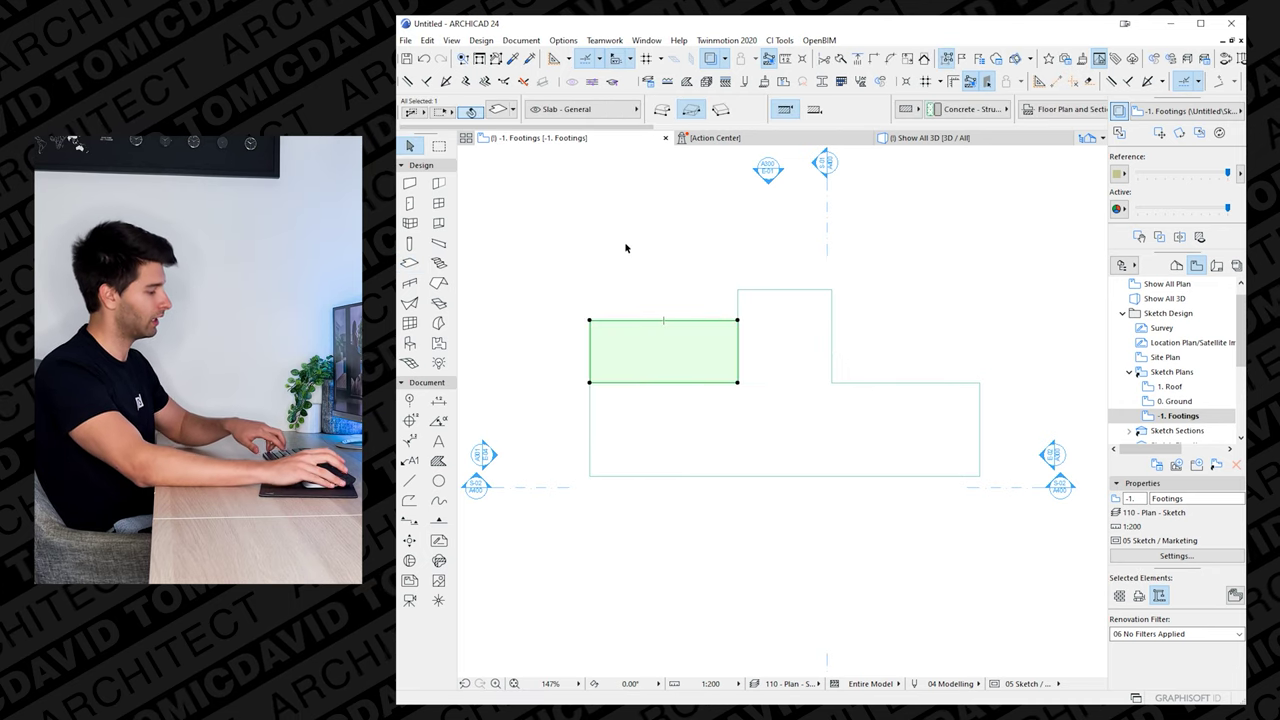
key(ctrl+t)
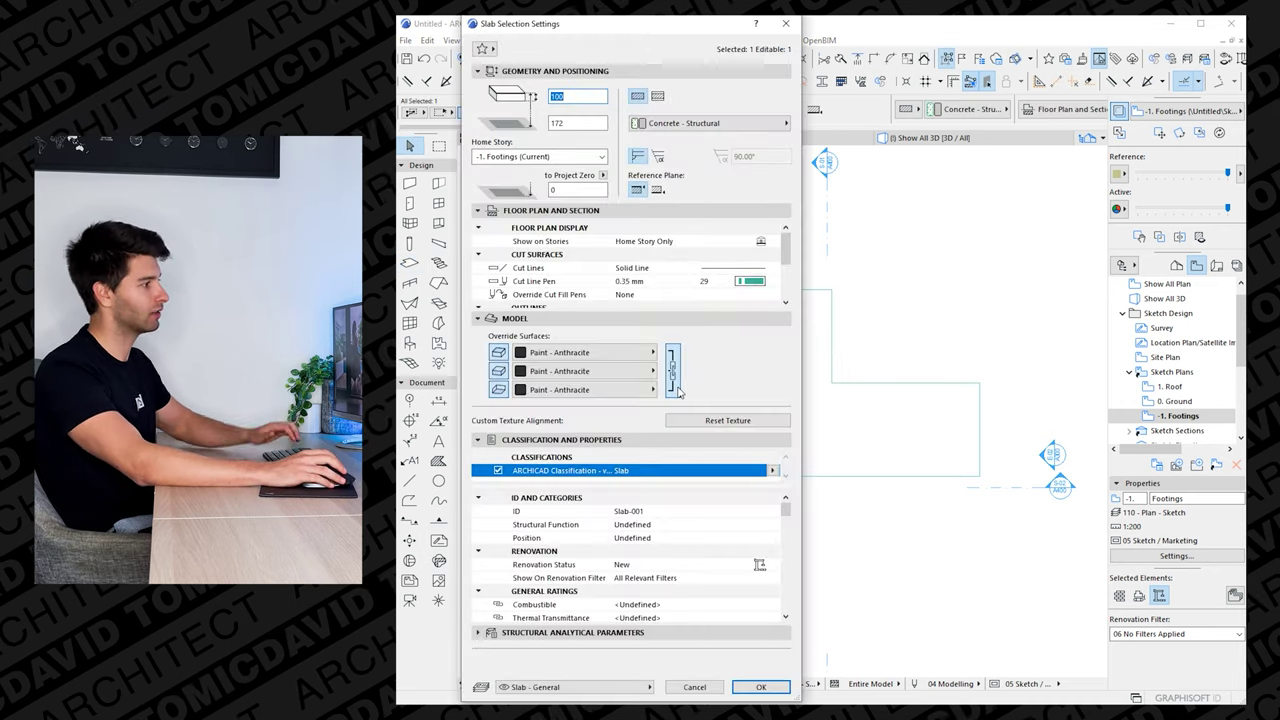
click(588, 355)
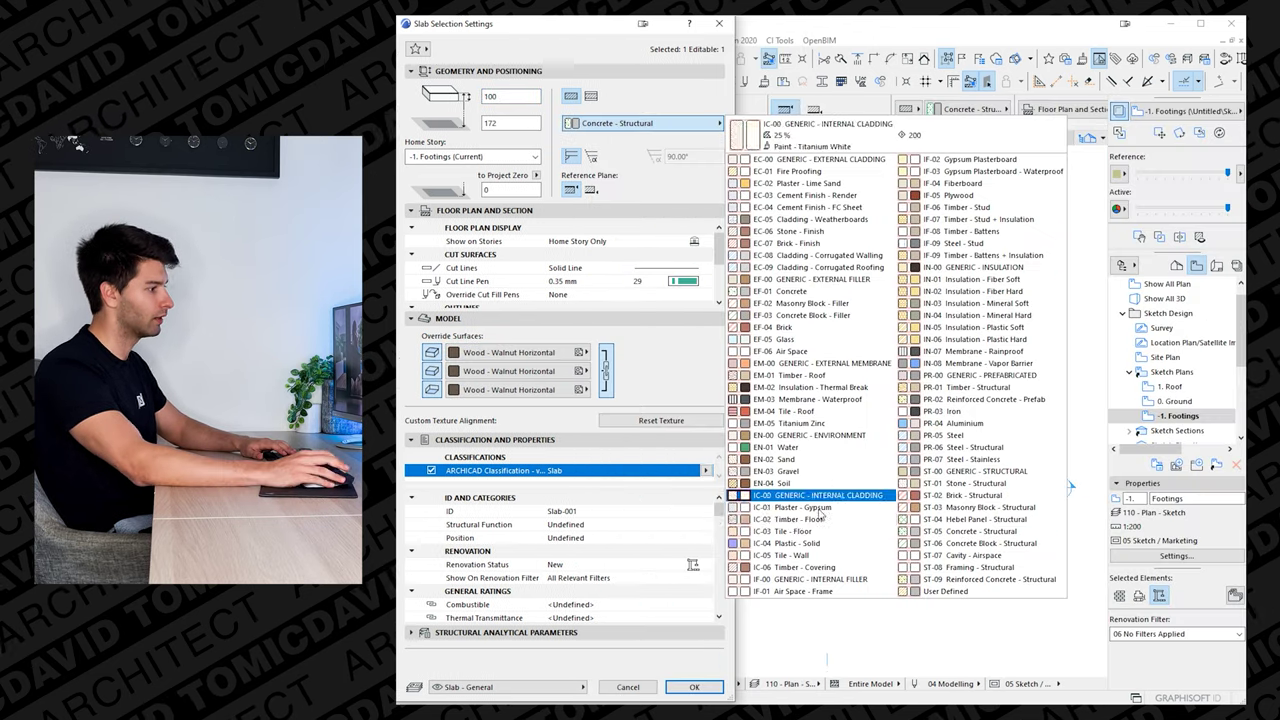
click(796, 520)
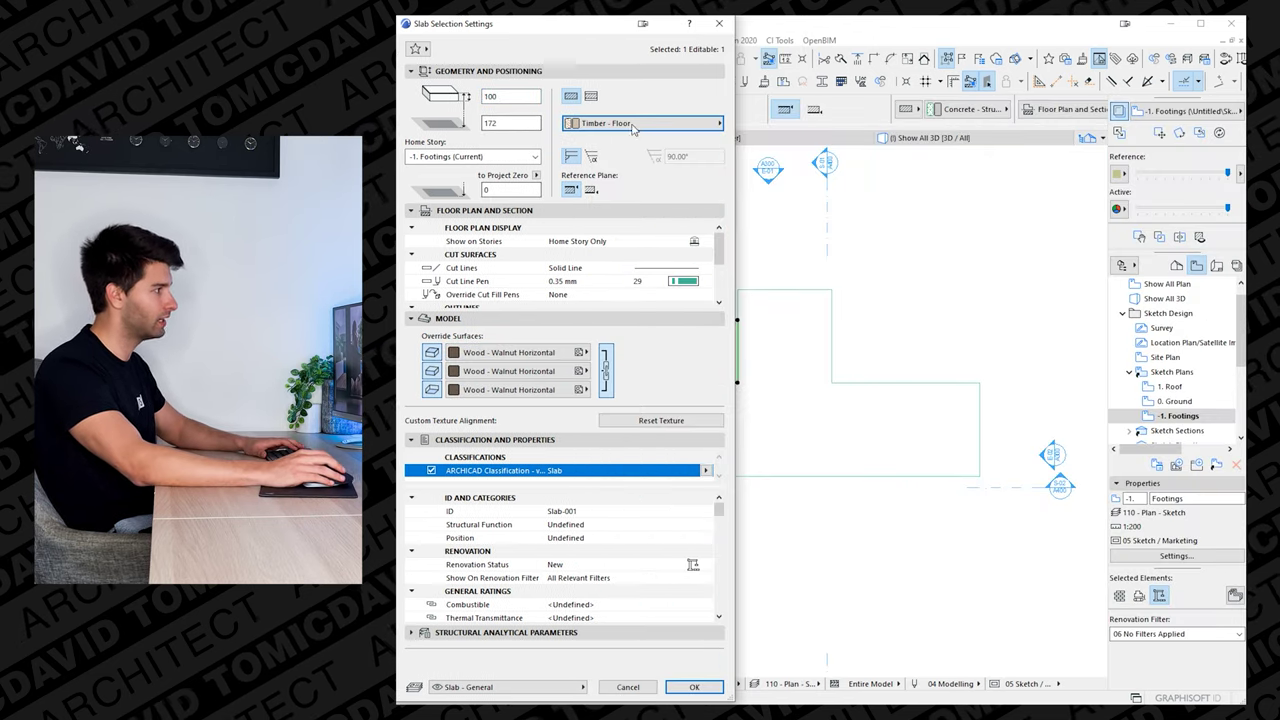
double_click(508, 97)
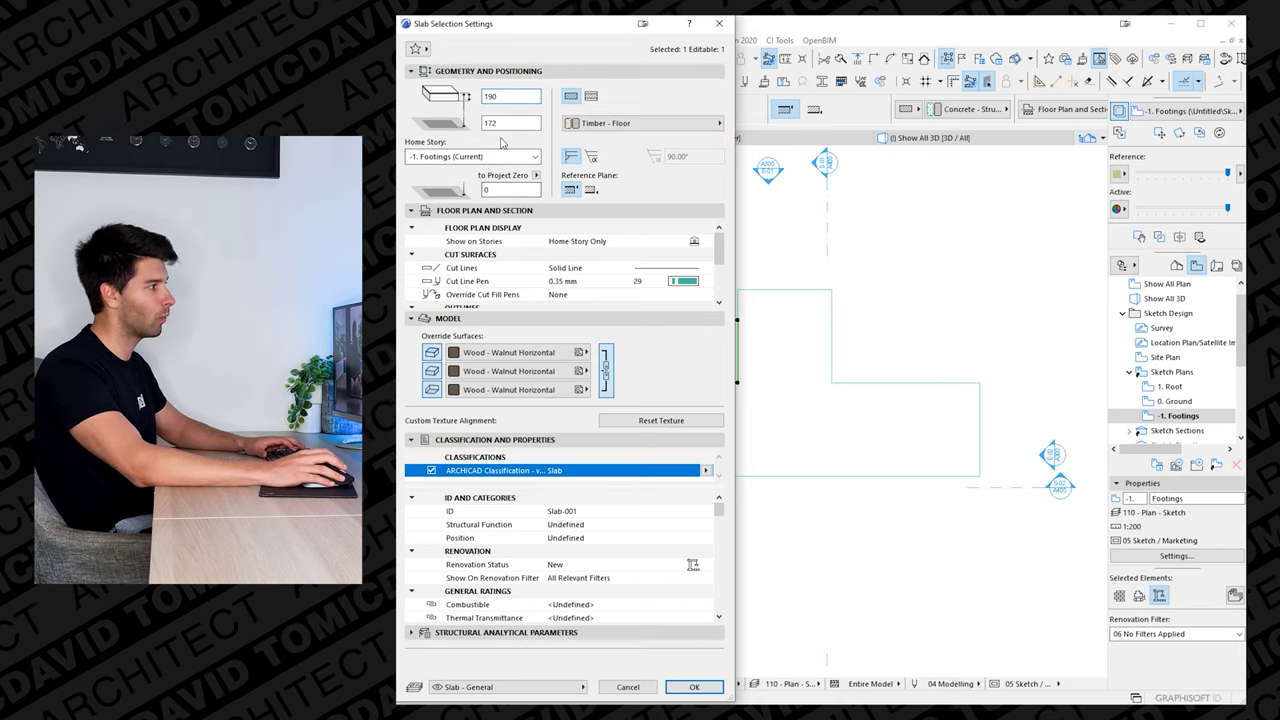
click(712, 693)
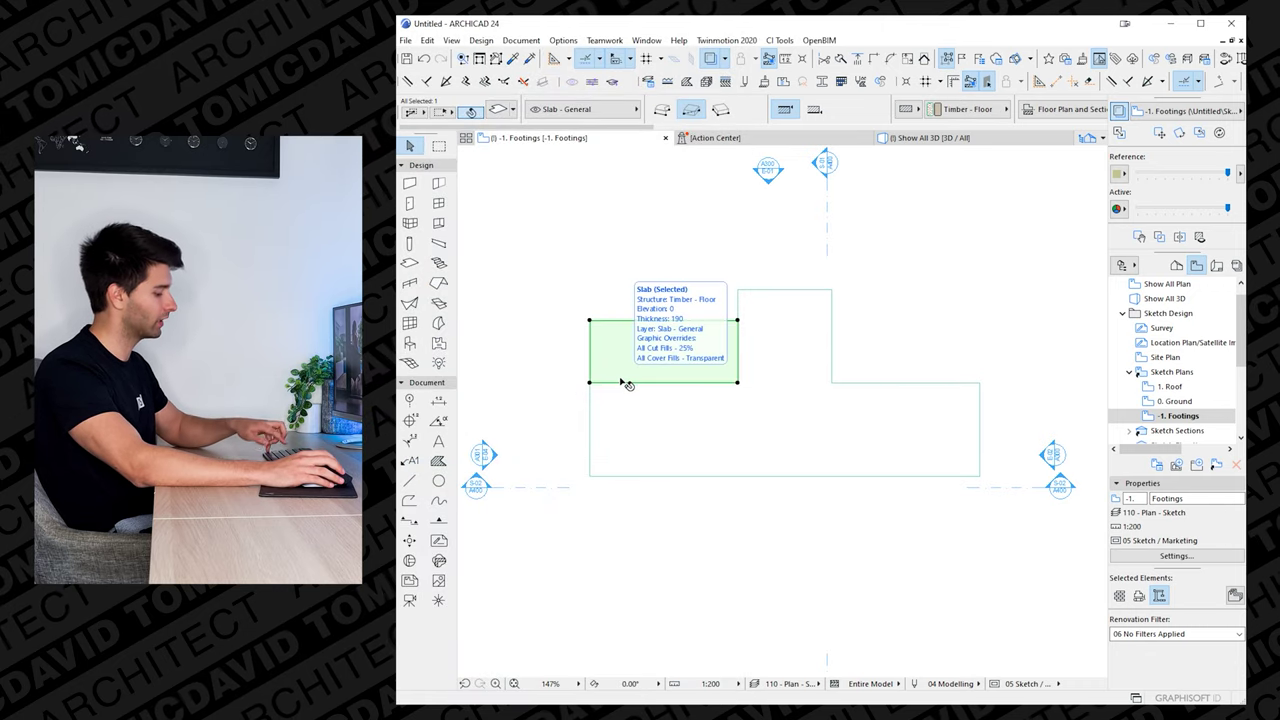
- Copy the timber slab from the left wing to the matching inner corner above the right wing and switch to the 3D view
key(ctrl+d)
click(590, 384)
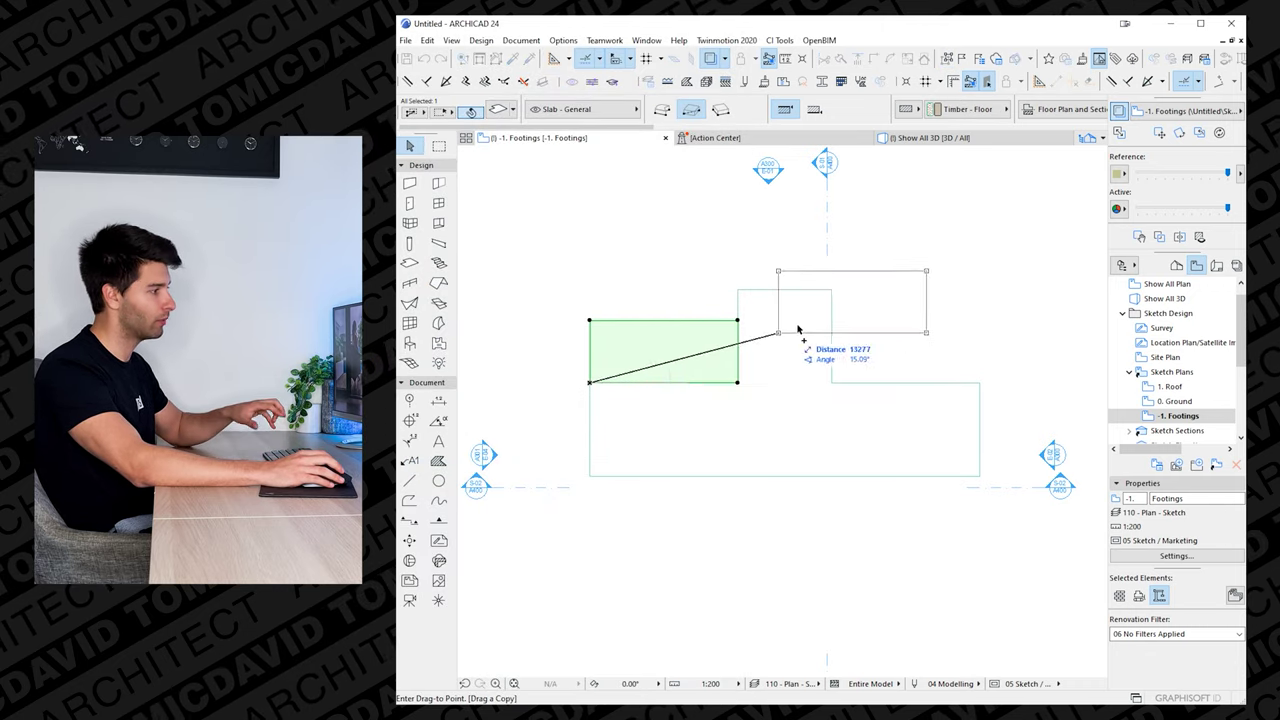
click(831, 384)
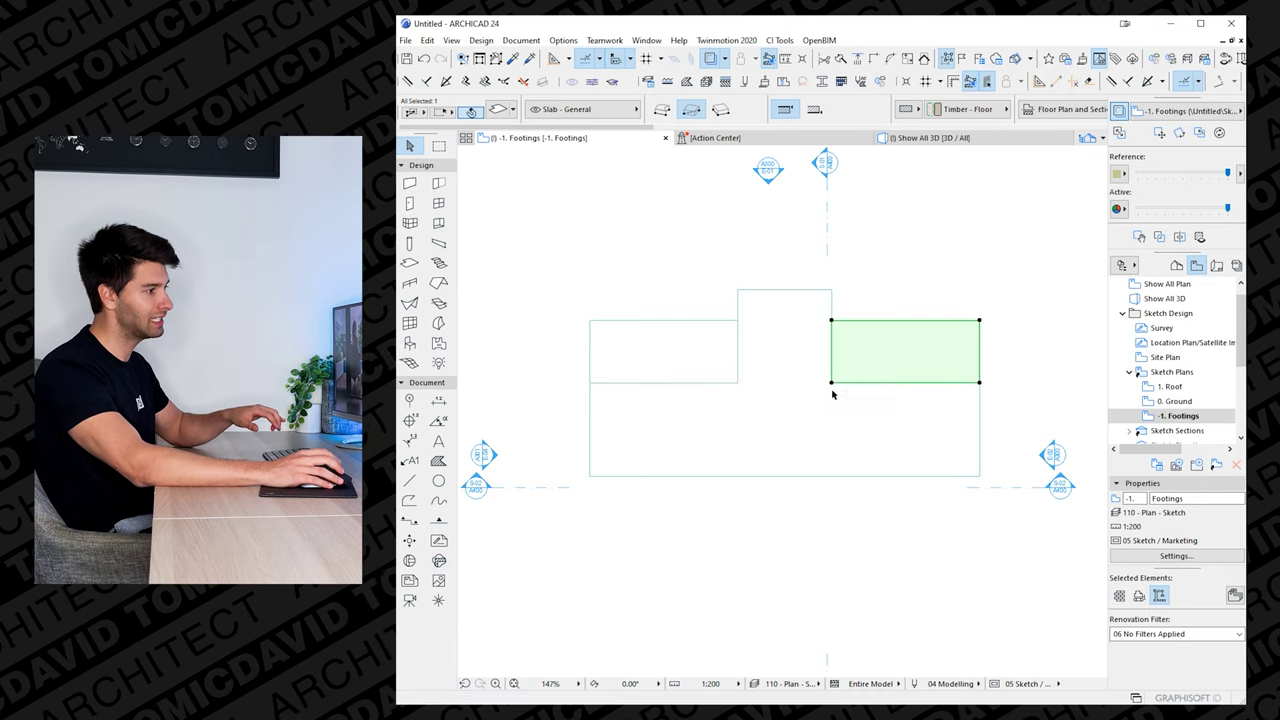
key(Escape)
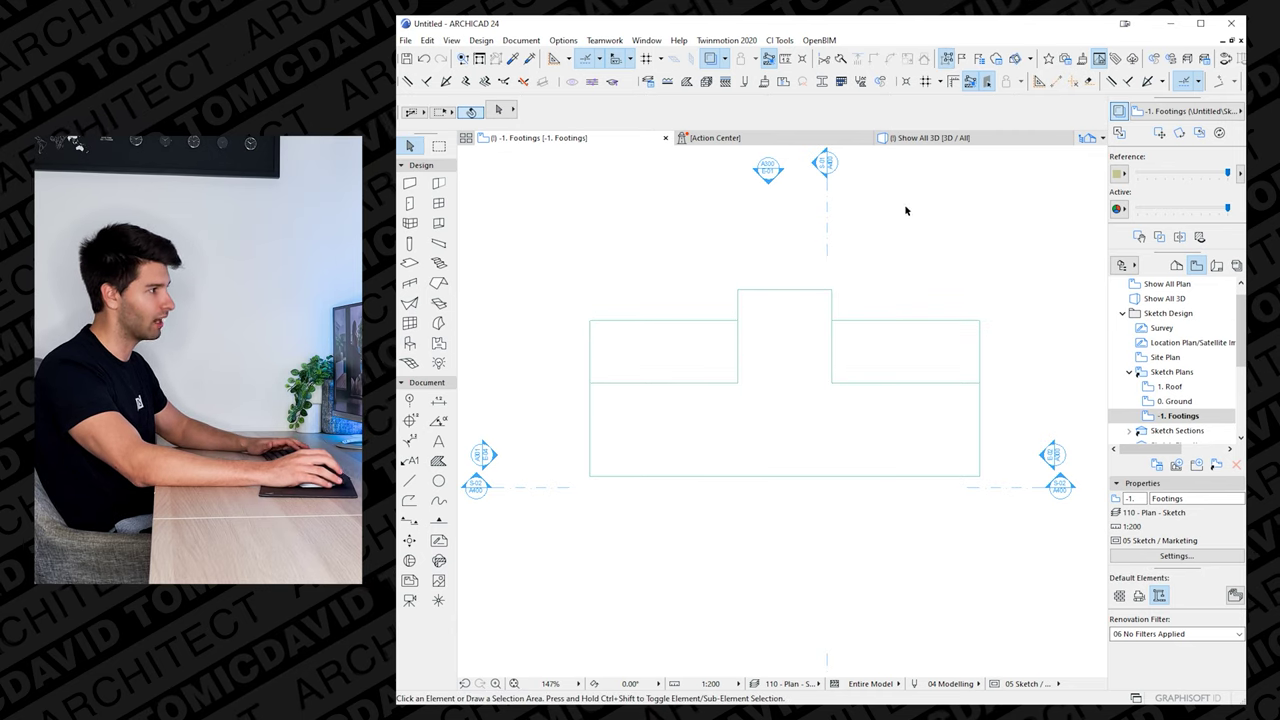
click(929, 139)
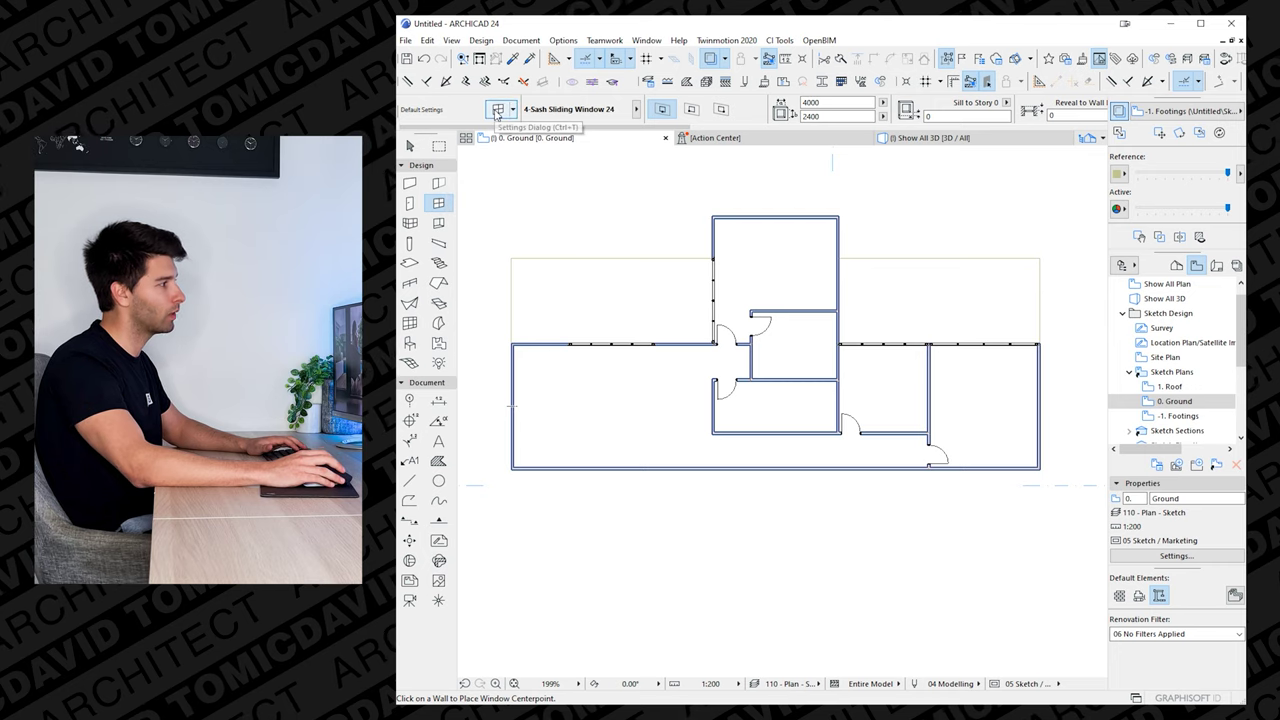
- Search the window library for "window 24" and make the single-sash Window 24 the default window type
click(498, 111)
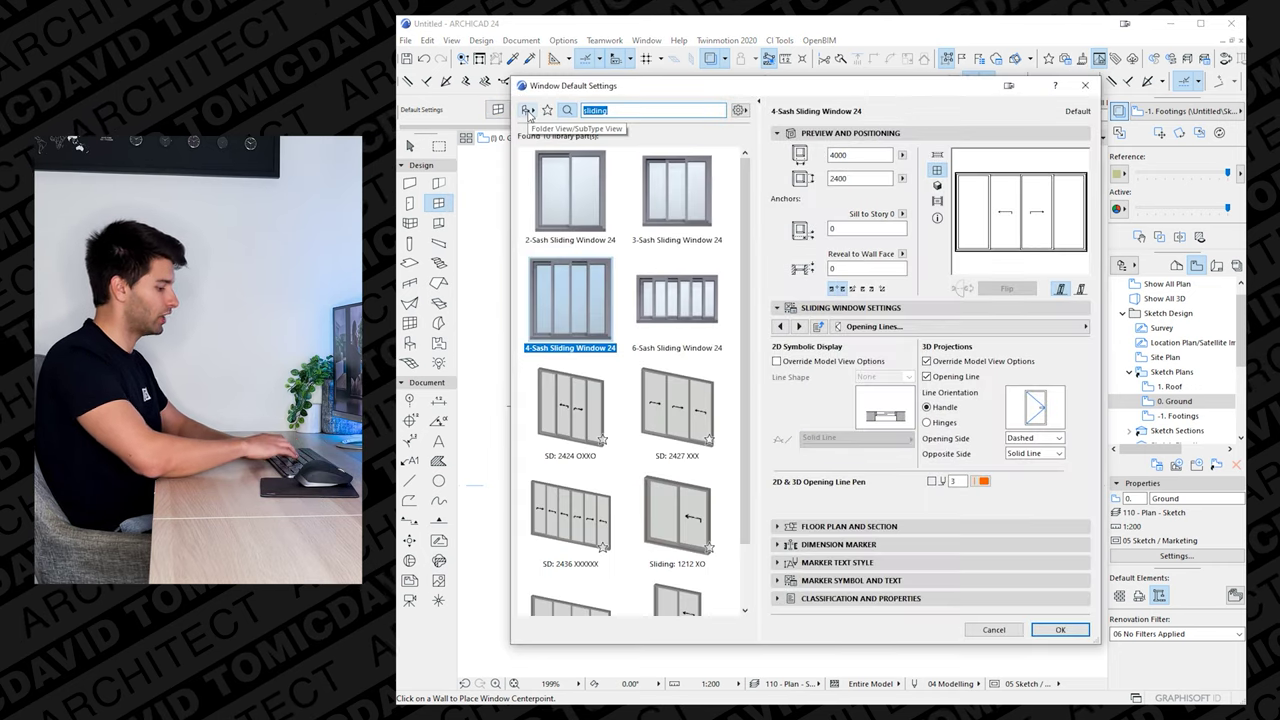
text(window)
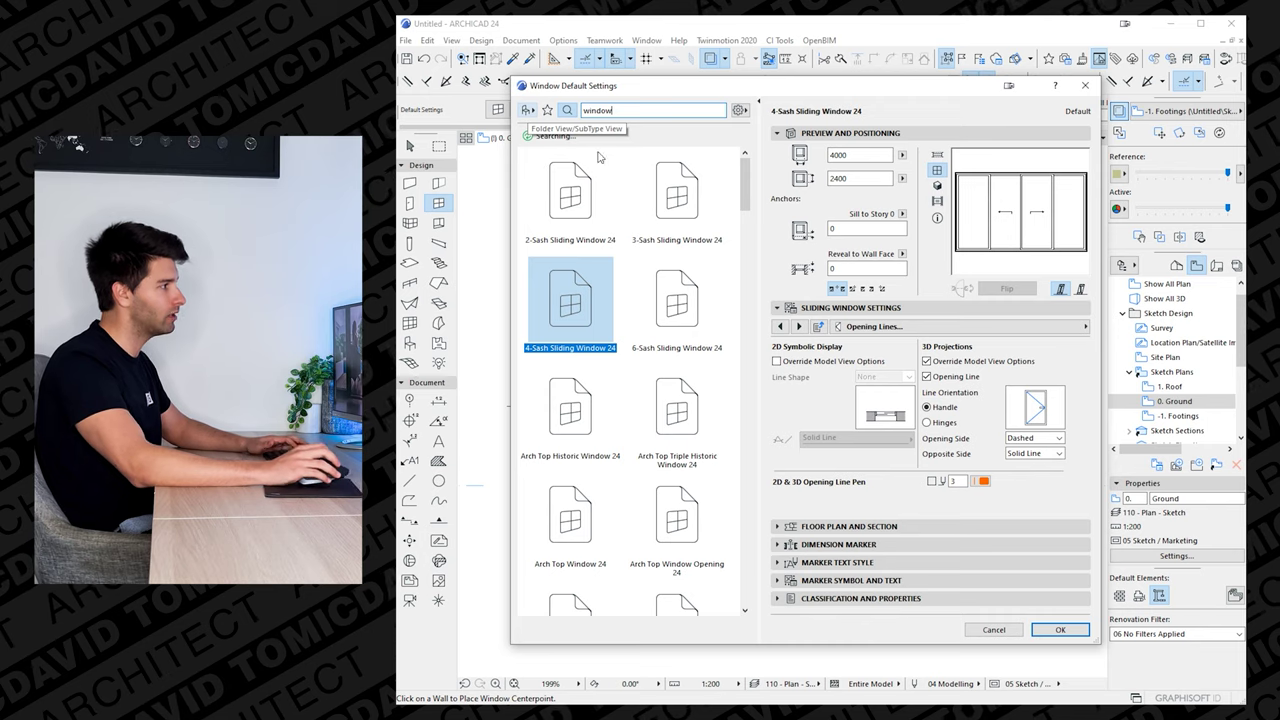
click(677, 106)
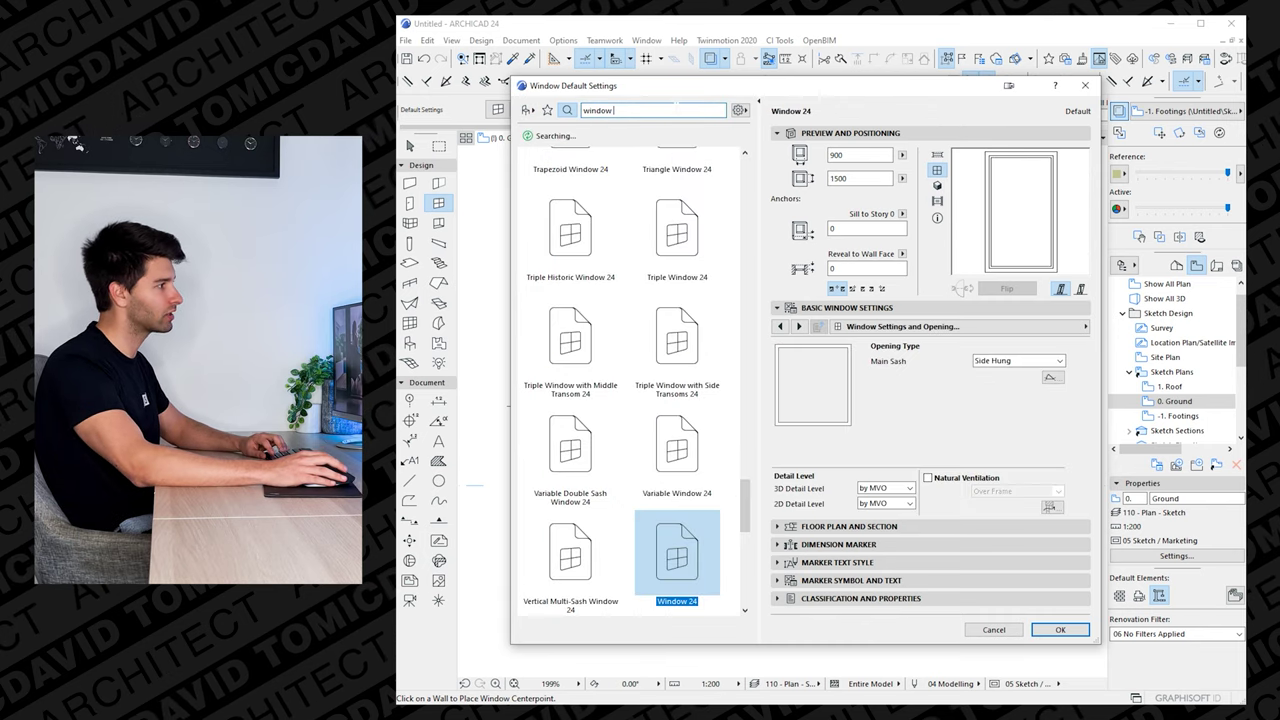
text(24)
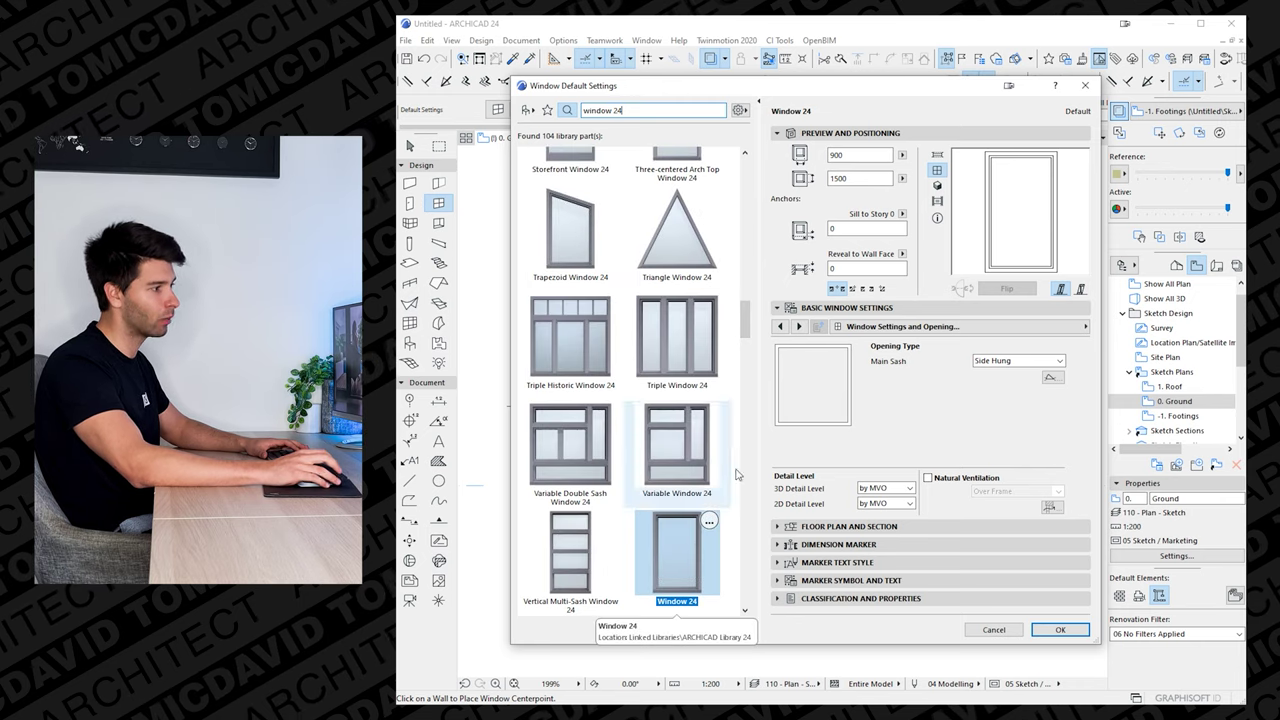
click(1000, 326)
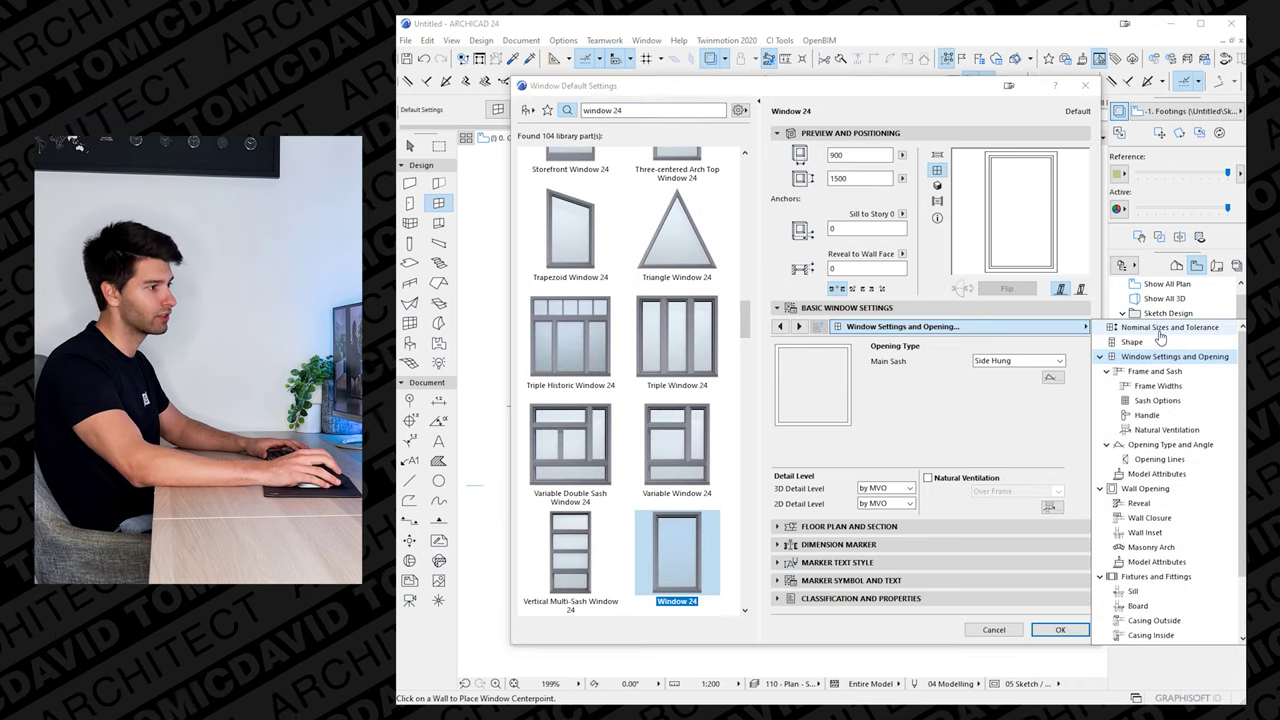
click(1160, 328)
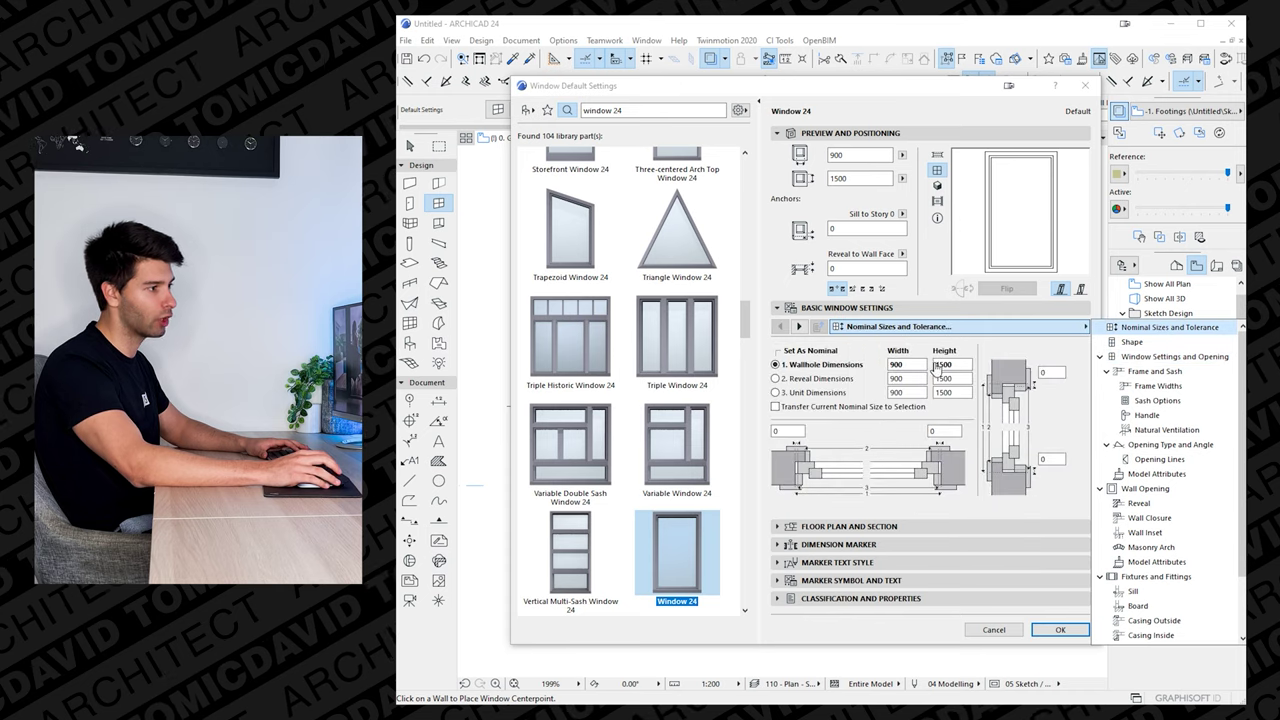
click(799, 327)
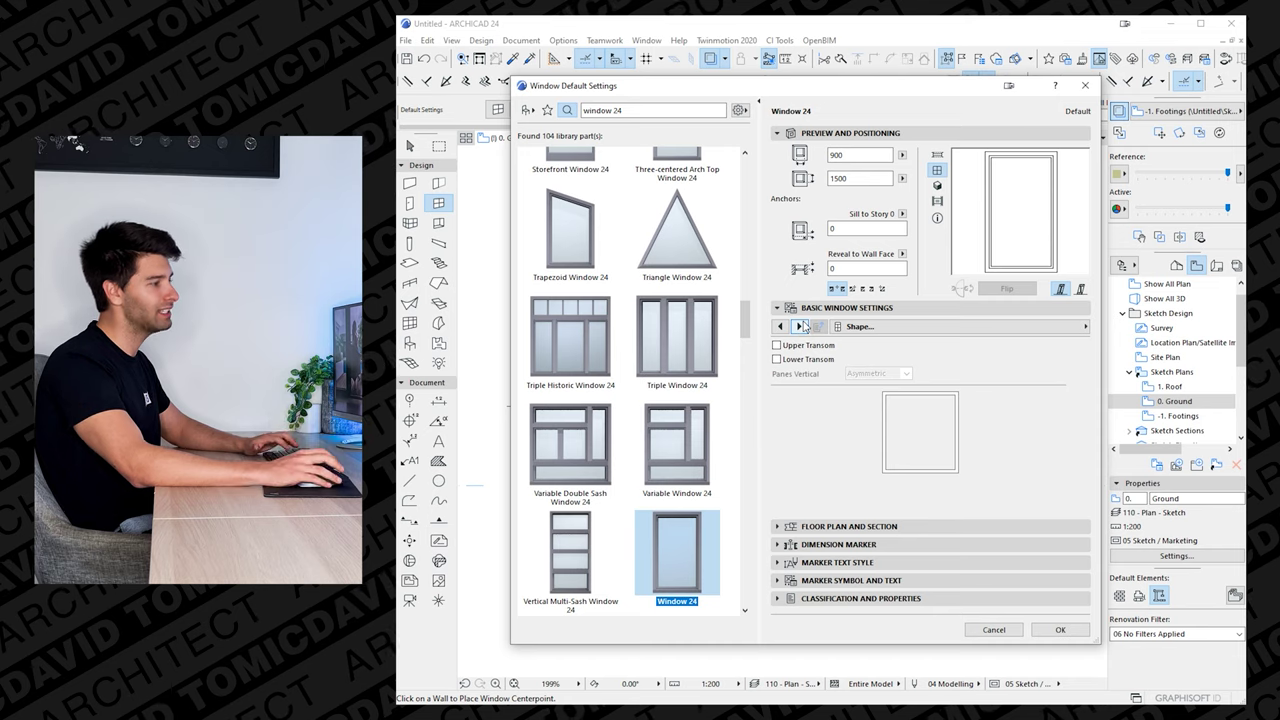
- Set the default window size to 750 wide and 1800 high
click(848, 155)
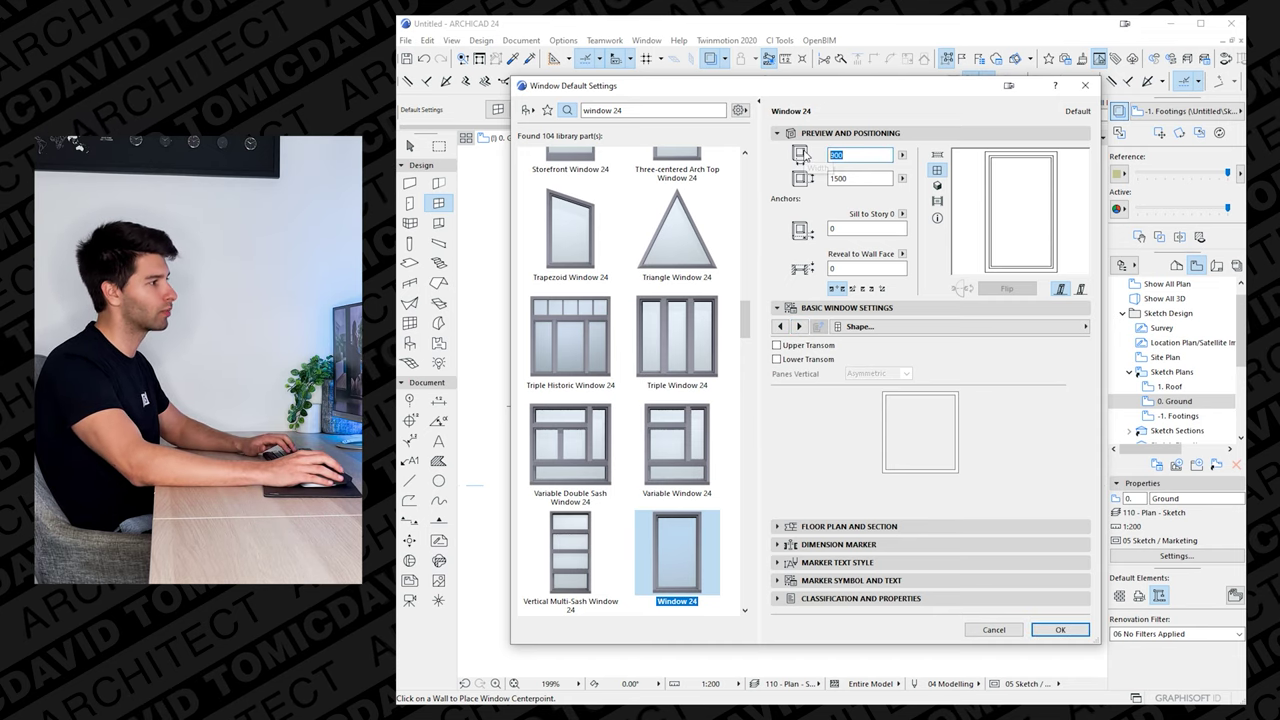
text(750)
key(Tab)
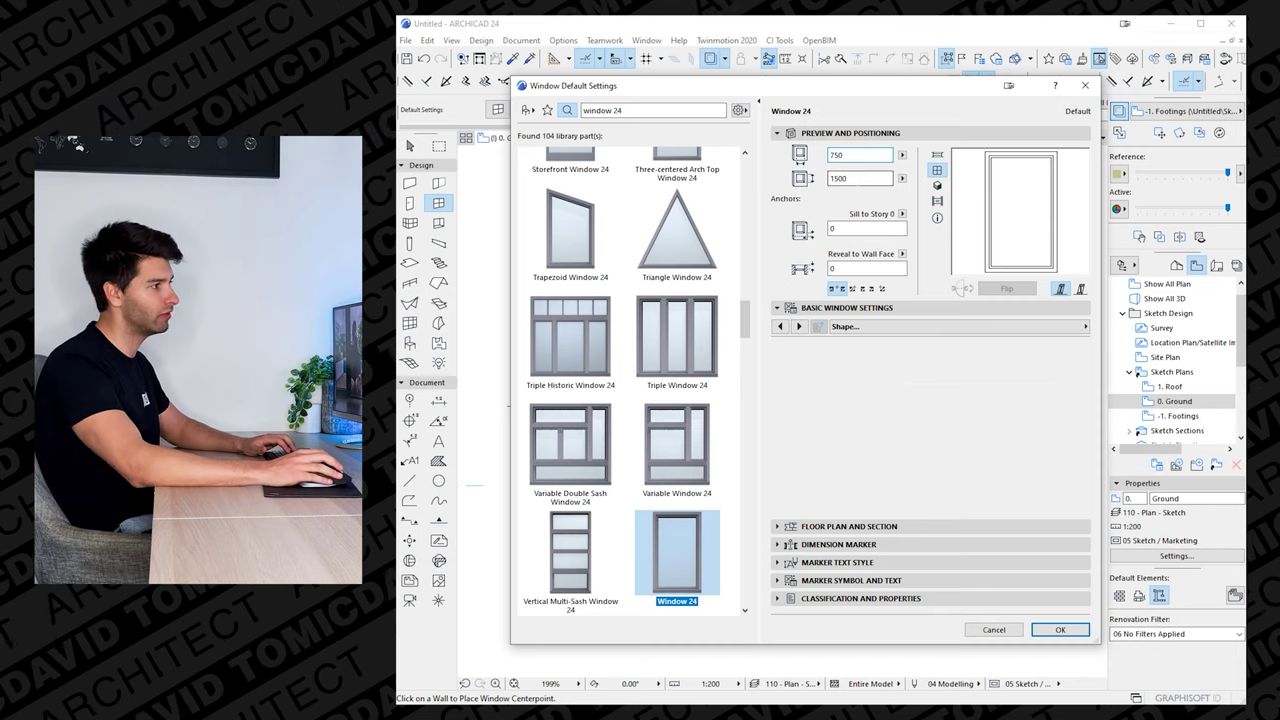
text(180)
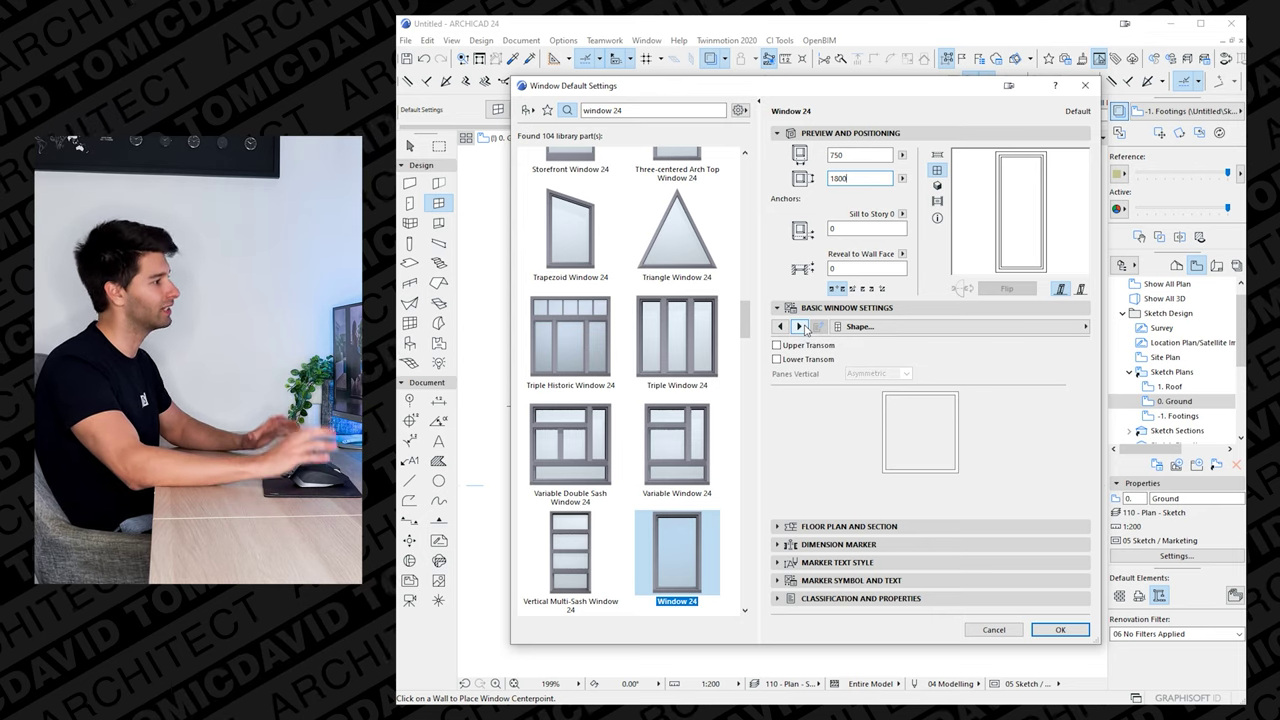
- Set the main sash opening type to Top Hung, review the frame and ventilation options, and accept the default window settings
click(800, 327)
click(995, 361)
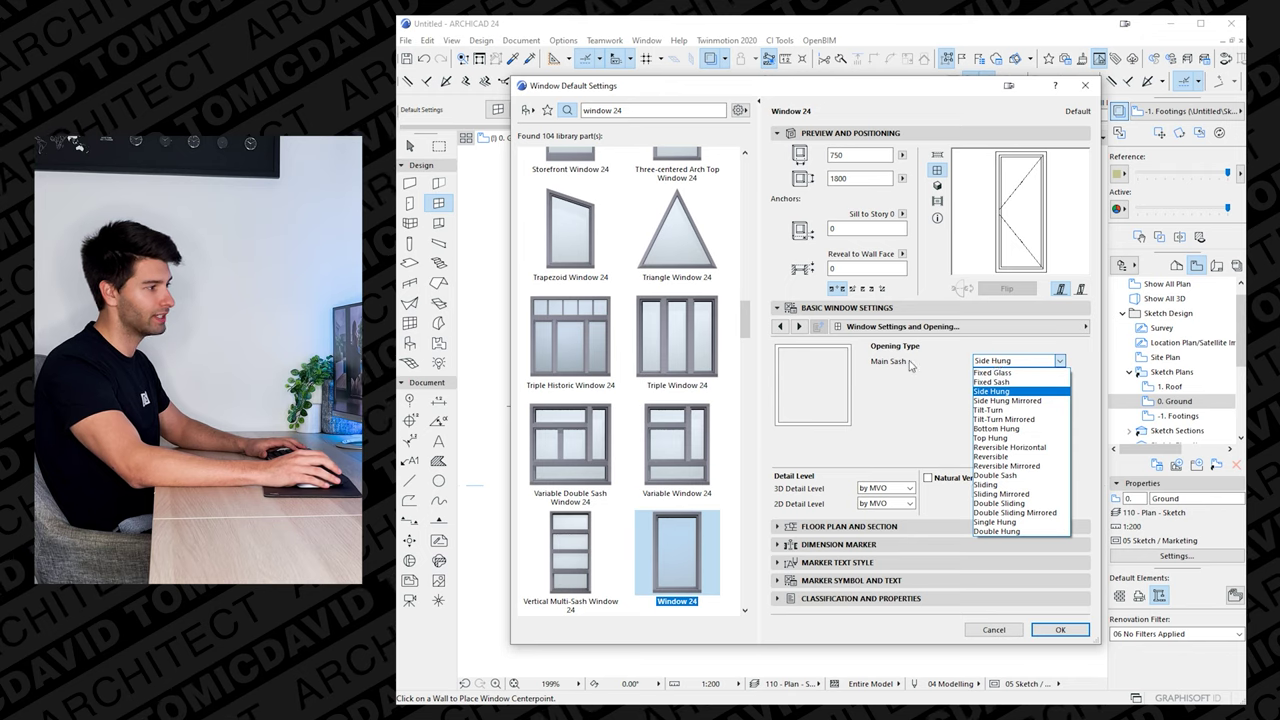
click(1012, 439)
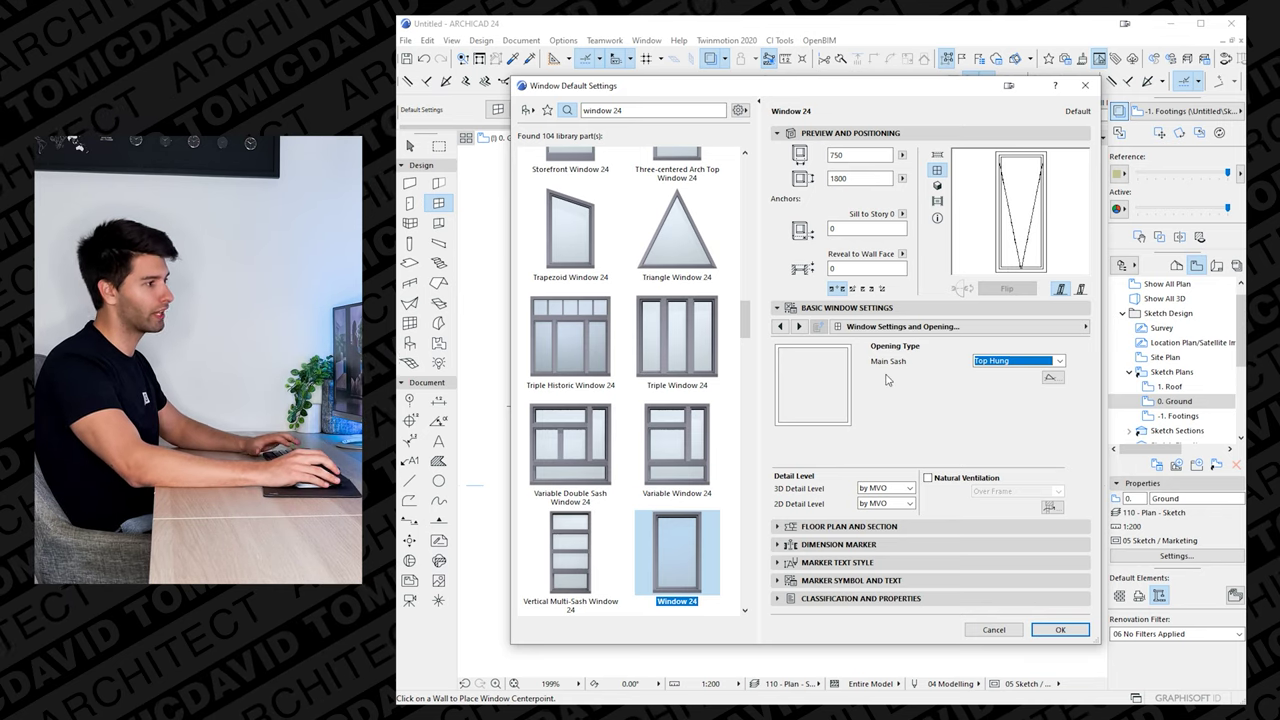
click(798, 326)
click(798, 326)
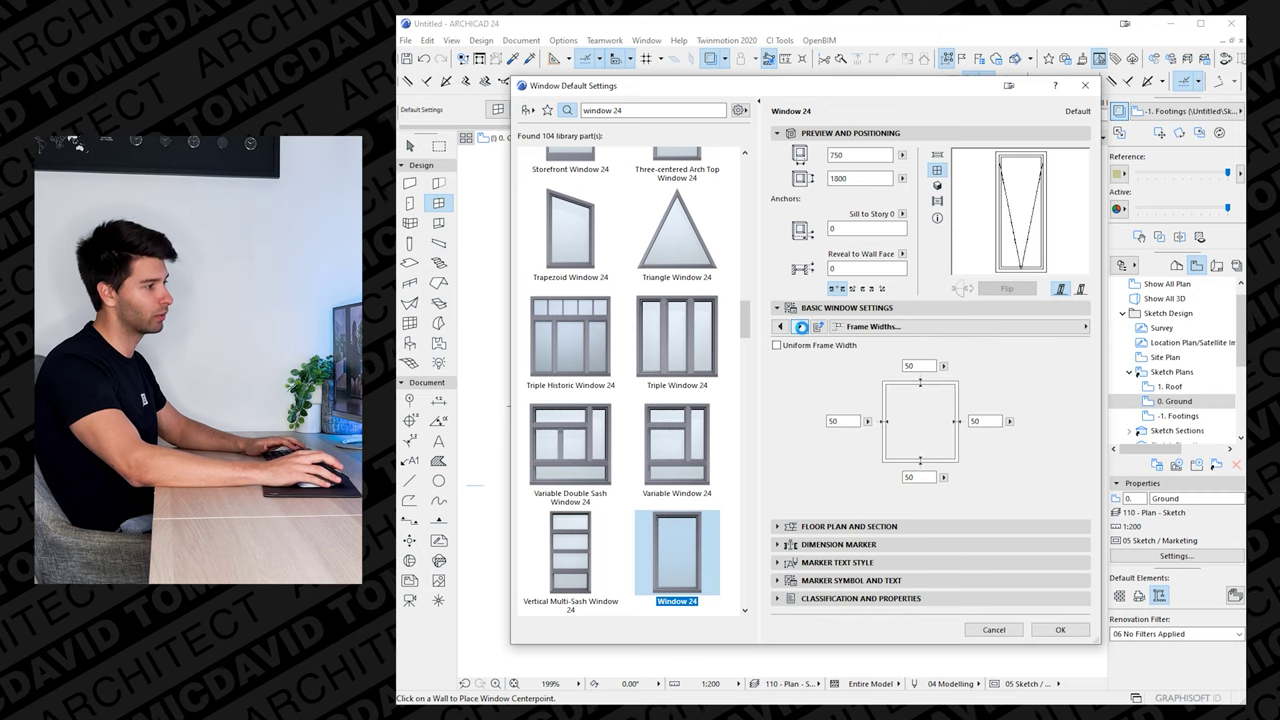
click(798, 326)
click(798, 326)
click(798, 326)
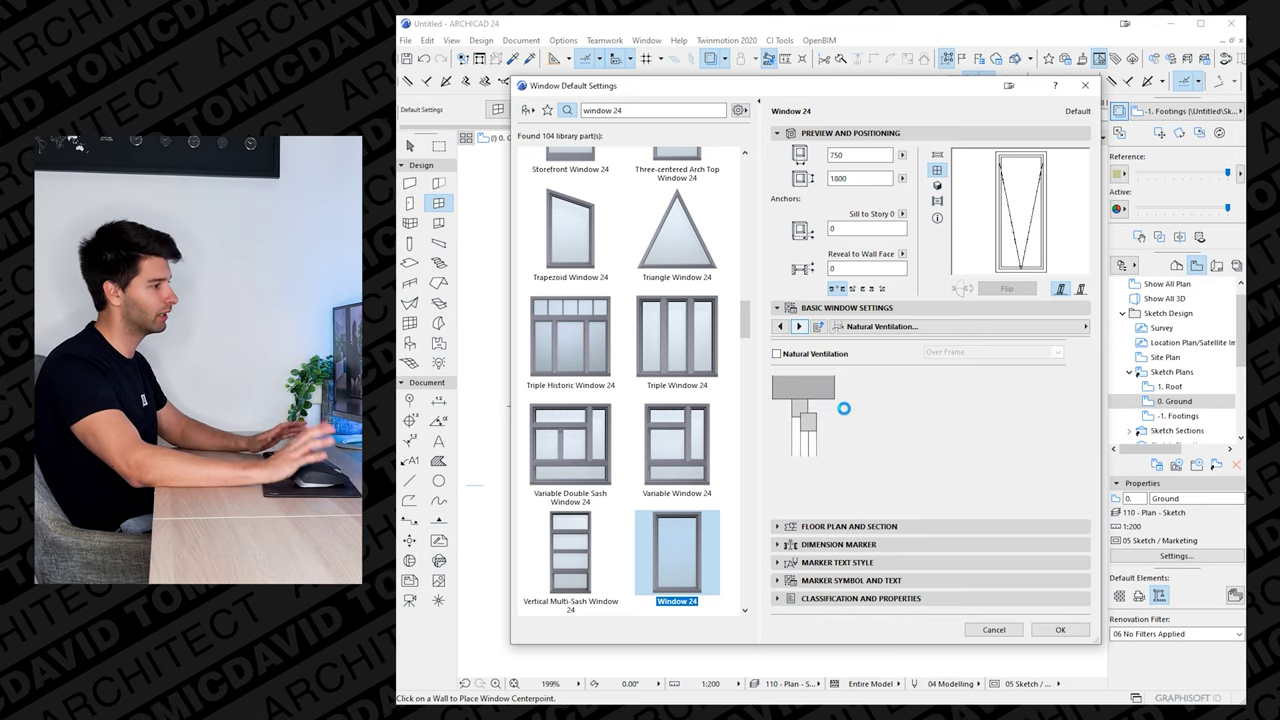
click(1061, 630)
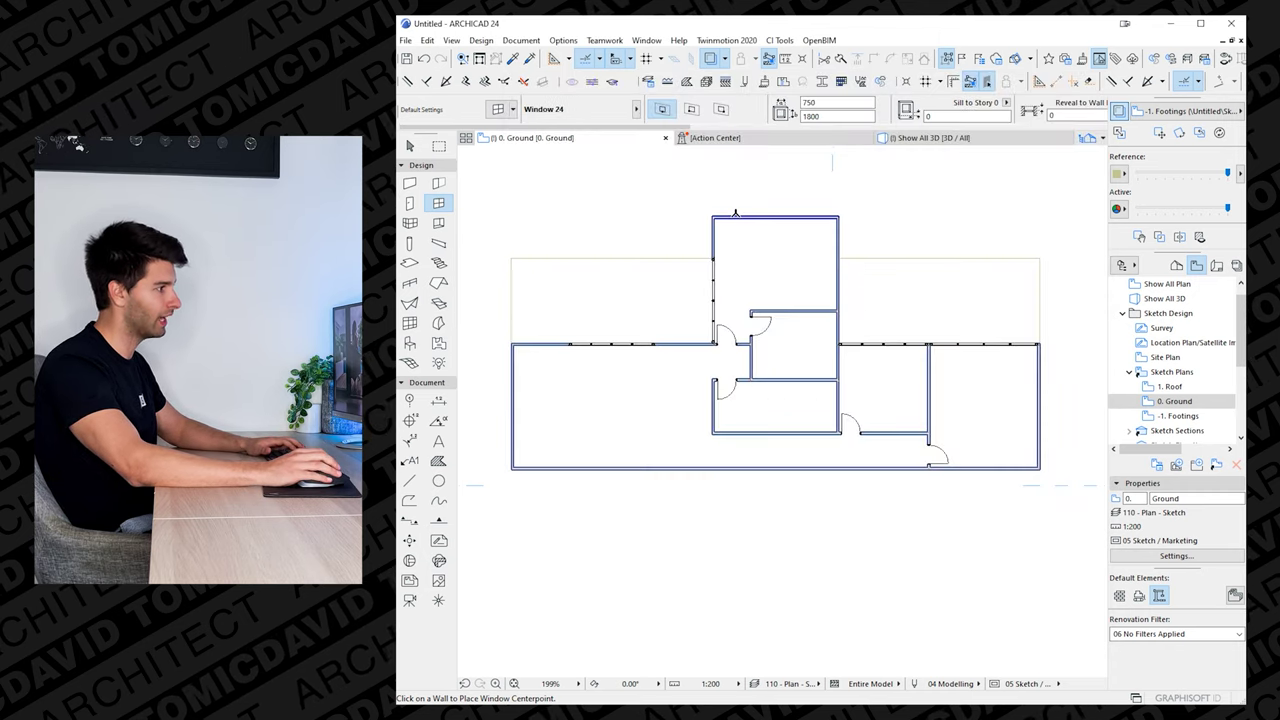
- Place two 750 × 1800 windows, spaced apart, in the upper exterior wall of the projecting room
scroll(736, 215, up, 5)
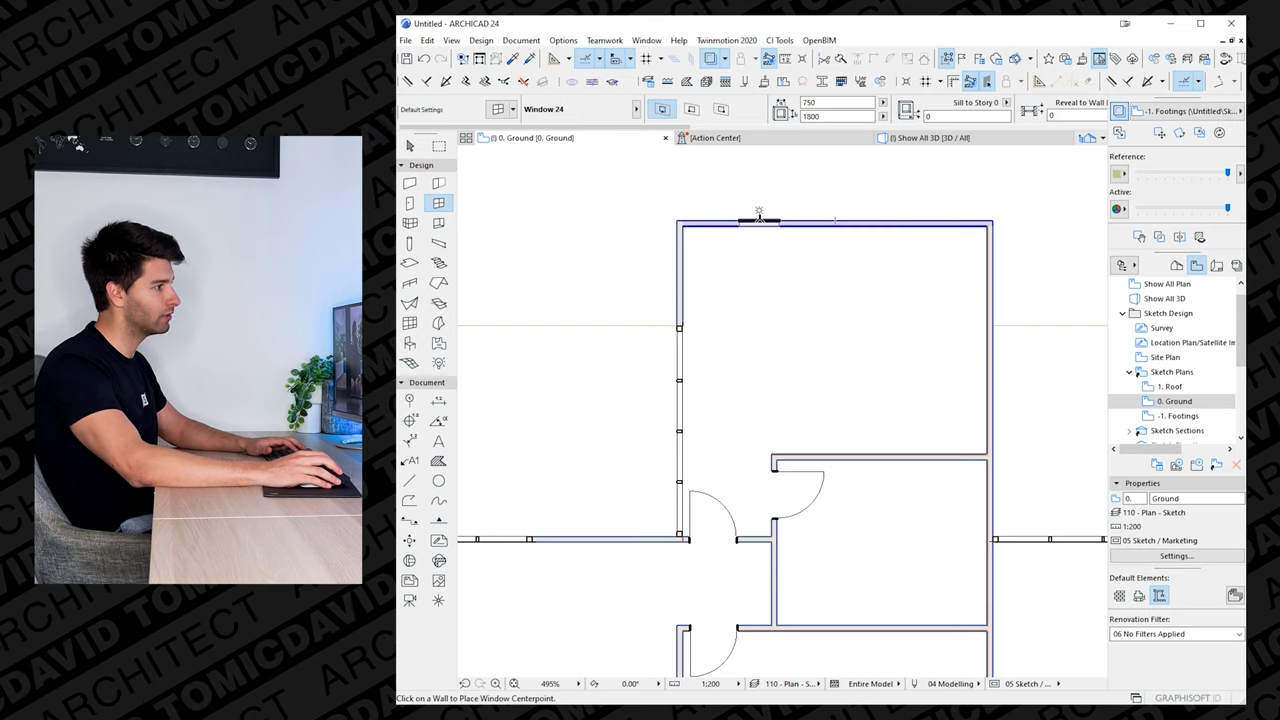
click(764, 213)
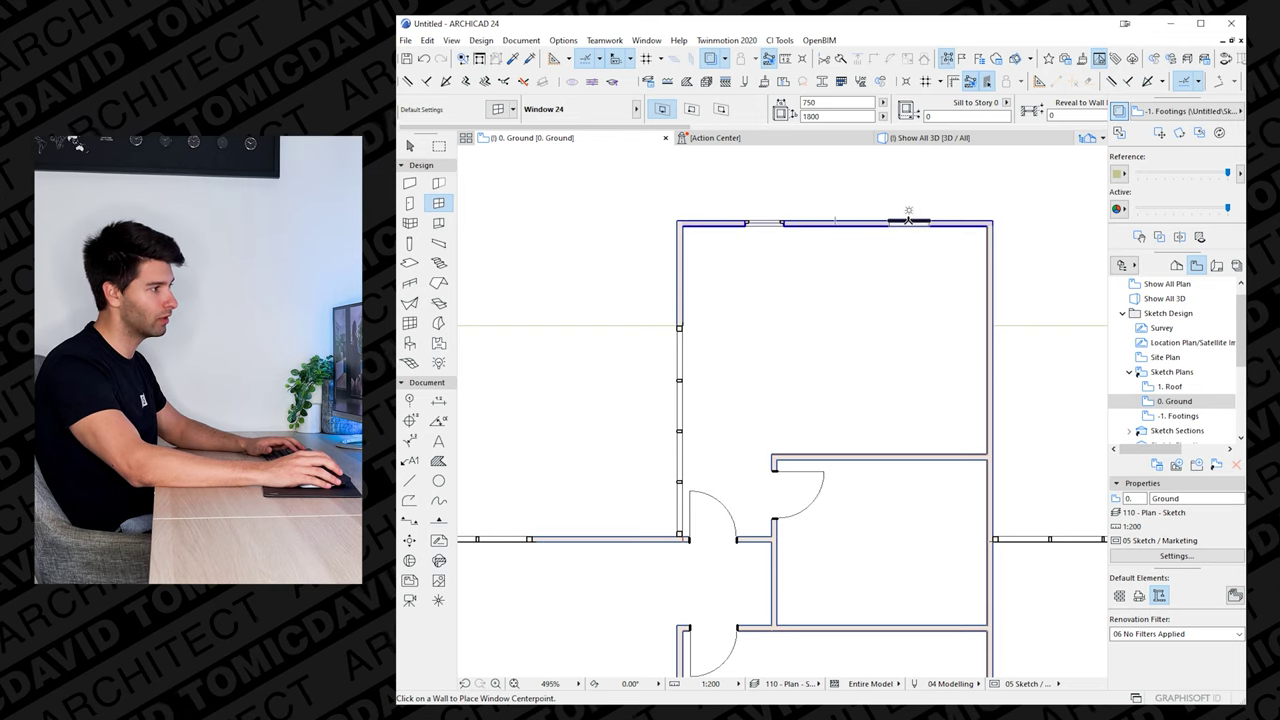
click(908, 220)
click(880, 209)
key(Escape)
- Pick up an existing window's settings and place two matching 750 × 1800 windows in the house's right-hand end wall
scroll(822, 217, down, 3)
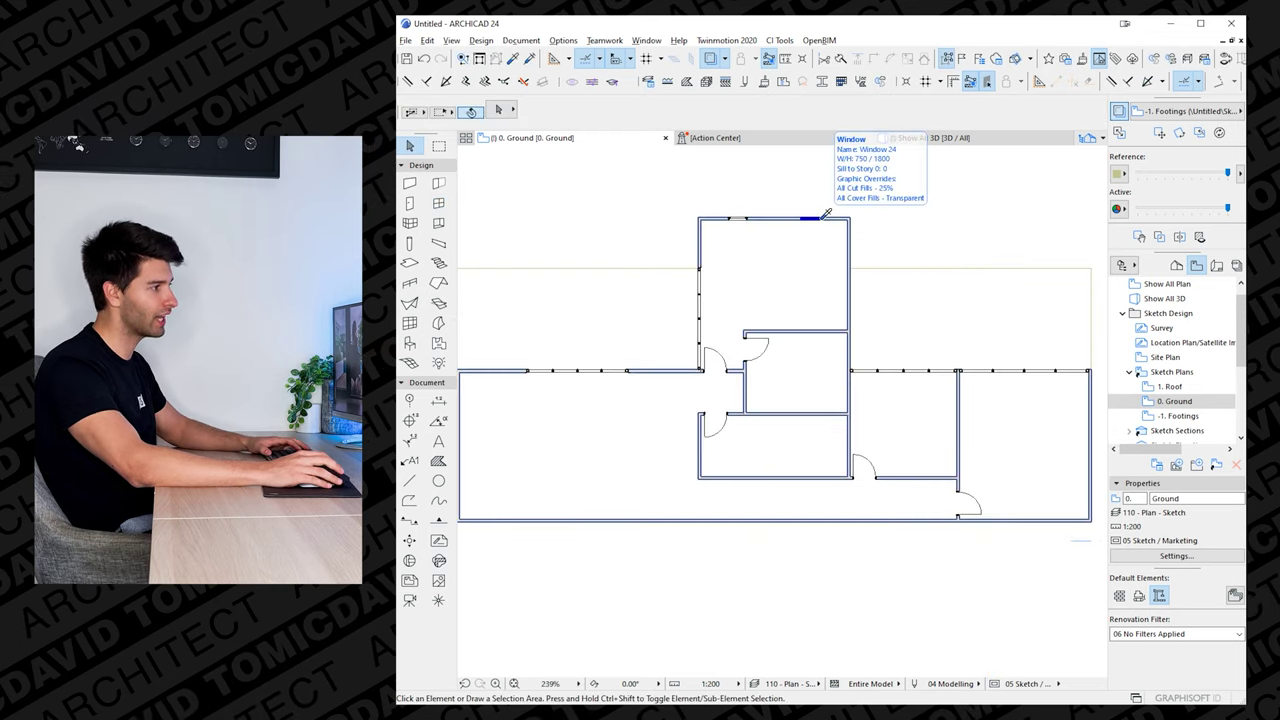
alt+click(822, 217)
middle_drag(1049, 397, 908, 369)
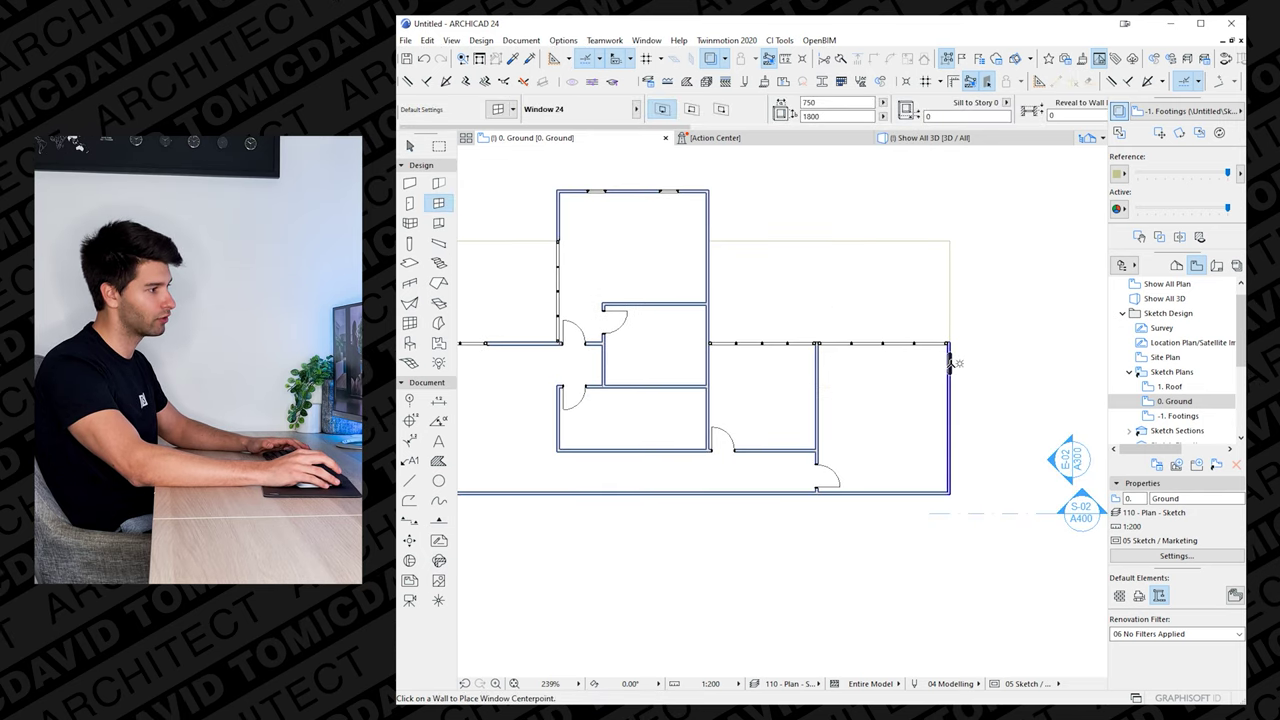
click(950, 362)
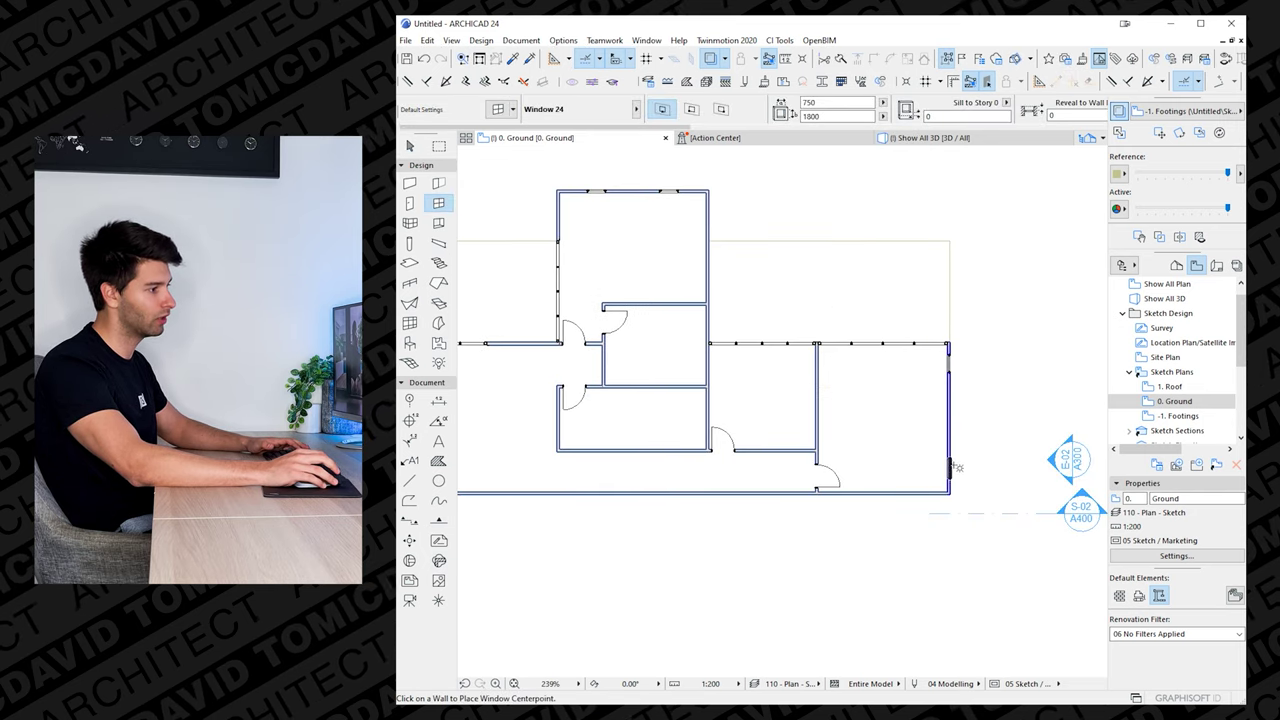
- Place another 750 × 1800 window in the house's left-hand end wall, close to the lower corner
scroll(660, 375, left, 5)
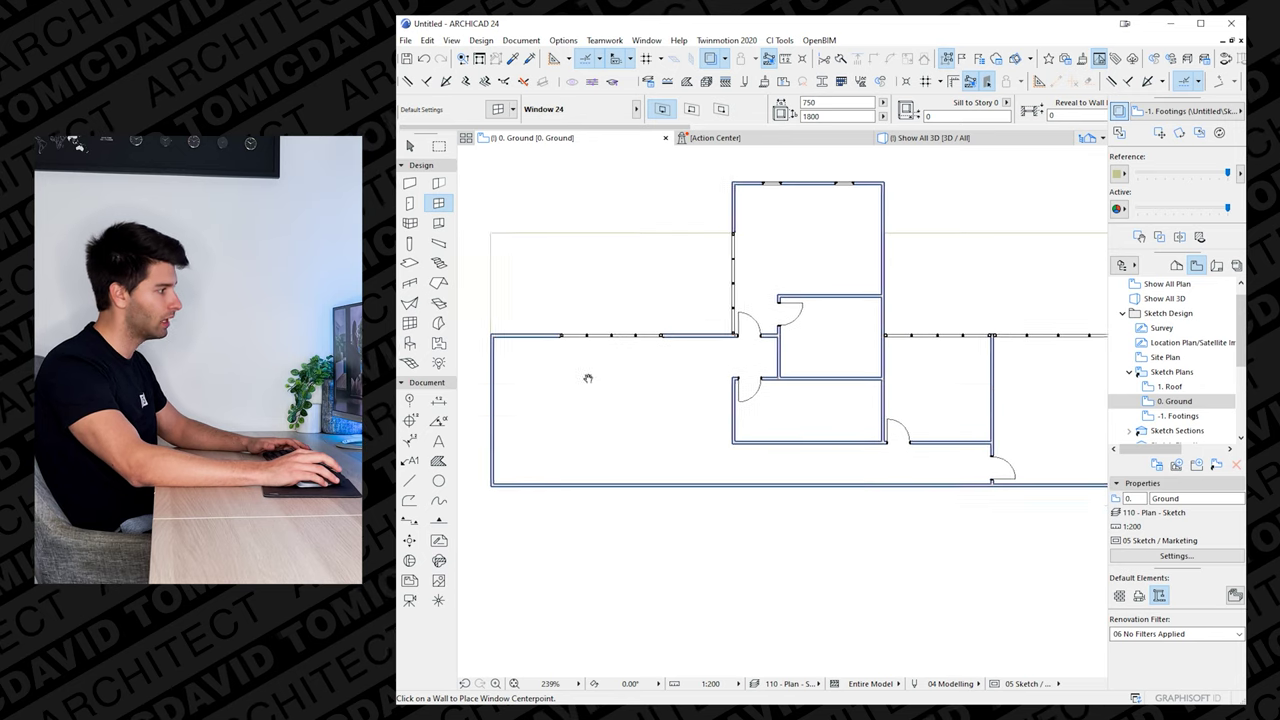
scroll(588, 378, left, 3)
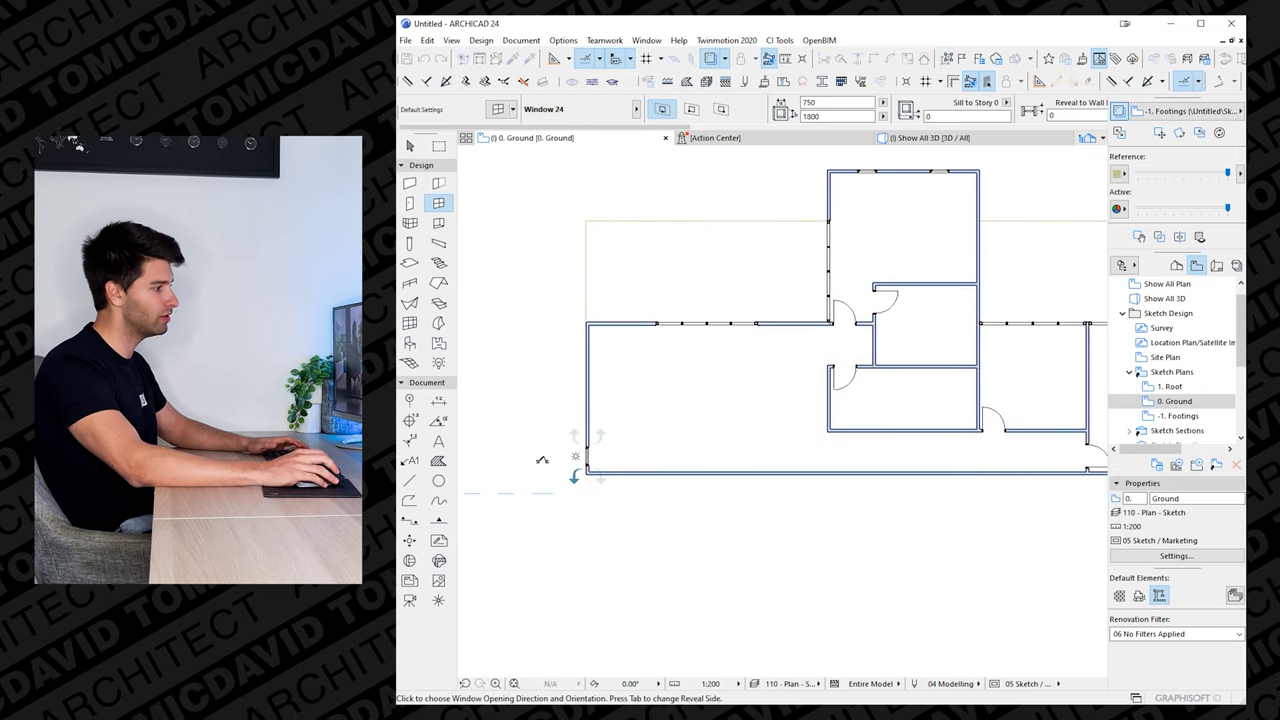
key(Escape)
- Open the settings of the window near the lower-left corner and set its main sash opening type to Fixed Glass
scroll(588, 457, up, 2)
scroll(591, 457, up, 6)
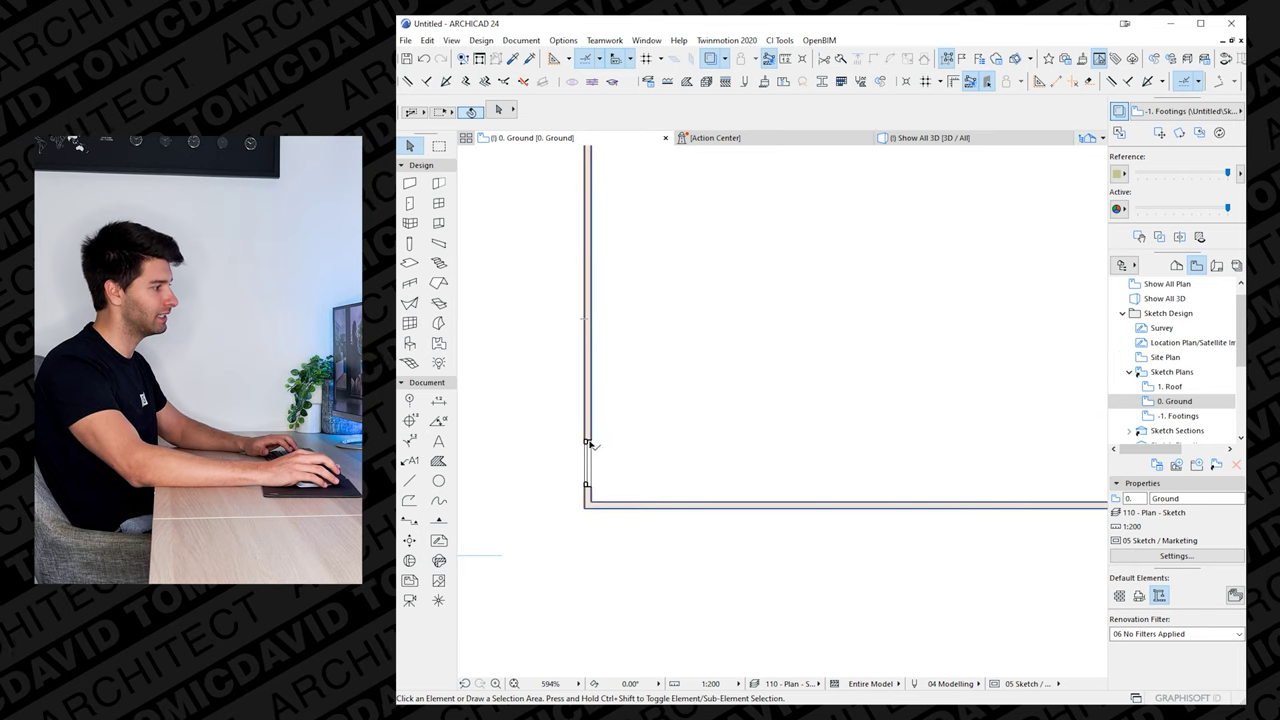
click(589, 460)
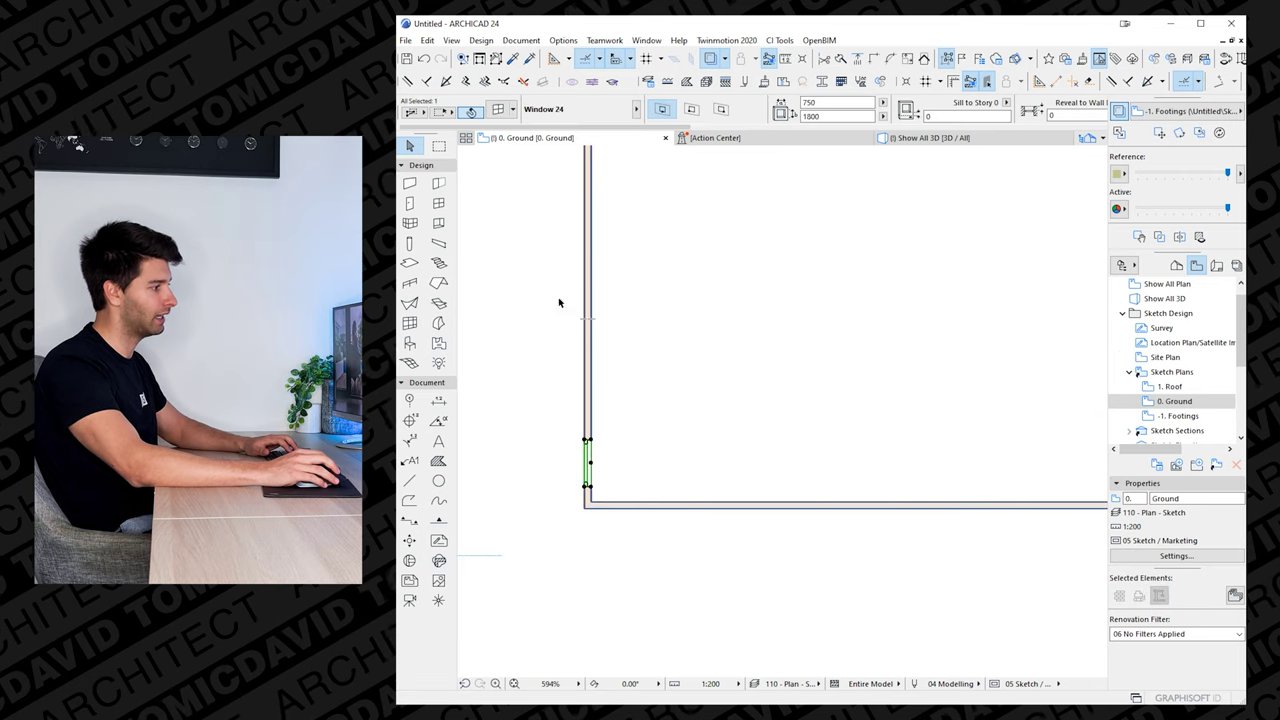
click(499, 110)
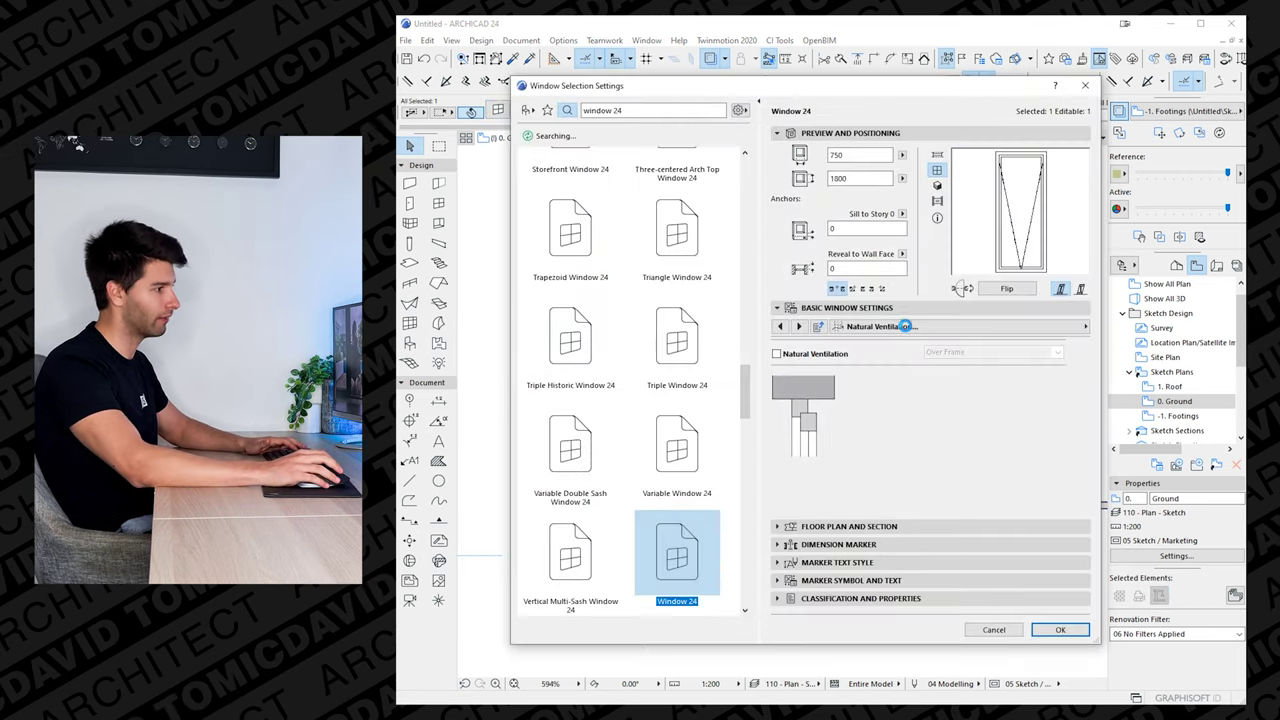
click(1040, 328)
click(1155, 357)
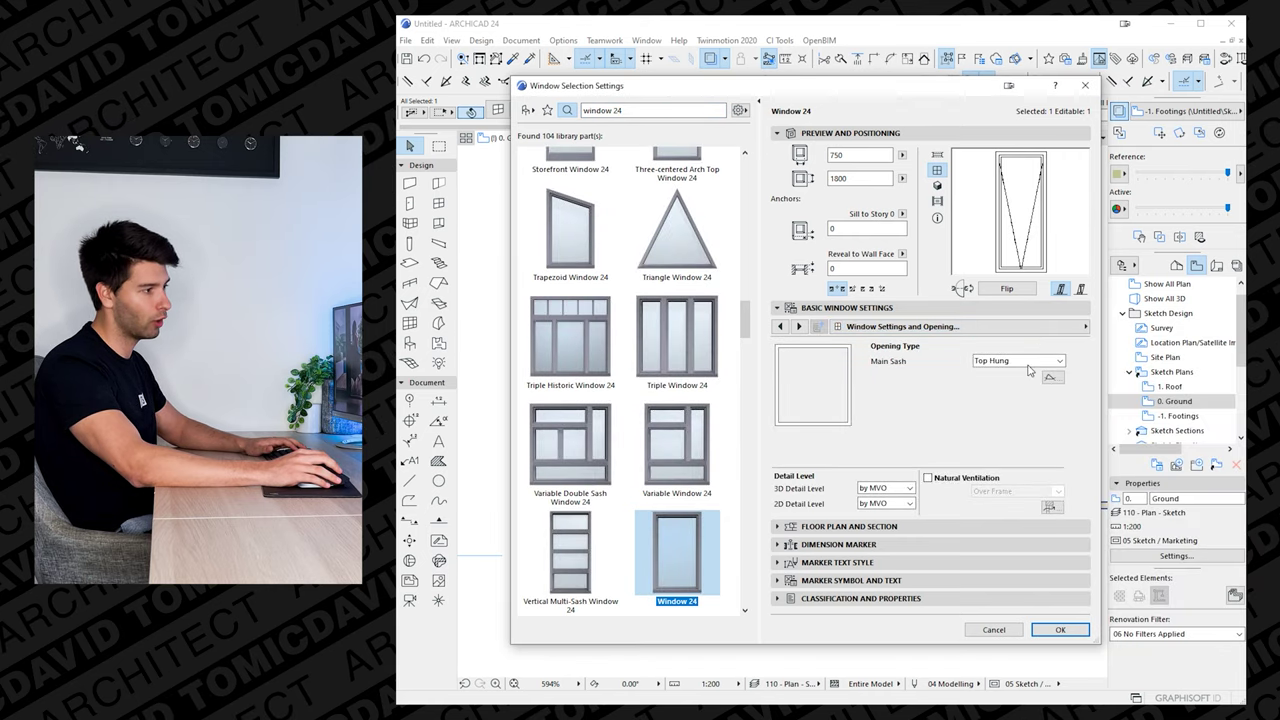
click(1012, 361)
click(1005, 378)
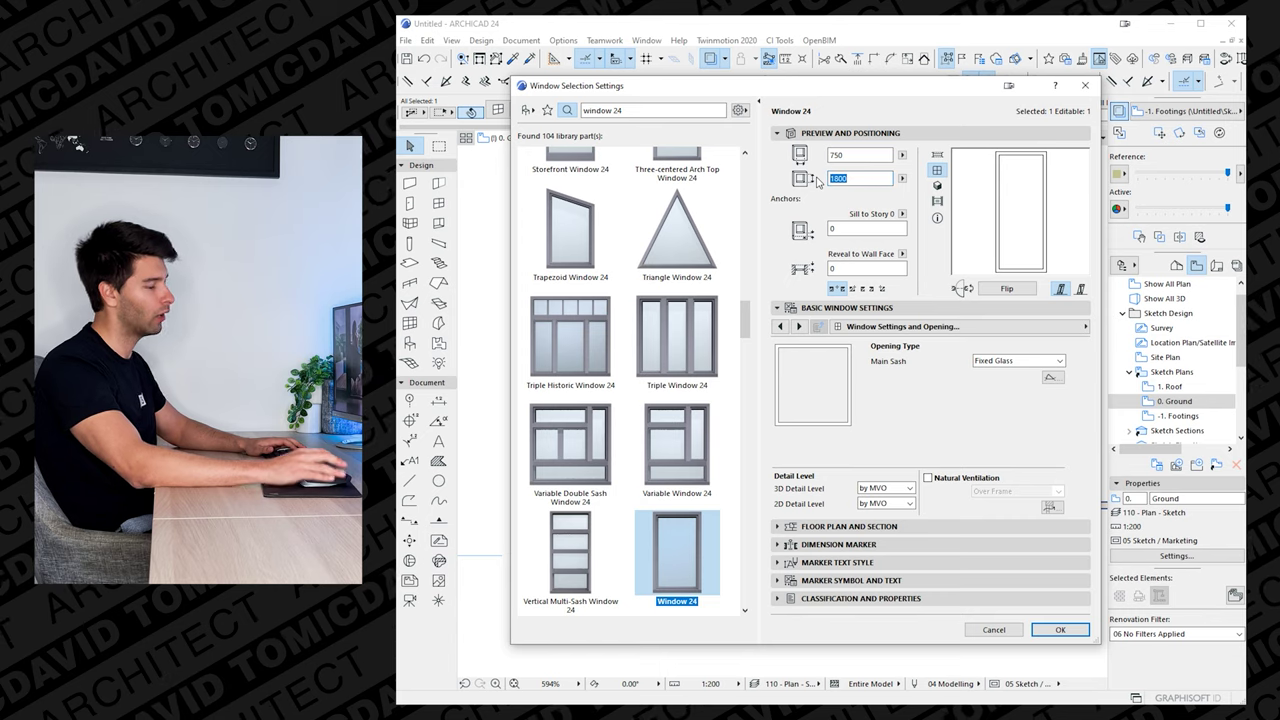
- Set the fixed window's height to 700 and apply the window settings
text(700)
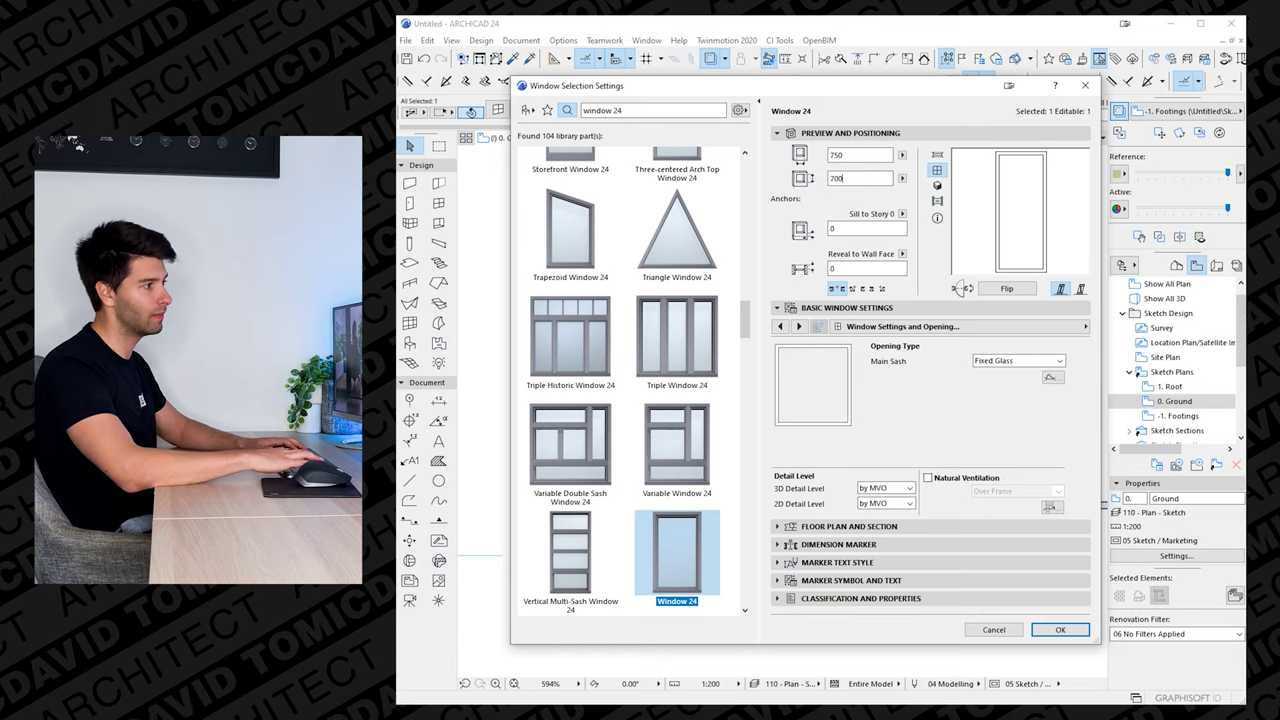
click(856, 155)
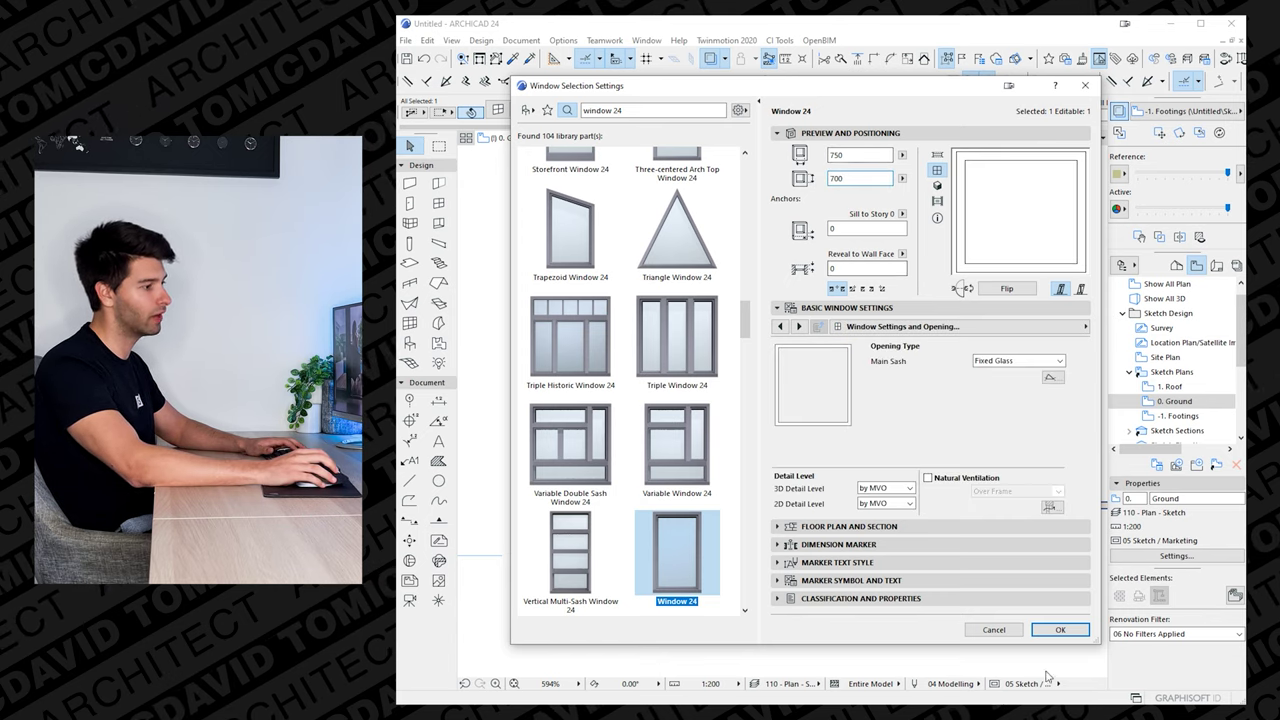
click(1060, 629)
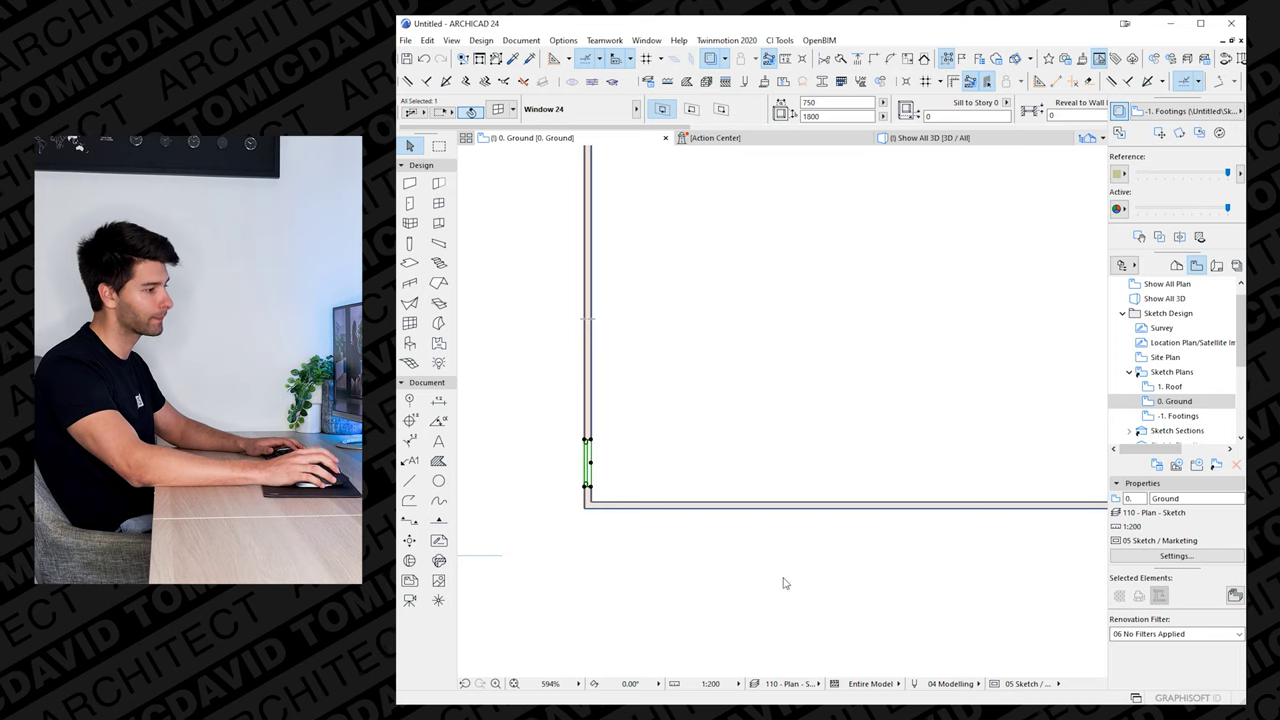
- Stretch the fixed window between both inner corners of the end wall, 5780 wide, and set its sill height to 900
click(588, 489)
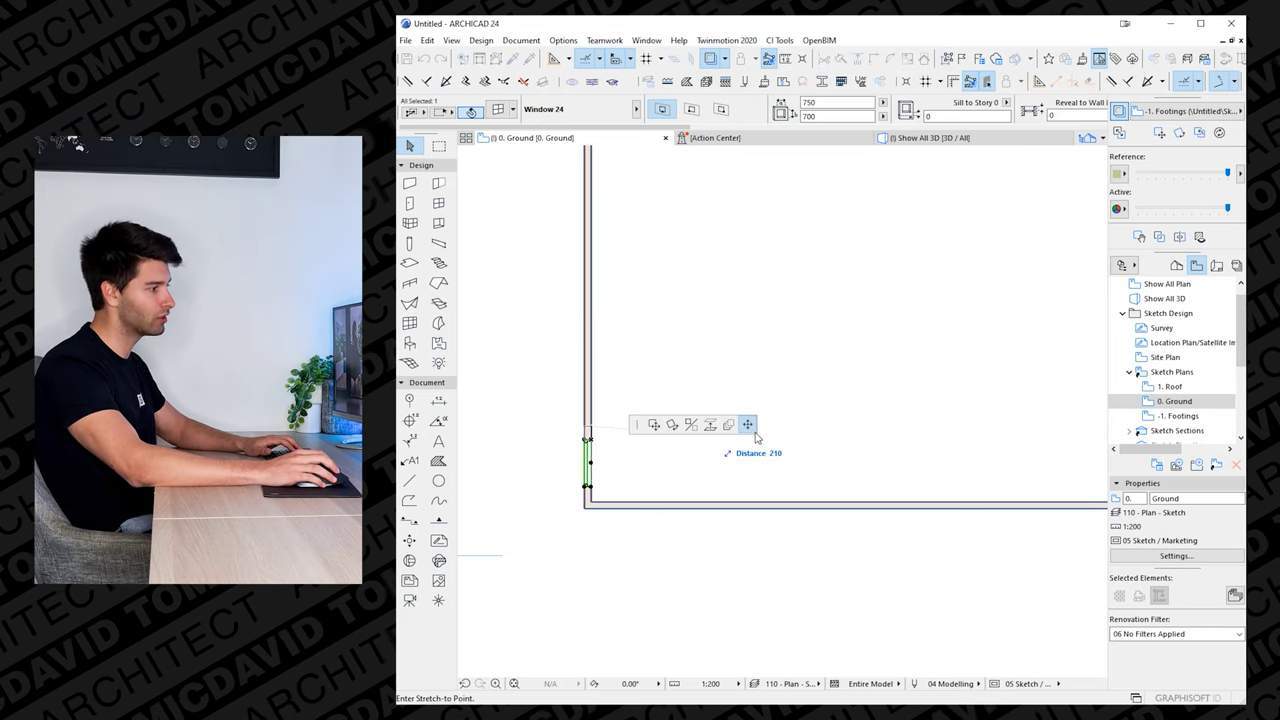
click(591, 500)
click(589, 440)
scroll(606, 352, down, 3)
middle_drag(612, 308, 616, 385)
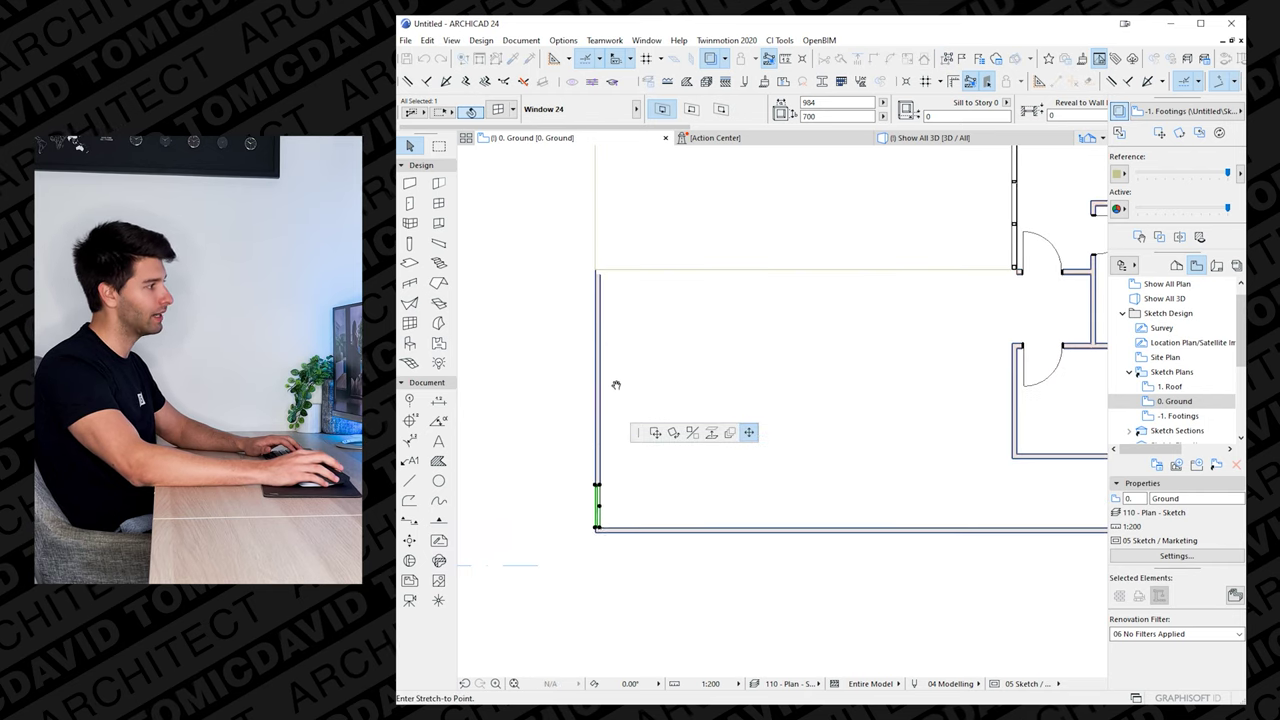
click(598, 273)
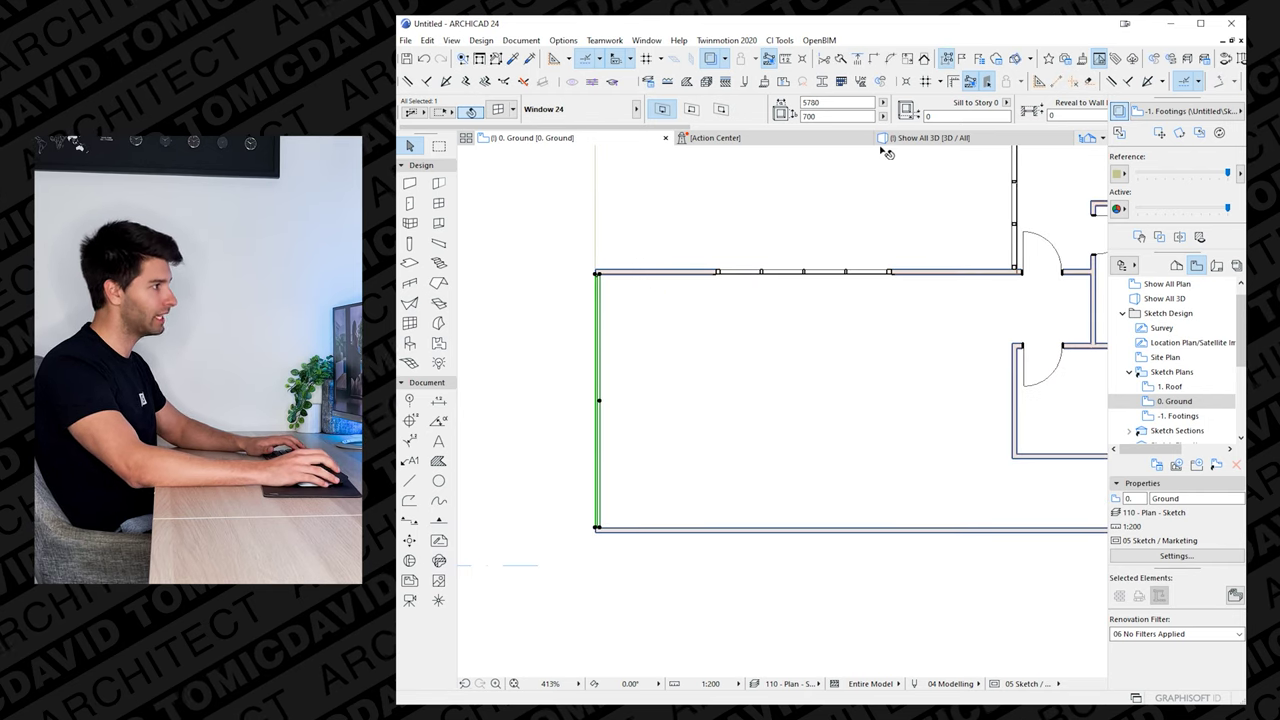
text(900)
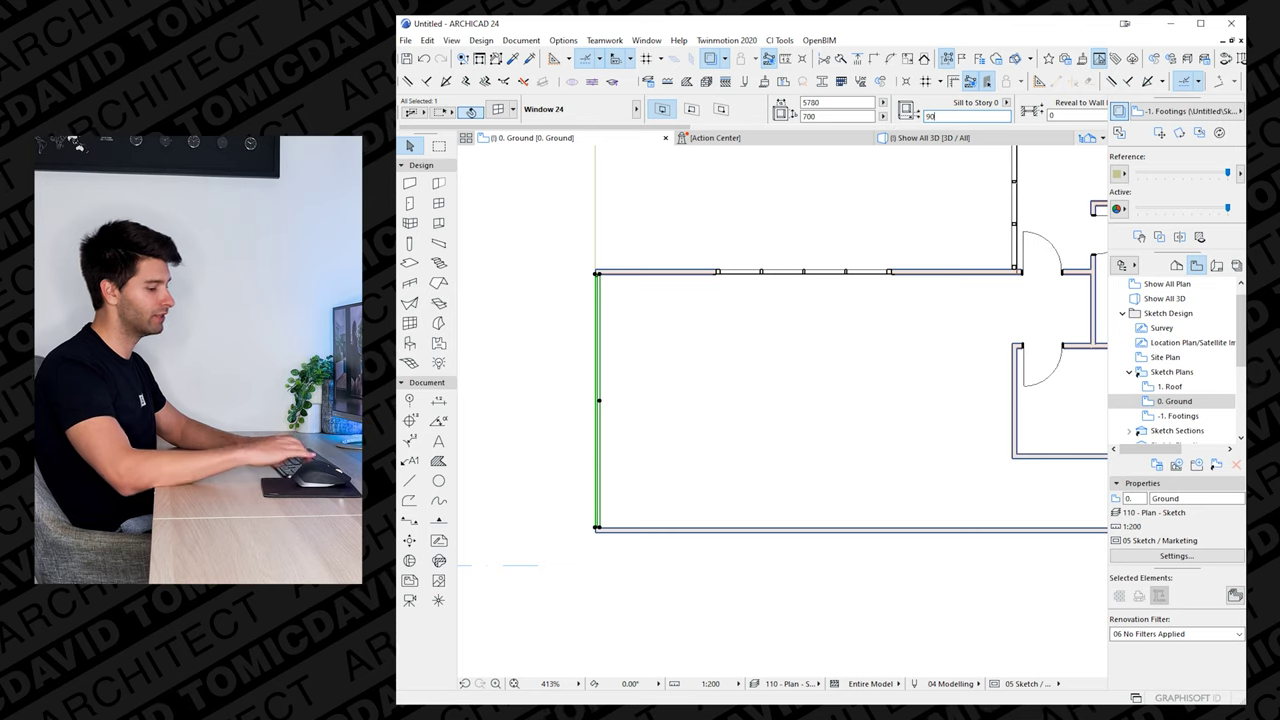
scroll(623, 271, down, 4)
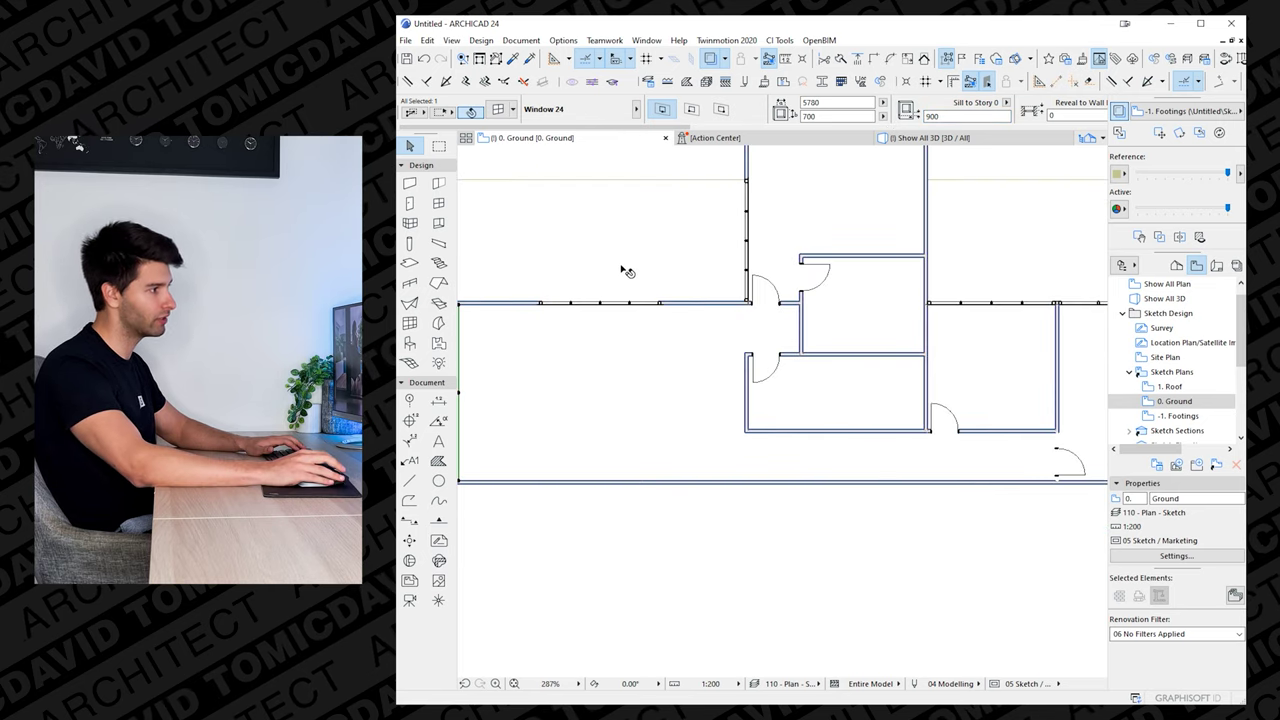
click(688, 220)
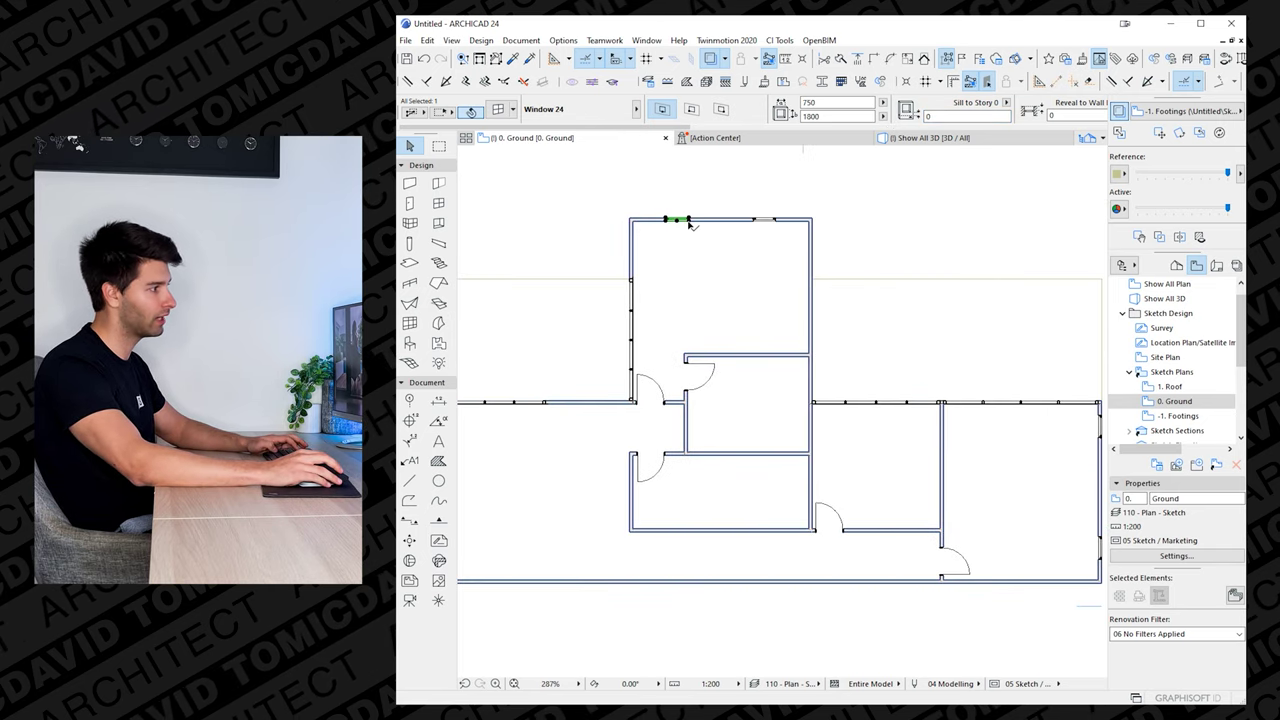
shift+click(753, 222)
middle_drag(982, 349, 818, 328)
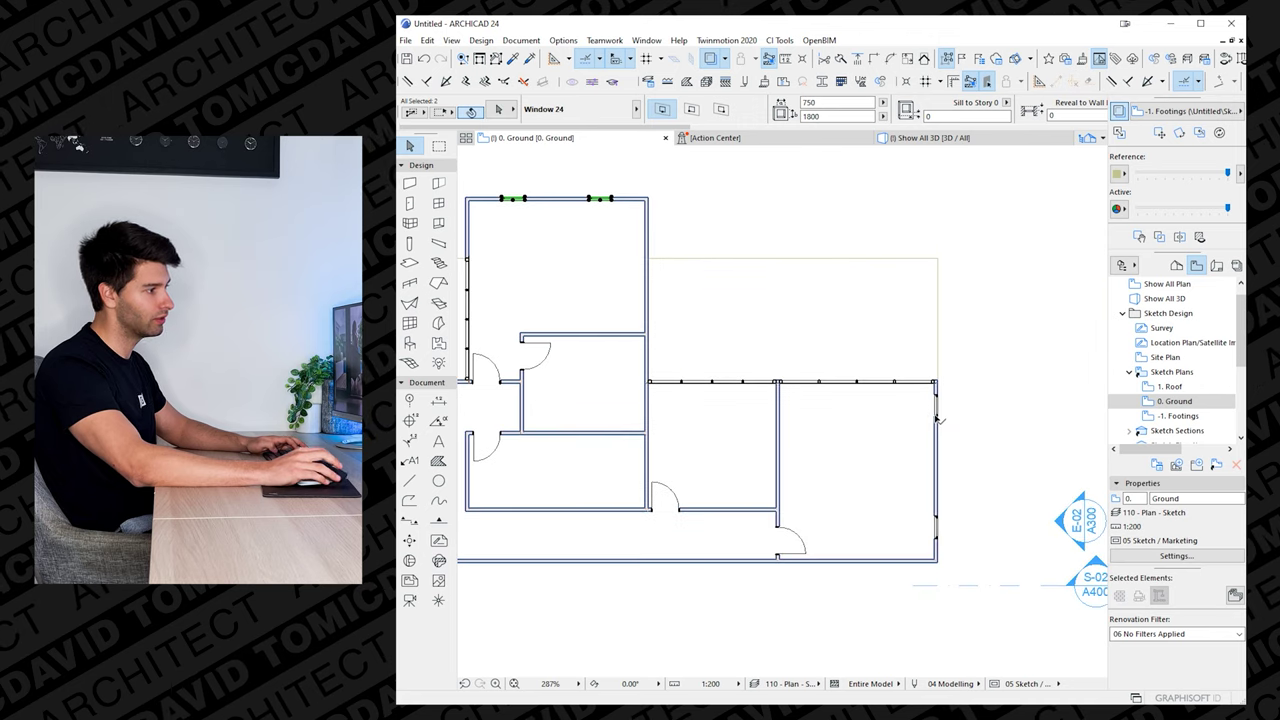
shift+click(935, 525)
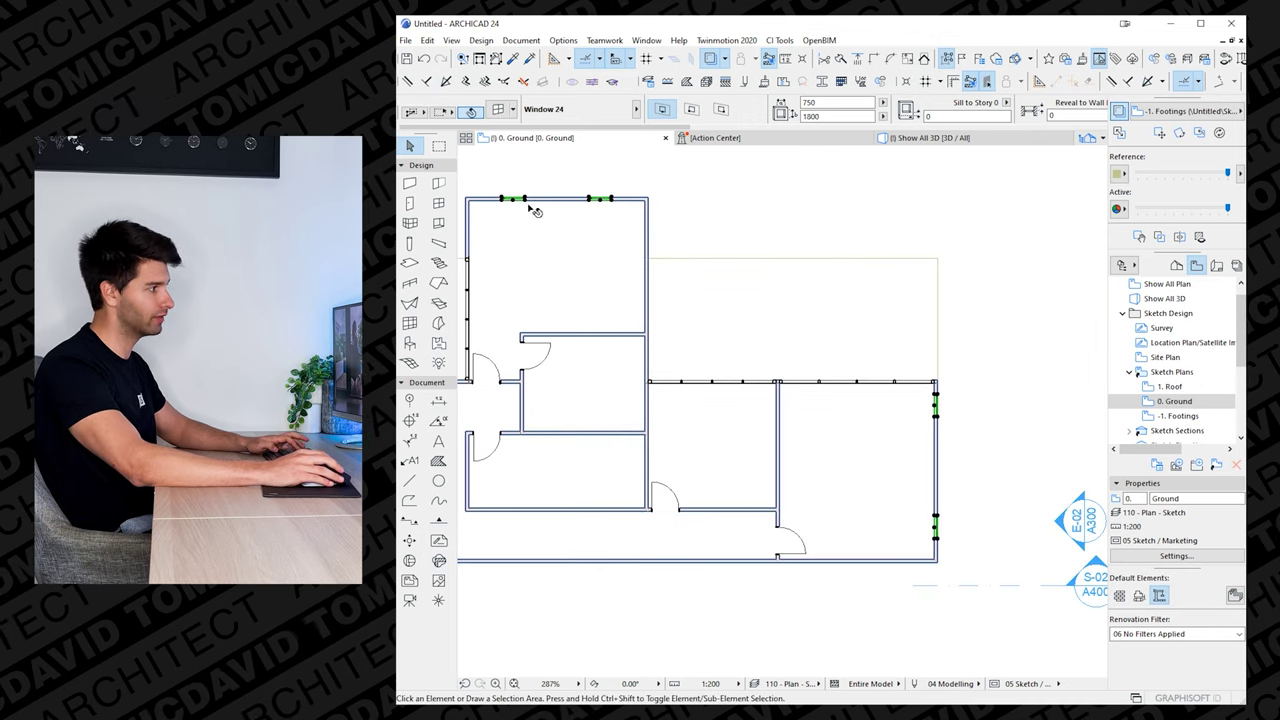
key(Delete)
- Select the four 750 × 1800 windows in the upper and right-hand end walls and set their sill height to 600
click(524, 203)
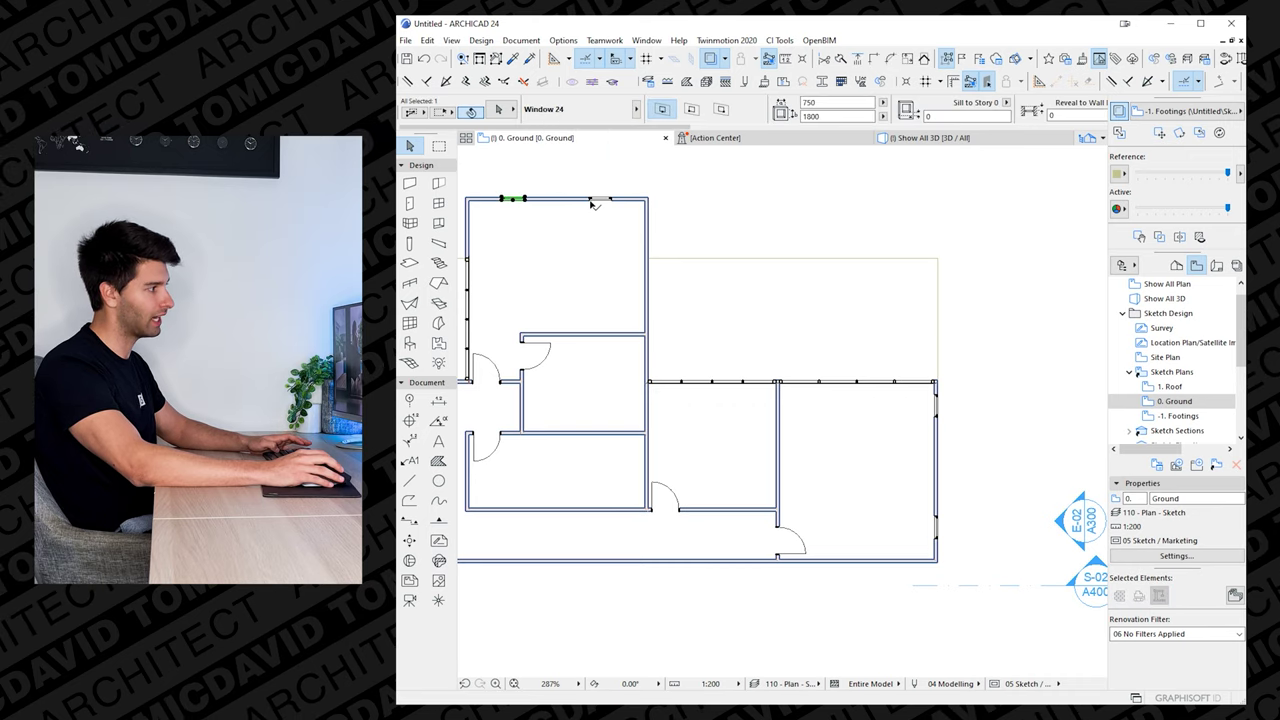
shift+click(592, 203)
shift+click(938, 405)
shift+click(938, 520)
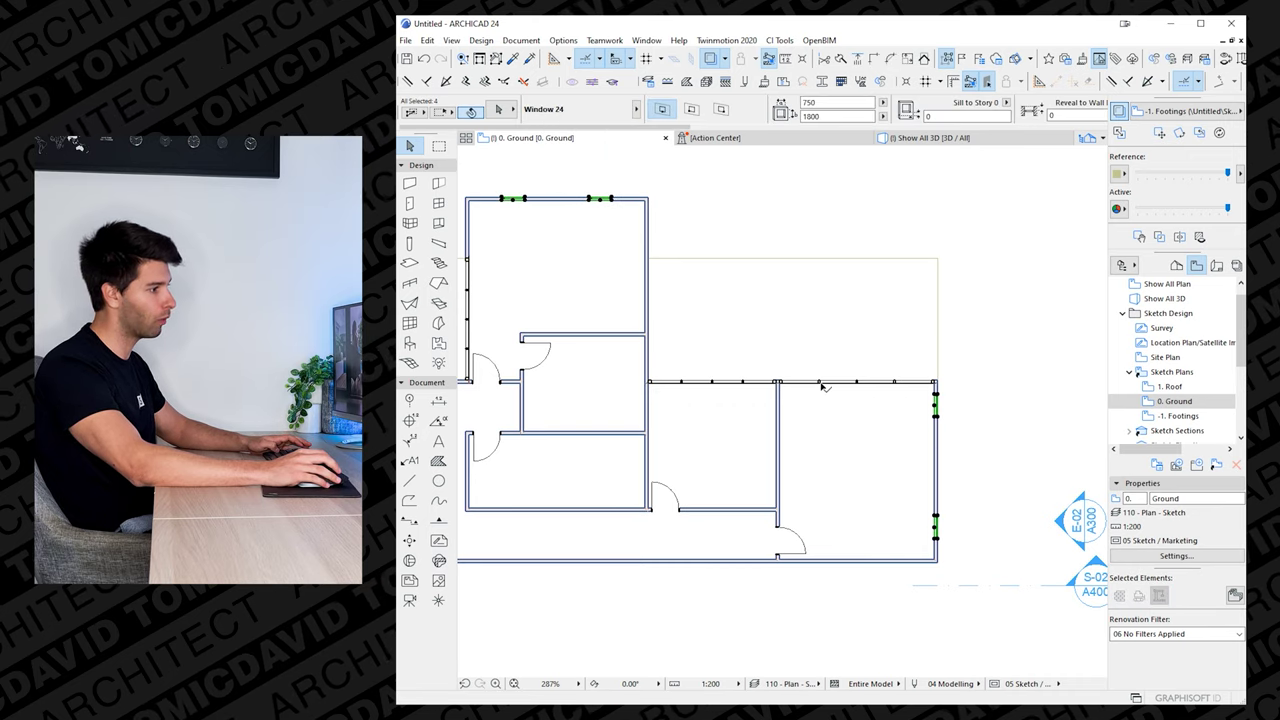
click(940, 116)
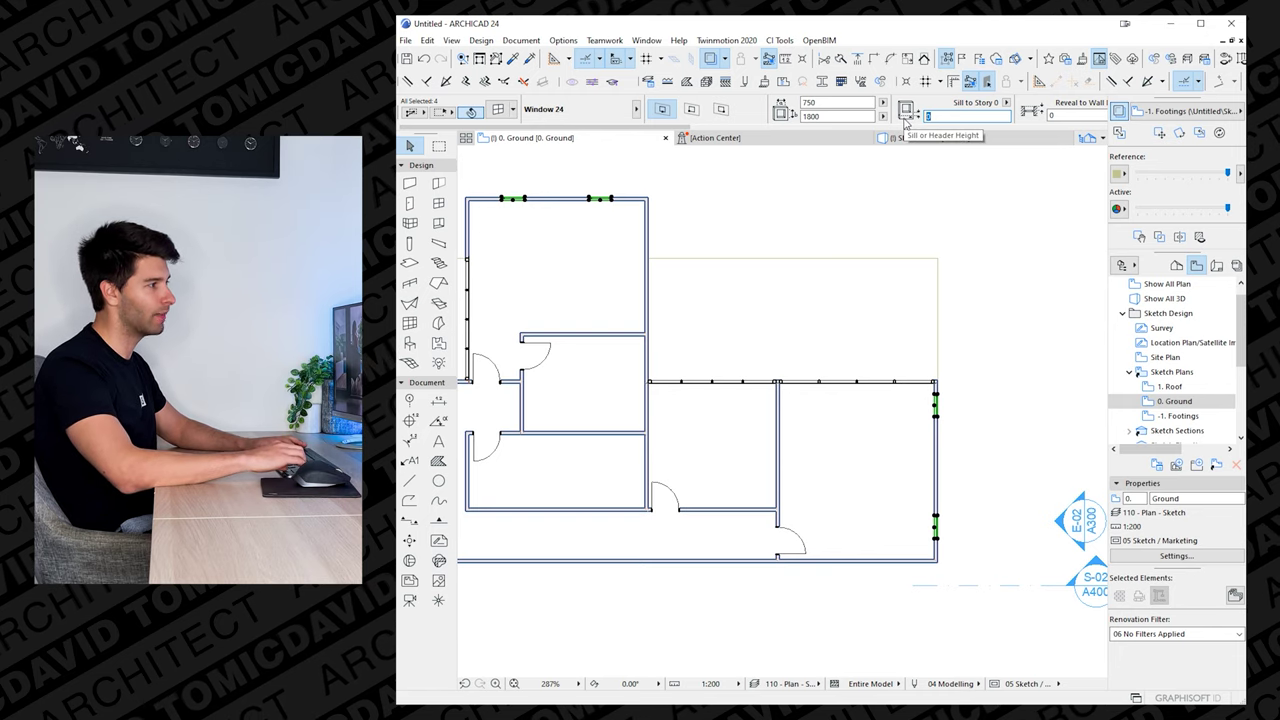
text(600)
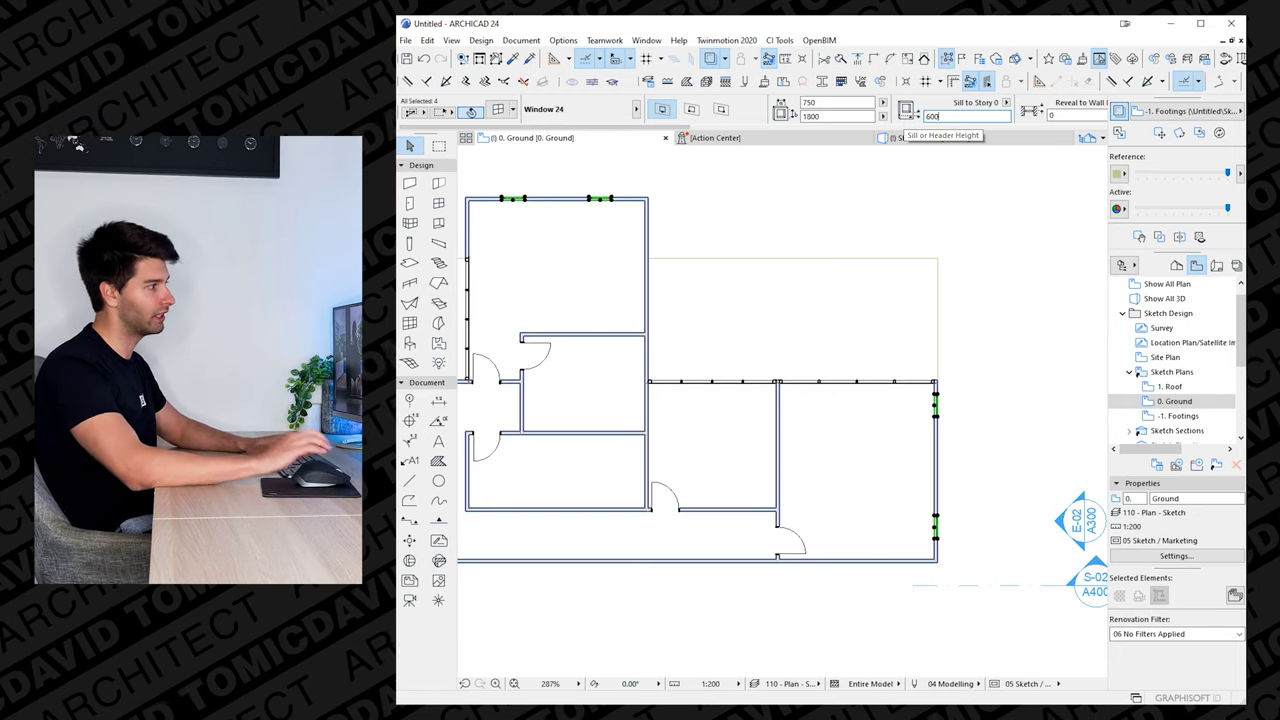
key(Return)
click(867, 232)
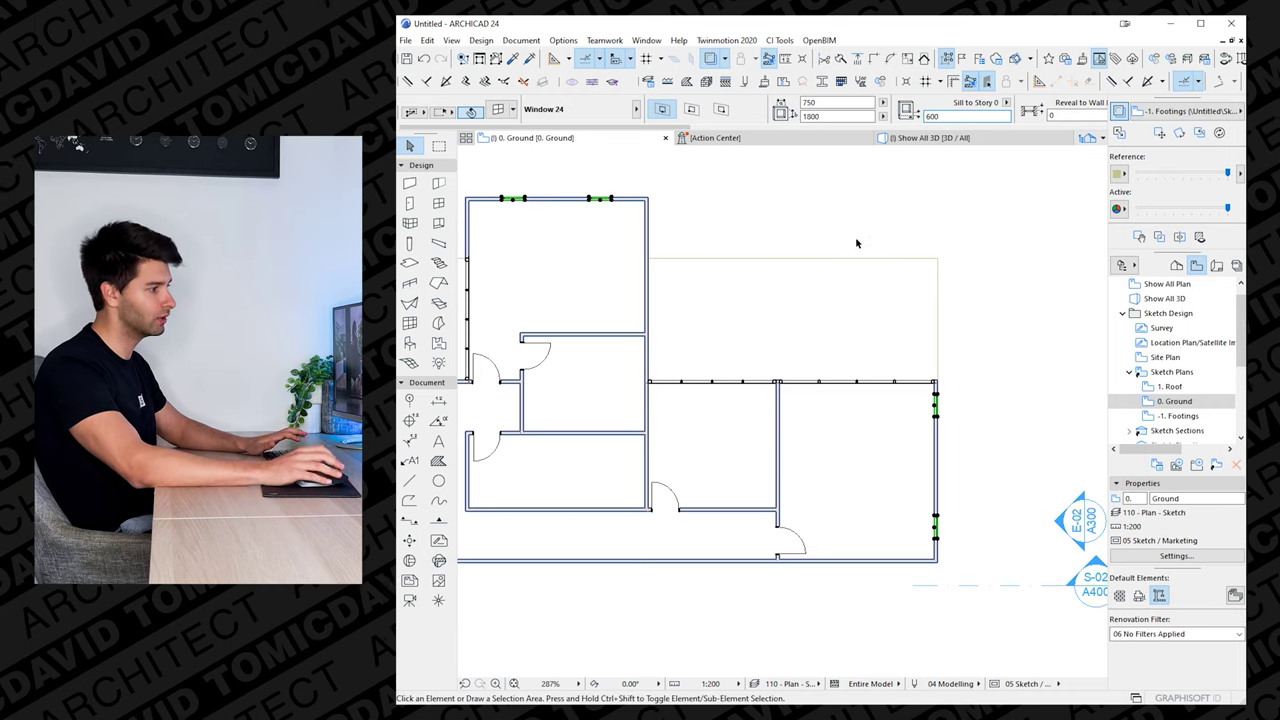
- Pick up the settings of the left window in the projecting room's upper wall for placing further windows
scroll(532, 202, down, 2)
middle_drag(532, 202, 748, 223)
key(alt)
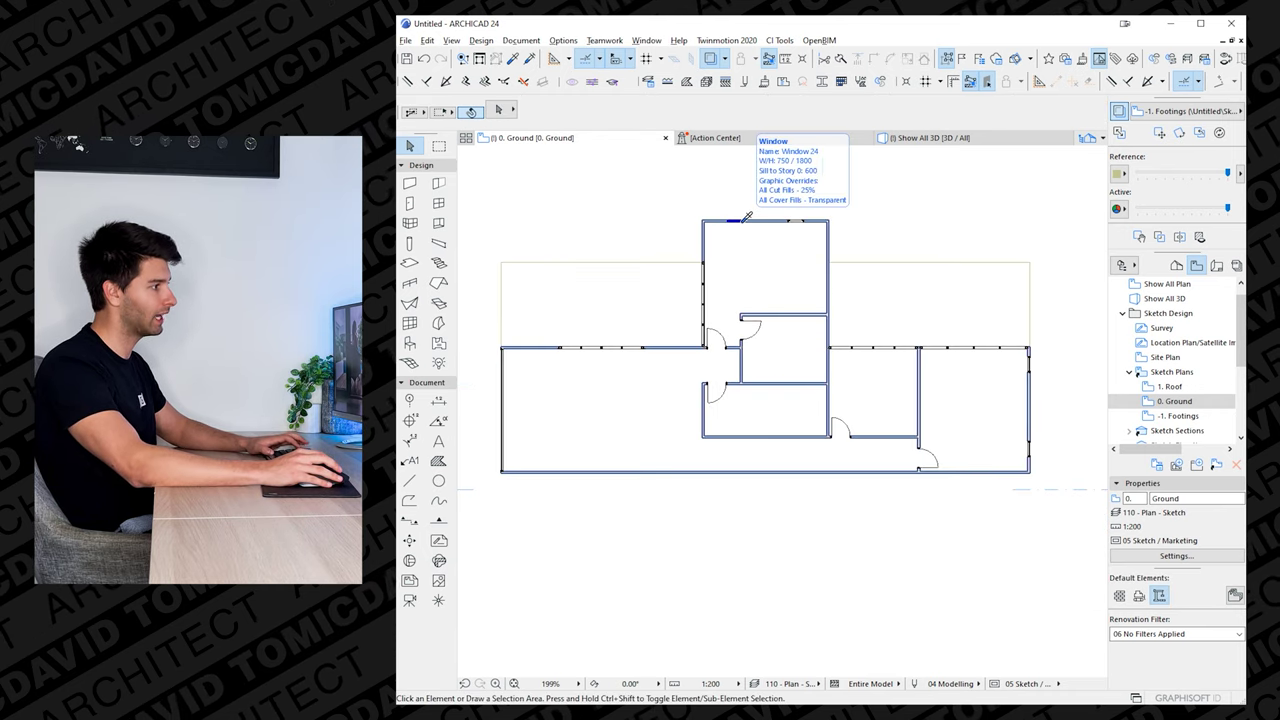
alt+click(746, 216)
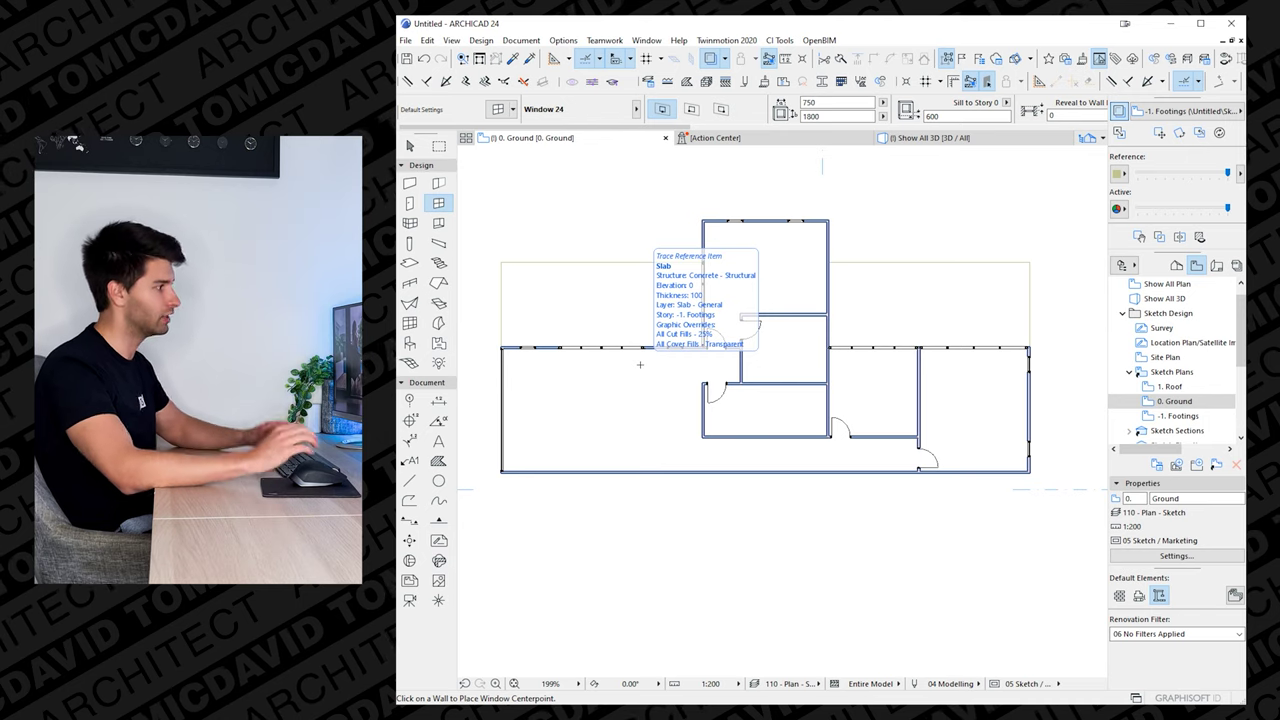
- Show the house in 3D and open the settings of the long fixed window in the end wall
key(F3)
shift+middle_drag(770, 524, 853, 531)
click(853, 530)
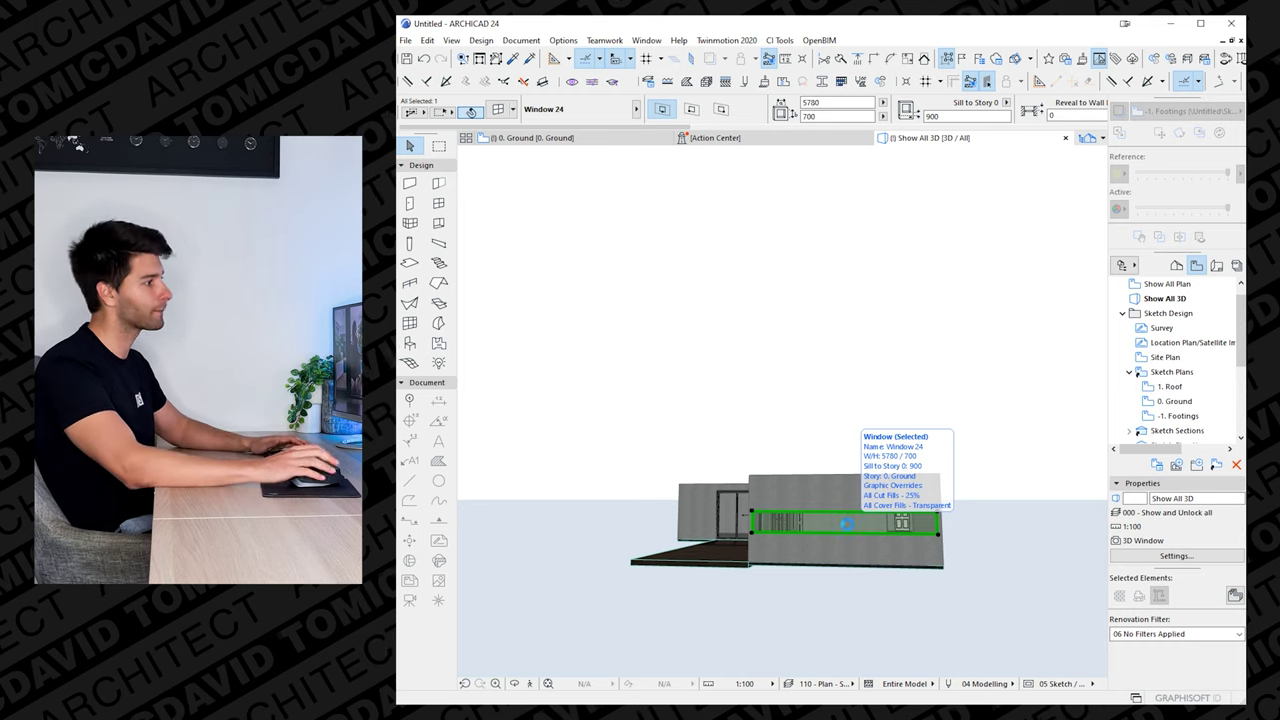
double_click(853, 530)
- Set the sash type of the long end-wall window to H-V Grid in its basic window settings
click(881, 331)
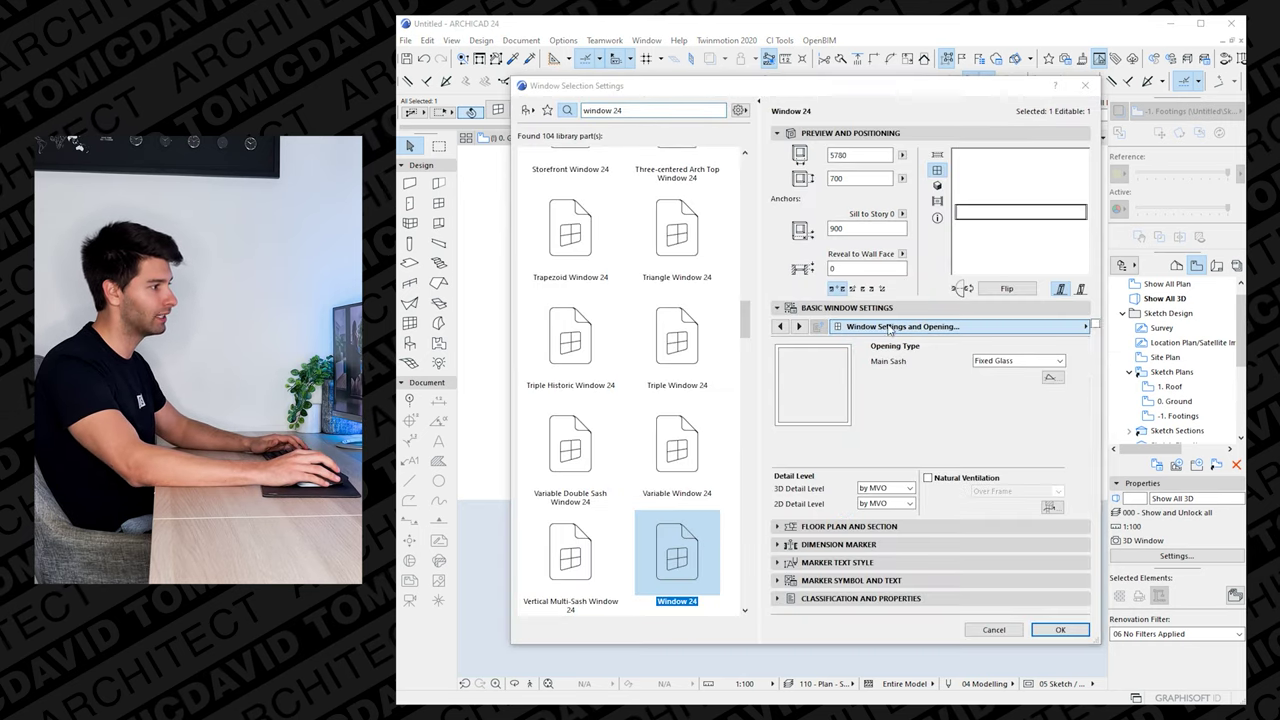
scroll(1177, 335, up, 1)
click(1174, 330)
key(Return)
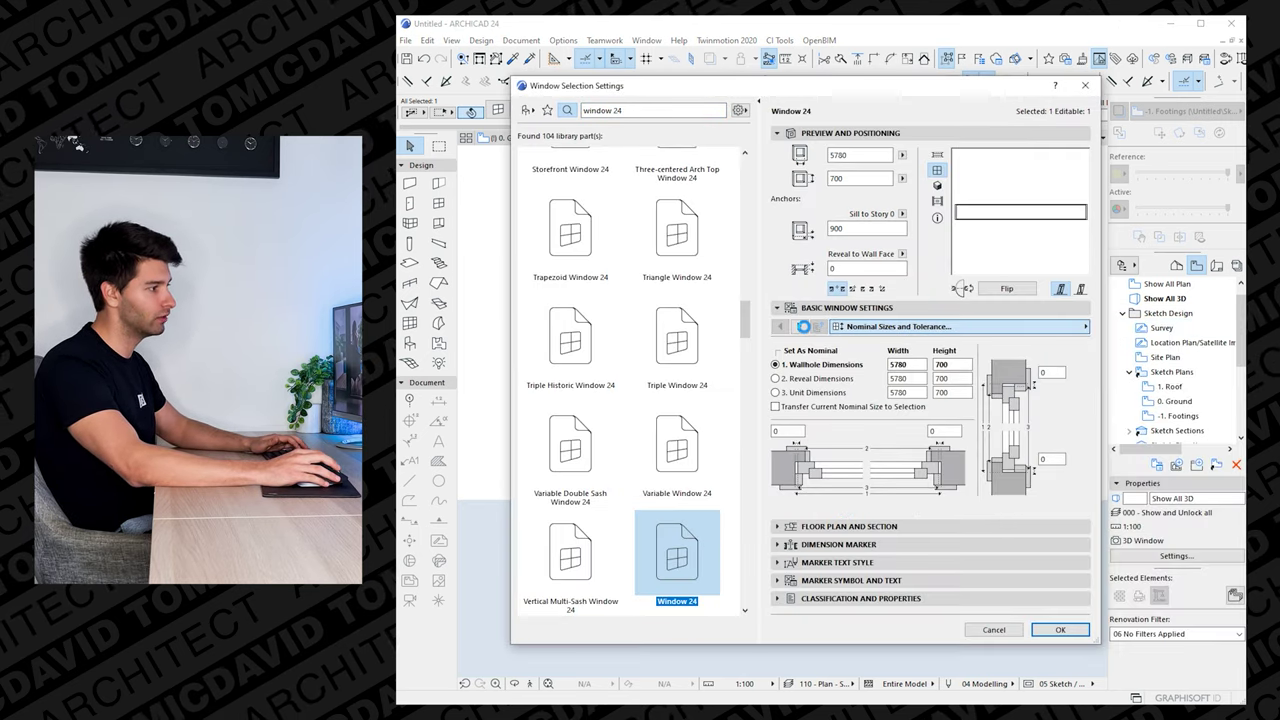
click(799, 327)
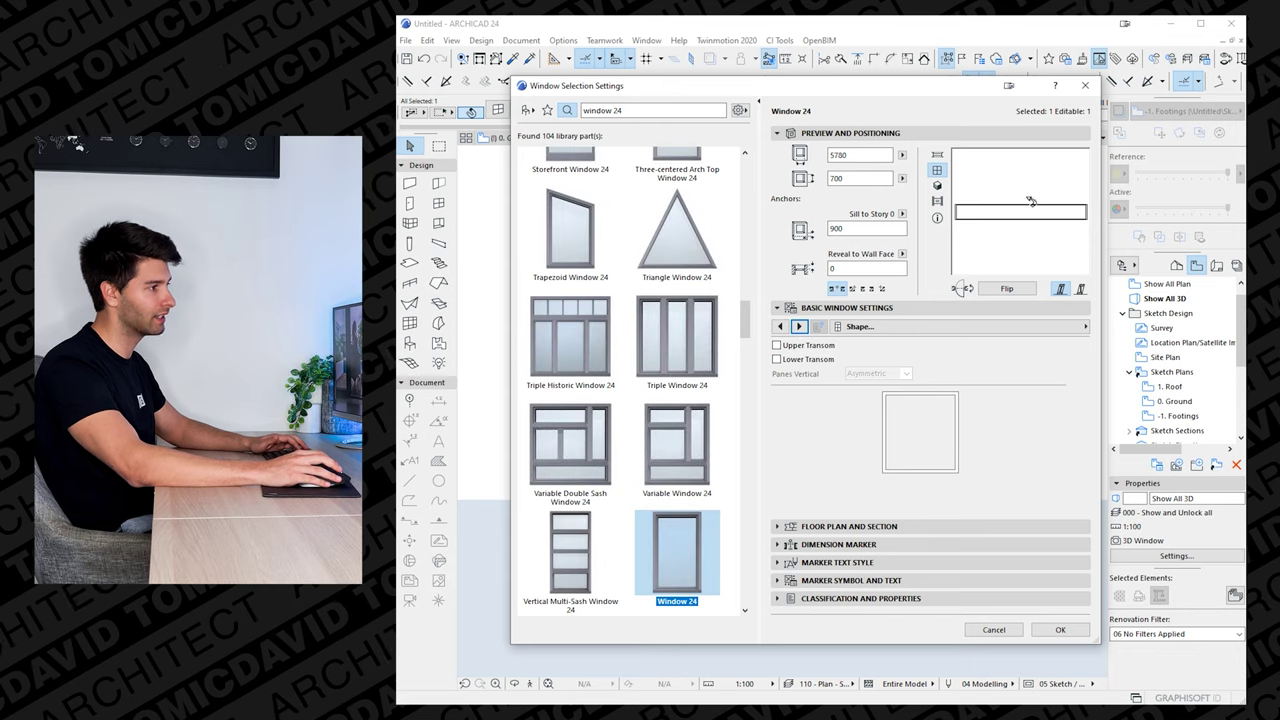
click(799, 327)
click(799, 327)
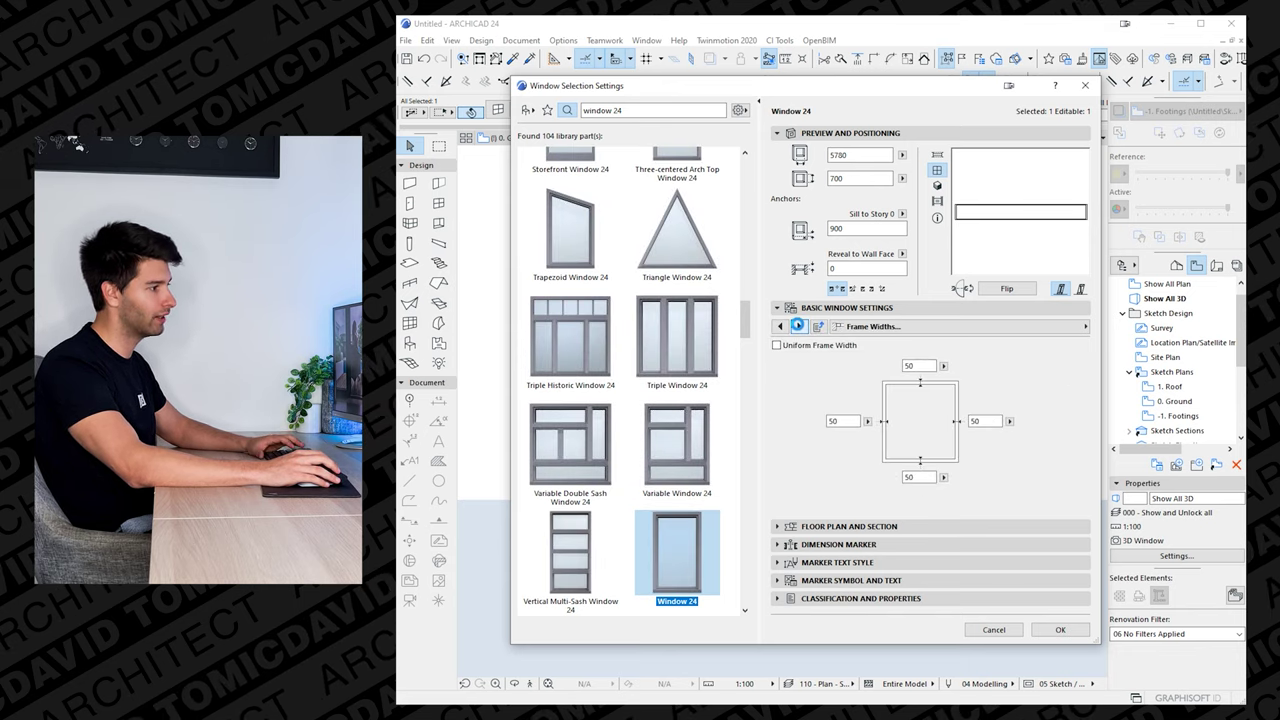
click(799, 327)
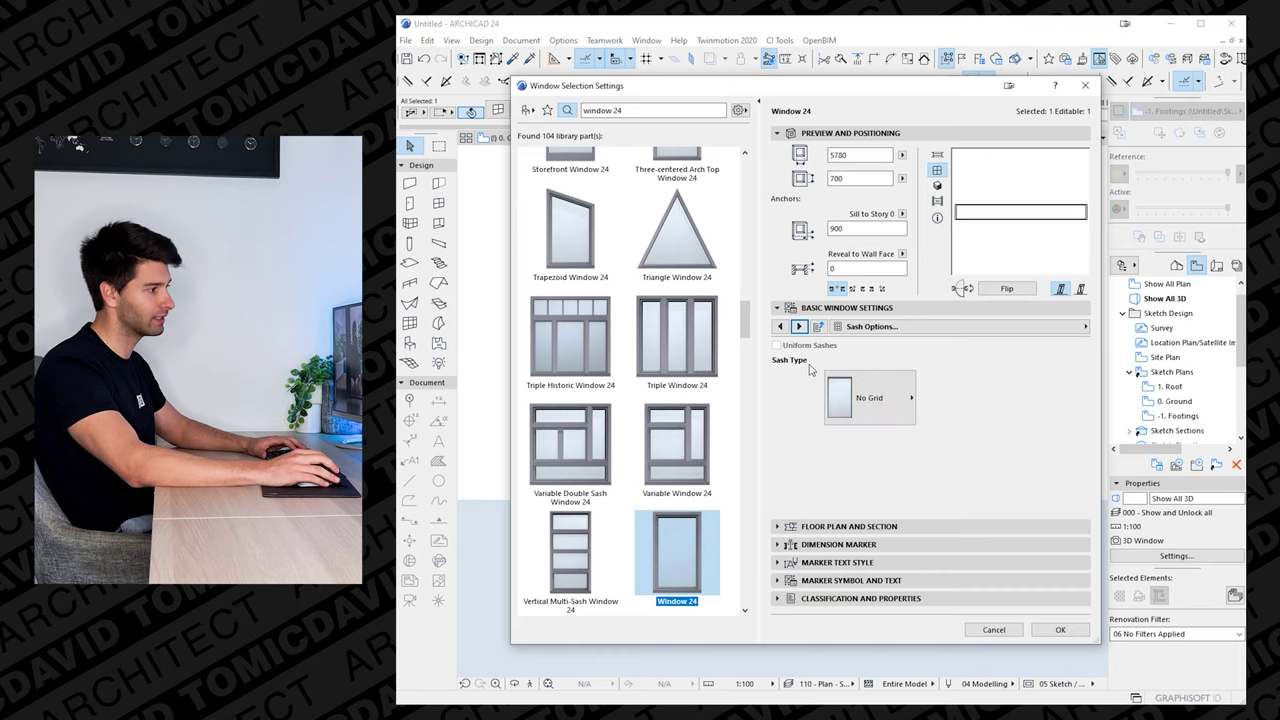
click(840, 395)
click(956, 438)
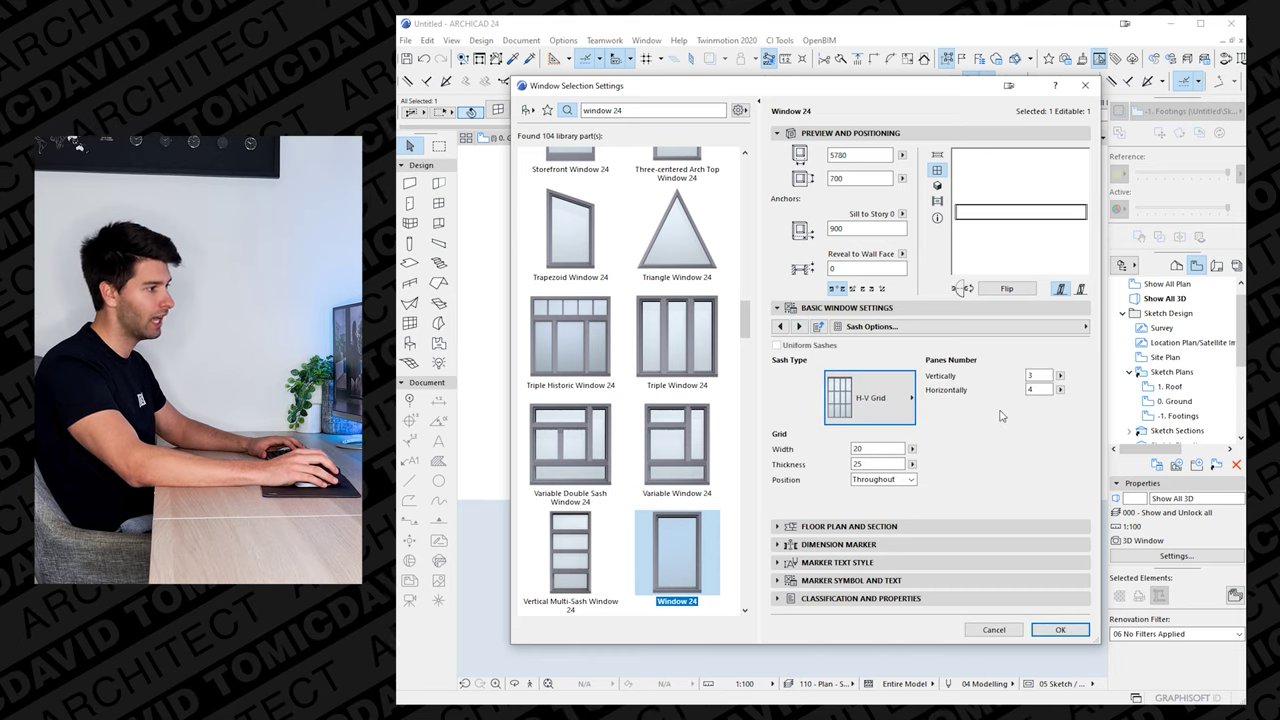
- Divide the window into 1 vertical and 2 horizontal panes, set the grid width to 50, and apply the settings
click(1038, 375)
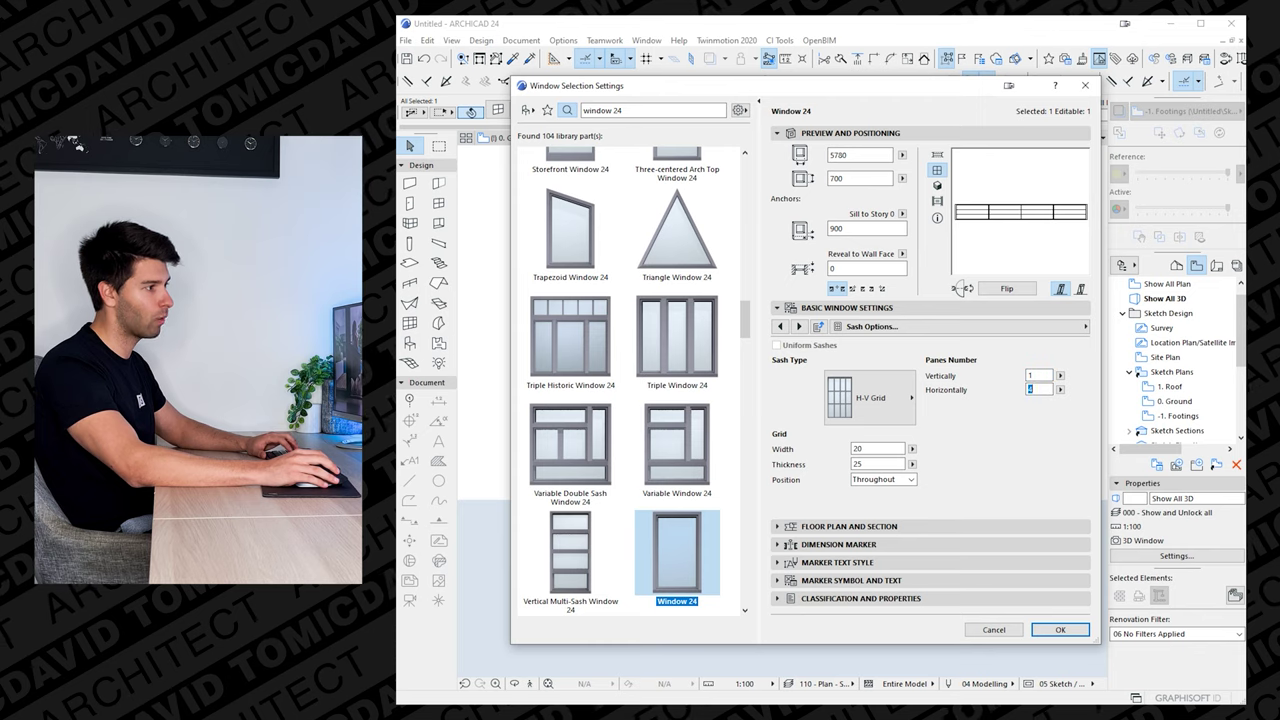
key(Tab)
text(1)
key(BackSpace)
text(2)
key(Return)
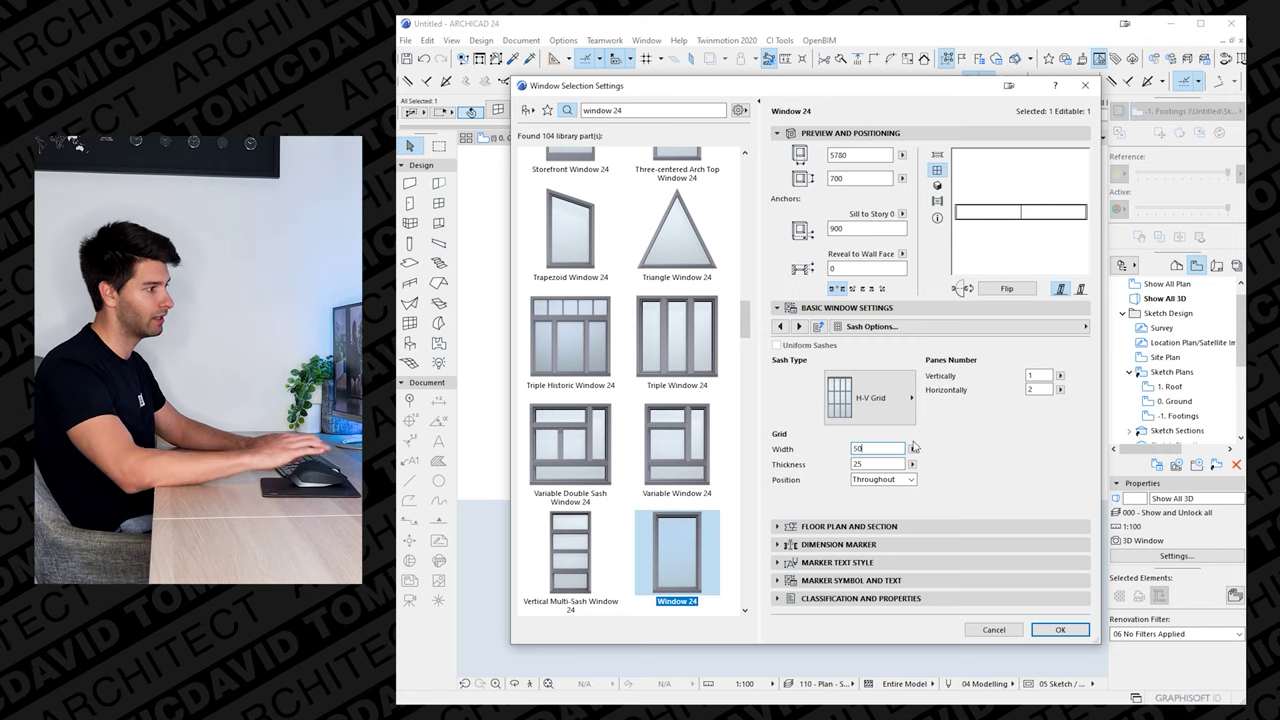
key(Tab)
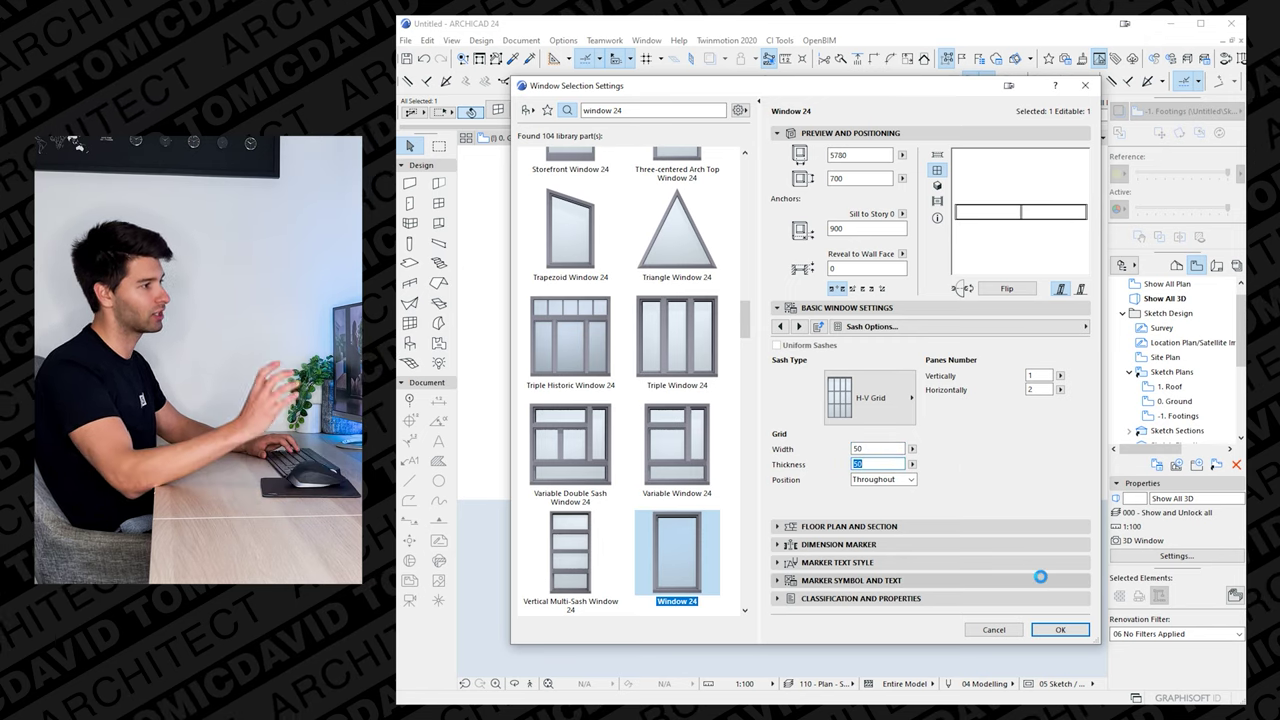
click(1064, 629)
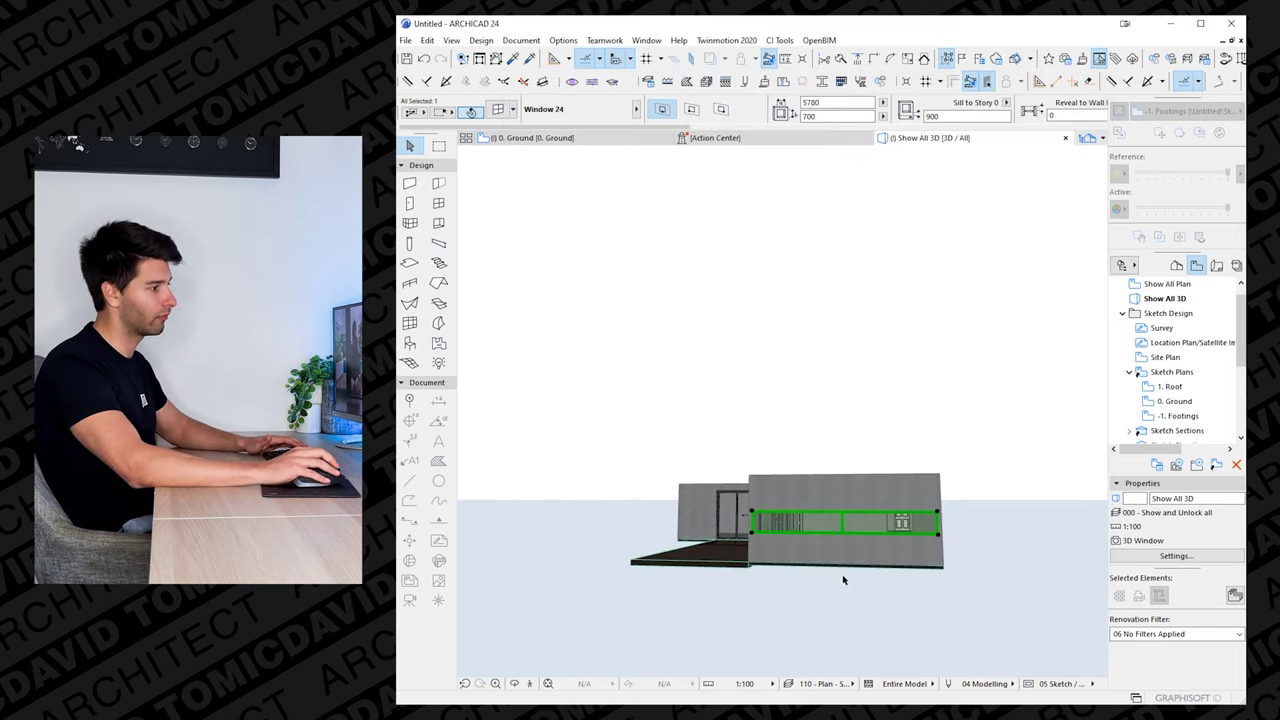
key(Escape)
- Select all exterior walls on the ground floor plan and open the CI Tools wall covering settings for them
scroll(838, 539, up, 3)
mouse_move(831, 535)
shift+middle_down()
mouse_move(934, 538)
mouse_move(907, 547)
mouse_move(811, 528)
shift+middle_up()
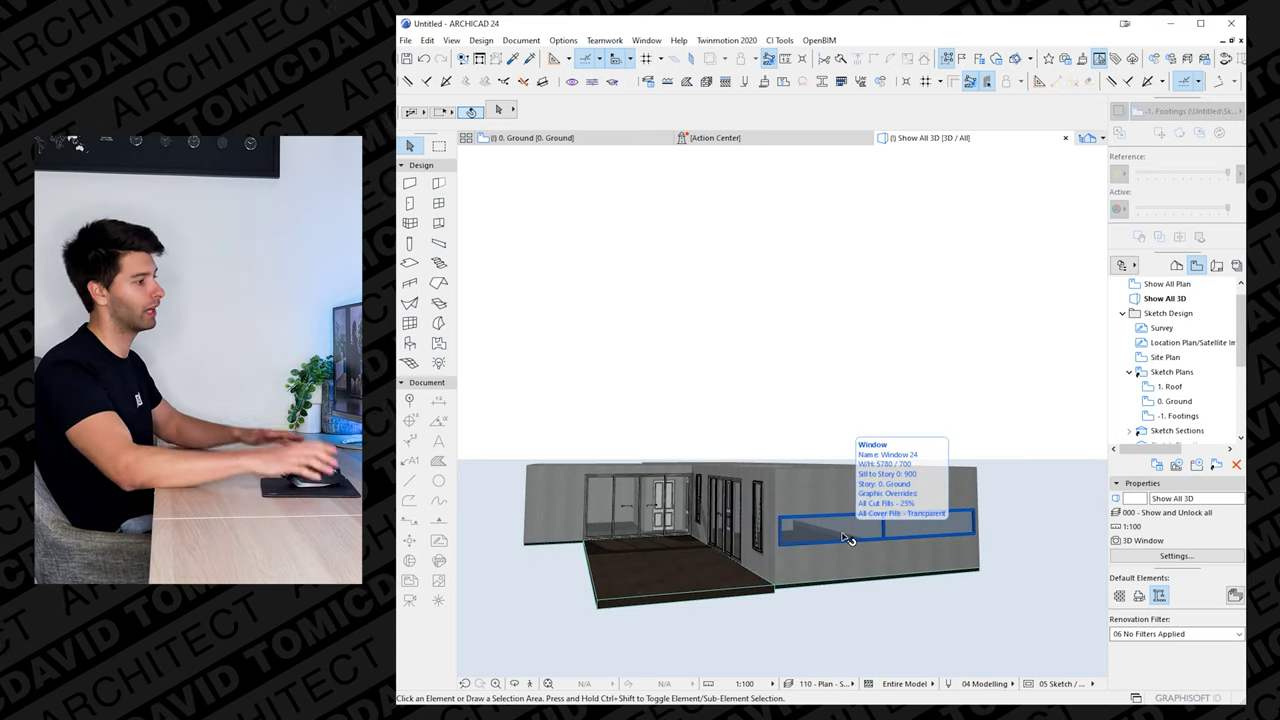
shift+middle_drag(845, 539, 851, 578)
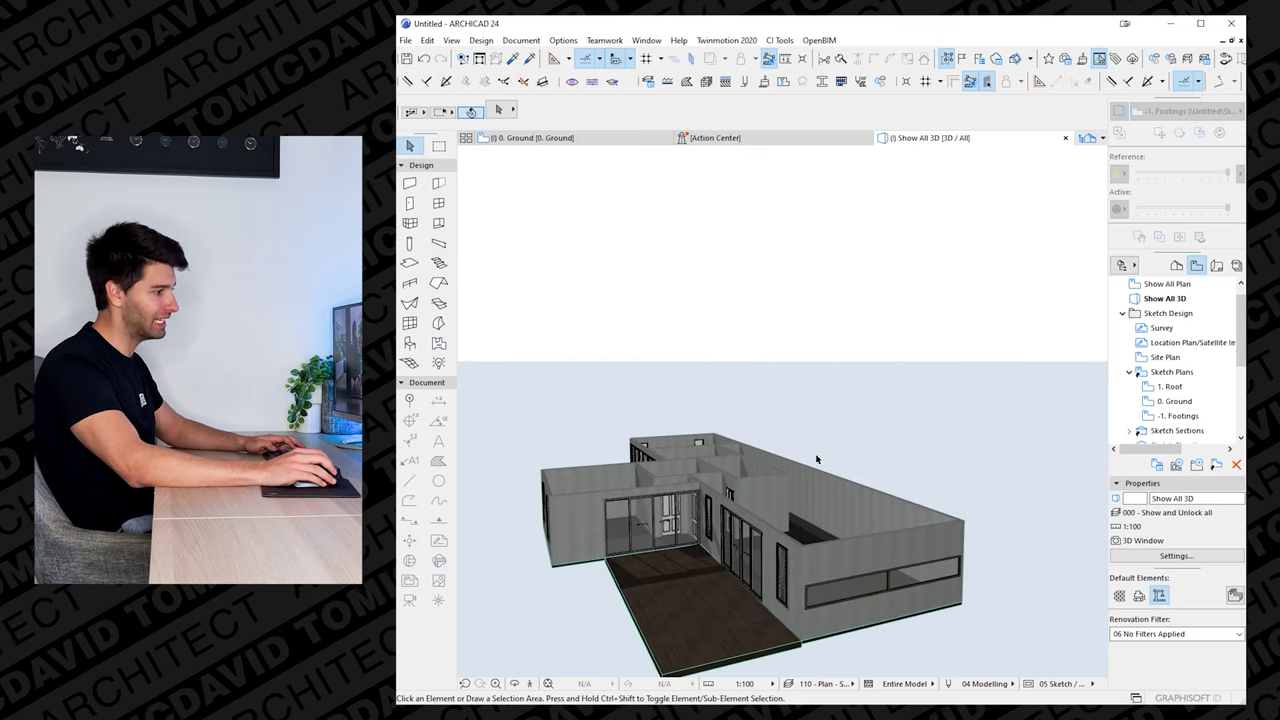
click(545, 138)
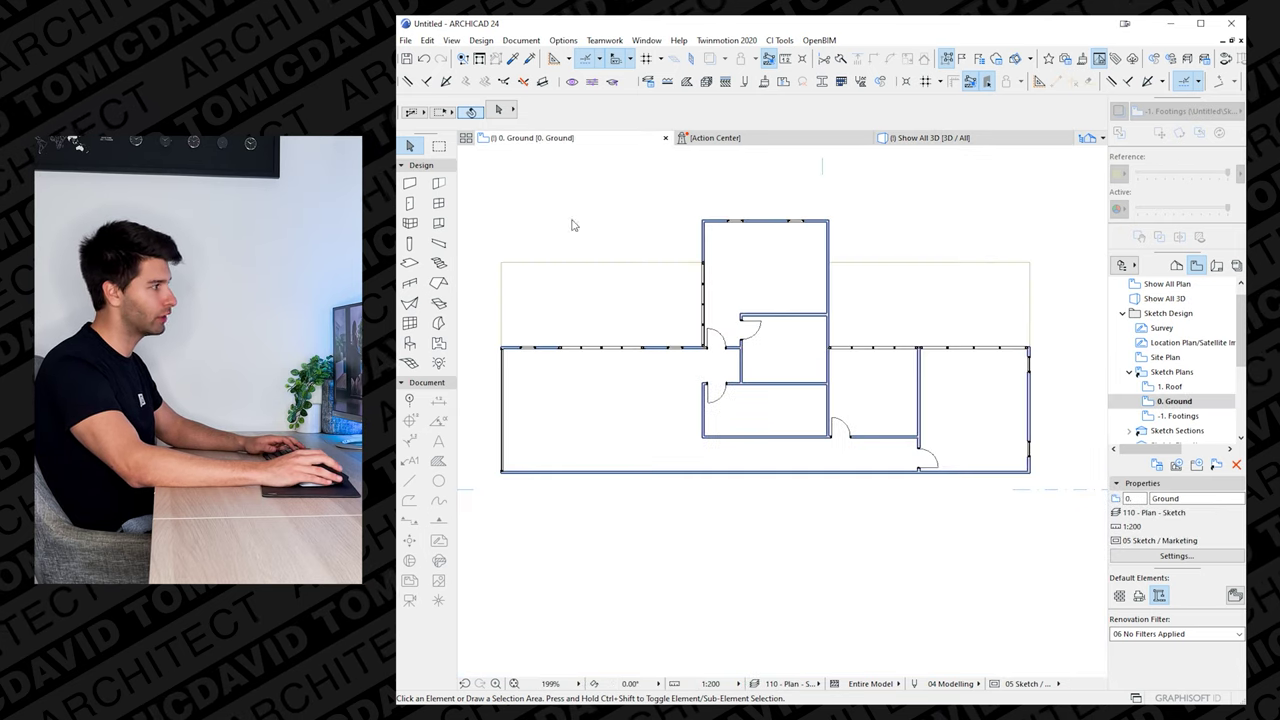
click(633, 472)
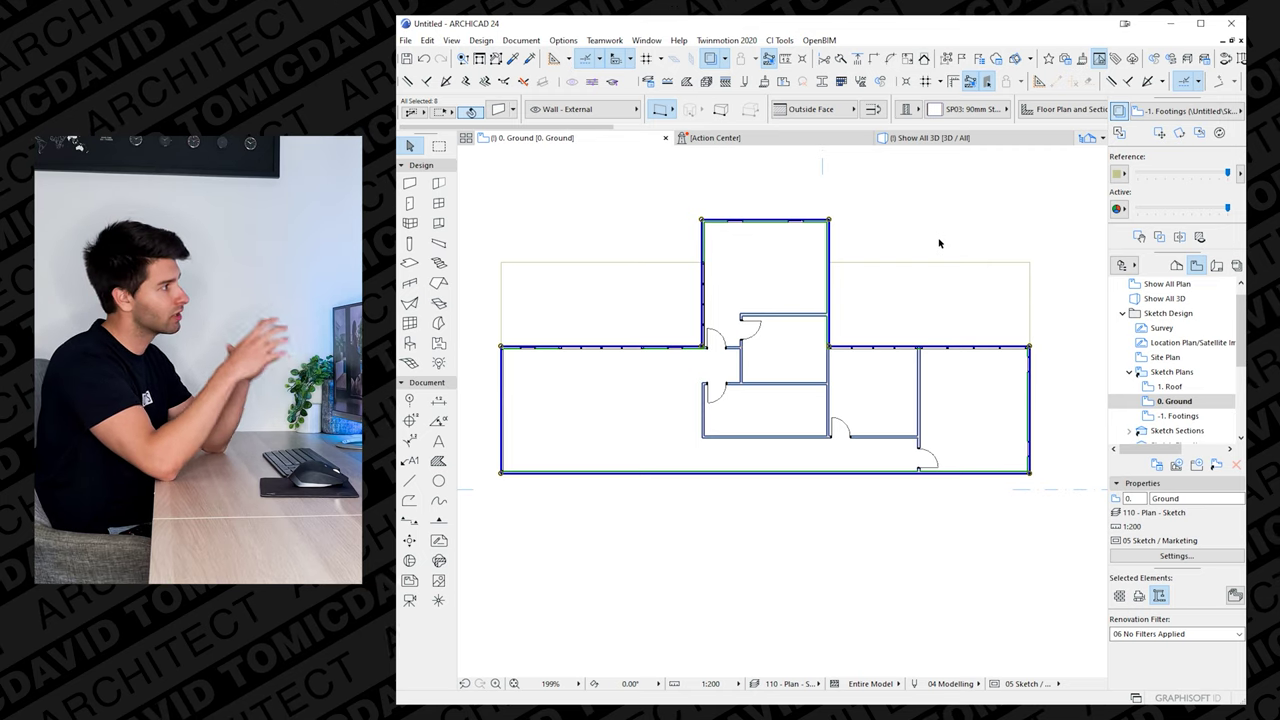
click(768, 43)
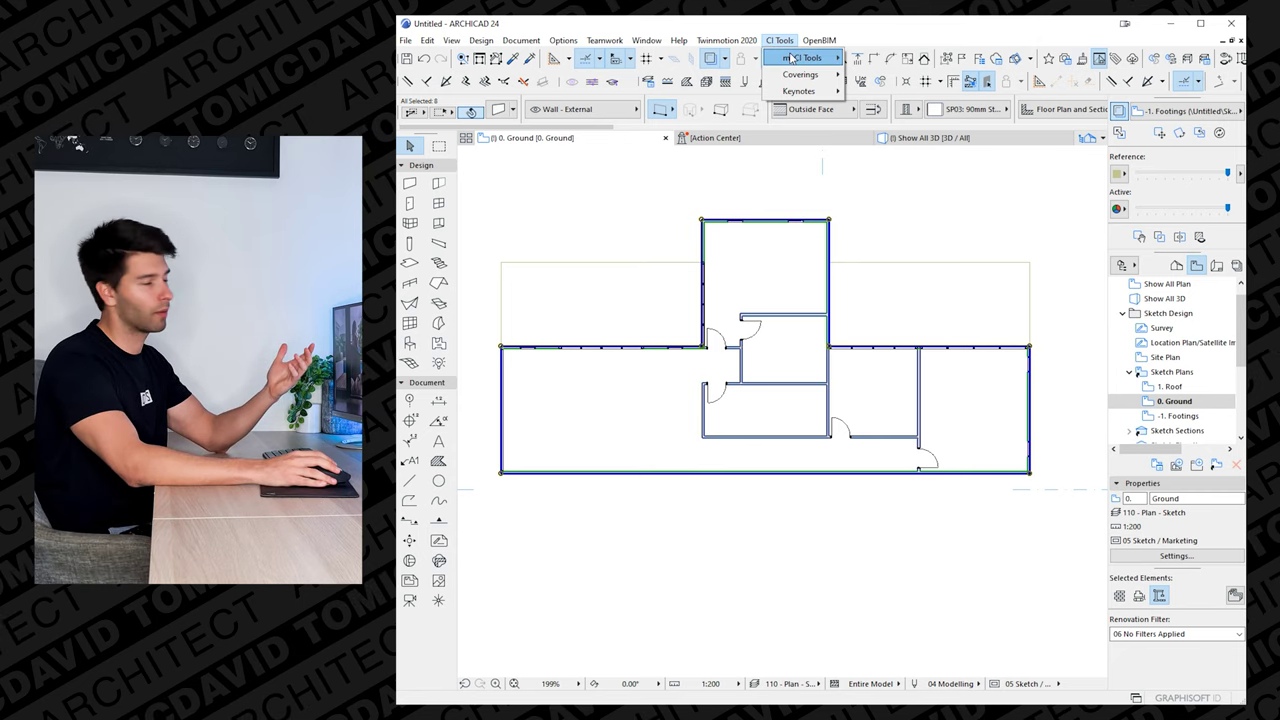
mouse_move(793, 91)
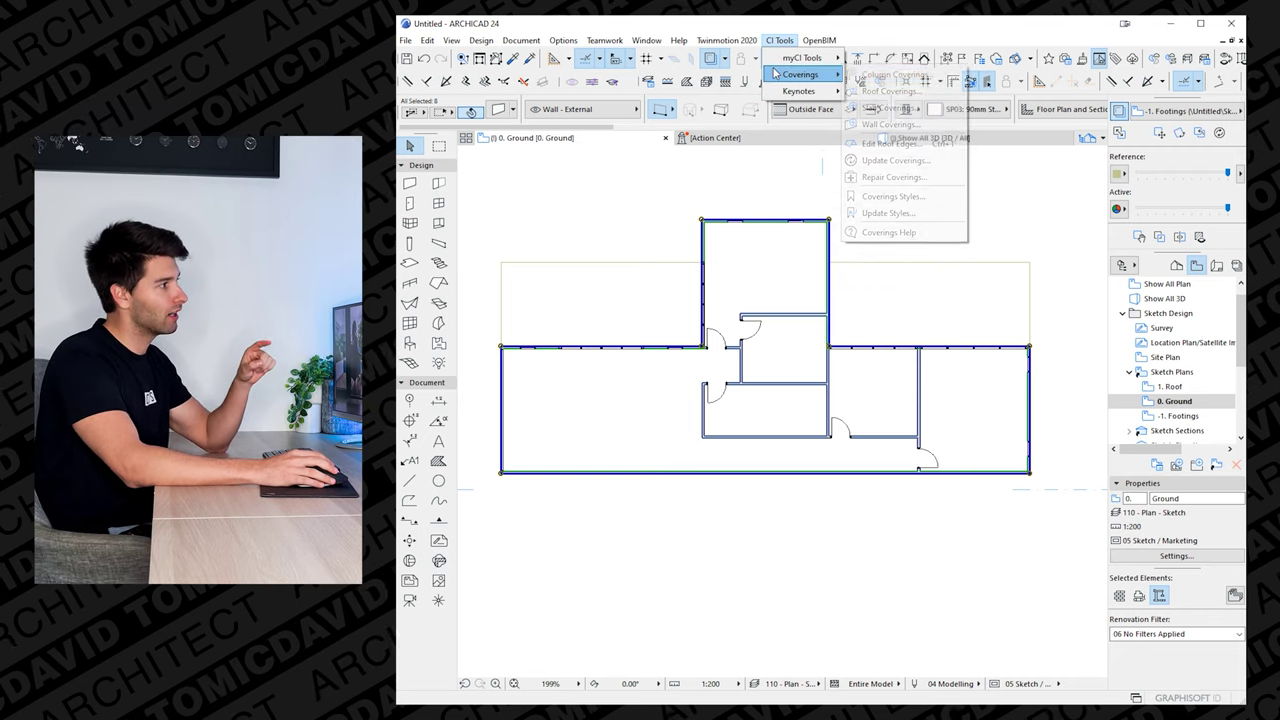
click(882, 124)
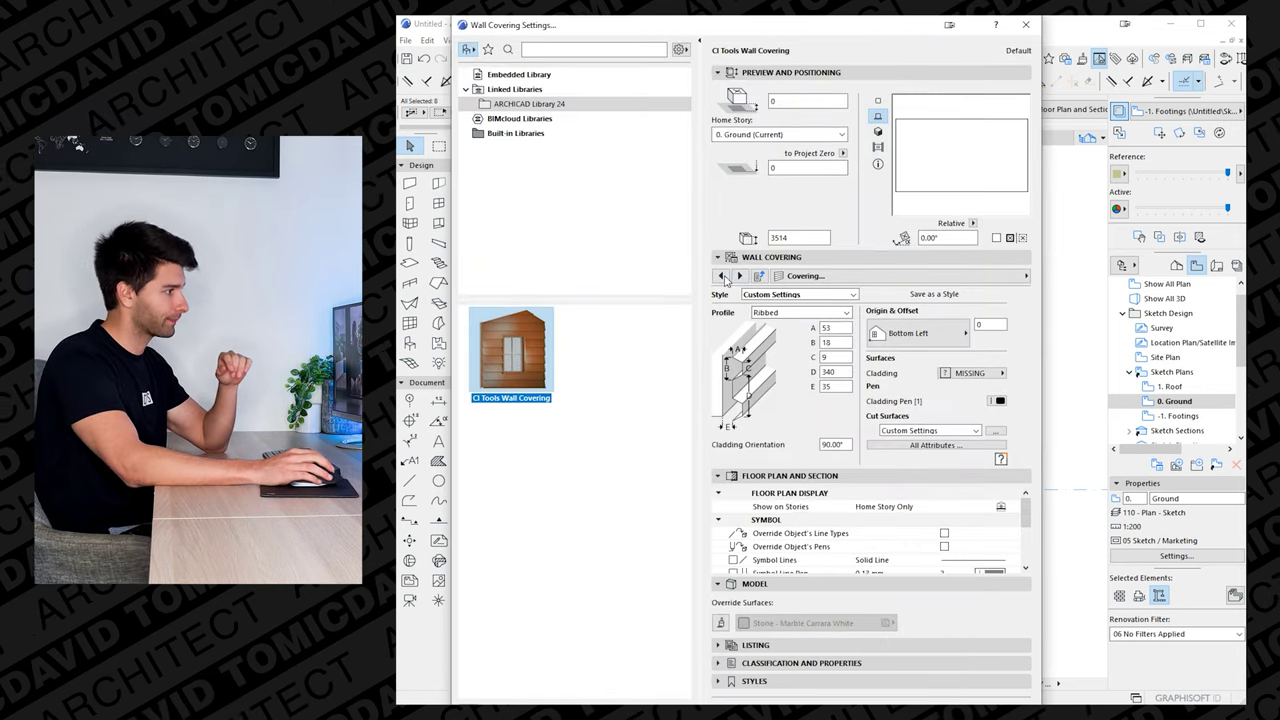
- Review the wall covering's configuration, covering style and profile settings, and preview the ribbed cladding
click(723, 277)
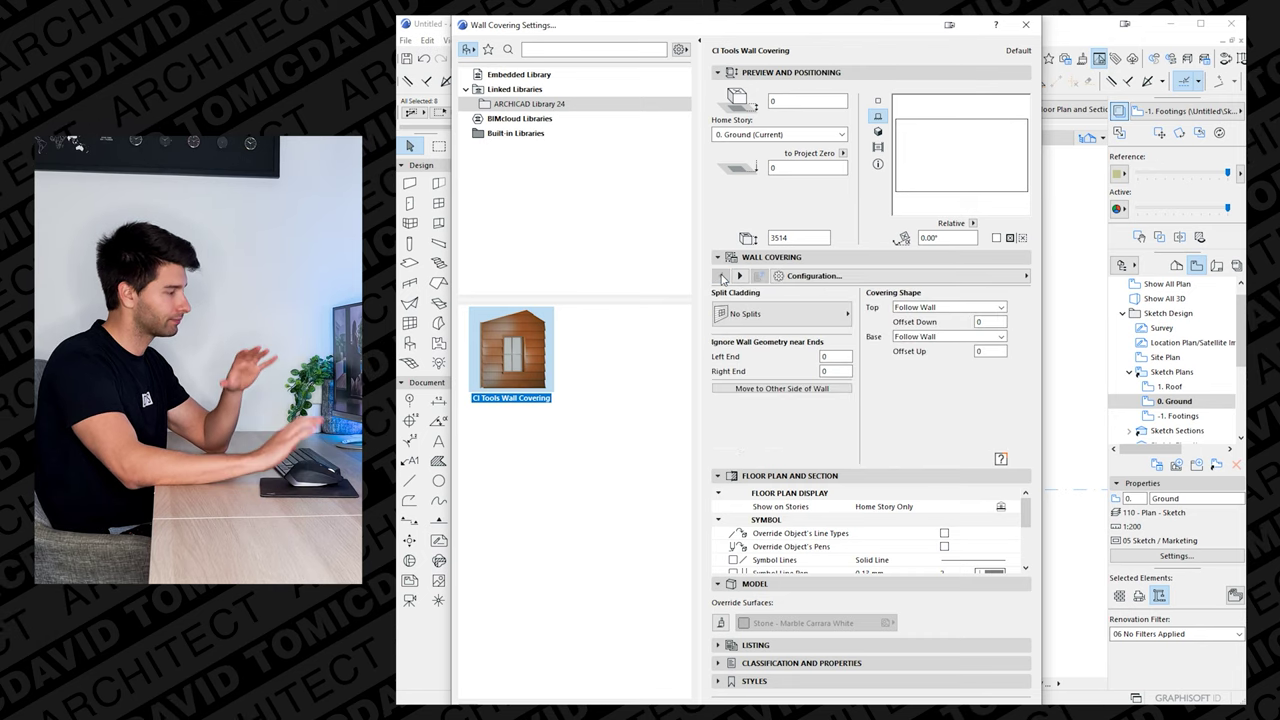
click(835, 276)
click(960, 389)
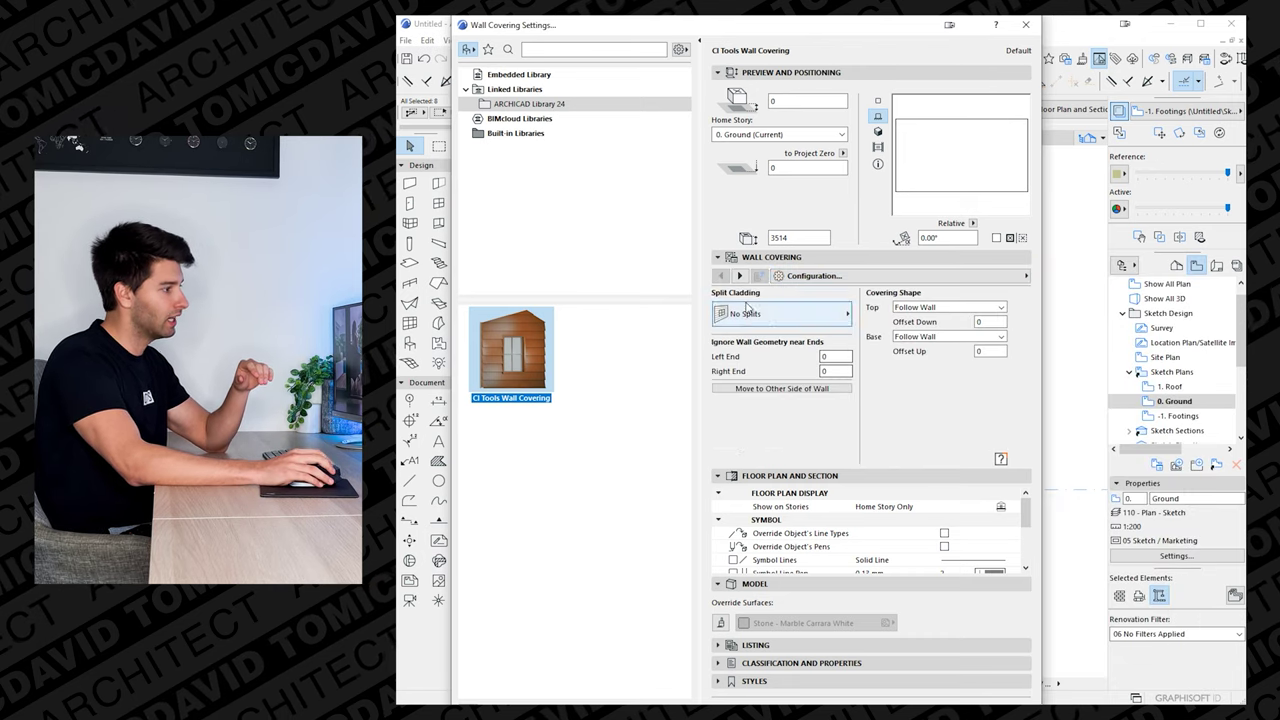
click(740, 276)
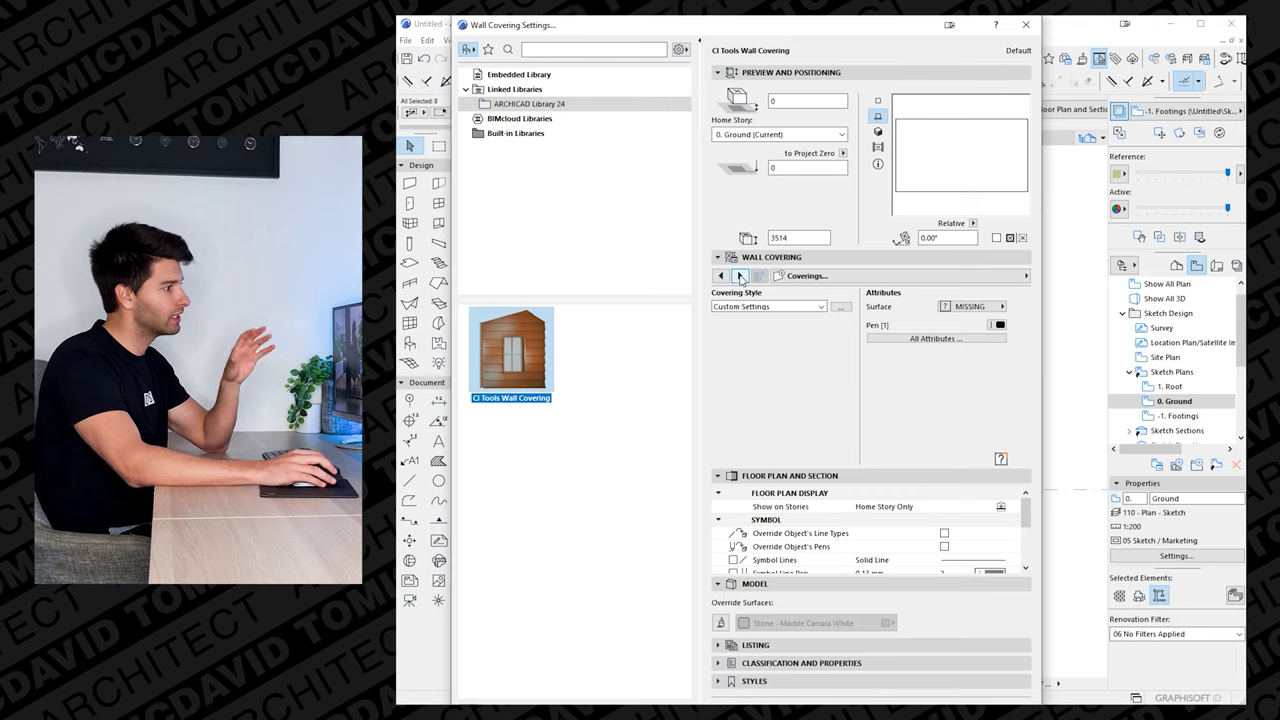
click(740, 276)
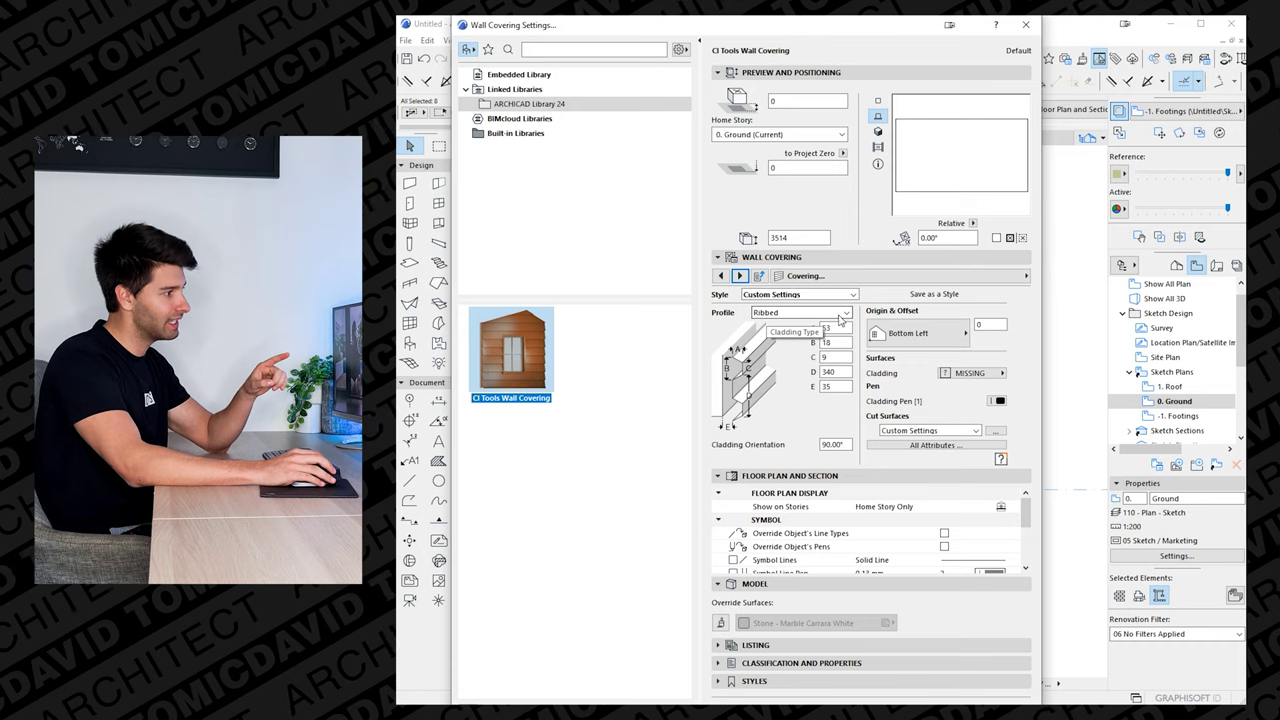
click(916, 143)
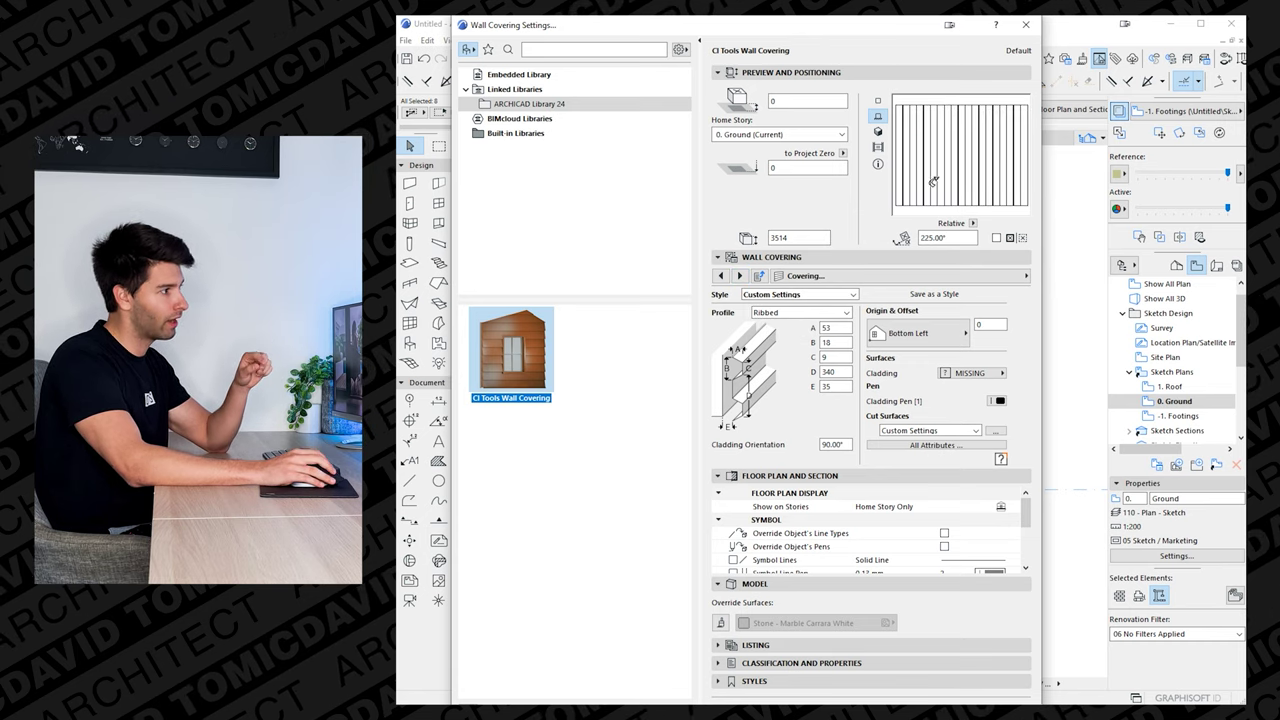
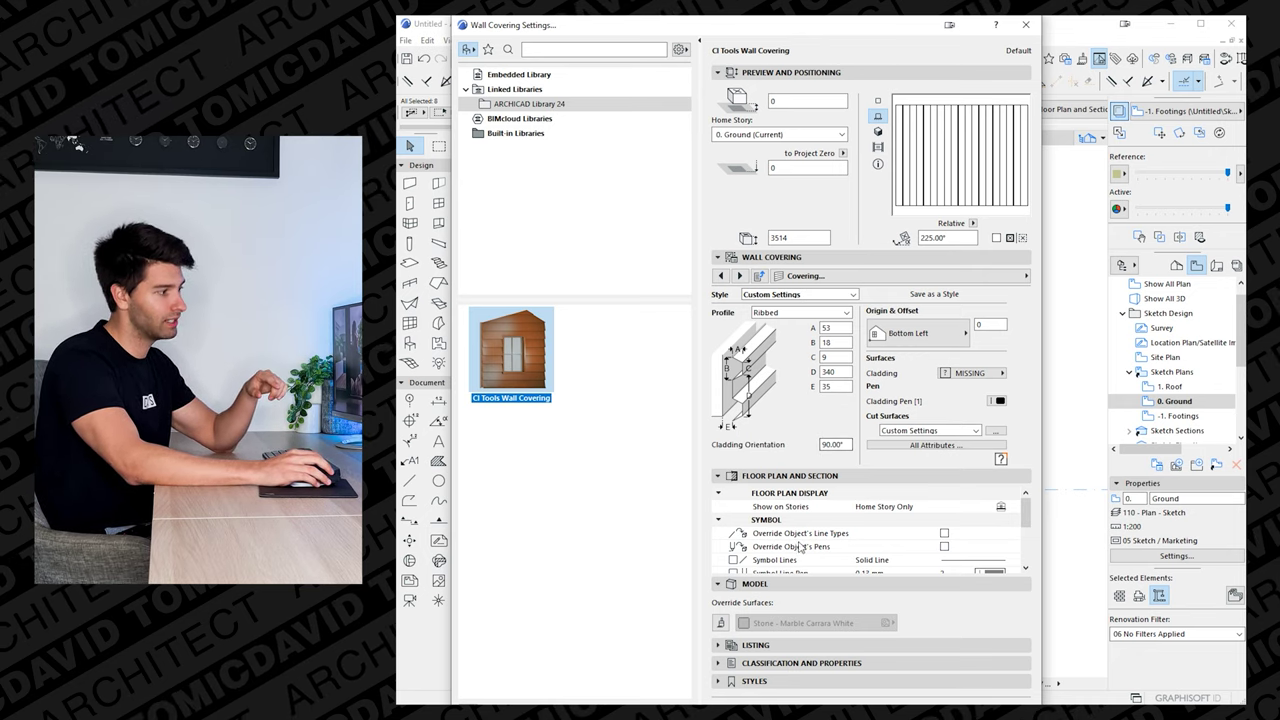
- Override the covering's surface with Paint - Anthracite and apply the covering to the outer side of the selected exterior walls
click(722, 623)
click(770, 624)
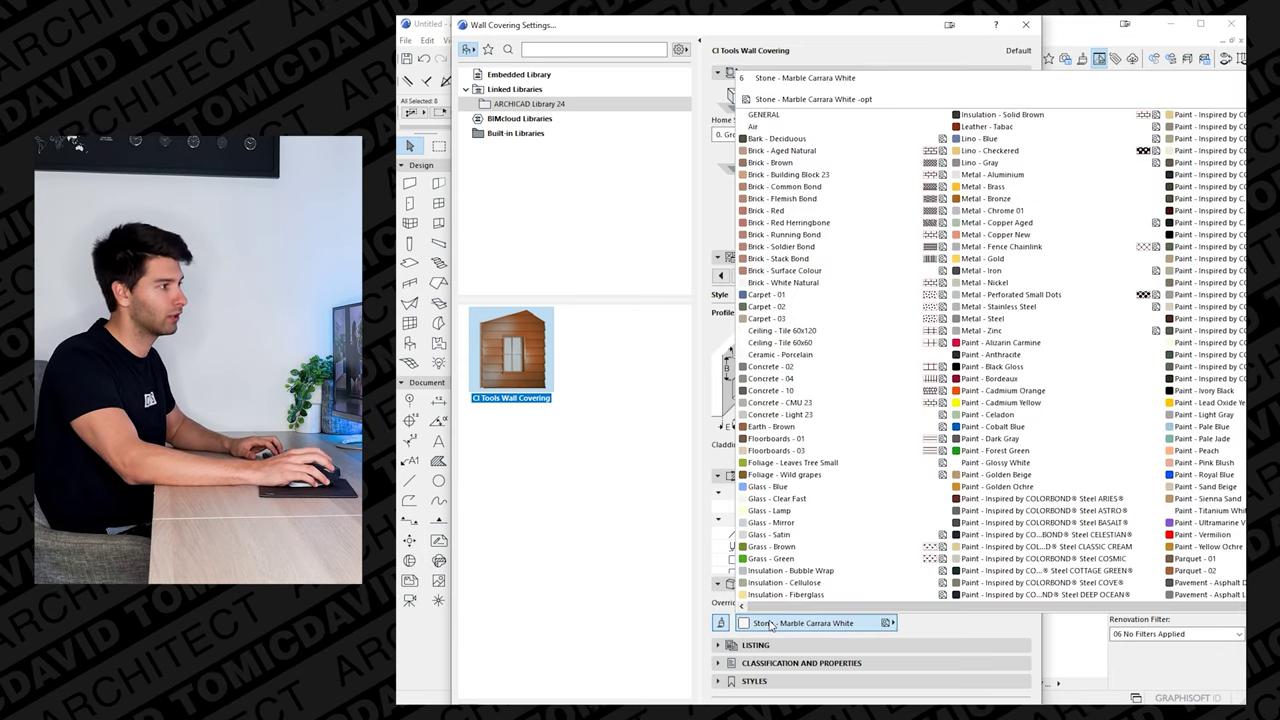
click(1050, 362)
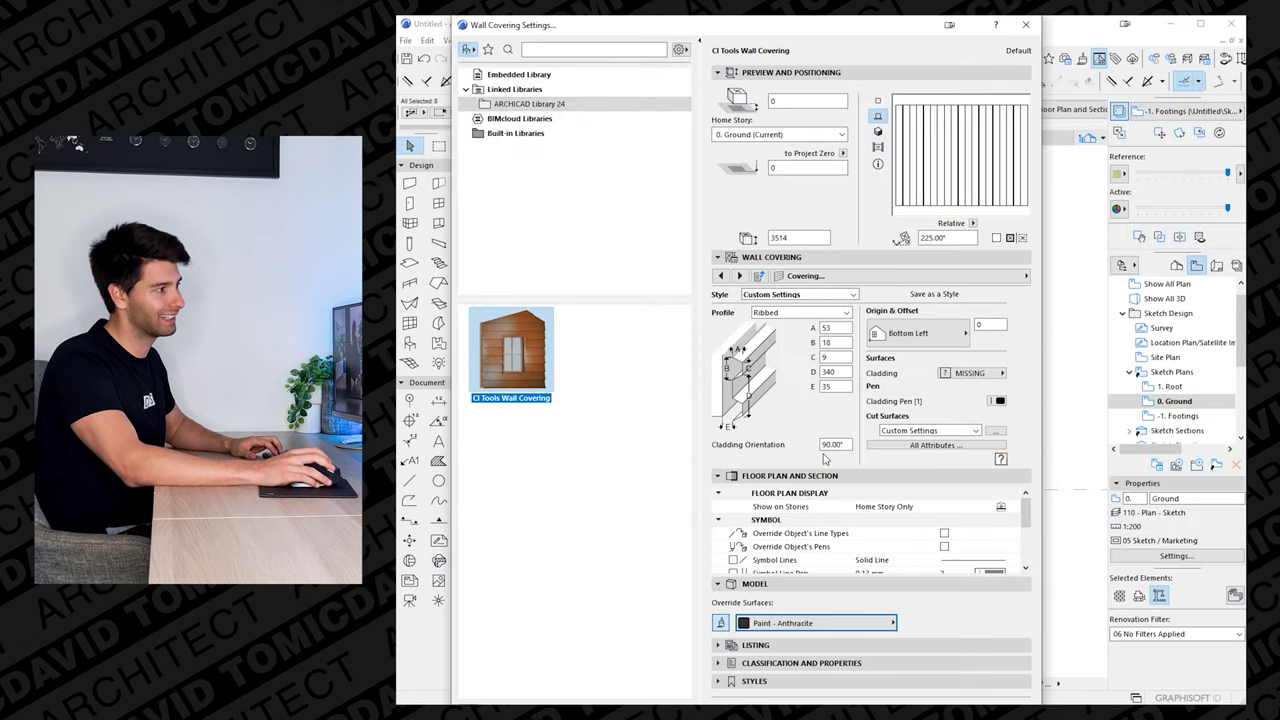
key(Return)
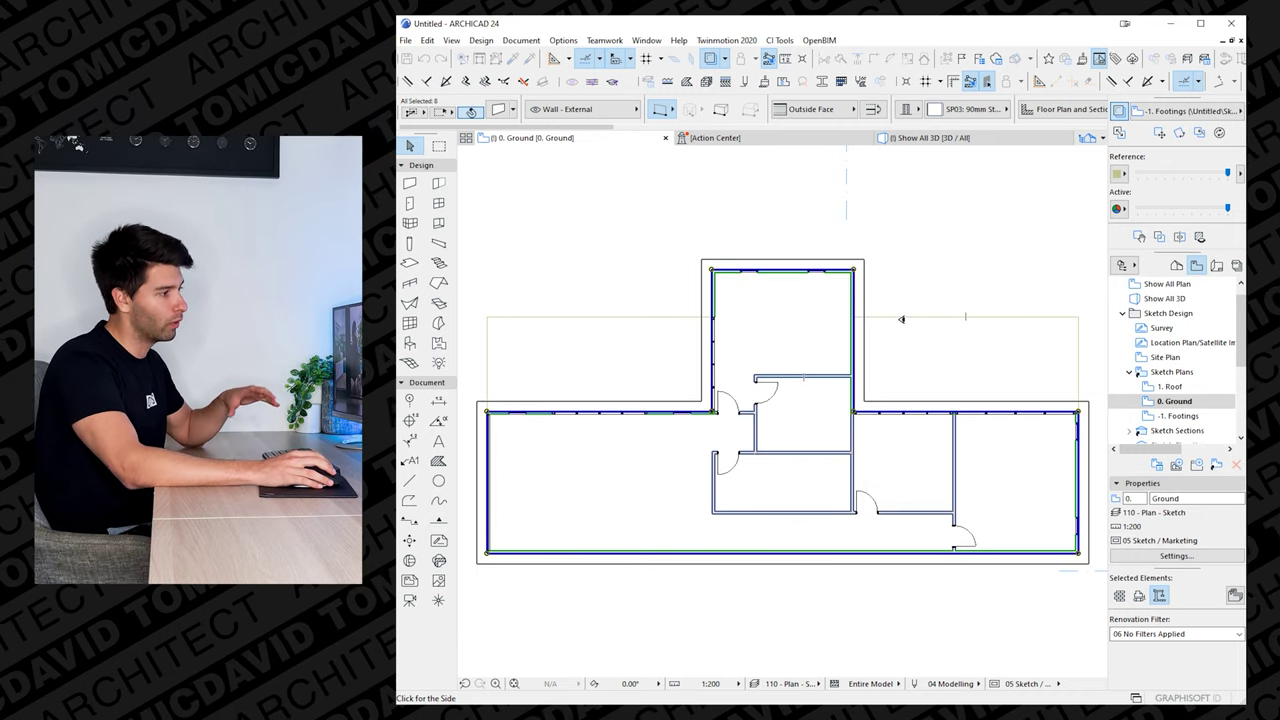
click(901, 319)
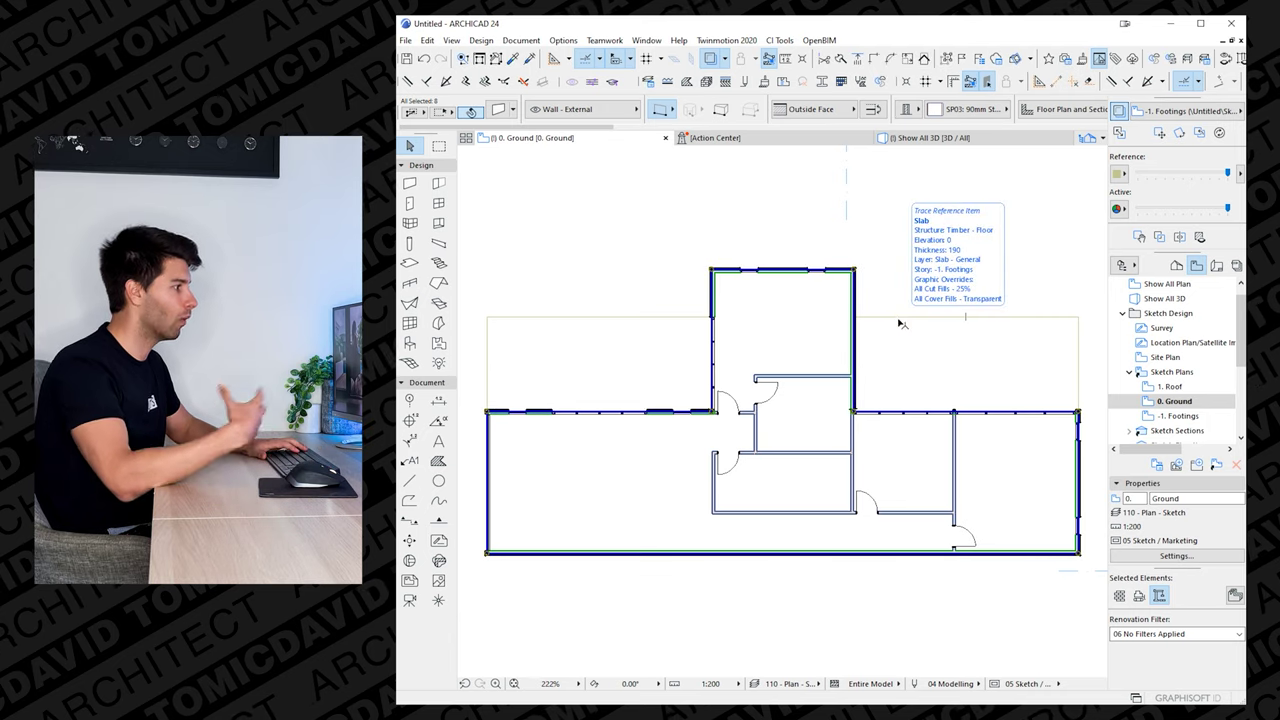
key(Escape)
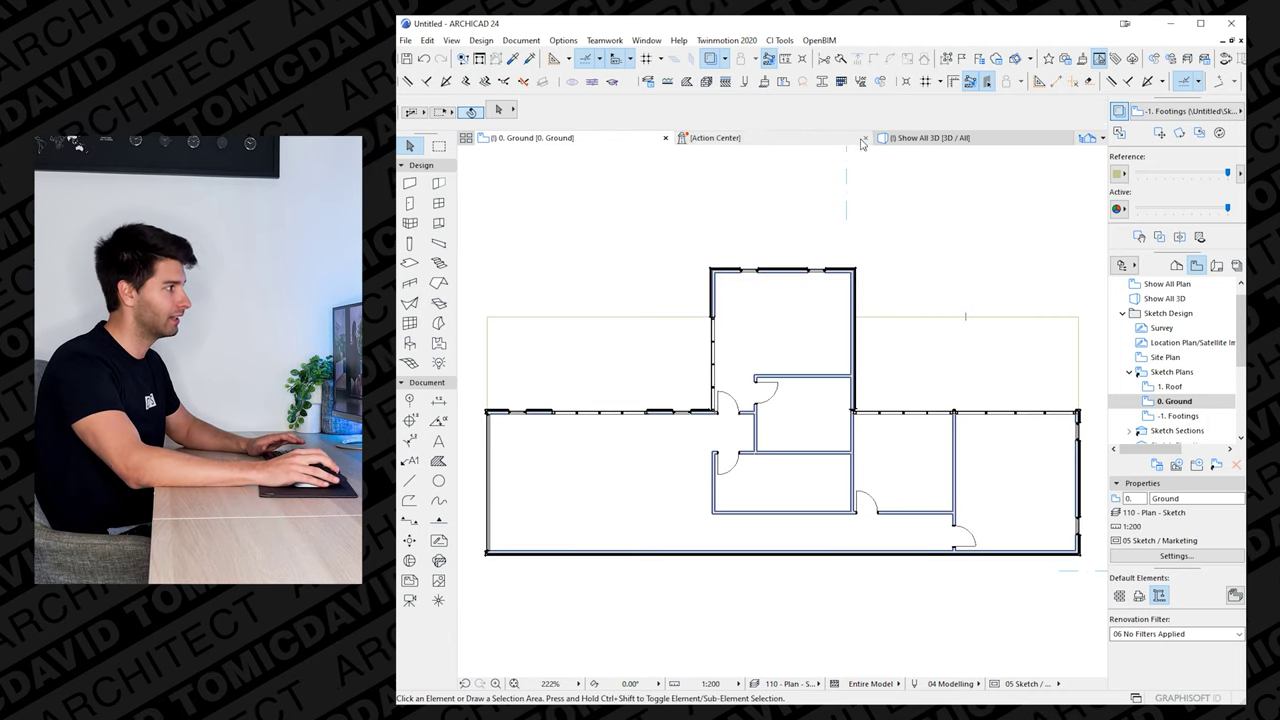
- Examine the dark ribbed cladding in 3D around the corners, windows and deck side of the house
click(934, 139)
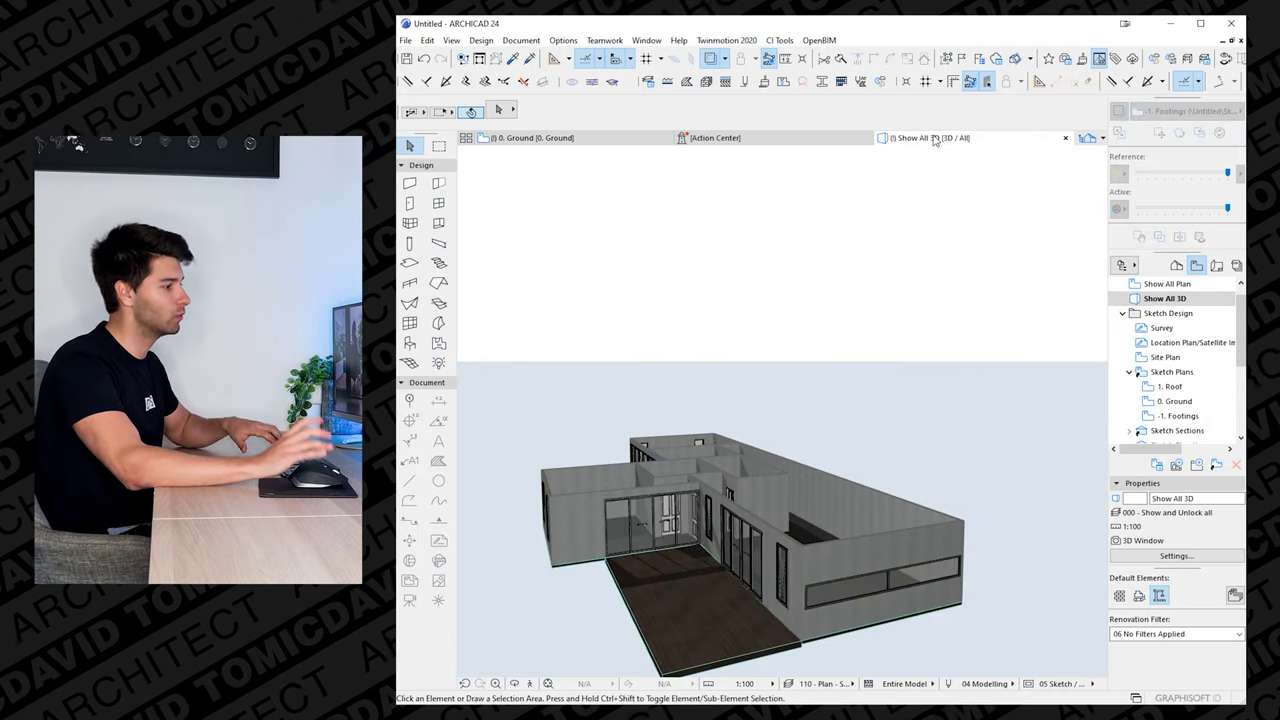
scroll(826, 637, up, 3)
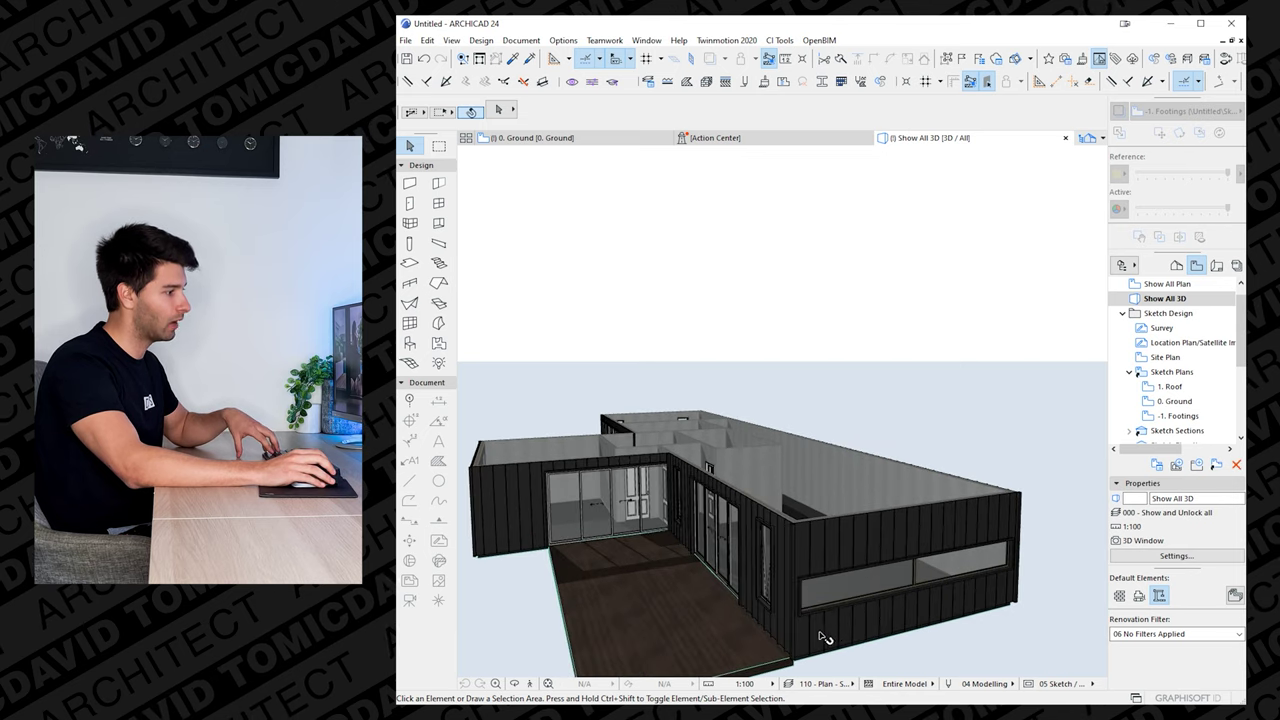
shift+middle_drag(803, 623, 737, 600)
shift+middle_drag(745, 591, 686, 557)
scroll(900, 534, up, 6)
key(Up)
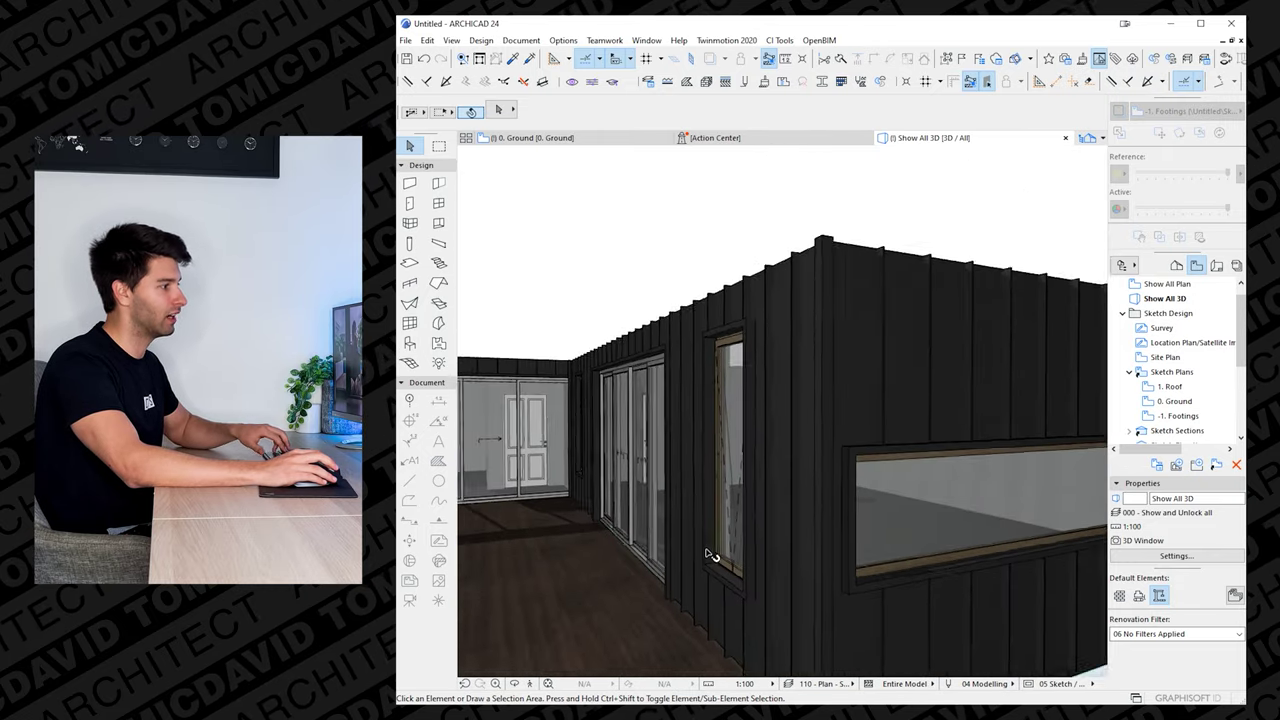
scroll(737, 526, down, 2)
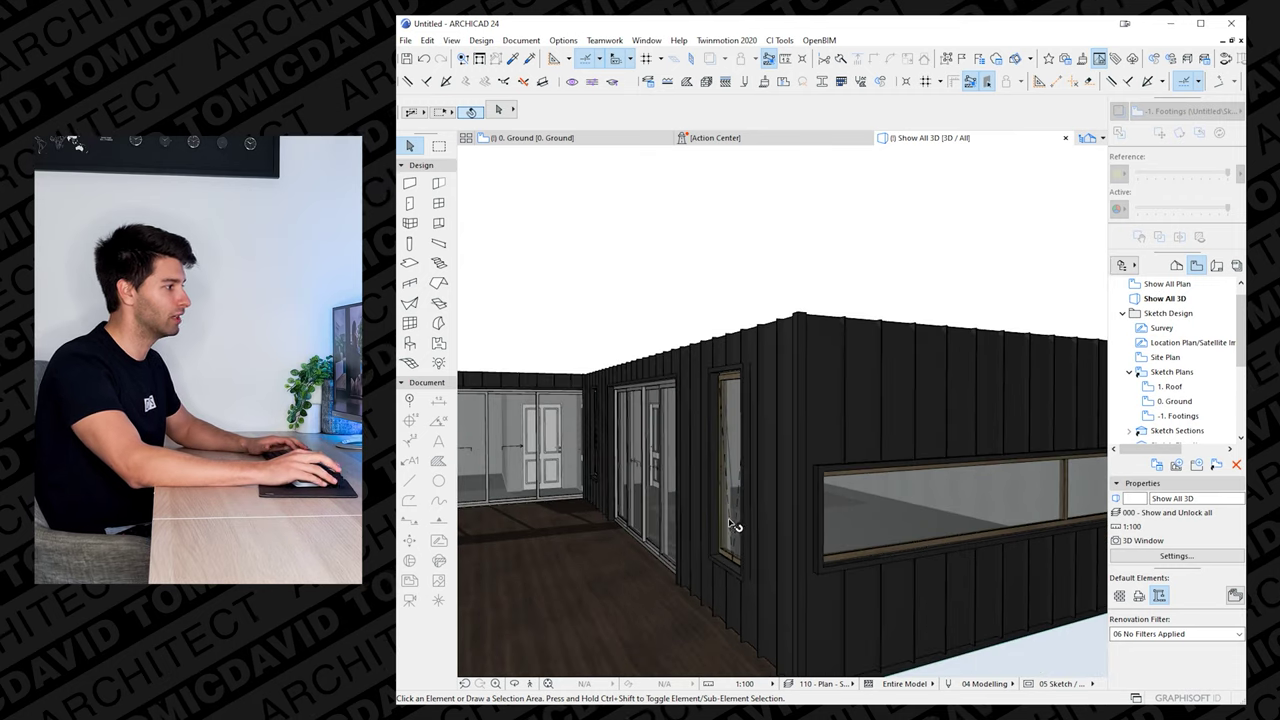
shift+middle_drag(737, 526, 677, 513)
key(Up)
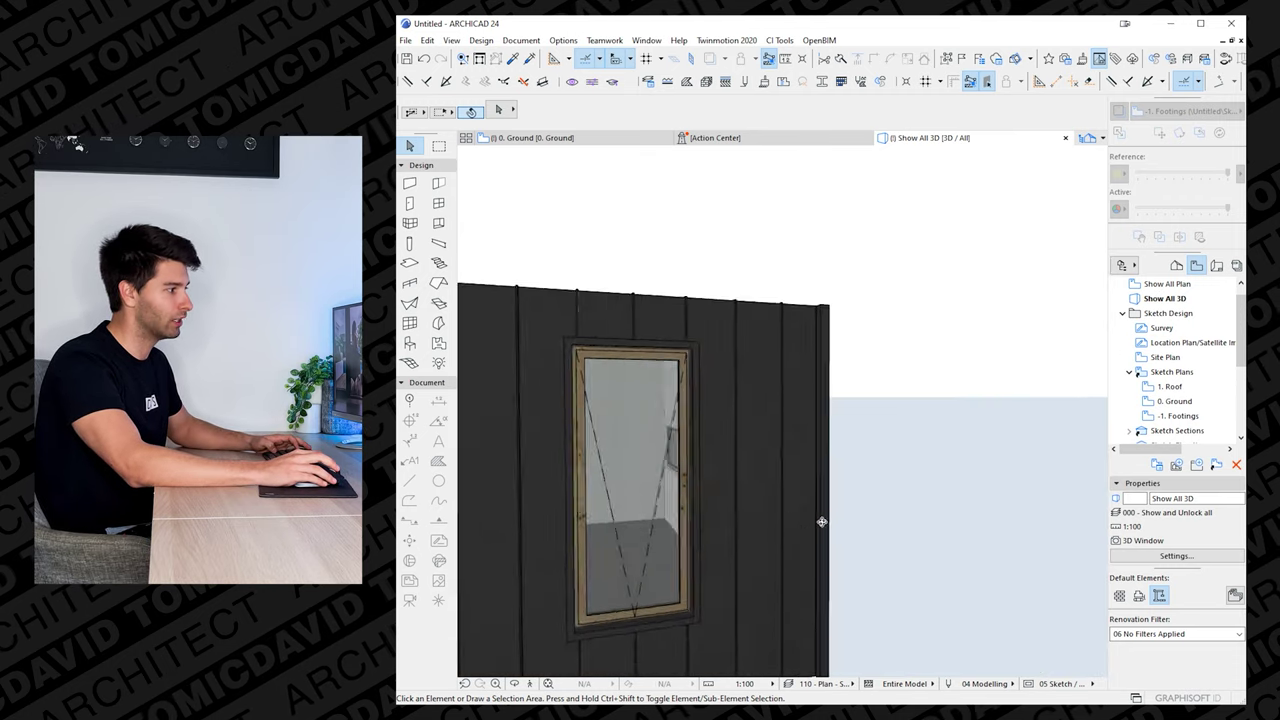
shift+middle_drag(826, 518, 594, 537)
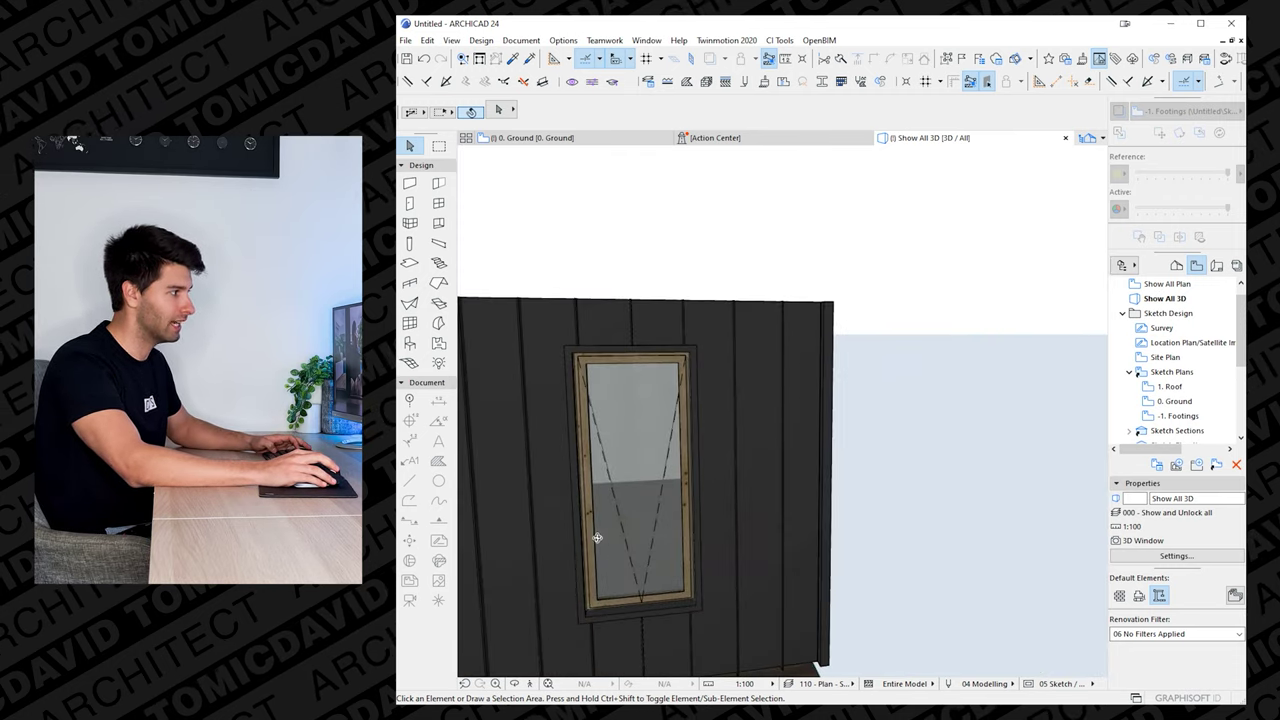
scroll(717, 537, down, 8)
key(Down)
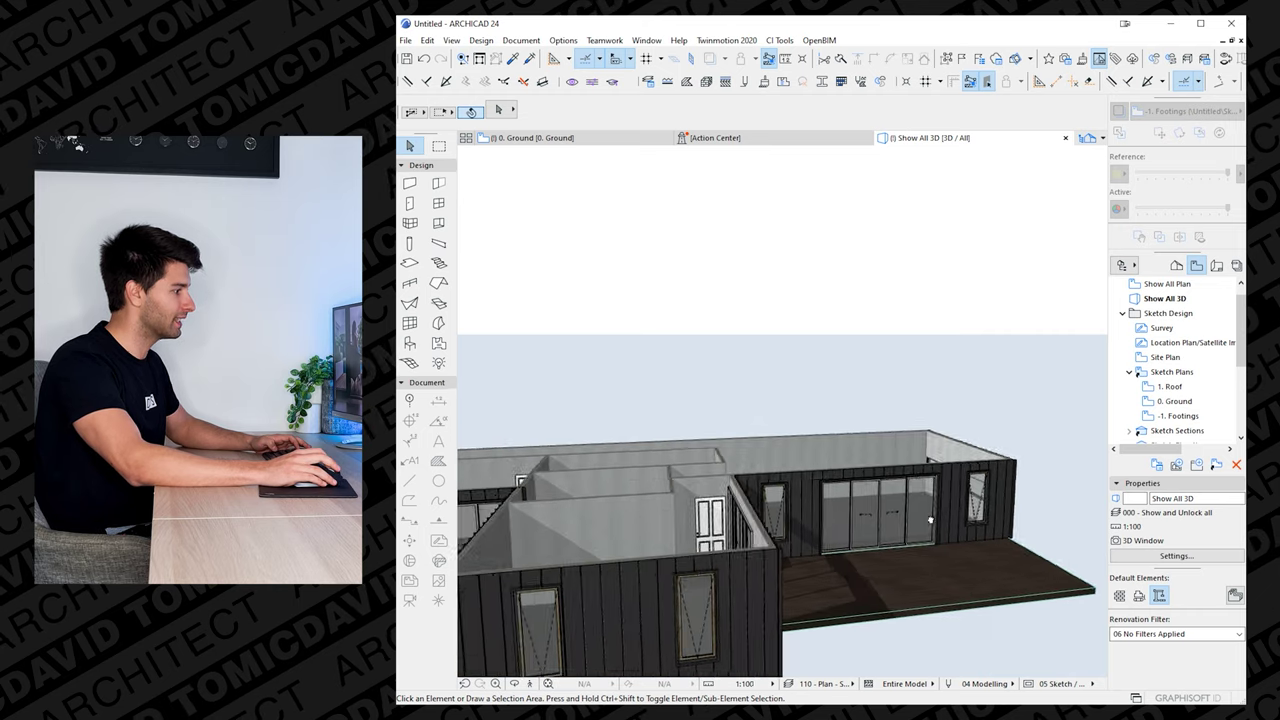
- Select every window in the house model using Find & Select with the Window element type
shift+middle_drag(765, 587, 738, 521)
scroll(741, 526, up, 1)
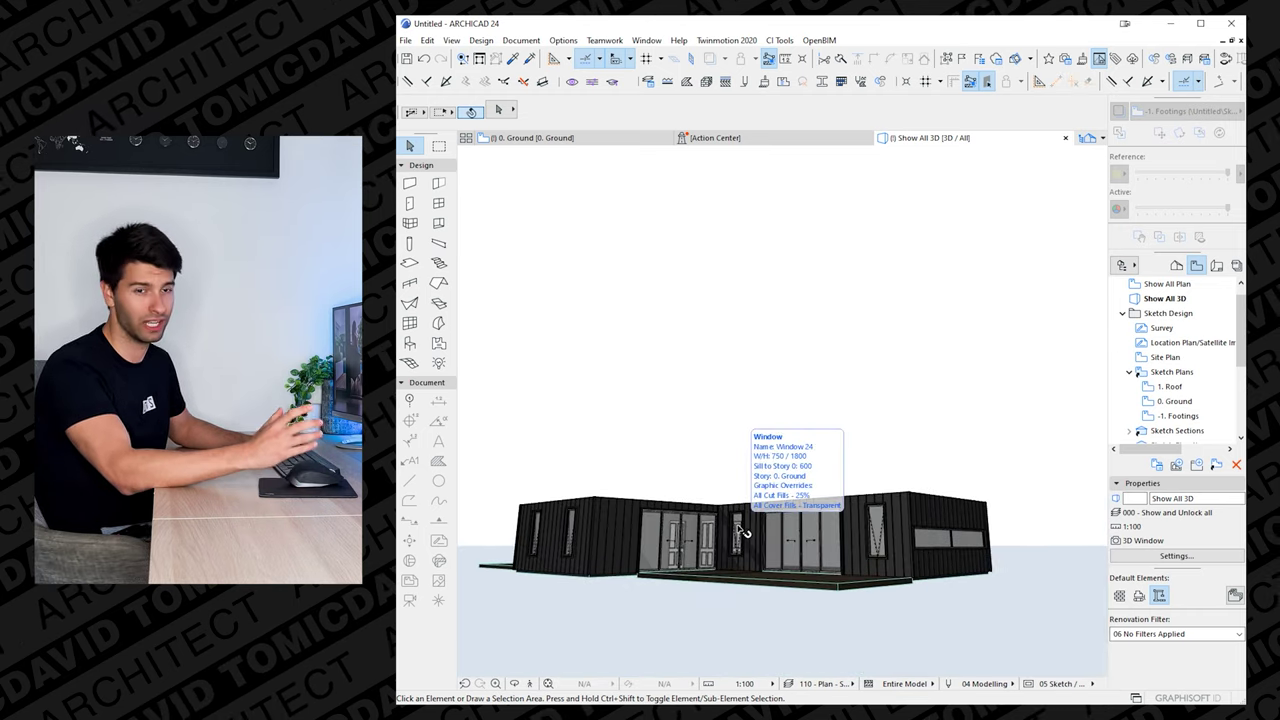
shift+middle_drag(729, 545, 874, 565)
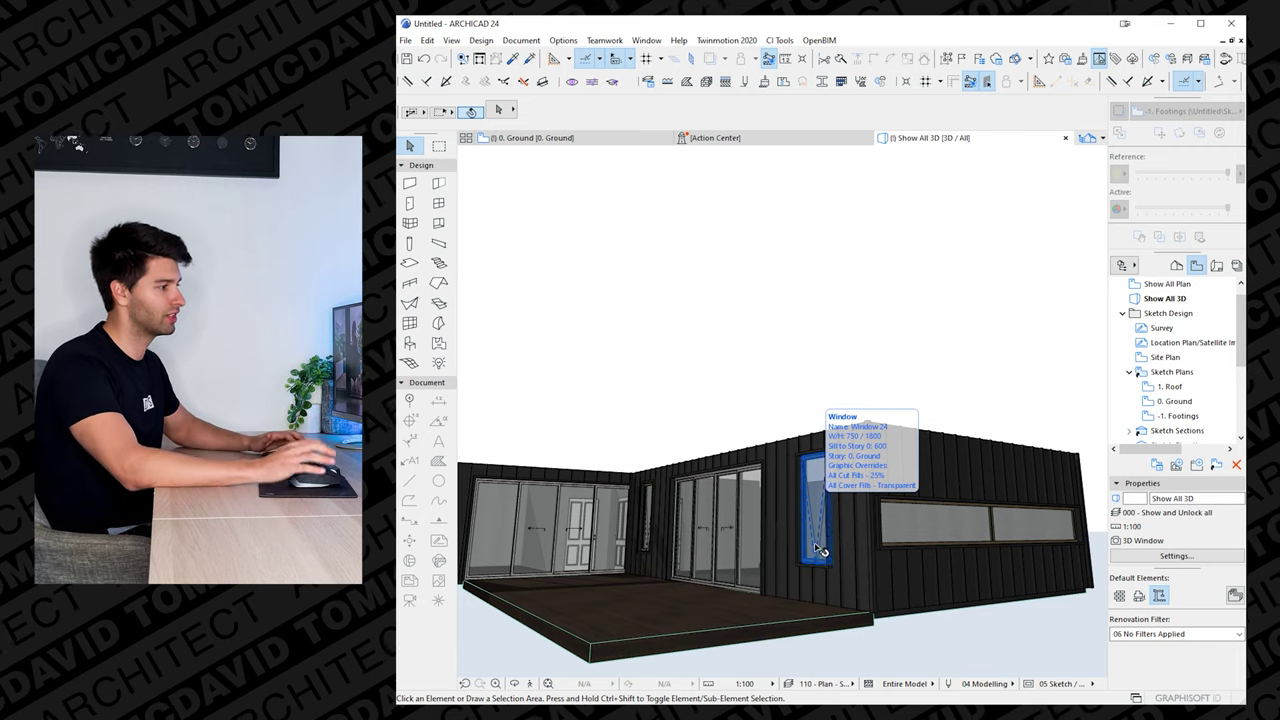
click(820, 511)
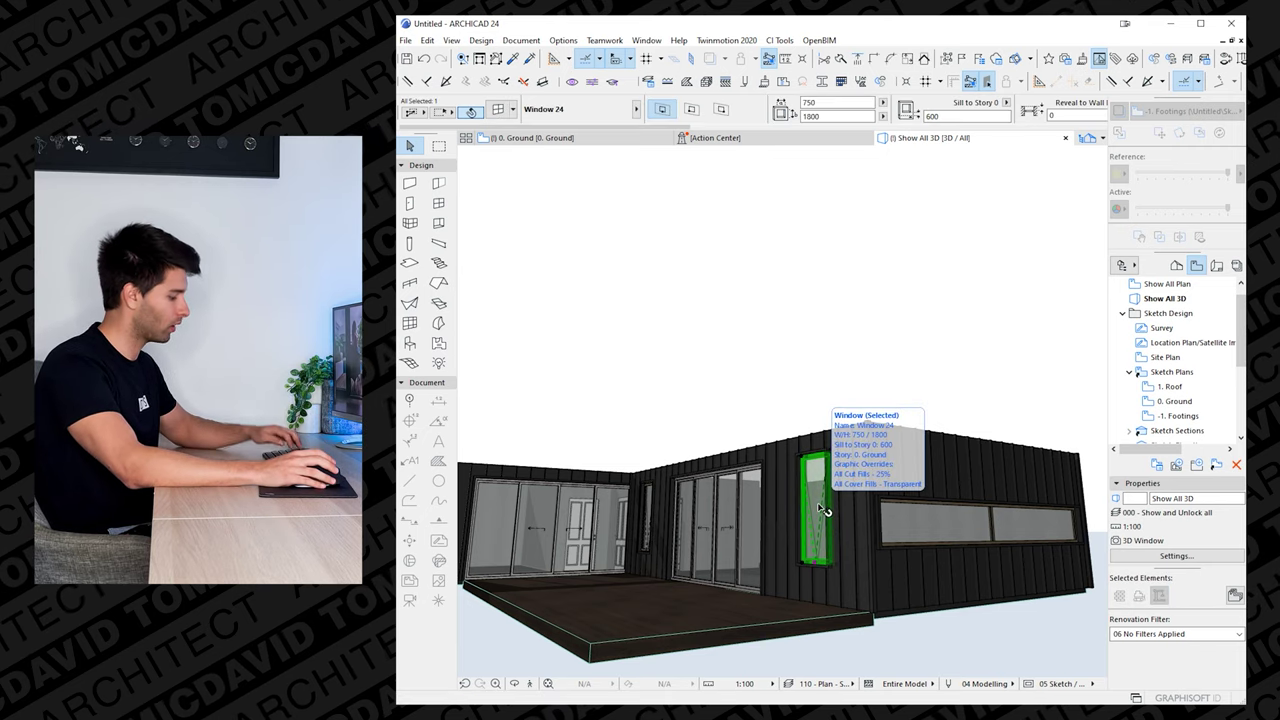
key(ctrl+f)
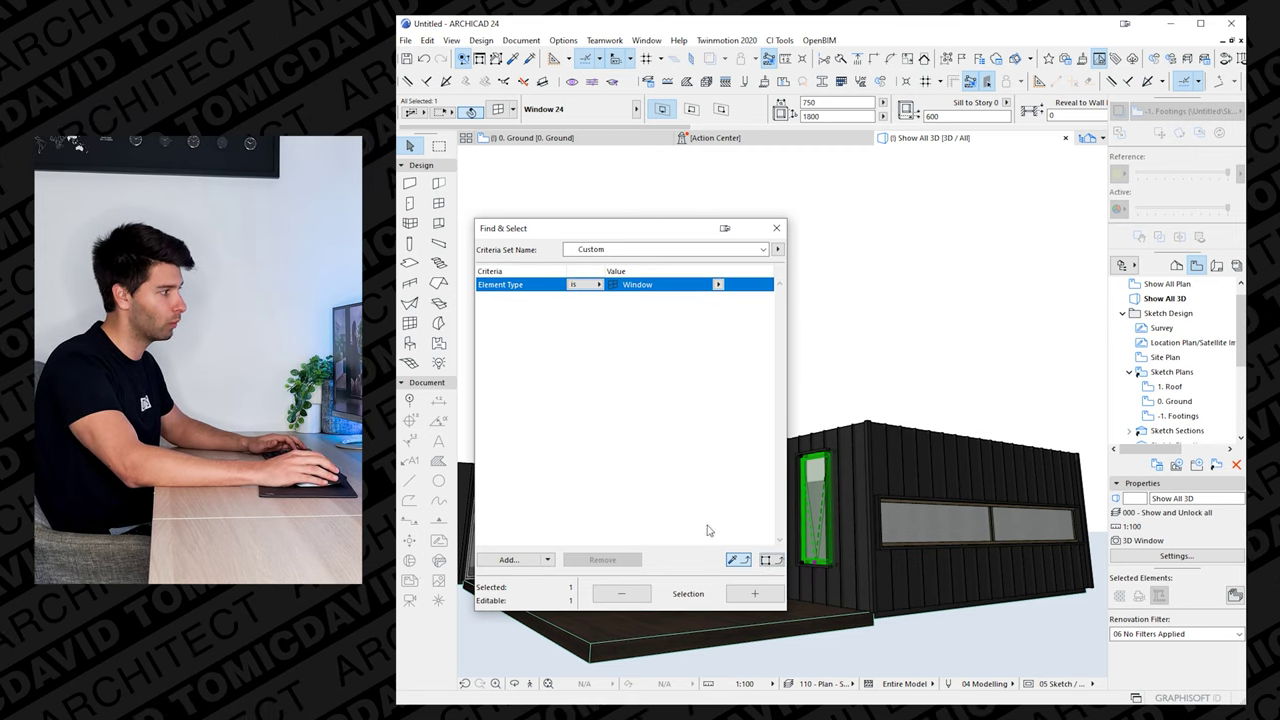
click(756, 595)
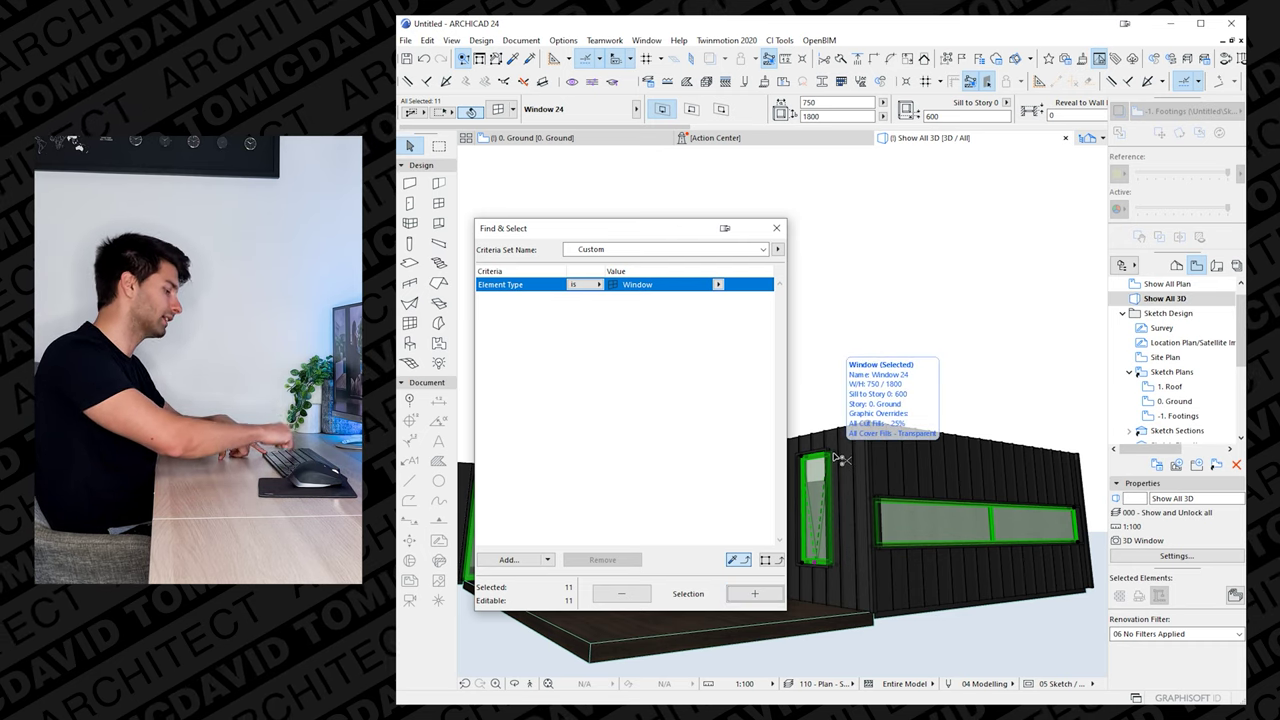
- Set the frame and sash surfaces of all selected windows to Paint - Anthracite in their model attributes and check them in 3D
key(ctrl+t)
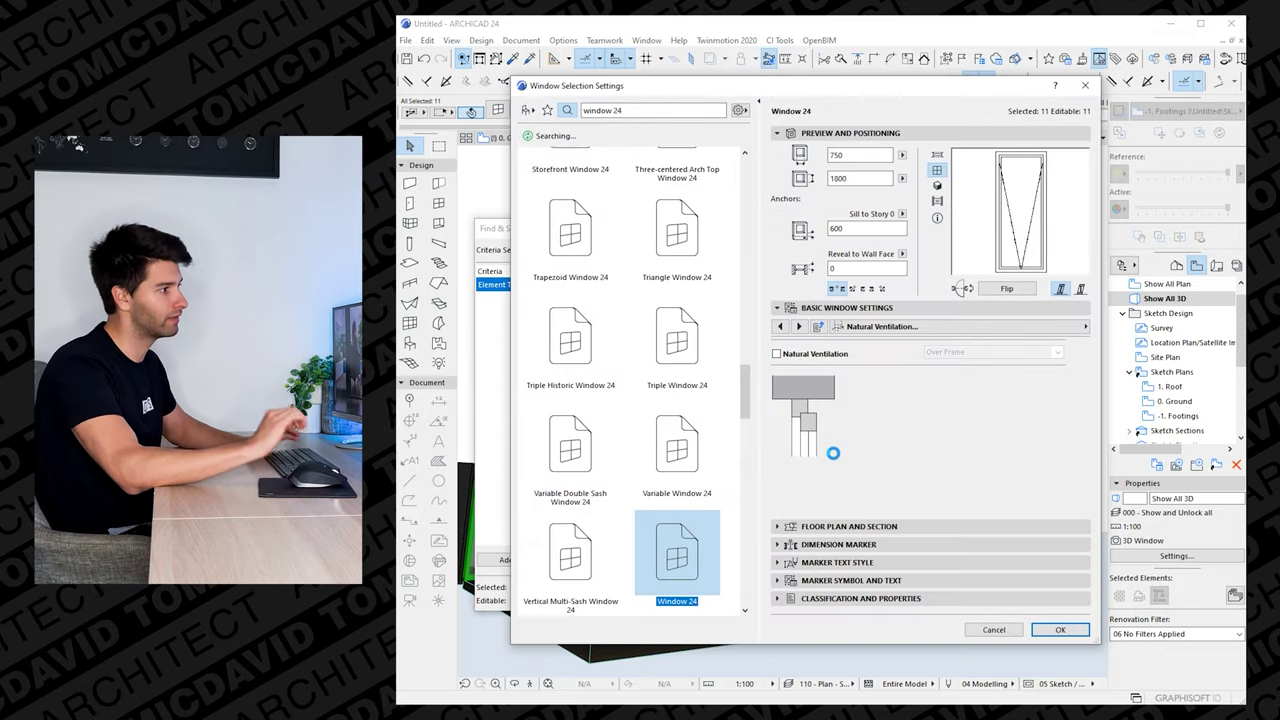
click(886, 327)
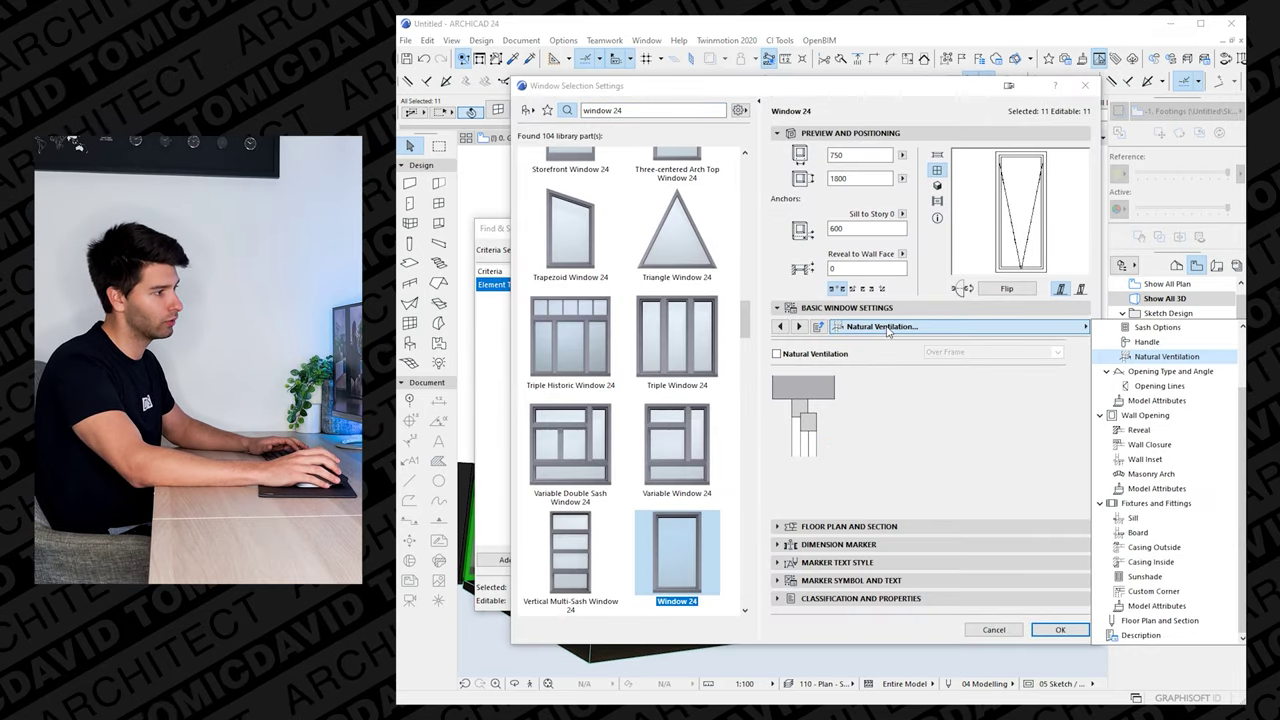
click(1156, 401)
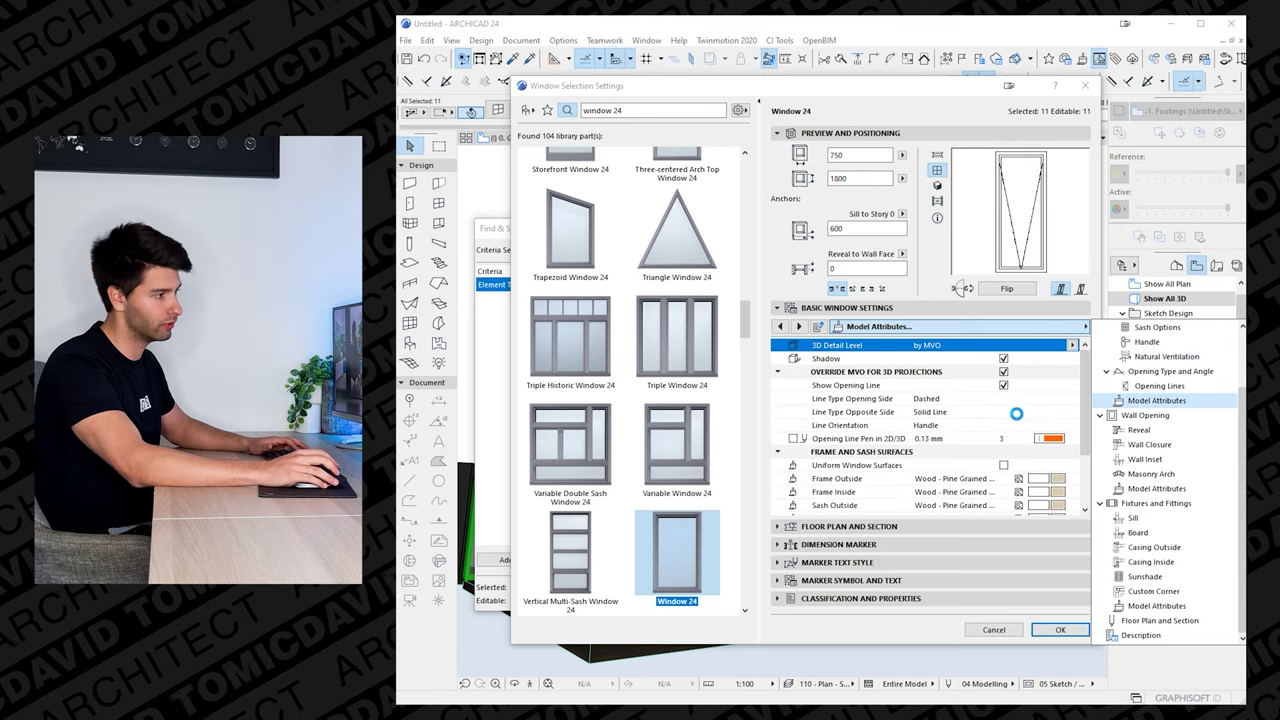
click(1064, 401)
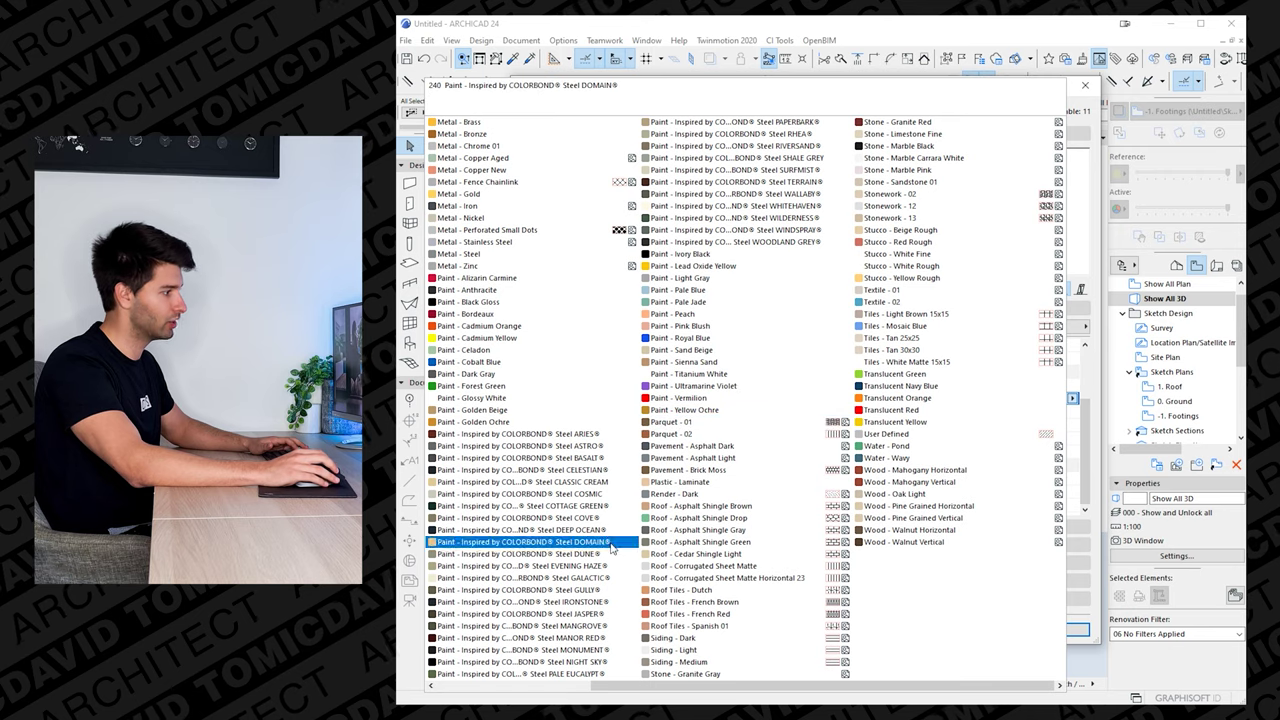
click(528, 291)
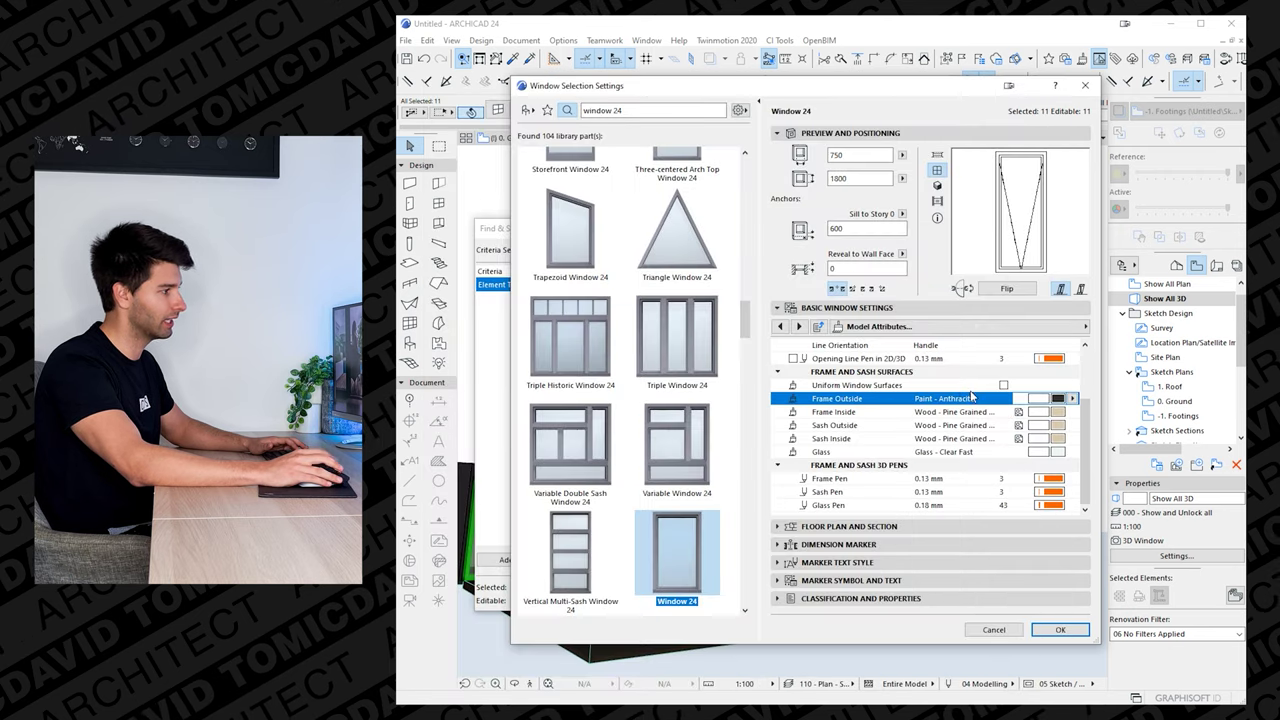
click(1060, 413)
click(507, 314)
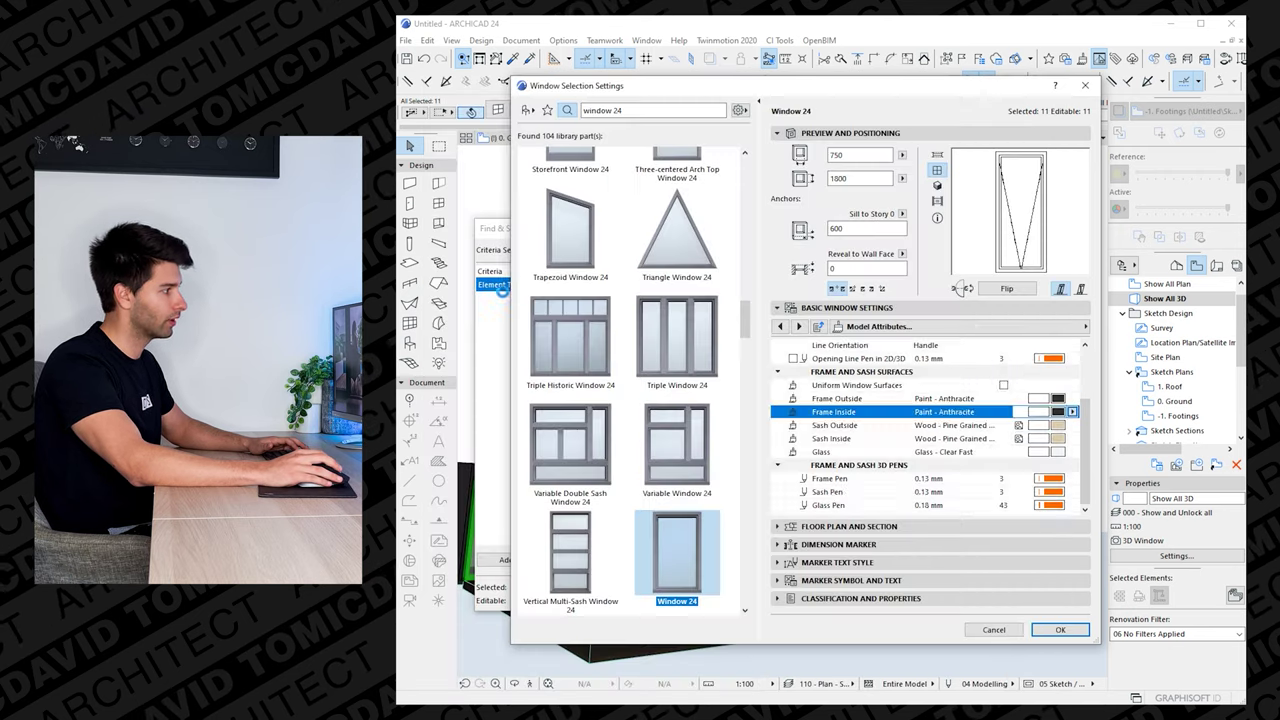
click(1064, 424)
click(507, 290)
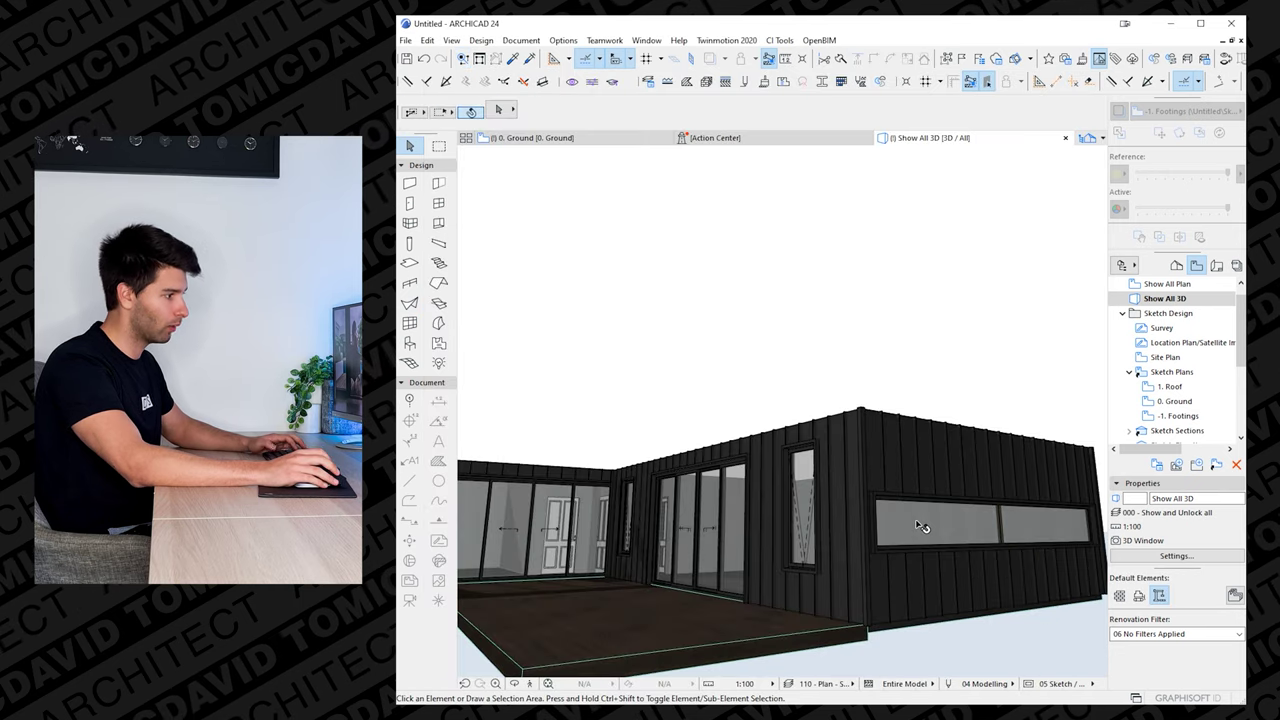
shift+middle_drag(918, 526, 712, 560)
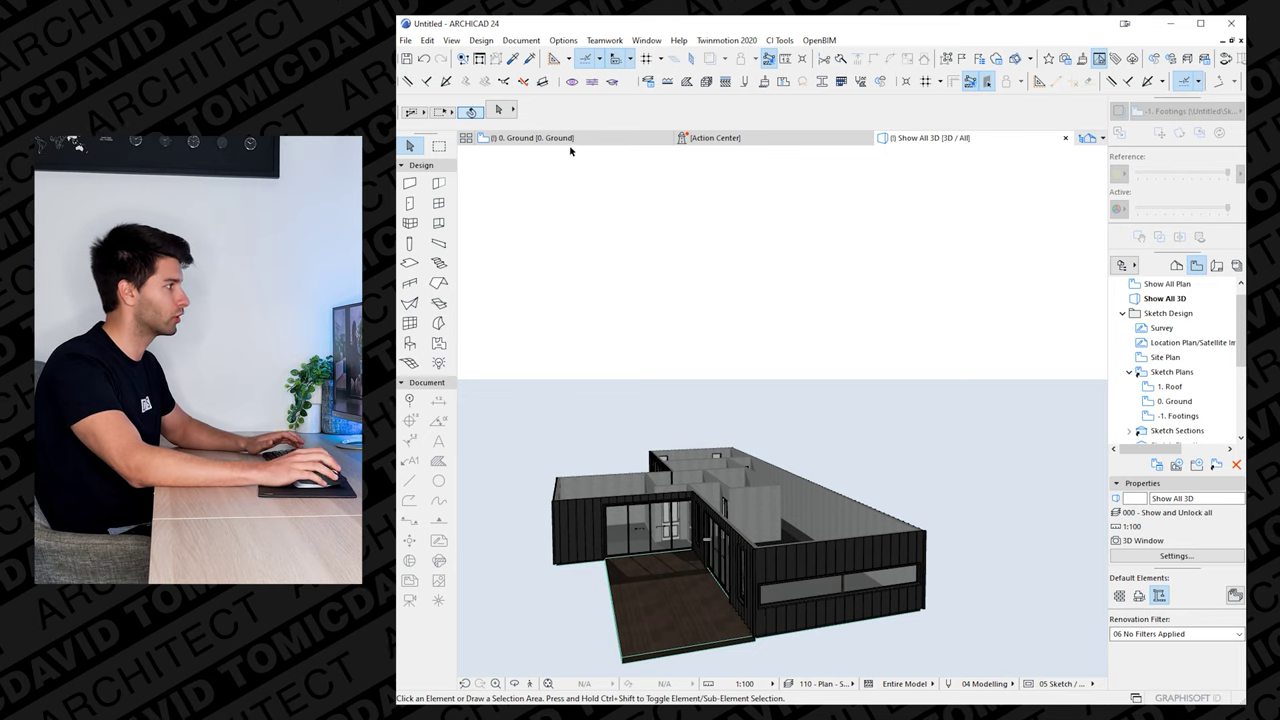
- Open the 1. Roof sketch plan and show the 0. Ground plan as its trace reference
double_click(1190, 388)
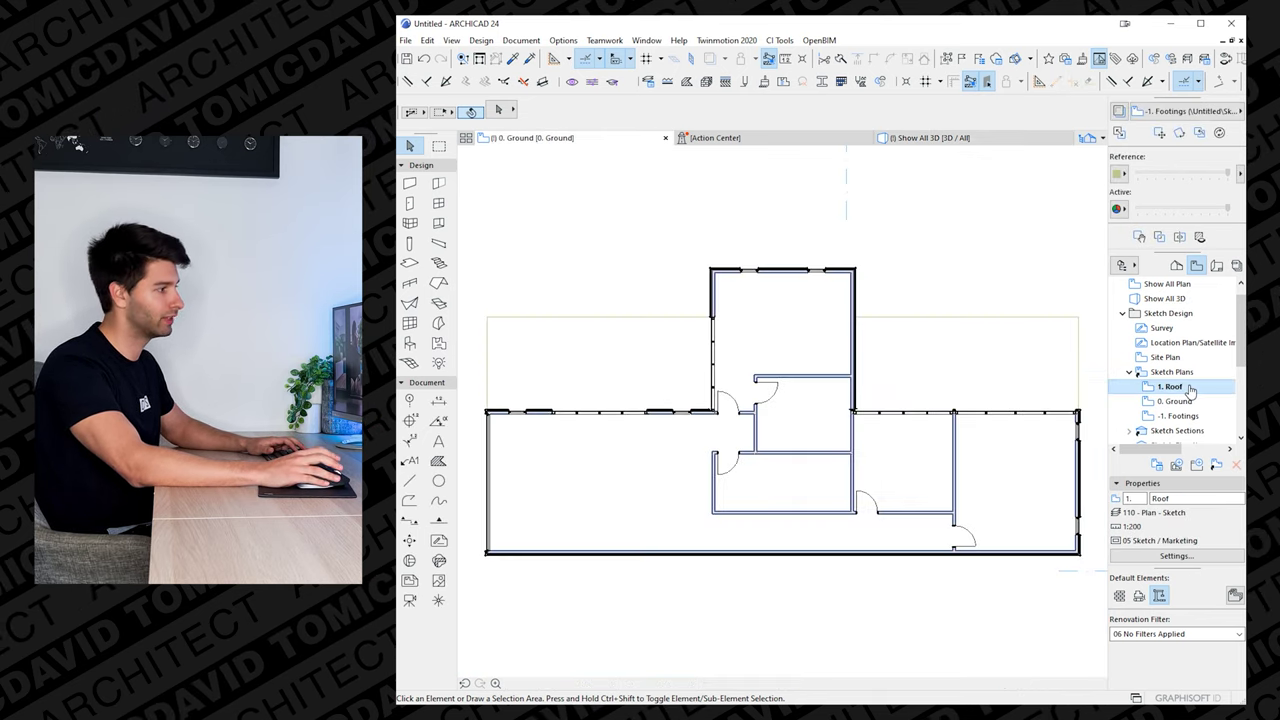
right_click(1182, 404)
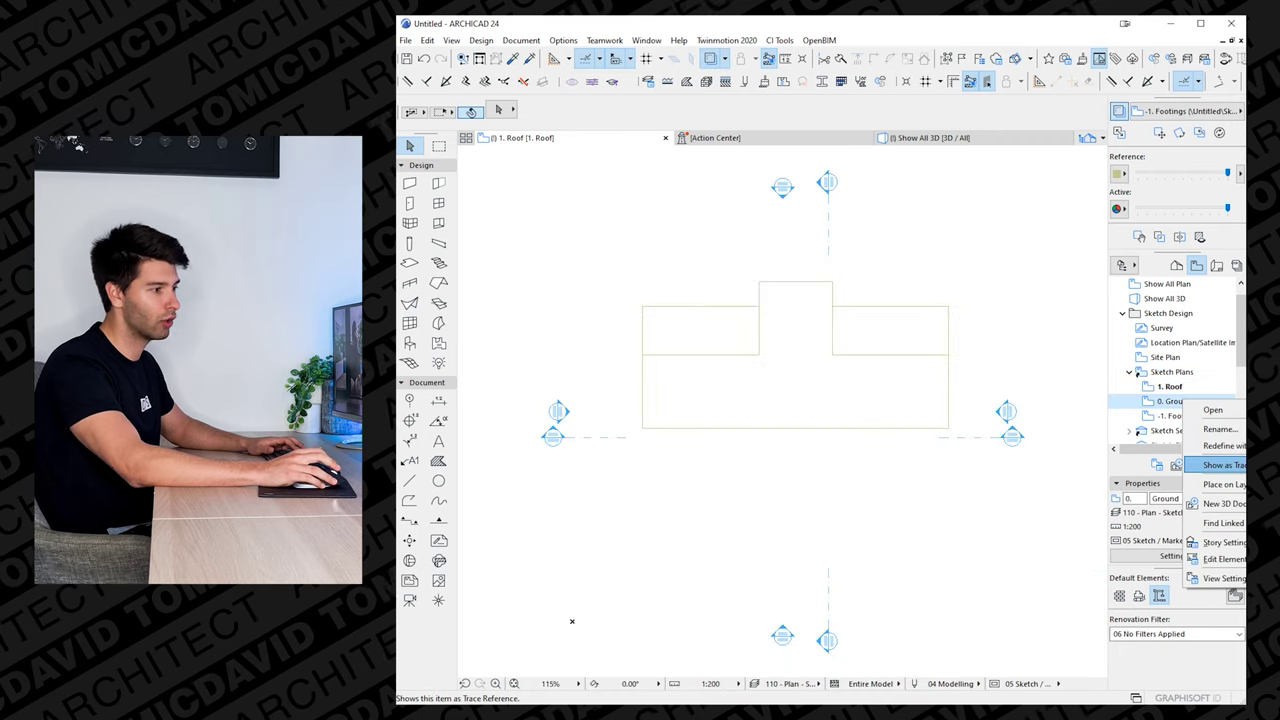
click(1222, 465)
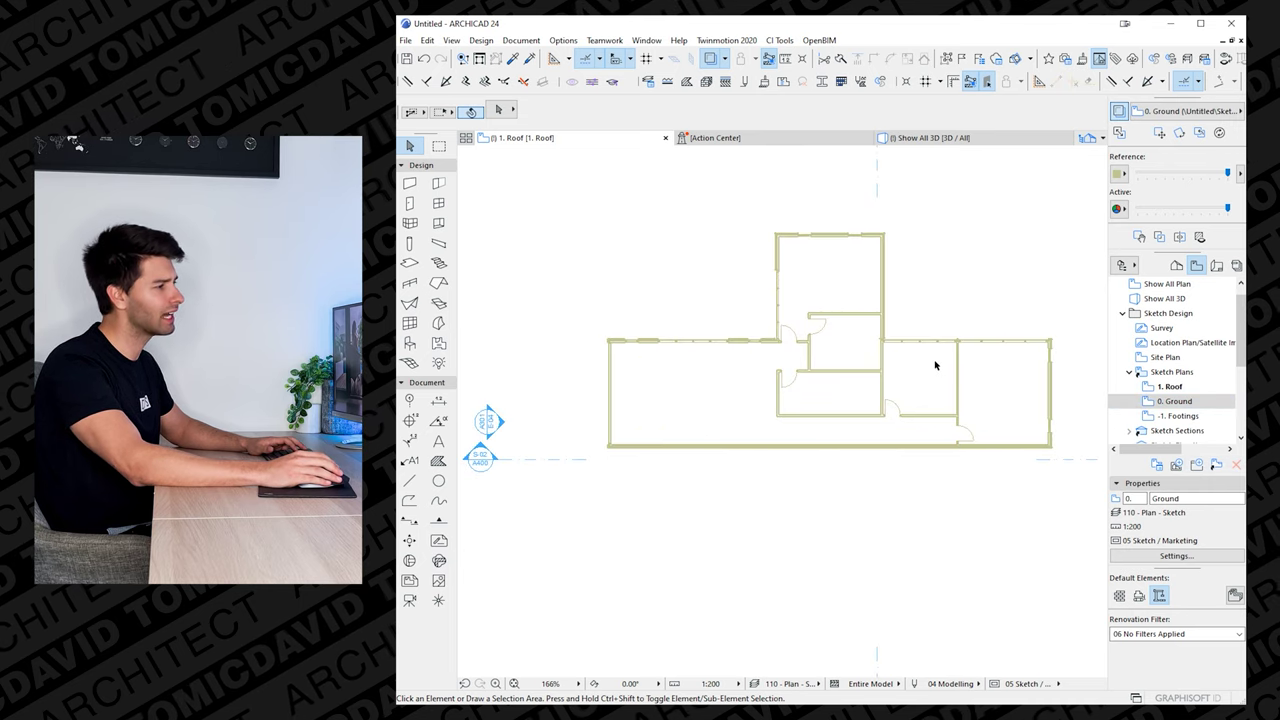
- Draw a multi-plane roof on the Roof - General layer by tracing its pivot polygon around the exterior wall corners
click(438, 284)
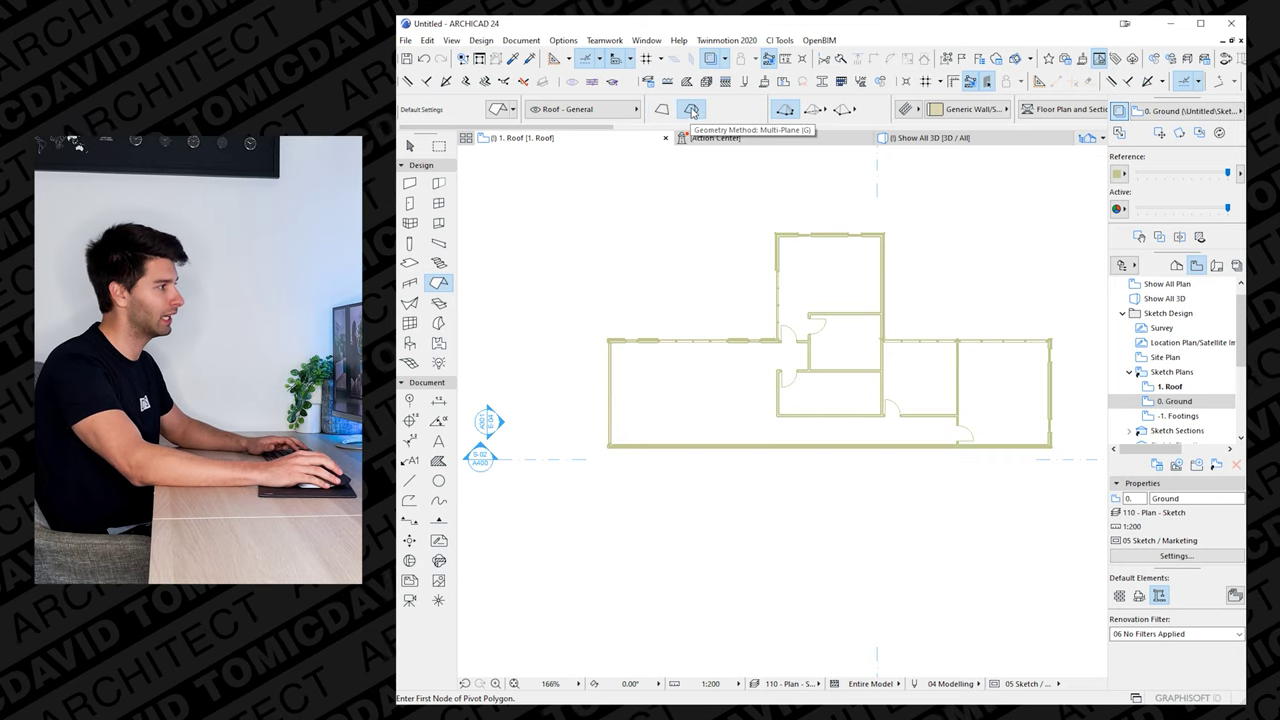
middle_drag(737, 267, 675, 280)
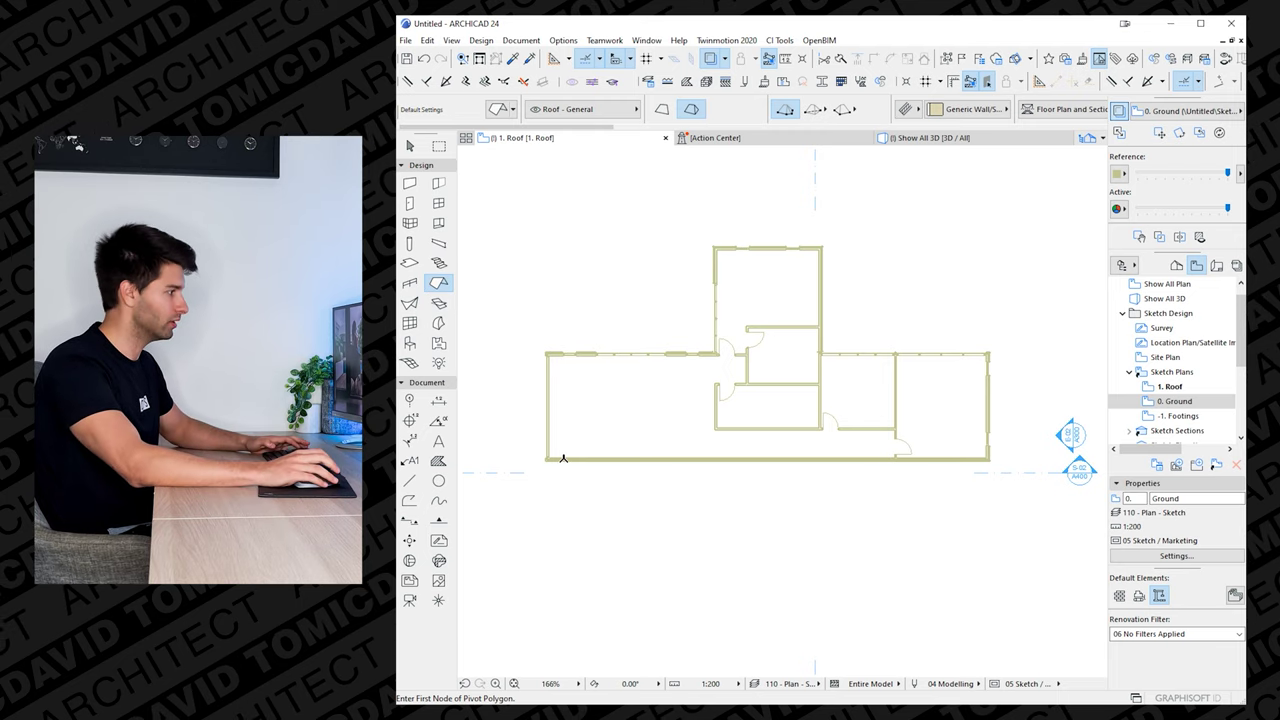
scroll(563, 458, up, 10)
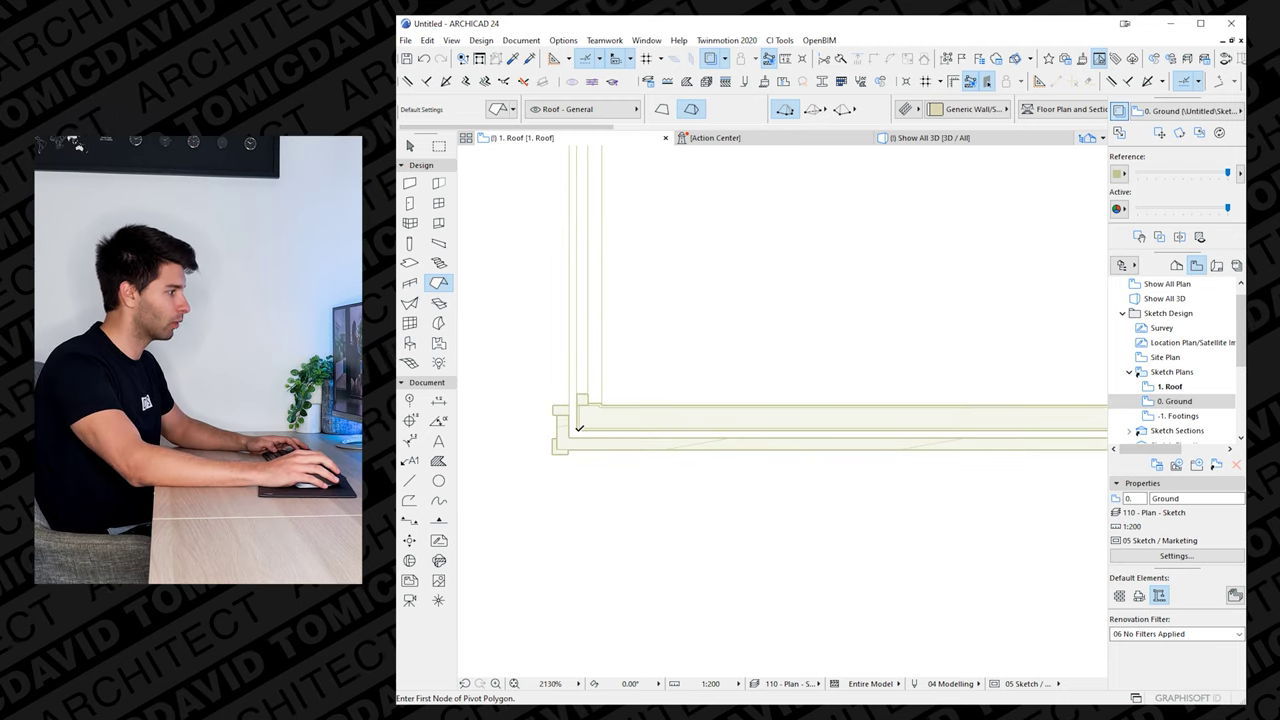
click(579, 428)
scroll(585, 360, down, 5)
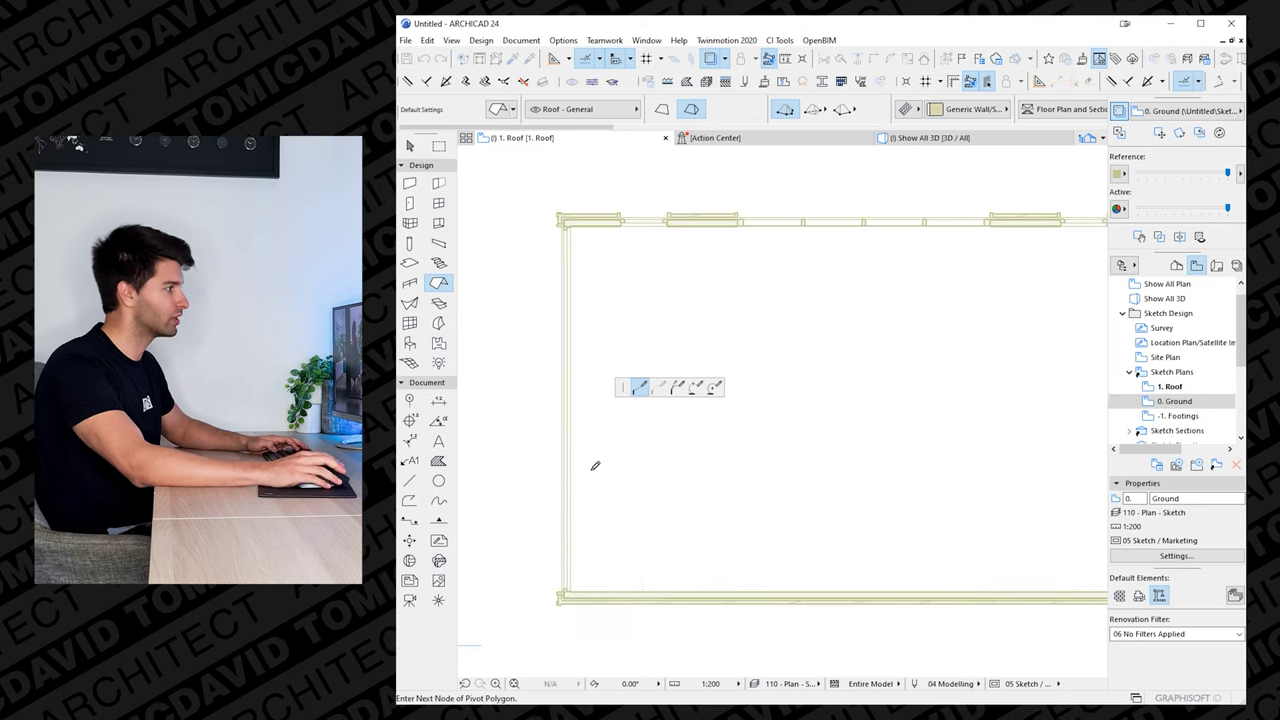
click(565, 218)
scroll(711, 243, down, 4)
middle_drag(910, 238, 607, 281)
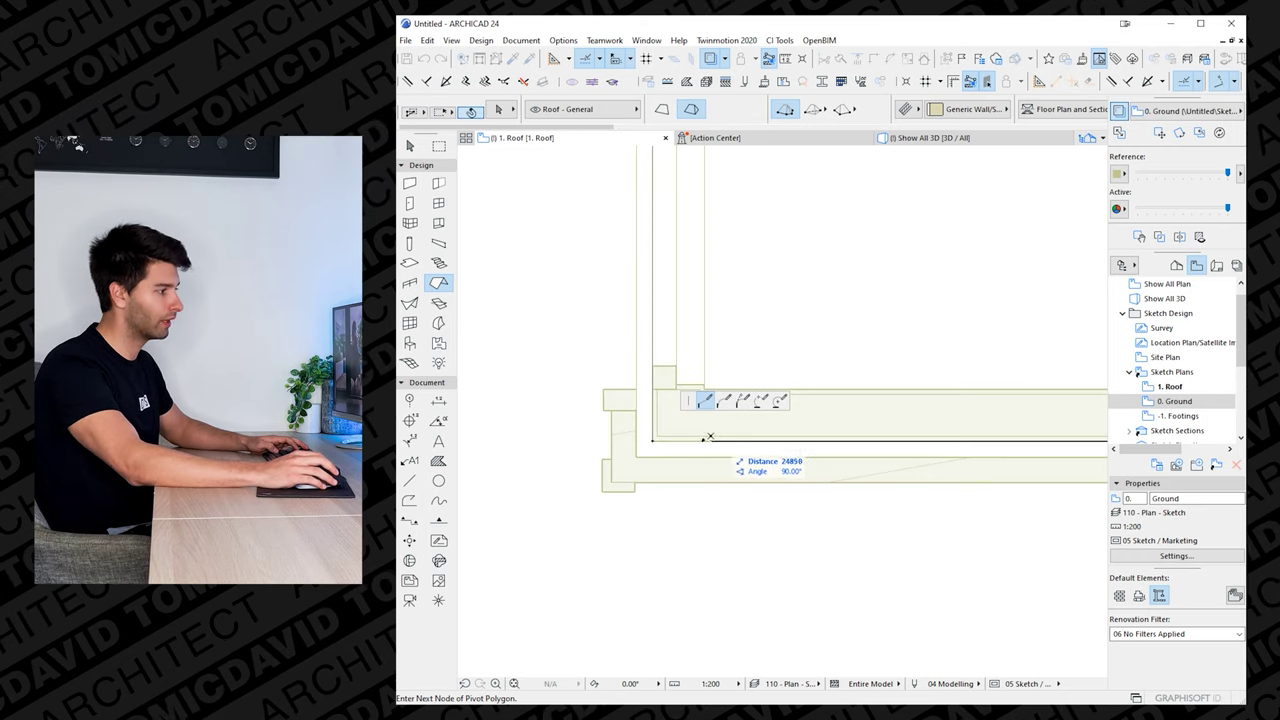
click(655, 440)
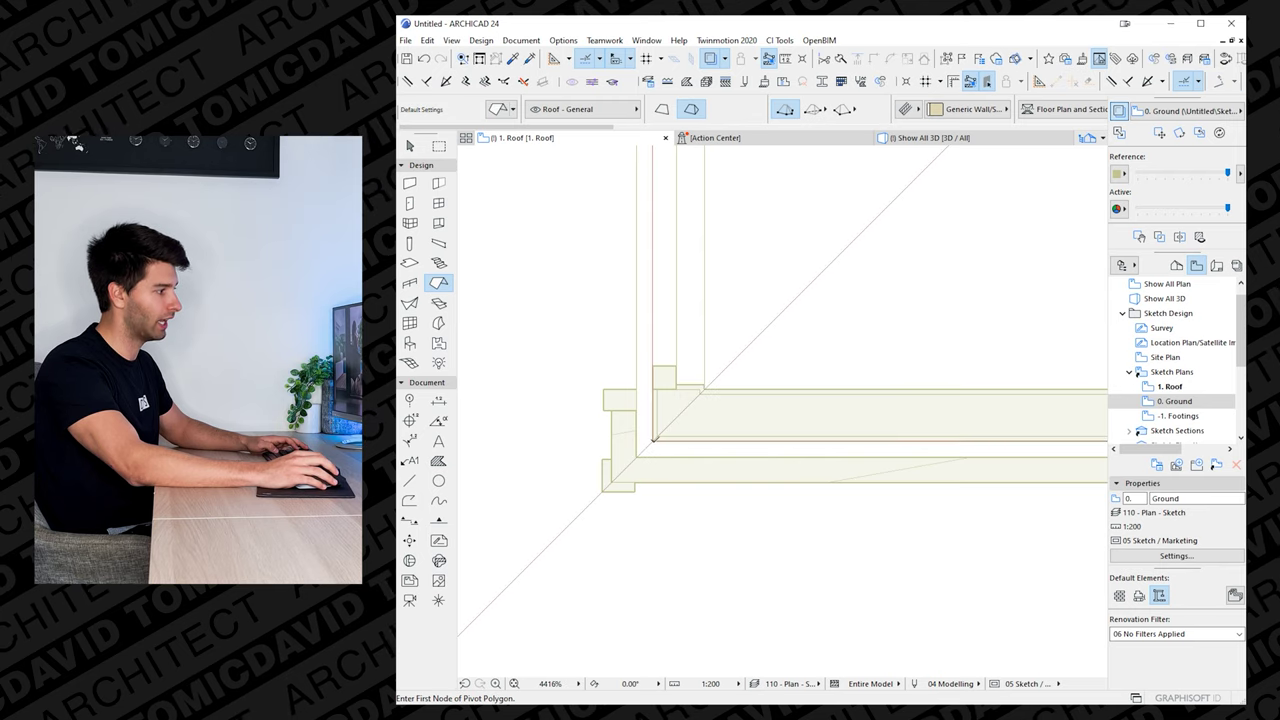
- Review the new hip roof's full outline on the roof plan and its appearance over the house in 3D
scroll(655, 440, down, 5)
key(Escape)
scroll(664, 435, down, 2)
key(ctrl+a)
scroll(695, 436, down, 3)
scroll(781, 399, down, 4)
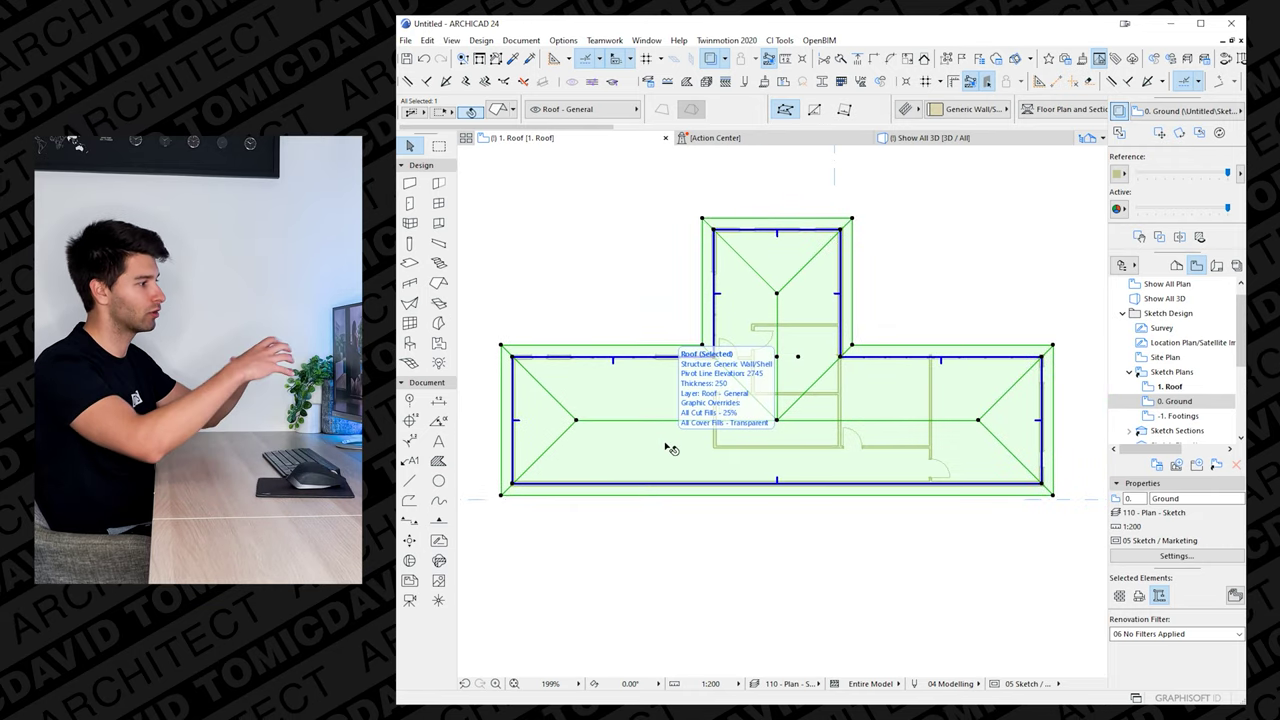
key(Escape)
click(941, 141)
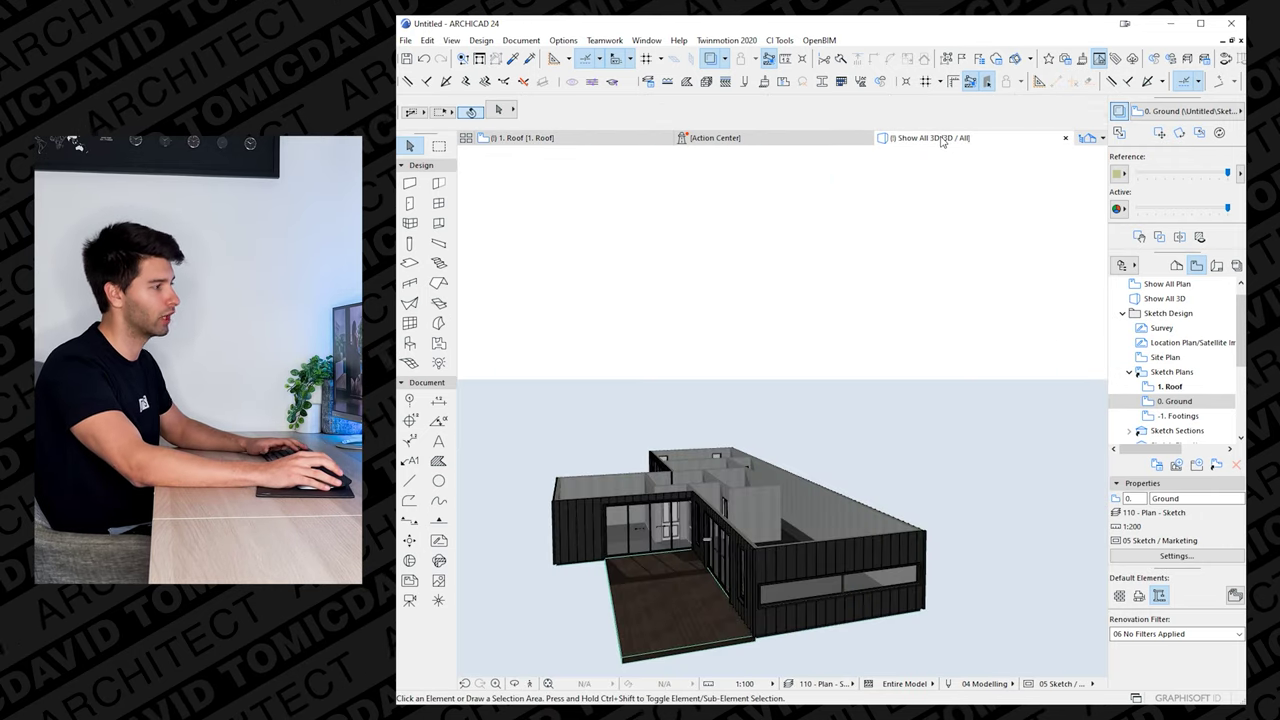
shift+middle_drag(740, 500, 712, 497)
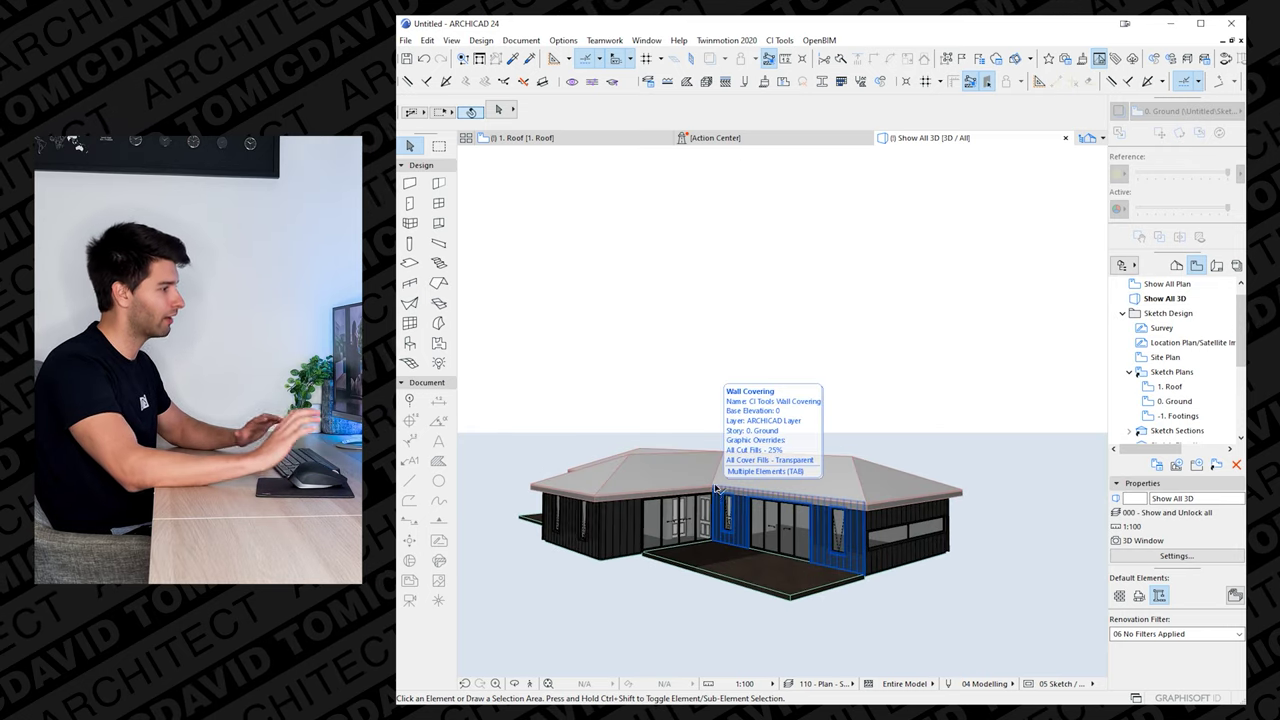
- Set the roof's structure to Timber - Roof, its pitch to 30° and its eaves overhang offset to 0
click(527, 139)
double_click(848, 380)
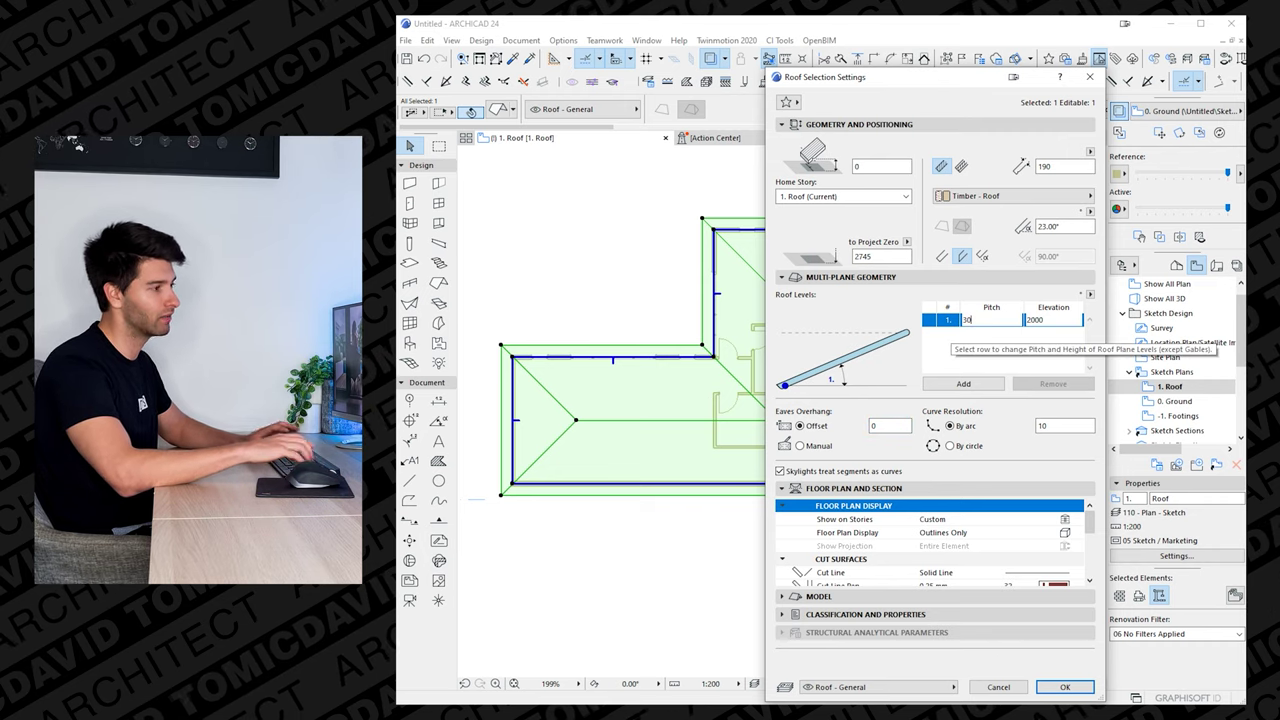
key(Return)
key(Return)
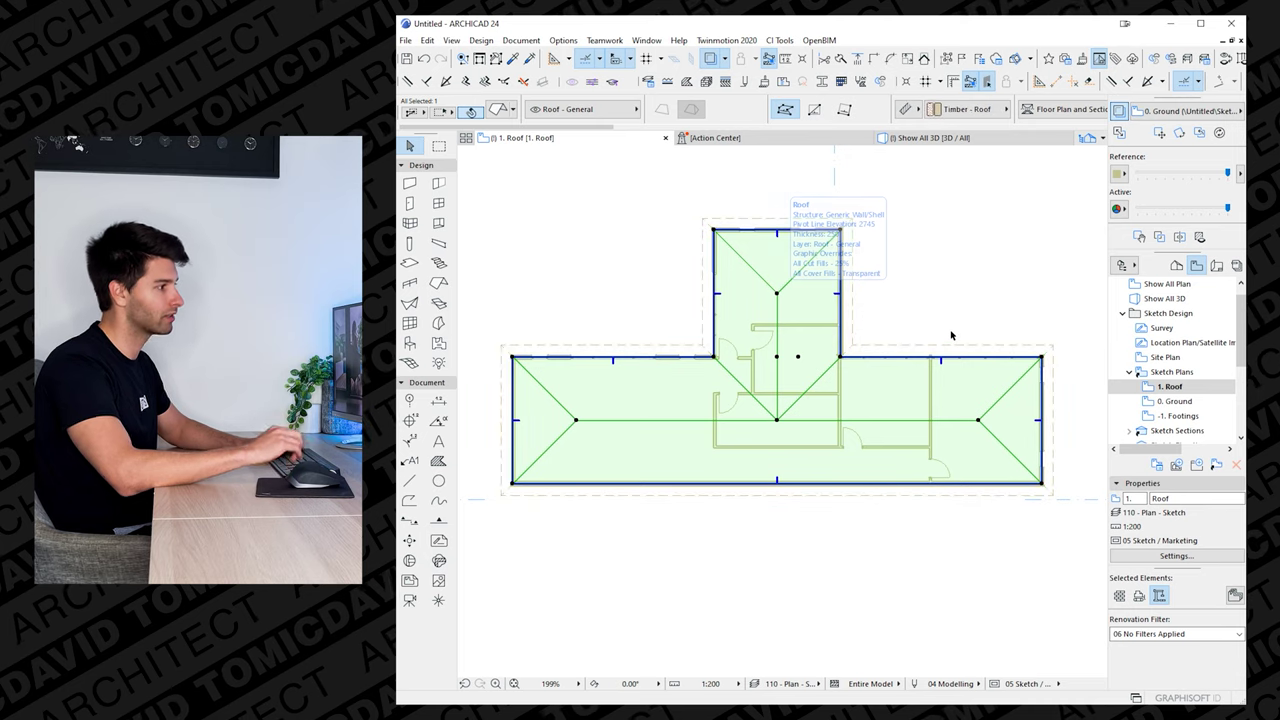
- Inspect the roof's slopes and eaves in 3D above the deck side of the house
click(815, 172)
click(910, 137)
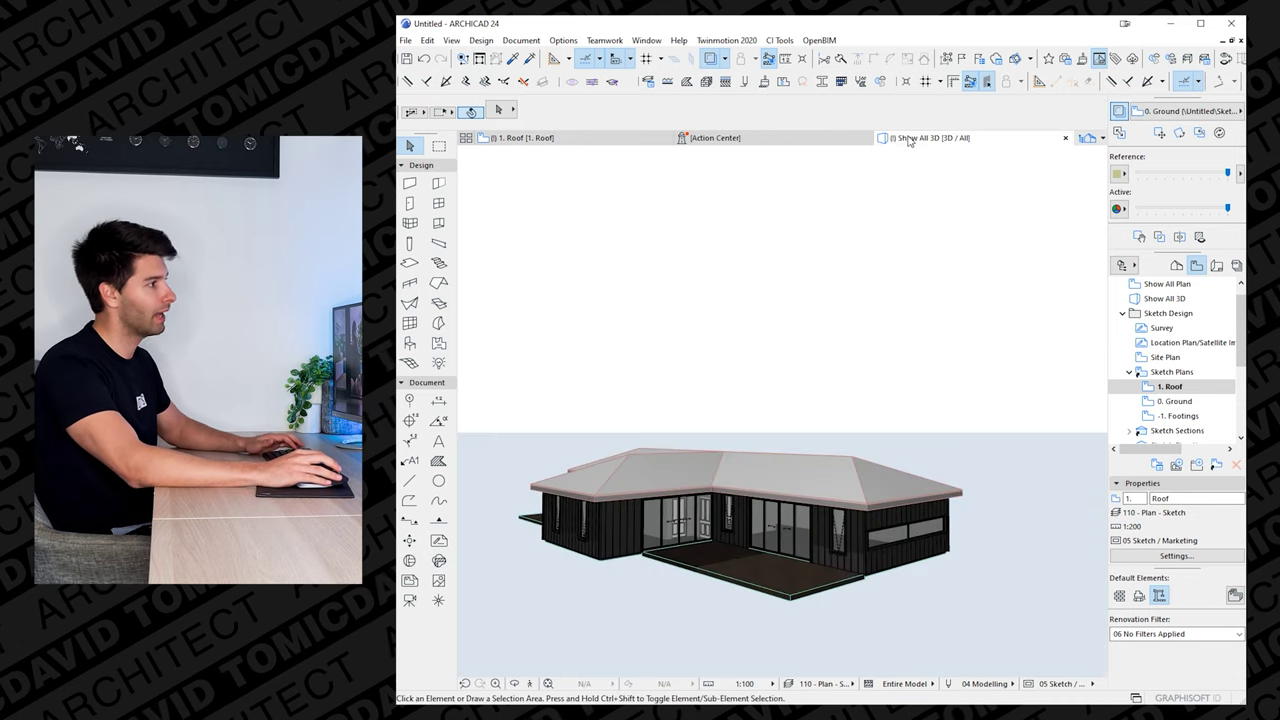
scroll(730, 518, up, 2)
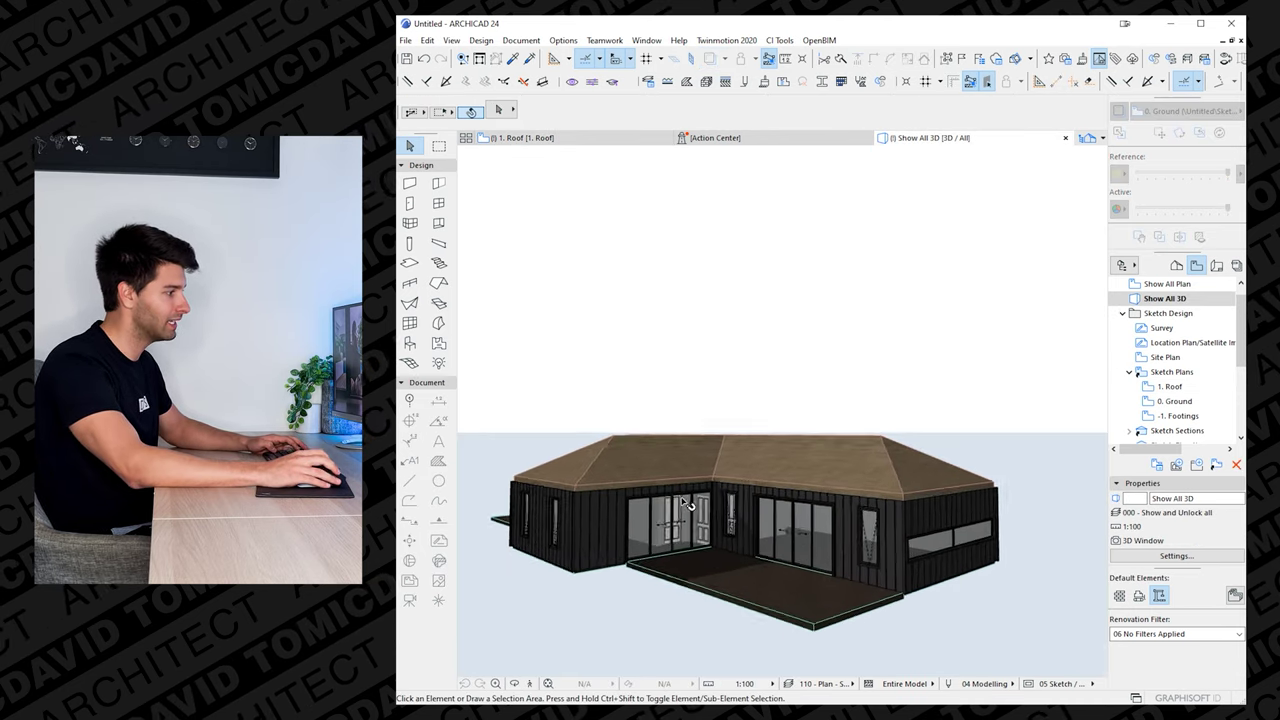
shift+middle_drag(686, 506, 699, 478)
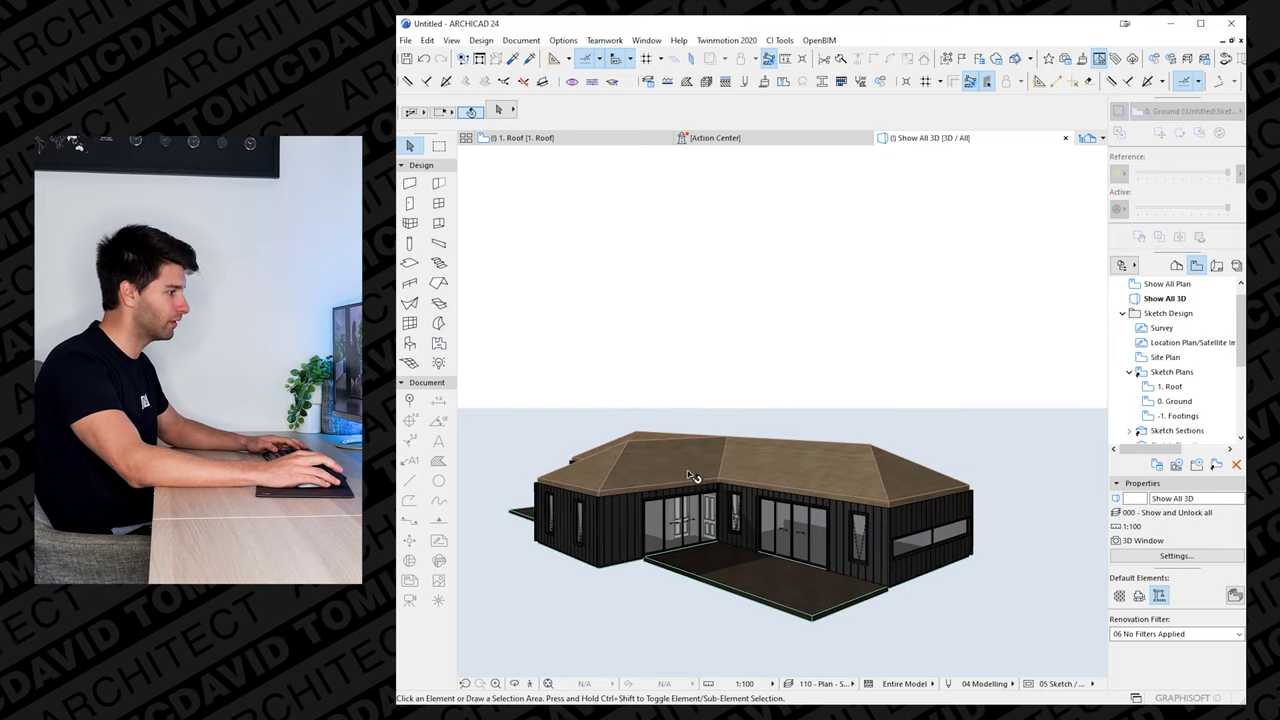
- Split the multi-plane roof into single-plane roofs on the roof plan
click(562, 137)
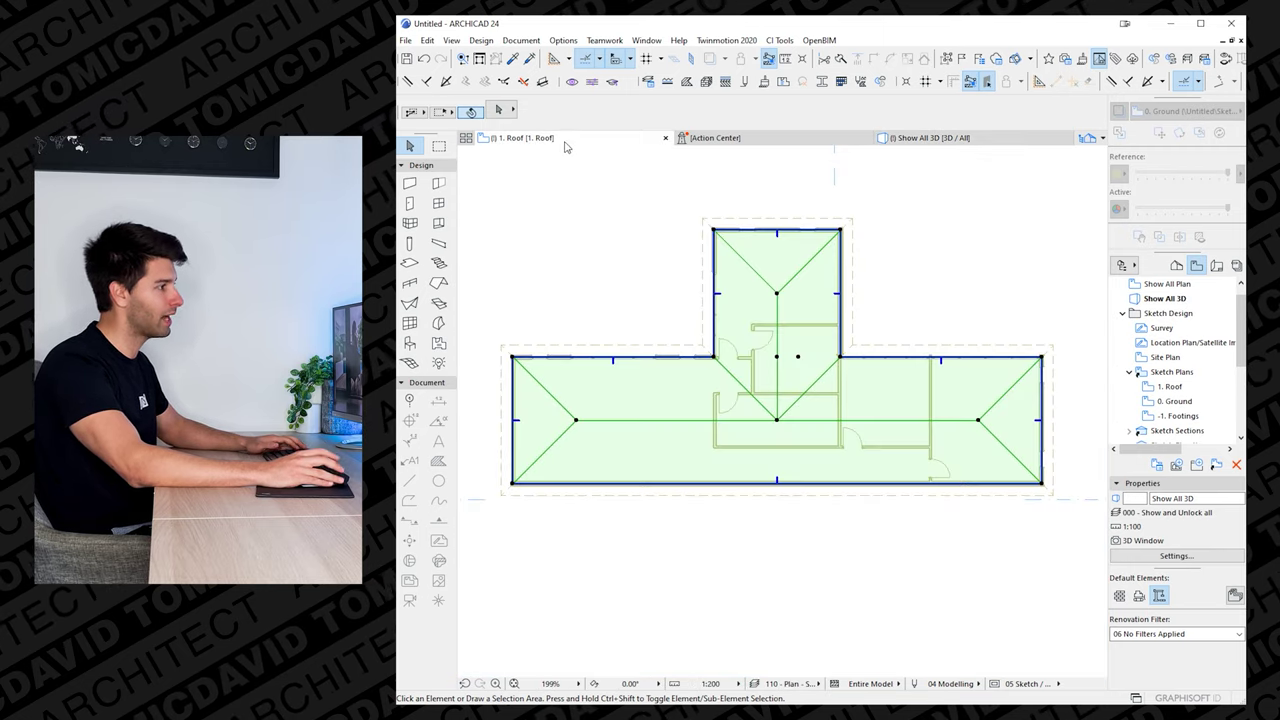
right_click(777, 358)
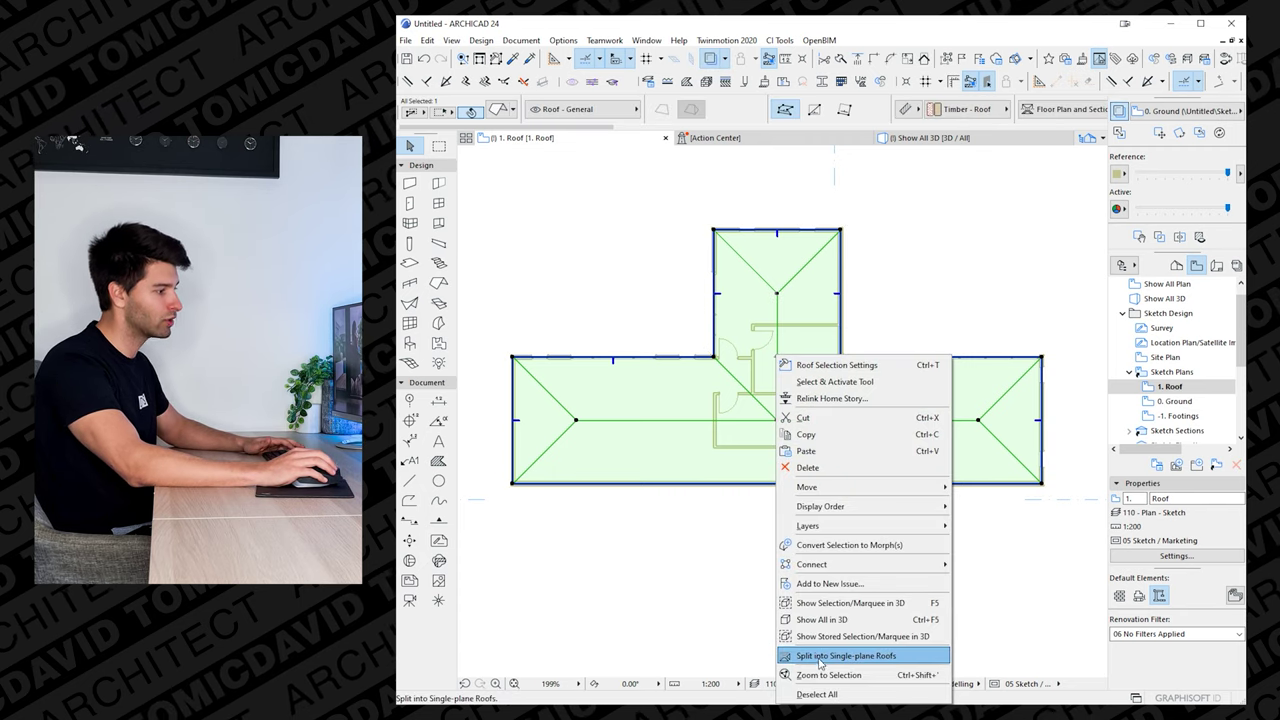
click(901, 656)
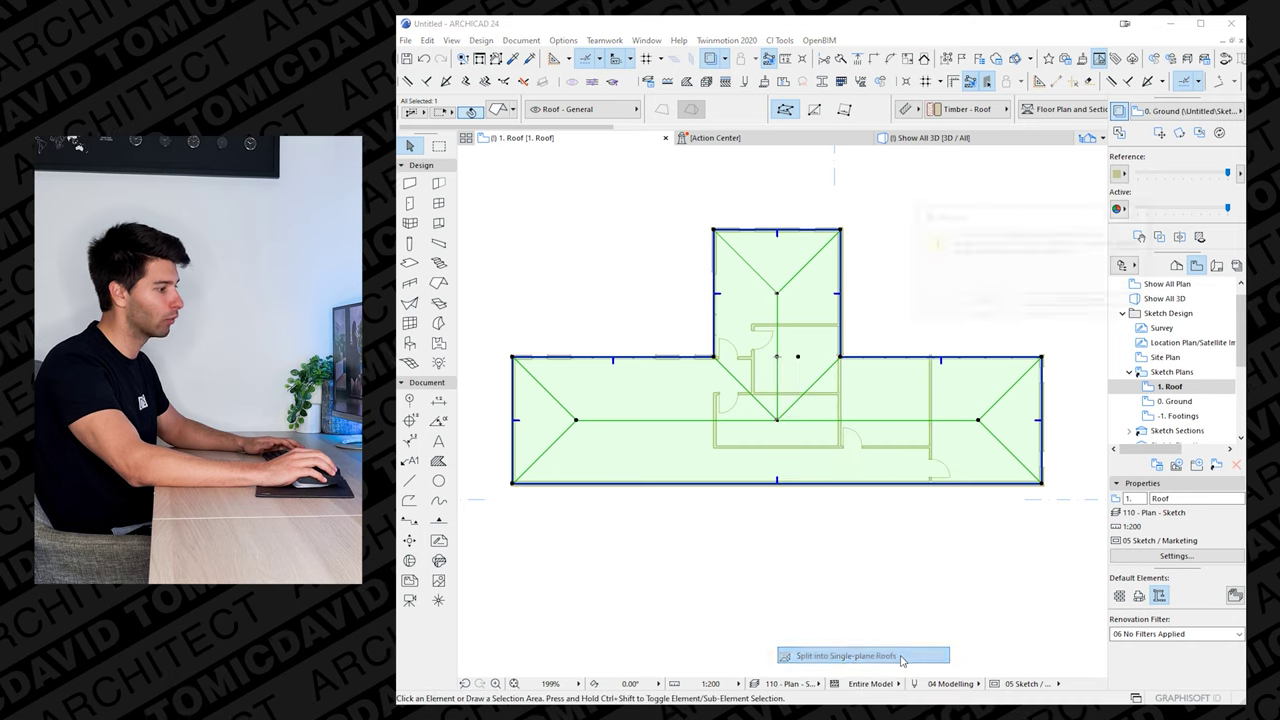
click(1076, 302)
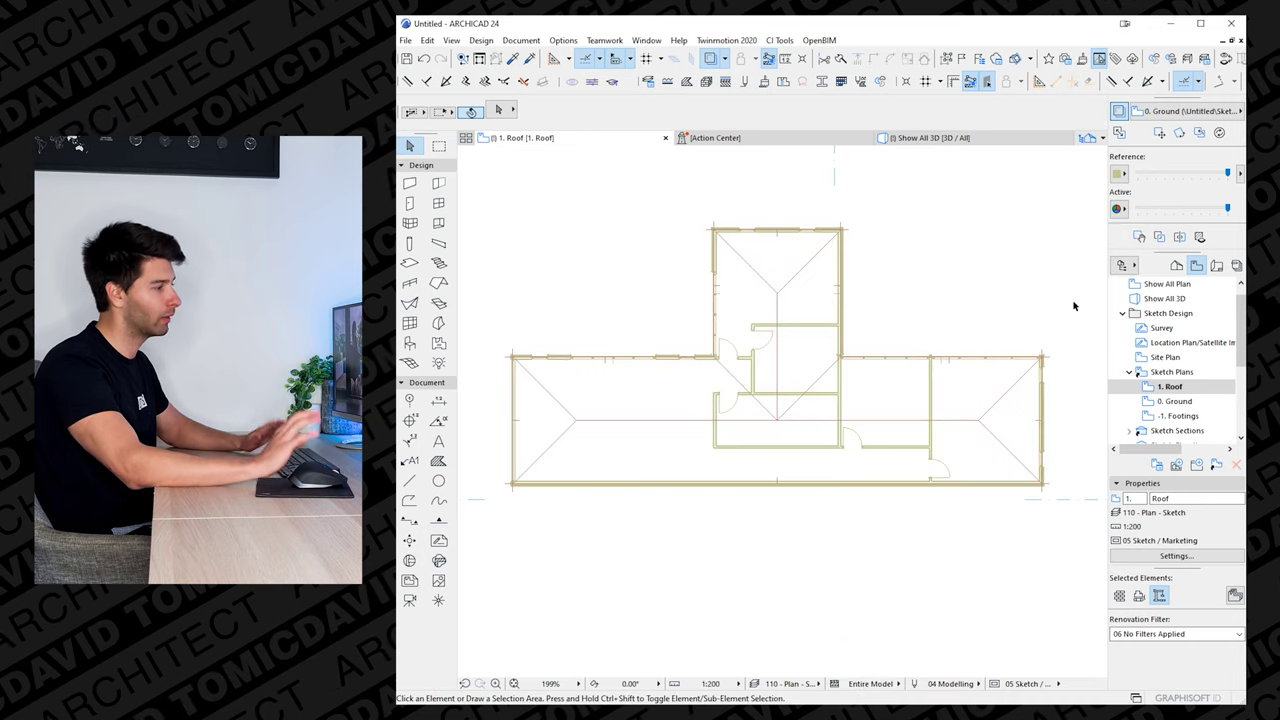
mouse_move(549, 414)
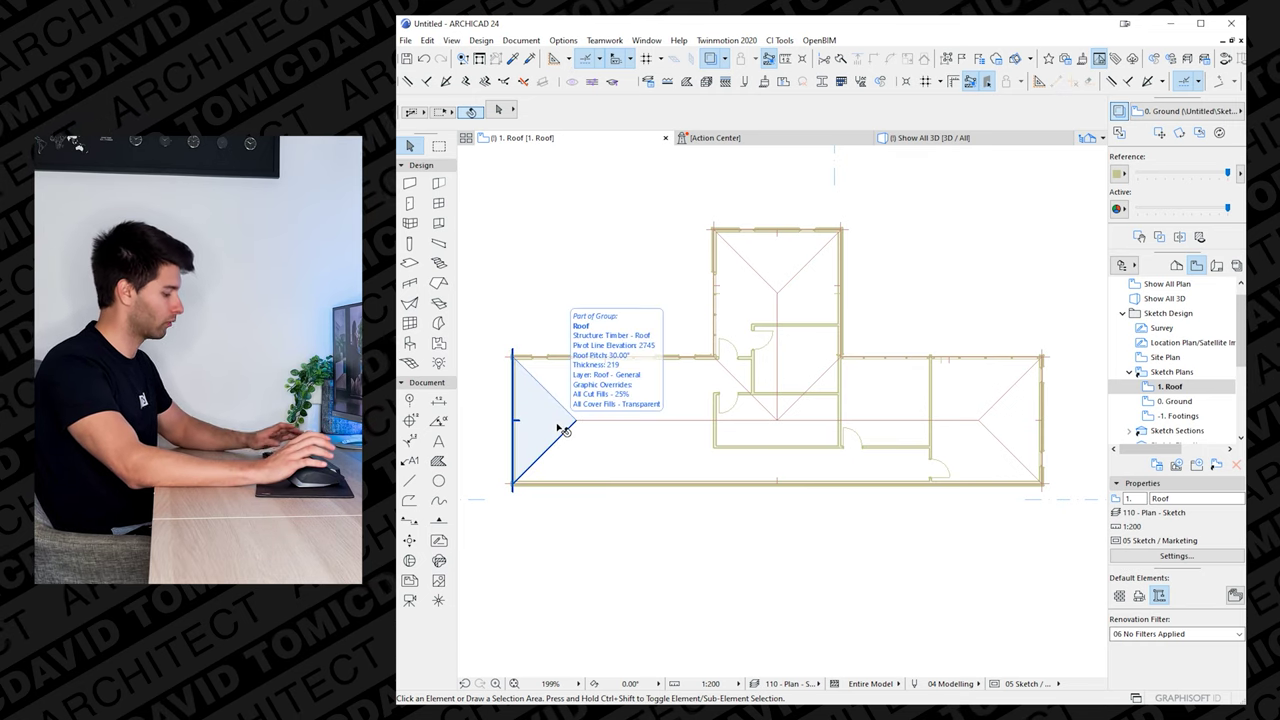
- Suspend grouping on the roof plan so each single roof plane can be selected on its own
click(561, 421)
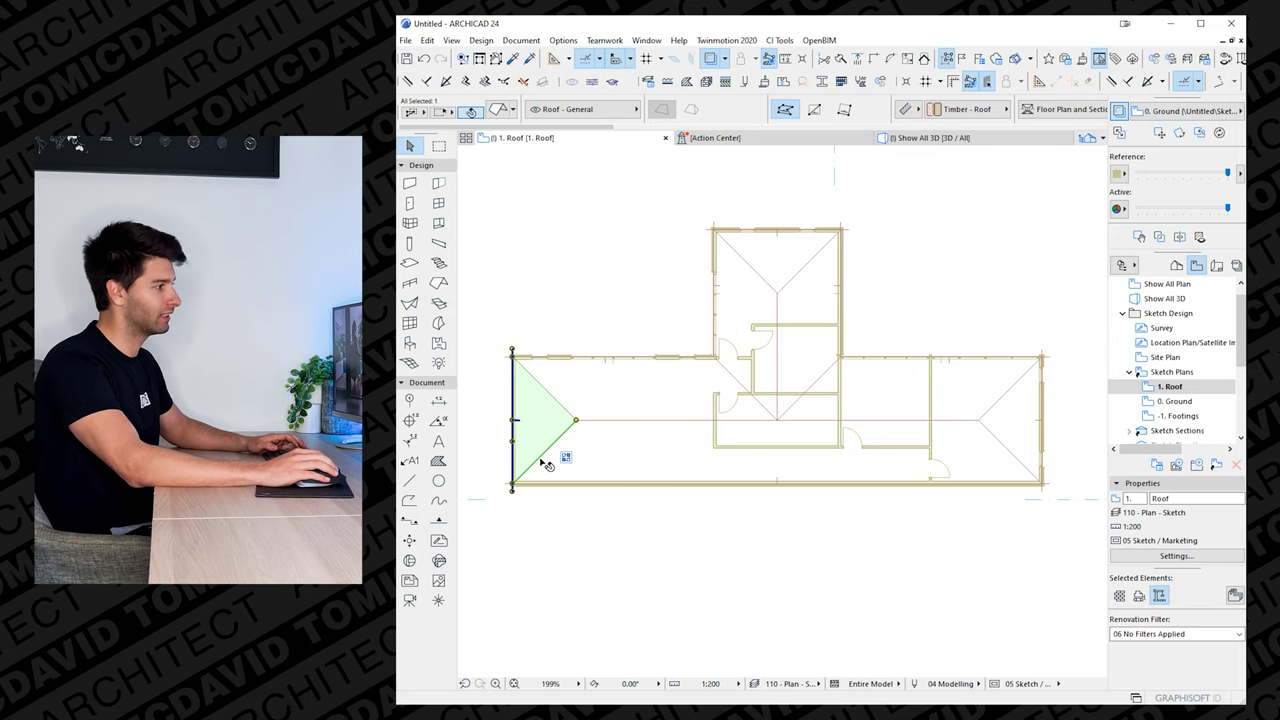
key(alt+g)
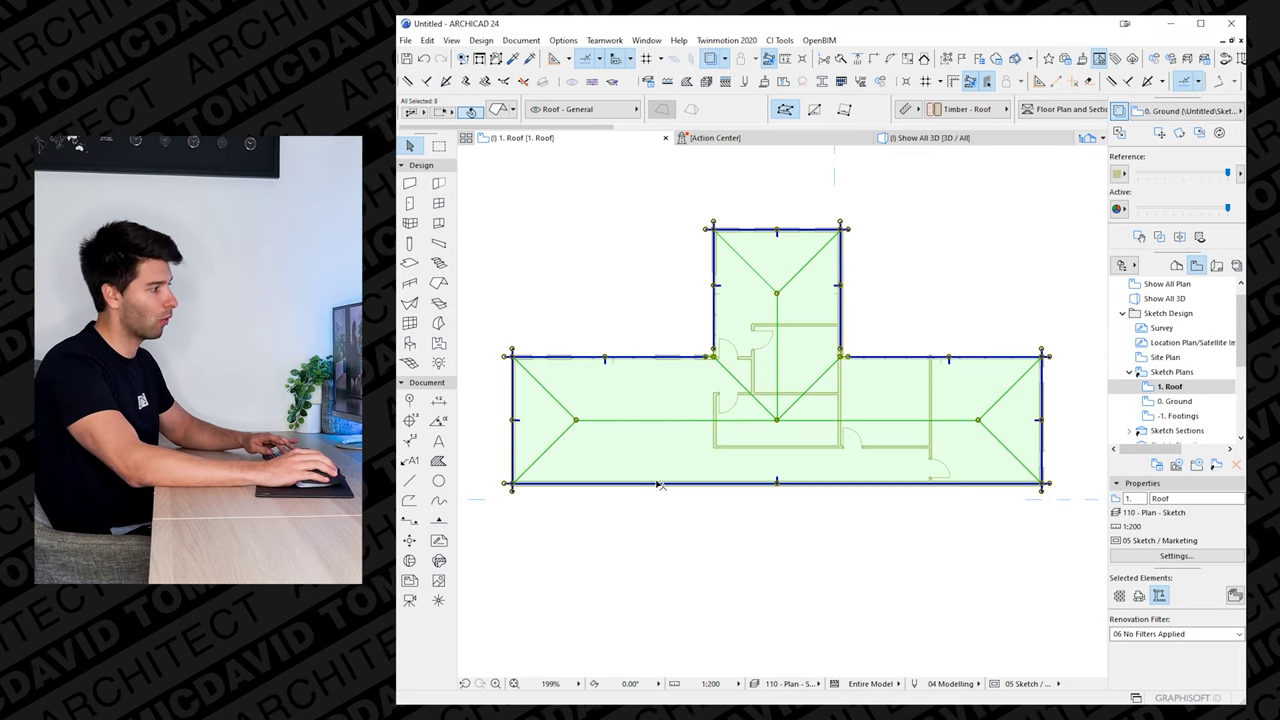
key(alt+g)
key(Escape)
click(558, 423)
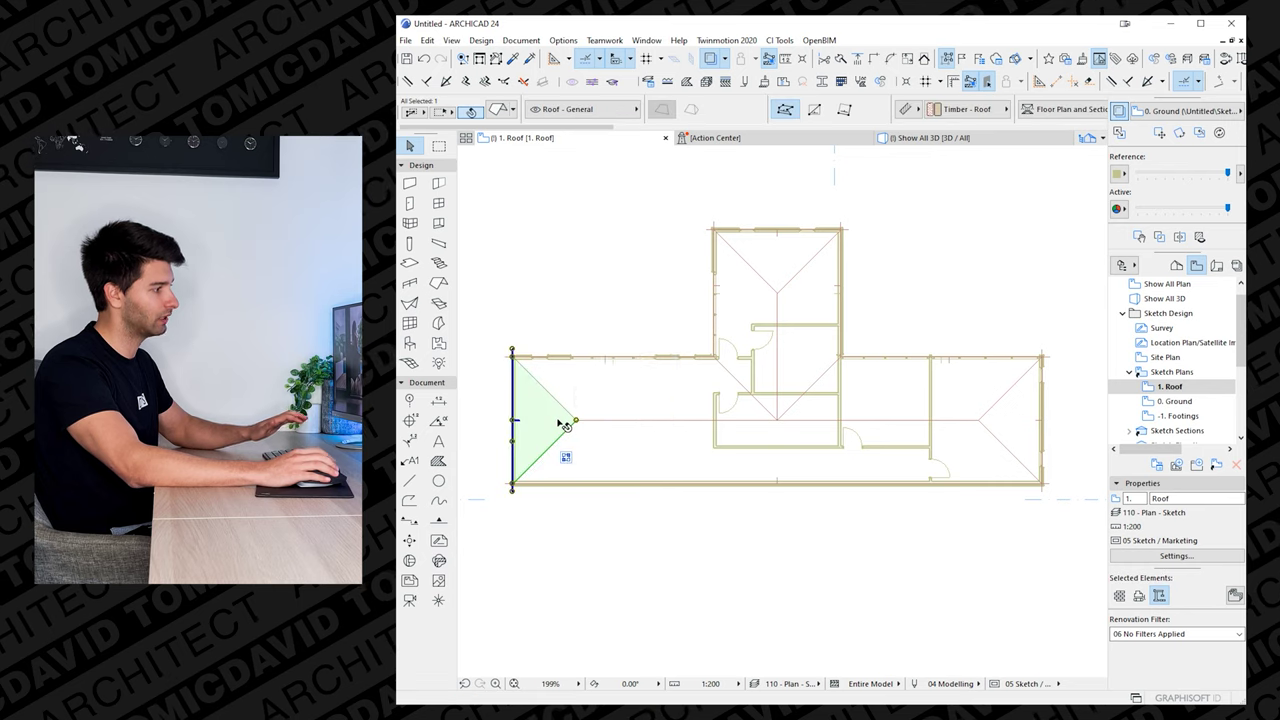
key(Escape)
key(ctrl+a)
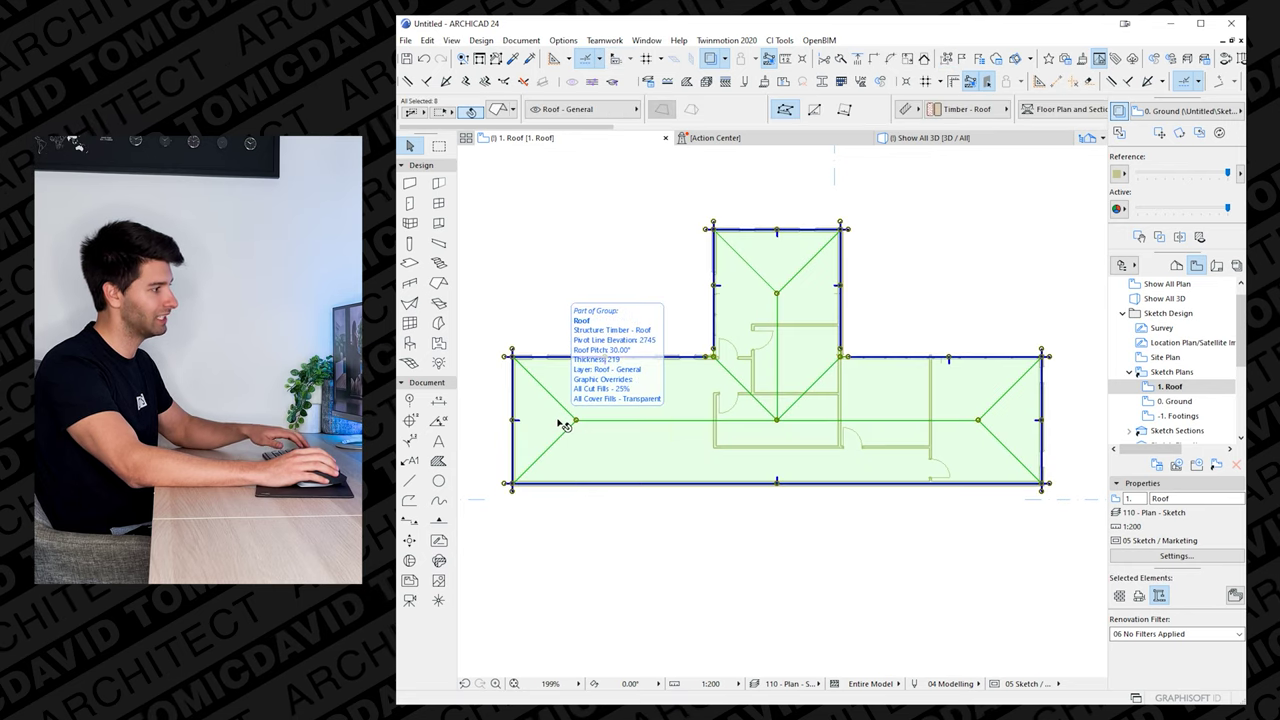
key(Escape)
key(alt+g)
- Delete the three triangular hip-end planes at the ends of the long wing and the projecting wing
click(558, 423)
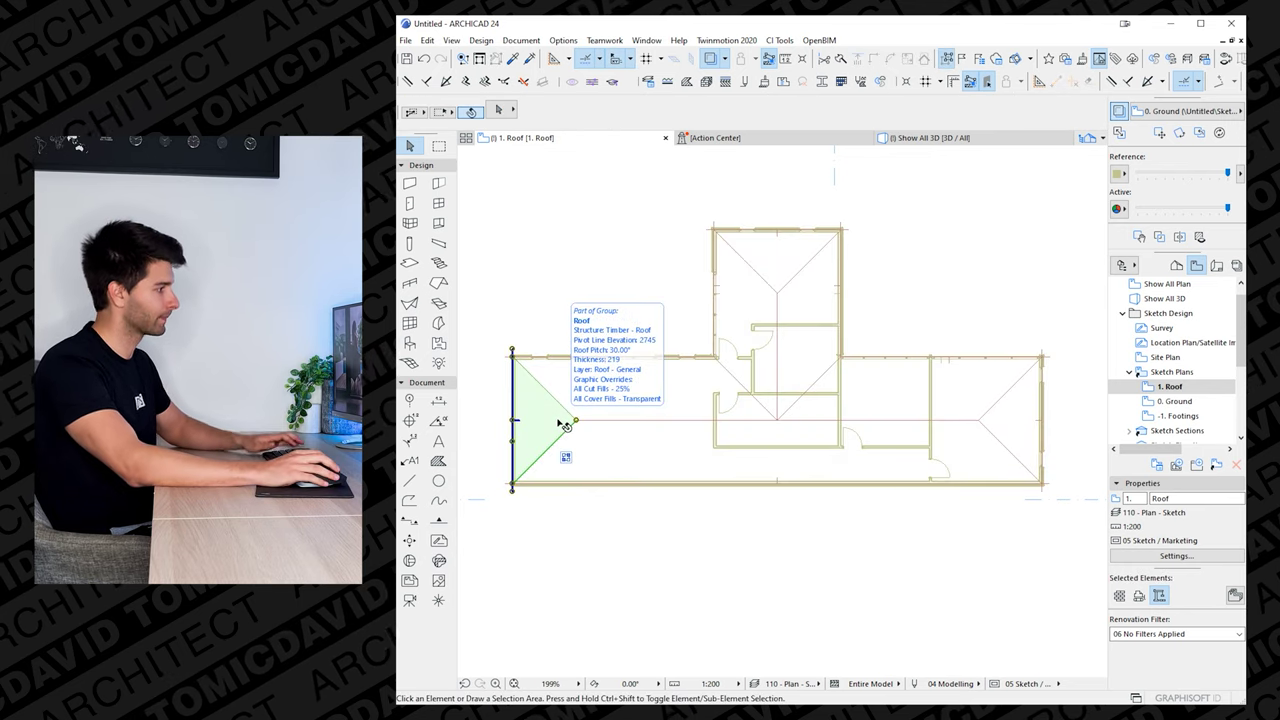
key(Escape)
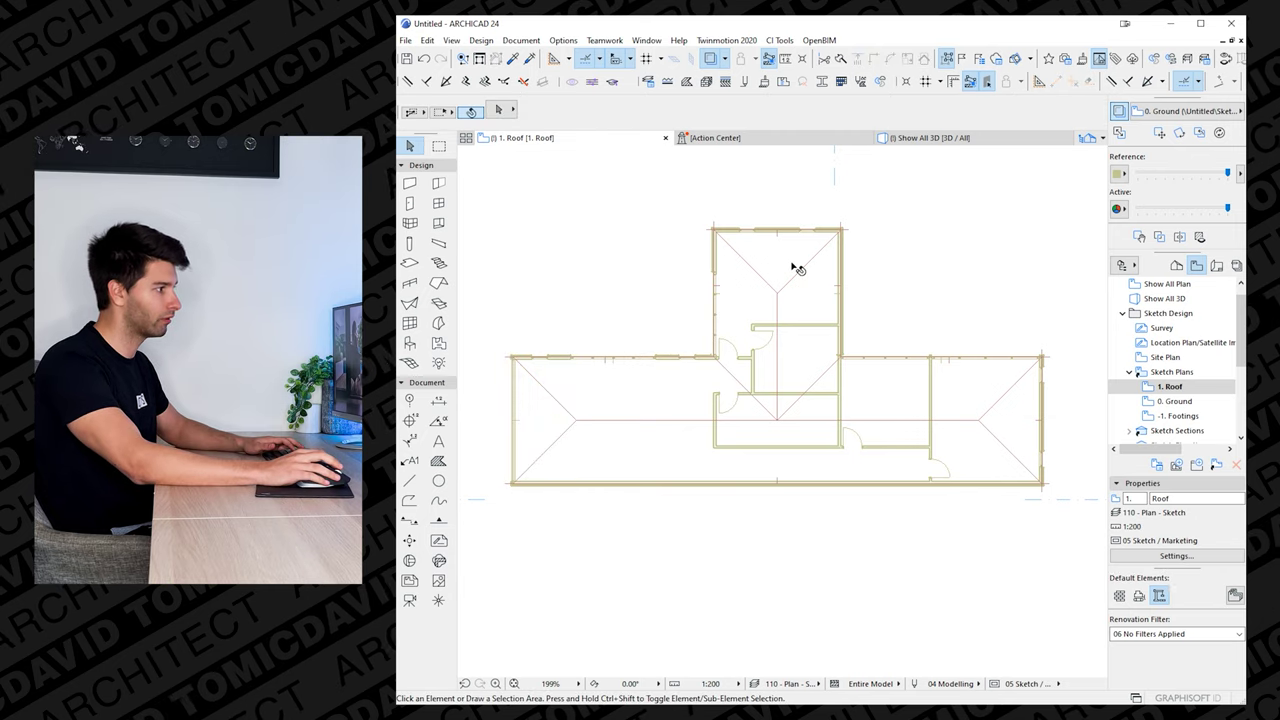
click(799, 269)
key(Escape)
click(1022, 426)
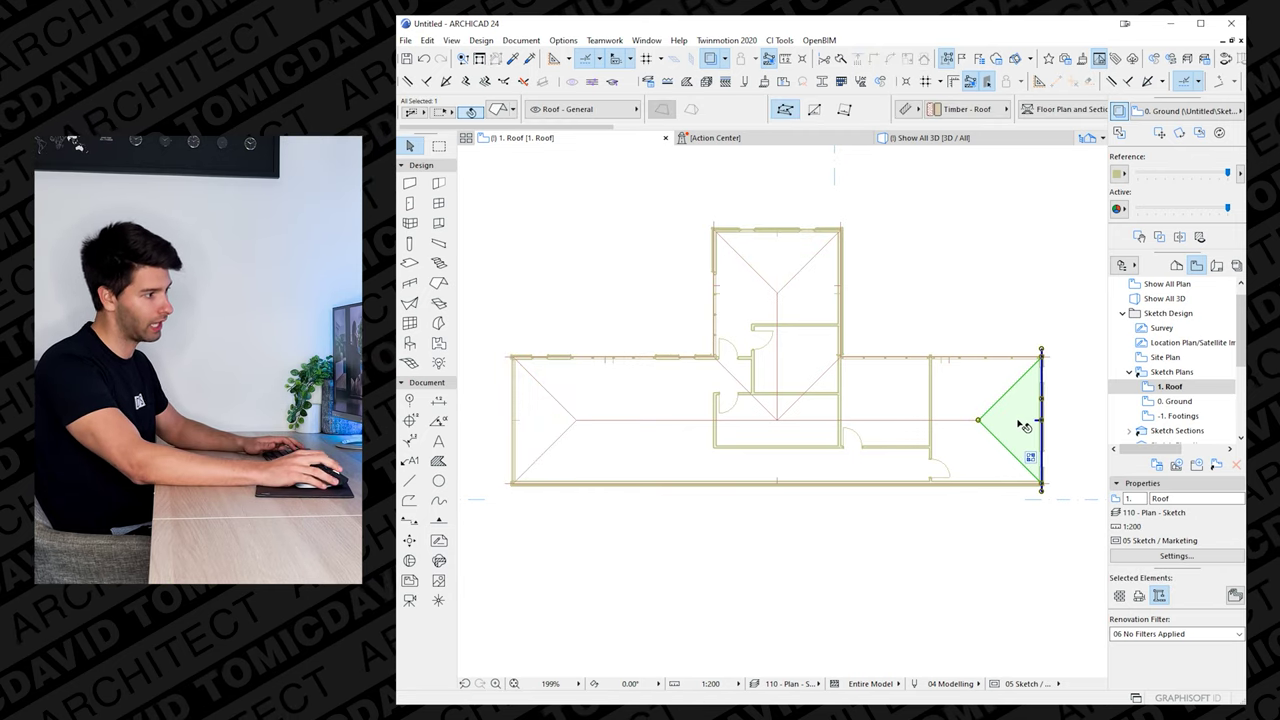
key(Escape)
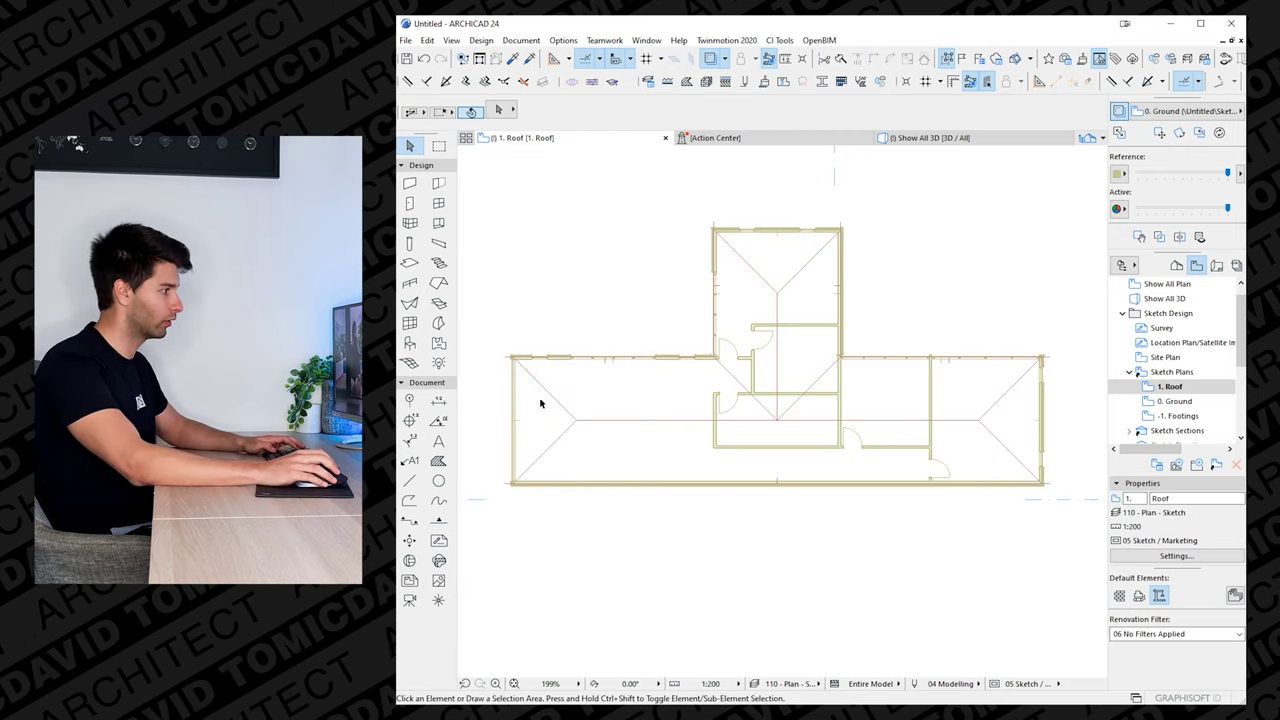
- Extend both slopes at the long wing's left end by moving their ridge corners out to the end wall
click(714, 408)
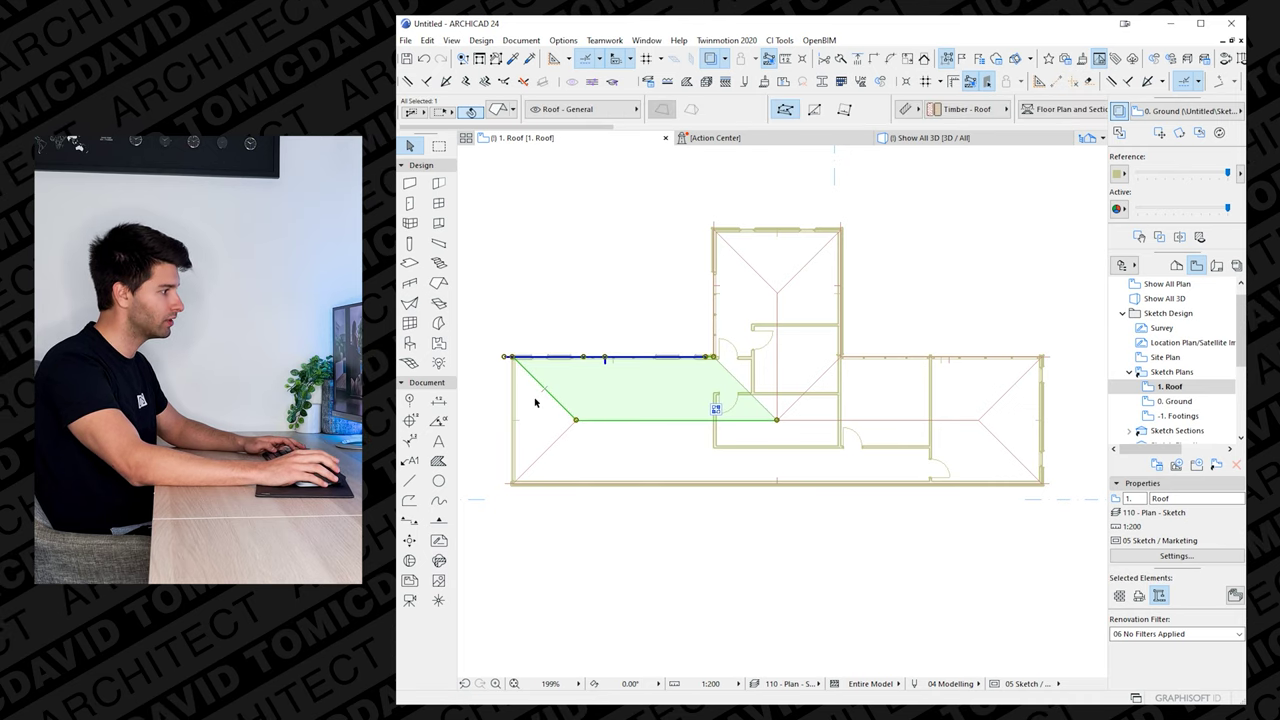
scroll(543, 417, up, 3)
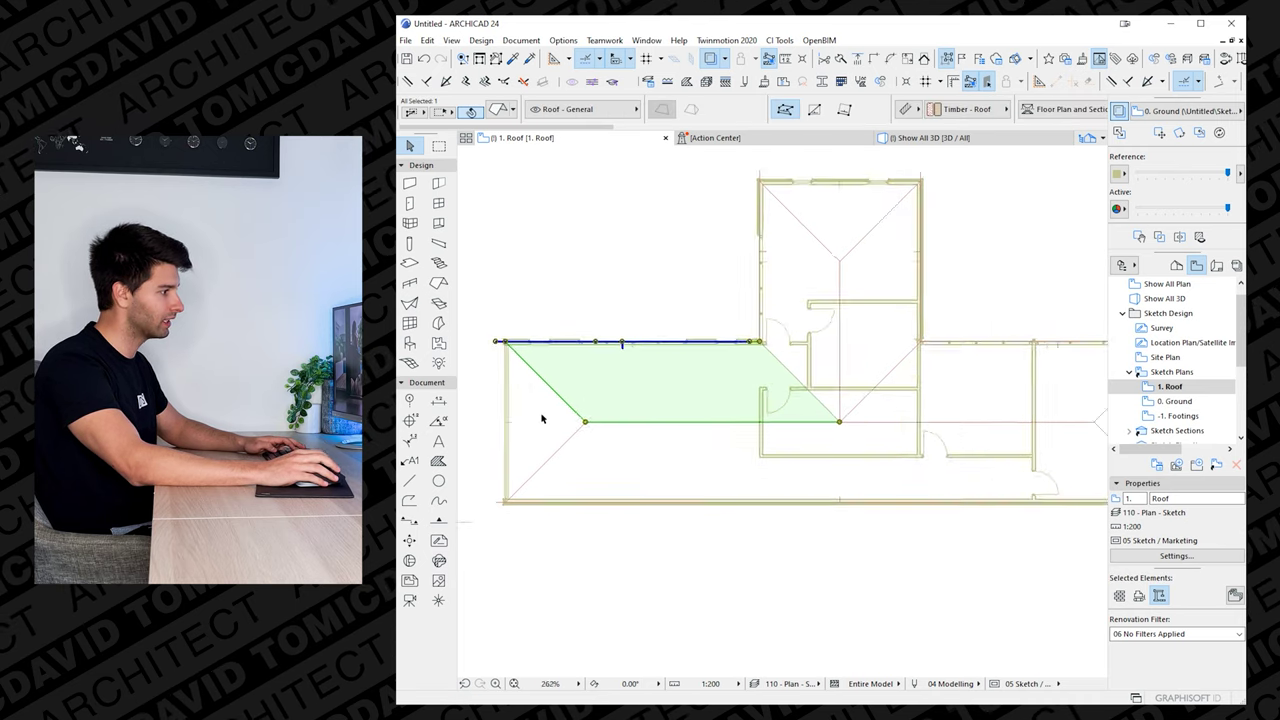
click(724, 438)
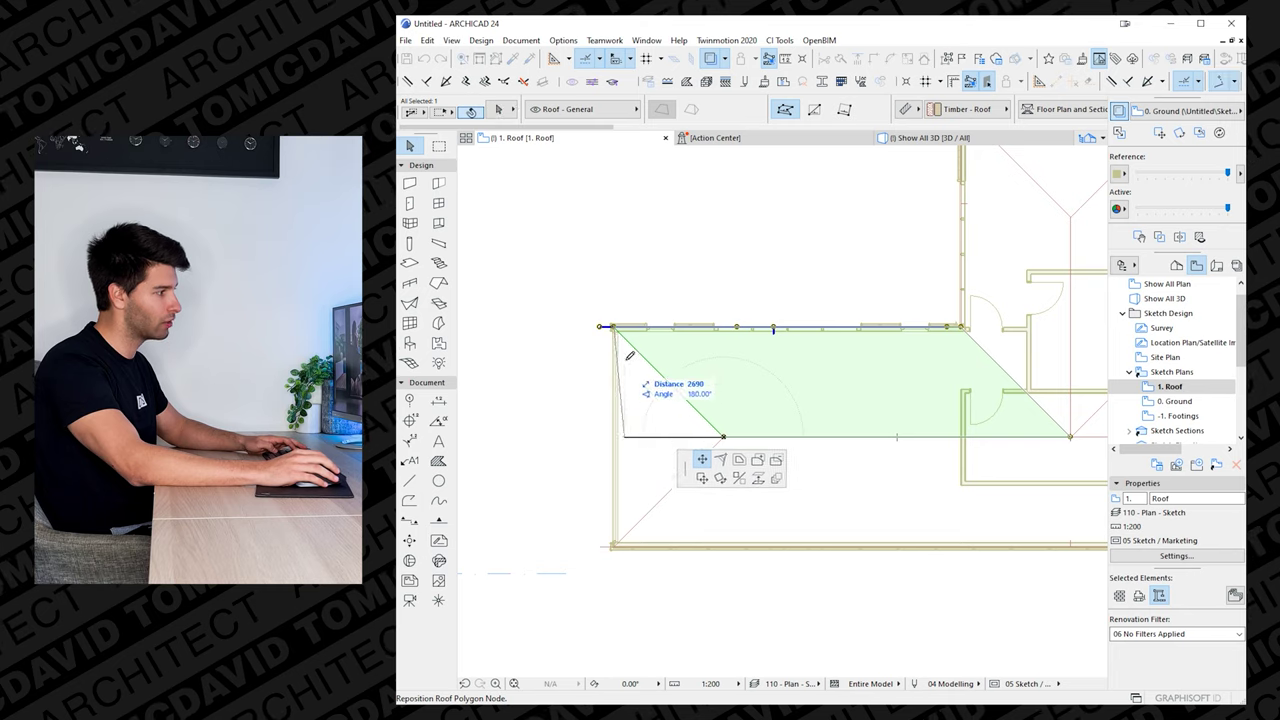
click(613, 436)
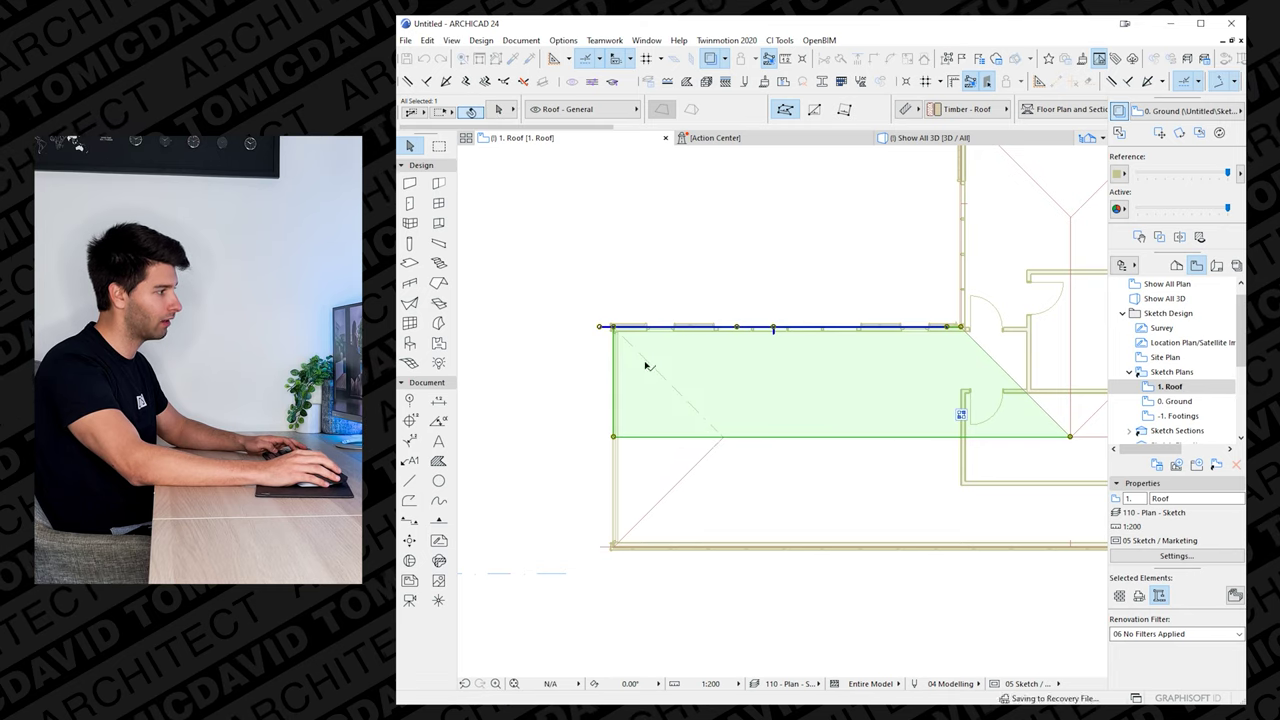
click(706, 449)
click(723, 437)
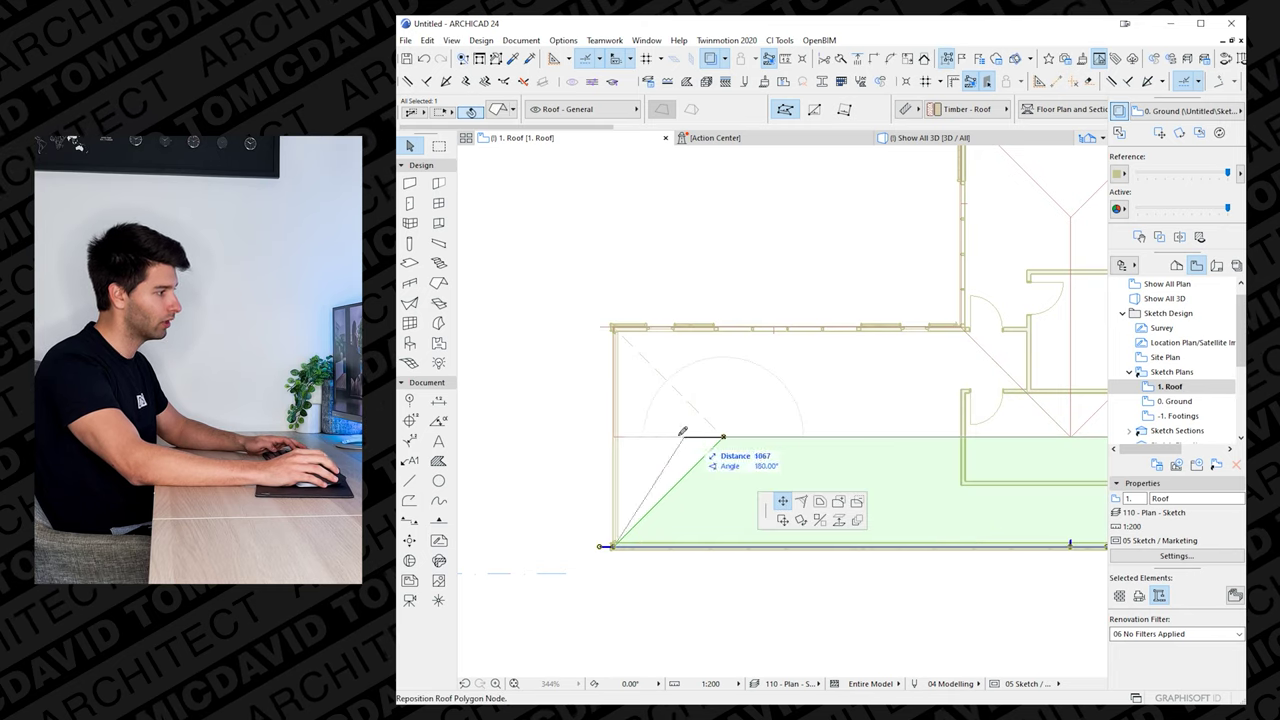
click(619, 436)
- Extend the remaining slopes' ridge corners to the end walls of the projecting wing and the long wing's right end
scroll(797, 363, down, 3)
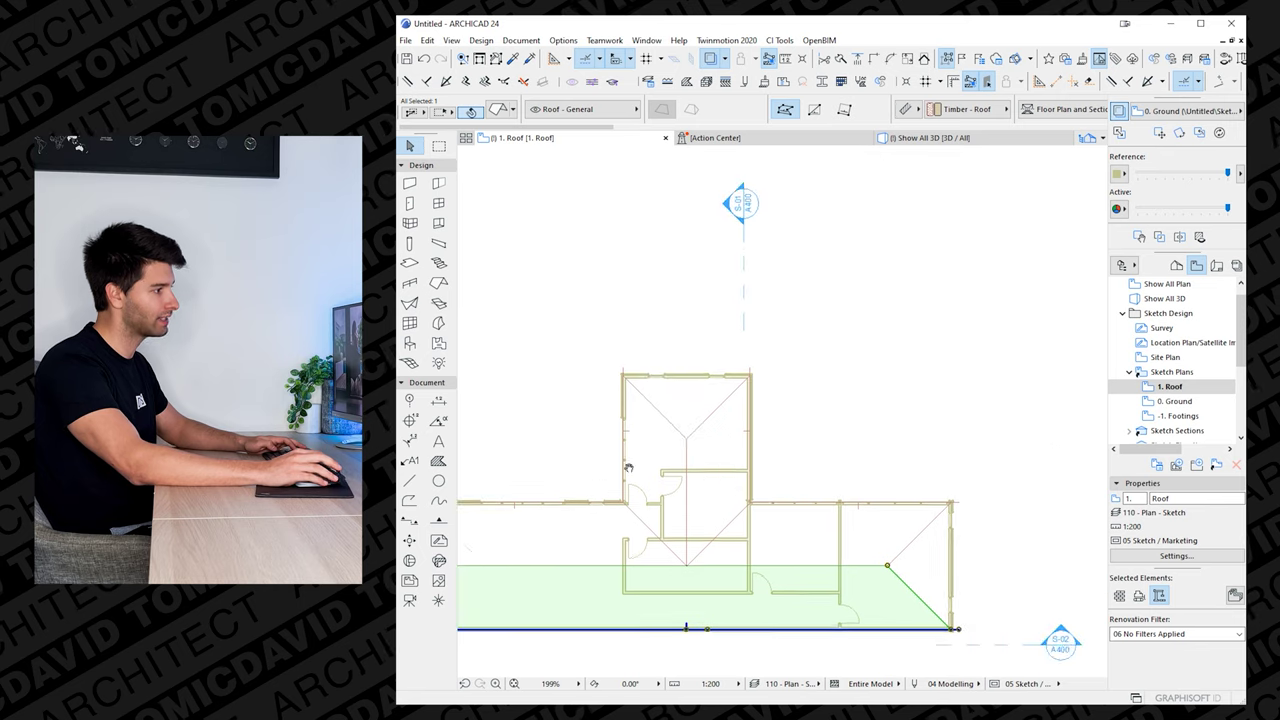
click(686, 440)
click(686, 375)
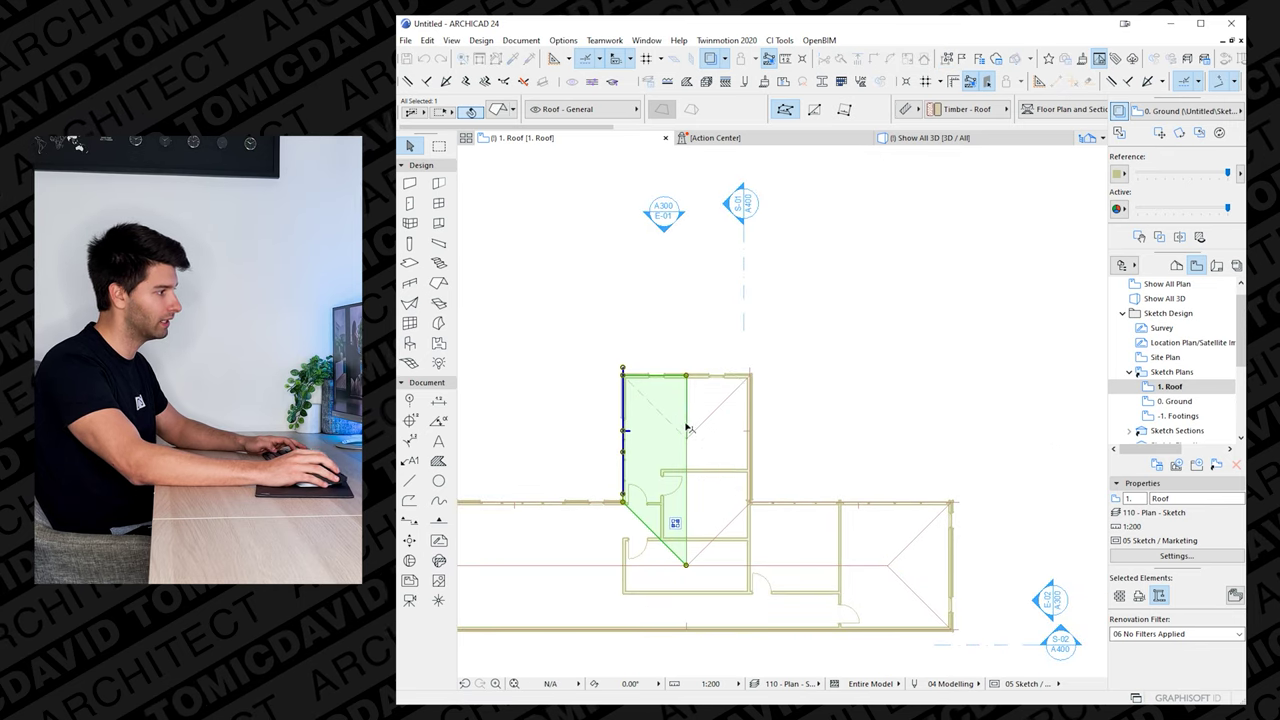
scroll(688, 434, up, 4)
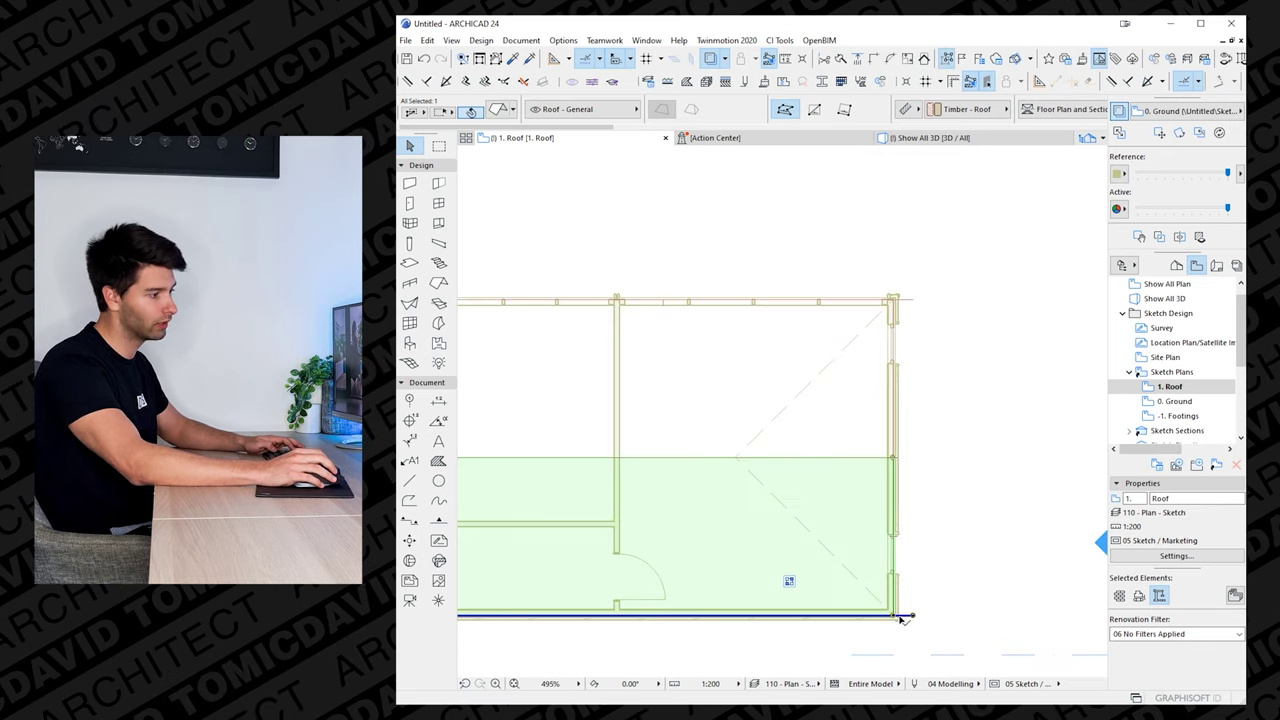
mouse_move(890, 612)
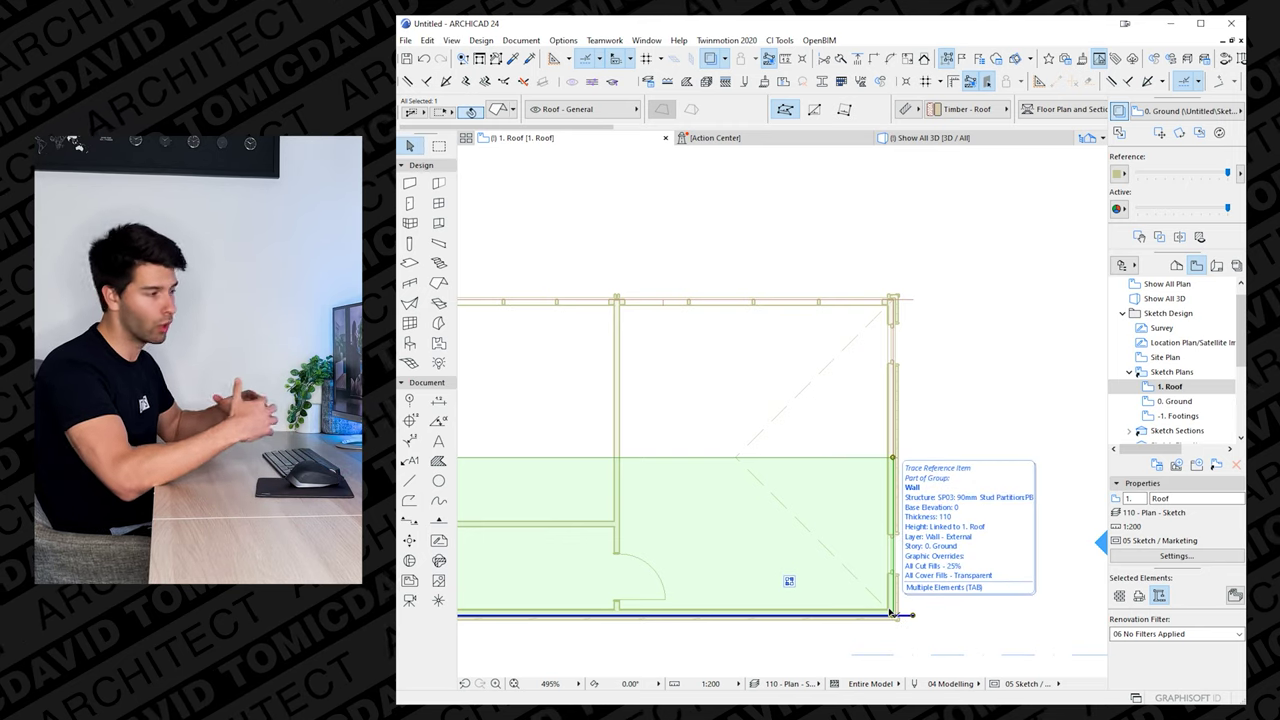
scroll(894, 605, down, 1)
scroll(896, 543, down, 3)
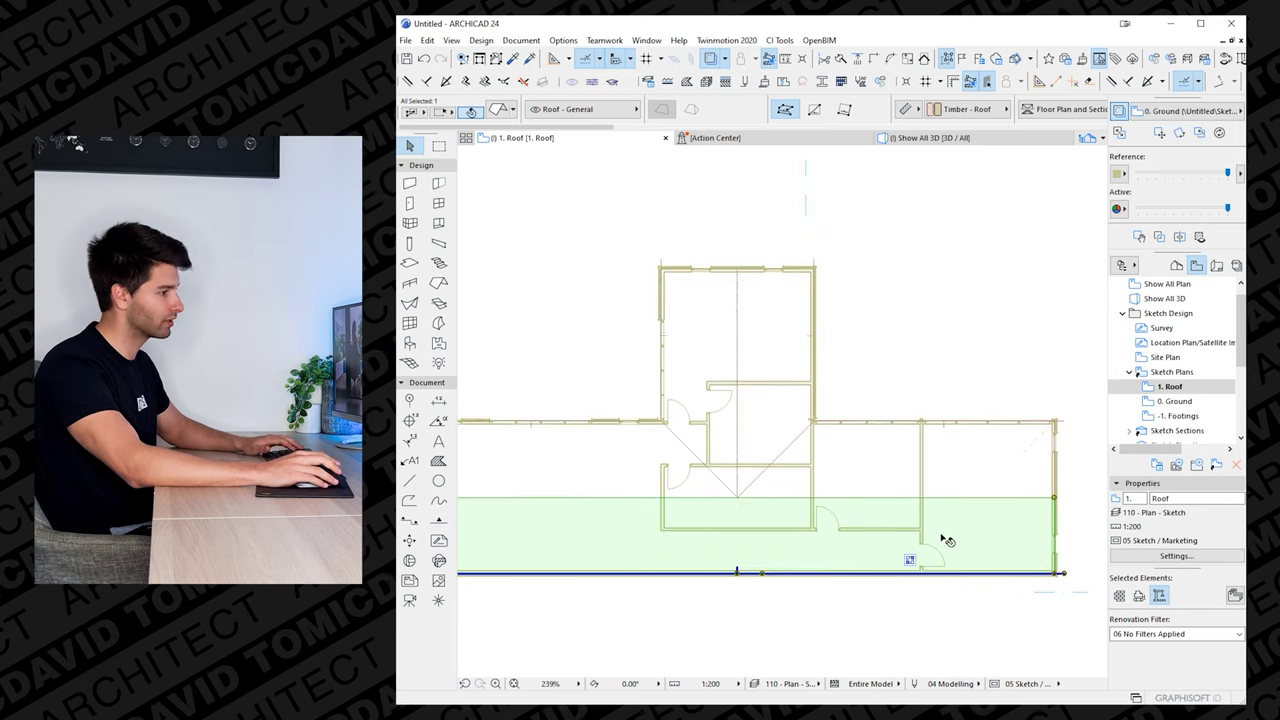
key(Escape)
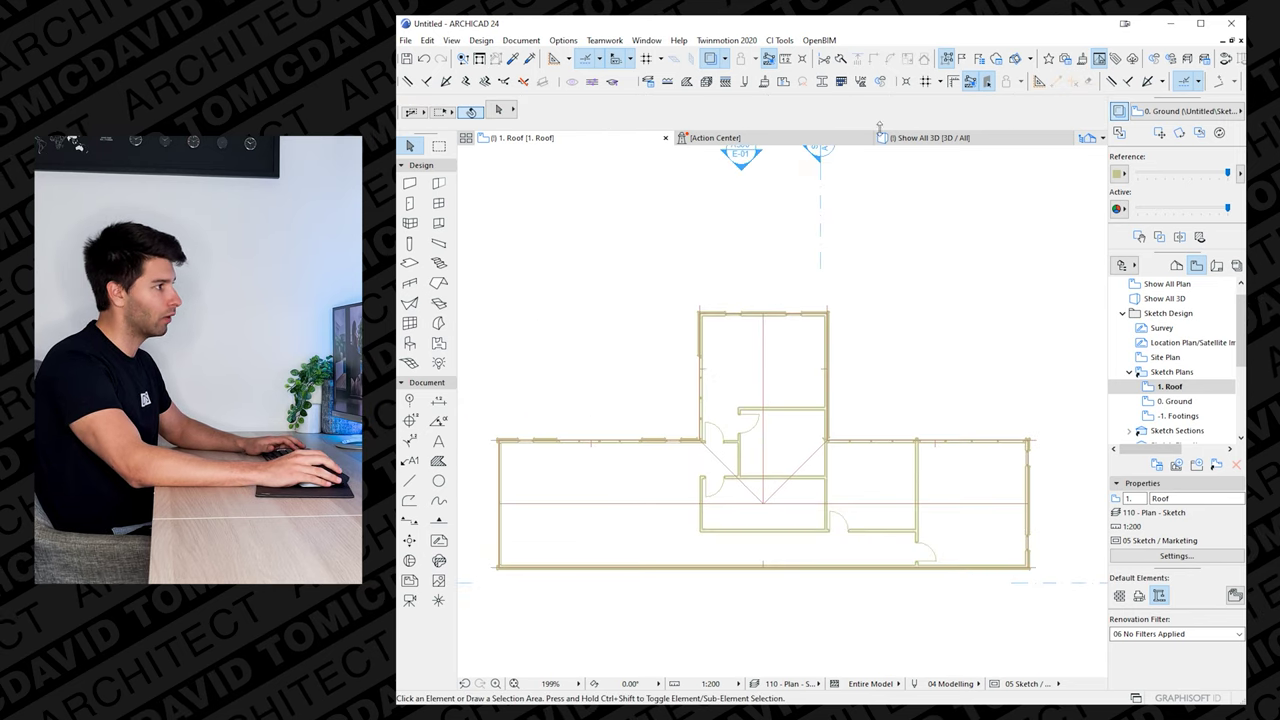
- Set the pitch of all five roof planes to 35° in the 3D model
click(940, 138)
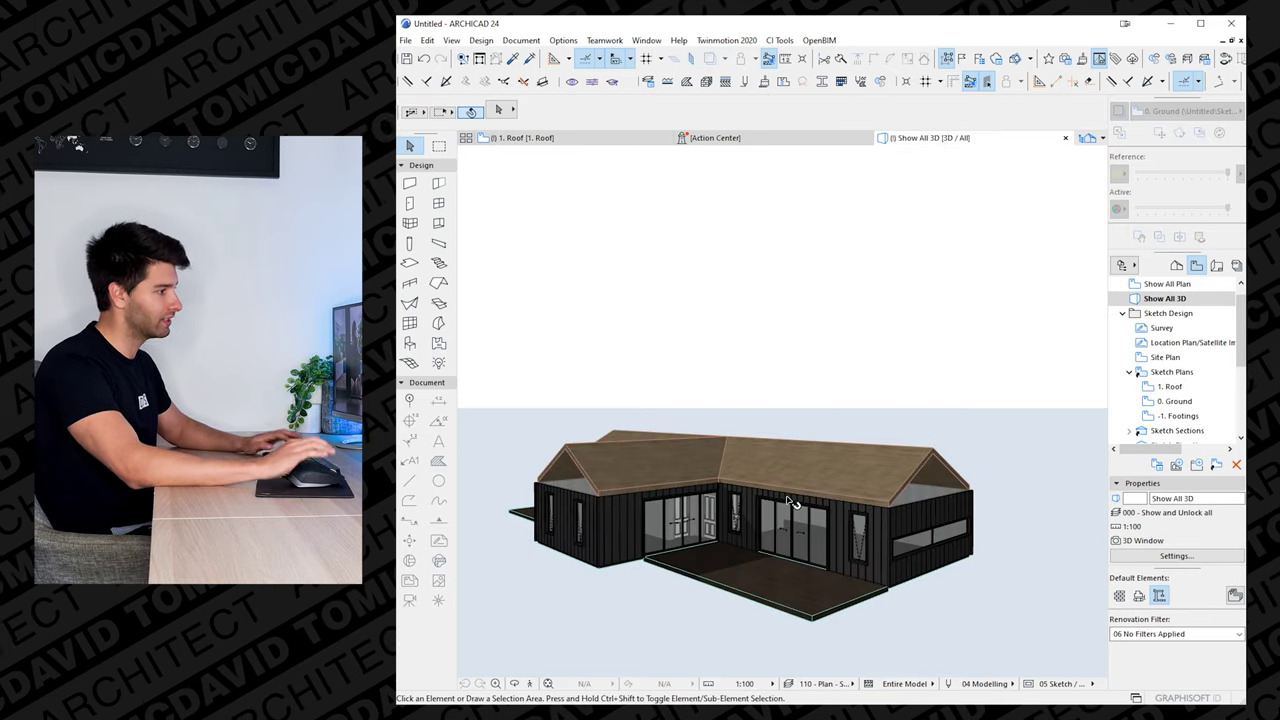
shift+middle_drag(788, 502, 826, 530)
click(722, 476)
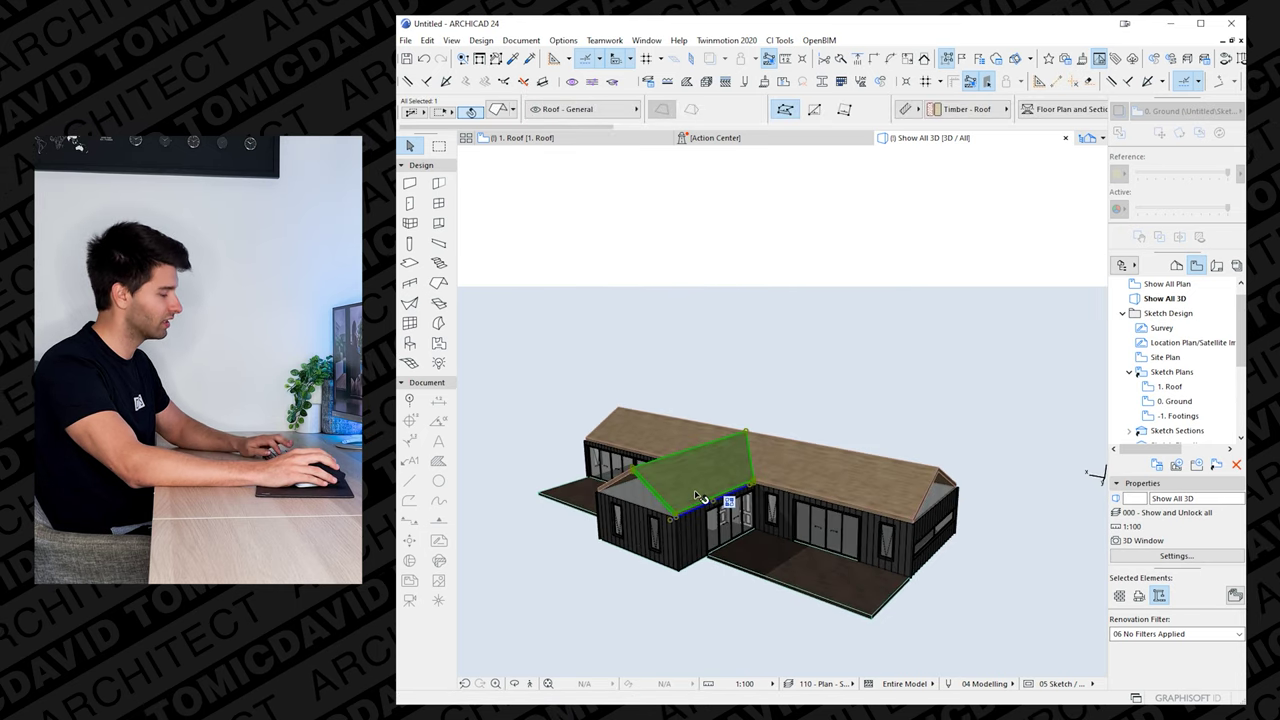
key(ctrl+a)
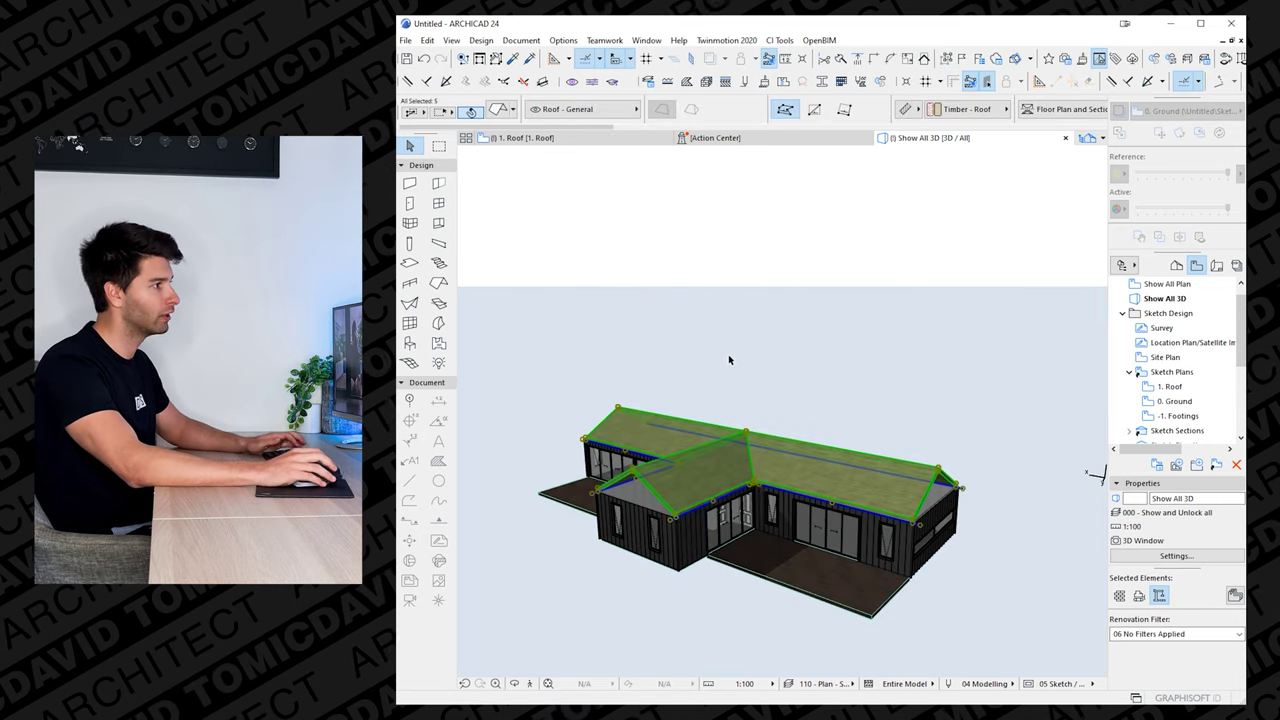
click(505, 114)
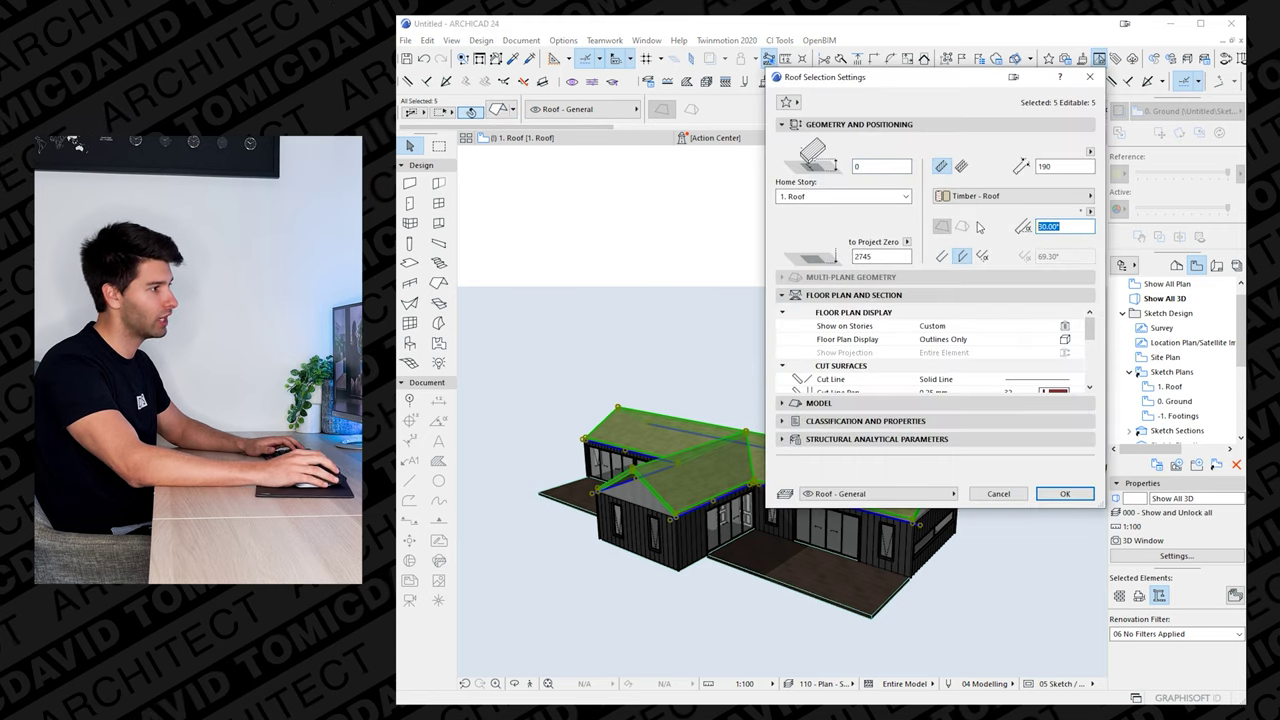
key(Return)
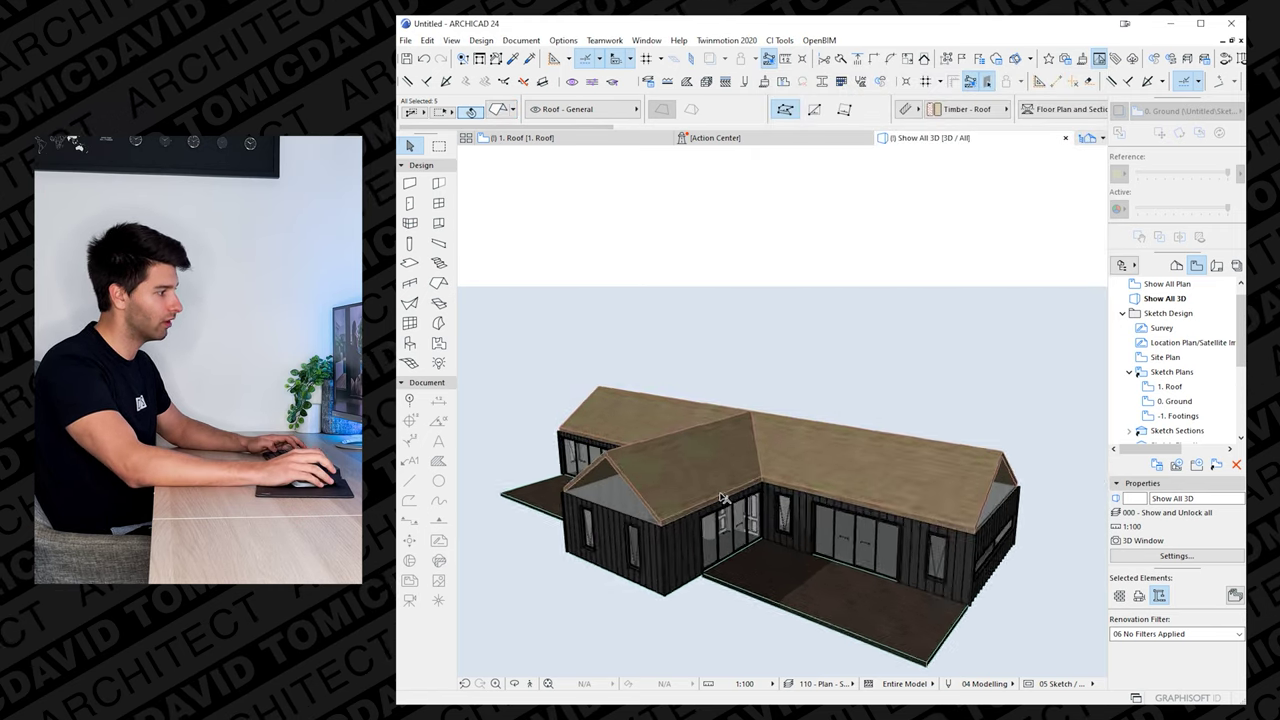
shift+middle_drag(720, 497, 646, 524)
key(Escape)
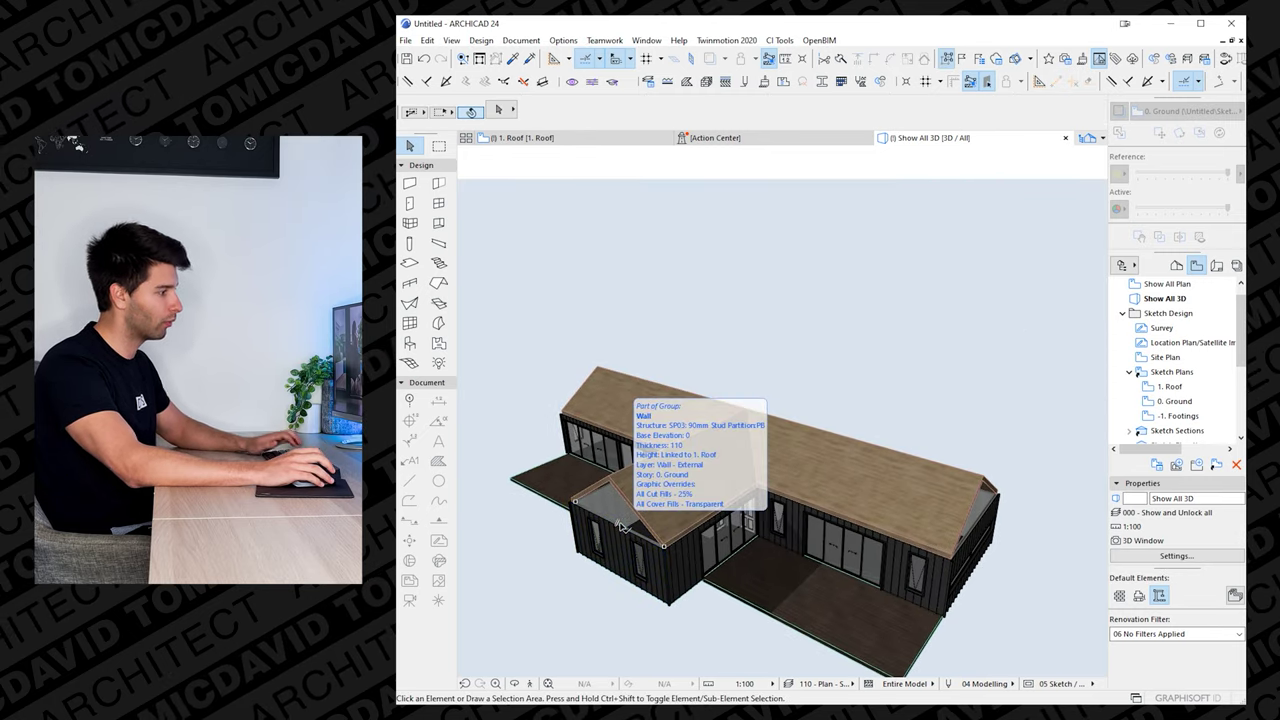
- Stretch the heights of the three gable-end exterior walls together to just above the roof ridge
click(620, 527)
scroll(668, 543, up, 4)
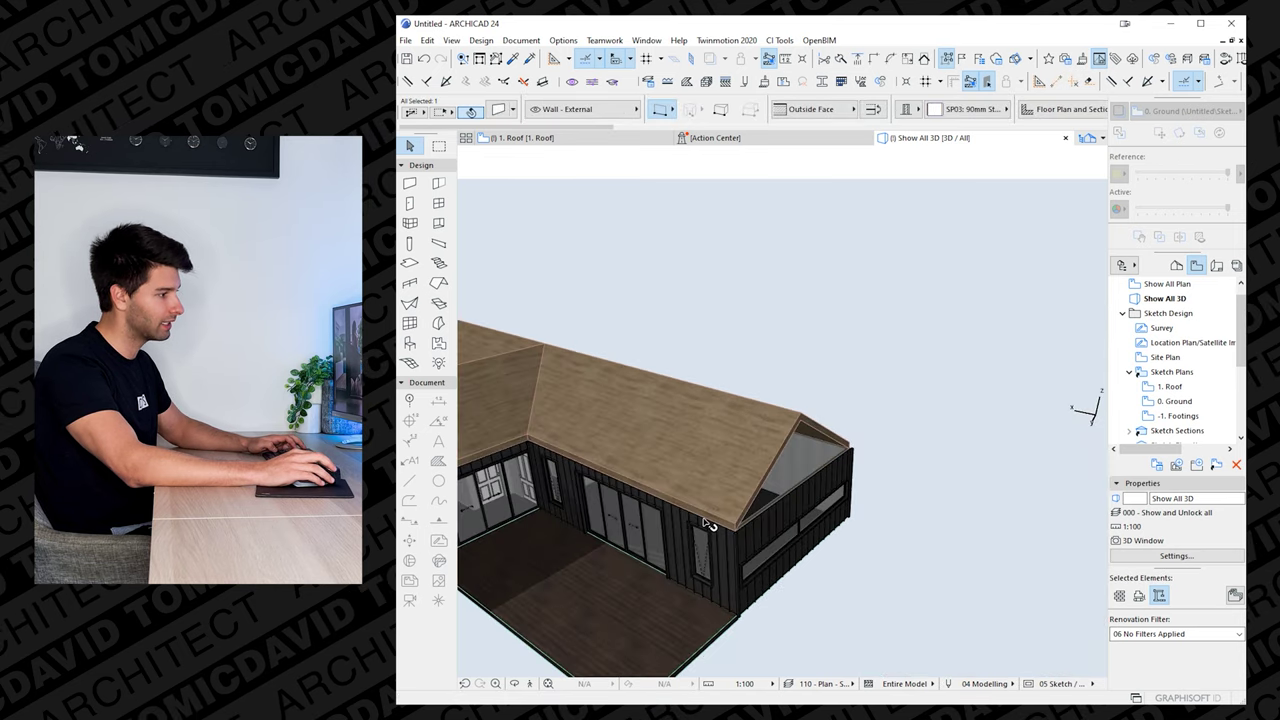
shift+click(787, 495)
shift+middle_drag(787, 495, 988, 504)
scroll(987, 506, down, 2)
middle_drag(974, 606, 811, 354)
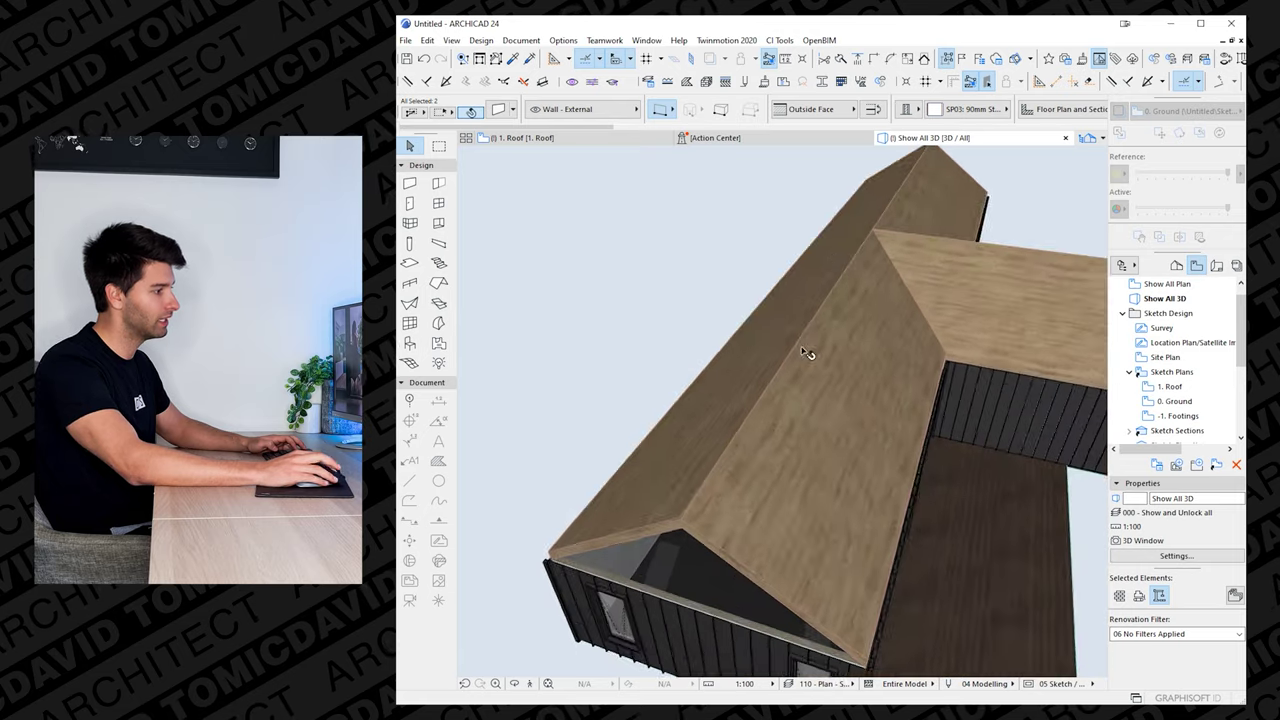
scroll(811, 354, down, 1)
shift+click(706, 587)
shift+middle_drag(710, 587, 723, 398)
click(731, 389)
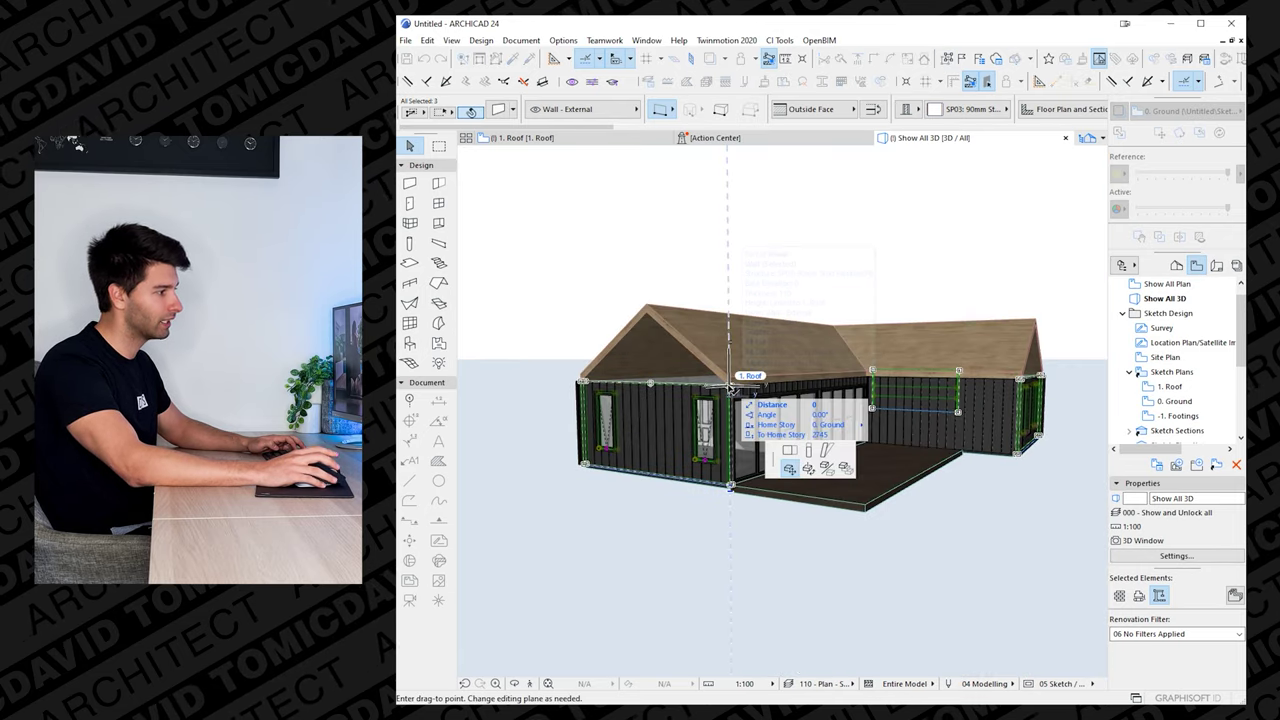
click(810, 451)
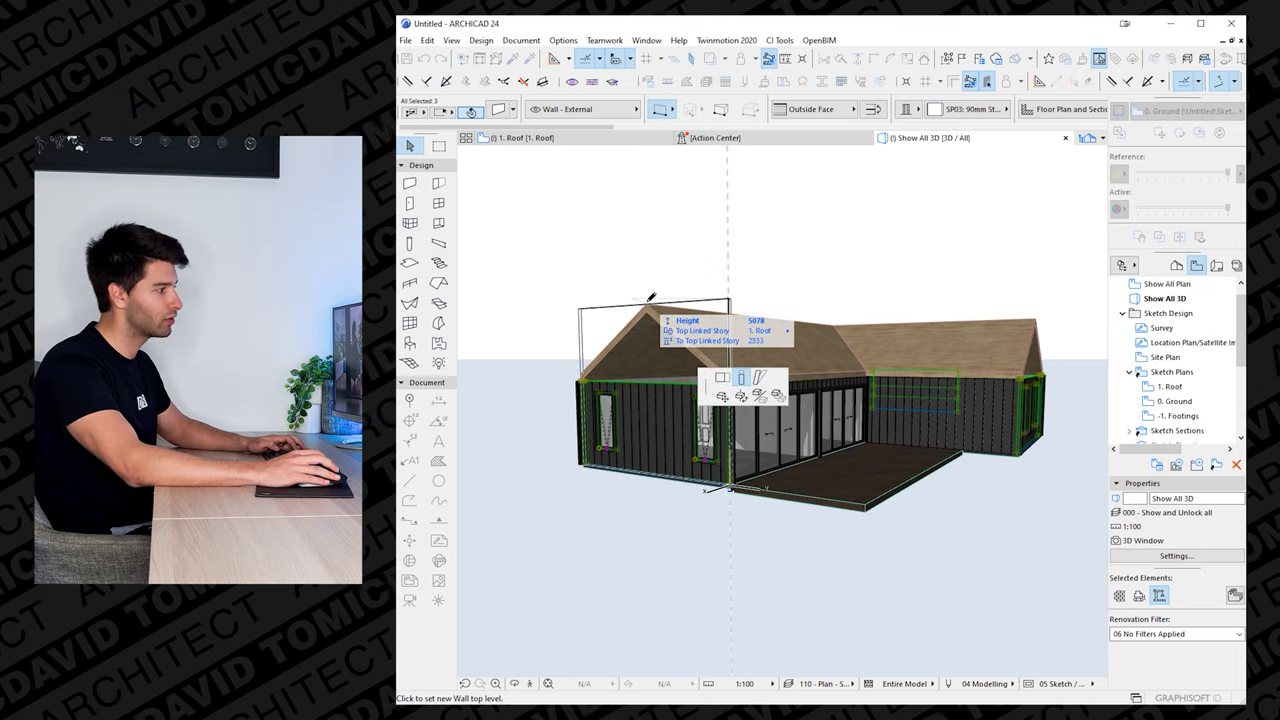
shift+middle_drag(721, 375, 695, 363)
shift+middle_drag(812, 360, 768, 366)
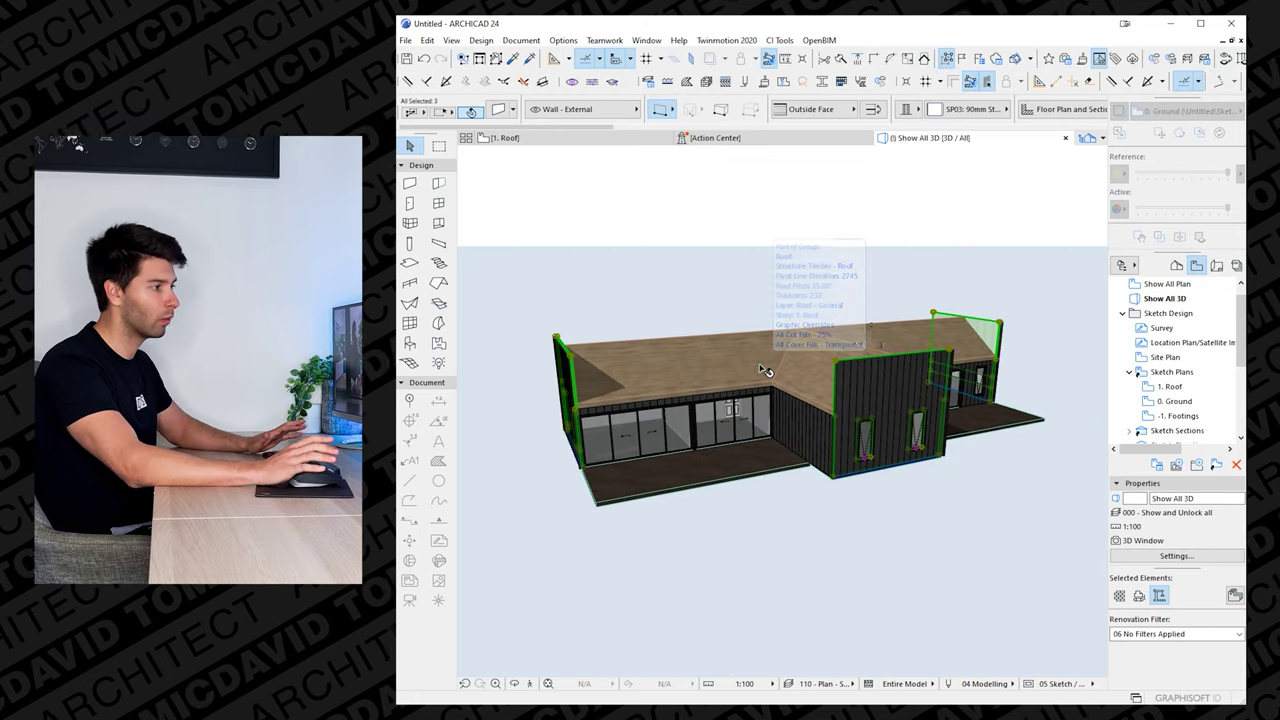
- In Solid Element Operations, assign the three gable-end walls as targets and all five roof planes as operators
right_click(850, 368)
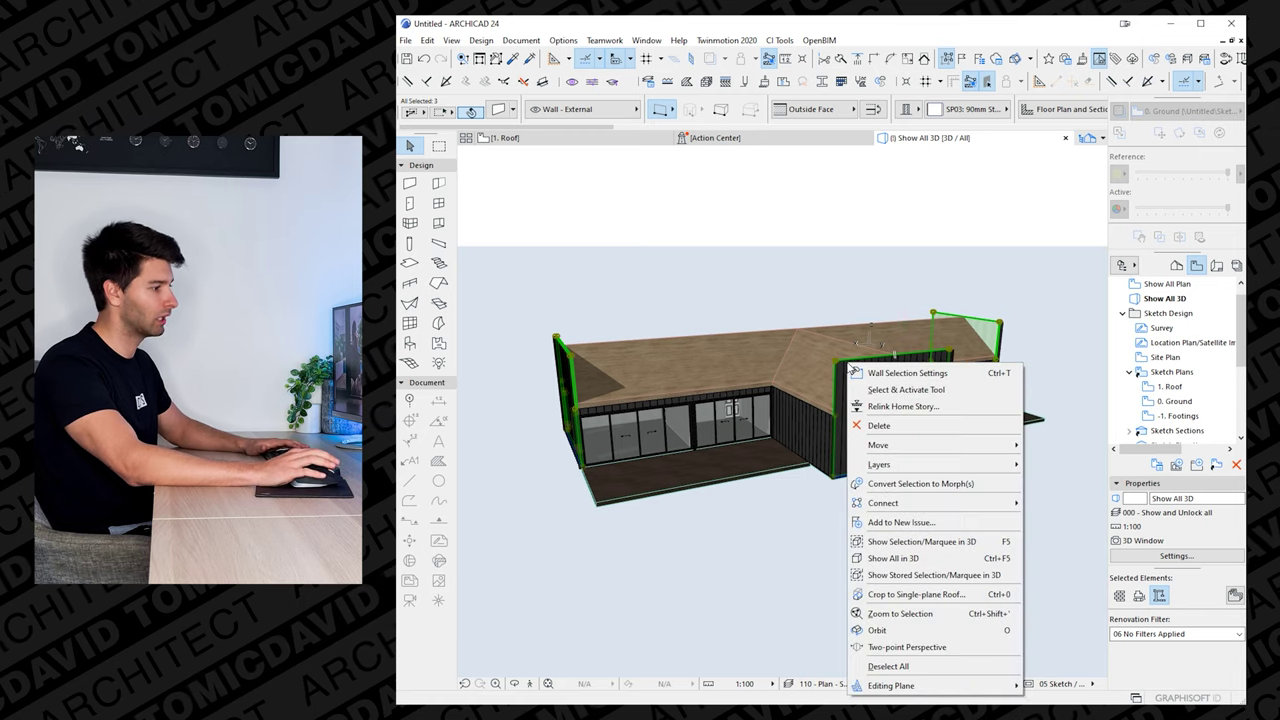
mouse_move(888, 503)
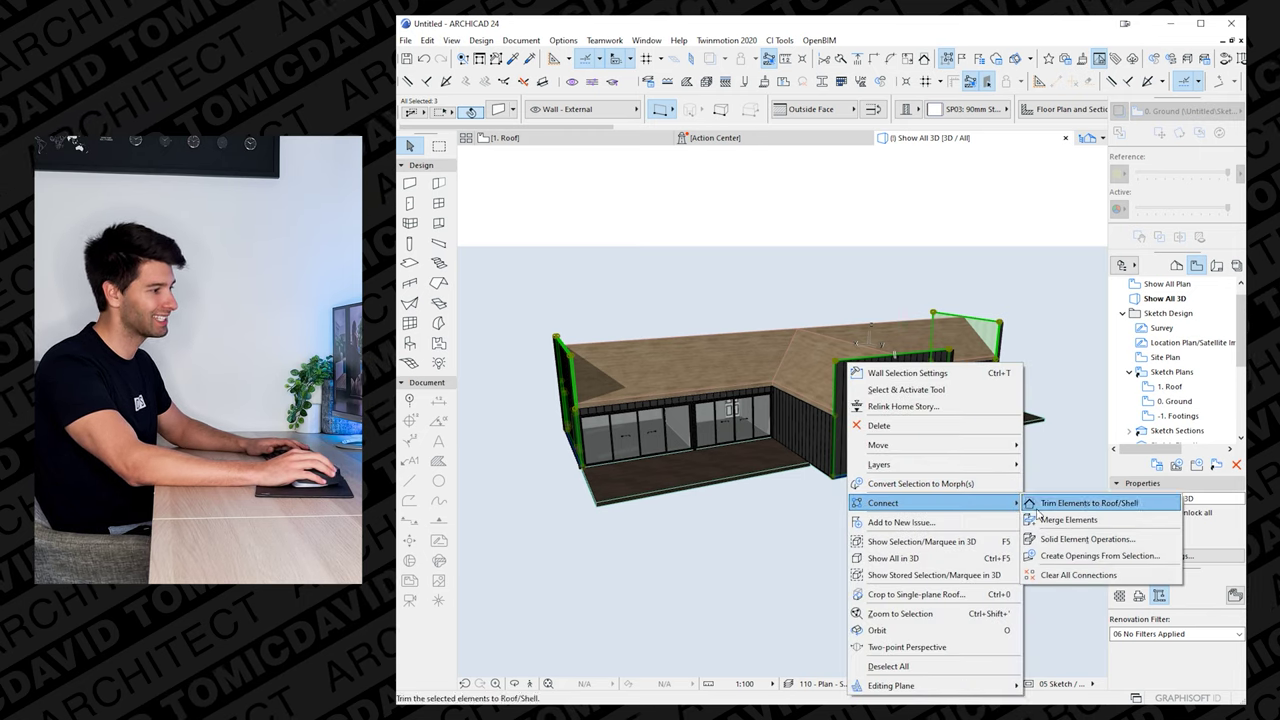
click(1050, 540)
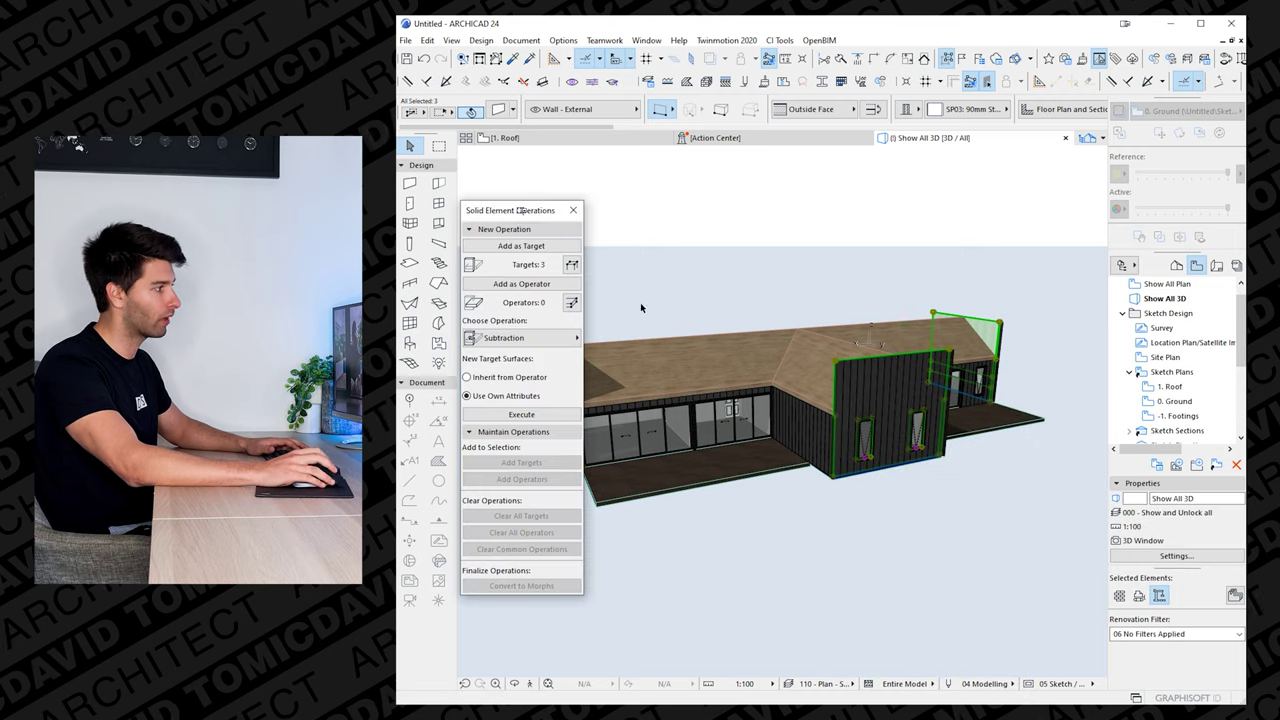
drag(536, 222, 565, 229)
click(760, 362)
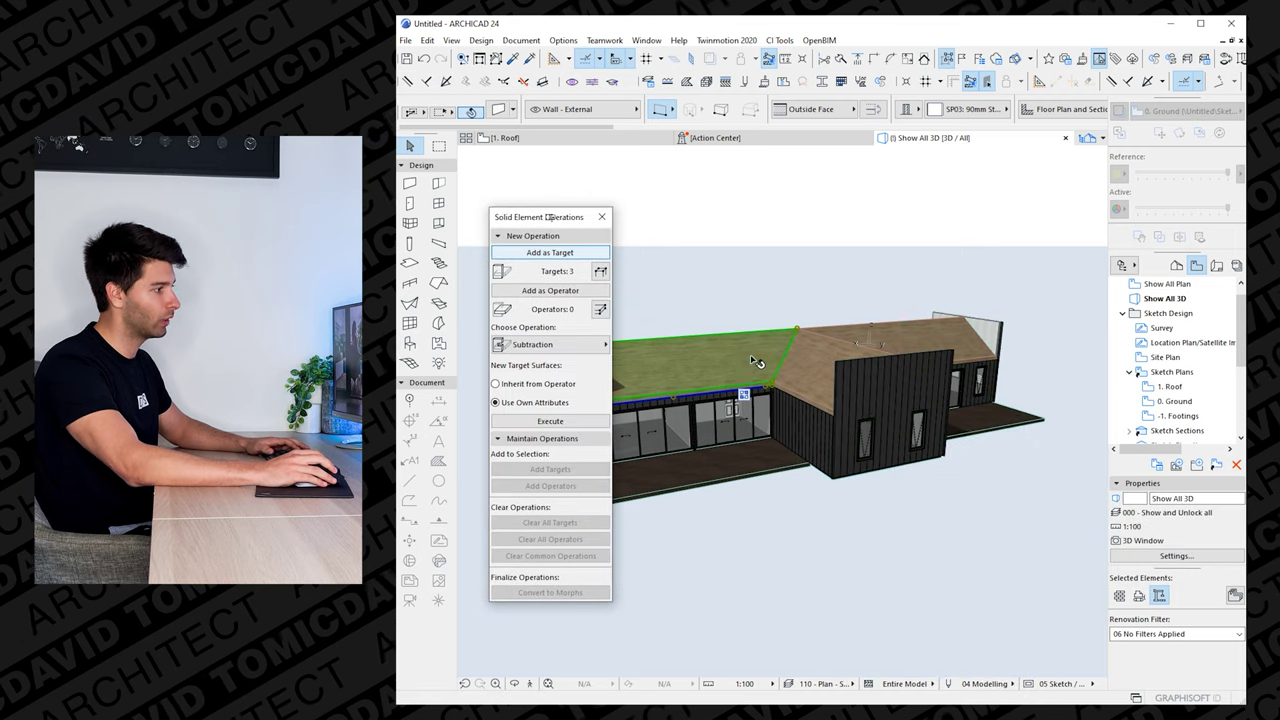
key(ctrl+a)
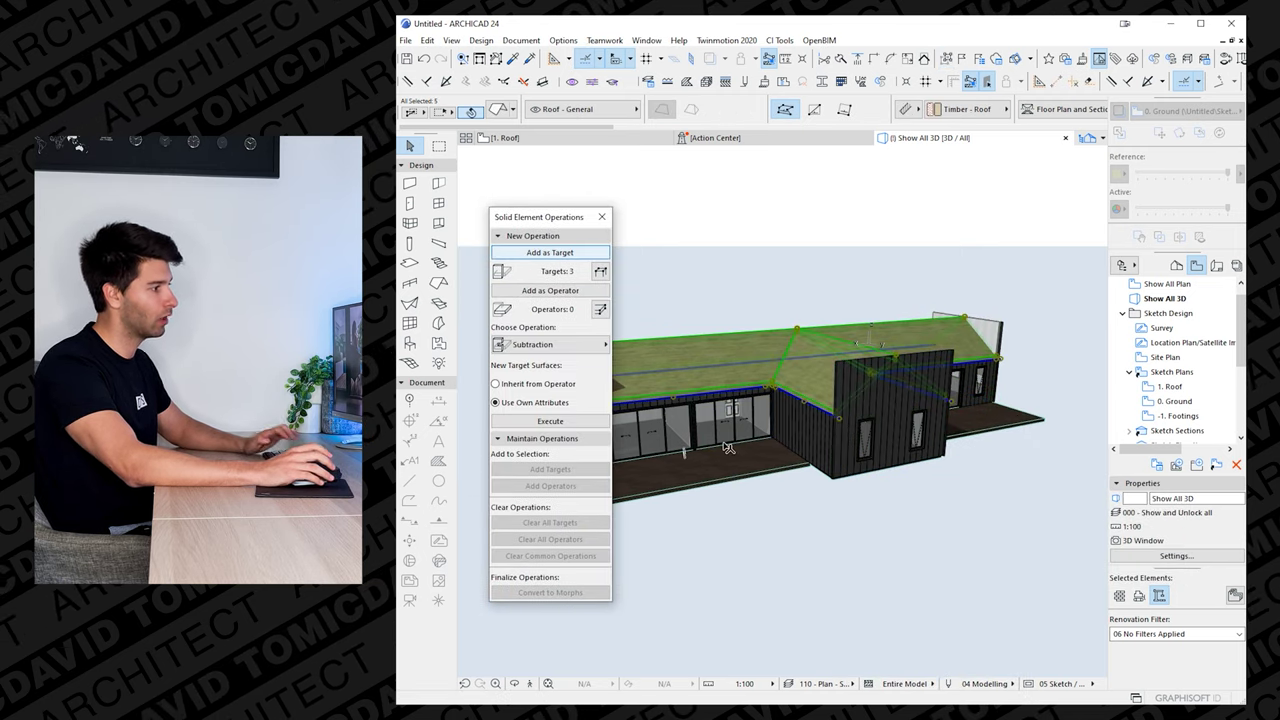
click(581, 291)
- Execute Subtraction with upward extrusion to cut the gable-end walls along the roof planes
click(575, 345)
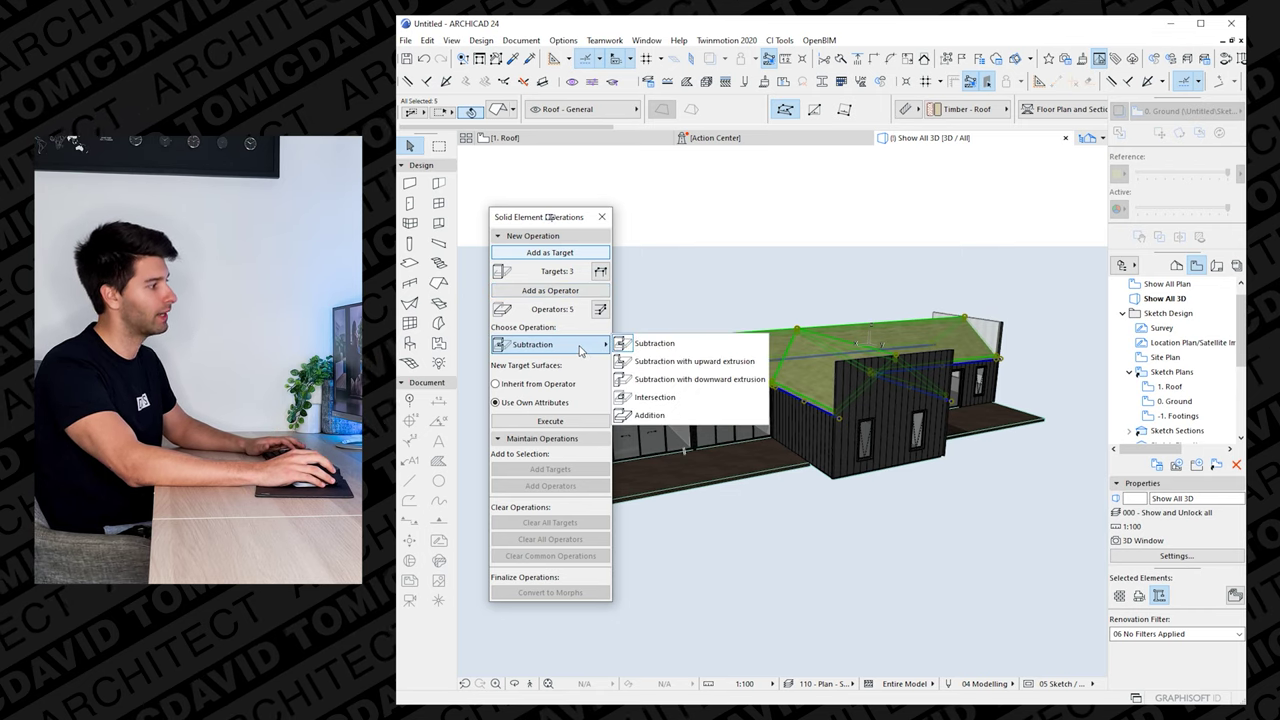
click(714, 363)
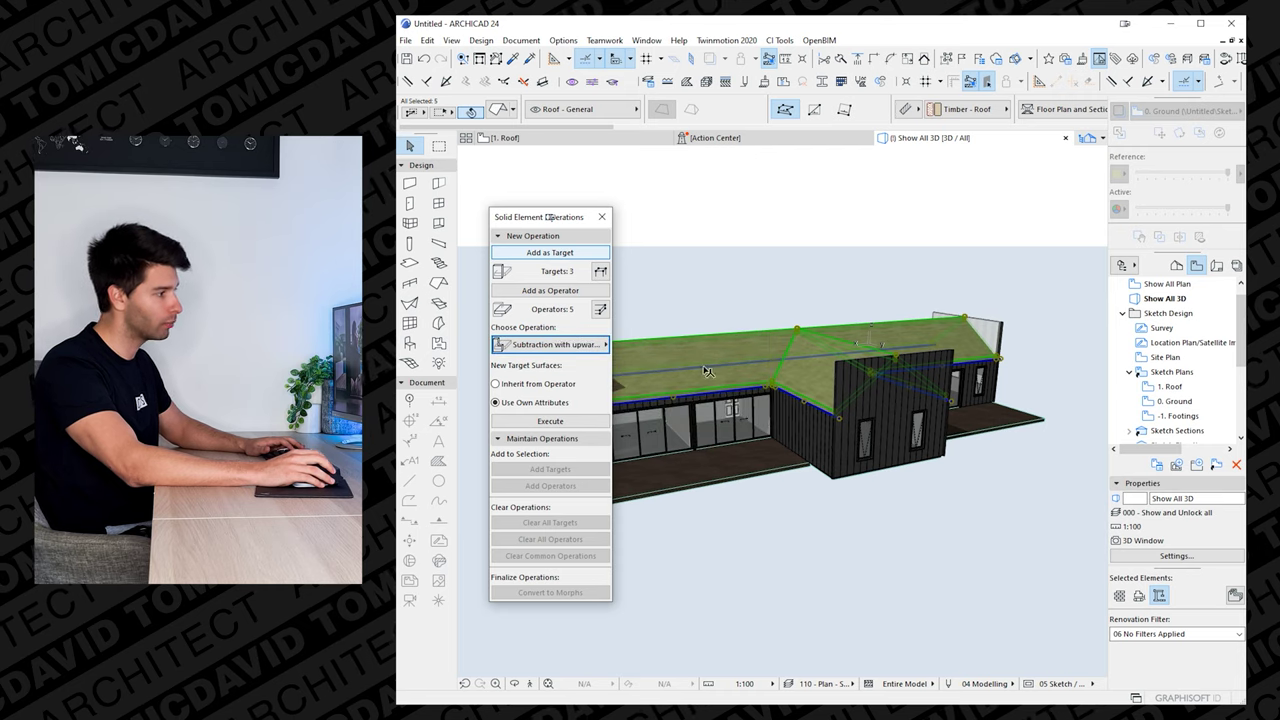
click(550, 421)
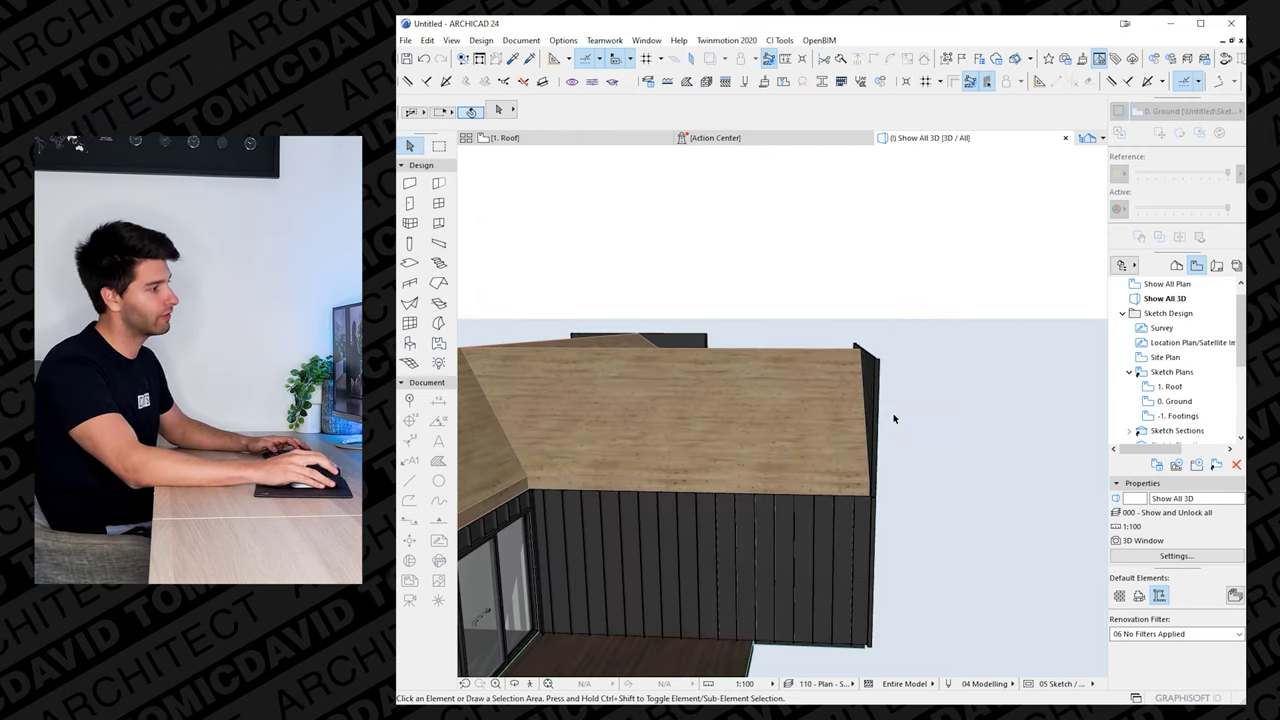
- On the roof plan with the ground-floor trace visible, offset the long wing's upper-left slope end edge outward about 110 mm to the wall's outer face
shift+middle_drag(894, 418, 764, 313)
scroll(866, 428, up, 1)
middle_drag(764, 313, 769, 405)
click(768, 392)
key(Escape)
key(alt+g)
shift+middle_drag(867, 397, 806, 370)
click(589, 140)
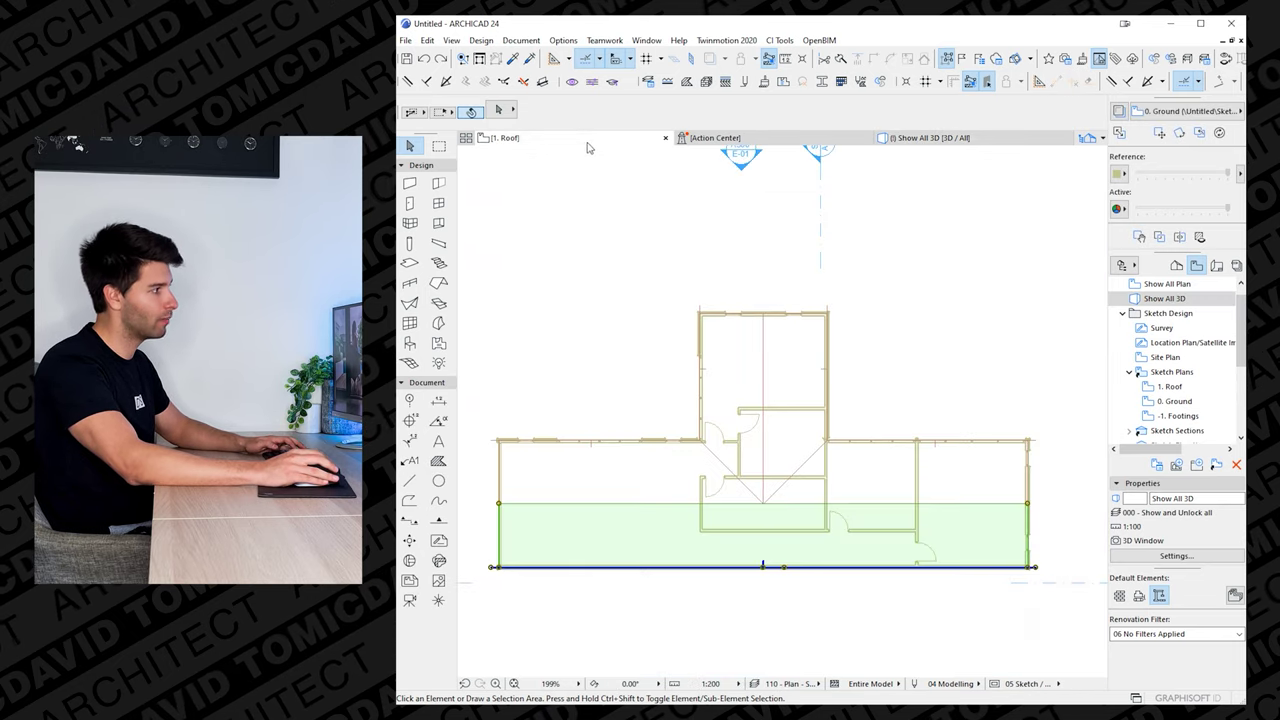
key(F5)
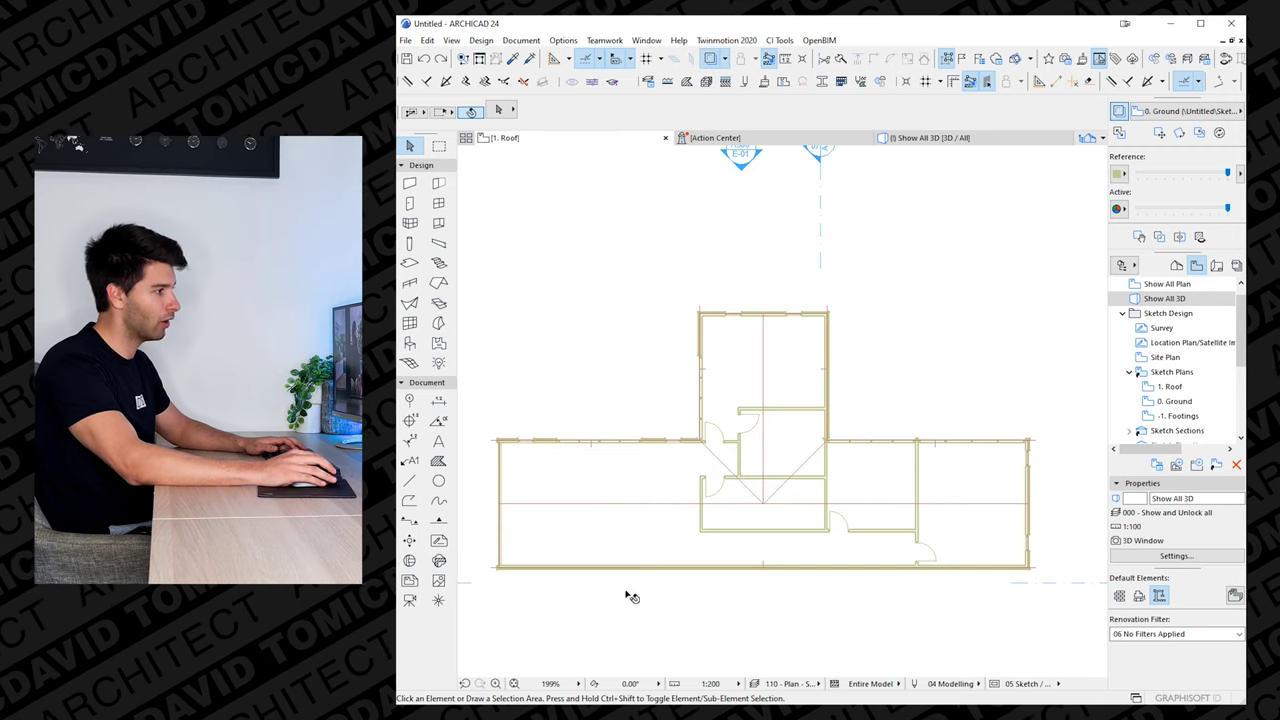
click(502, 519)
click(495, 512)
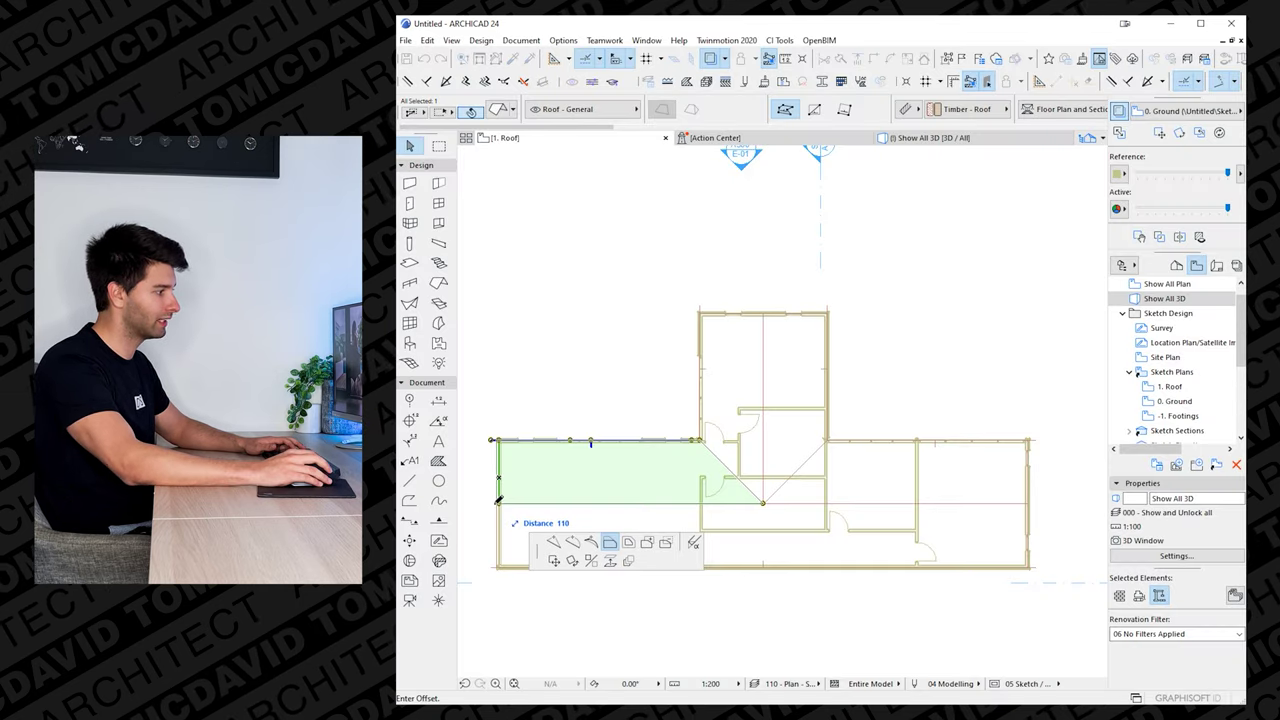
click(497, 501)
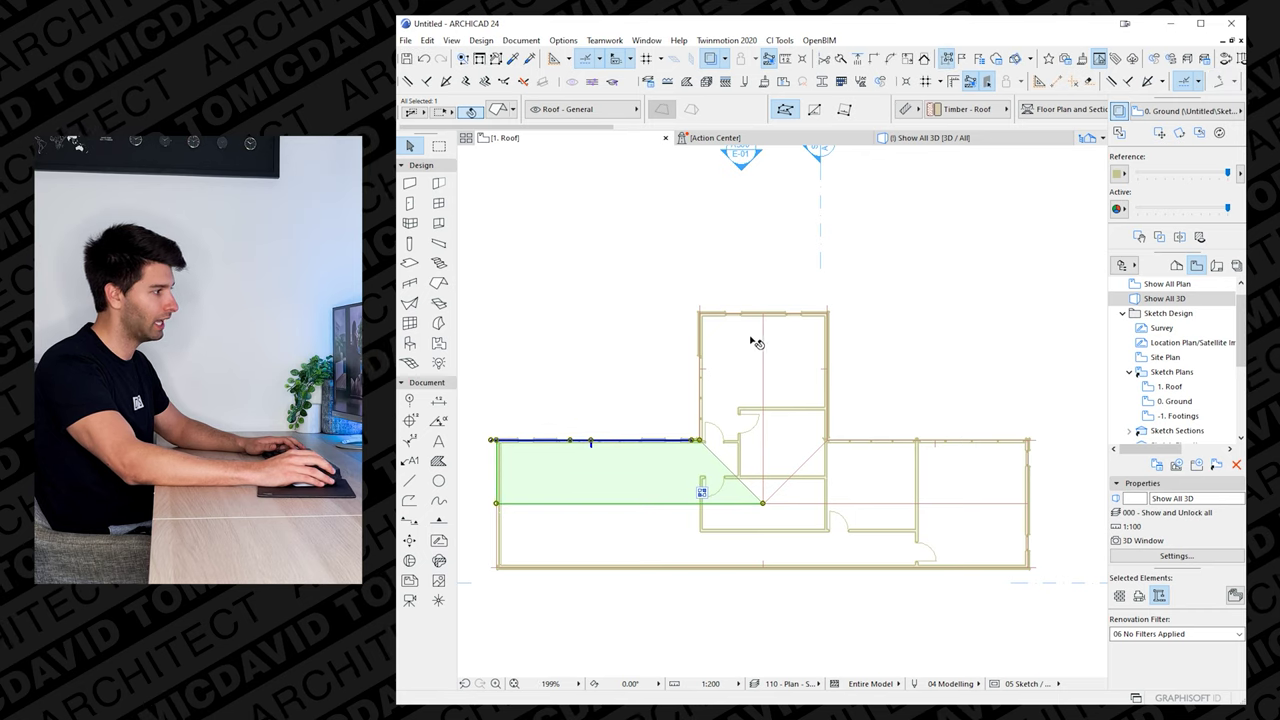
- Offset the same slope's eaves edge outward to the wall's outer face and check the gable roof in 3D
click(623, 423)
click(600, 440)
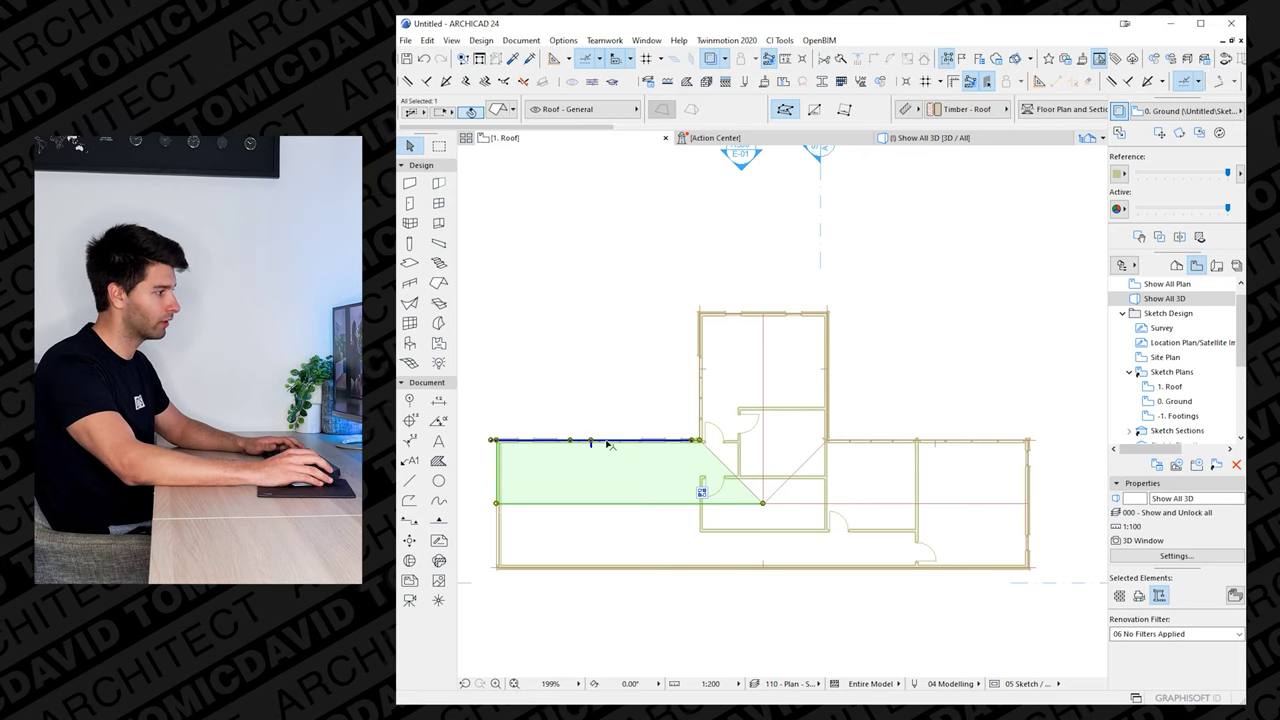
click(605, 440)
click(605, 436)
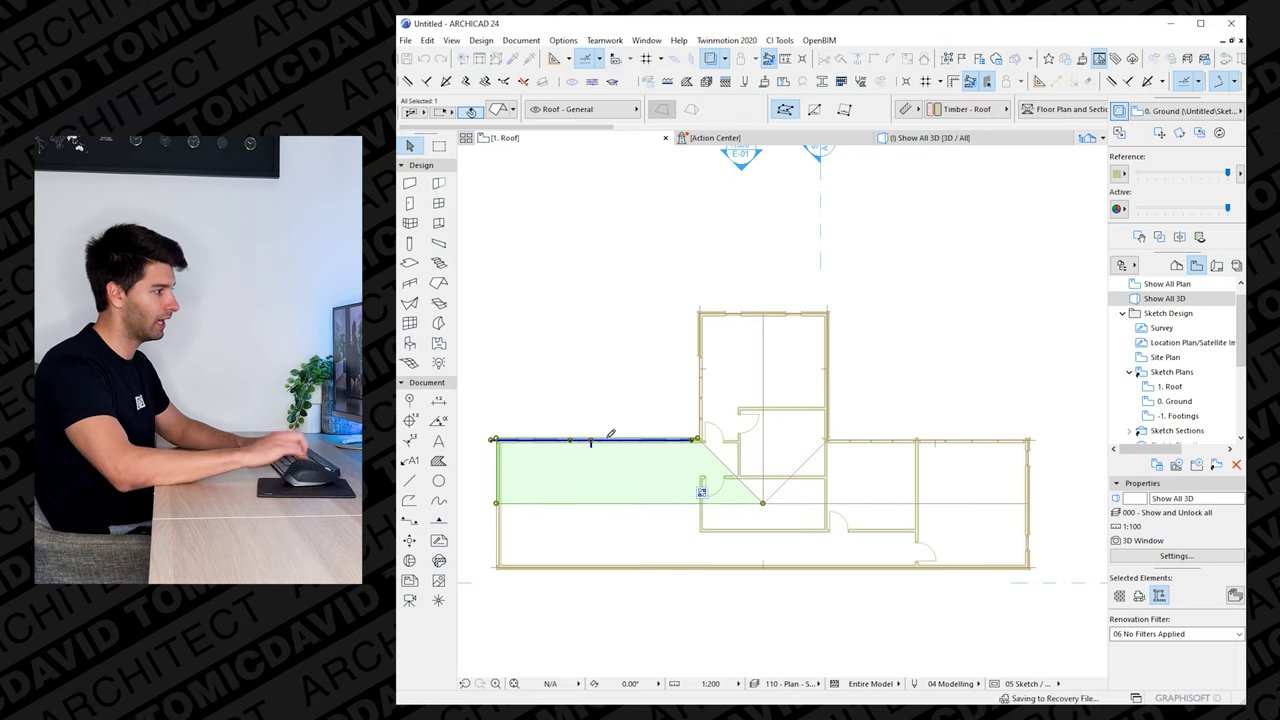
click(715, 408)
key(Escape)
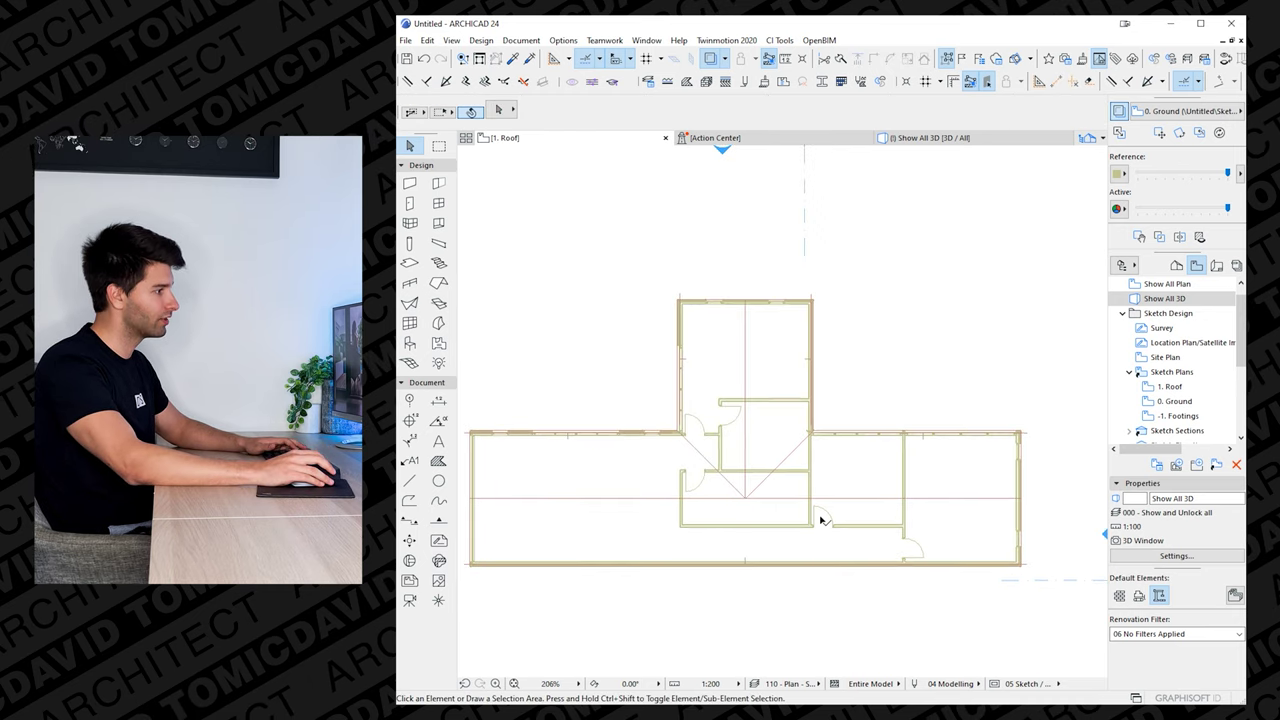
click(913, 138)
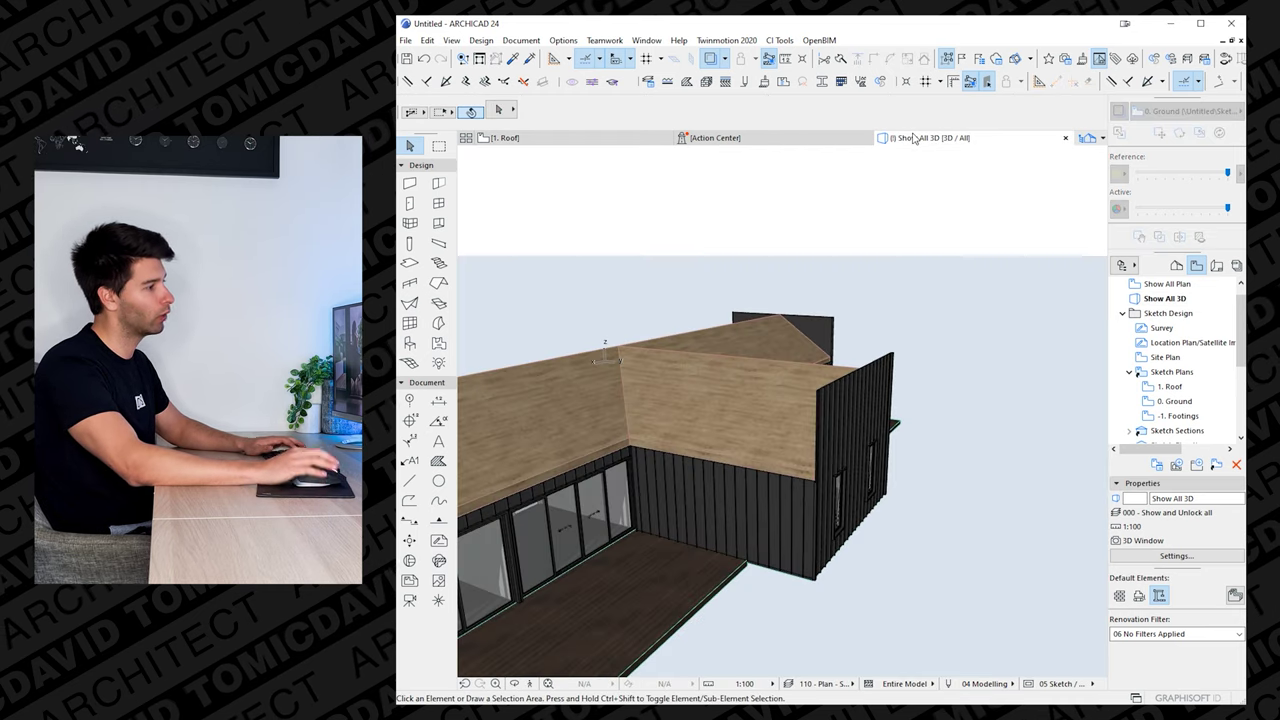
shift+middle_drag(752, 436, 836, 414)
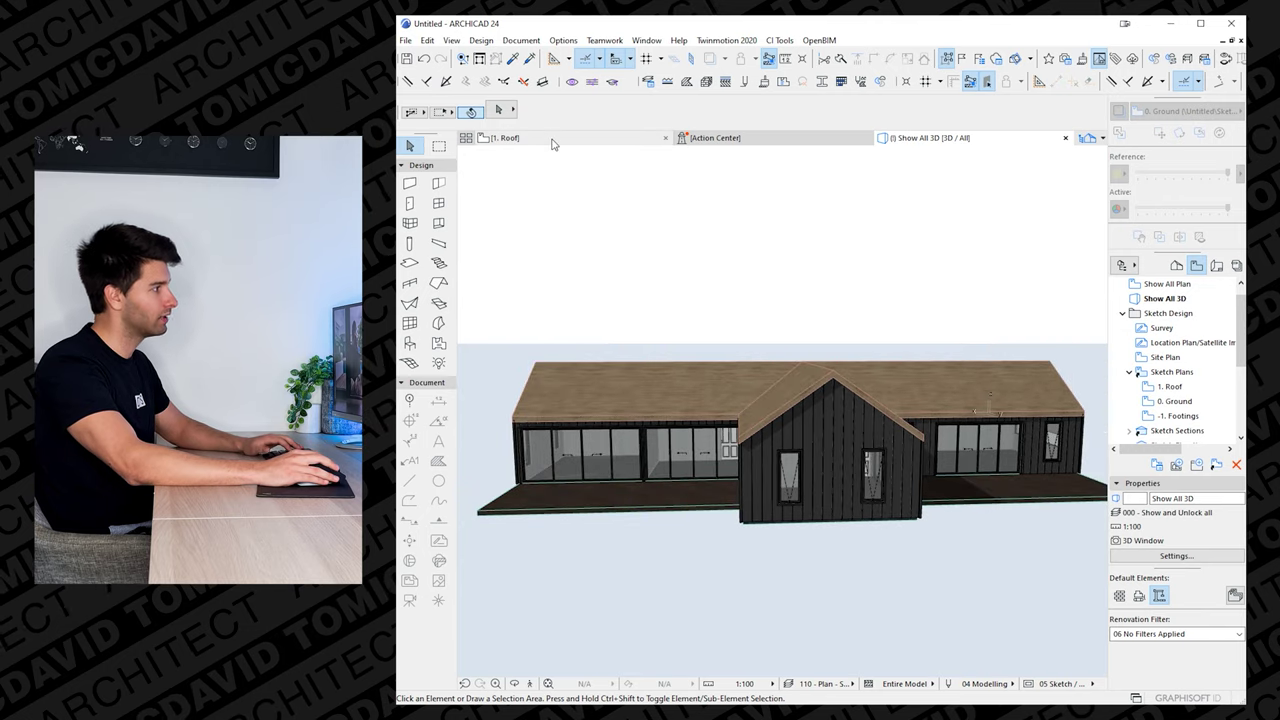
- Select all five roof planes on the roof plan and open the CI Tools Roof Coverings settings for them
click(548, 141)
click(703, 440)
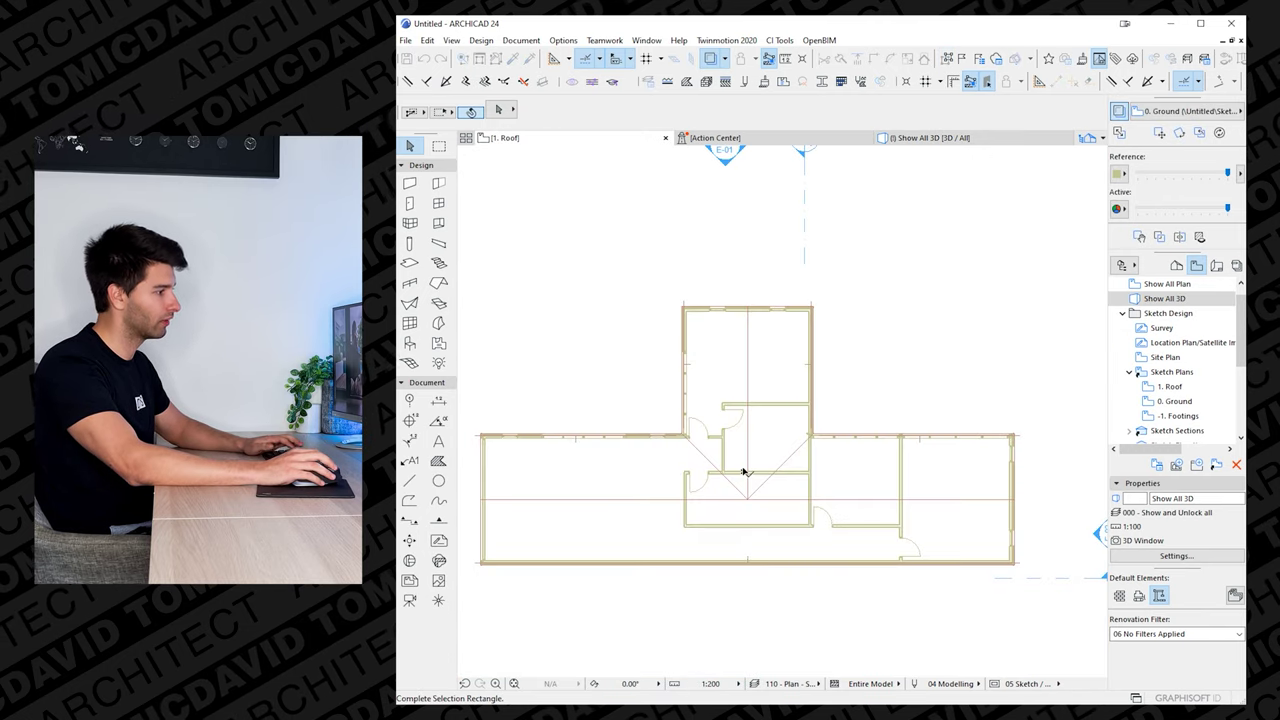
click(753, 502)
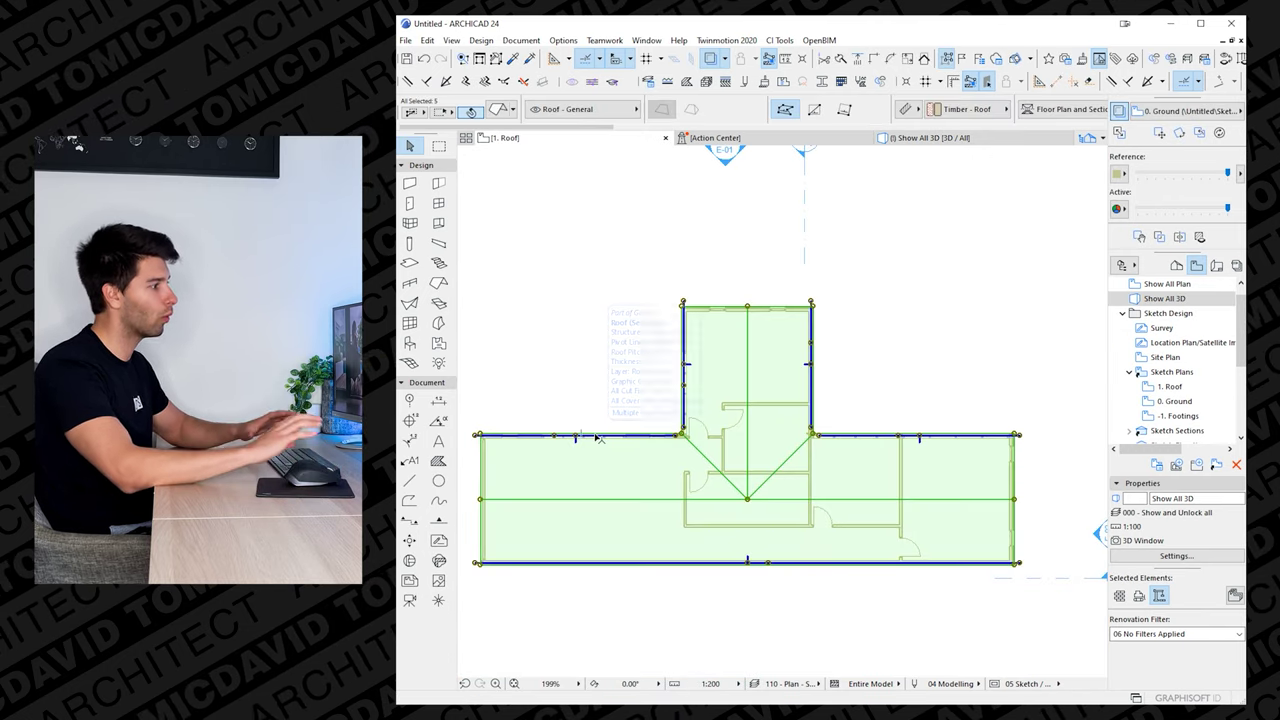
click(790, 42)
mouse_move(800, 74)
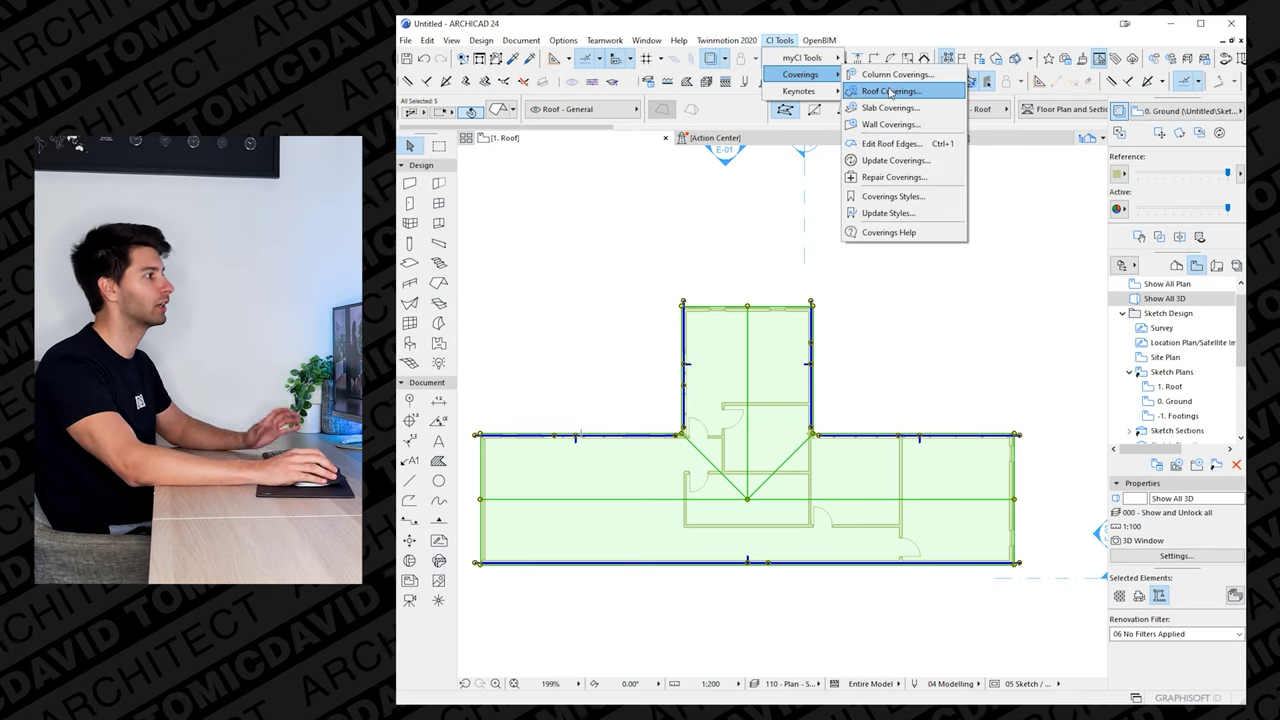
click(890, 92)
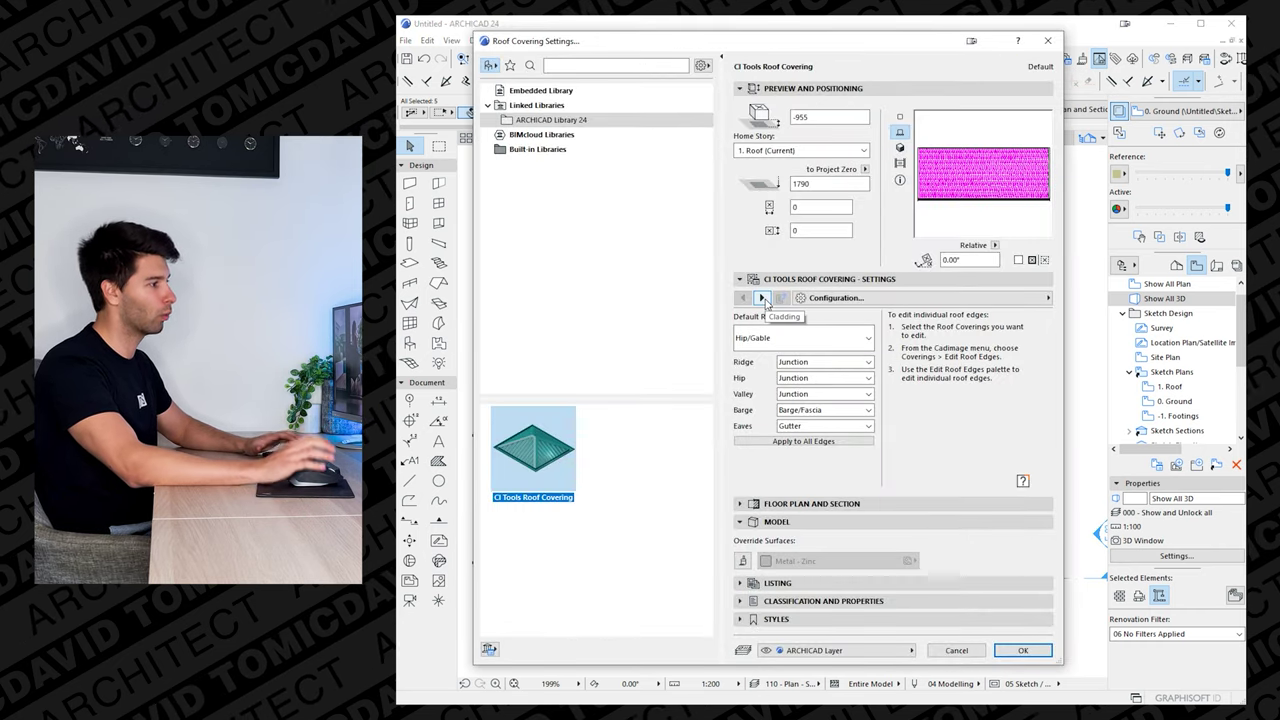
- Apply Ribbed cladding with A 340, B 9, C 53, D 18, E 35 and the surface override Paint - Anthracite to the roof coverings
click(763, 298)
click(758, 350)
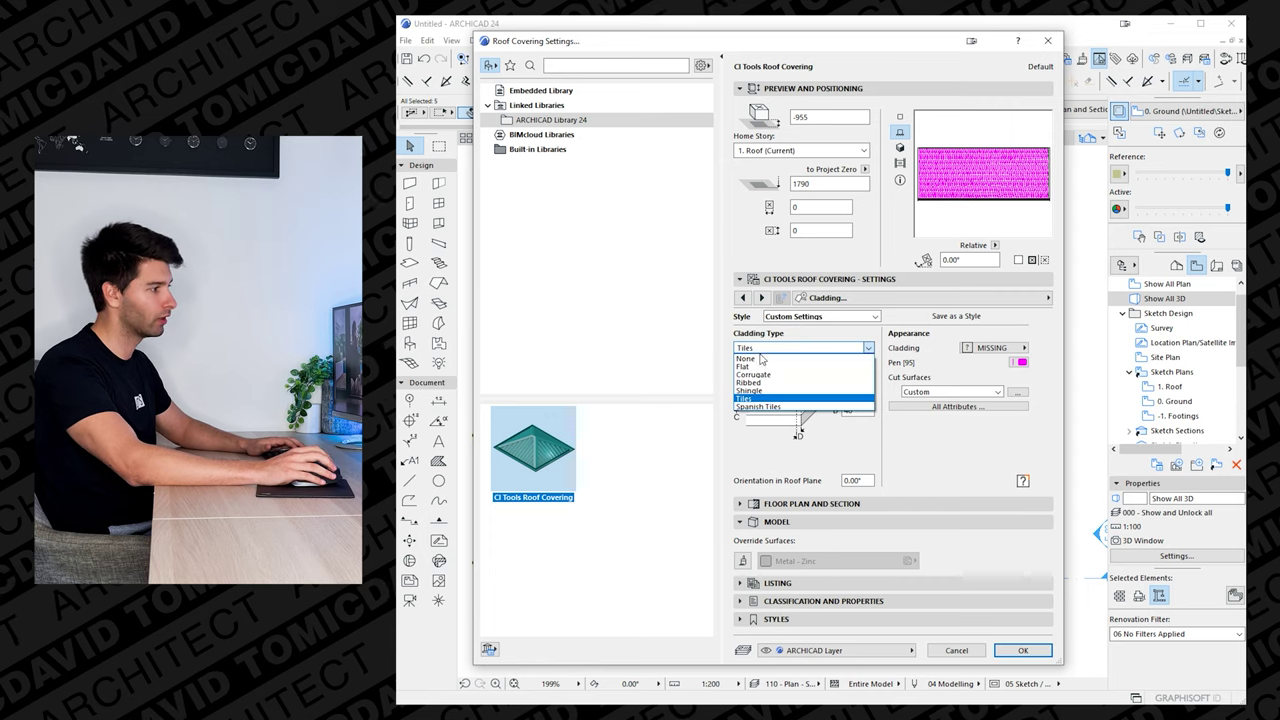
click(766, 385)
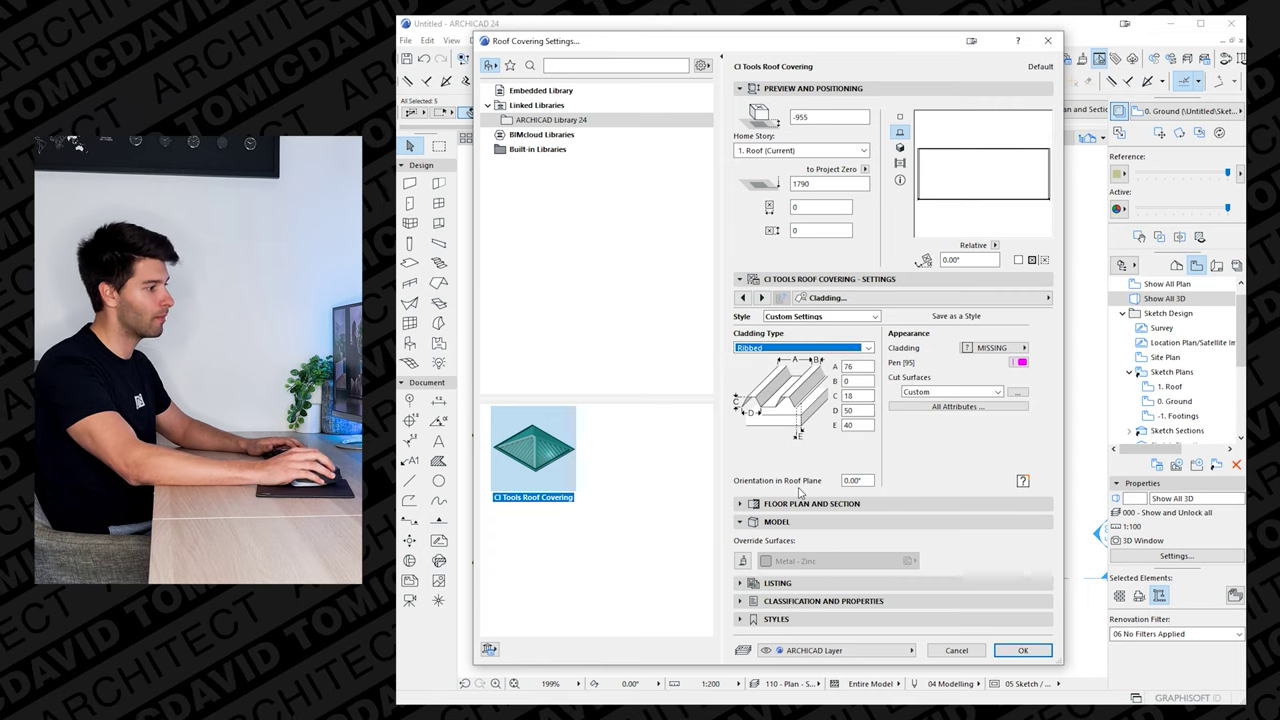
click(743, 561)
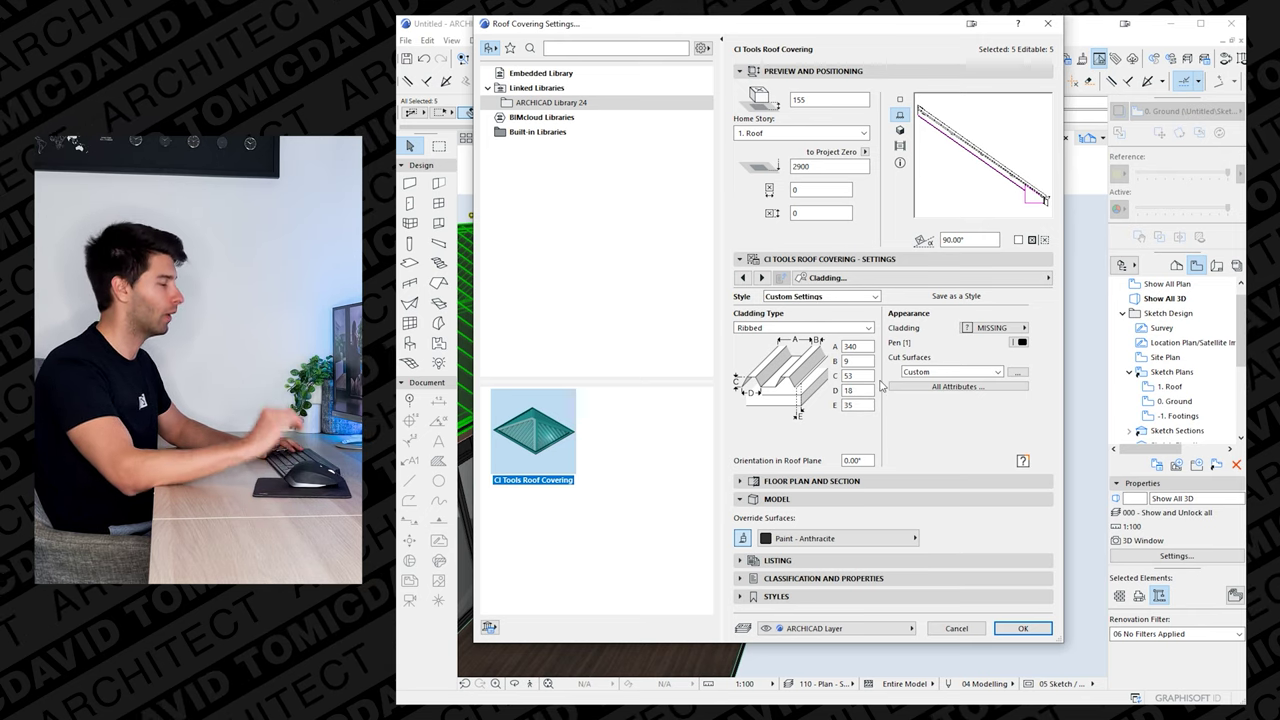
click(1022, 628)
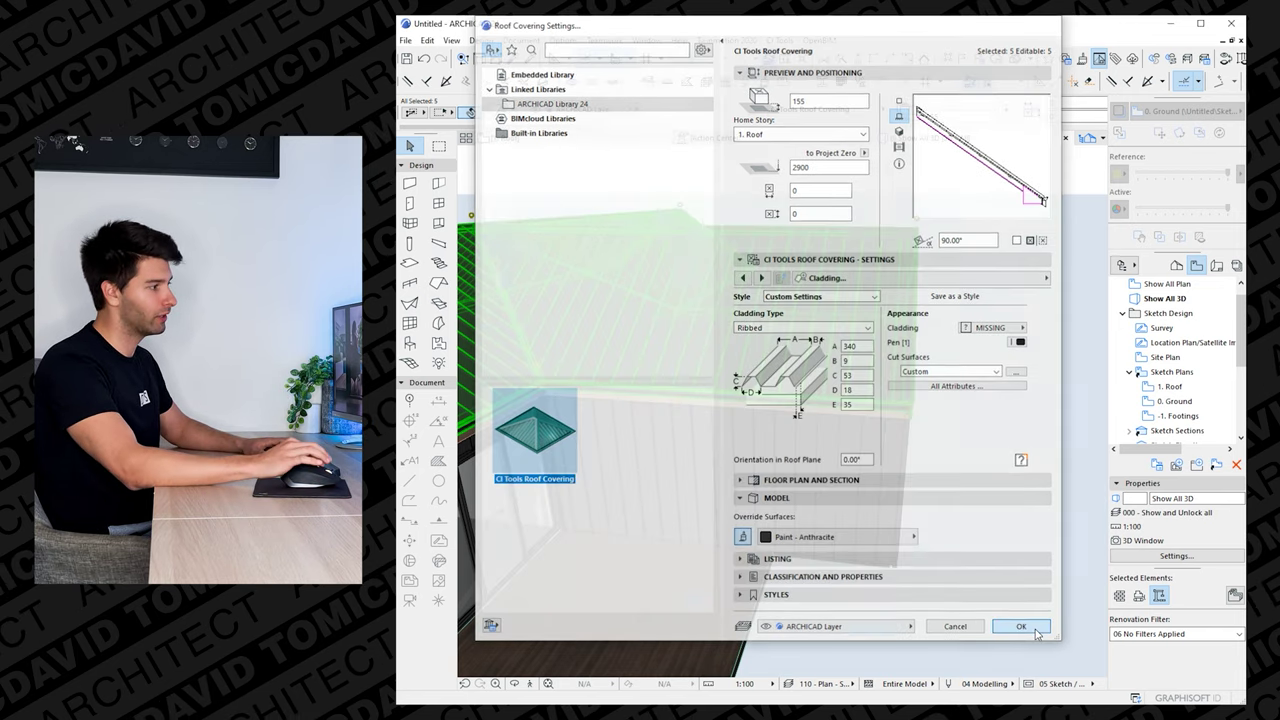
- Examine the ribbed roof covering in 3D around the projecting wing's gable, the eaves and the valley
key(Escape)
shift+middle_drag(834, 360, 757, 343)
scroll(868, 412, up, 2)
shift+middle_drag(868, 405, 690, 484)
shift+middle_drag(703, 392, 689, 451)
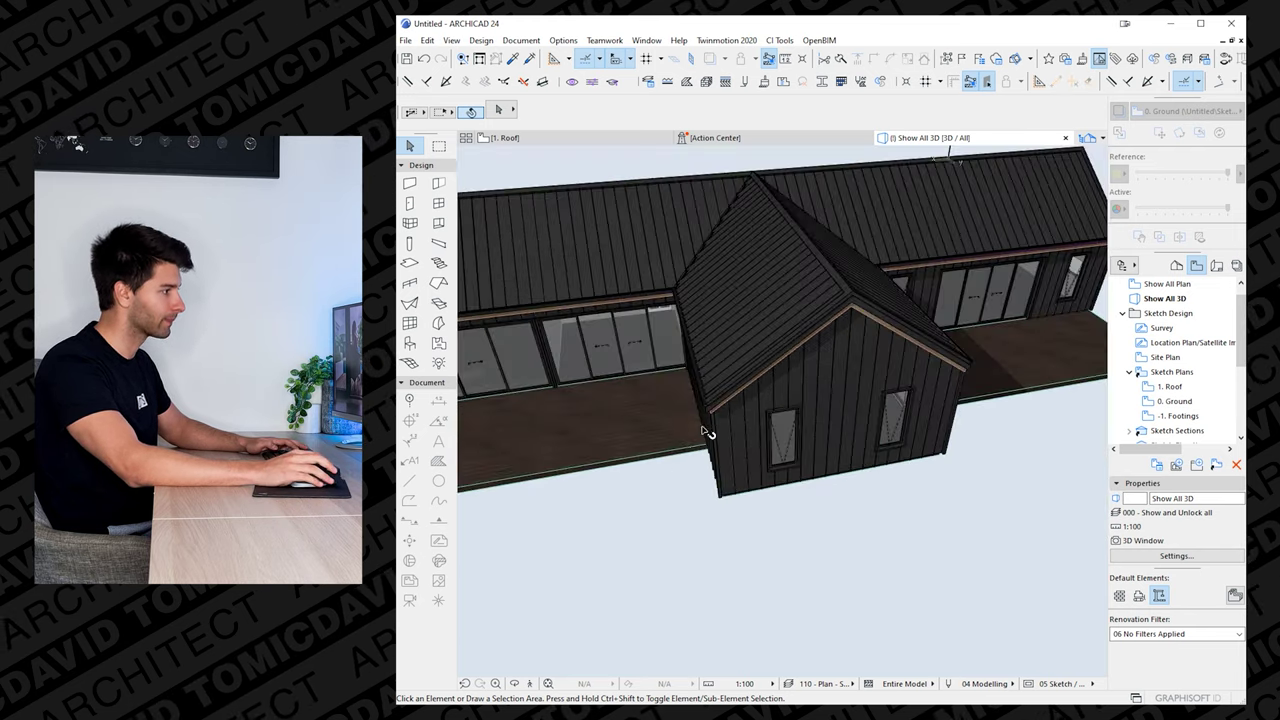
scroll(722, 322, up, 2)
shift+middle_drag(737, 300, 674, 380)
scroll(779, 408, up, 1)
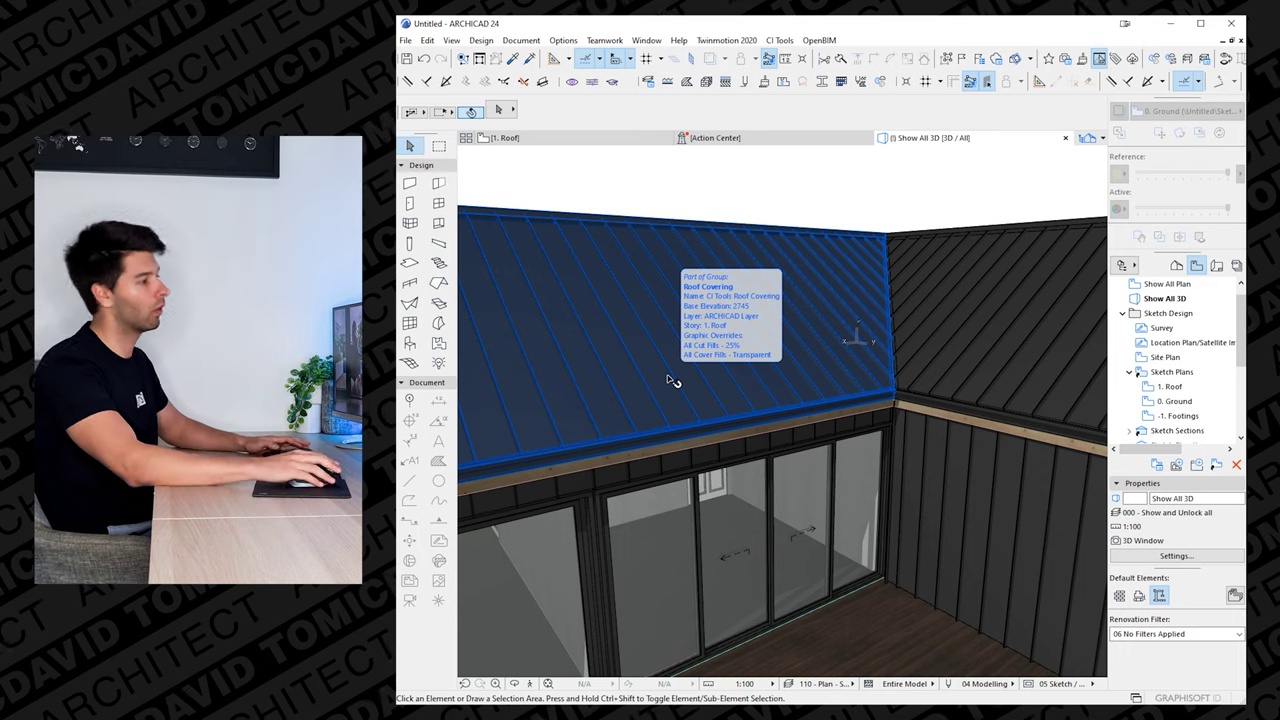
scroll(672, 380, down, 5)
- Open the settings of the five roof coverings and change their gutter profile to Parapet
shift+middle_drag(749, 355, 737, 366)
click(737, 366)
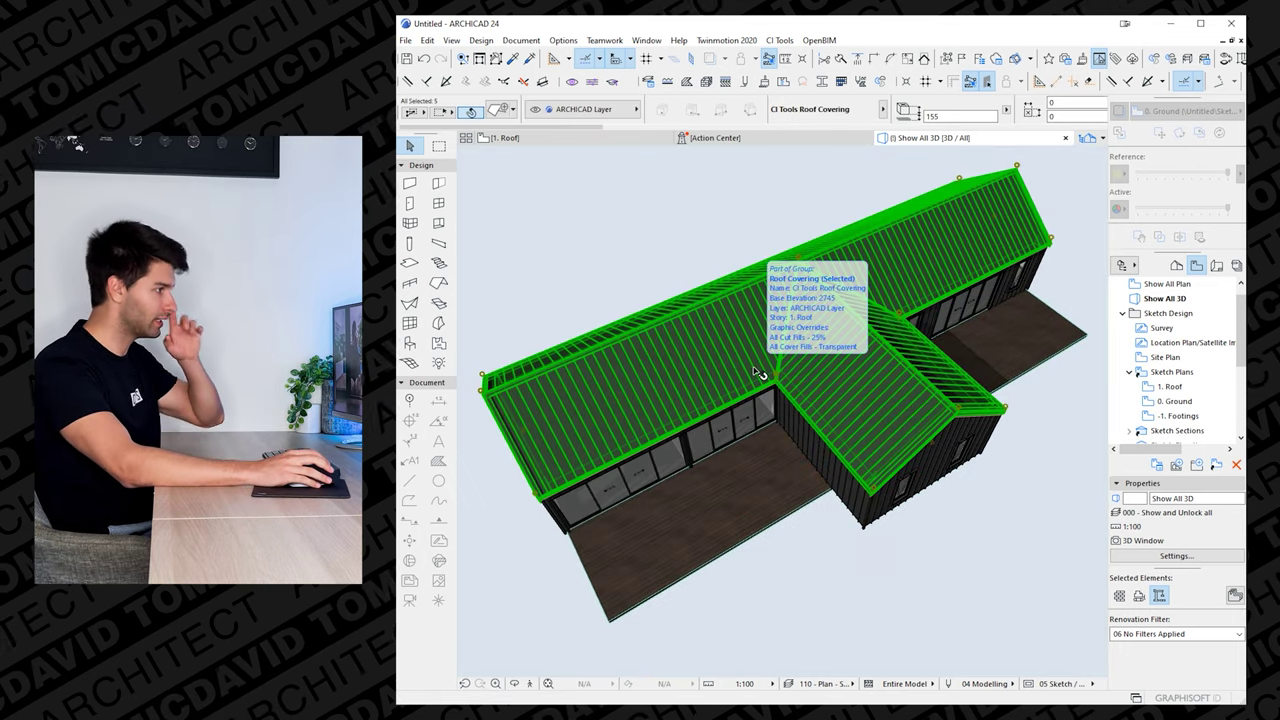
double_click(757, 372)
click(871, 280)
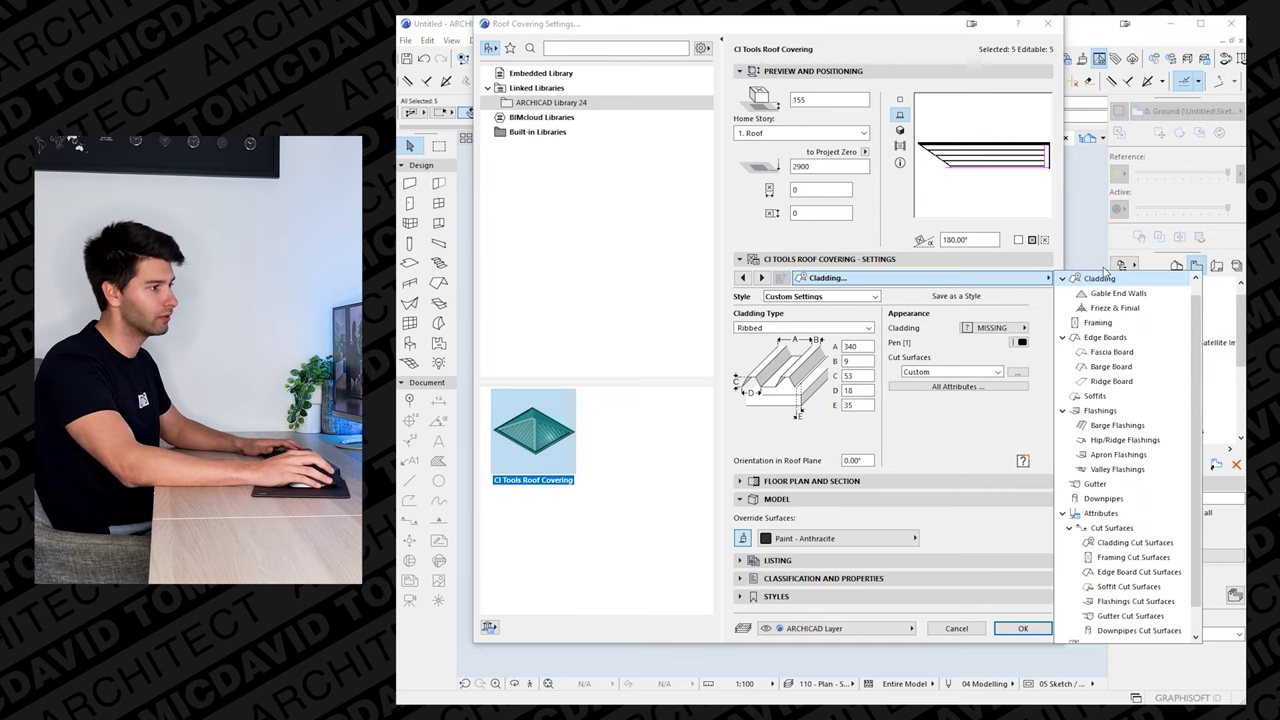
click(1095, 484)
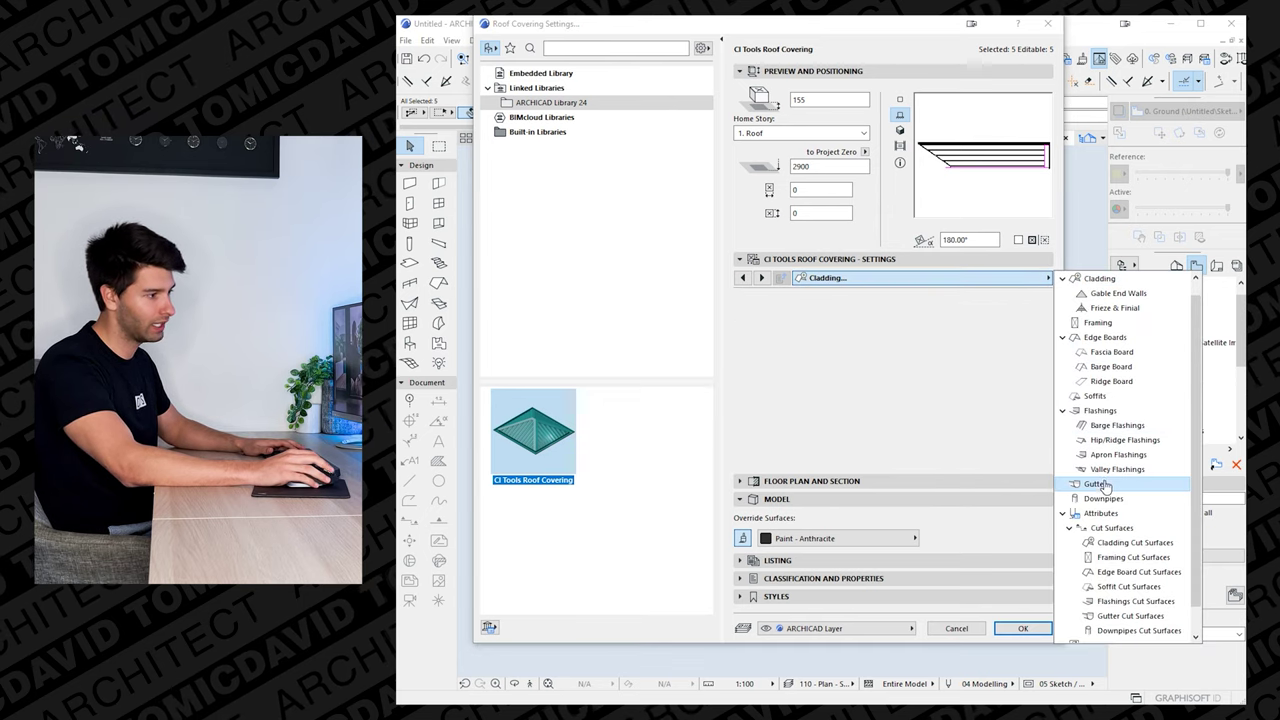
click(787, 330)
click(795, 330)
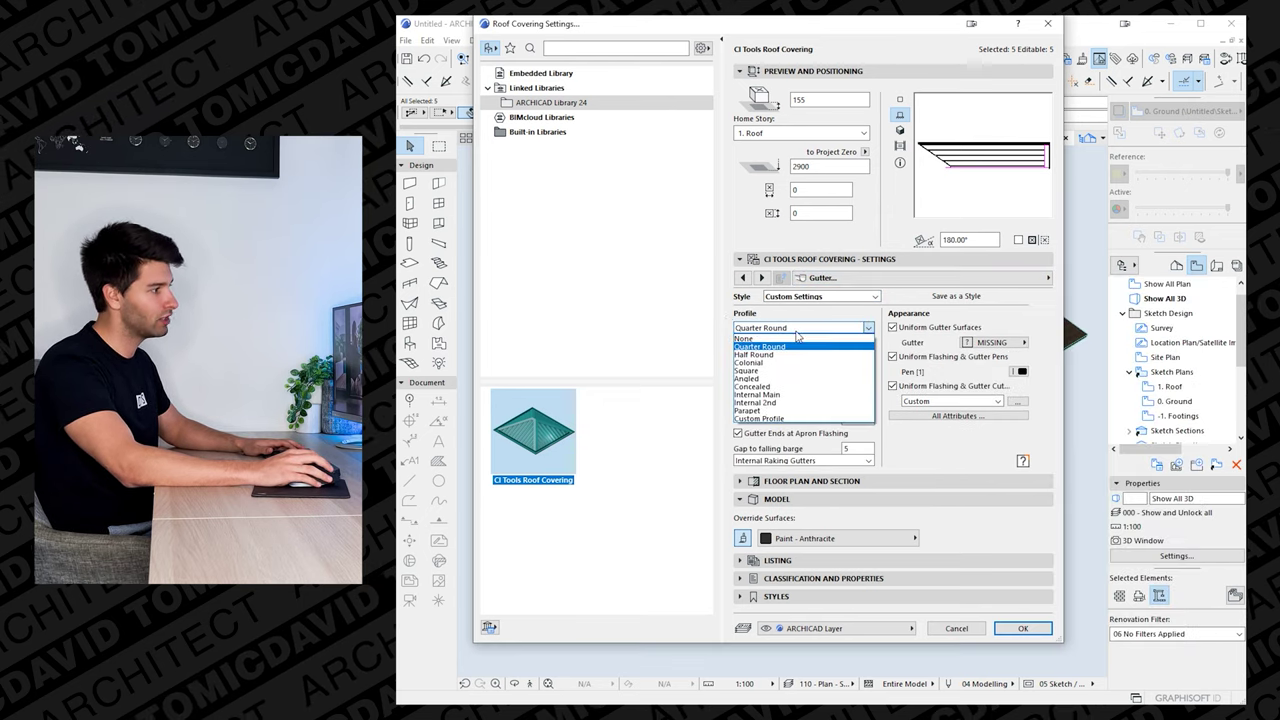
click(790, 410)
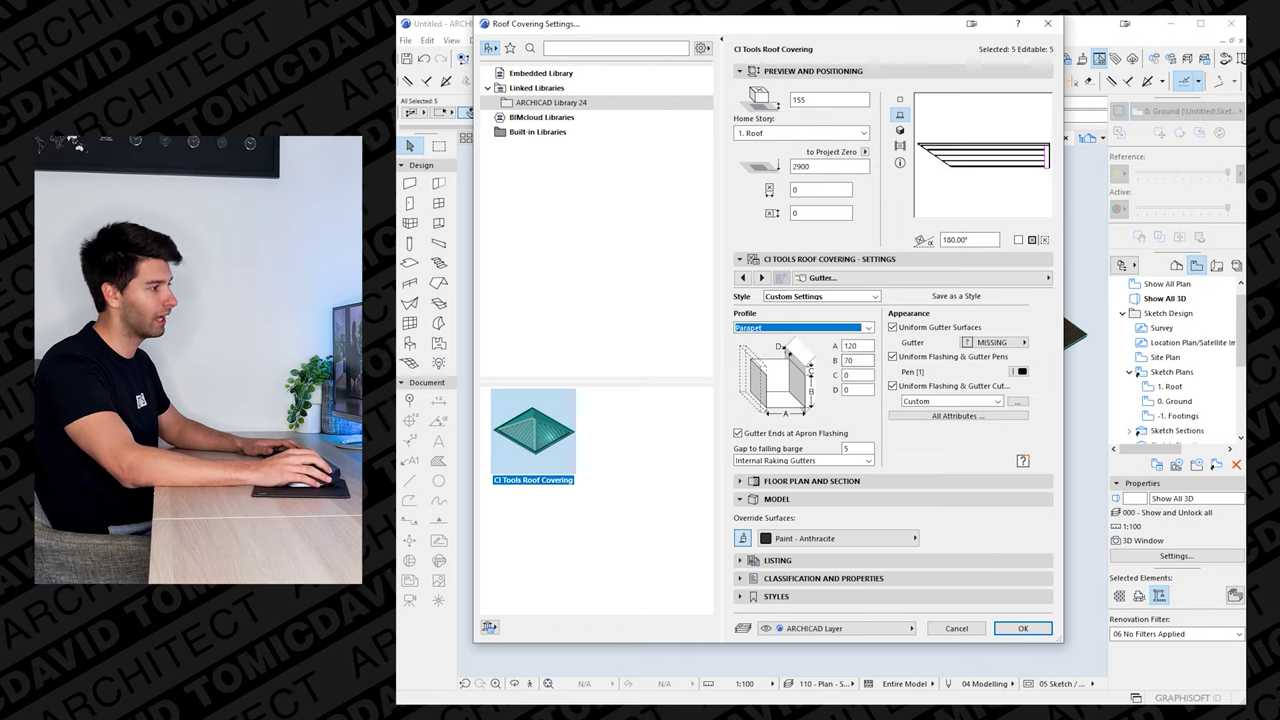
- Set the parapet gutter's A dimension to 180
double_click(852, 346)
text(3)
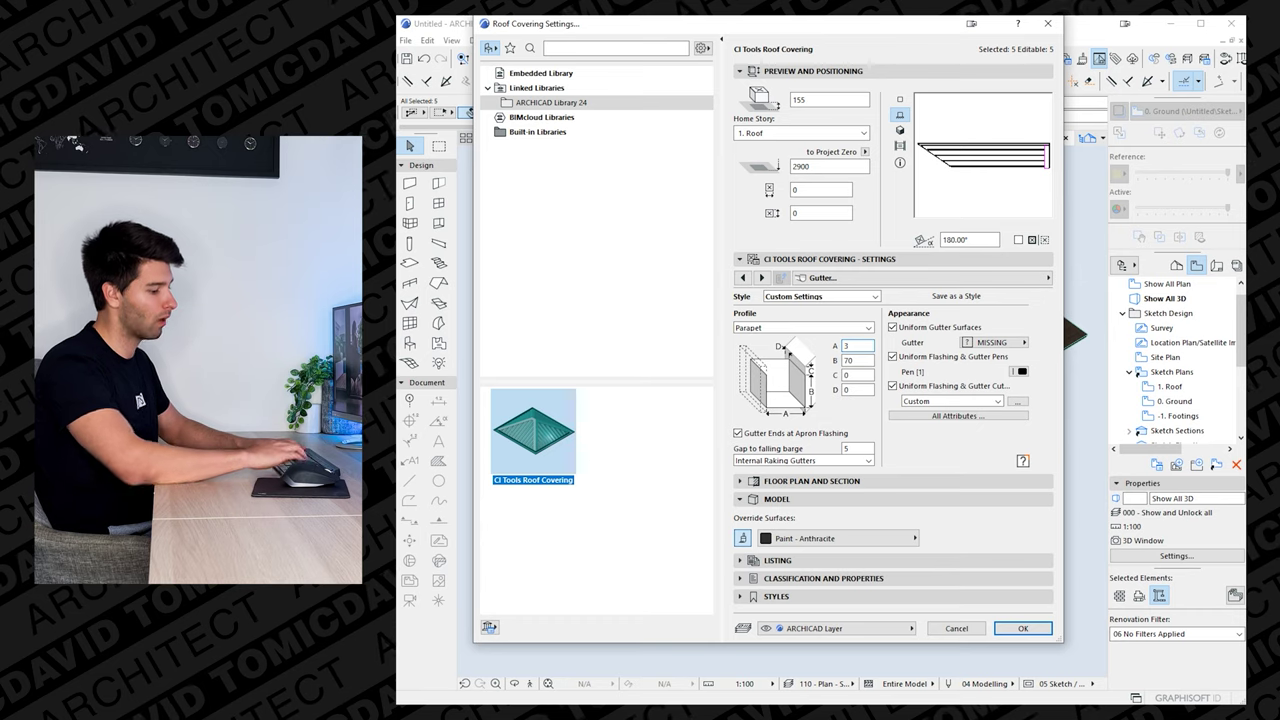
text(80)
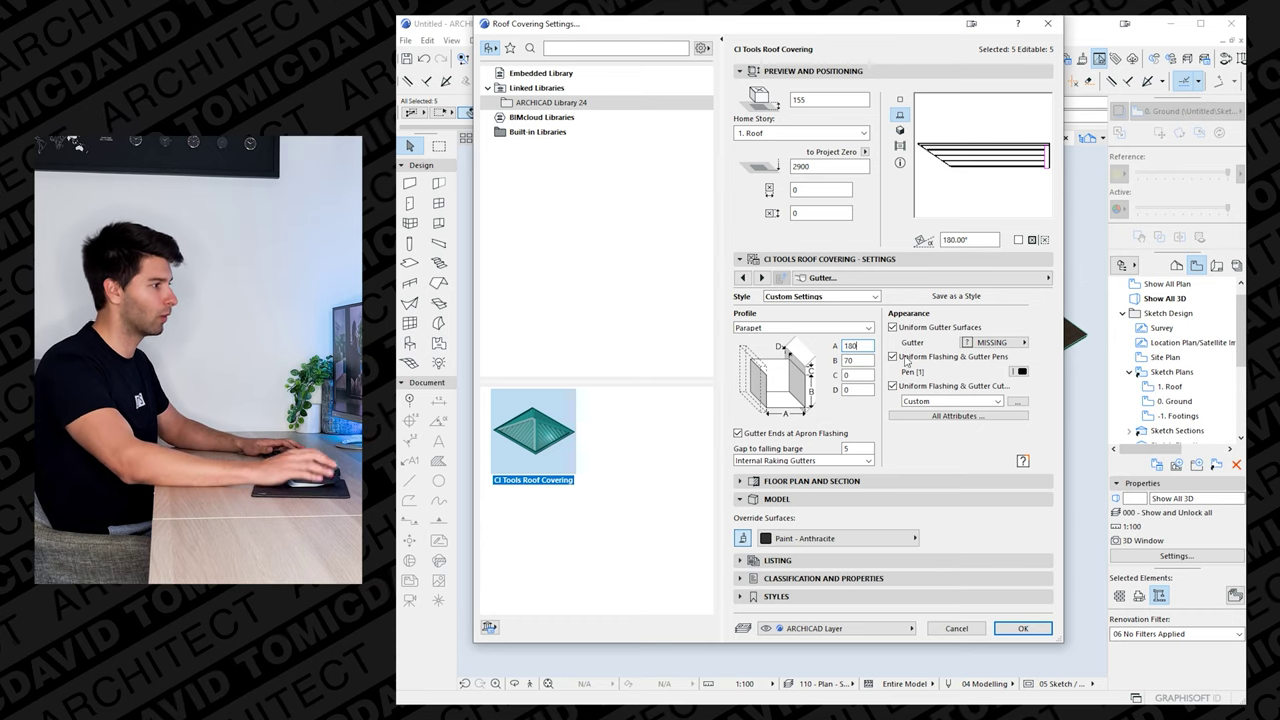
key(Return)
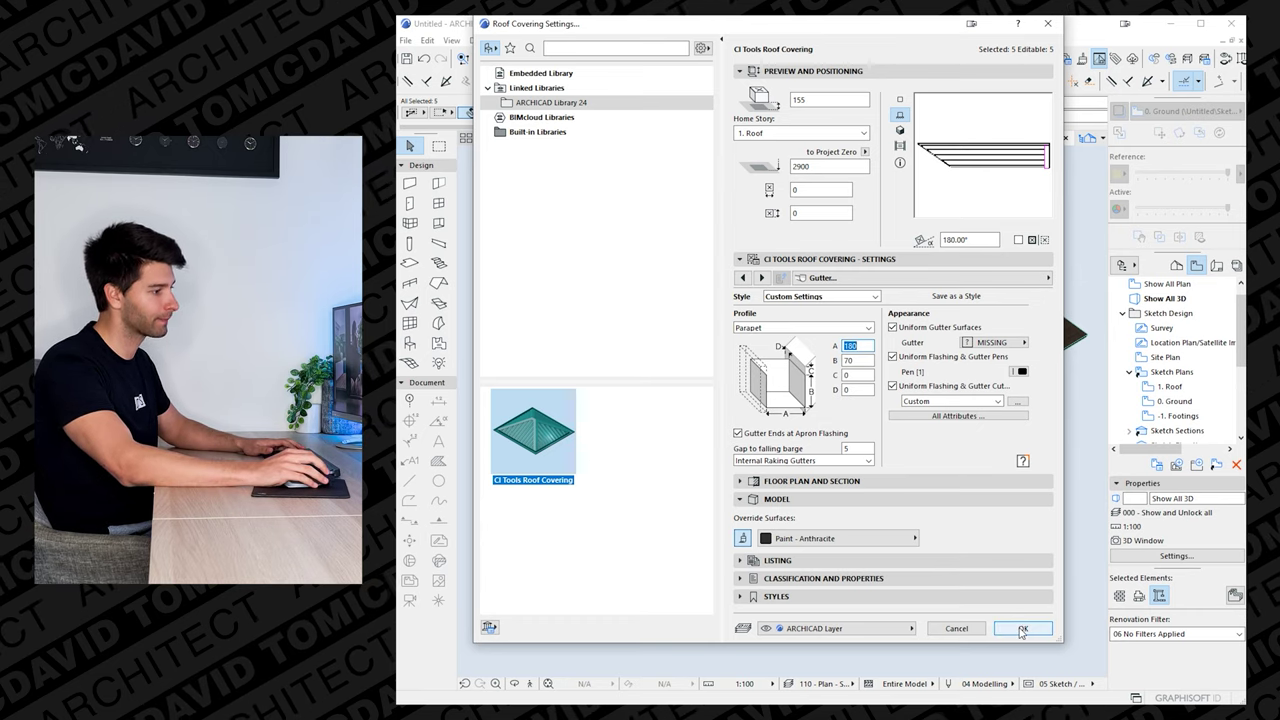
- Apply the parapet gutter settings to the roof coverings and inspect the projecting wing's eaves corner in 3D
click(1021, 628)
key(Escape)
scroll(779, 355, up, 5)
shift+middle_drag(783, 420, 811, 574)
middle_drag(803, 290, 808, 478)
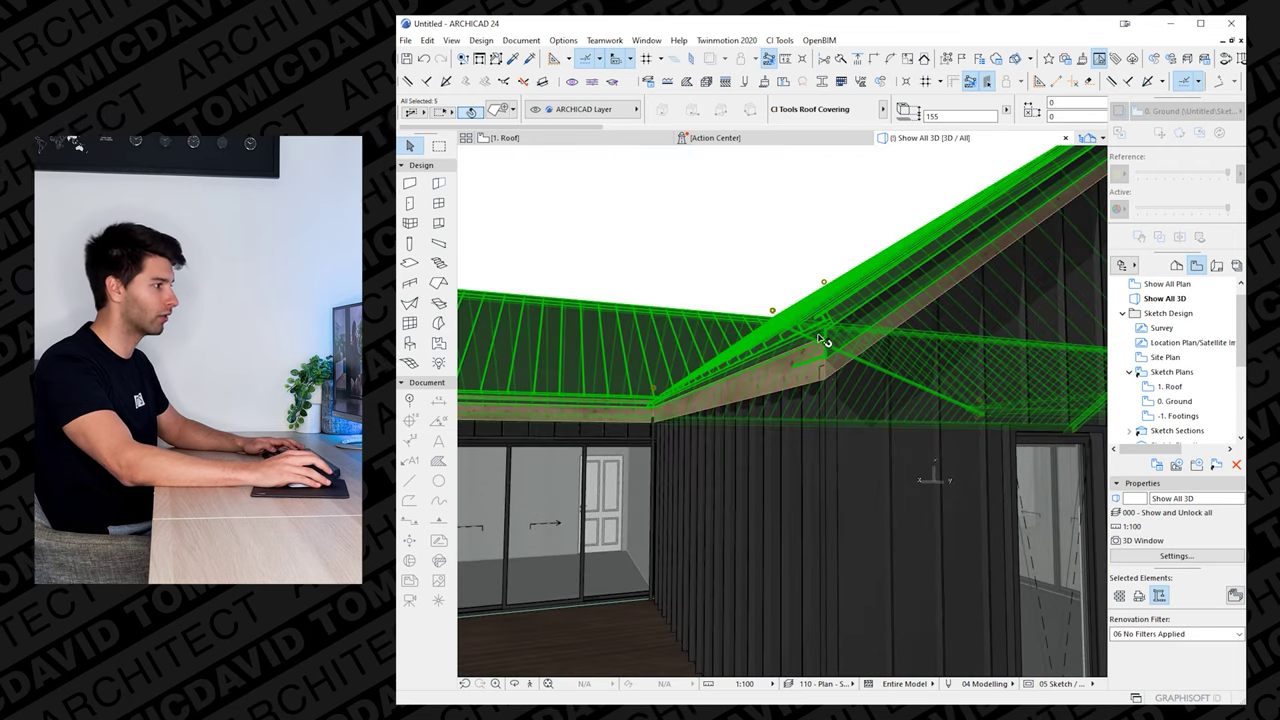
key(Escape)
shift+middle_drag(826, 351, 818, 431)
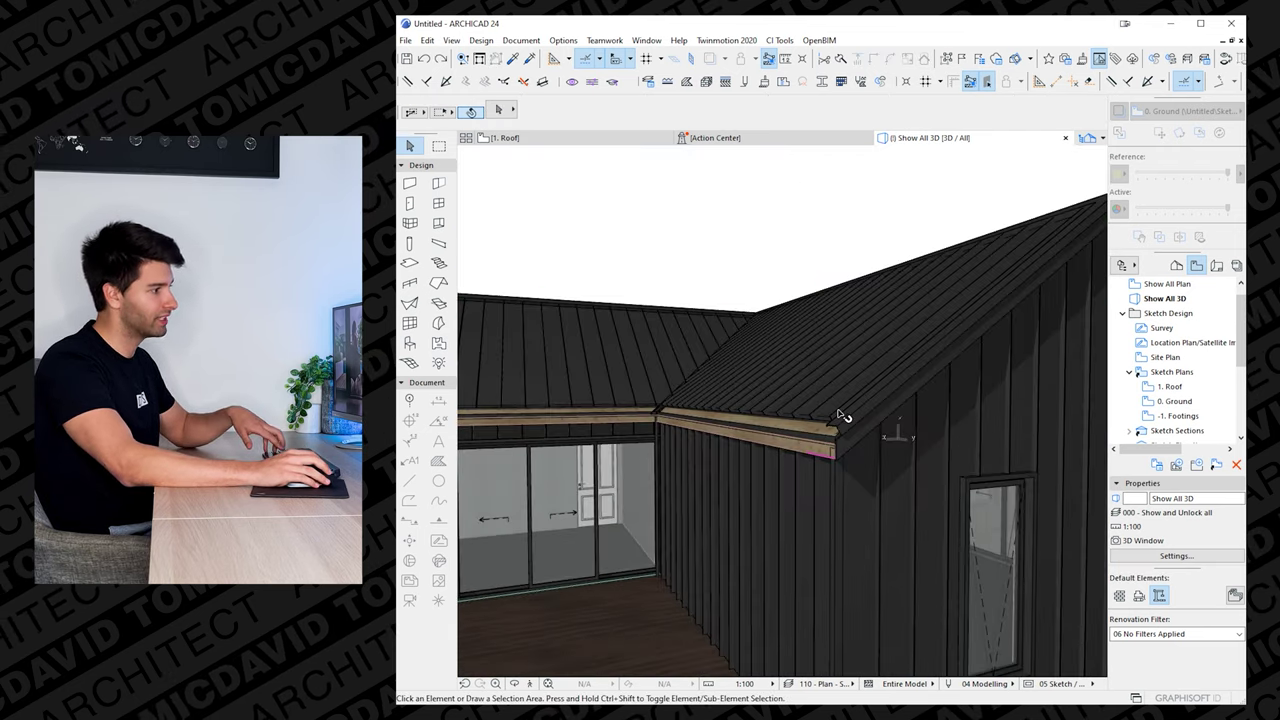
- Set the B dimension of the five roof coverings' timber framing to 90 and inspect the eaves corner
click(829, 396)
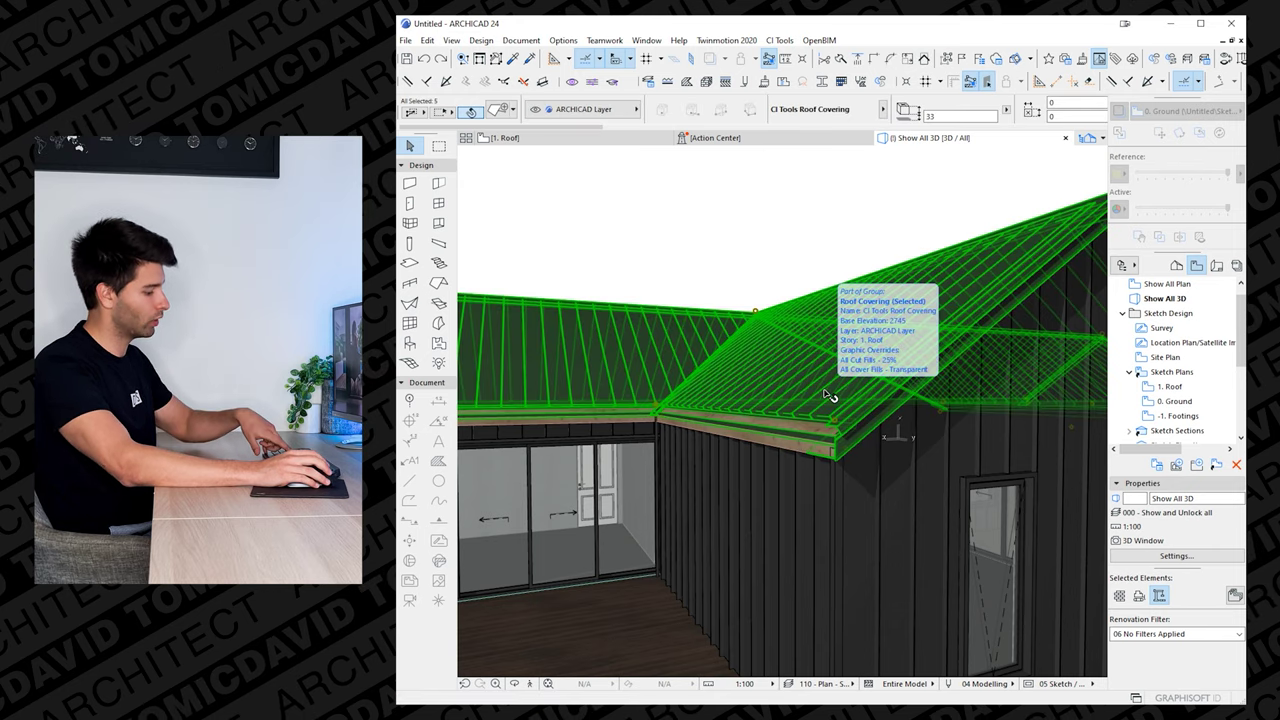
double_click(829, 398)
click(842, 280)
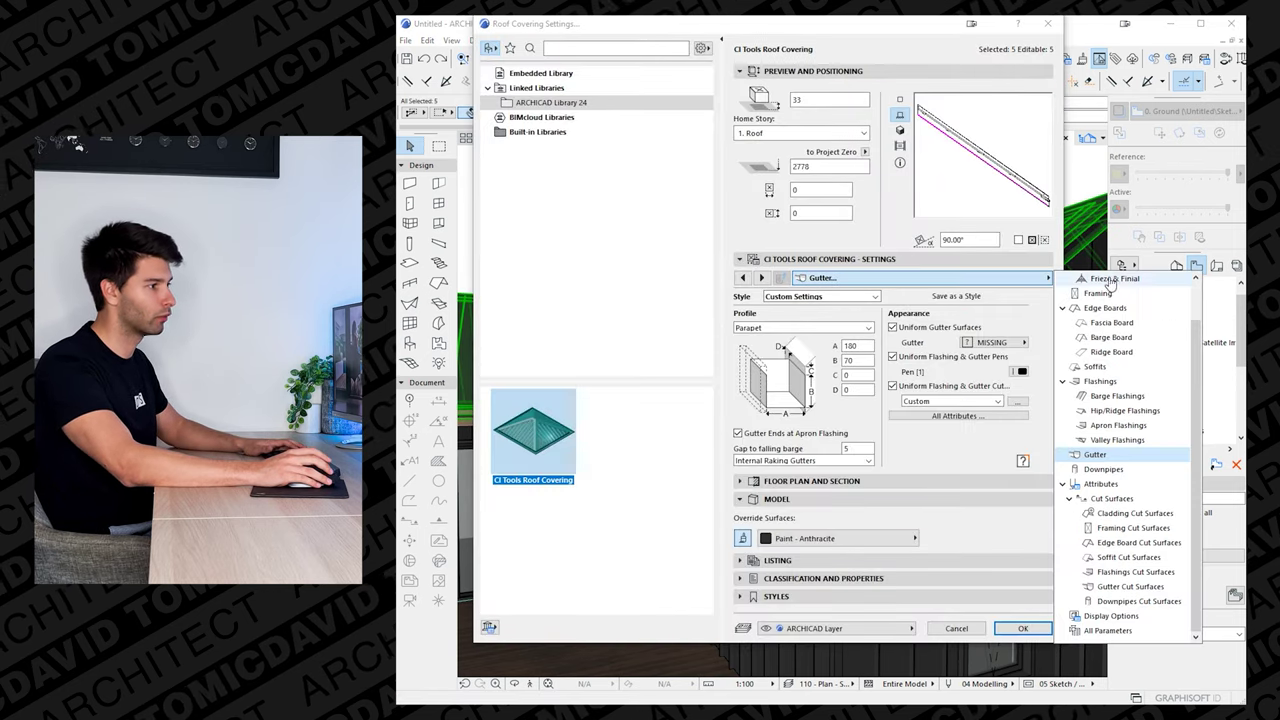
click(1124, 296)
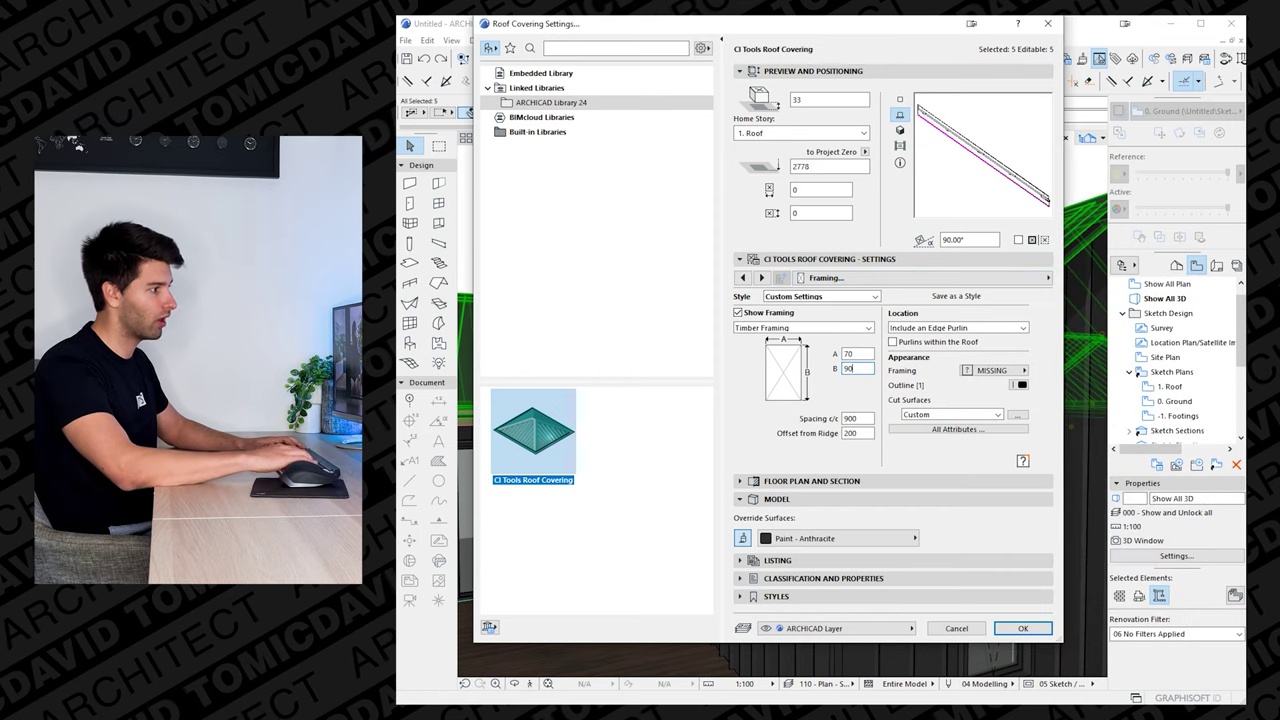
key(Return)
scroll(829, 450, up, 1)
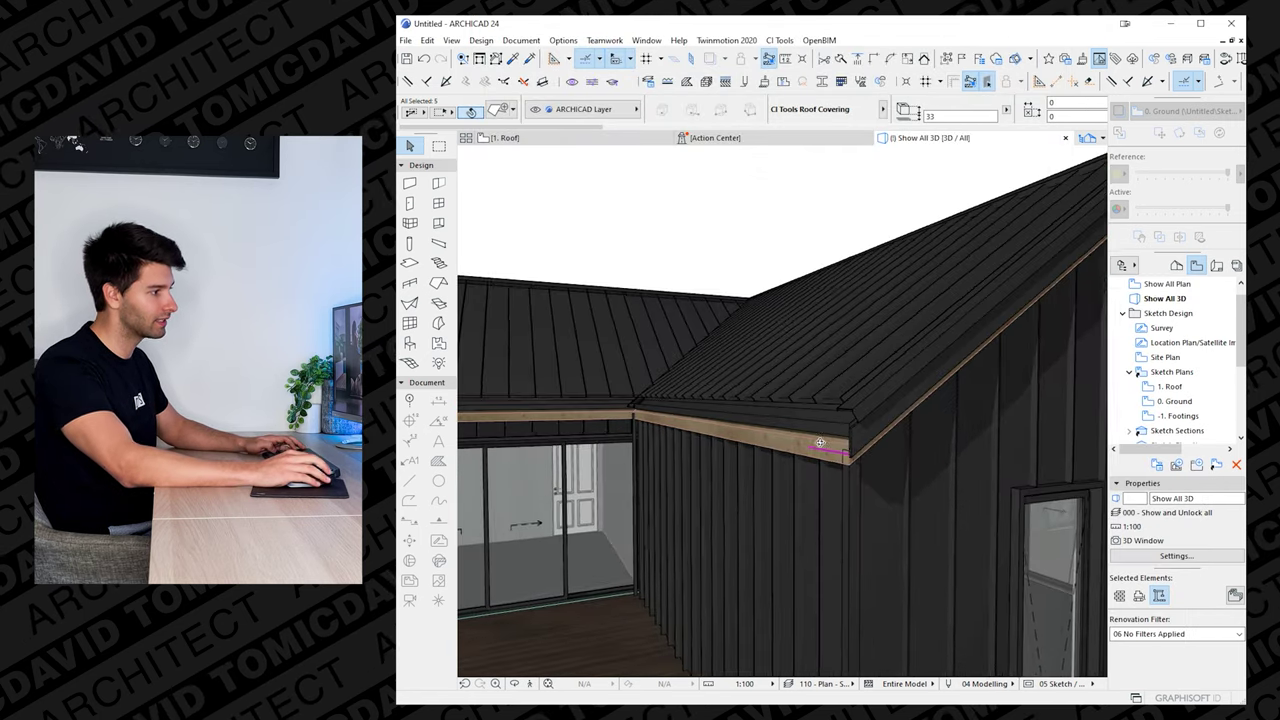
shift+middle_drag(831, 449, 895, 404)
scroll(686, 438, up, 4)
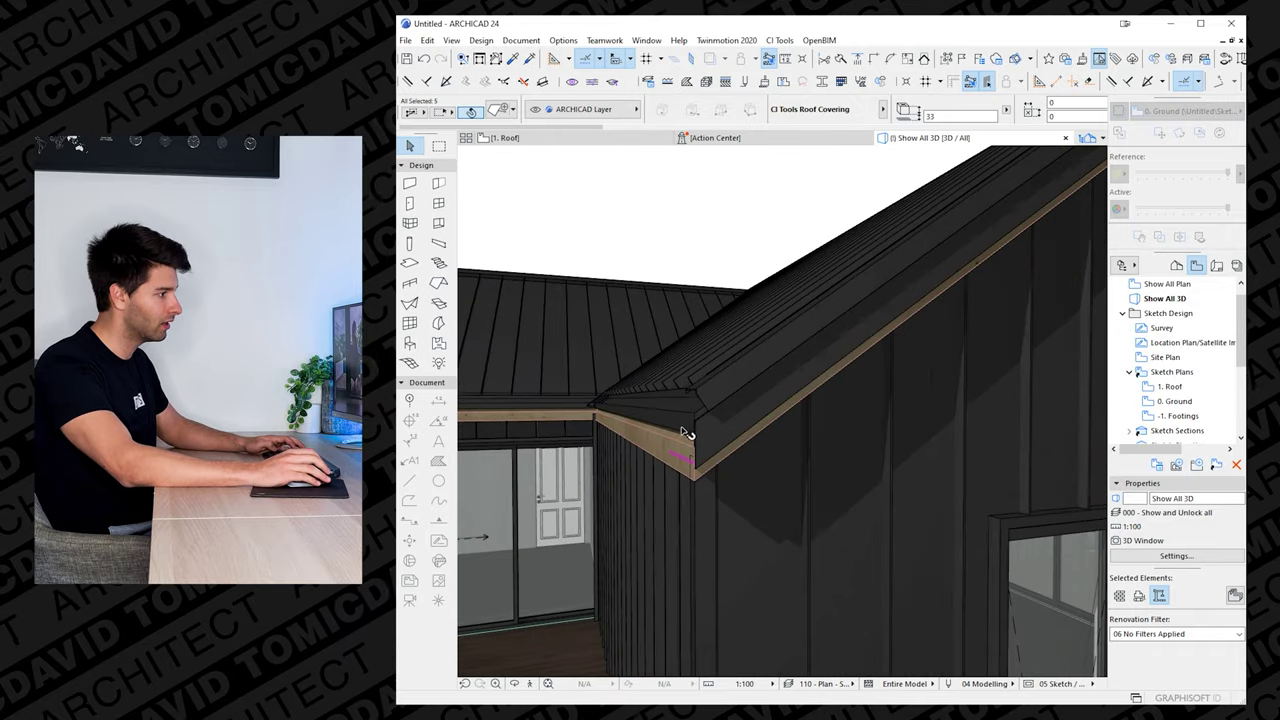
shift+middle_drag(680, 437, 680, 431)
scroll(681, 433, down, 10)
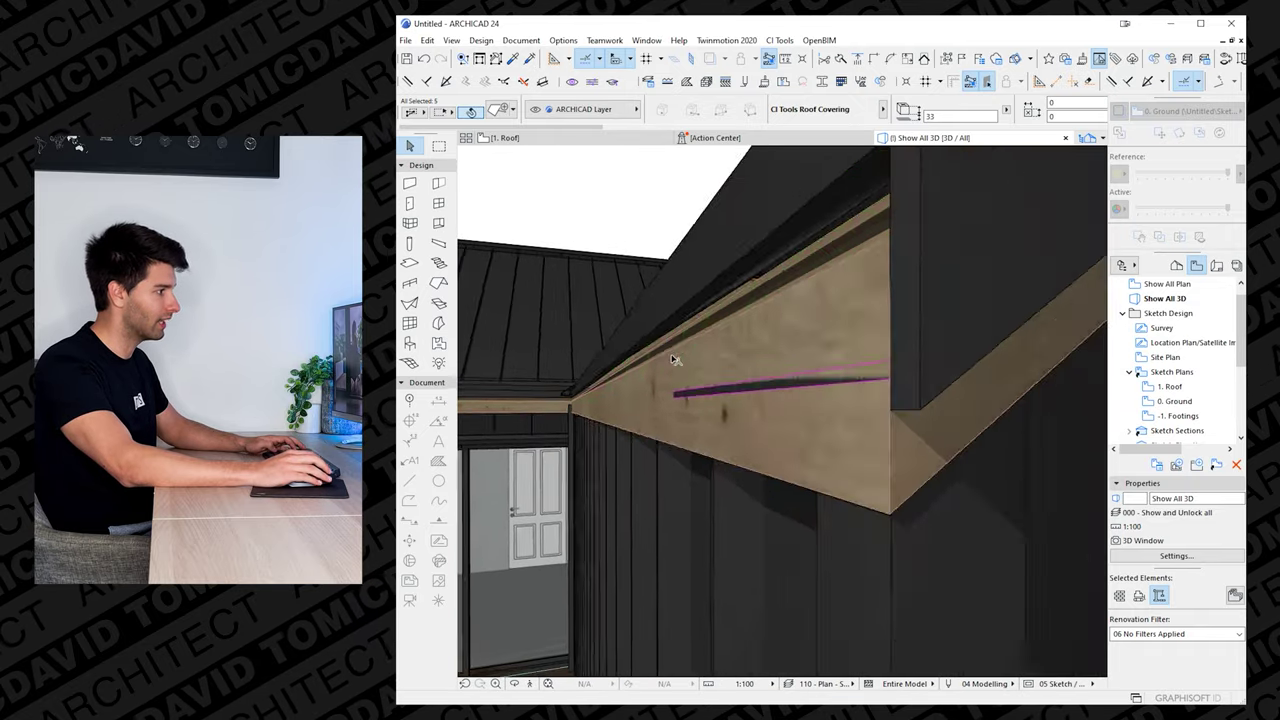
shift+middle_drag(837, 455, 789, 417)
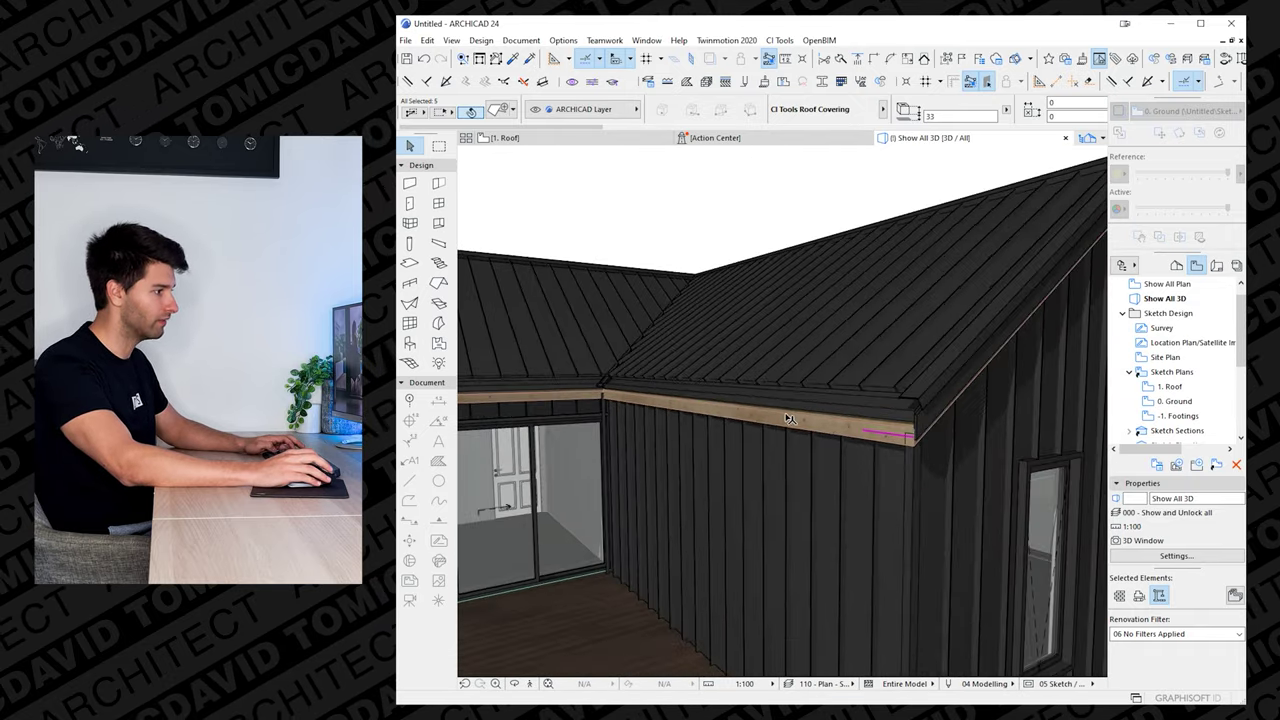
- Open the 1. Roof plan and show the ground floor as a trace reference beneath the roof coverings
click(609, 206)
click(523, 145)
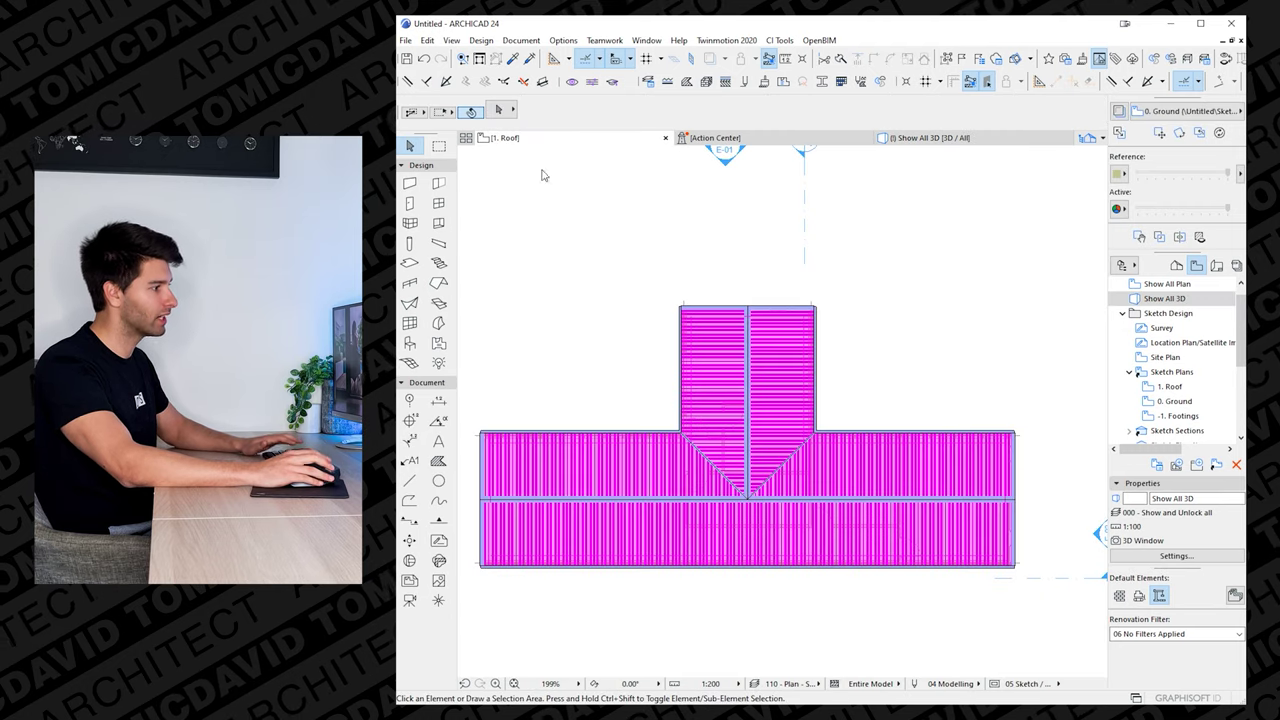
key(alt+t)
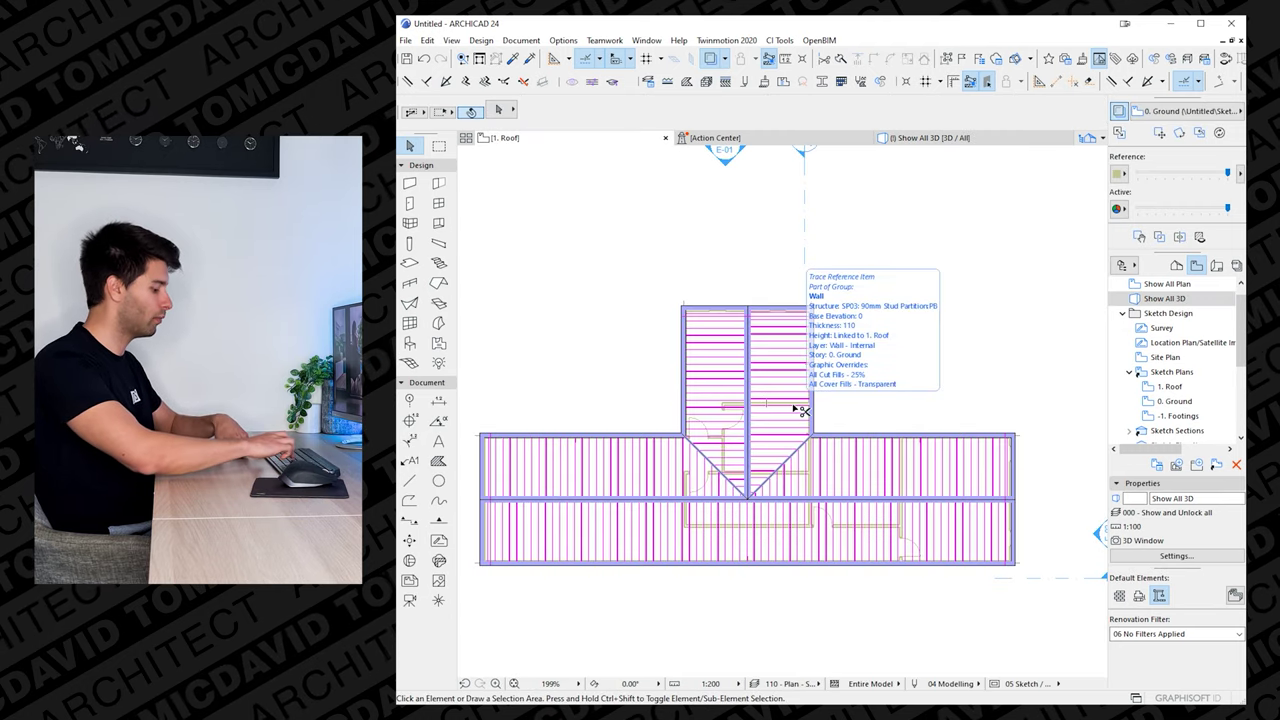
key(ctrl+l)
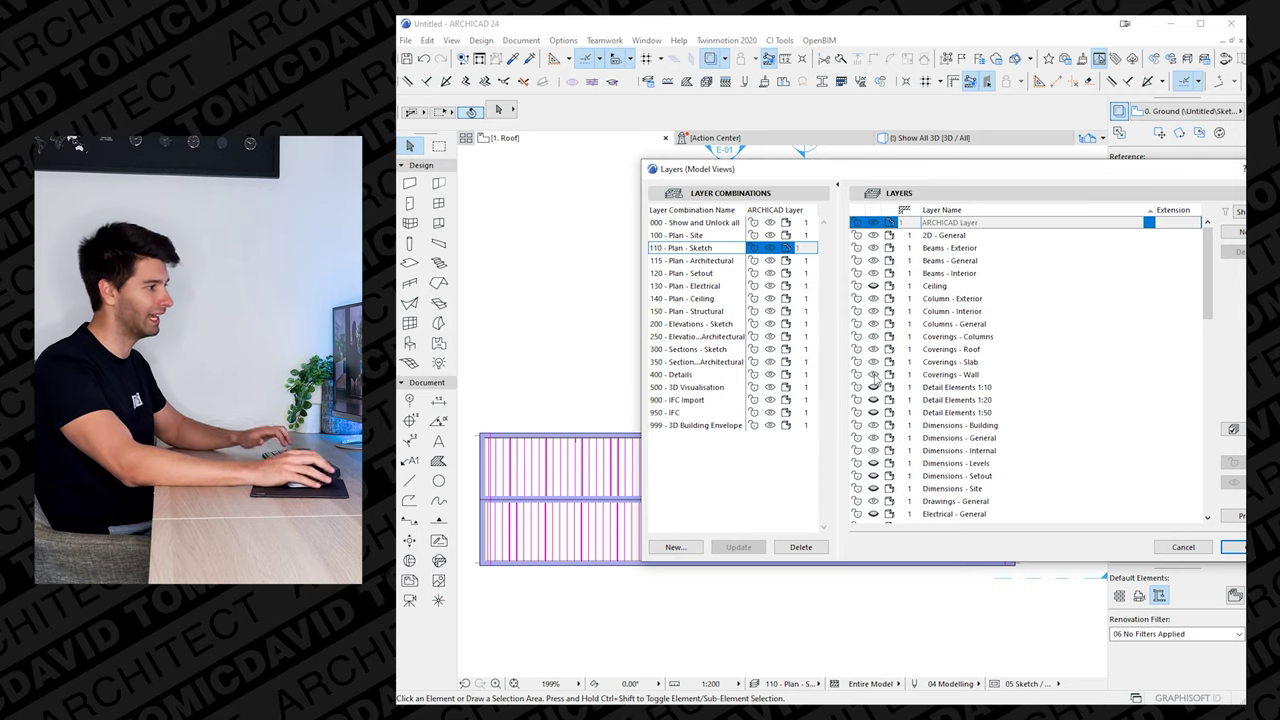
key(Escape)
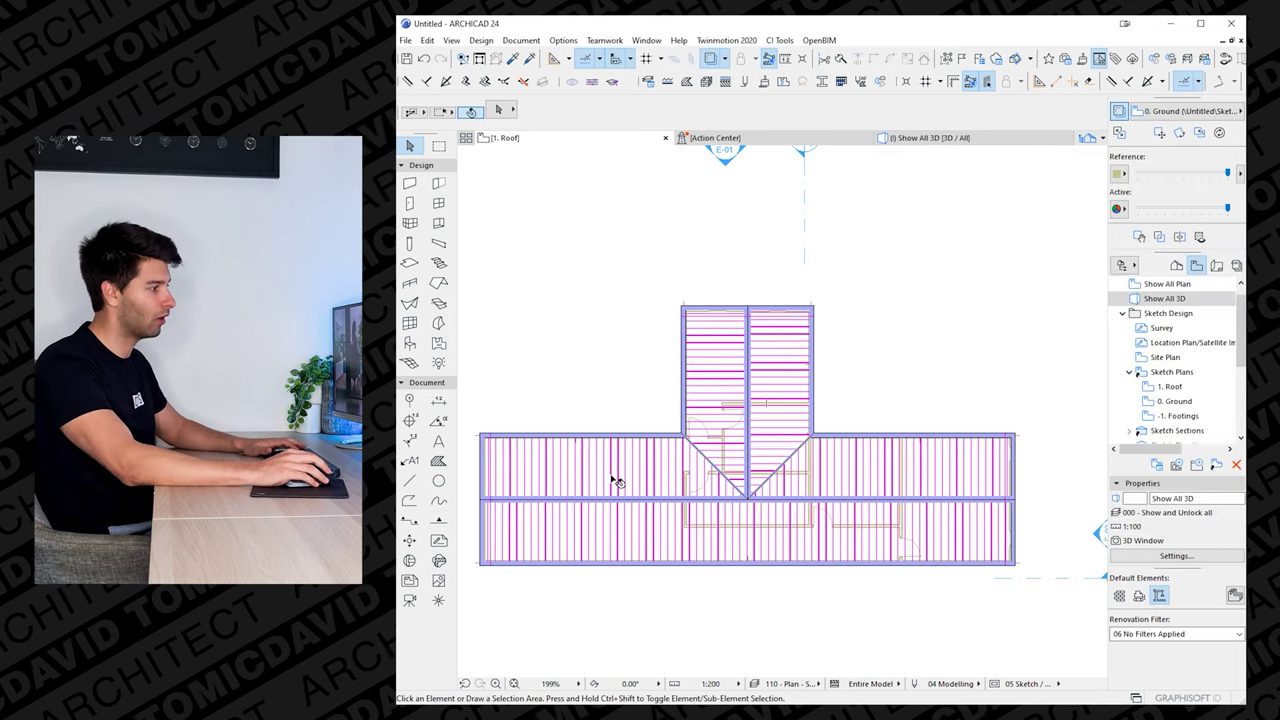
- Select all five roof coverings in the plan and move them to the Shell - General layer
key(ctrl+a)
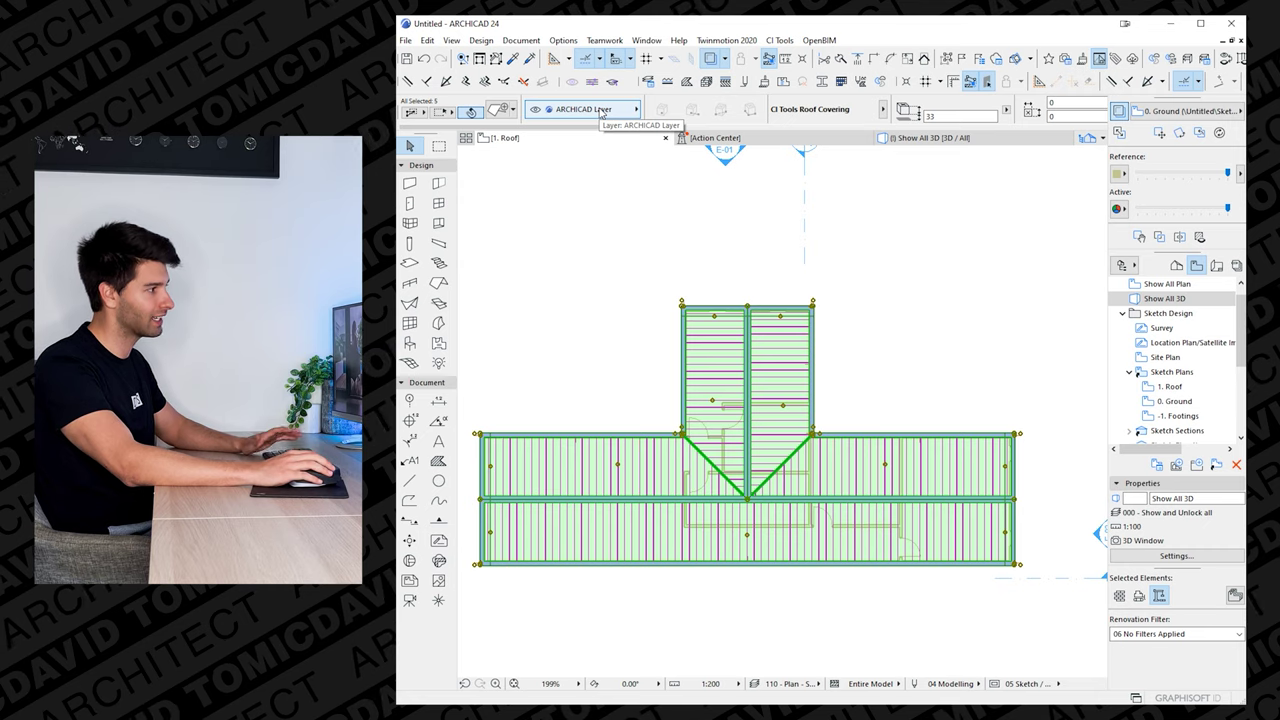
click(601, 113)
scroll(740, 450, down, 3)
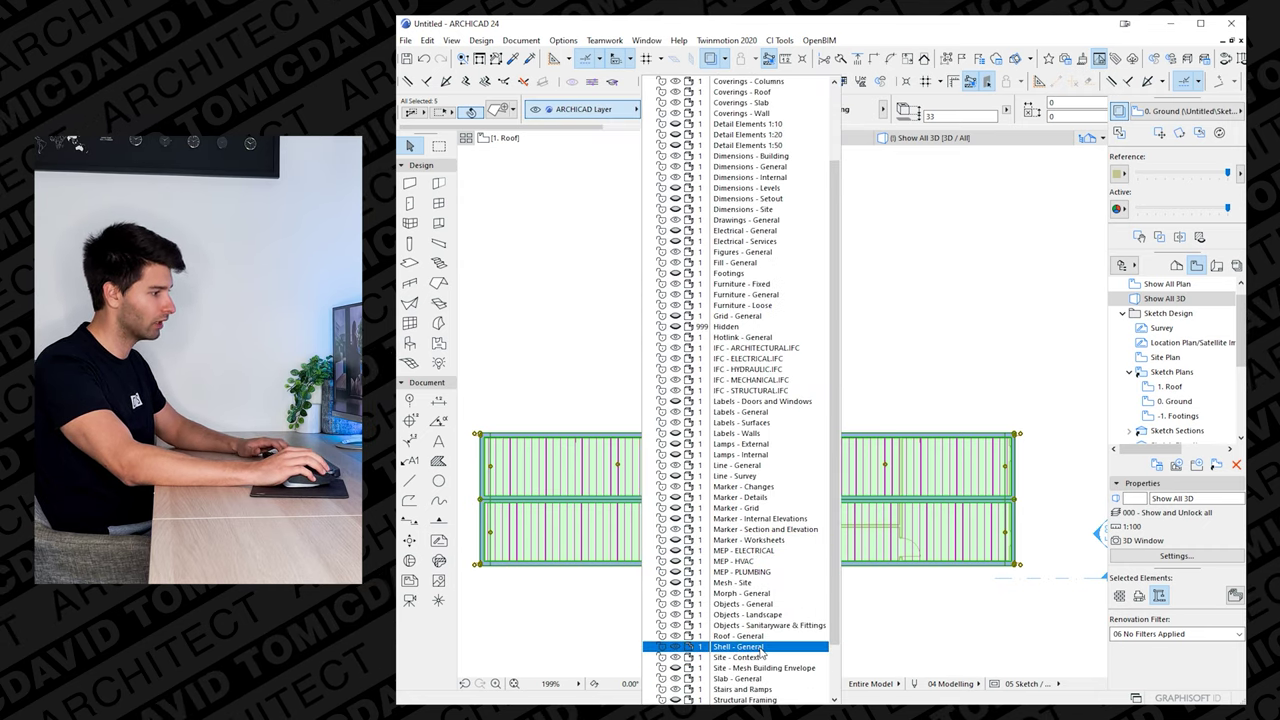
click(763, 647)
key(Escape)
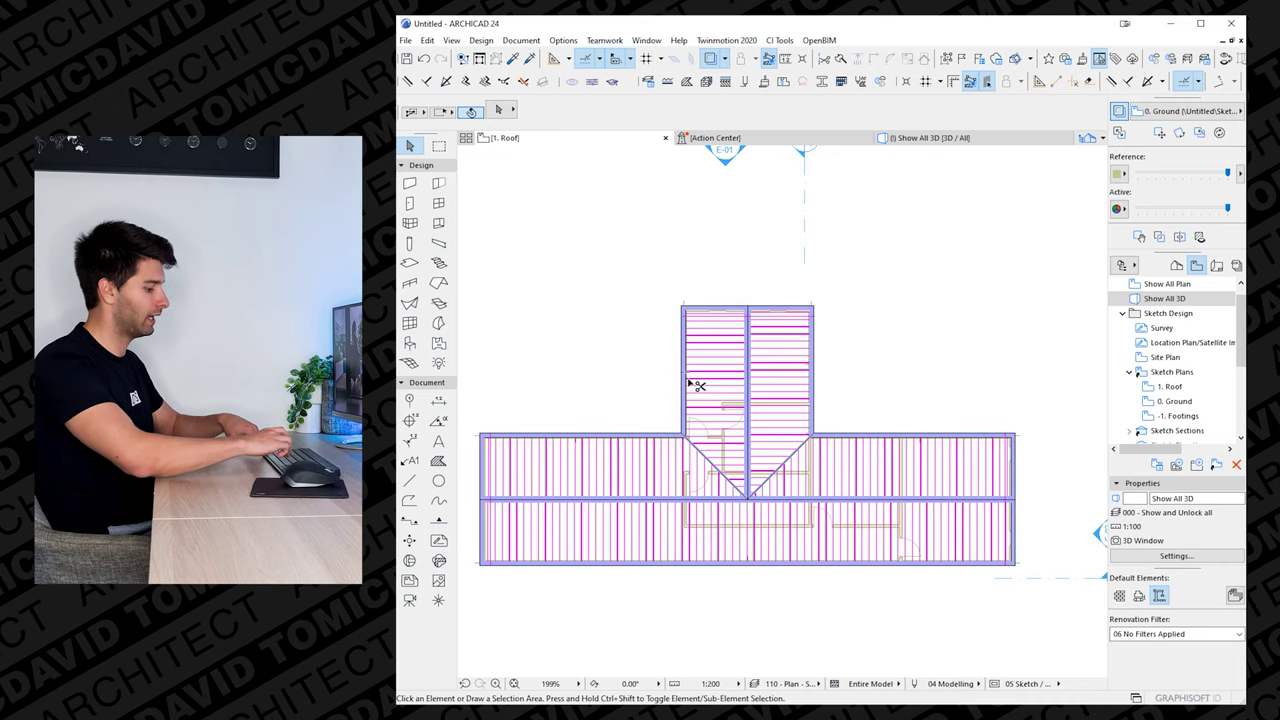
- Hide the Shell - General layer so that only the timber roofs remain in the roof plan
key(ctrl+l)
key(r)
scroll(903, 446, down, 2)
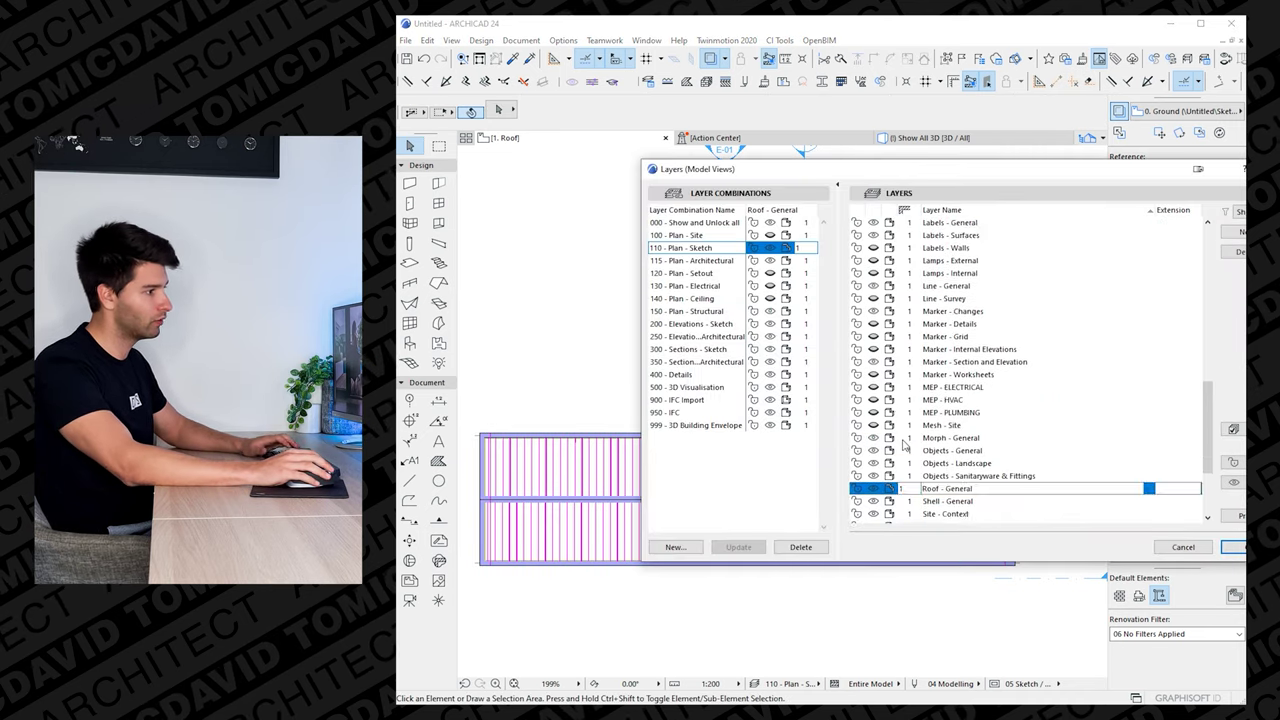
click(873, 465)
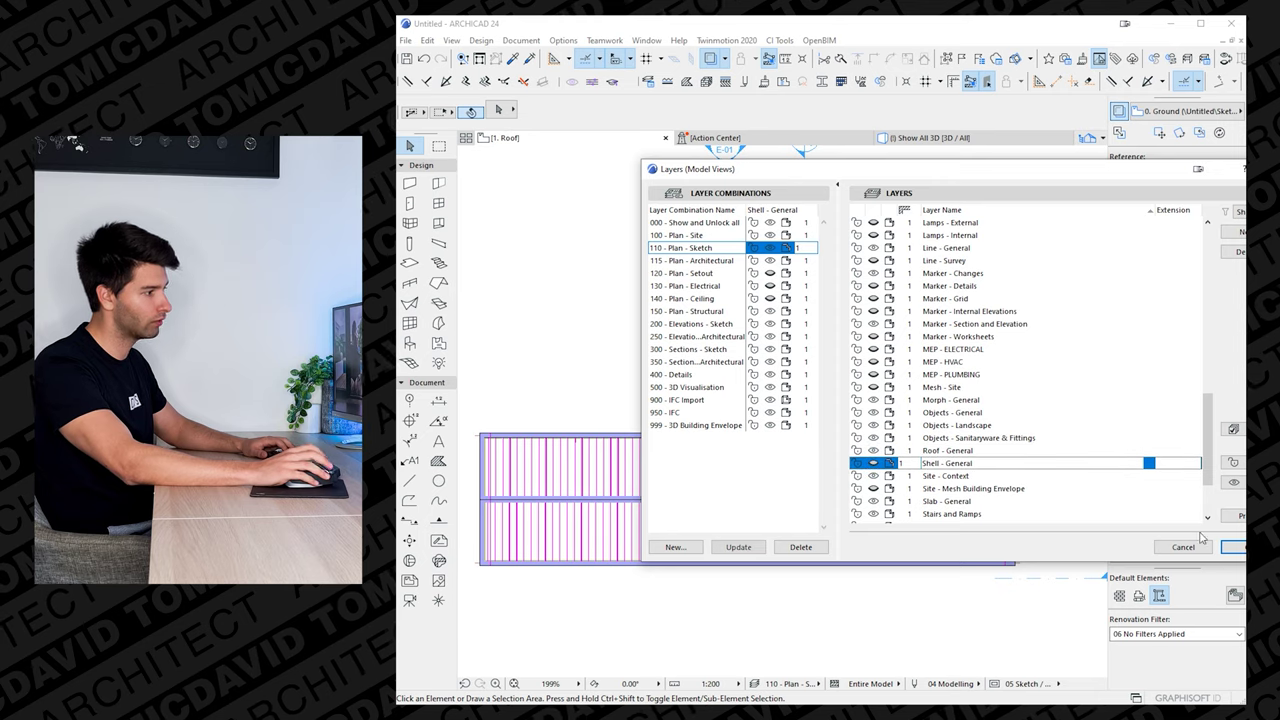
click(1234, 547)
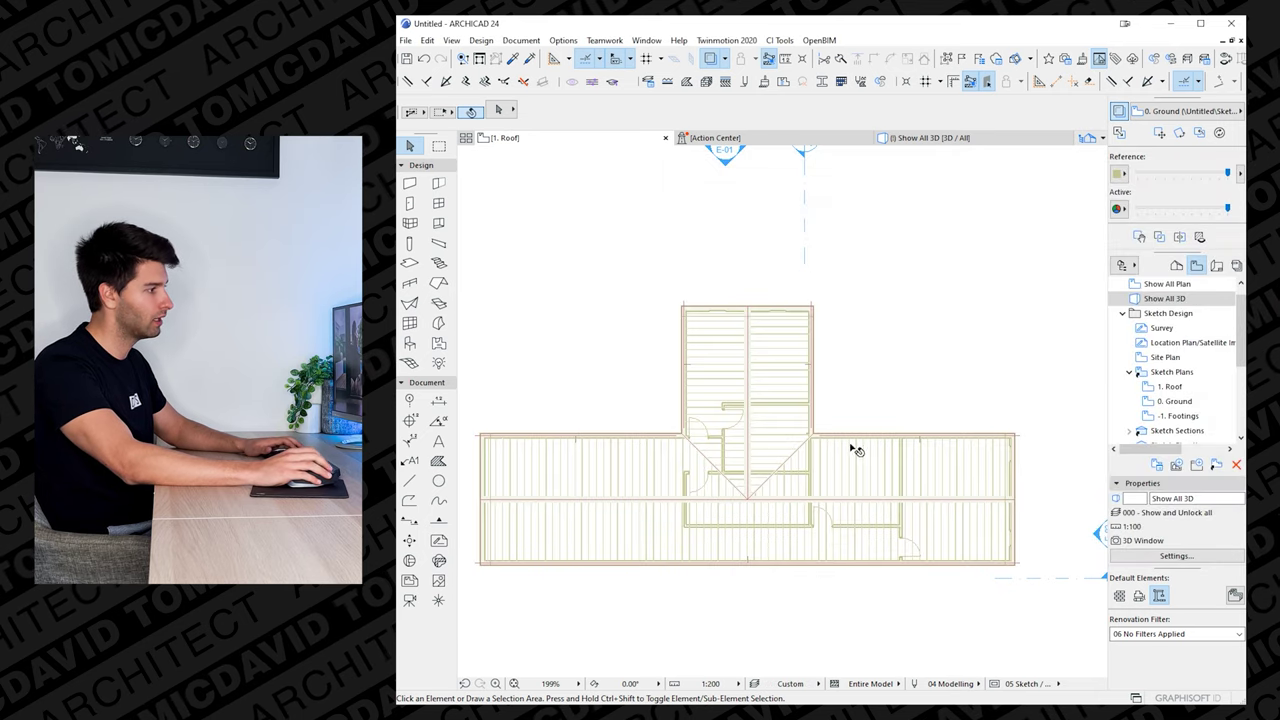
- Select the five timber roofs and offset the projecting wing's right eaves edge inward by 110
middle_drag(797, 476, 883, 435)
scroll(876, 450, up, 1)
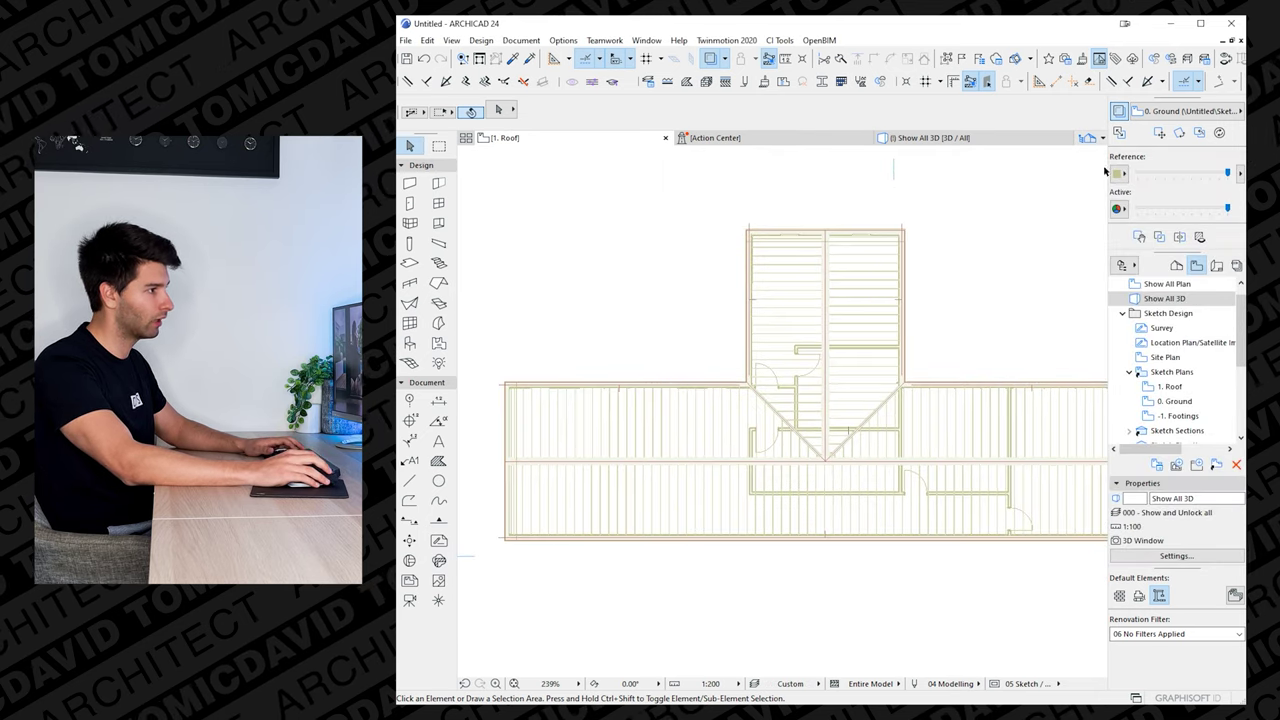
click(1121, 115)
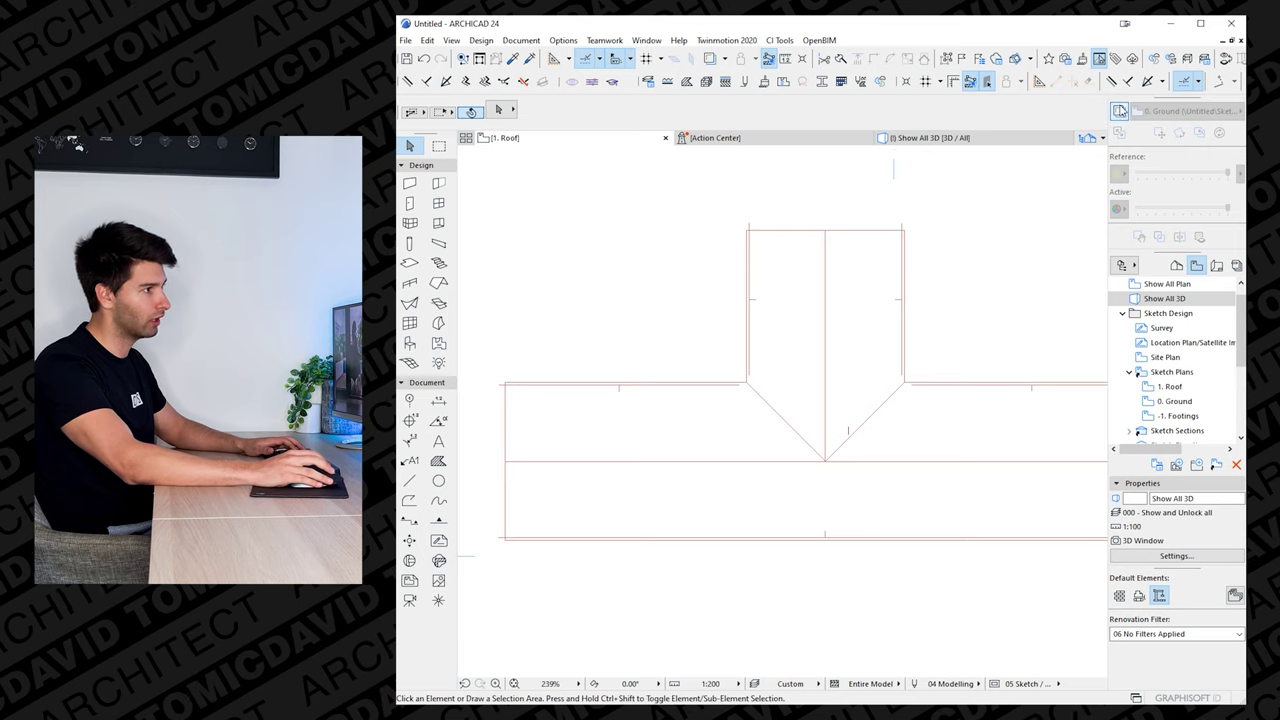
click(1119, 114)
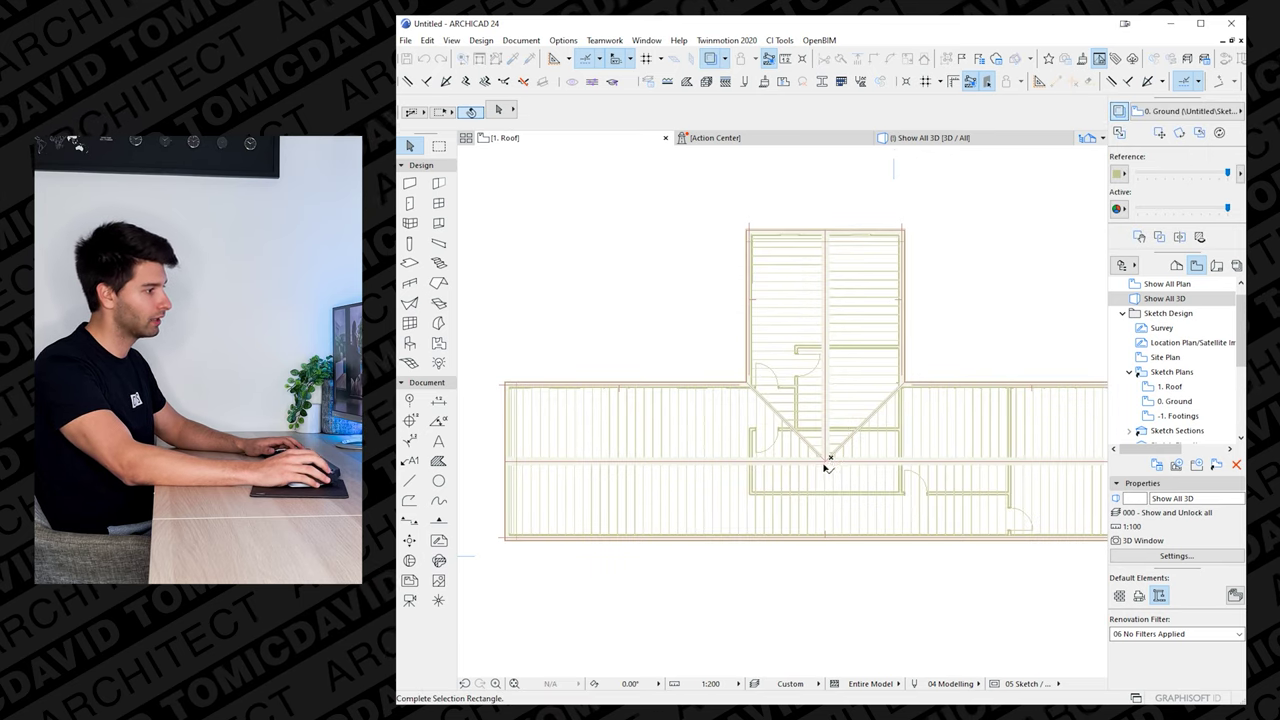
click(818, 479)
scroll(955, 250, up, 4)
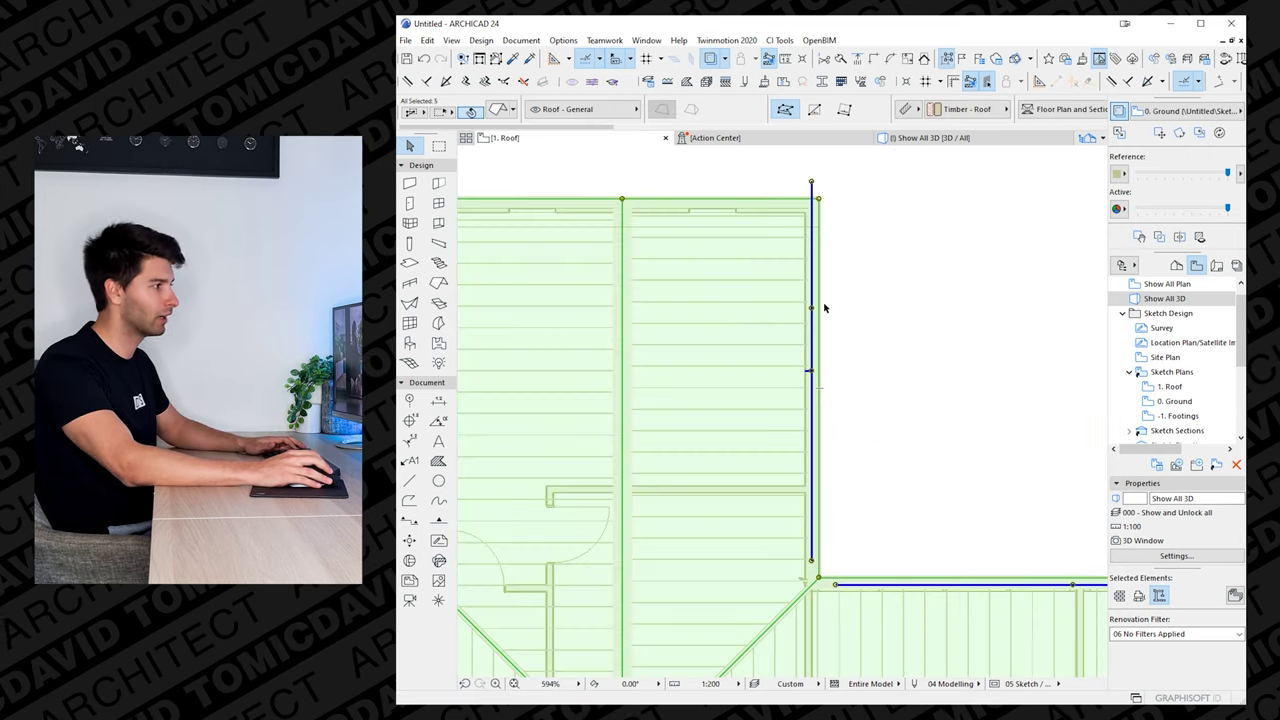
click(818, 300)
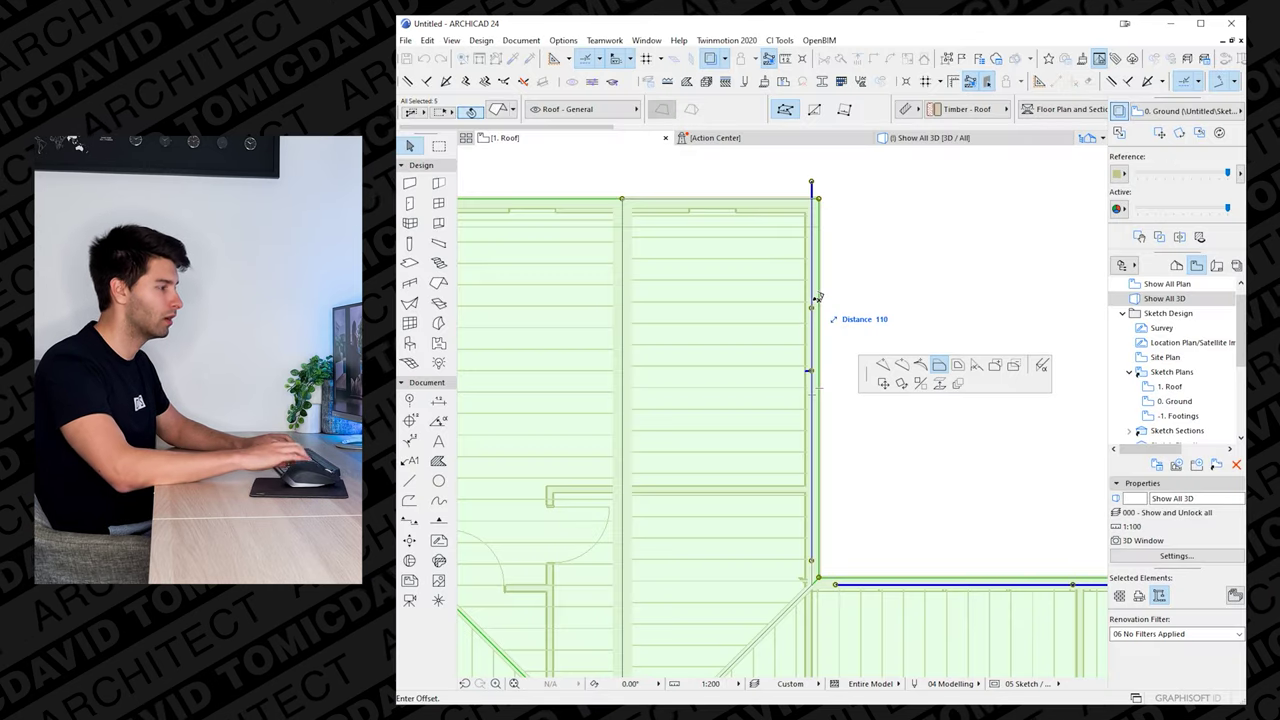
key(Return)
- Offset the projecting wing's left eaves edge inward to its pivot line and deselect the roofs
middle_drag(737, 326, 1008, 308)
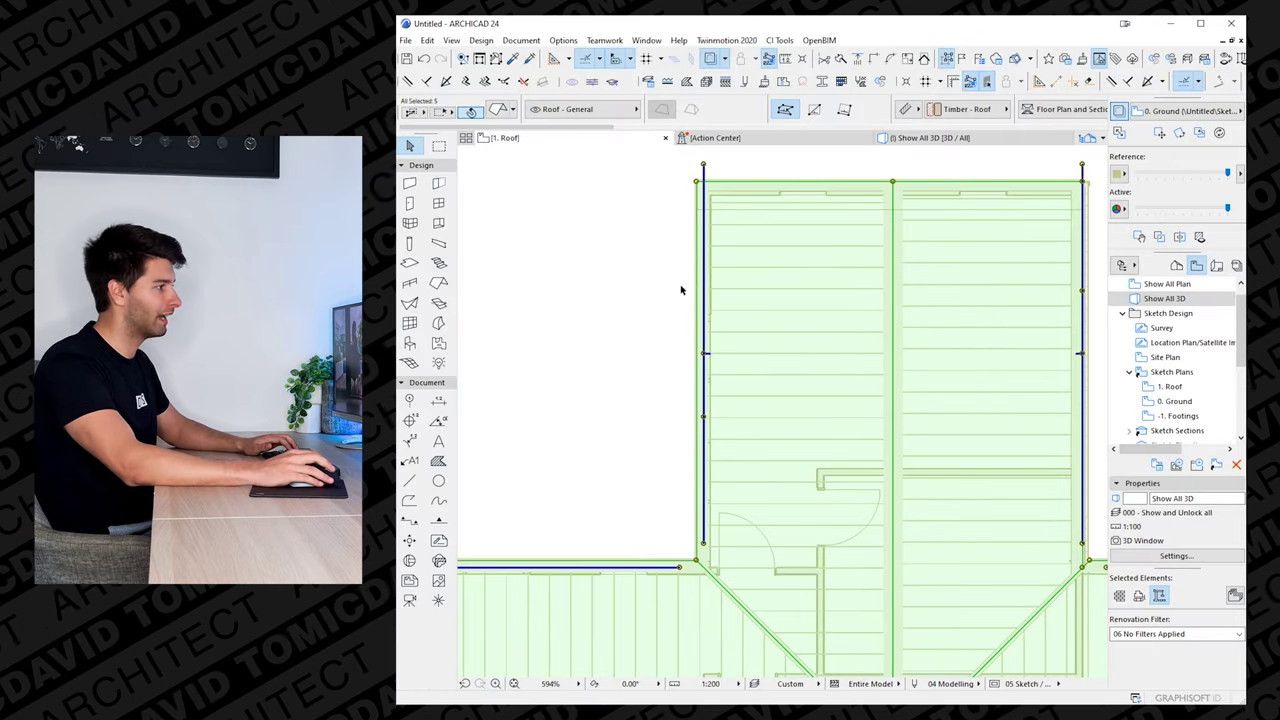
click(699, 279)
click(704, 274)
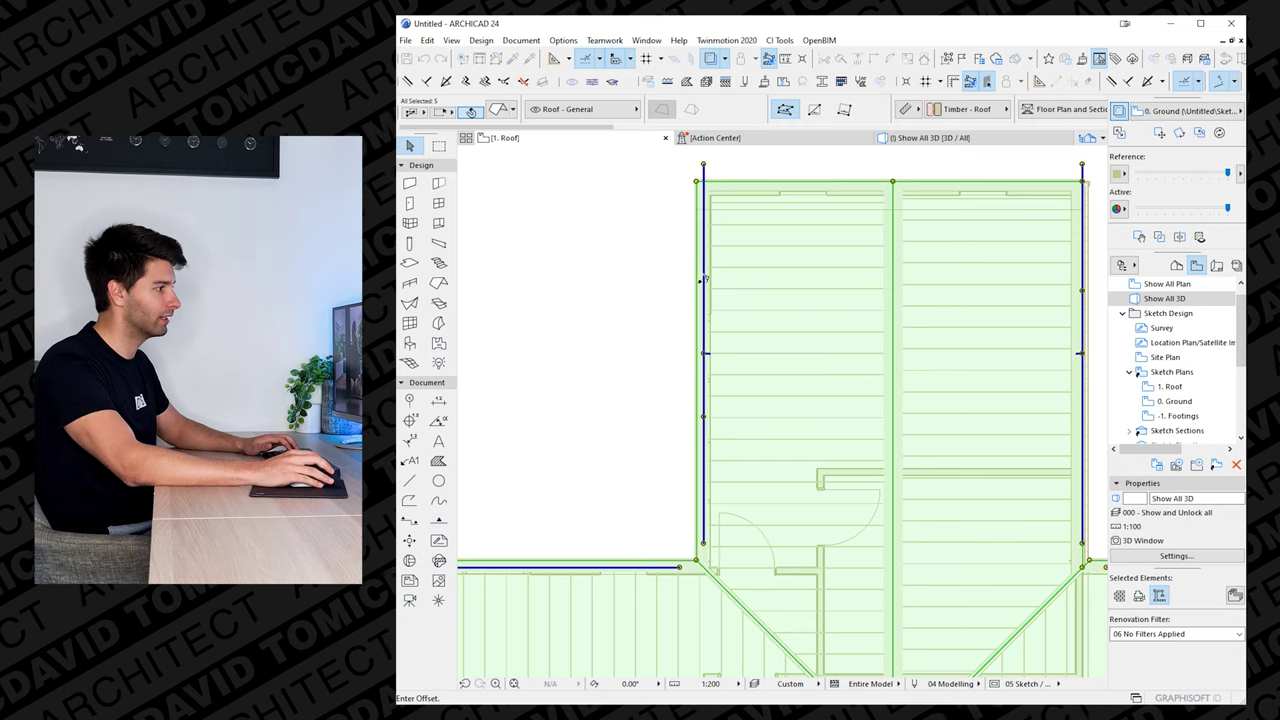
middle_drag(646, 467, 766, 314)
click(765, 409)
key(Escape)
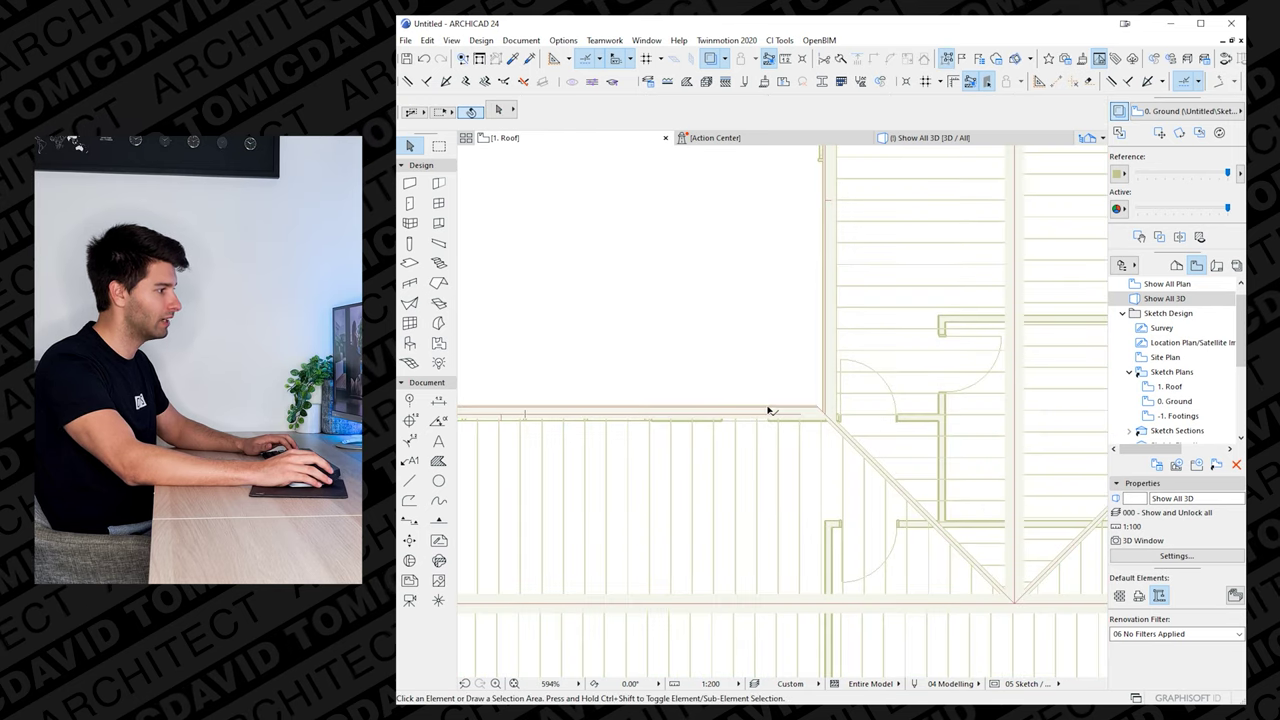
- Offset the eaves edge of the main roof plane left of the projecting wing inward to its pivot line
click(806, 410)
click(810, 412)
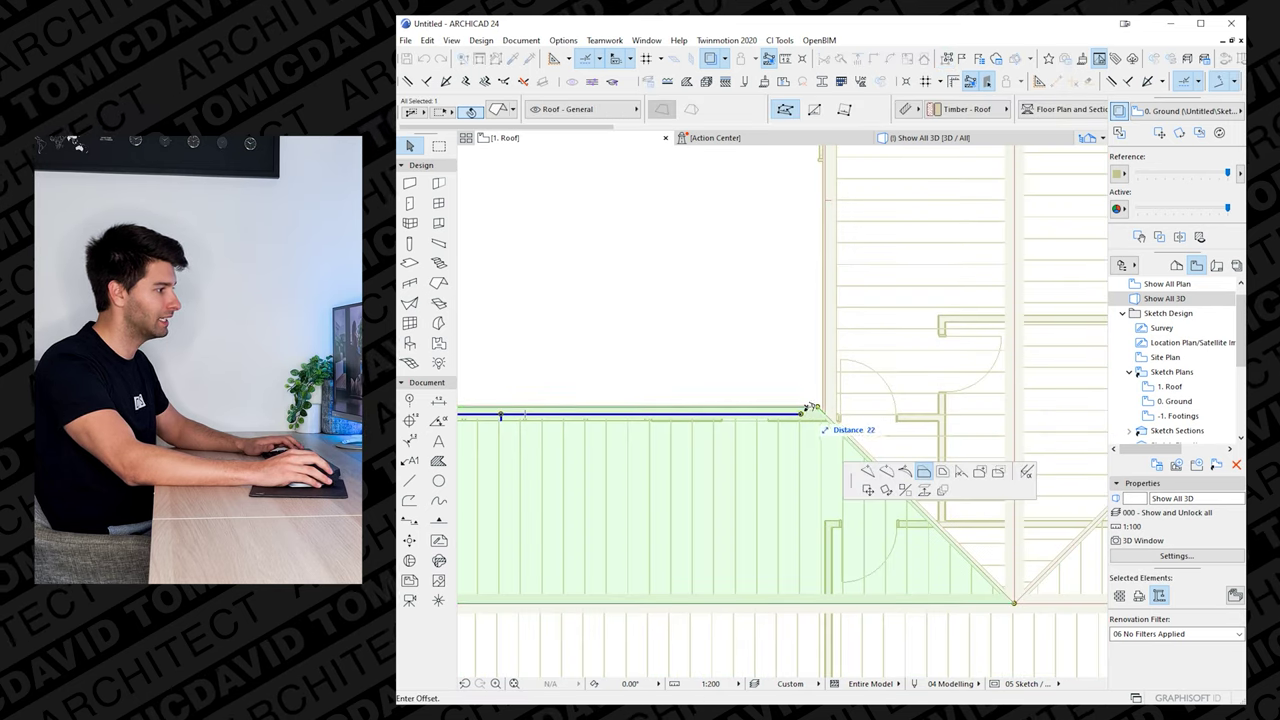
scroll(607, 490, down, 2)
middle_drag(607, 490, 827, 362)
scroll(827, 362, down, 1)
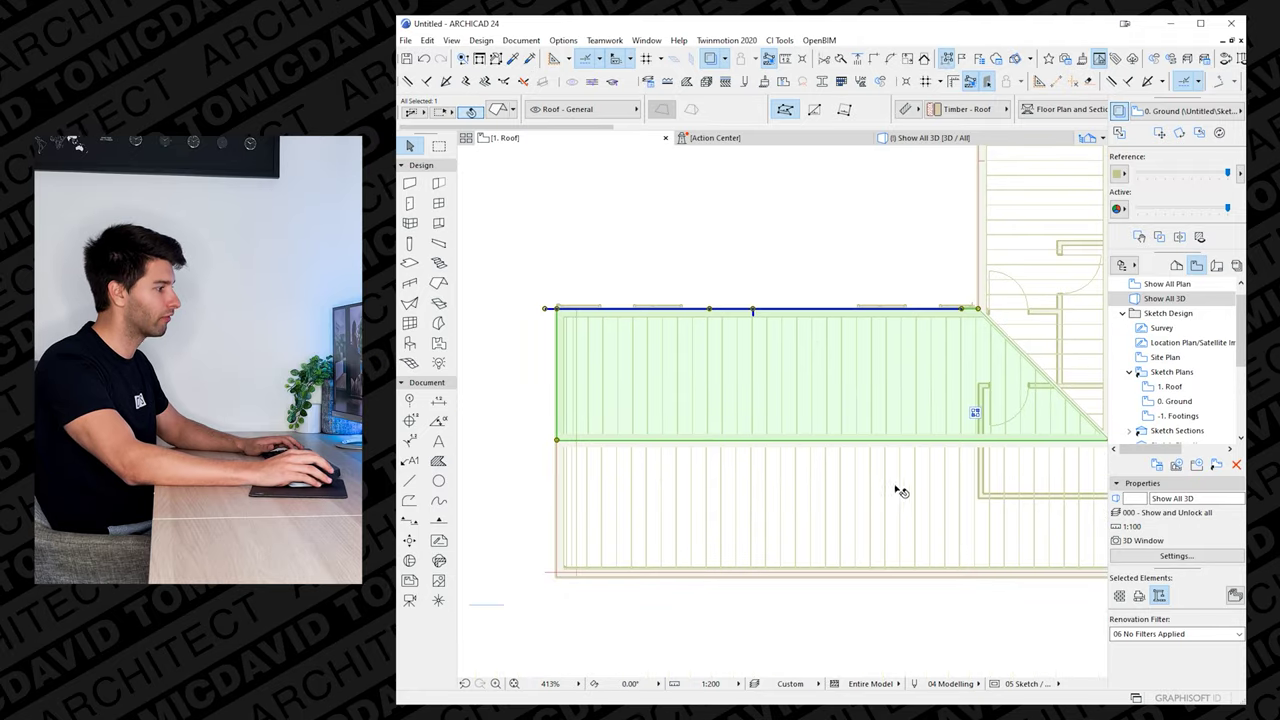
- Offset the eaves edges of the main roof's long plane and the plane right of the wing inward to their pivot lines
middle_drag(957, 470, 836, 470)
click(948, 577)
key(Escape)
click(946, 580)
scroll(1037, 509, down, 5)
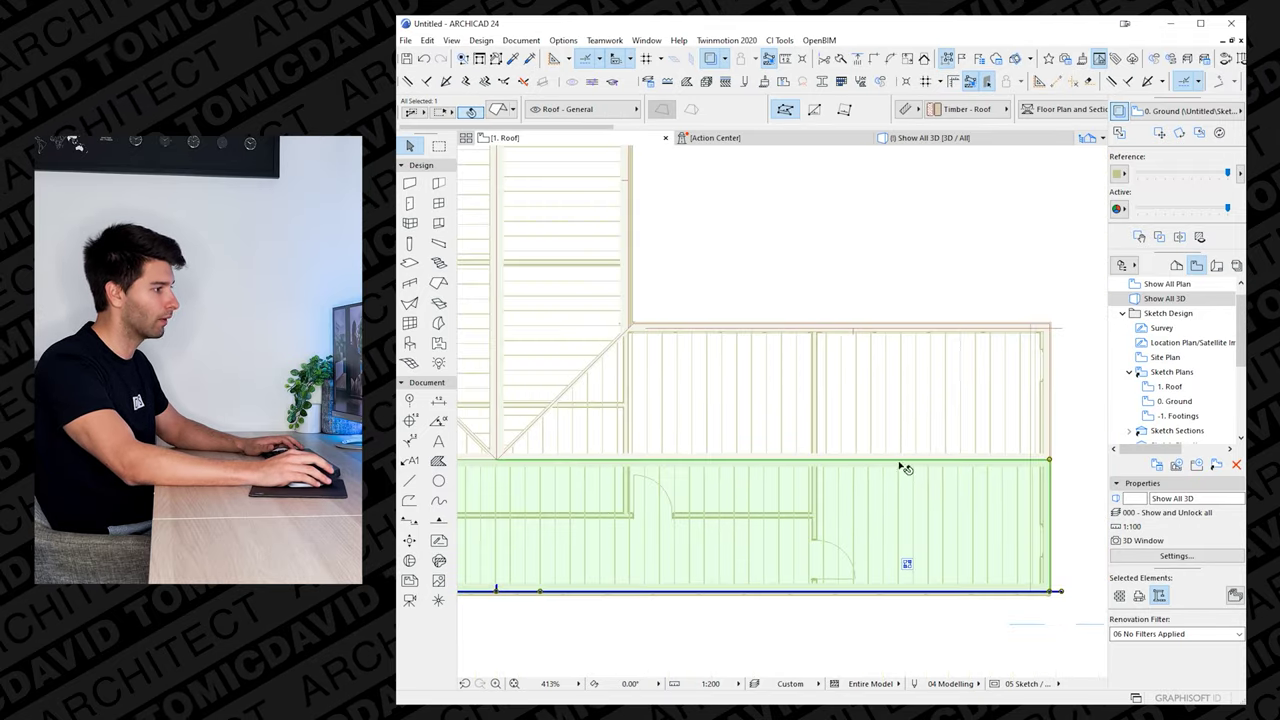
middle_drag(772, 418, 790, 414)
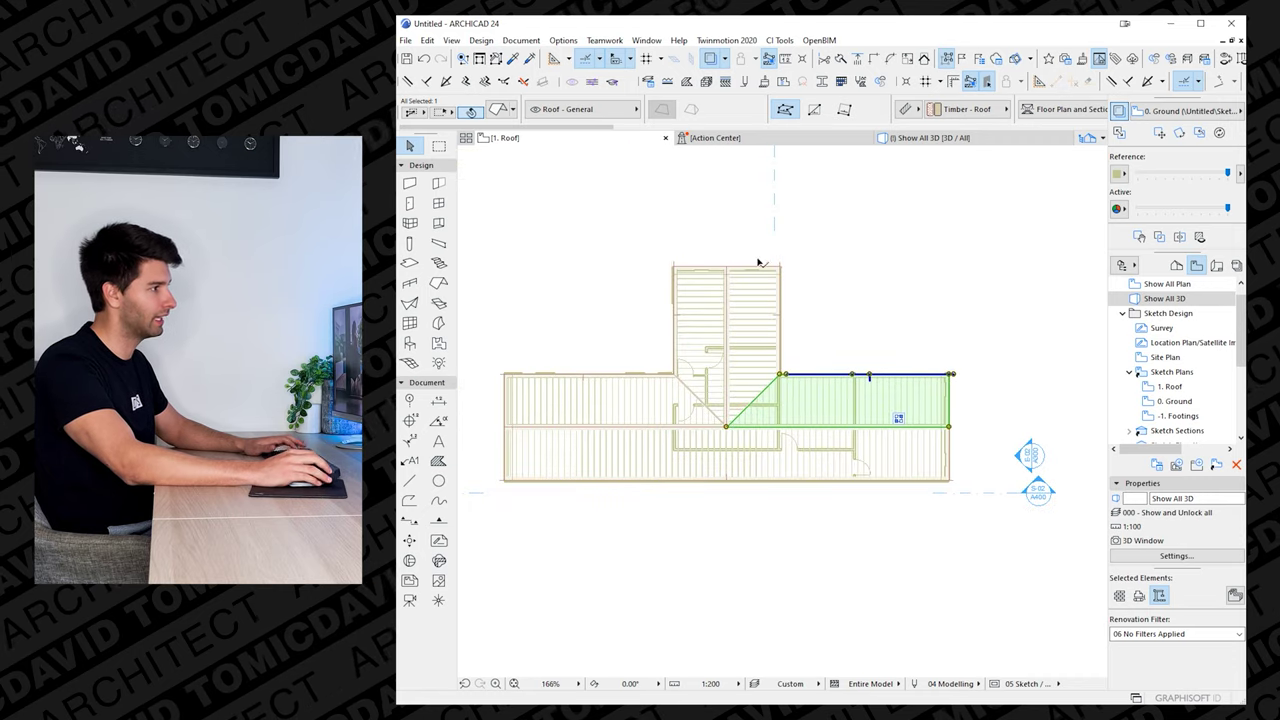
key(Escape)
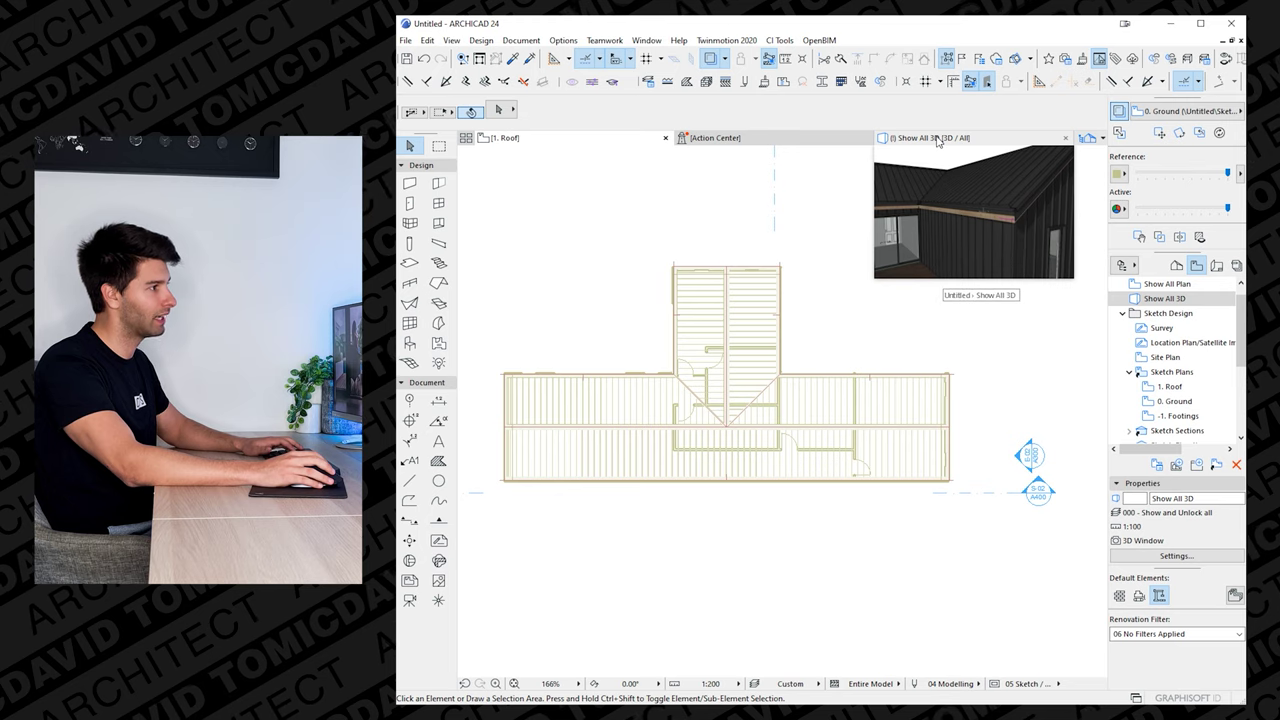
- Examine the shortened timber eaves around the projecting wing in the 3D view
click(937, 141)
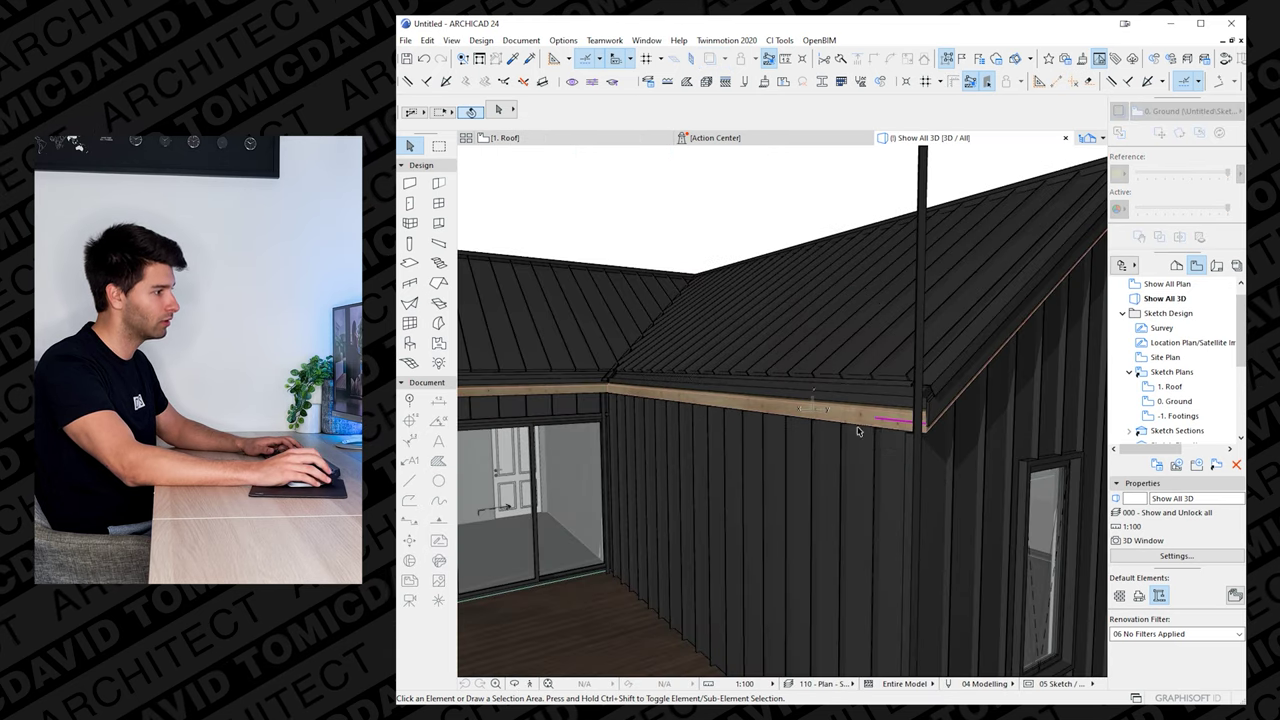
scroll(883, 422, down, 5)
shift+middle_drag(990, 387, 1020, 373)
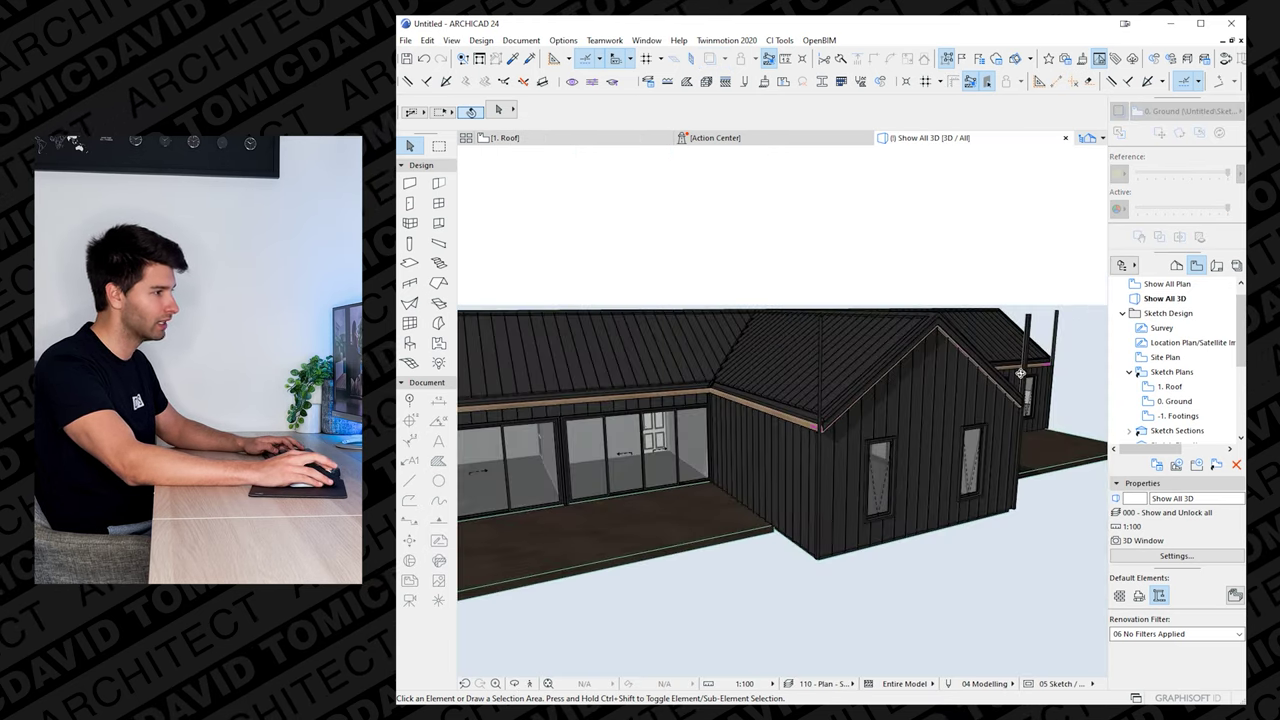
shift+middle_drag(838, 366, 824, 430)
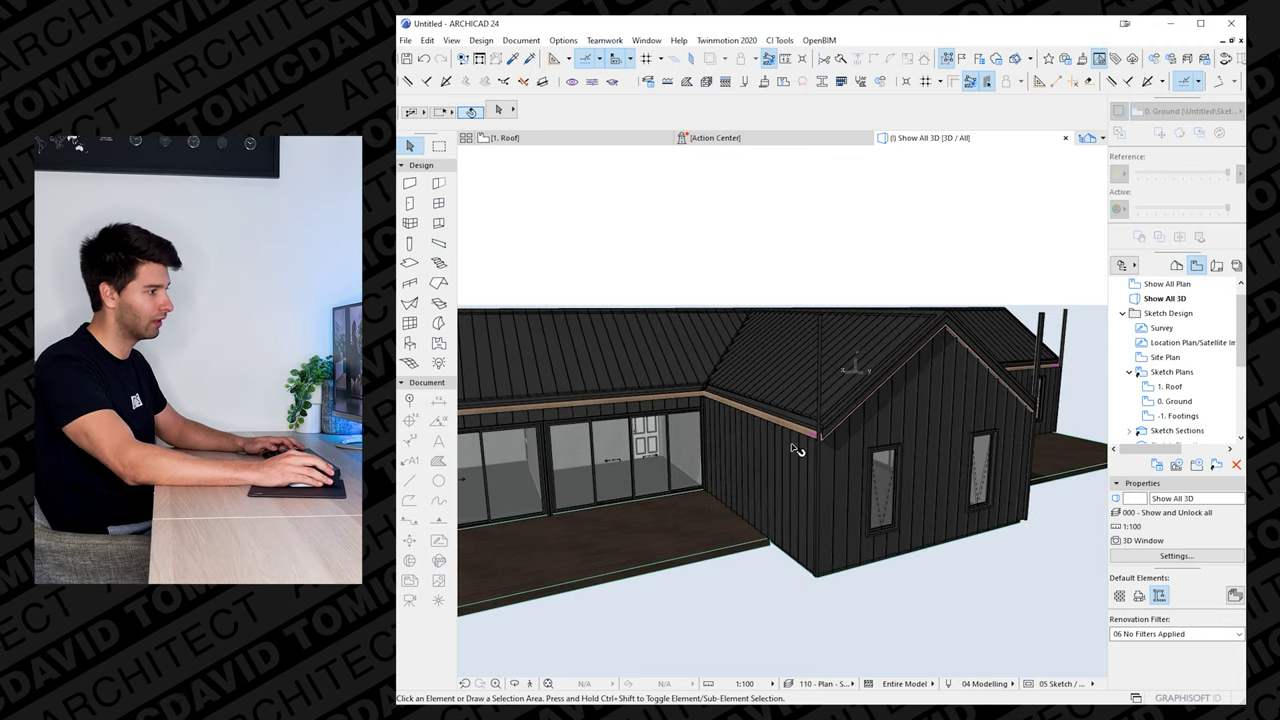
- Raise the top of the projecting wing's left side wall towards the timber roof edge above it
scroll(812, 450, up, 10)
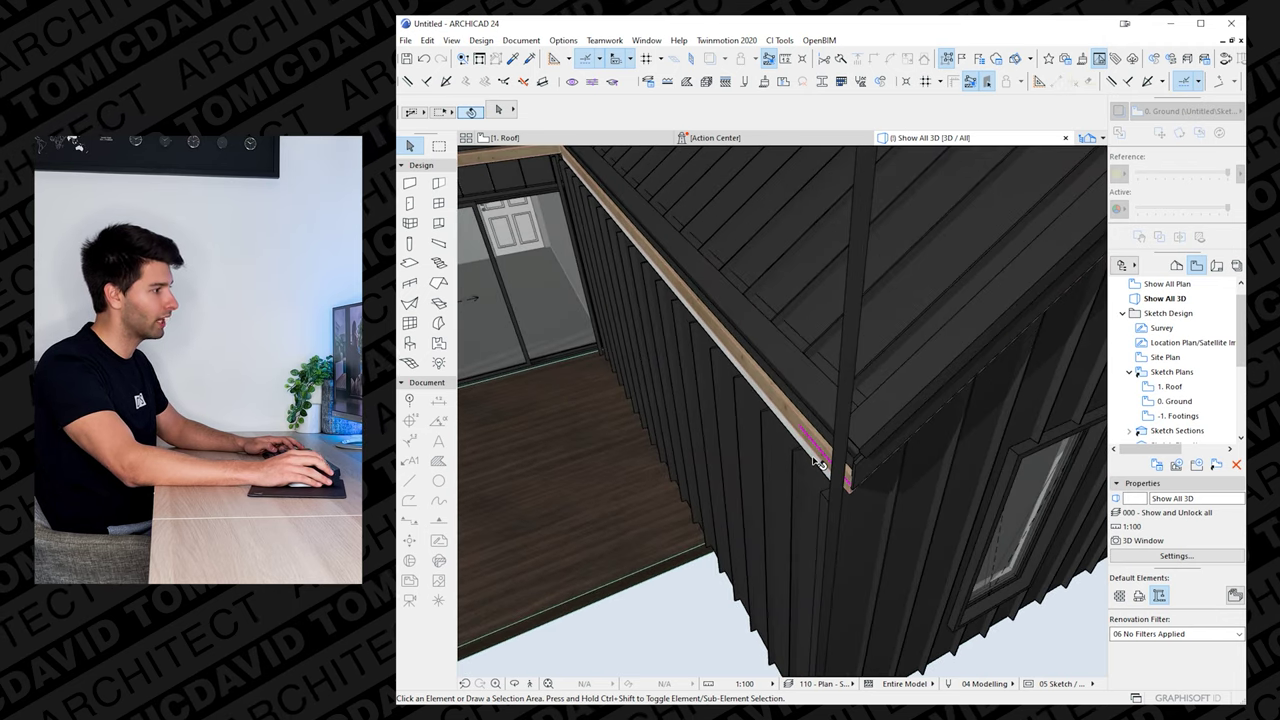
click(808, 452)
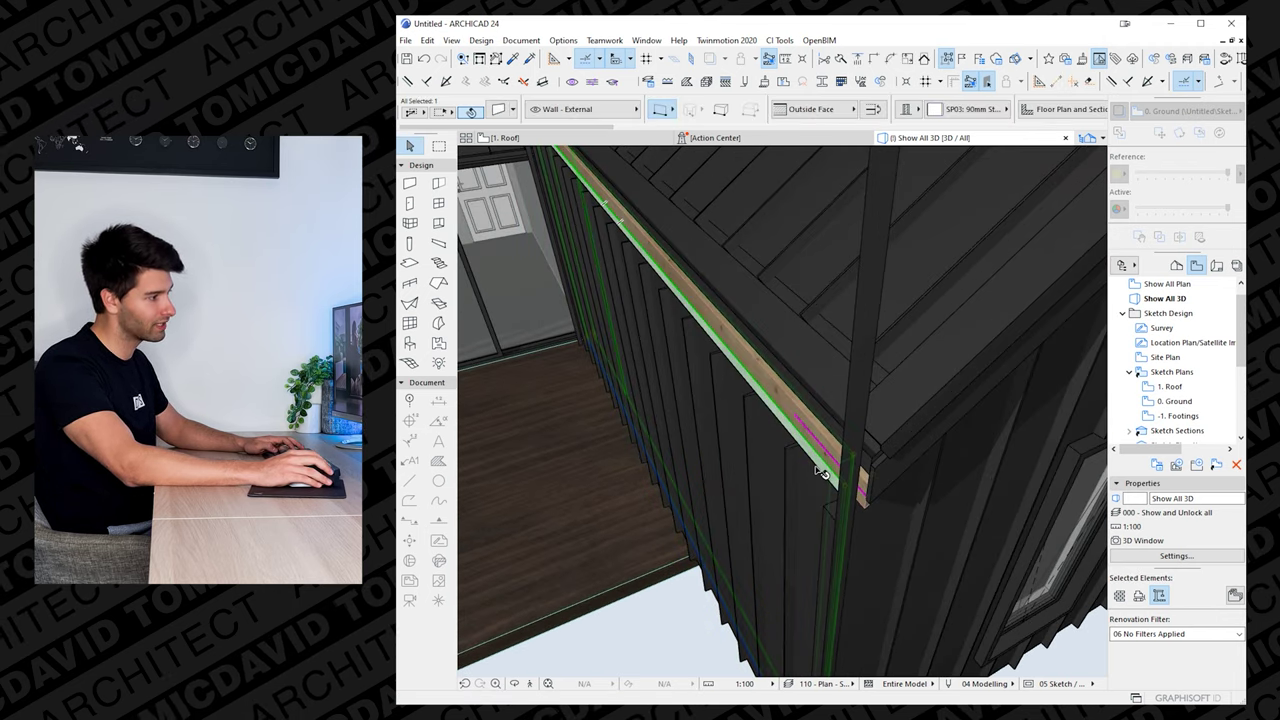
scroll(824, 468, down, 8)
shift+middle_drag(826, 471, 797, 469)
key(Escape)
scroll(903, 366, up, 4)
click(772, 498)
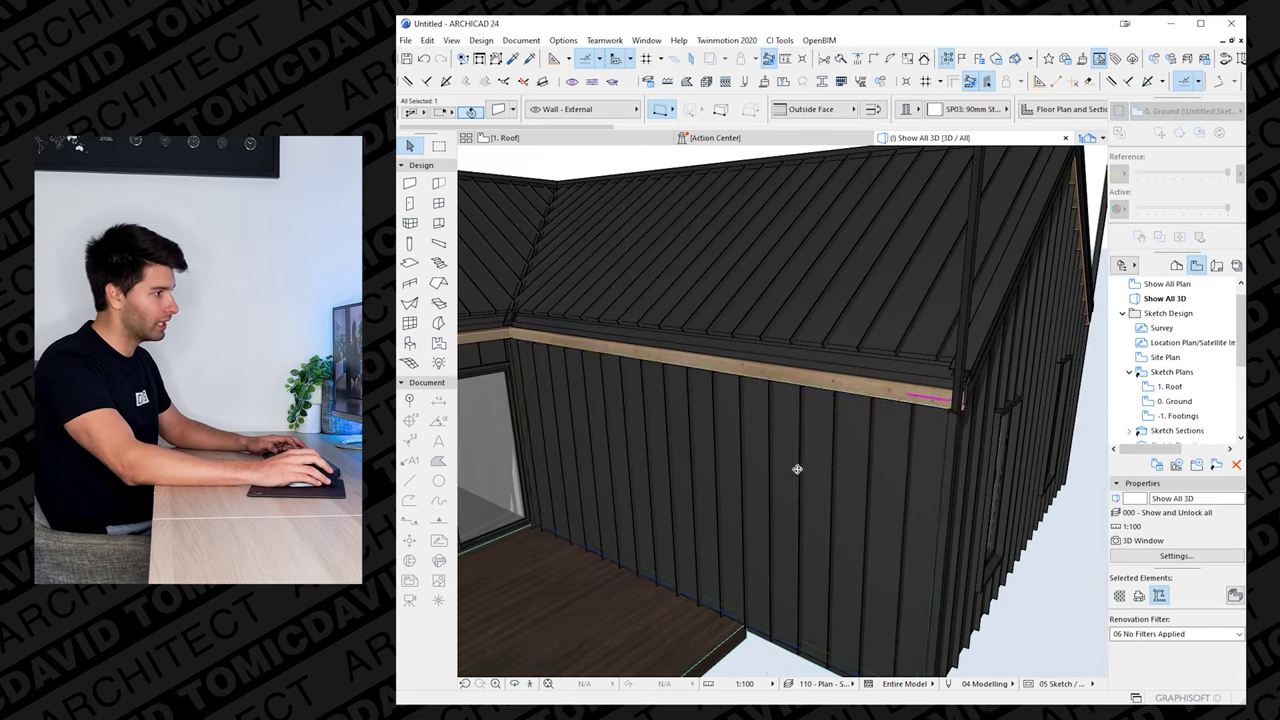
click(948, 404)
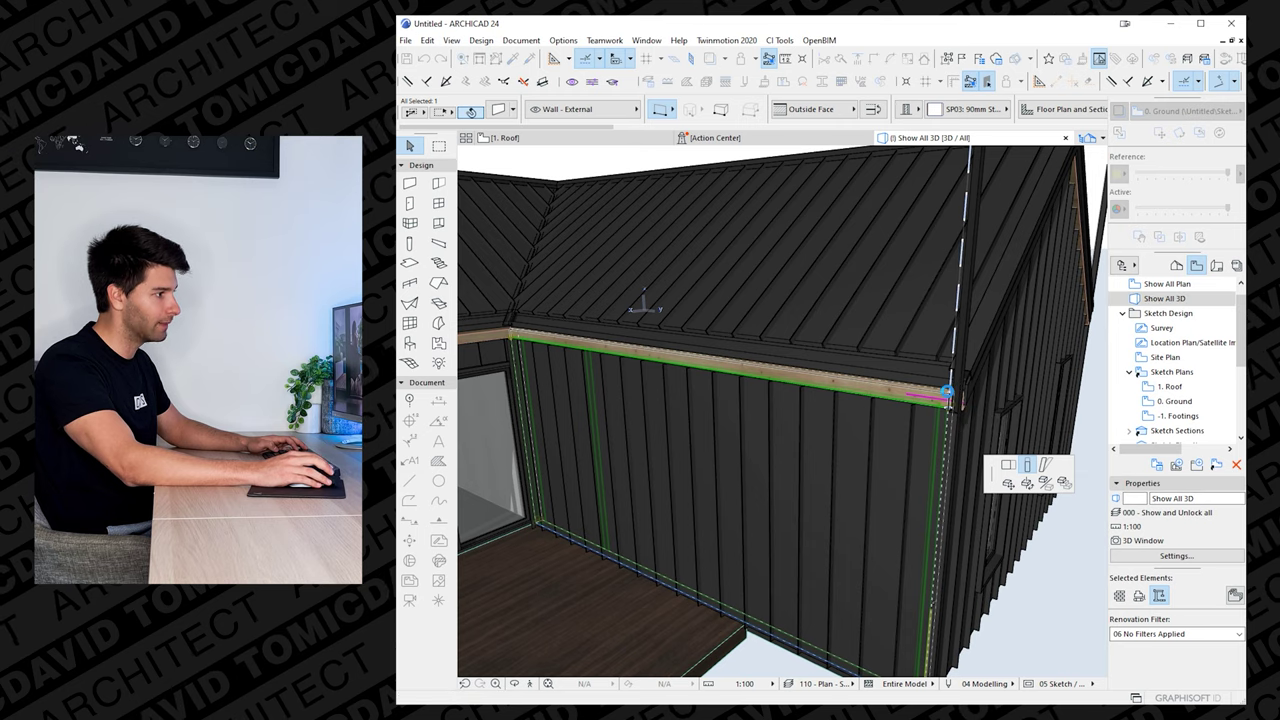
click(940, 394)
scroll(945, 393, up, 3)
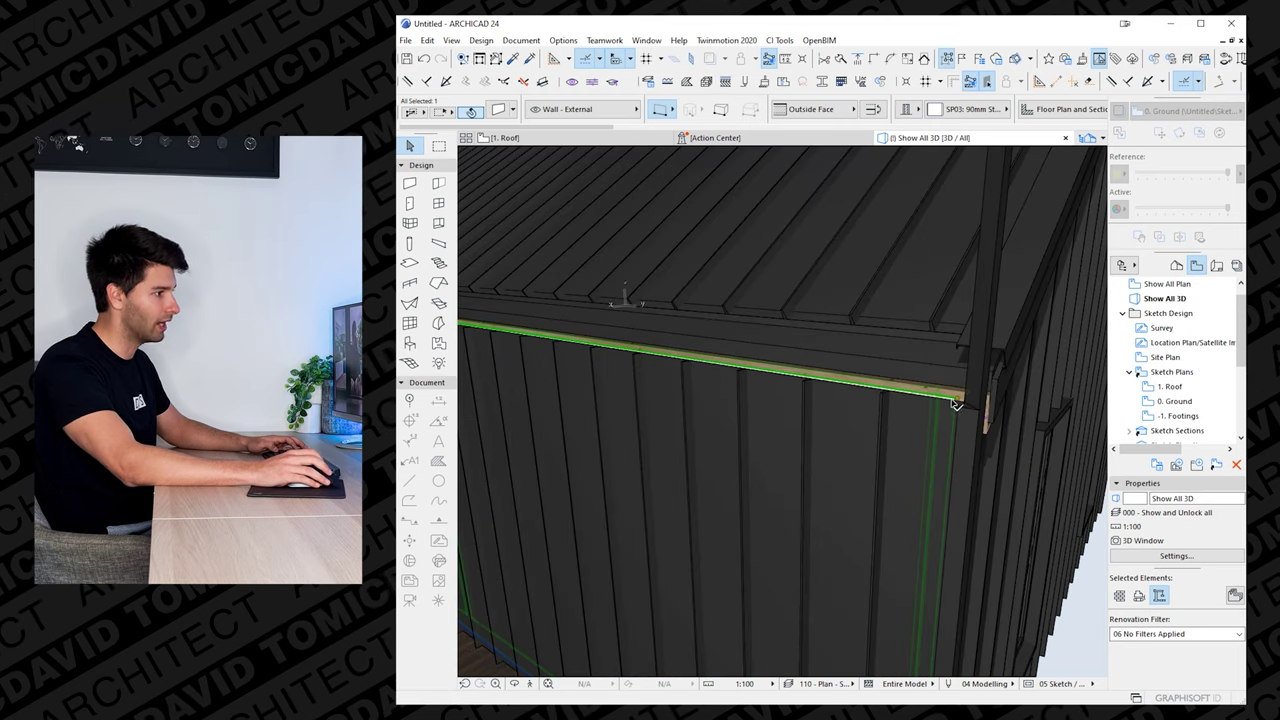
- Stretch the same side wall's height up again to the upper corner of the timber roof edge
scroll(953, 405, down, 6)
shift+middle_drag(921, 426, 920, 400)
scroll(910, 414, up, 5)
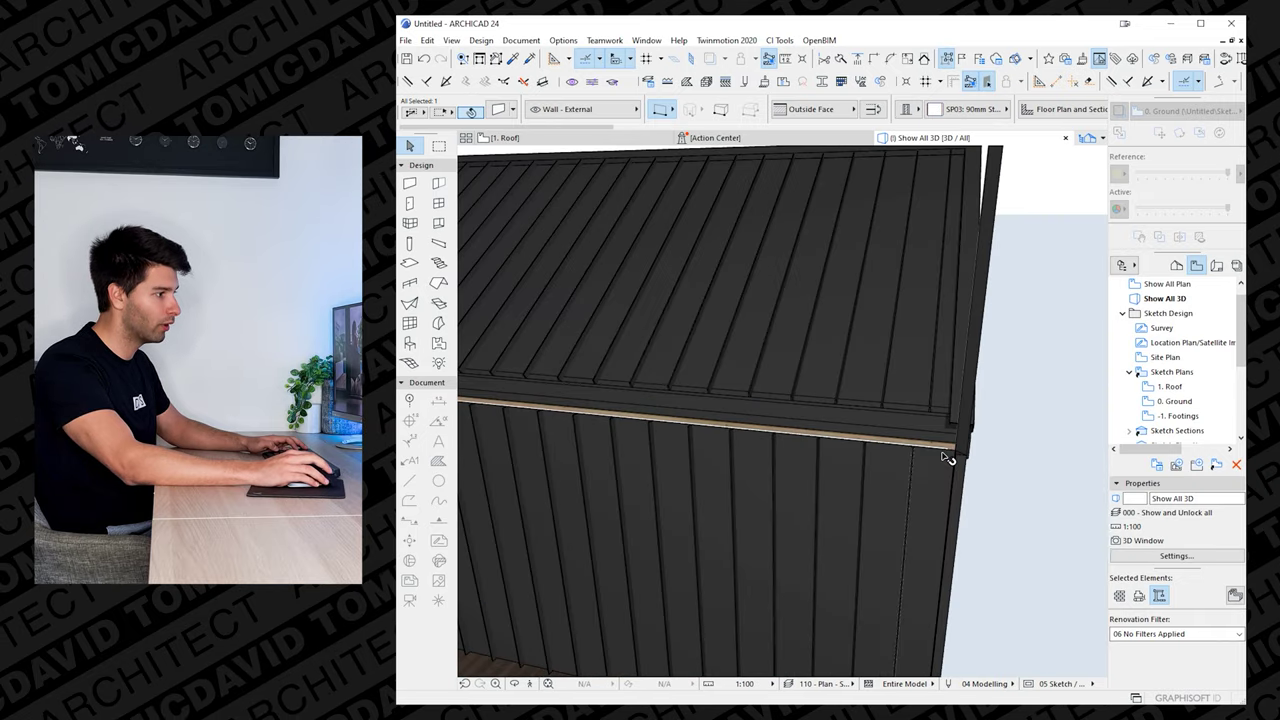
click(948, 449)
shift+middle_drag(948, 450, 785, 434)
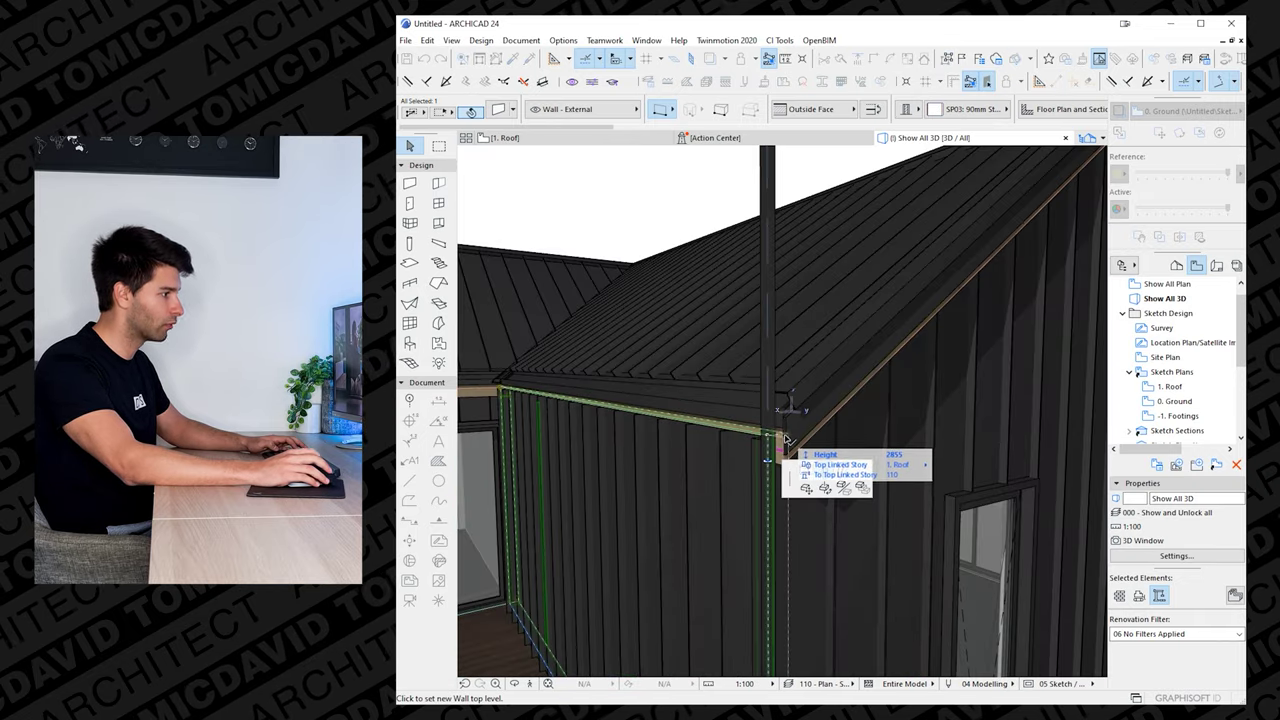
click(790, 435)
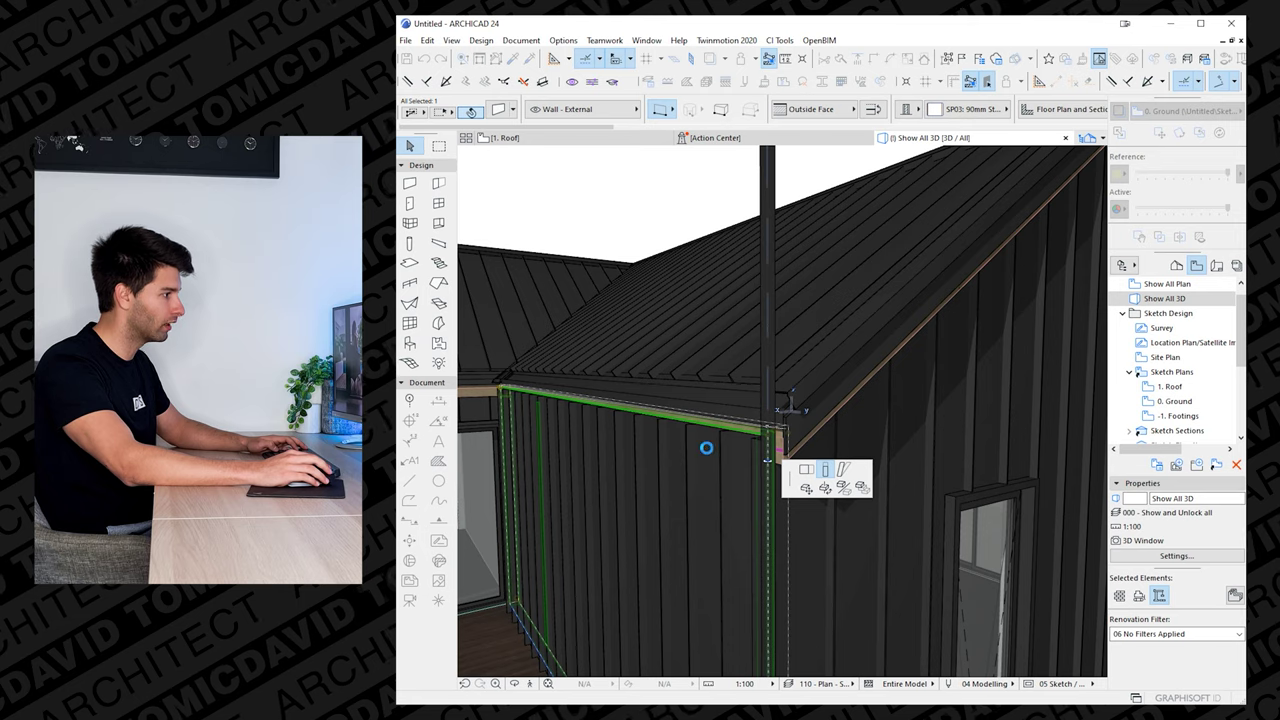
- Offset the eaves edge of the projecting wing's left timber roof plane inward by 30 mm
shift+middle_drag(720, 441, 641, 490)
click(700, 508)
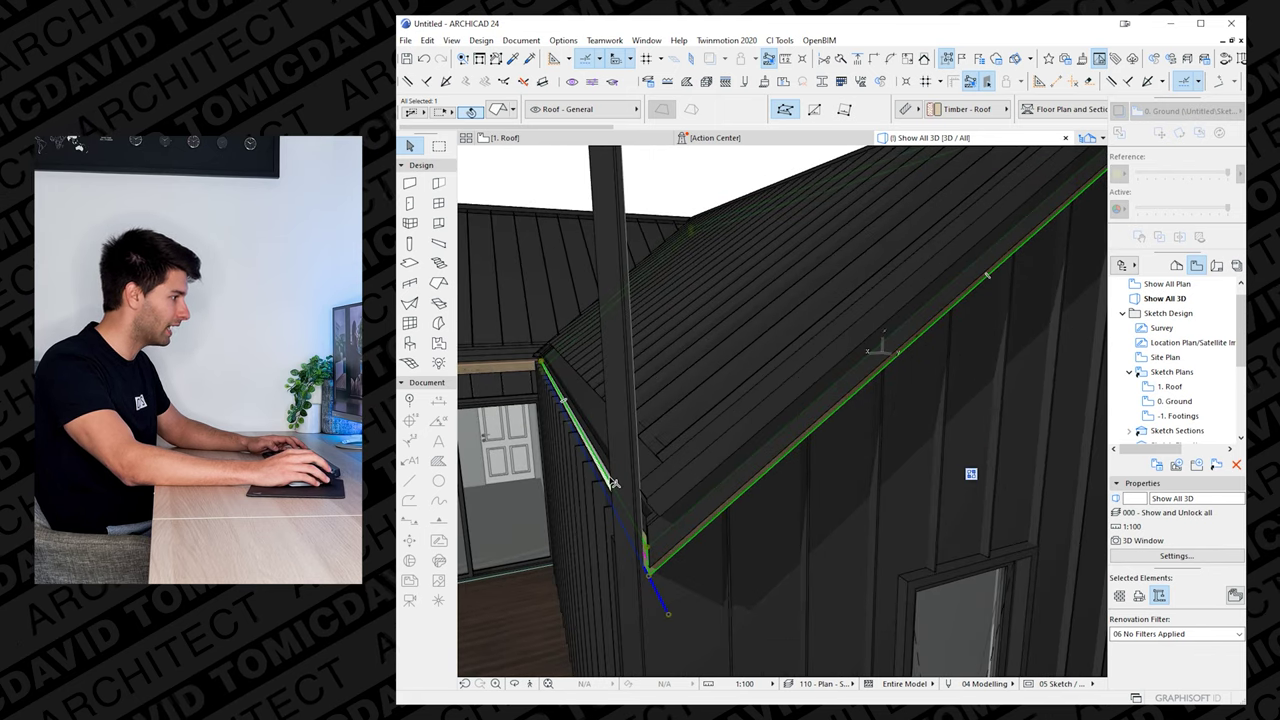
click(612, 483)
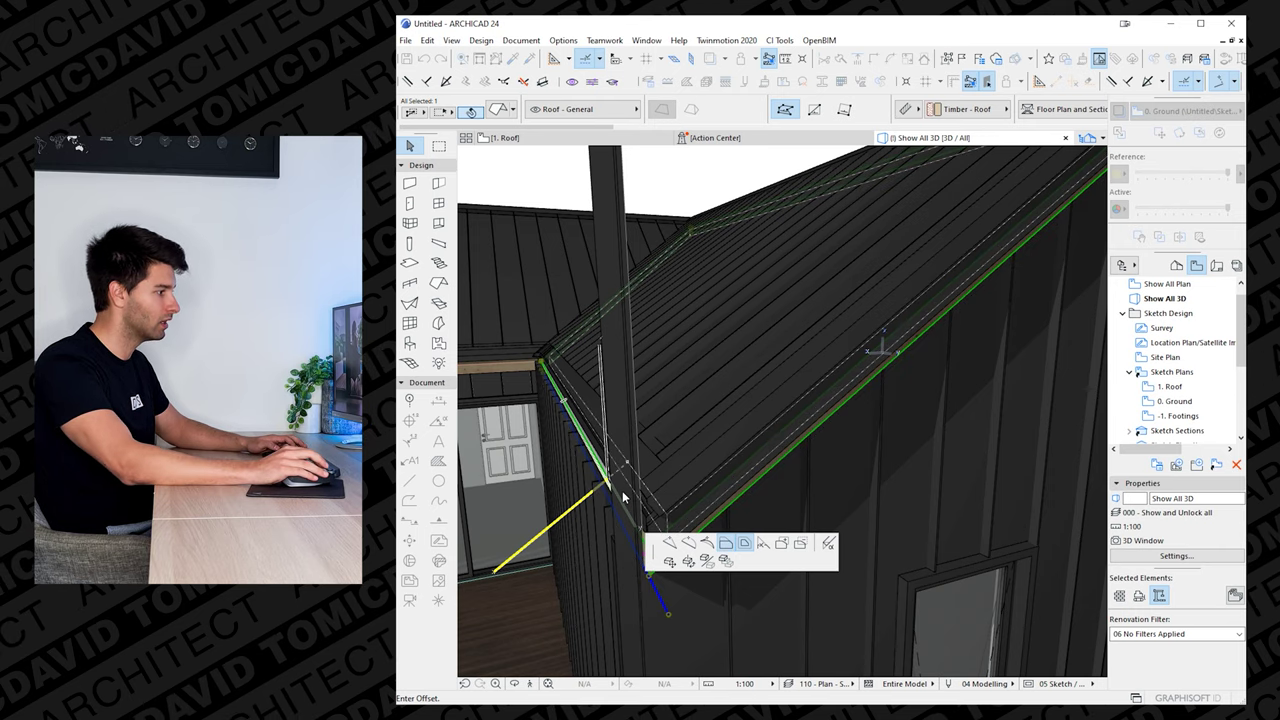
text(30)
key(Return)
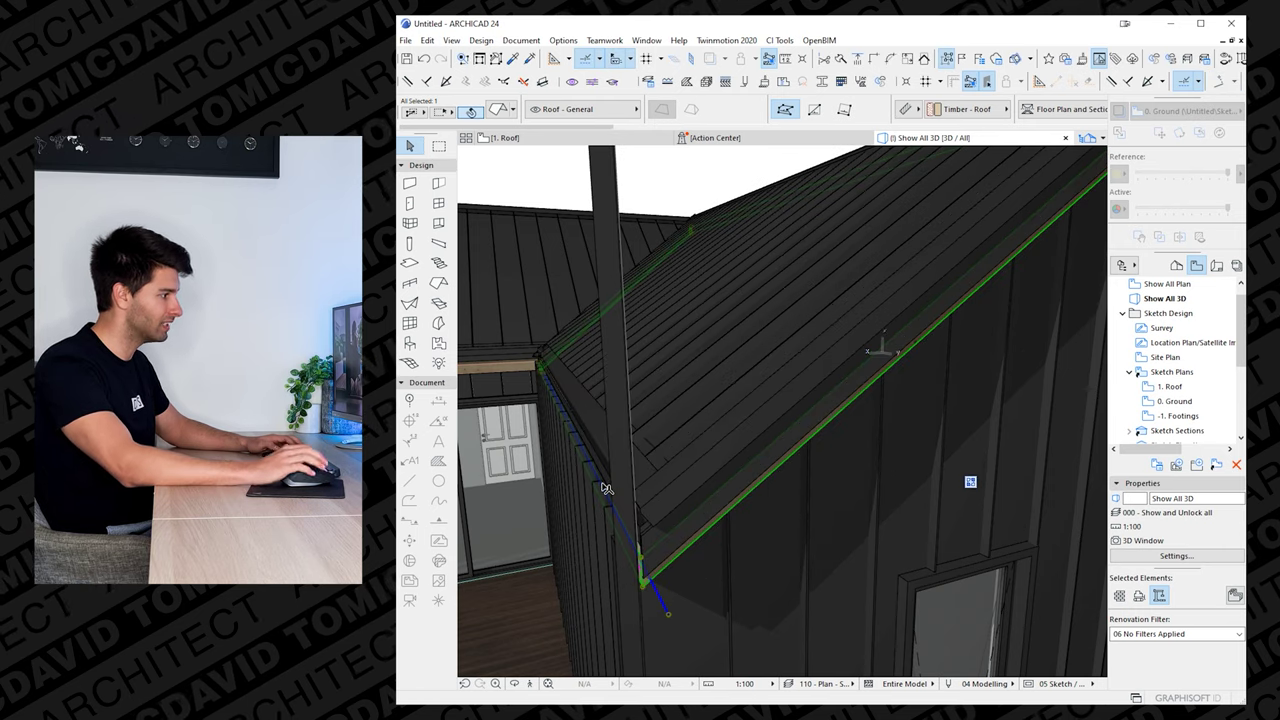
- Deselect the roof and examine the wing's eaves corner and the surrounding walls in 3D
scroll(603, 489, up, 3)
middle_drag(603, 489, 748, 374)
scroll(600, 434, up, 1)
key(Escape)
shift+middle_drag(783, 495, 795, 370)
shift+middle_drag(757, 413, 731, 245)
click(728, 217)
key(Escape)
shift+middle_drag(652, 431, 680, 472)
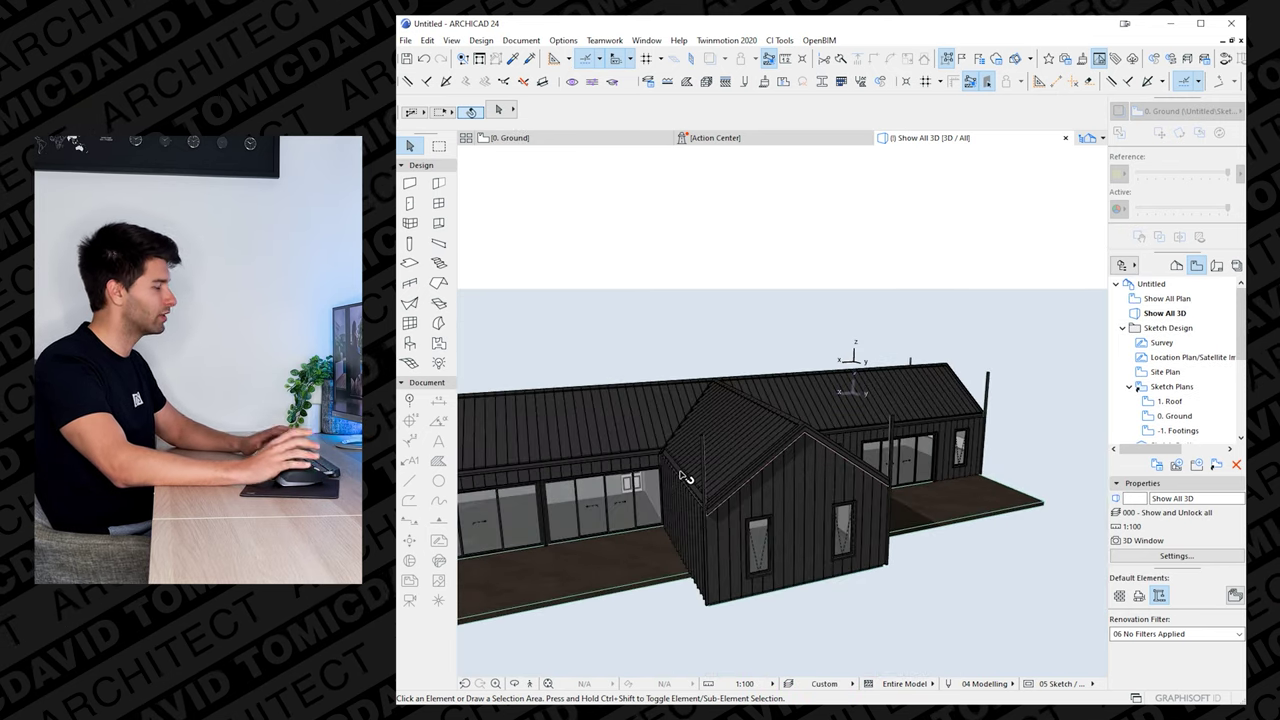
- Hide the Shell - General layer to expose the timber roof planes beneath the ribbed coverings
mouse_move(709, 463)
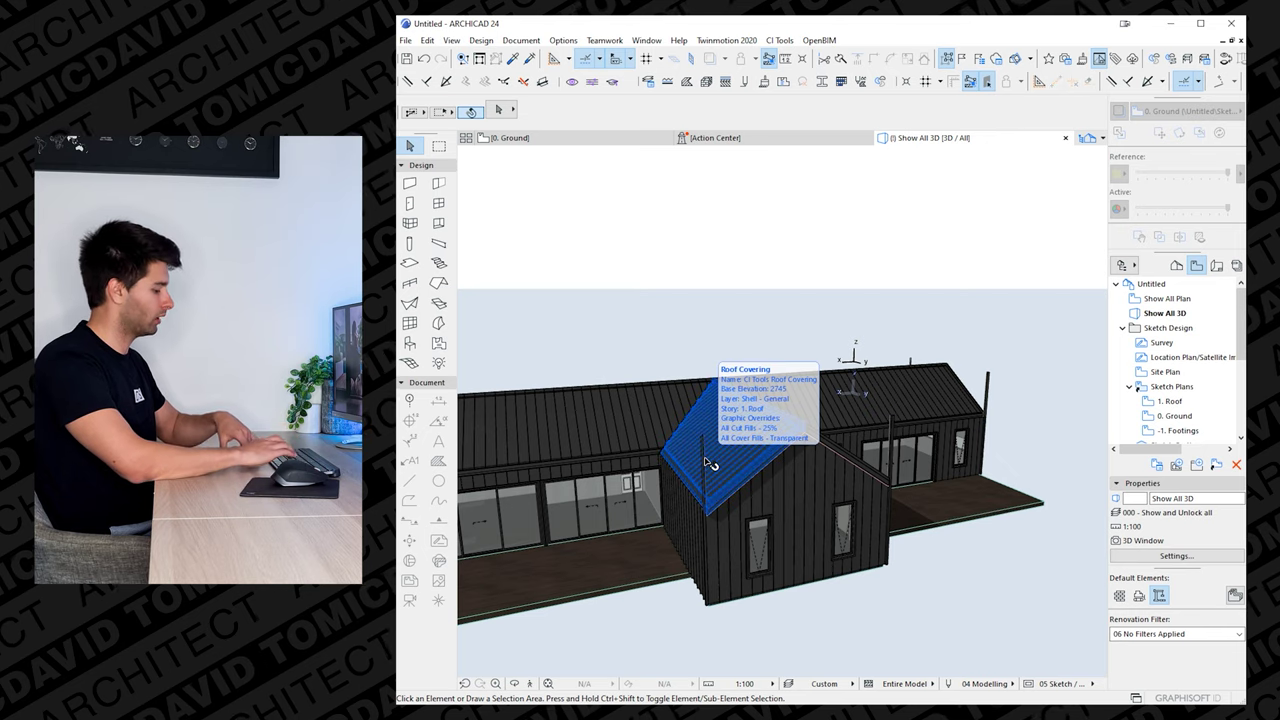
key(ctrl+l)
scroll(880, 489, down, 6)
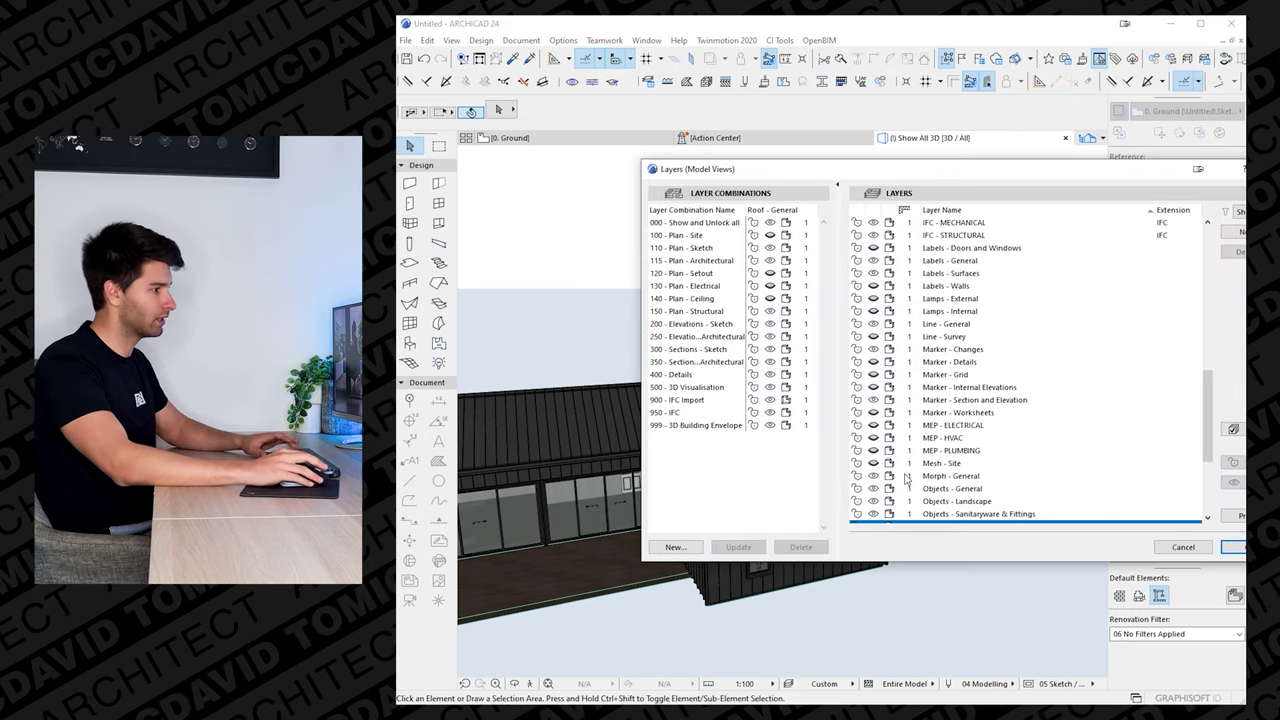
click(873, 468)
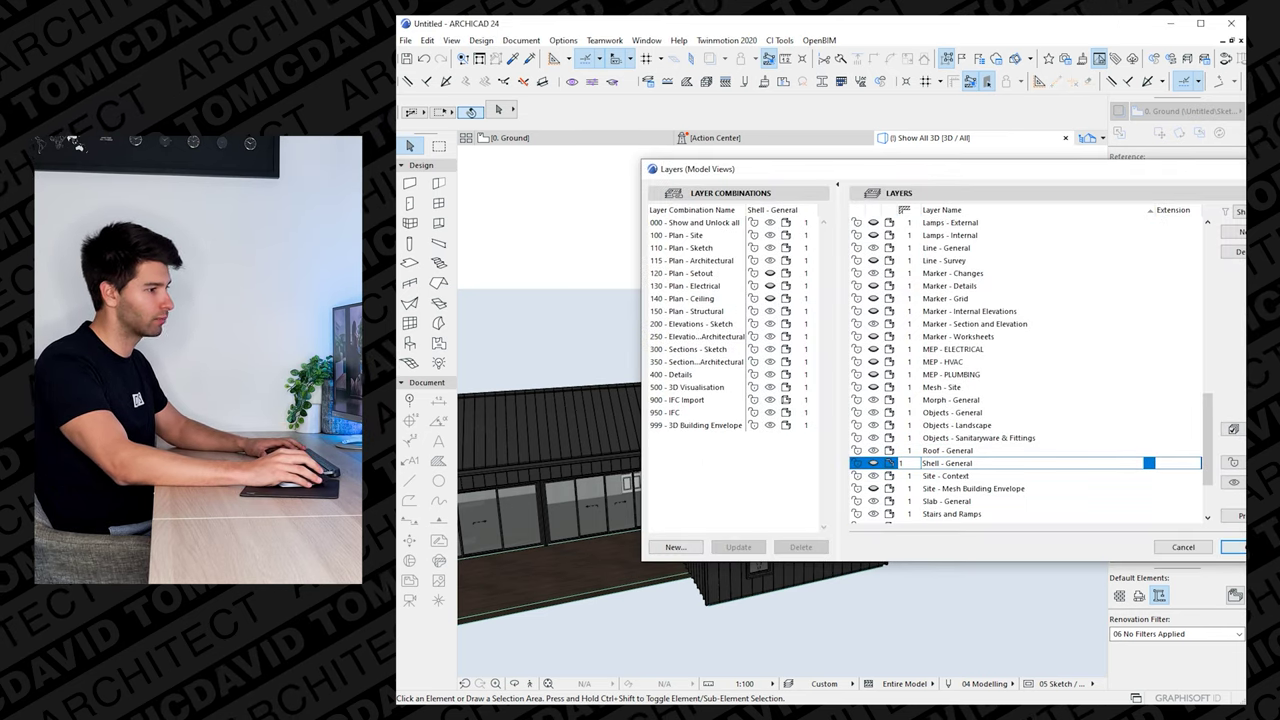
key(Return)
- Trim the projecting wing's gable wall to its two timber roof planes and clear the selection
shift+middle_drag(730, 433, 645, 447)
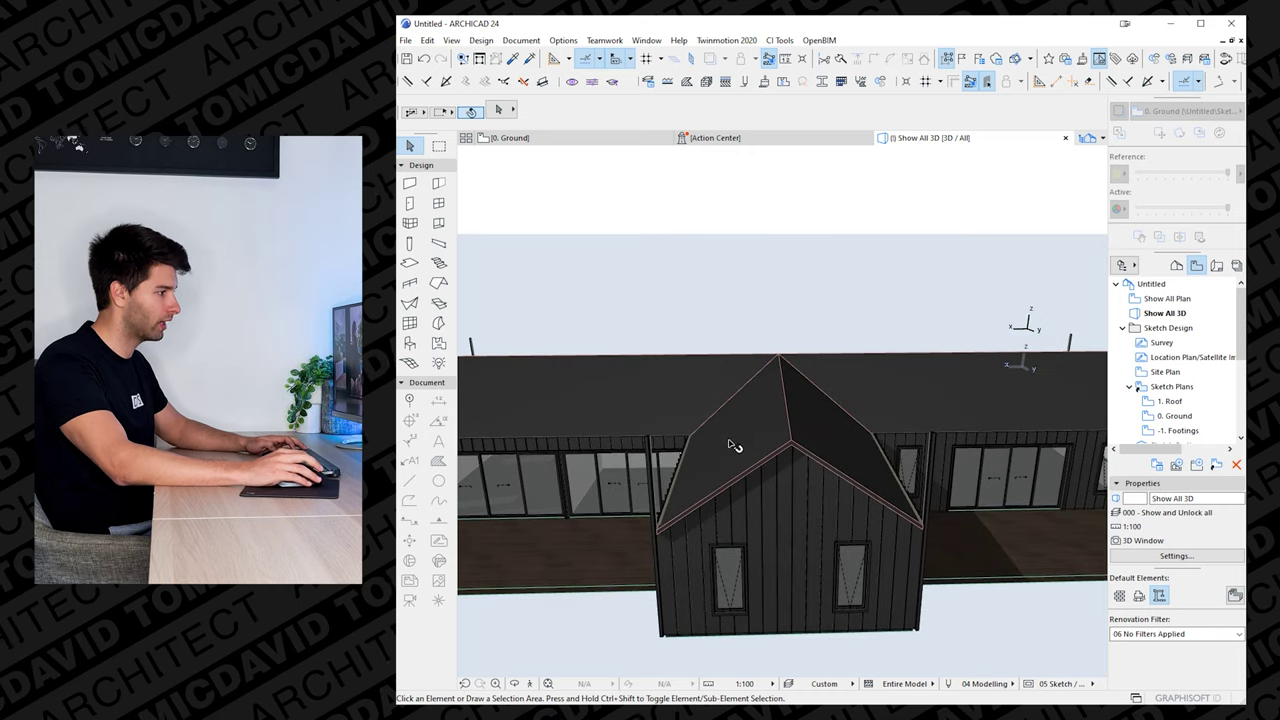
click(760, 510)
shift+click(829, 436)
right_click(796, 428)
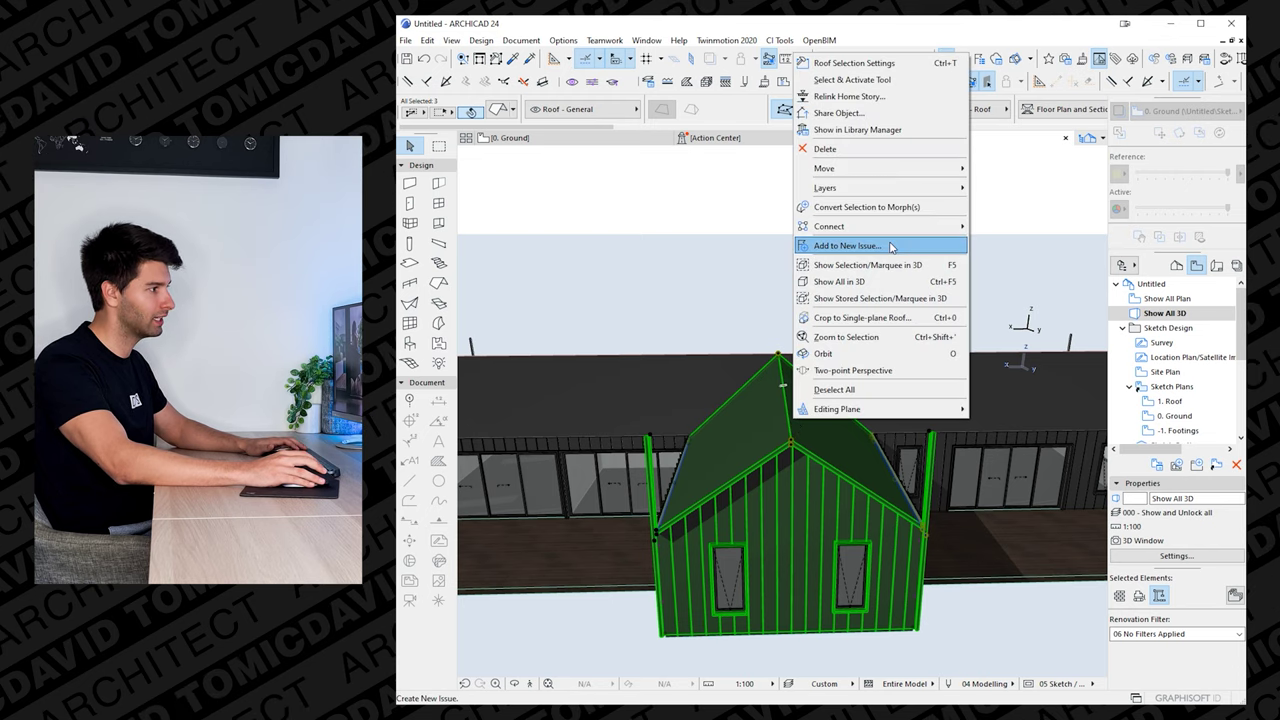
mouse_move(955, 226)
click(1006, 227)
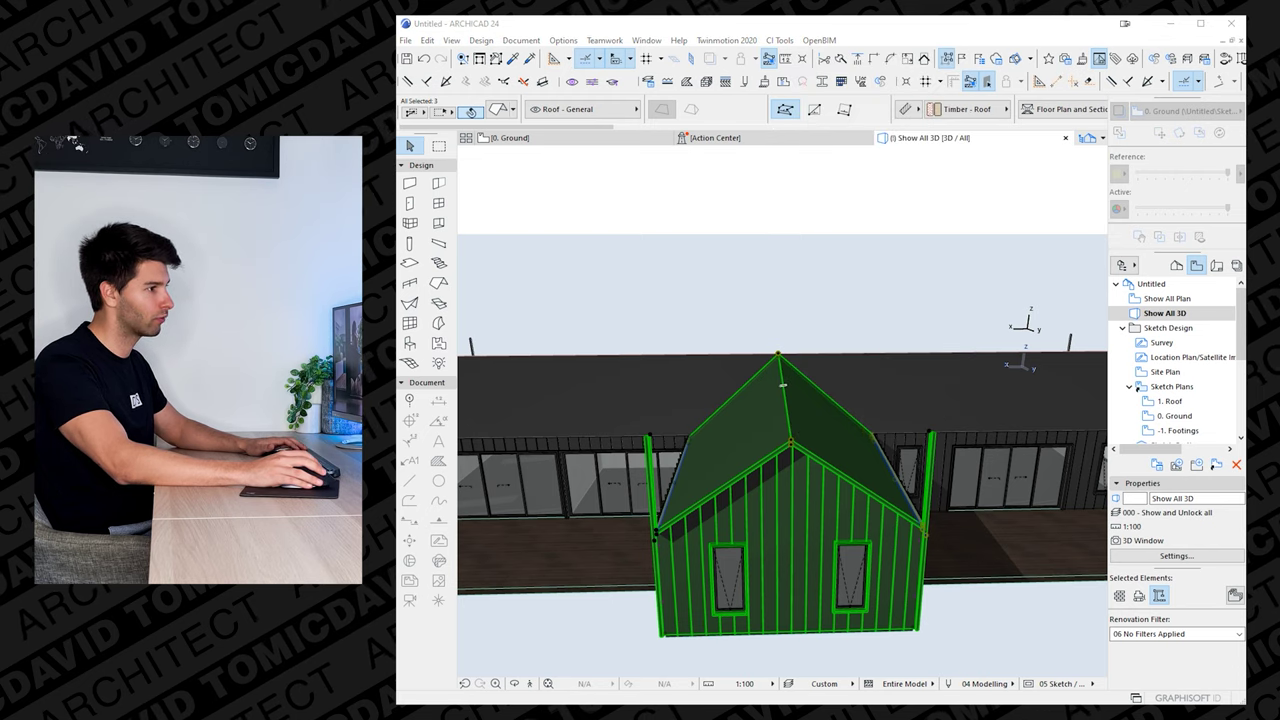
click(919, 379)
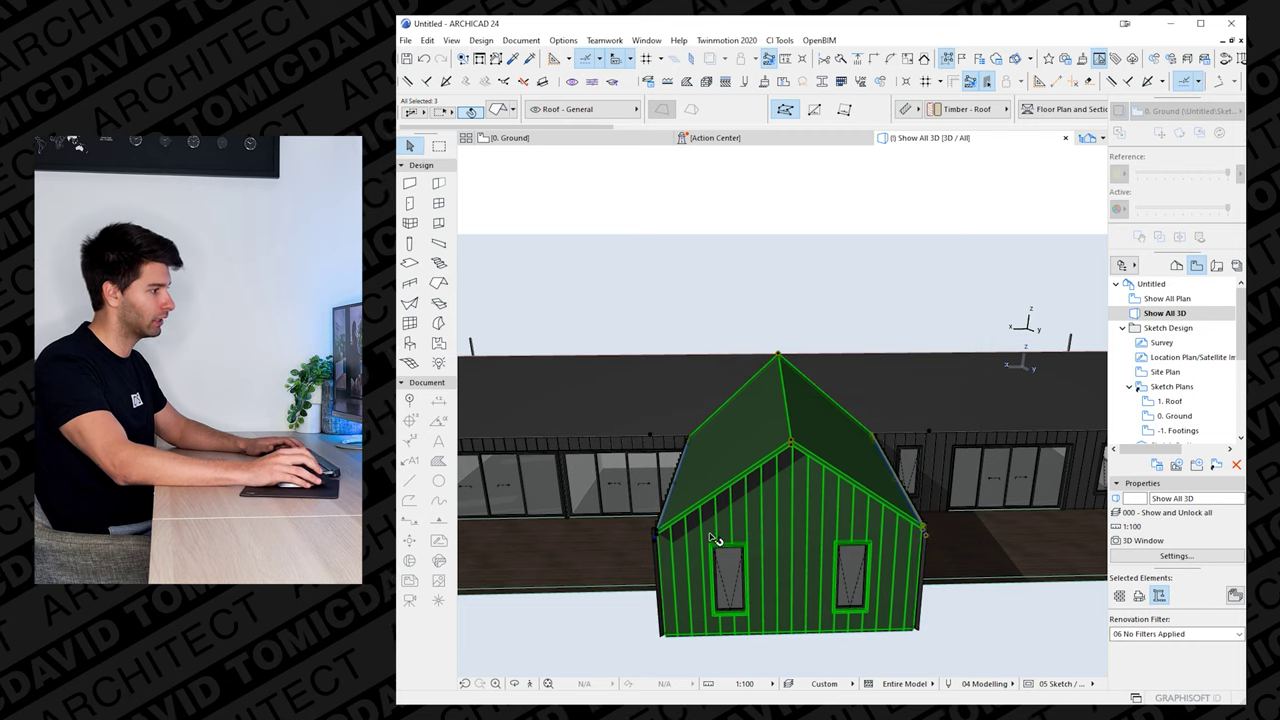
key(Escape)
- Trim the main volume's gable wall with the long horizontal window to its two adjoining timber roof planes
scroll(840, 508, down, 2)
middle_drag(860, 506, 766, 471)
click(750, 437)
shift+click(800, 413)
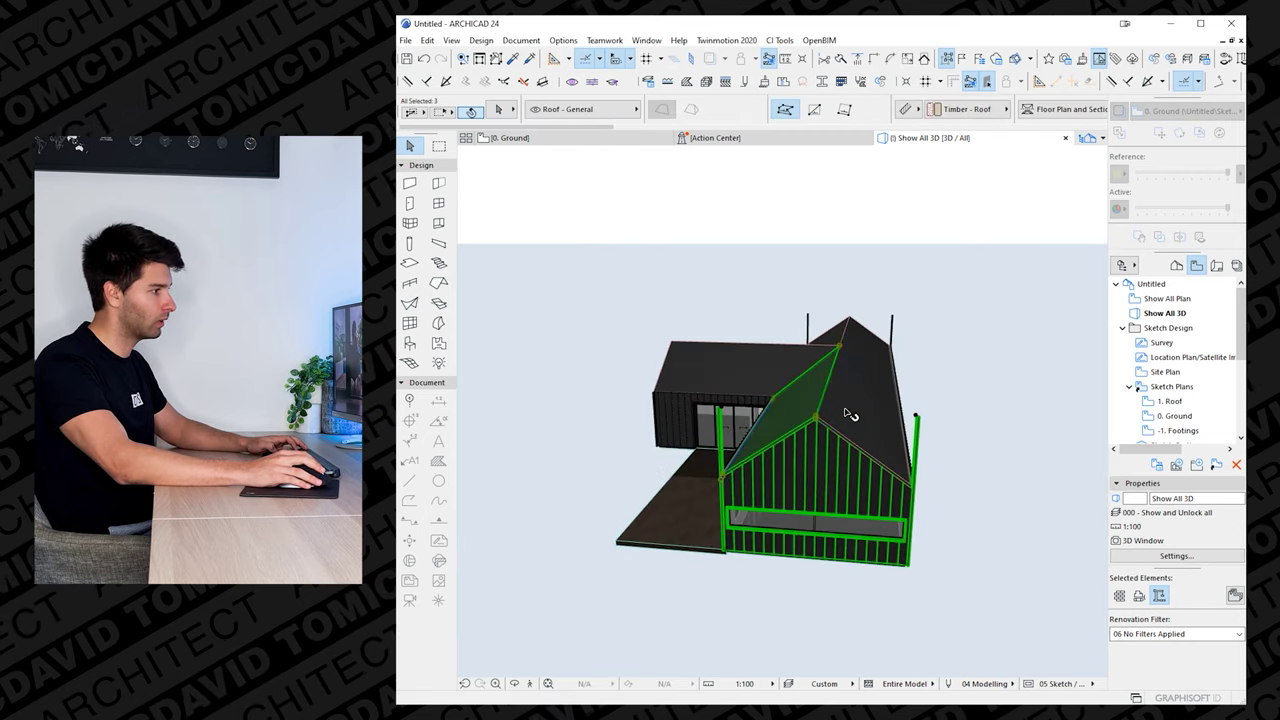
right_click(846, 434)
mouse_move(937, 234)
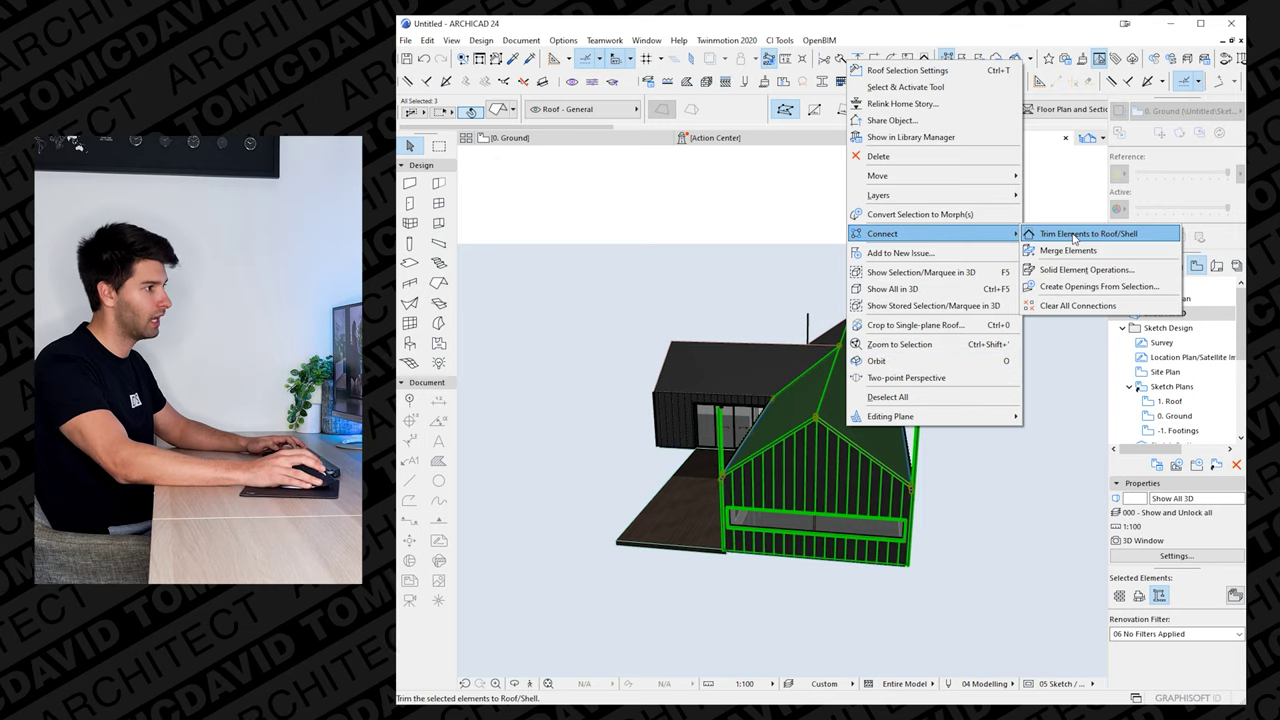
click(1100, 234)
click(904, 377)
key(Escape)
- Trim the main volume's opposite gable wall, with two narrow windows, to its adjoining timber roof planes
shift+middle_drag(904, 377, 766, 510)
scroll(669, 417, down, 2)
click(768, 515)
shift+click(744, 472)
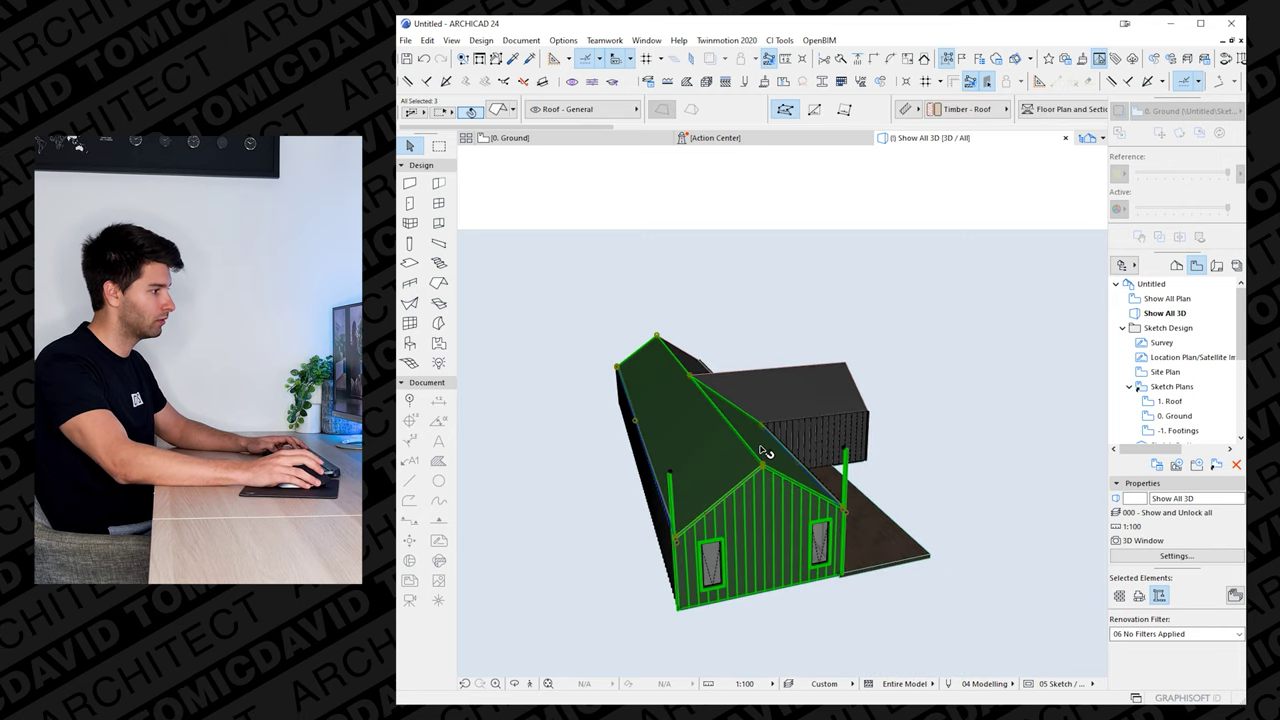
right_click(765, 452)
mouse_move(874, 249)
click(965, 253)
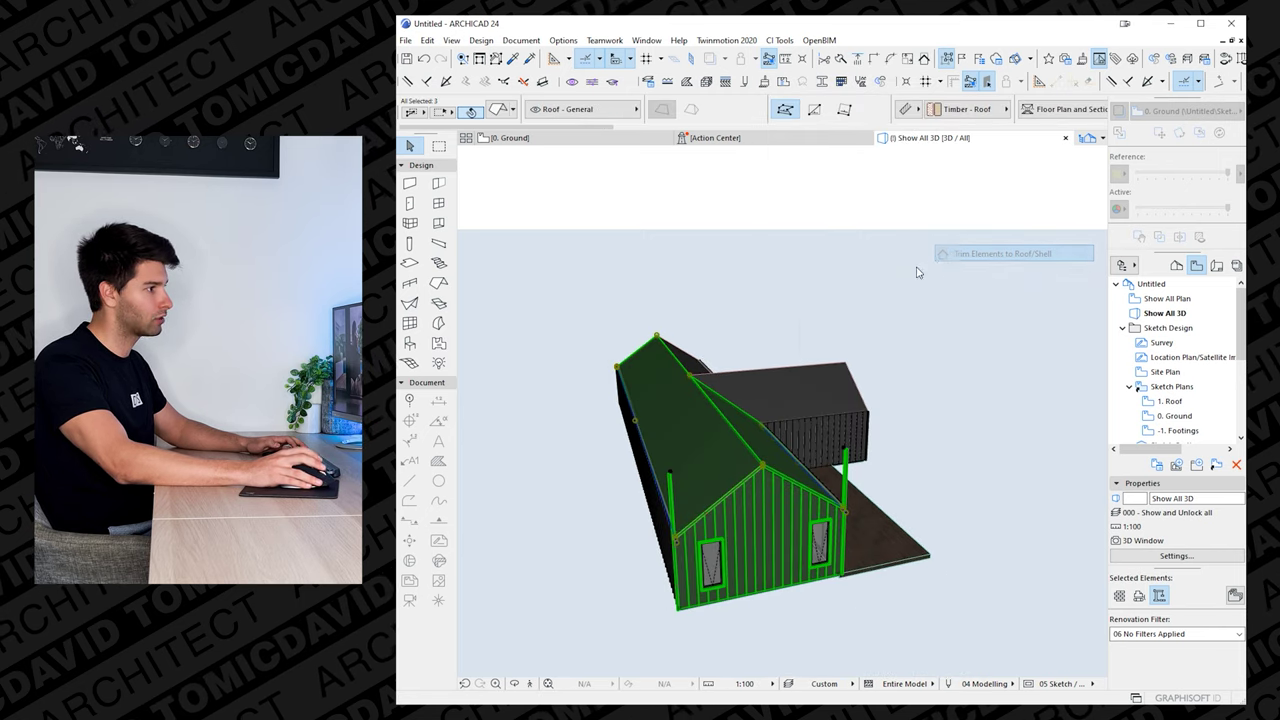
click(914, 375)
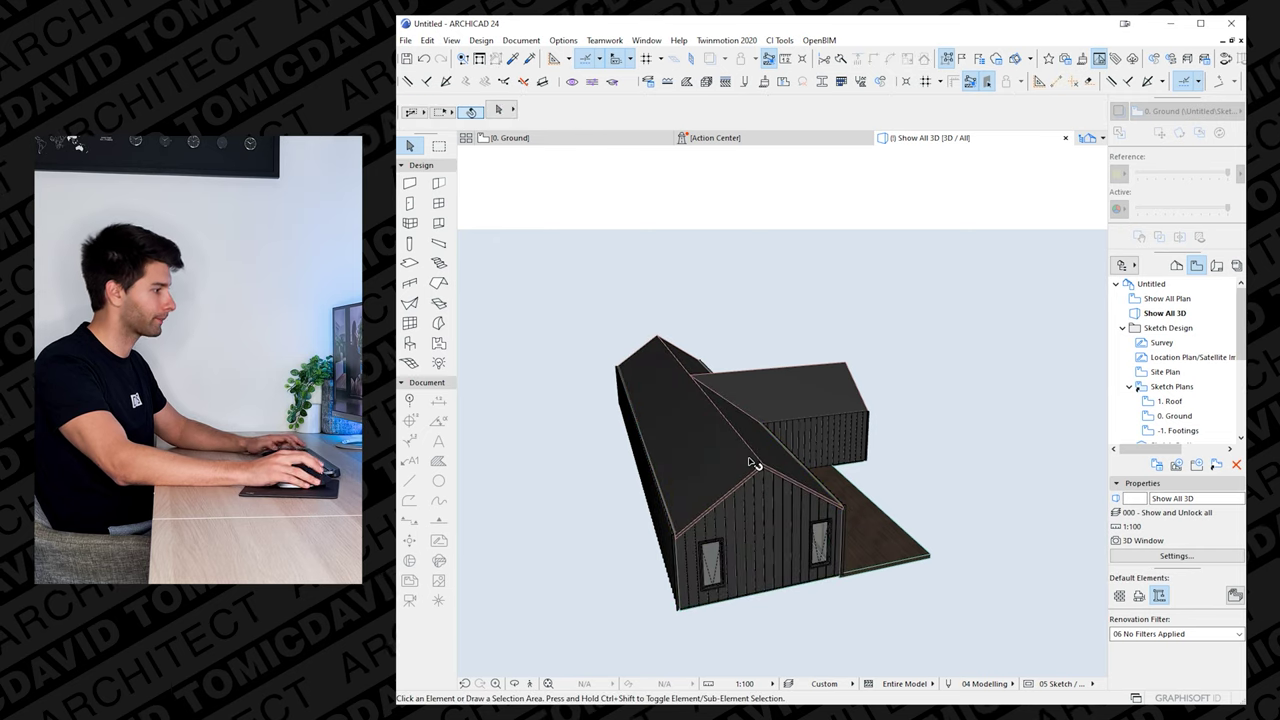
- Show the Shell - General layer again to bring back the ribbed roof coverings
key(ctrl+l)
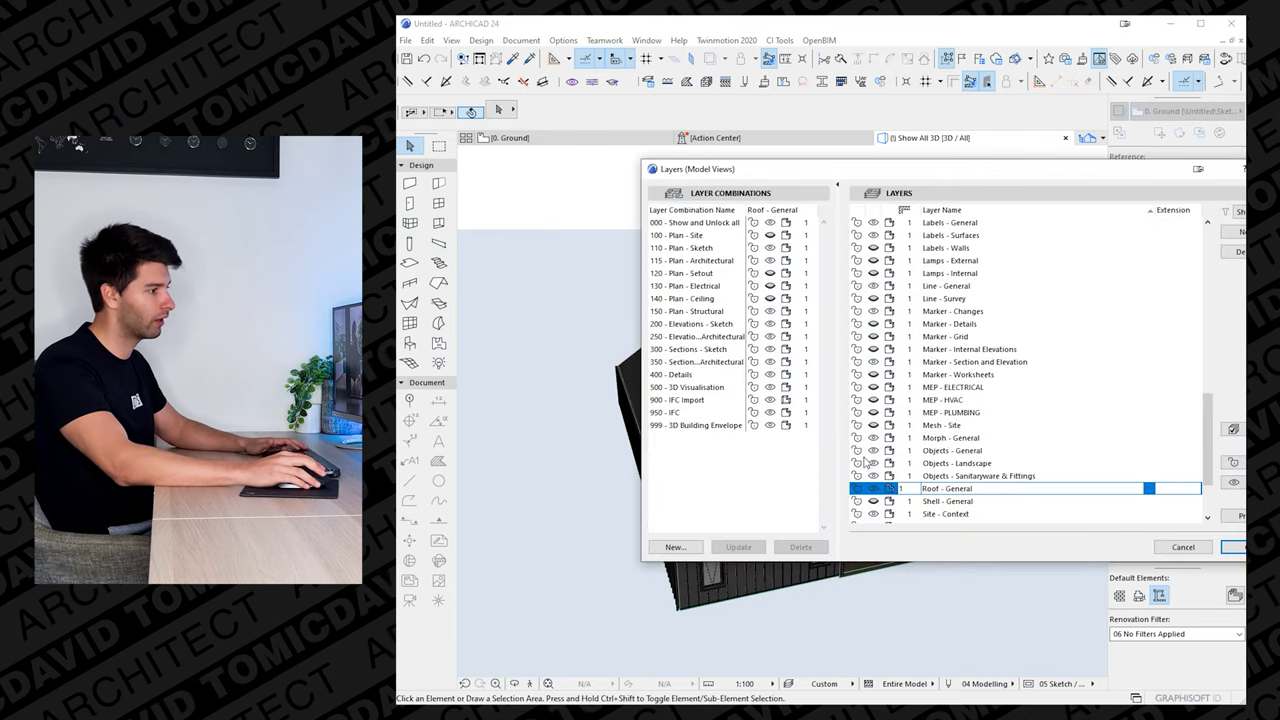
click(1230, 547)
shift+middle_drag(855, 499, 795, 448)
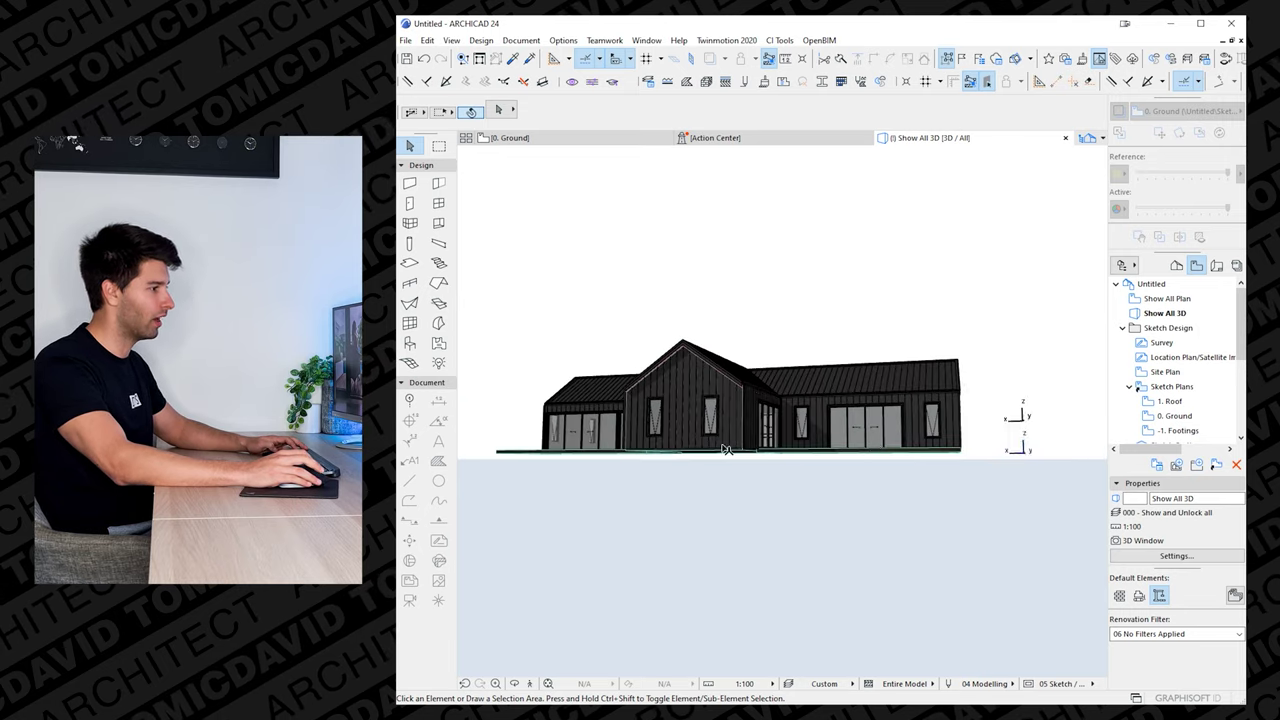
- Examine the junctions of walls, eaves and gable trims around the whole house in 3D
shift+middle_drag(868, 432, 677, 446)
scroll(835, 390, up, 8)
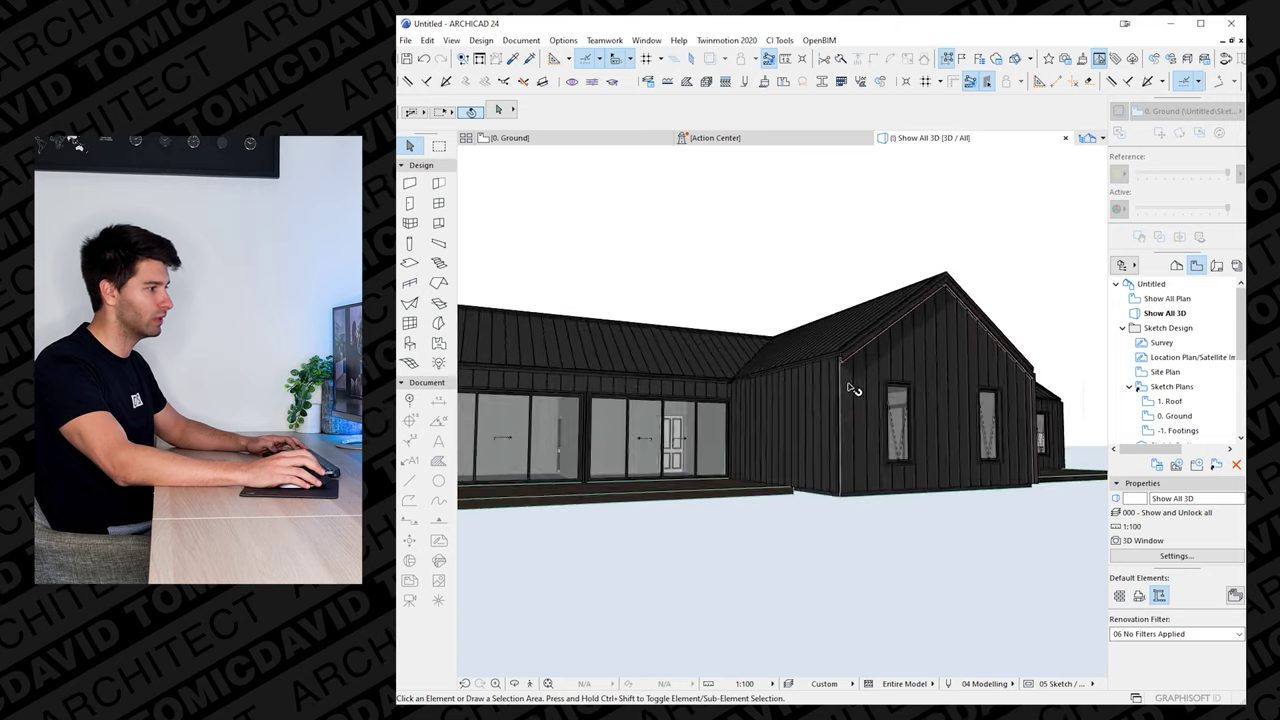
scroll(810, 443, up, 2)
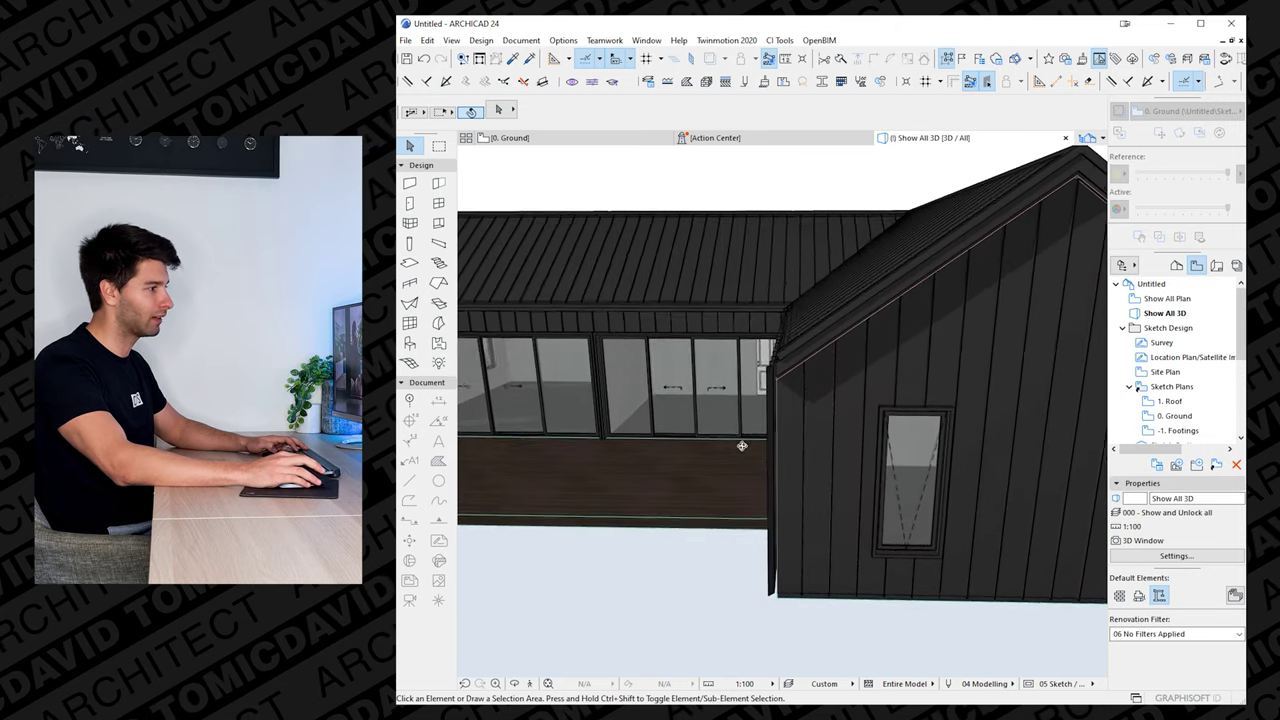
shift+middle_drag(743, 443, 935, 440)
shift+middle_drag(720, 374, 894, 501)
scroll(737, 440, up, 3)
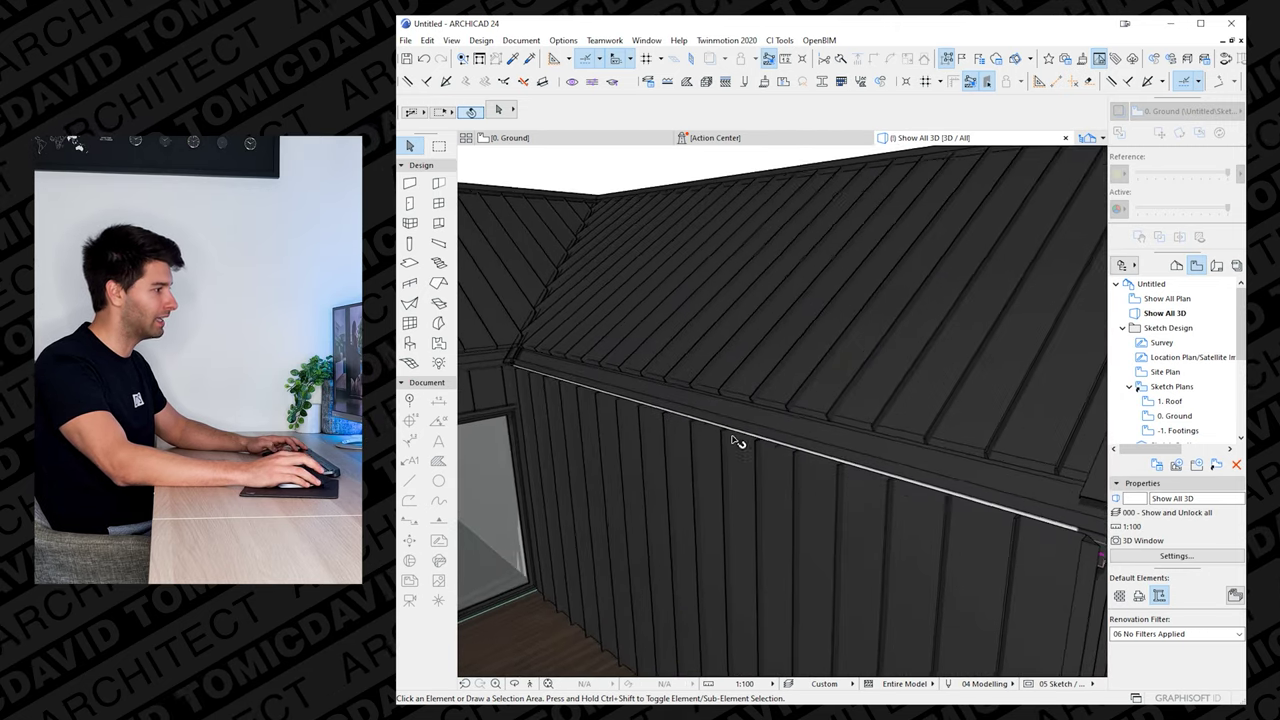
shift+middle_drag(737, 440, 668, 451)
scroll(689, 383, up, 2)
shift+middle_drag(689, 383, 823, 466)
scroll(870, 512, down, 5)
scroll(870, 512, down, 5)
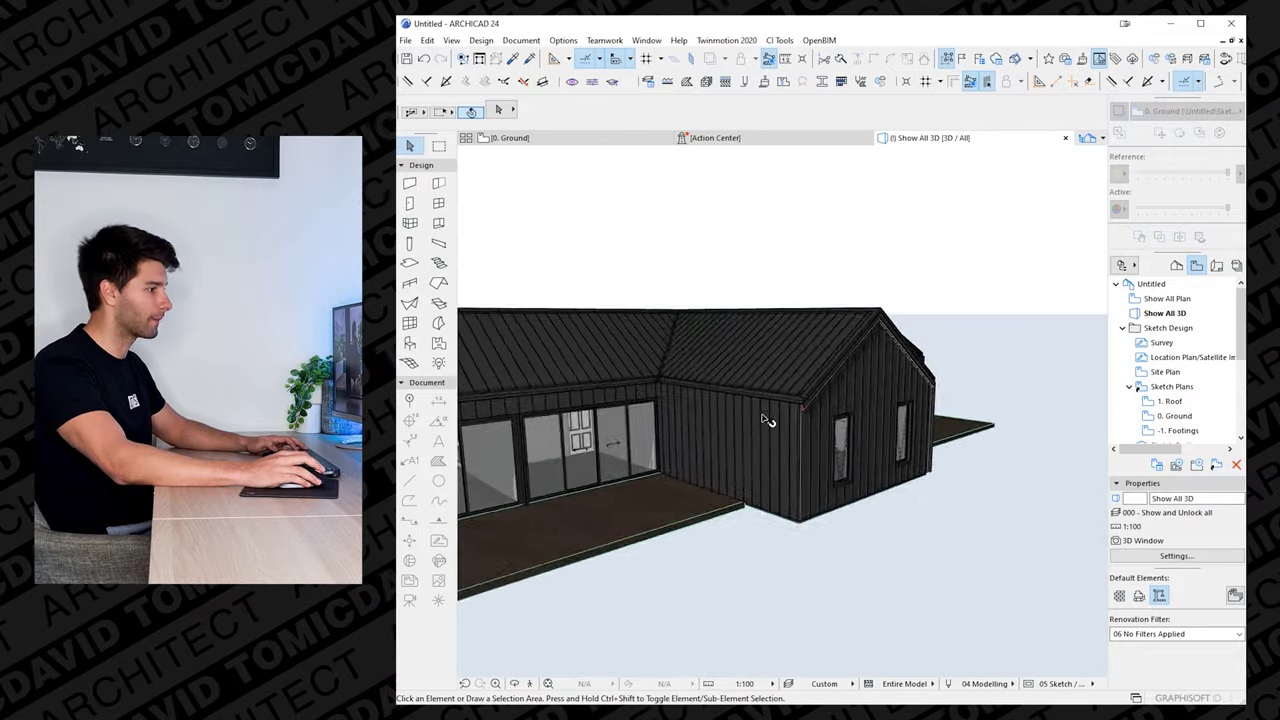
scroll(766, 420, down, 2)
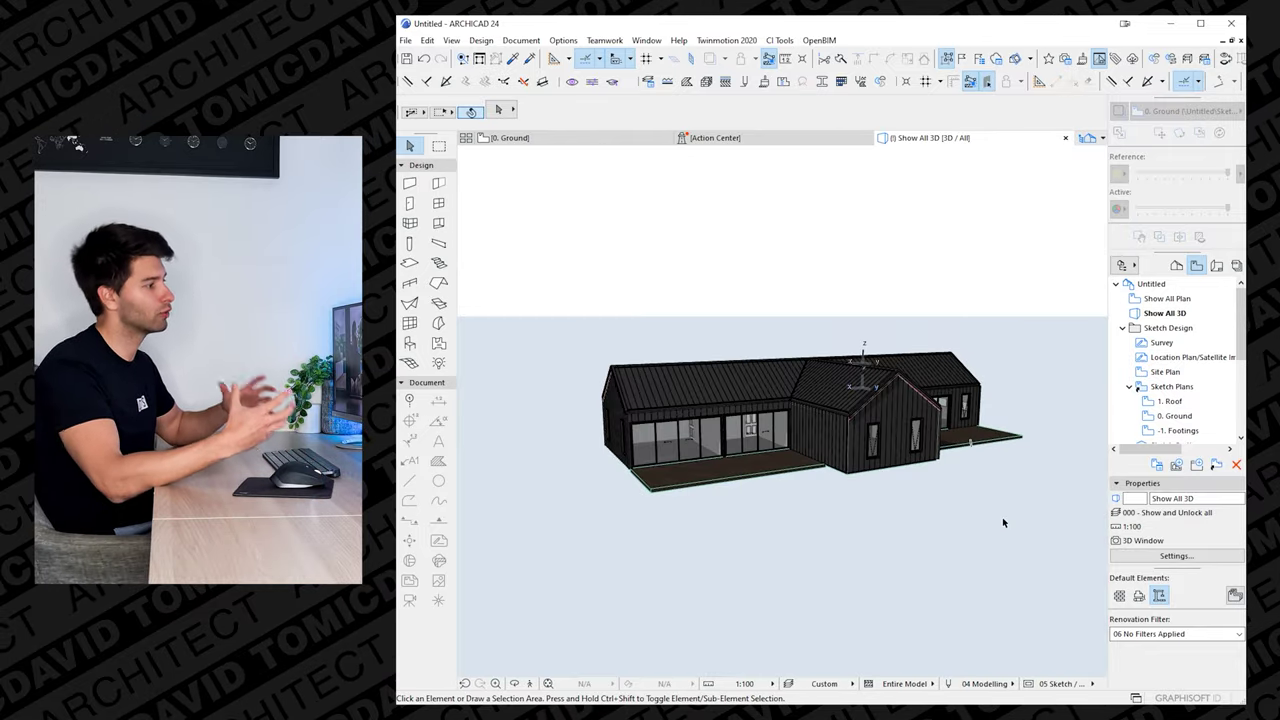
scroll(977, 433, up, 6)
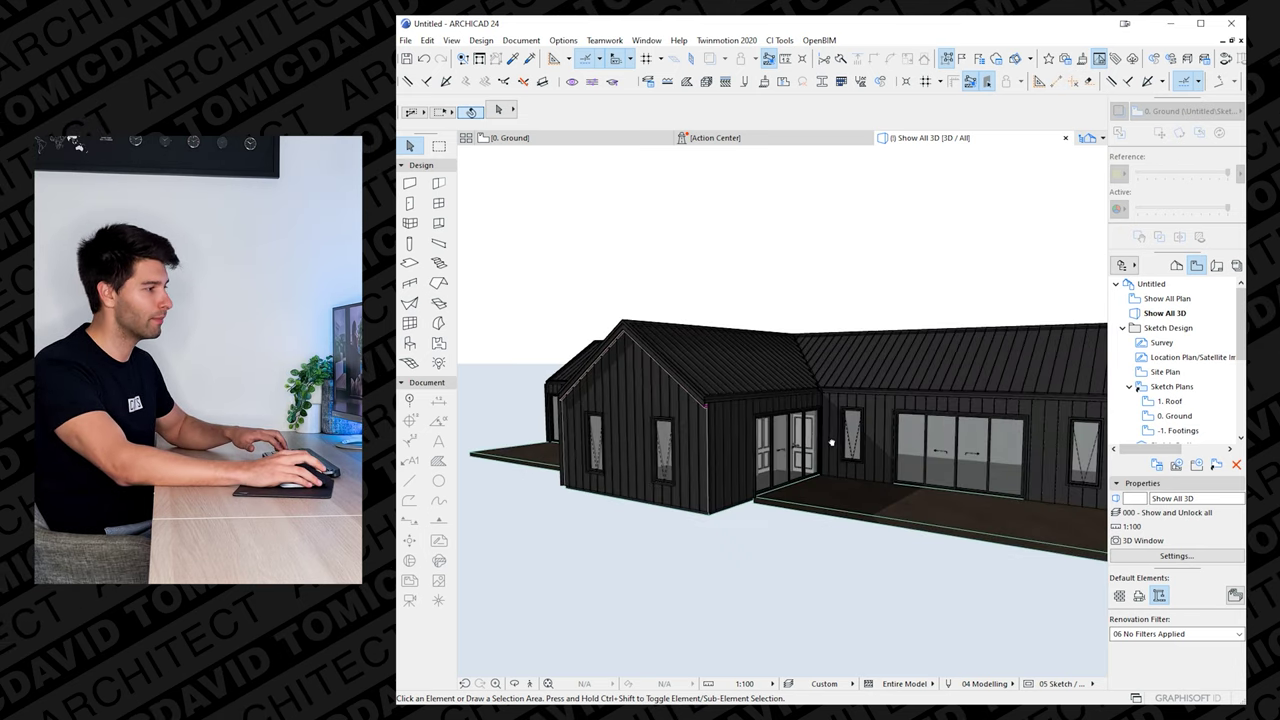
shift+middle_drag(831, 442, 756, 448)
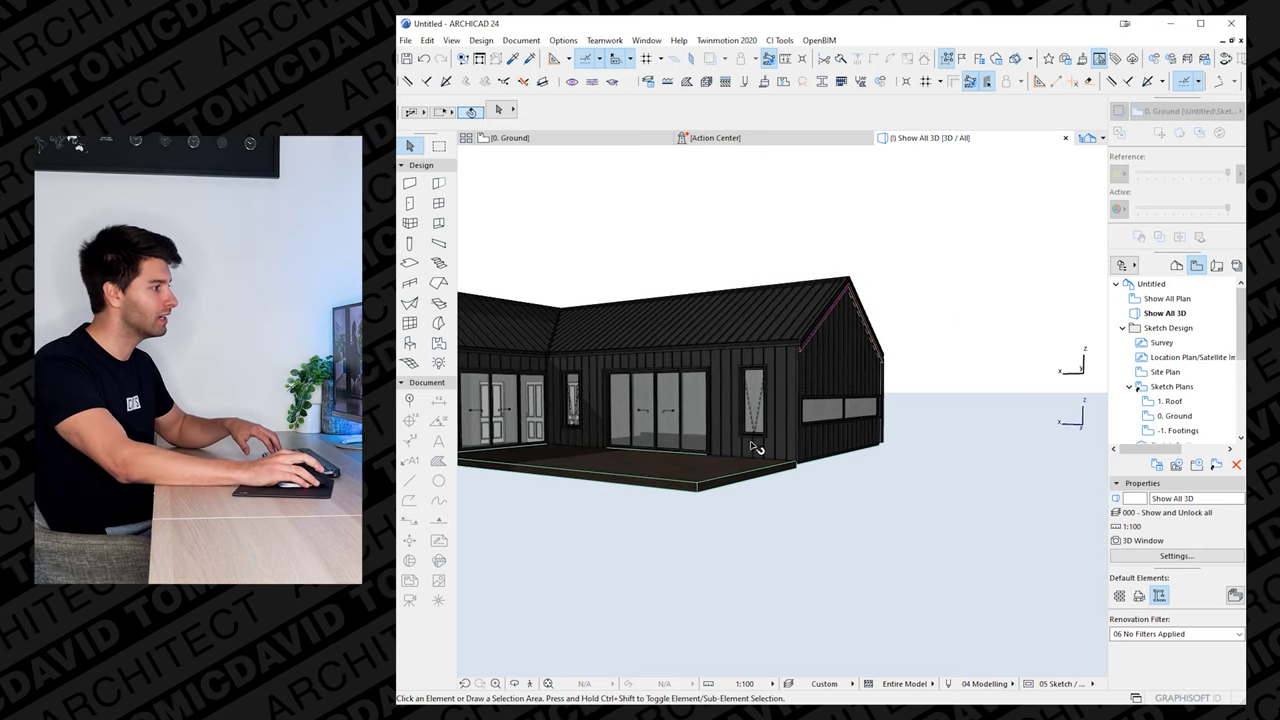
shift+middle_drag(614, 403, 703, 449)
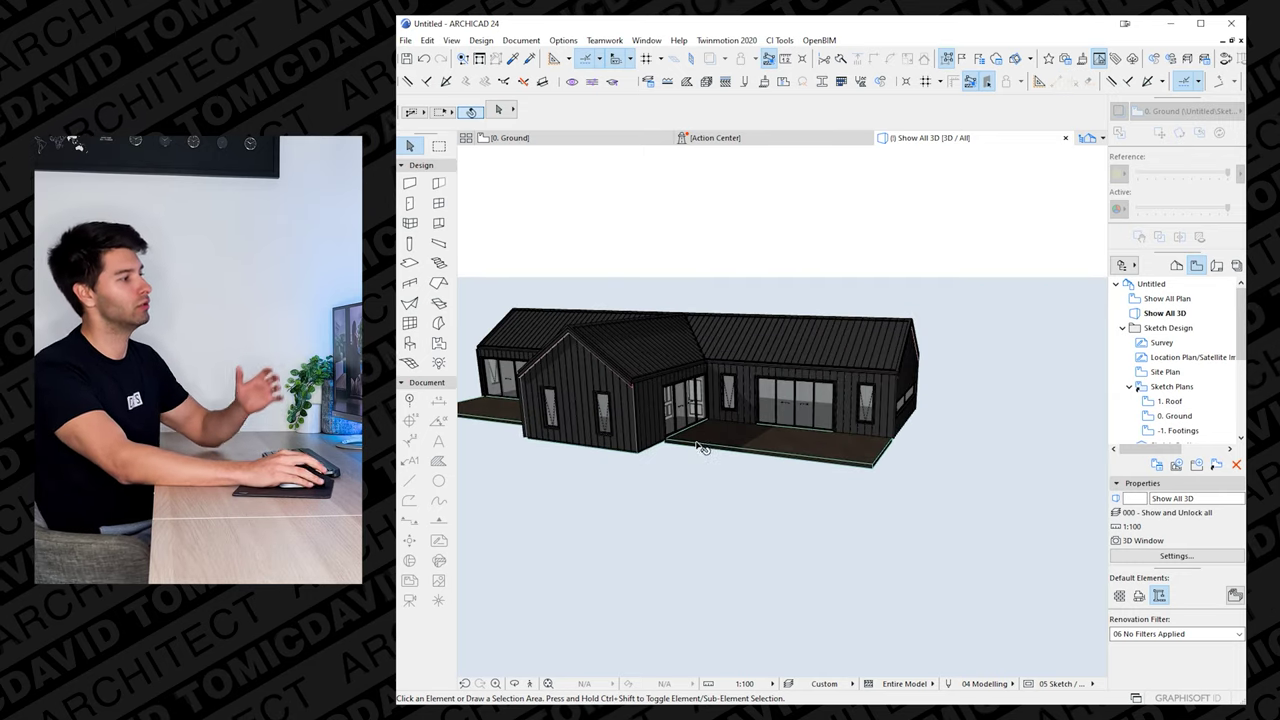